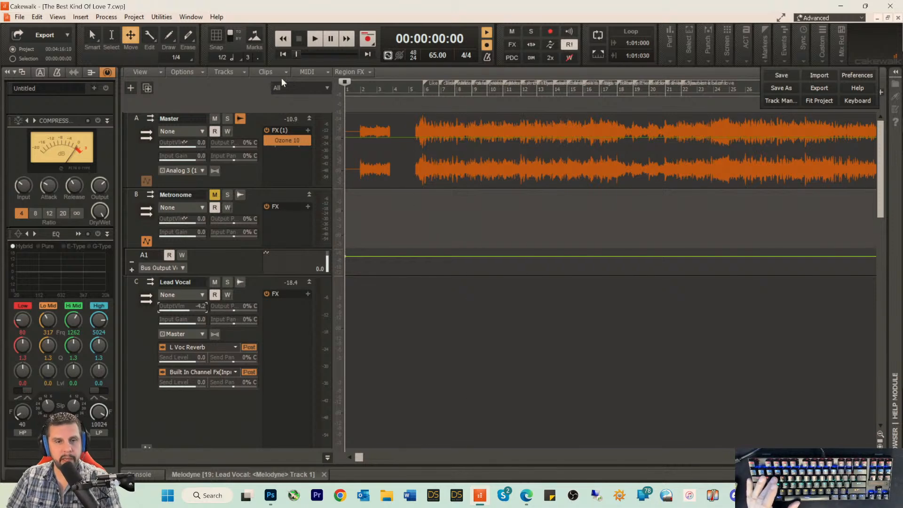
pyautogui.click(248, 170)
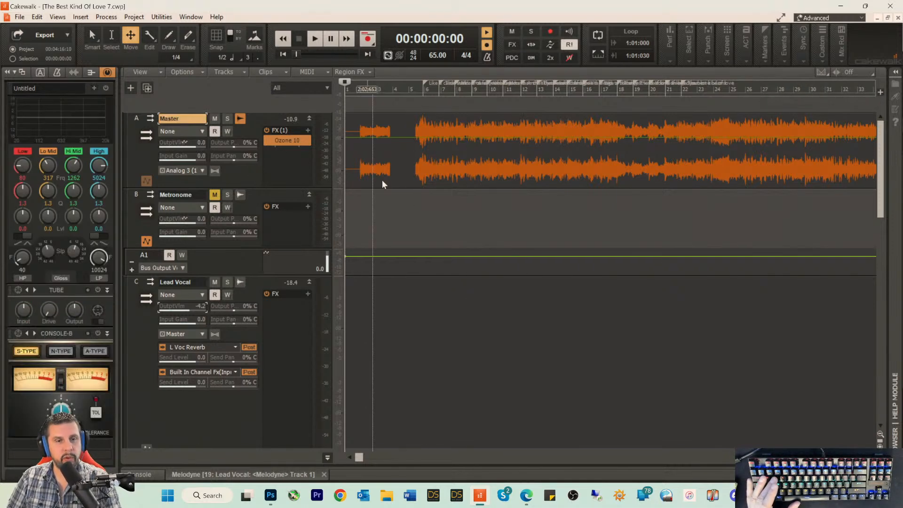
pyautogui.rightClick(261, 121)
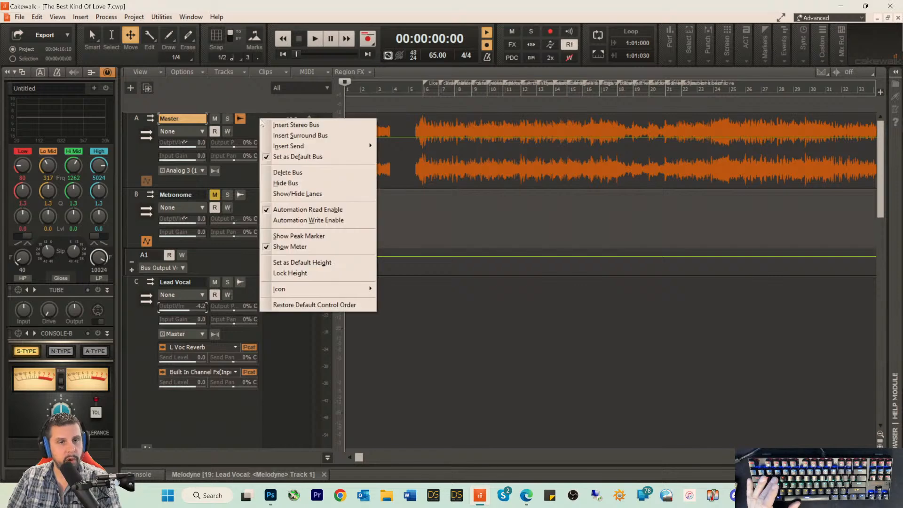
pyautogui.click(257, 116)
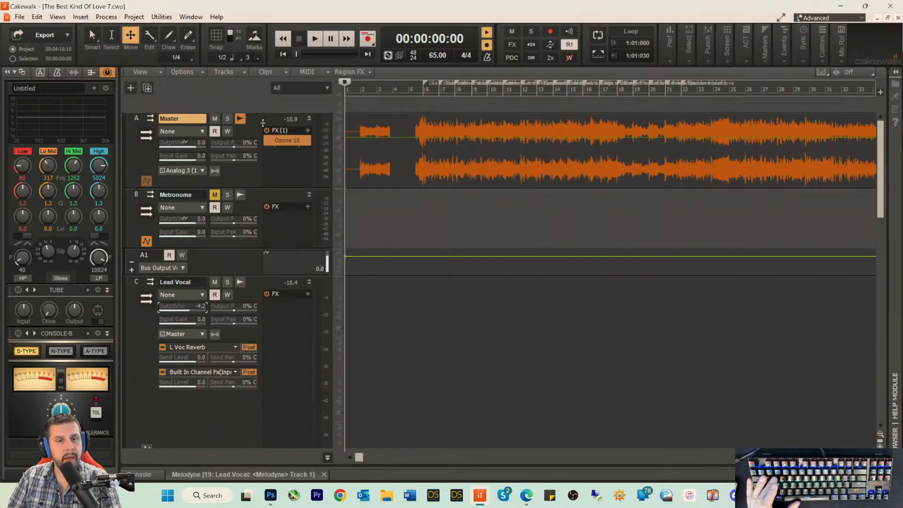
# Step: Collapse the bus pane to reveal the tracks, and enlarge the track heights so each strip's controls show
pyautogui.moveTo(264, 111); pyautogui.dragTo(295, 453)
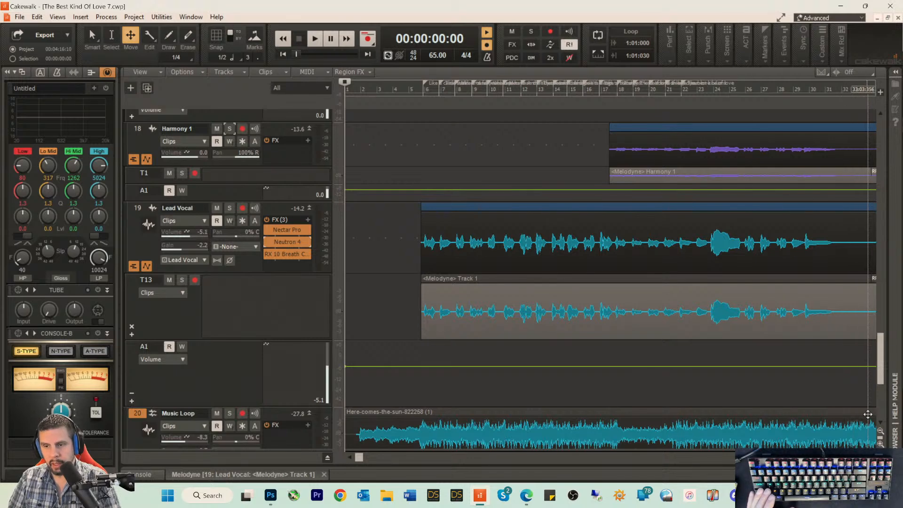
pyautogui.click(880, 432)
pyautogui.click(880, 431)
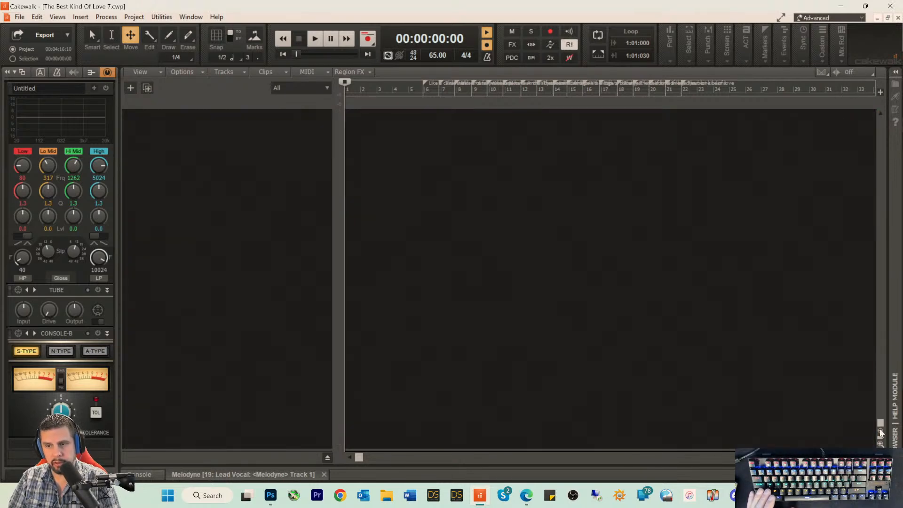
pyautogui.scroll(12, 771, 273)
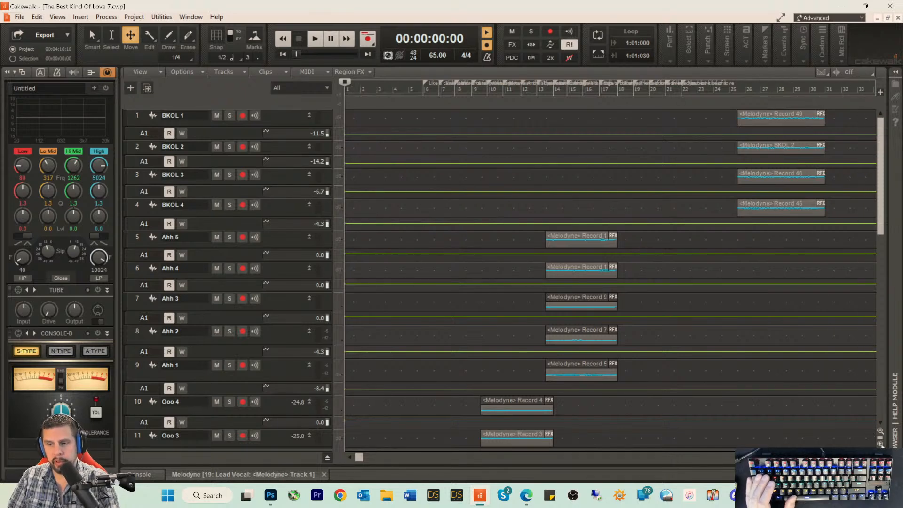
pyautogui.click(880, 443)
pyautogui.click(880, 443)
pyautogui.click(880, 444)
pyautogui.click(880, 444)
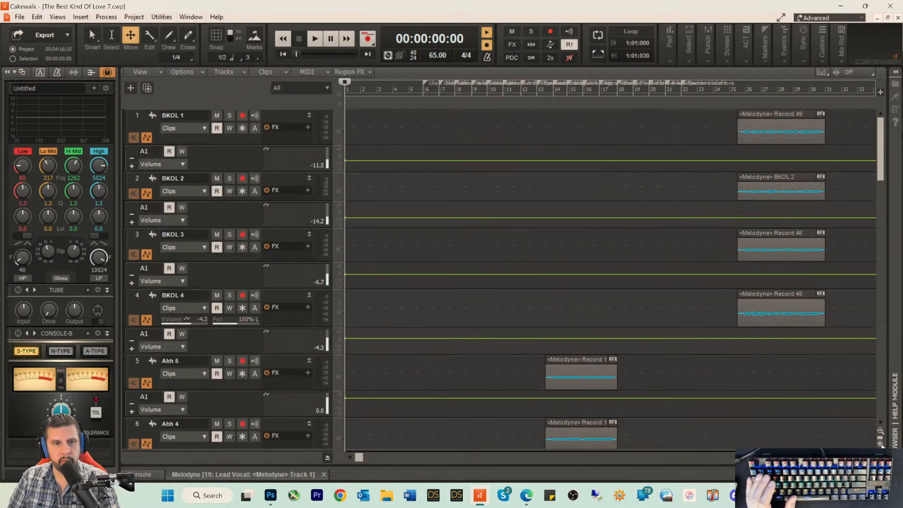
pyautogui.click(881, 443)
pyautogui.click(880, 443)
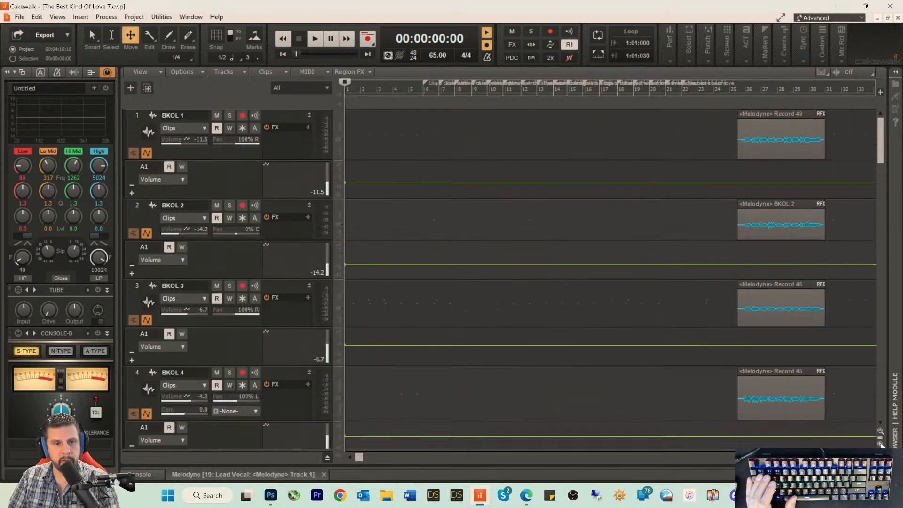
# Step: Show the take lanes of BKOL 1 and BKOL 2, then hide them again
pyautogui.click(133, 152)
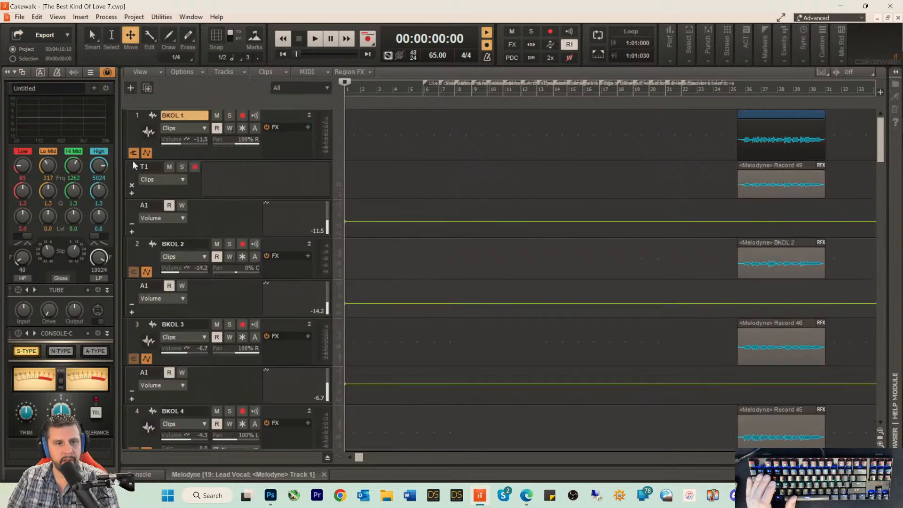
pyautogui.click(133, 271)
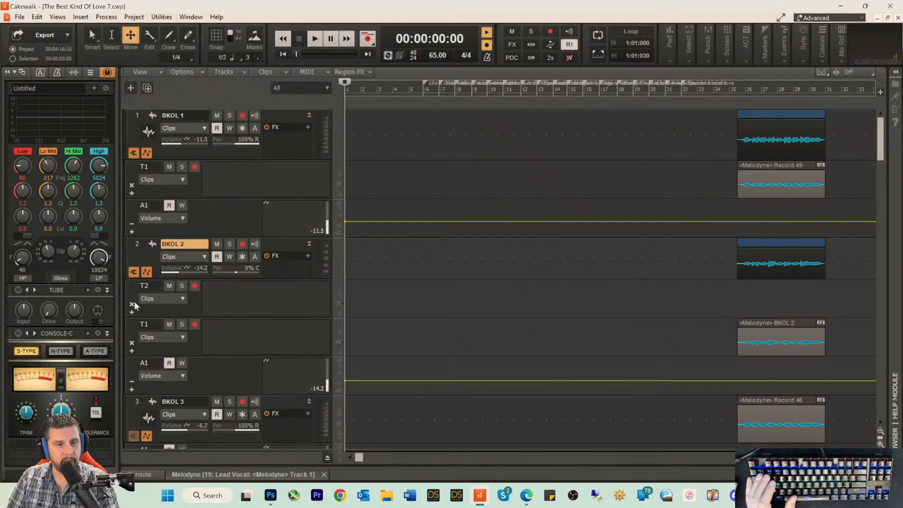
pyautogui.scroll(-1, 165, 292)
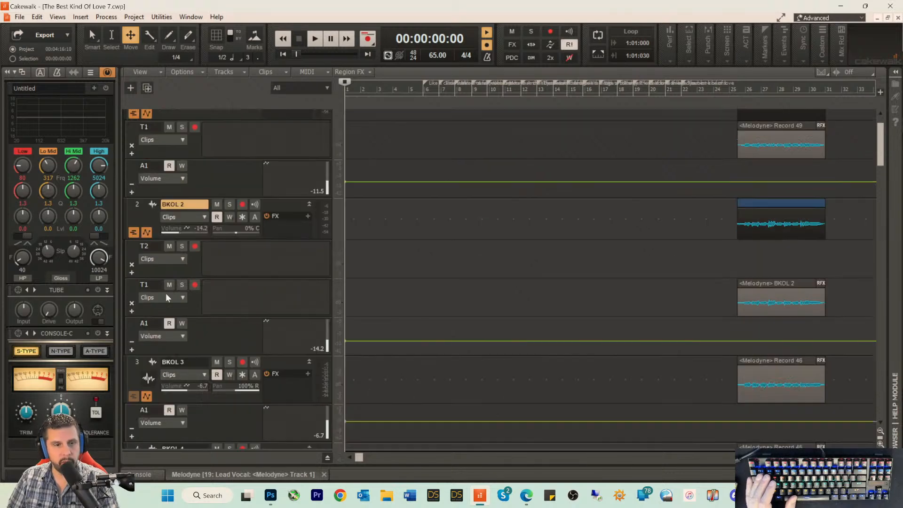
pyautogui.click(133, 233)
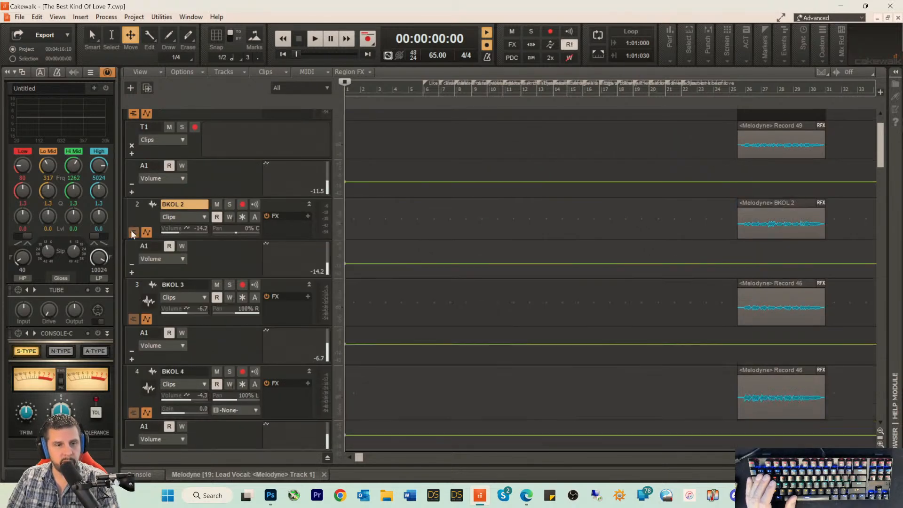
pyautogui.click(134, 114)
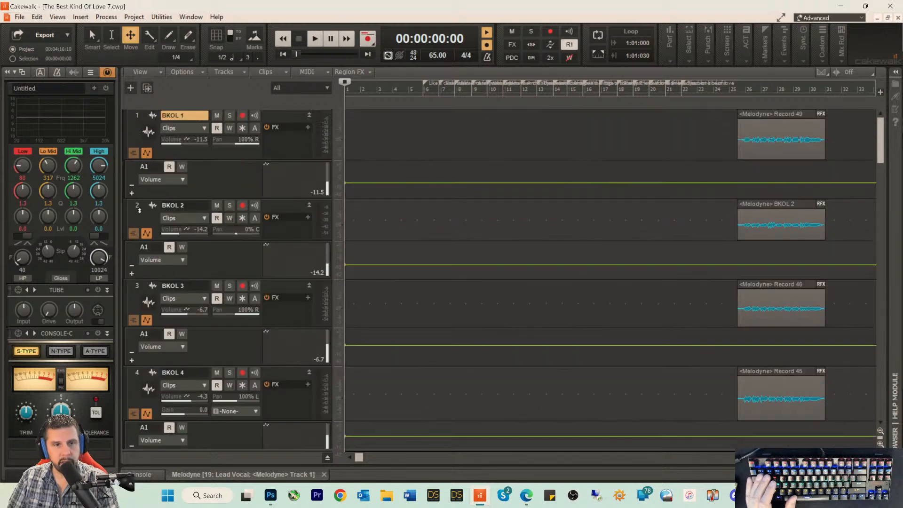
pyautogui.click(132, 153)
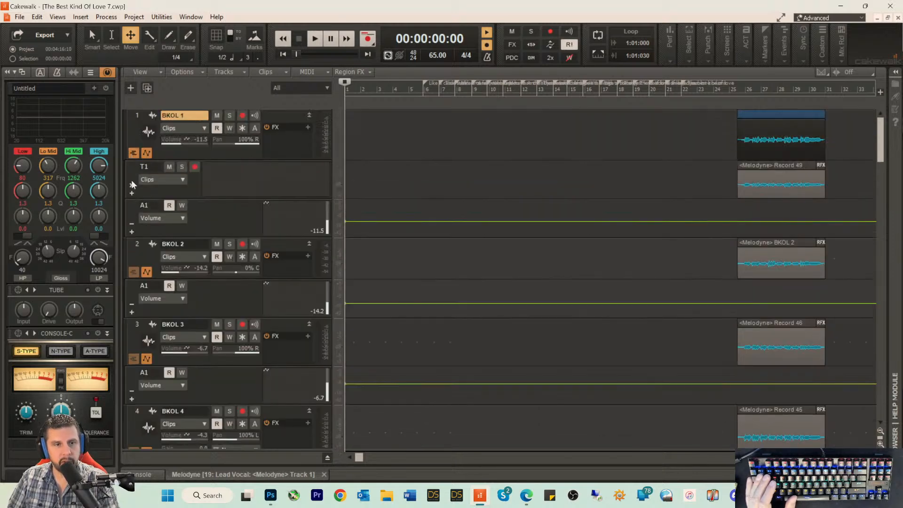
pyautogui.click(134, 152)
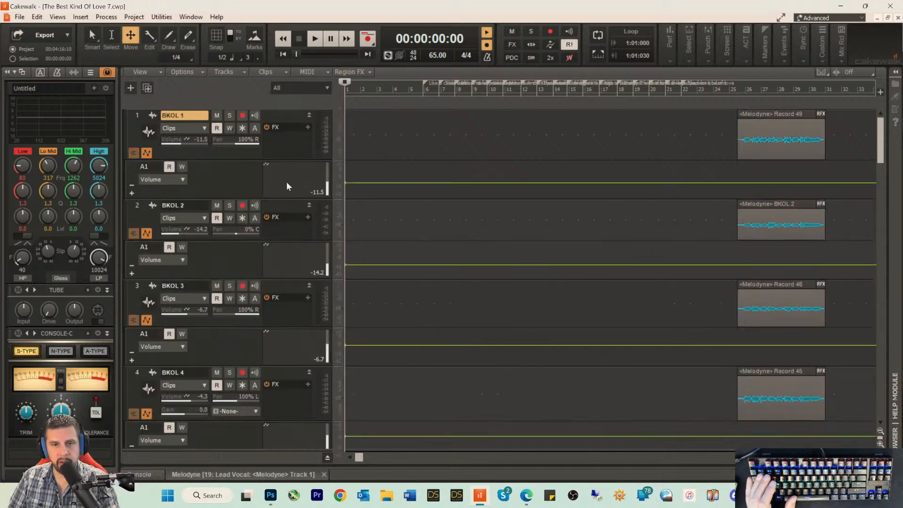
# Step: Hide the automation lanes on the BKOL 1, BKOL 2, BKOL 3 and BKOL 4 tracks
pyautogui.click(147, 153)
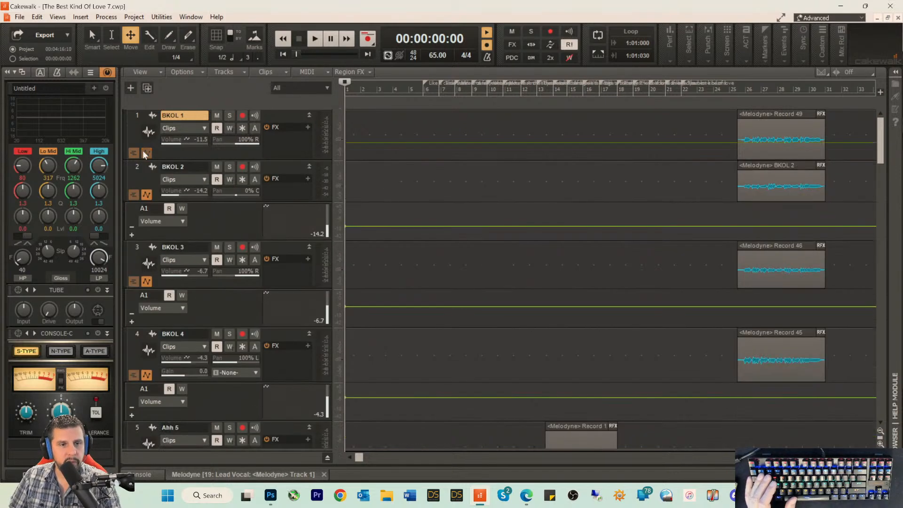
pyautogui.click(147, 194)
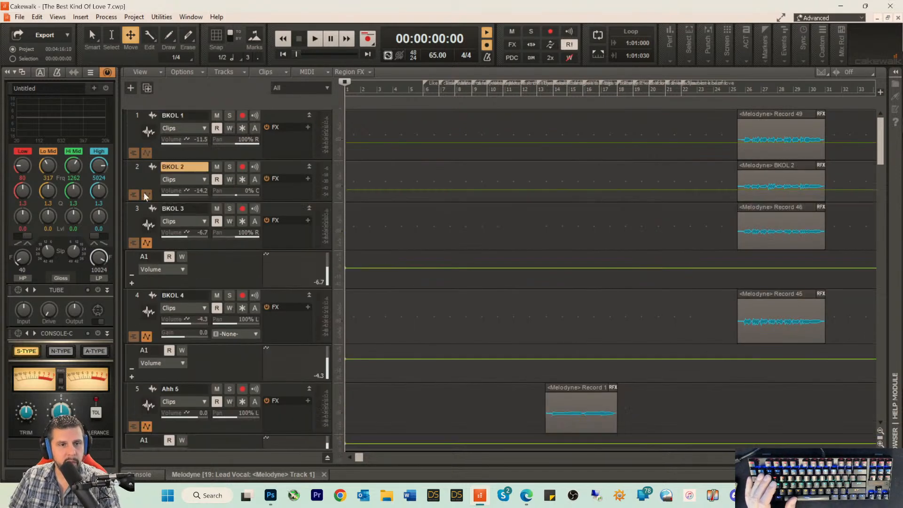
pyautogui.click(146, 245)
pyautogui.click(147, 297)
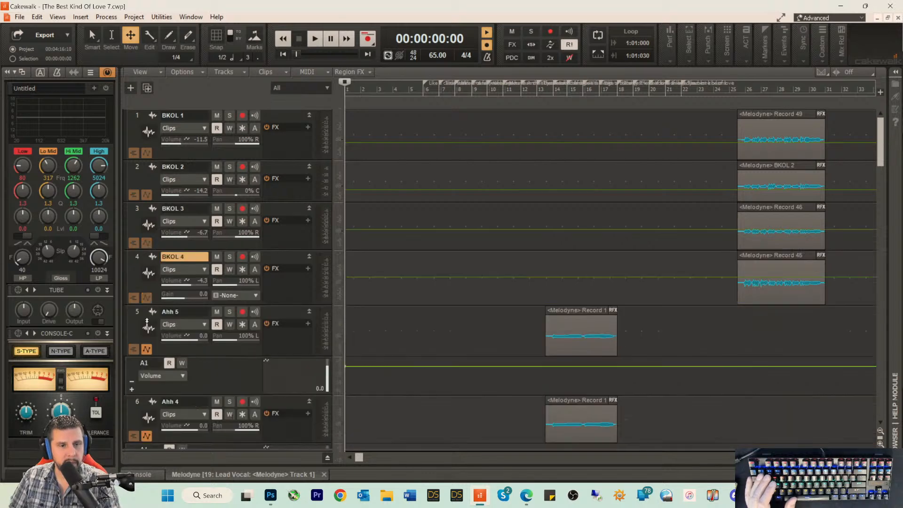
# Step: Hide the automation lanes on all five Ahh tracks, from Ahh 5 to Ahh 1
pyautogui.click(148, 350)
pyautogui.scroll(-3, 159, 320)
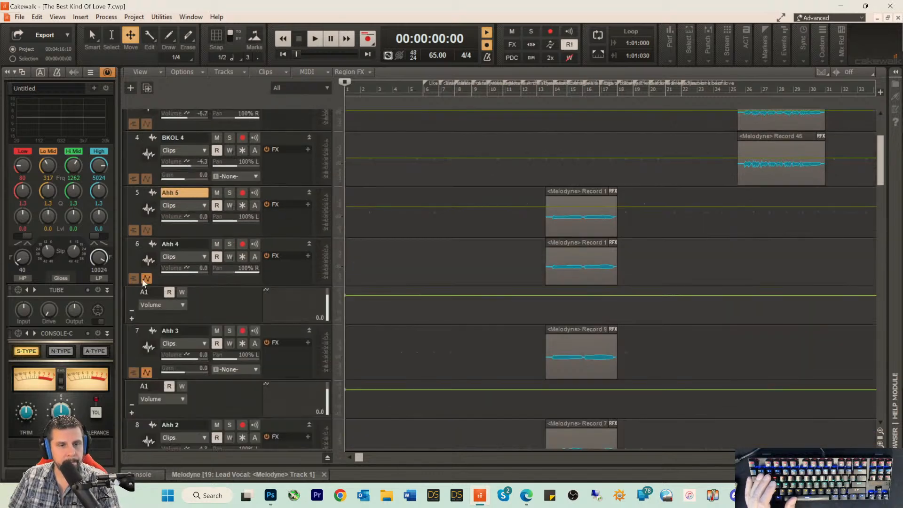
pyautogui.click(146, 279)
pyautogui.click(147, 334)
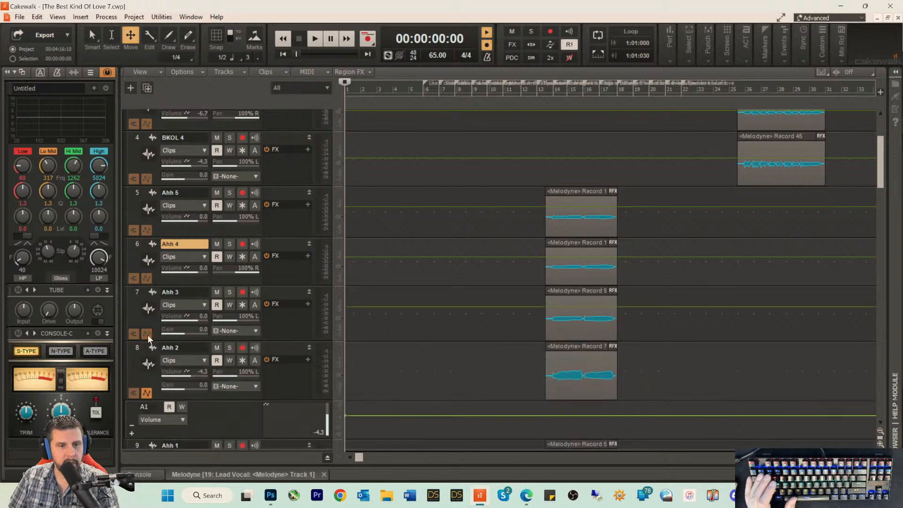
pyautogui.scroll(-1, 152, 350)
pyautogui.scroll(-2, 152, 351)
pyautogui.click(146, 274)
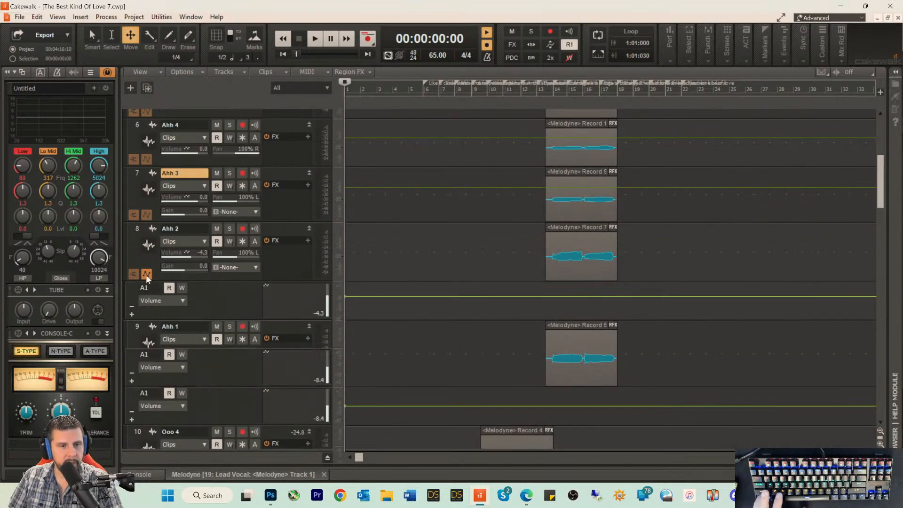
pyautogui.click(147, 342)
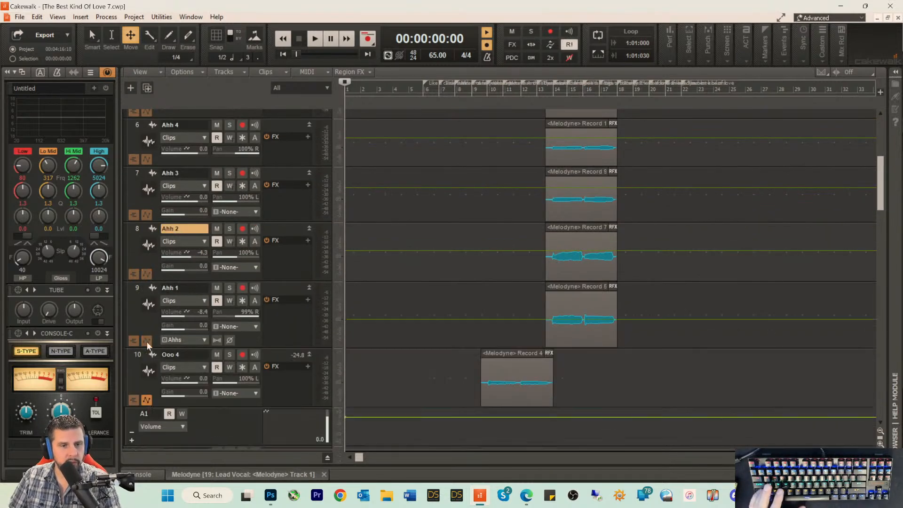
# Step: Hide the automation lanes on the four Ooo tracks, from Ooo 4 to Ooo 1
pyautogui.scroll(-2, 159, 358)
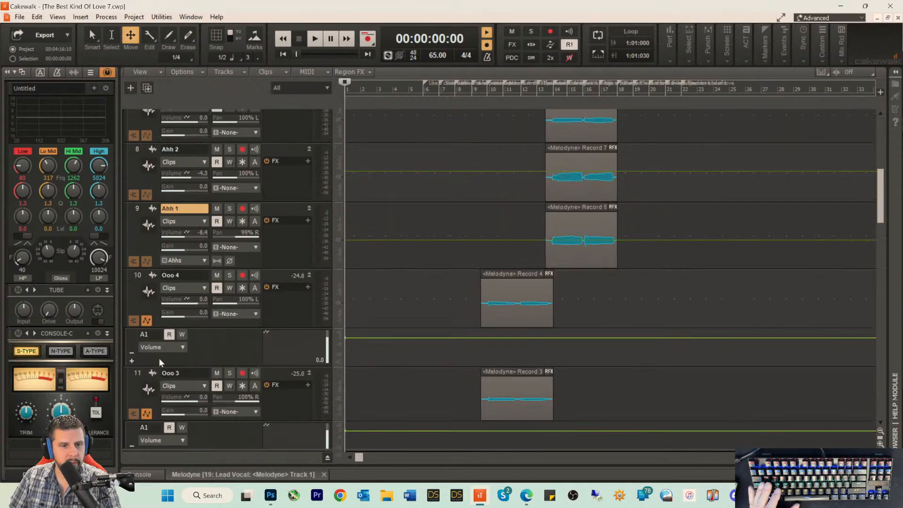
pyautogui.click(146, 322)
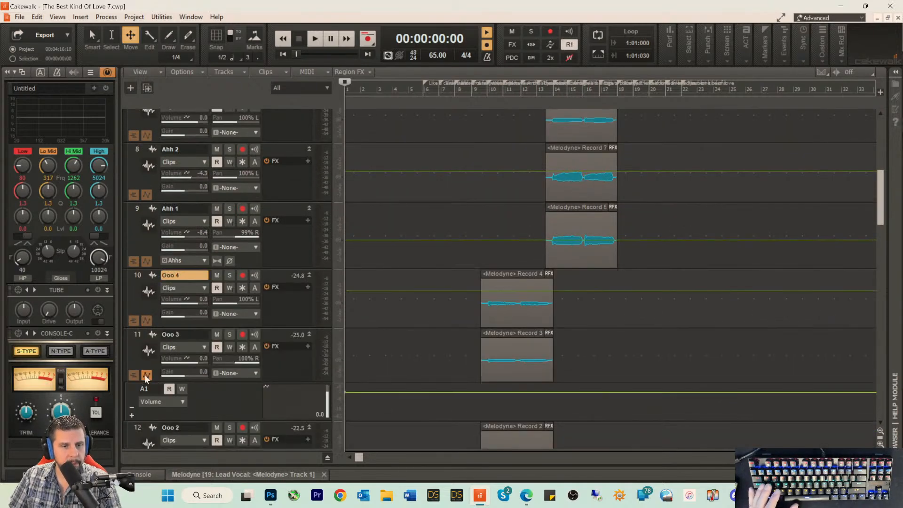
pyautogui.click(145, 374)
pyautogui.scroll(-3, 185, 356)
pyautogui.click(146, 316)
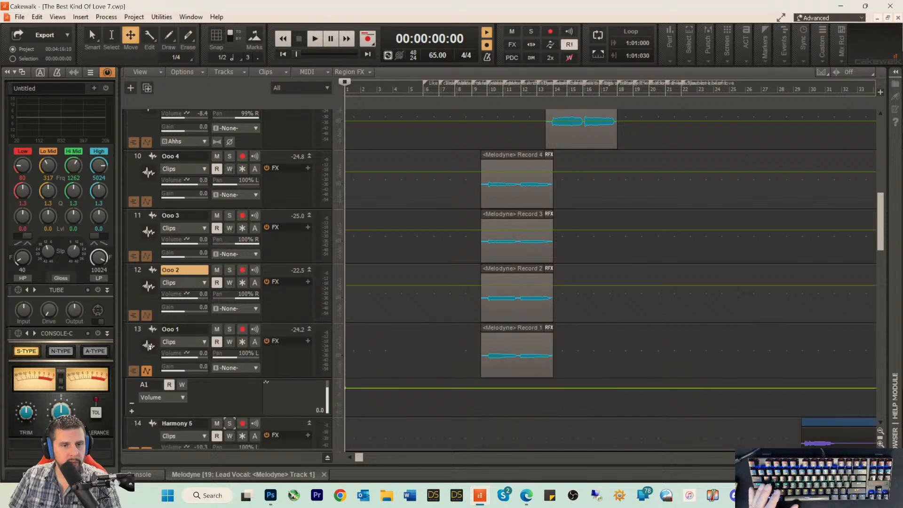
pyautogui.click(146, 371)
# Step: Hide all open automation and take lanes on the harmony tracks, from Harmony 5 to Harmony 1
pyautogui.scroll(-1, 148, 373)
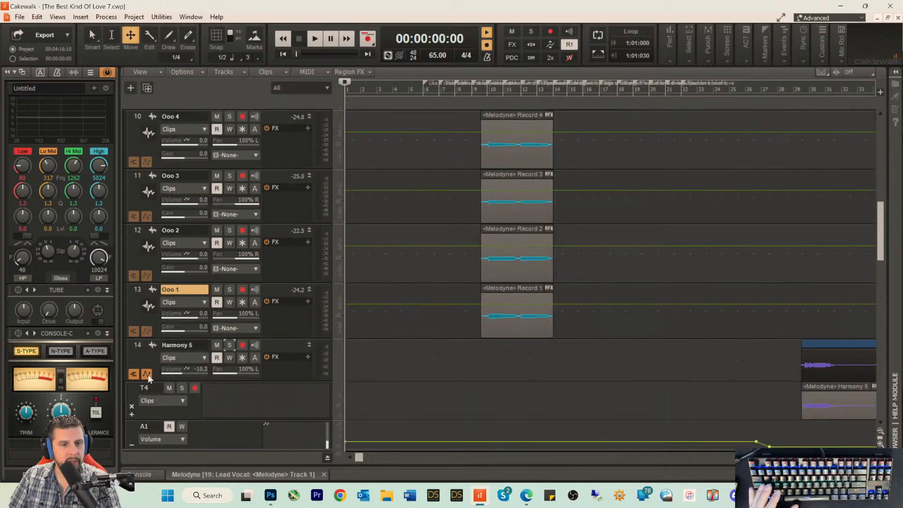
pyautogui.click(149, 373)
pyautogui.click(132, 377)
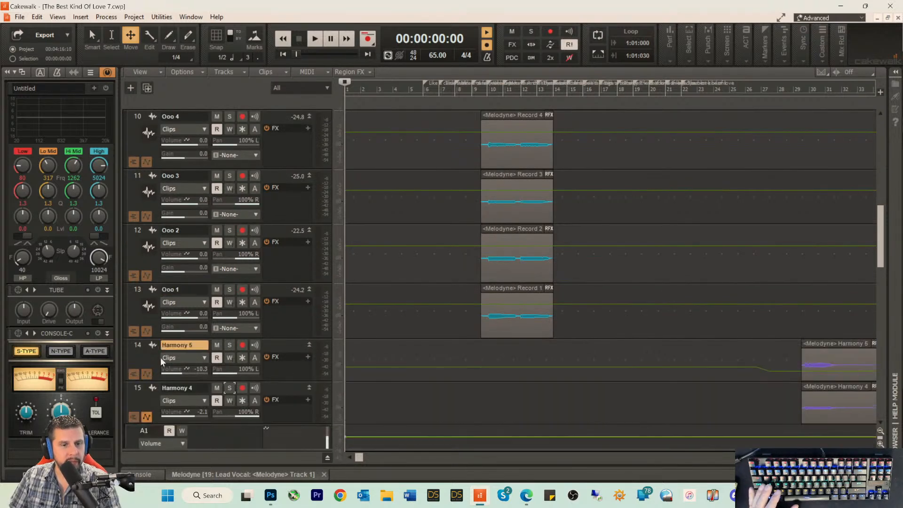
pyautogui.scroll(-3, 161, 359)
pyautogui.click(148, 298)
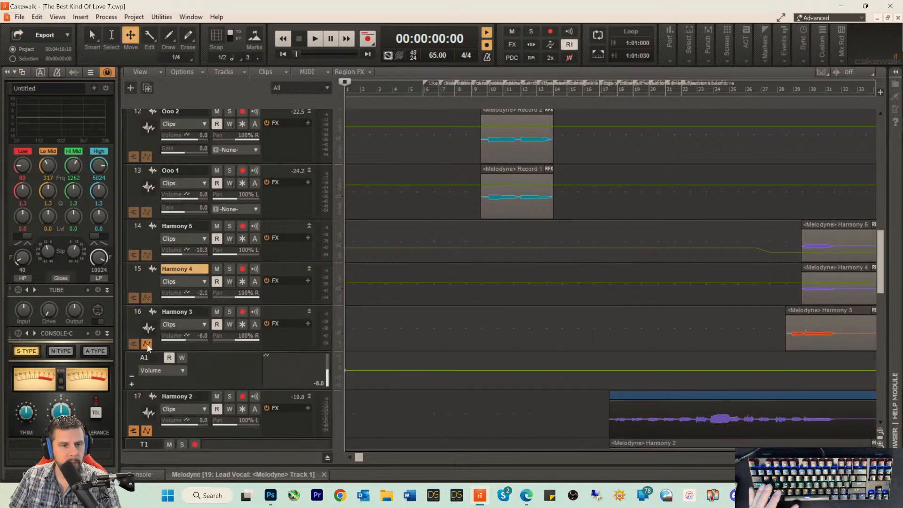
pyautogui.click(147, 345)
pyautogui.click(136, 391)
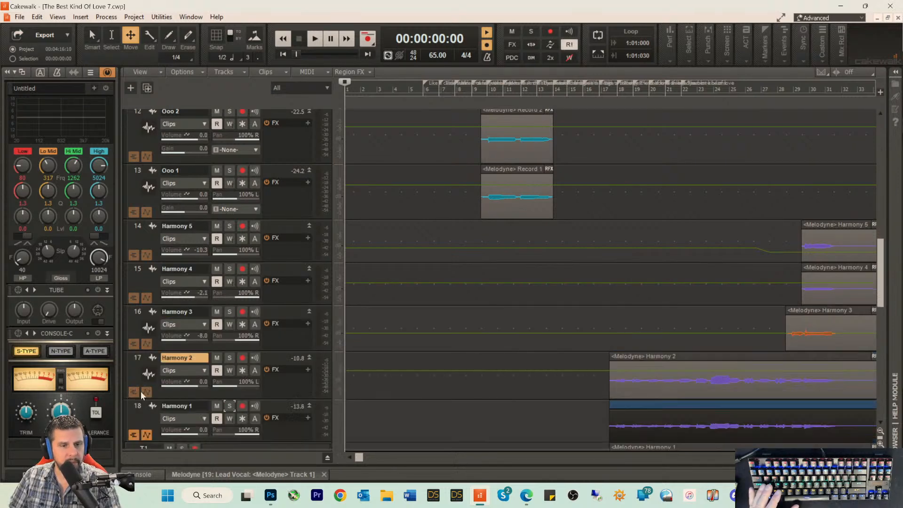
pyautogui.scroll(-3, 188, 357)
pyautogui.click(146, 316)
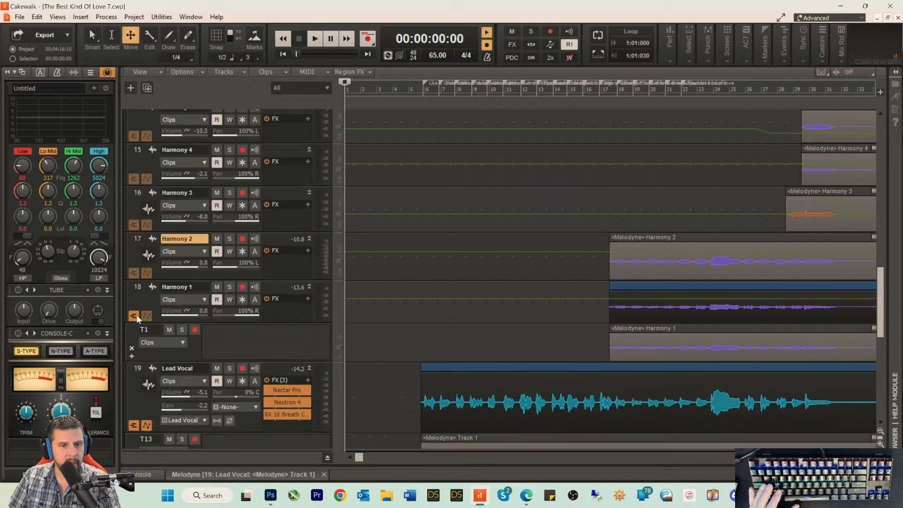
pyautogui.click(134, 317)
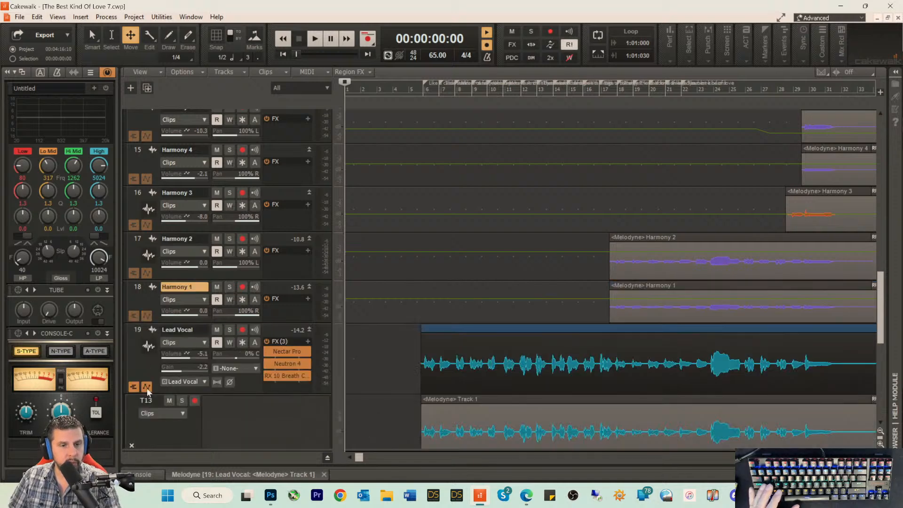
# Step: Hide the open lanes on the Lead Vocal track and the automation lane on the Music Loop track
pyautogui.click(134, 386)
pyautogui.scroll(-3, 171, 347)
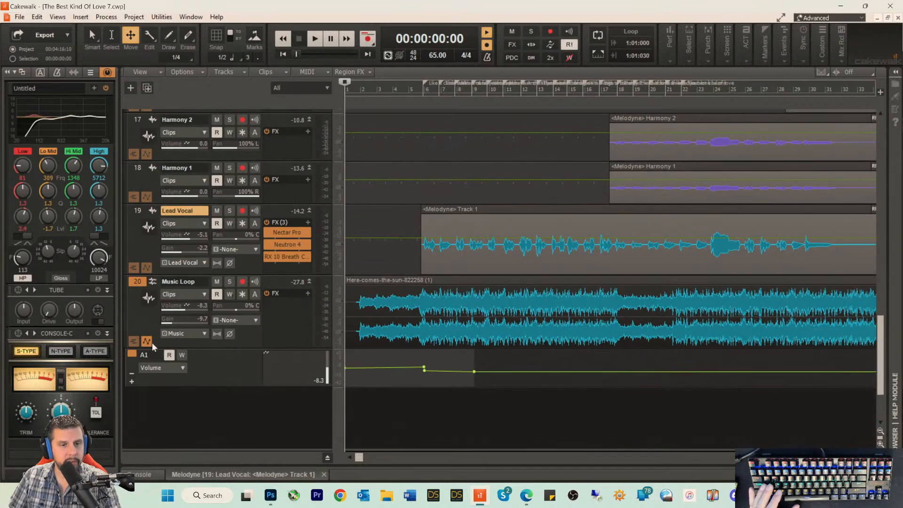
pyautogui.click(146, 342)
# Step: Insert a new audio track above BKOL 1 and enlarge its height until all of its controls show
pyautogui.scroll(10, 181, 309)
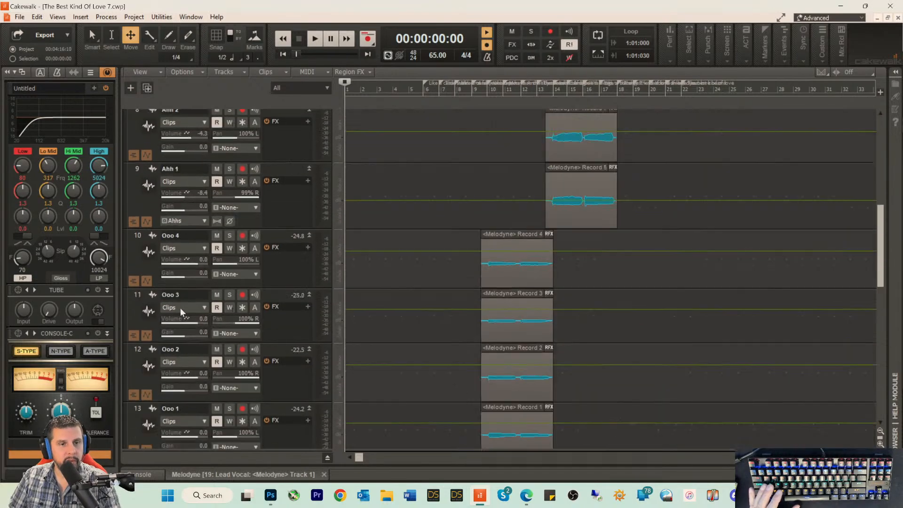
pyautogui.scroll(3, 180, 311)
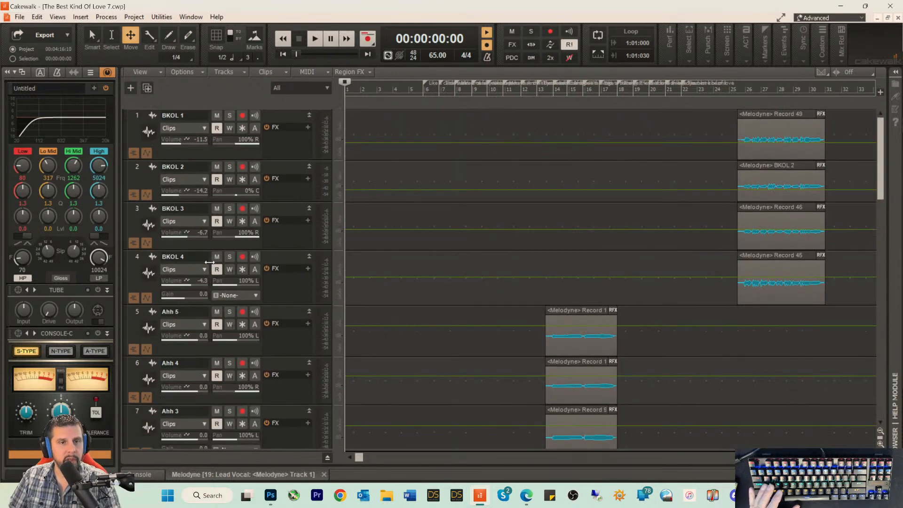
pyautogui.rightClick(276, 115)
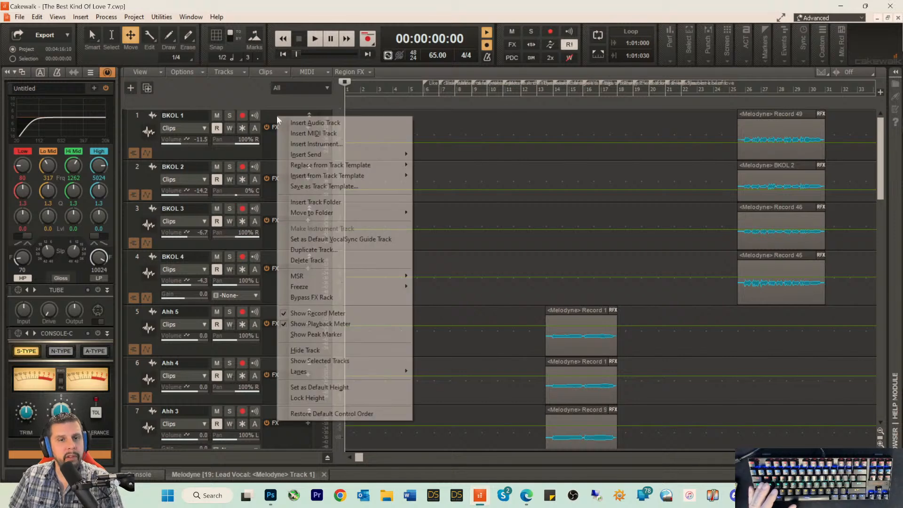
pyautogui.click(305, 123)
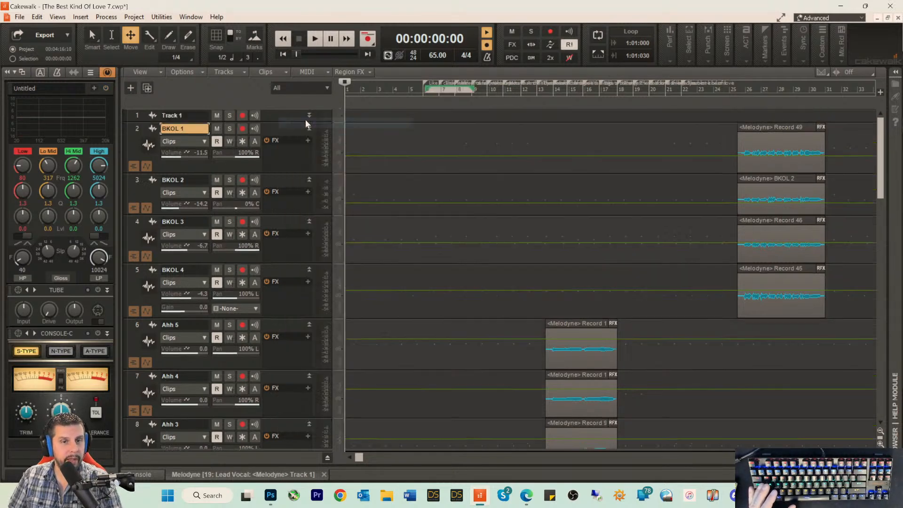
pyautogui.moveTo(270, 161); pyautogui.dragTo(270, 228)
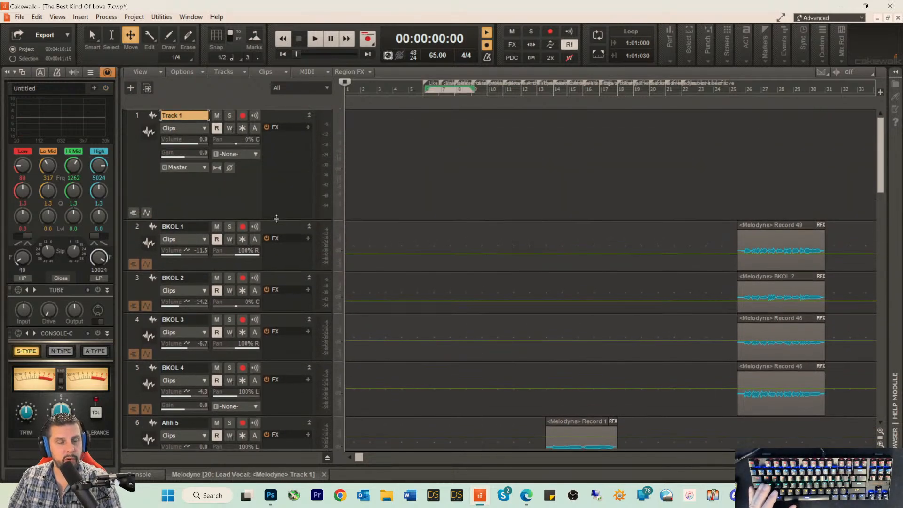
# Step: Rename the new audio track as Lead Guitar
pyautogui.doubleClick(194, 116)
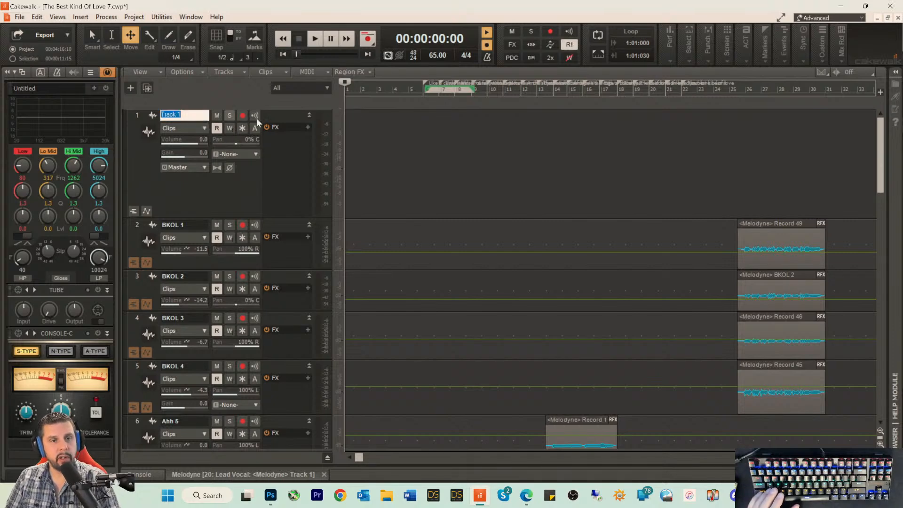
pyautogui.write('Lead Gui9ta')
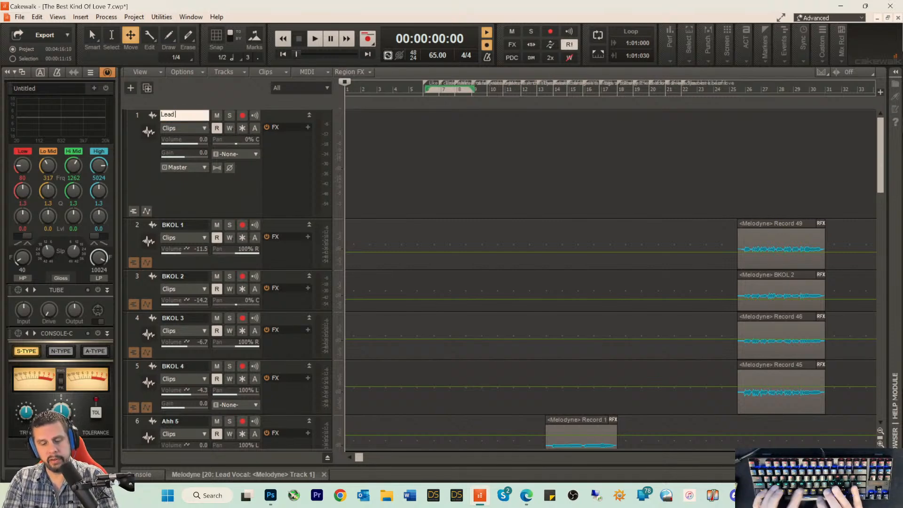
pyautogui.press('BackSpace')
pyautogui.press('BackSpace')
pyautogui.press('BackSpace')
pyautogui.write('tar')
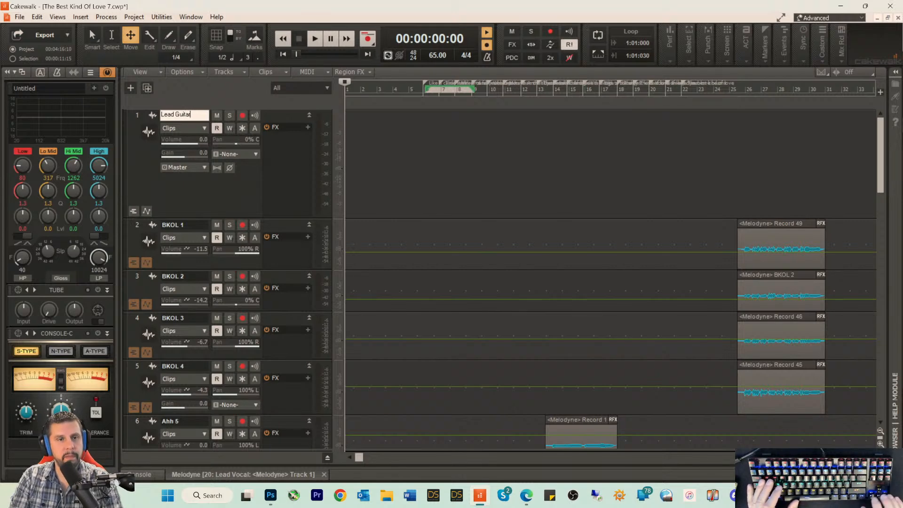
# Step: Arm the Lead Guitar track for recording and check the ASIO Fireface USB inputs it can use
pyautogui.click(241, 115)
pyautogui.click(250, 153)
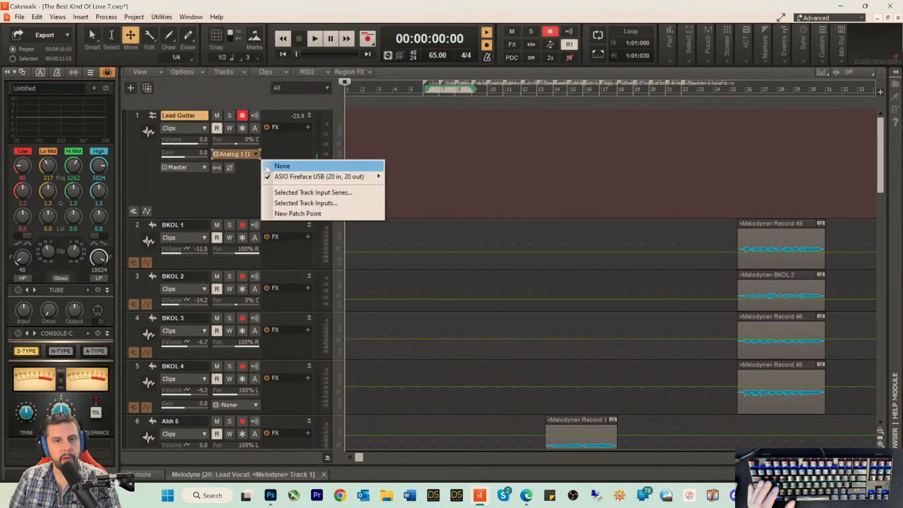
pyautogui.moveTo(338, 179)
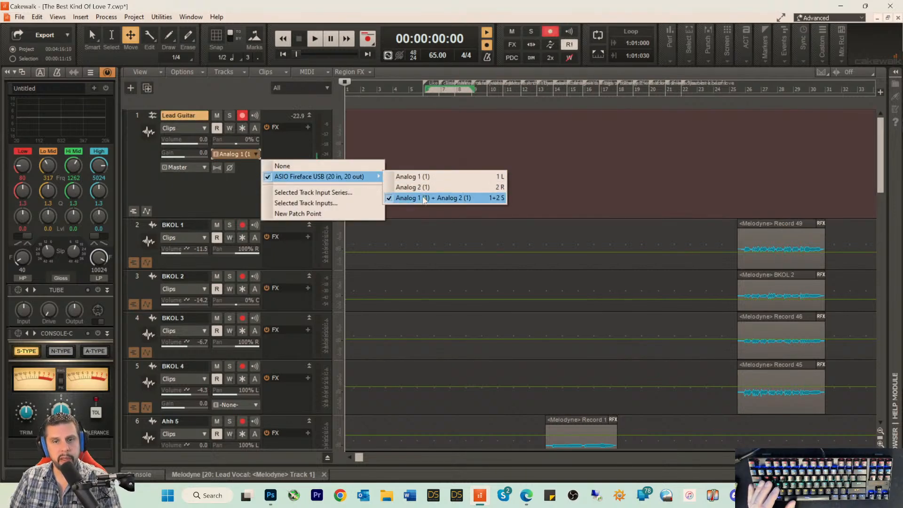
pyautogui.click(171, 188)
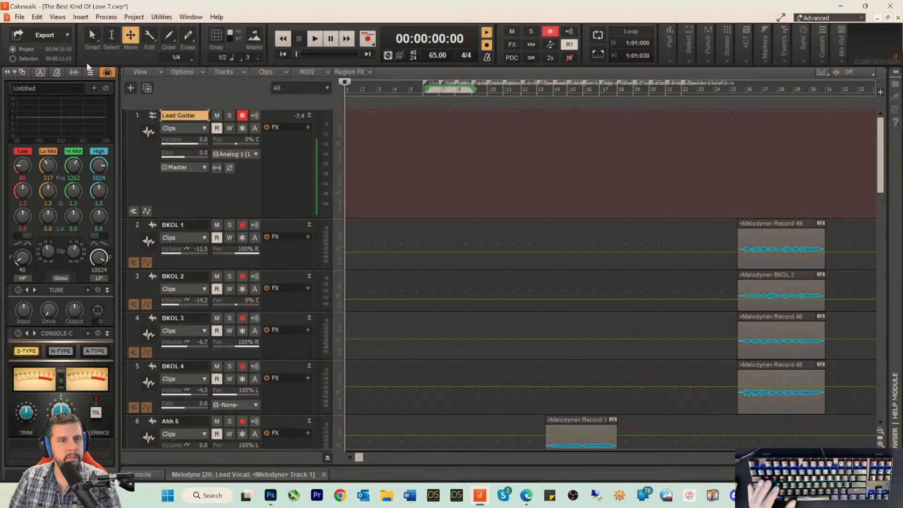
# Step: Examine the Lead Guitar track's input options and the available track control display presets
pyautogui.click(37, 18)
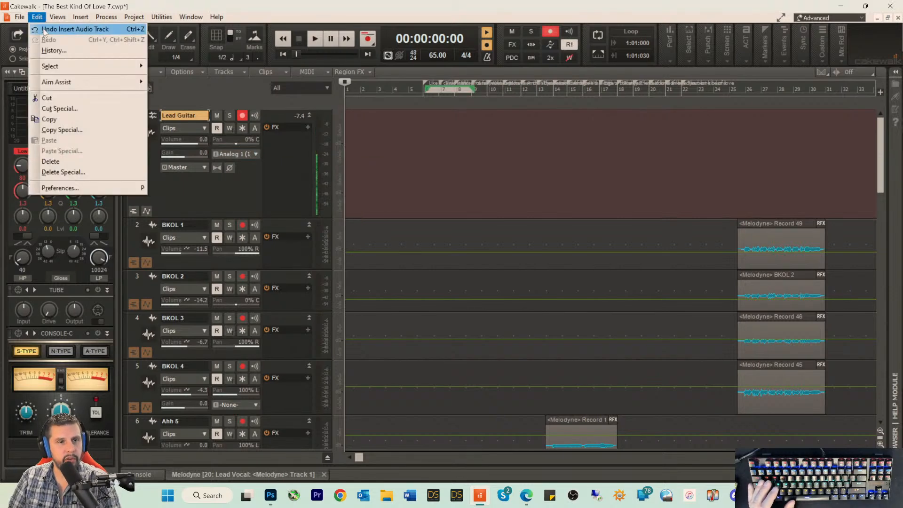
pyautogui.click(215, 185)
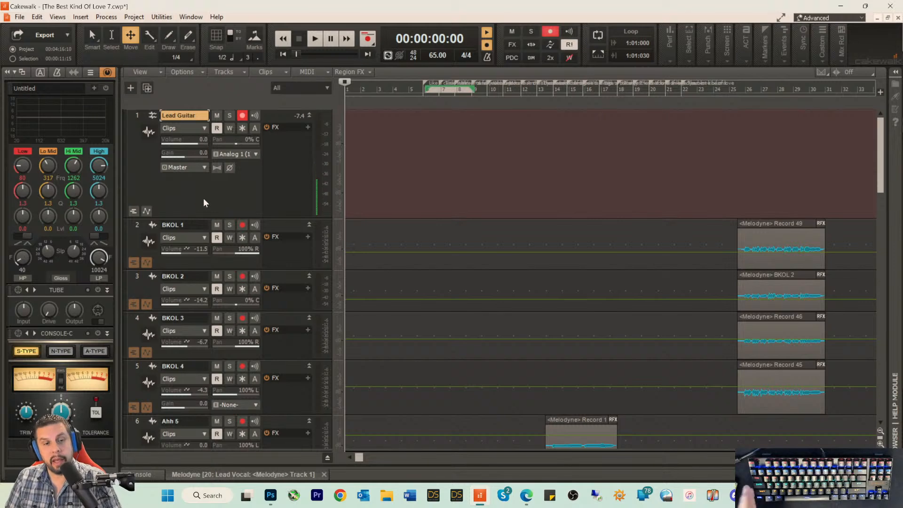
pyautogui.click(255, 152)
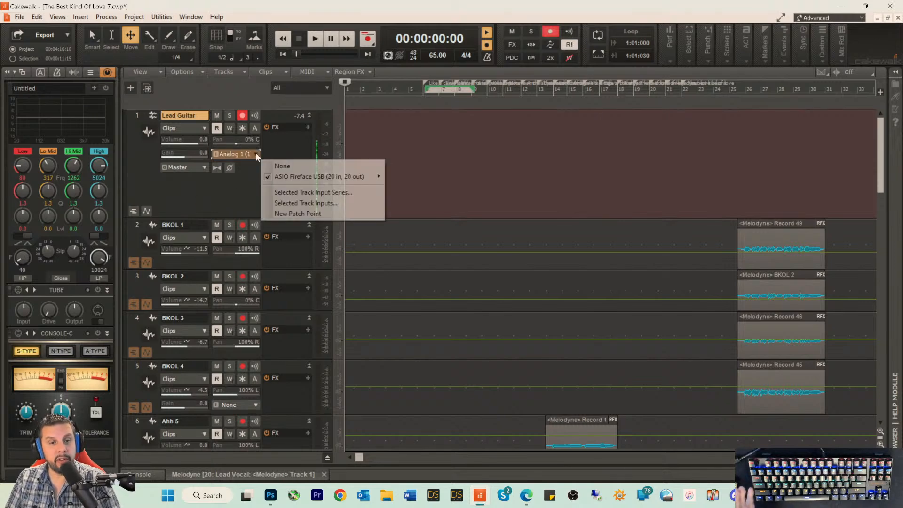
pyautogui.click(214, 200)
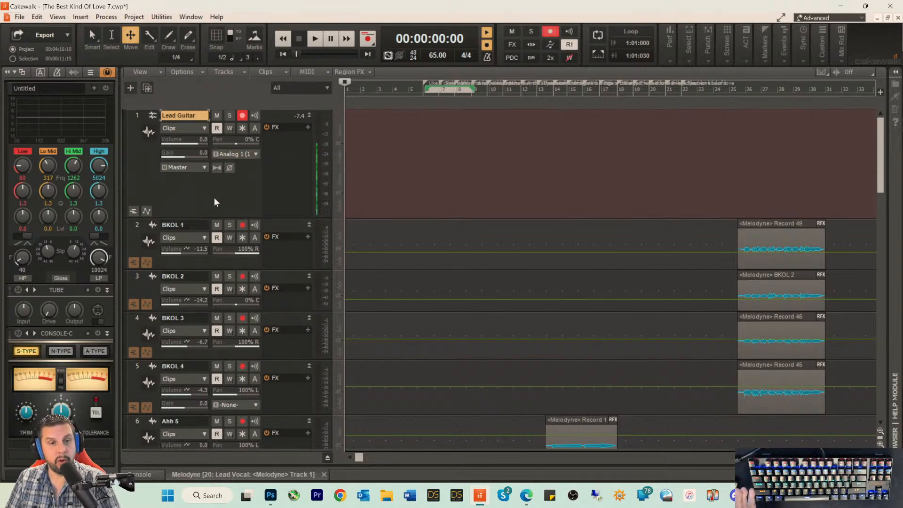
pyautogui.click(325, 88)
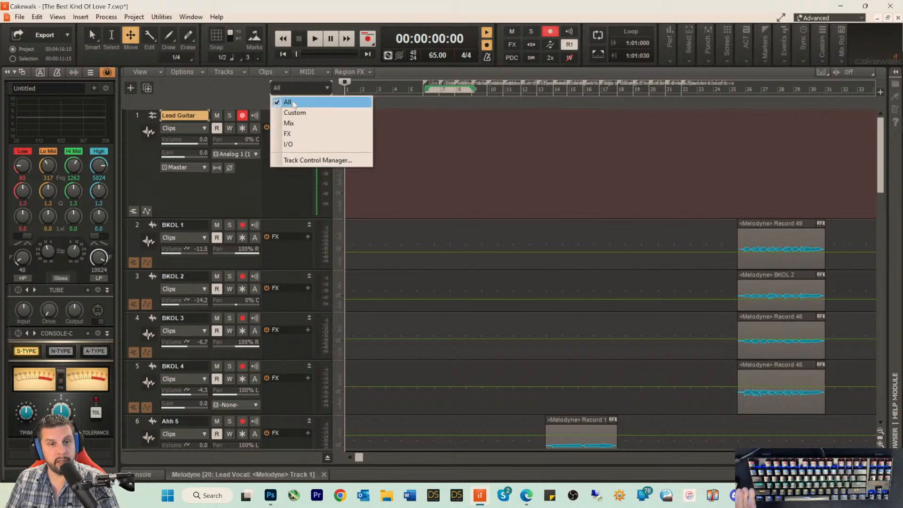
pyautogui.click(271, 90)
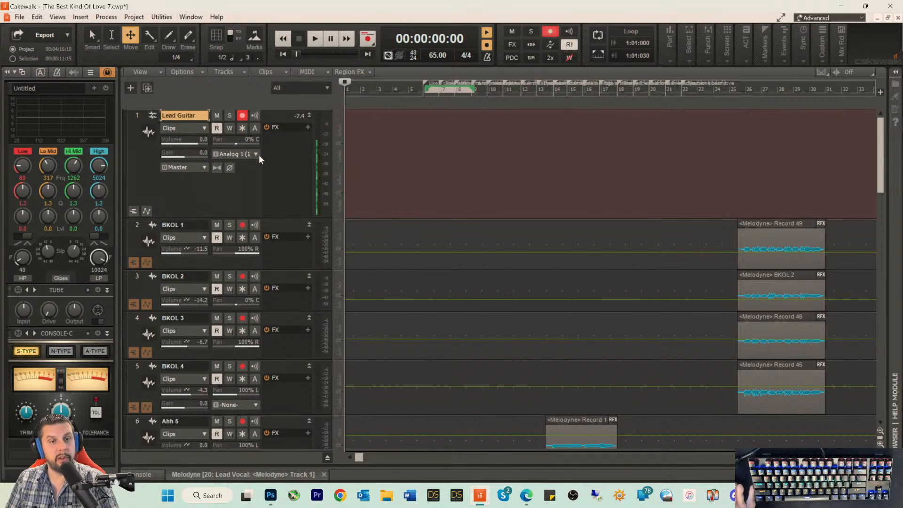
pyautogui.click(314, 89)
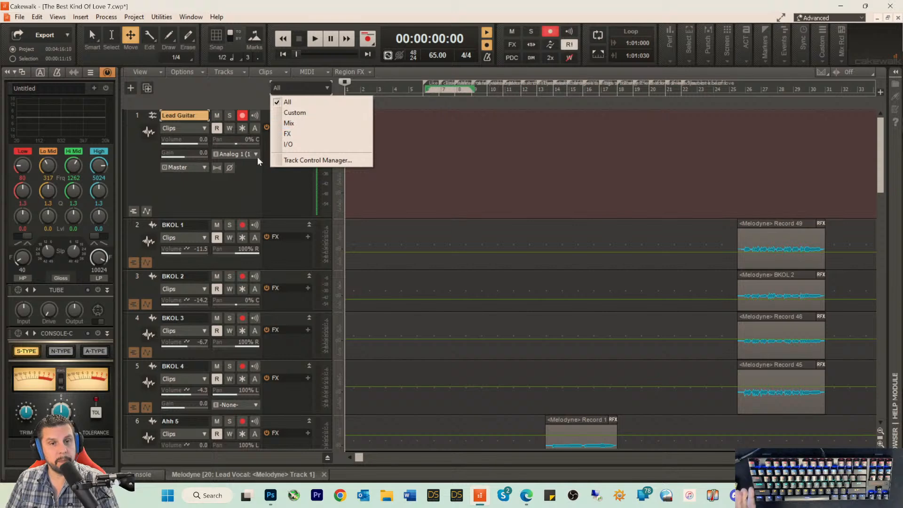
pyautogui.click(210, 189)
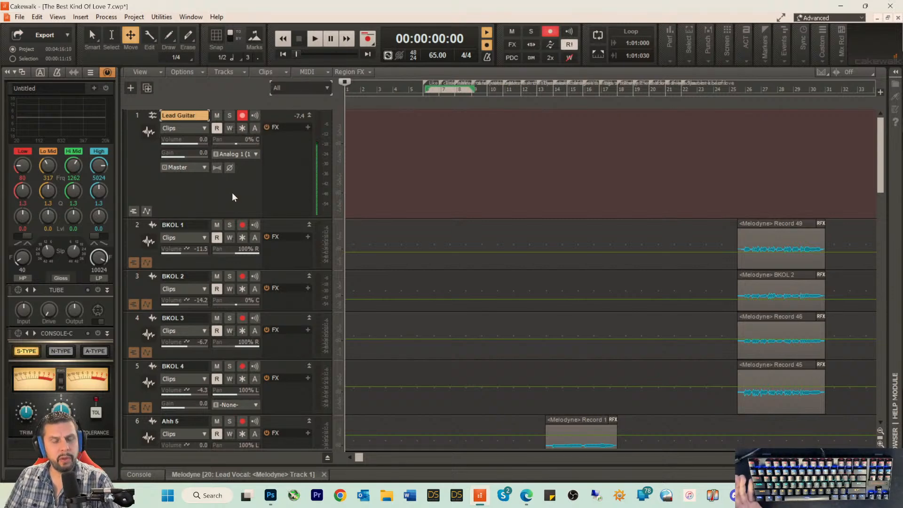
# Step: Reduce the Lead Guitar track's height slightly and choose the All preset for the displayed track controls
pyautogui.moveTo(236, 219); pyautogui.dragTo(236, 185)
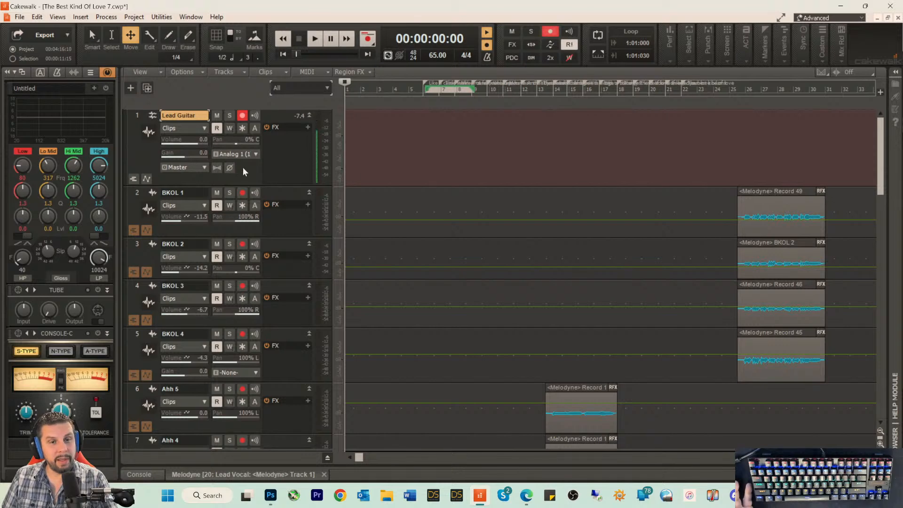
pyautogui.click(295, 85)
pyautogui.click(226, 84)
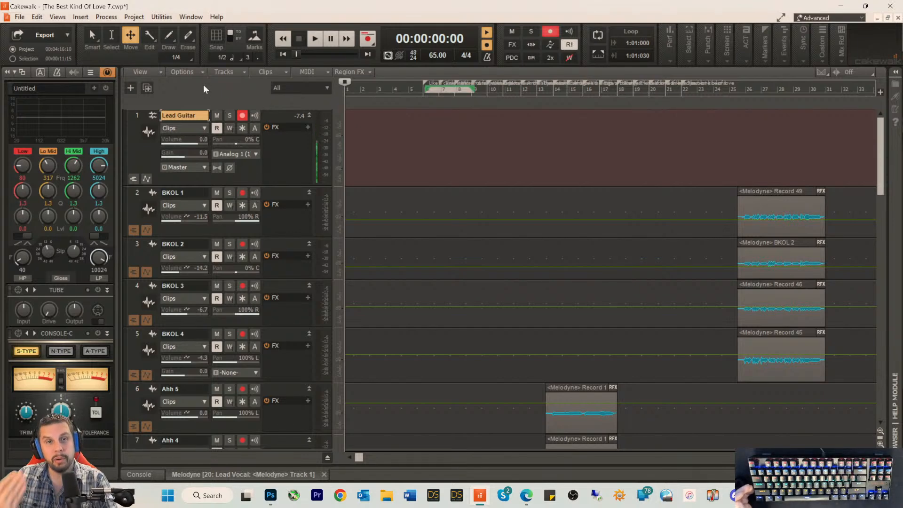
pyautogui.click(296, 89)
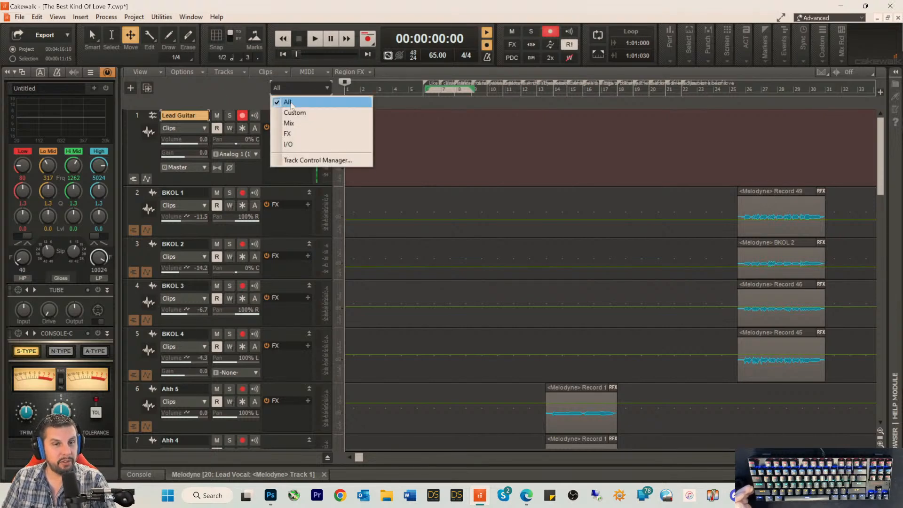
pyautogui.click(247, 95)
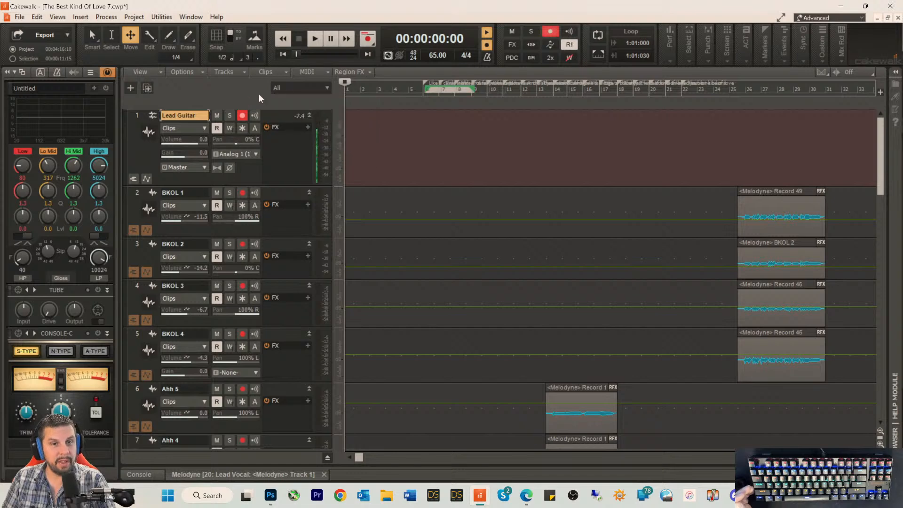
pyautogui.click(327, 87)
pyautogui.click(288, 104)
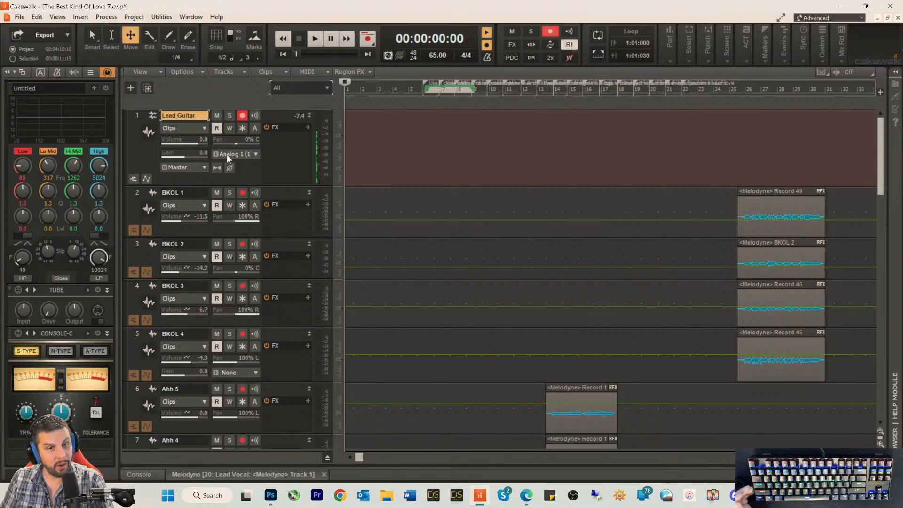
# Step: Review the input devices offered for the Lead Guitar track
pyautogui.click(242, 153)
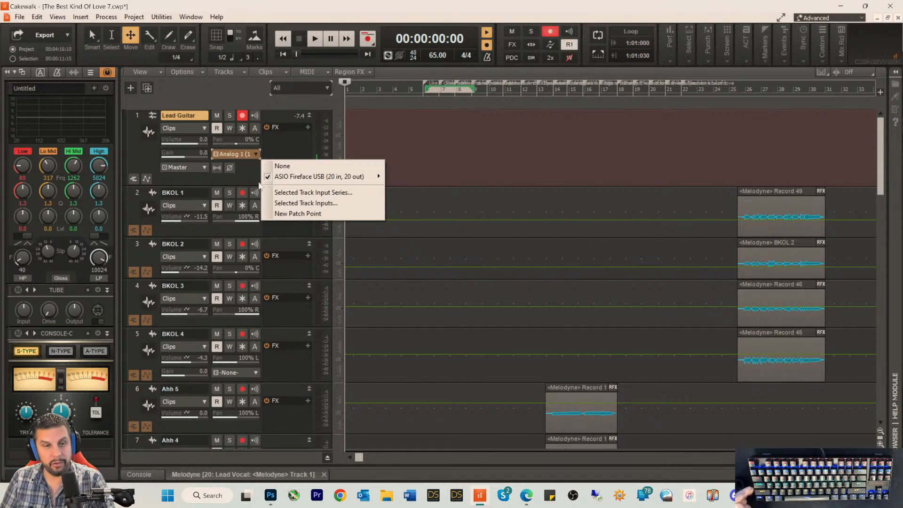
pyautogui.click(253, 172)
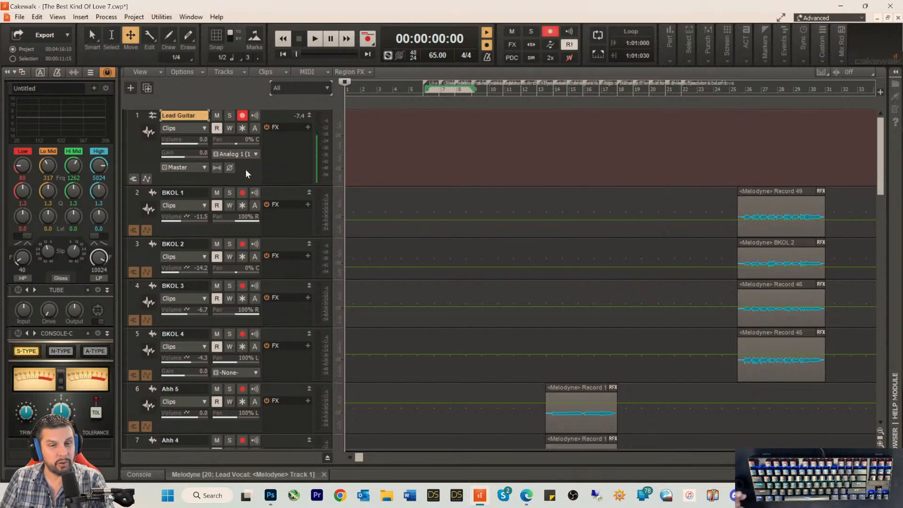
pyautogui.click(248, 155)
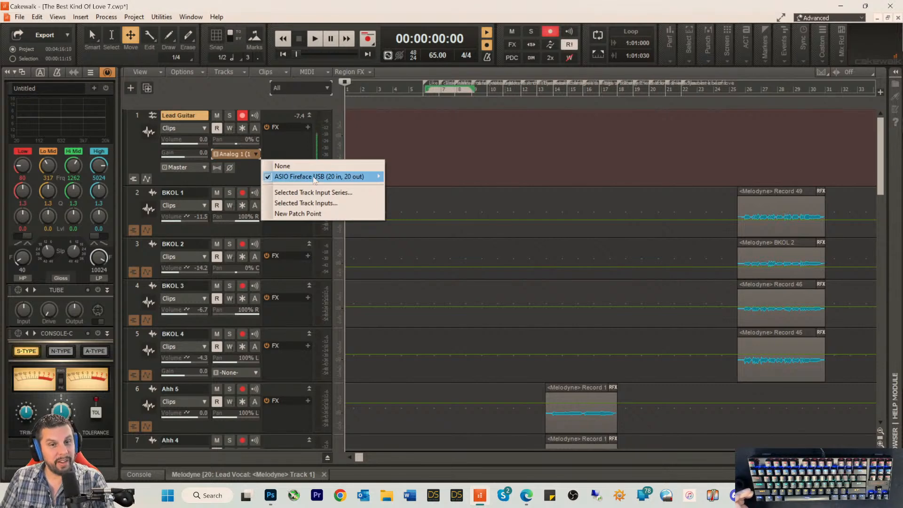
pyautogui.click(246, 175)
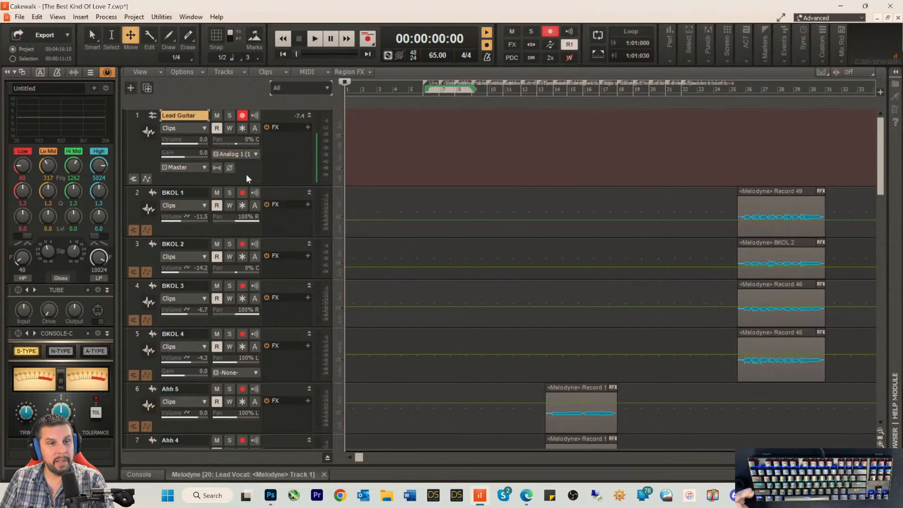
# Step: Enable the ASIO Fireface USB Analog 3 (1) input driver in the audio device preferences and apply the change
pyautogui.click(58, 16)
pyautogui.moveTo(36, 16)
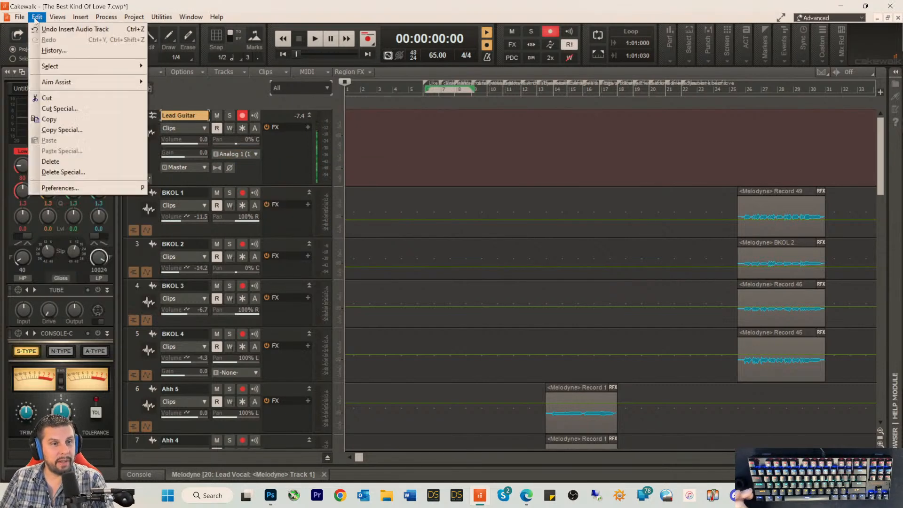
pyautogui.click(59, 188)
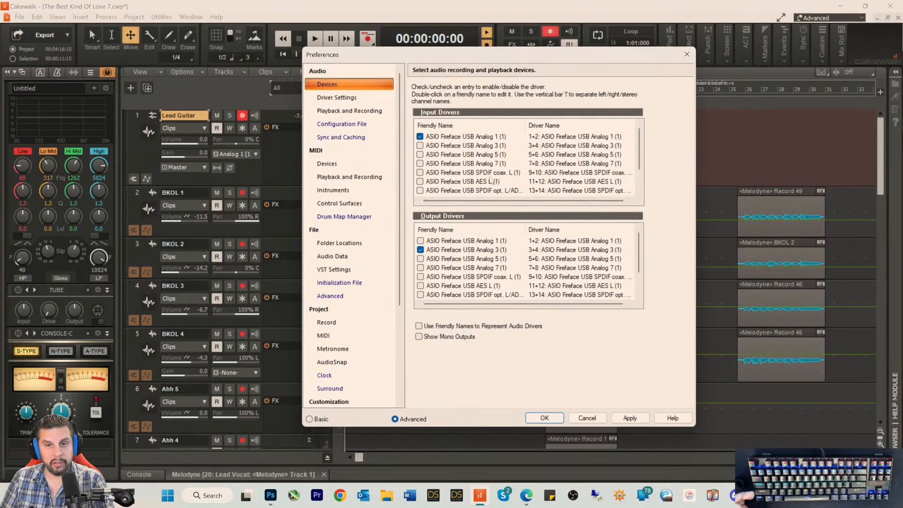
pyautogui.click(419, 145)
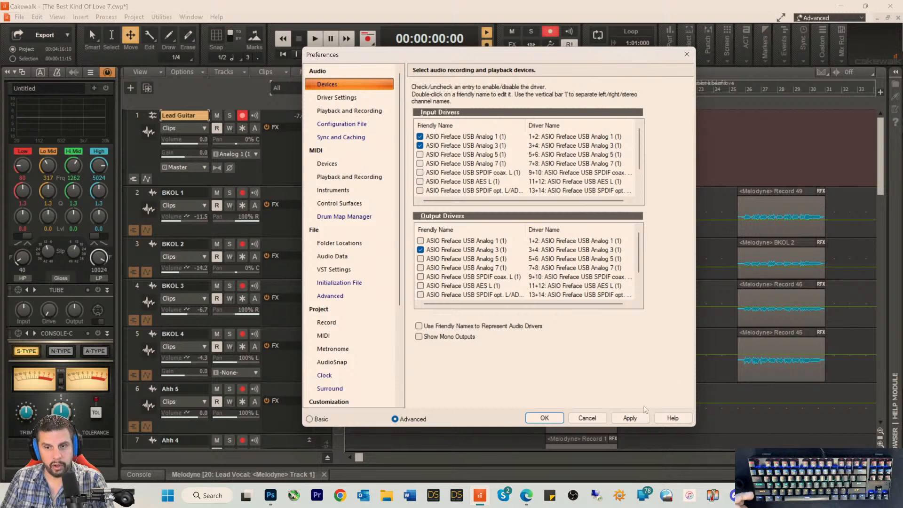
pyautogui.click(630, 417)
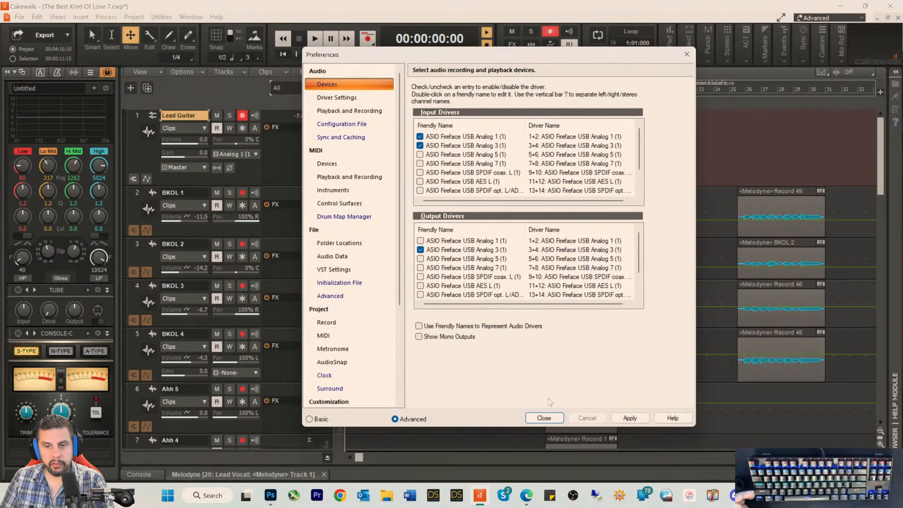
pyautogui.click(543, 419)
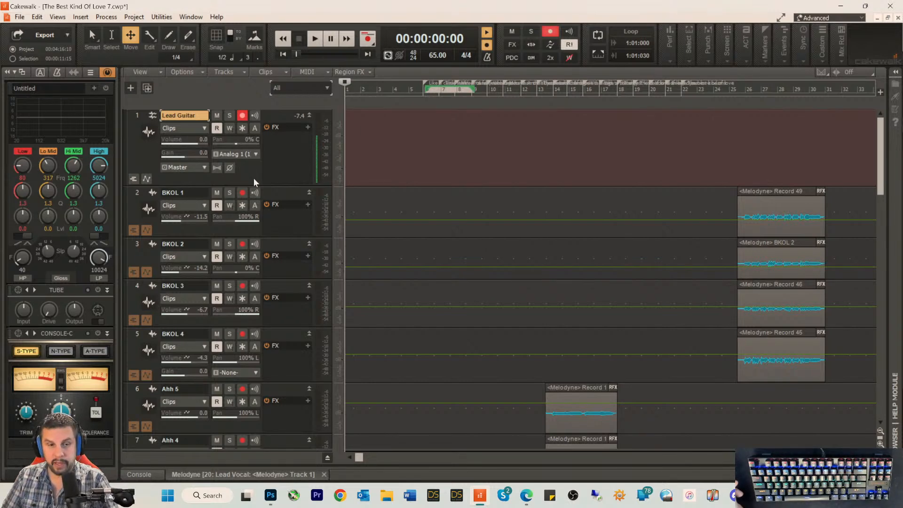
# Step: Review the Lead Guitar track's available input channels and the enabled input and output drivers in the audio device preferences
pyautogui.click(258, 154)
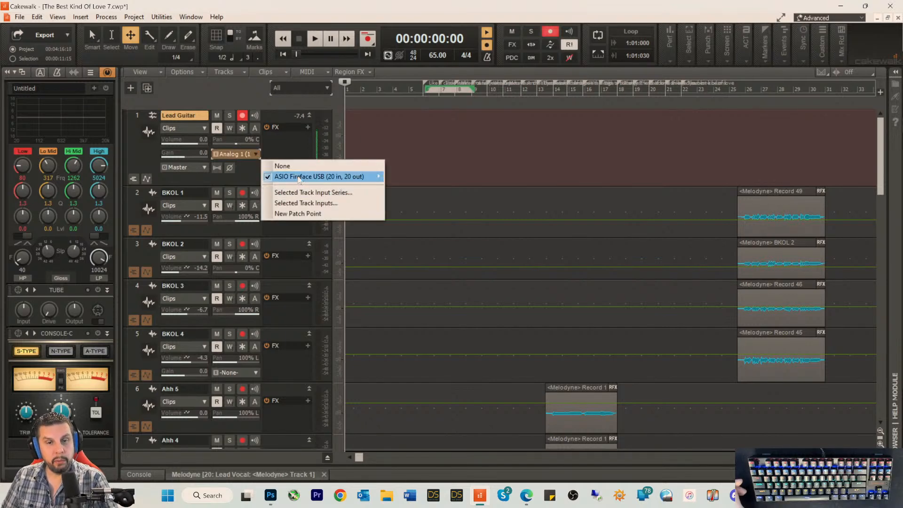
pyautogui.moveTo(299, 180)
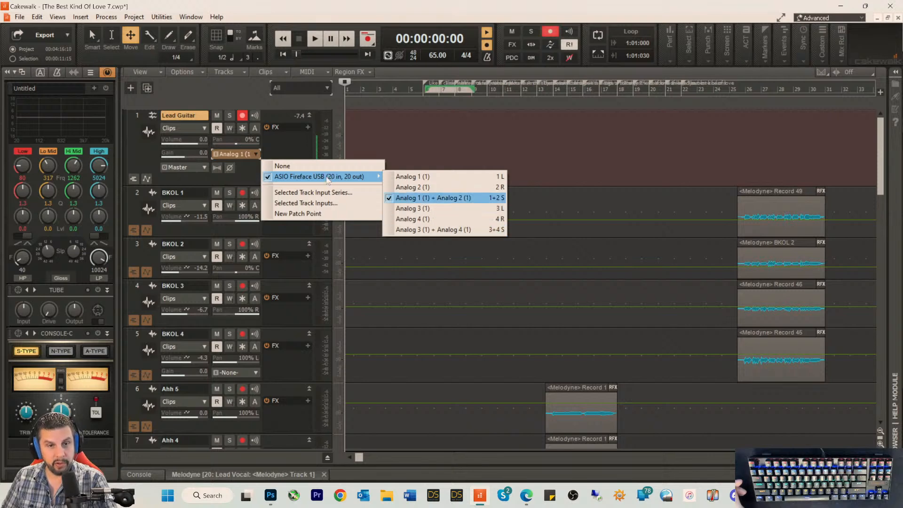
pyautogui.click(250, 168)
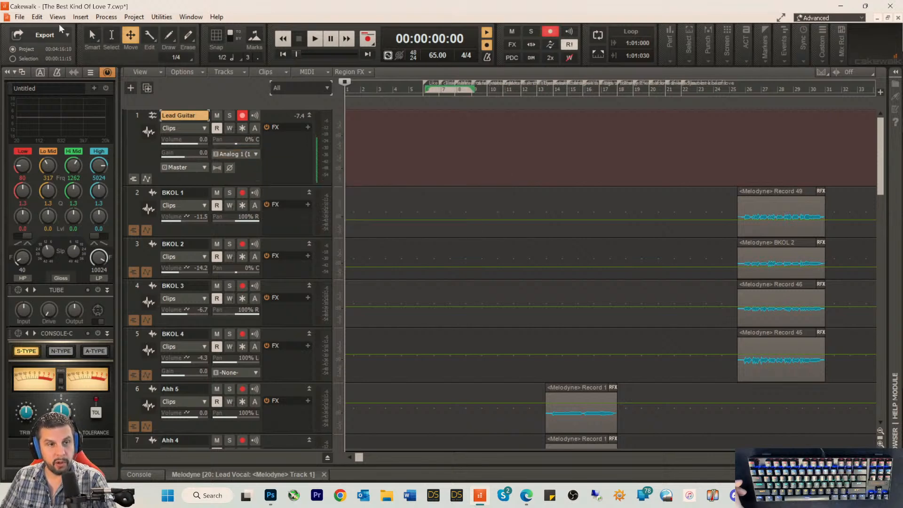
pyautogui.click(37, 16)
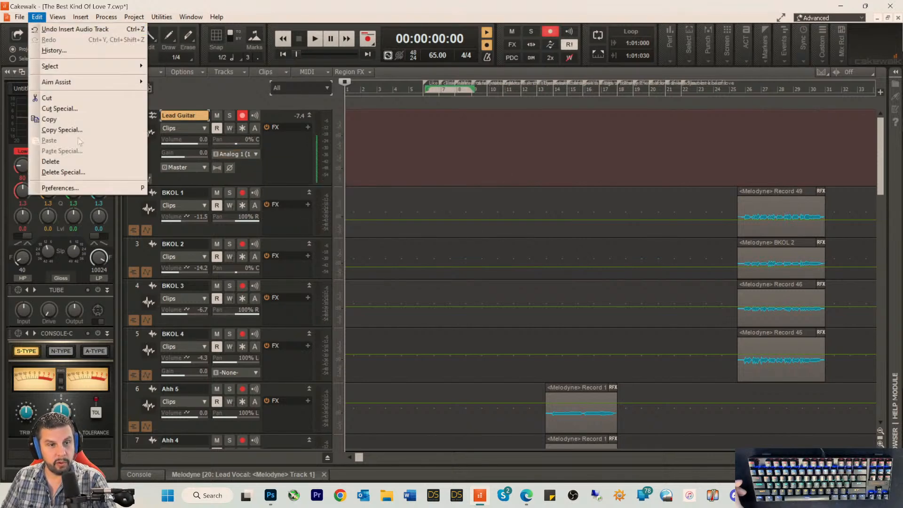
pyautogui.click(60, 188)
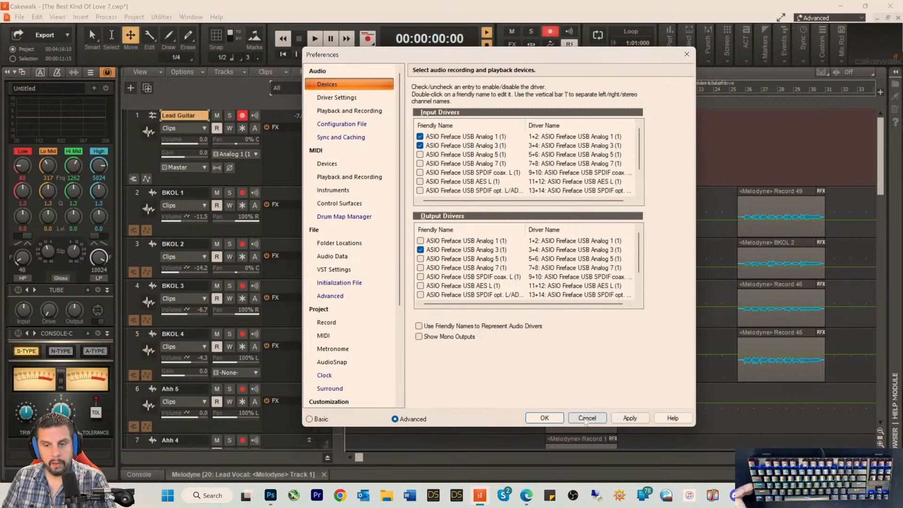
pyautogui.click(544, 418)
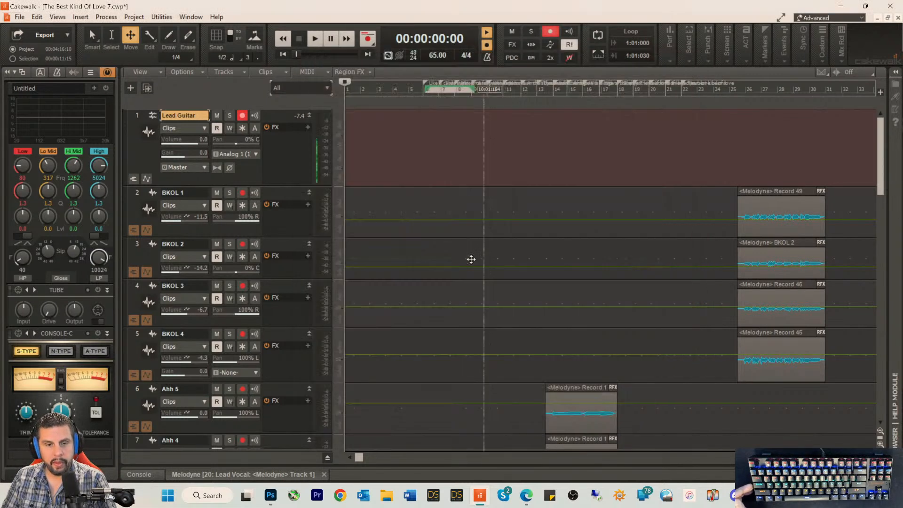
# Step: Set the Lead Guitar track's input to the mono channel Analog 3 (1) and enable its input echo
pyautogui.click(256, 154)
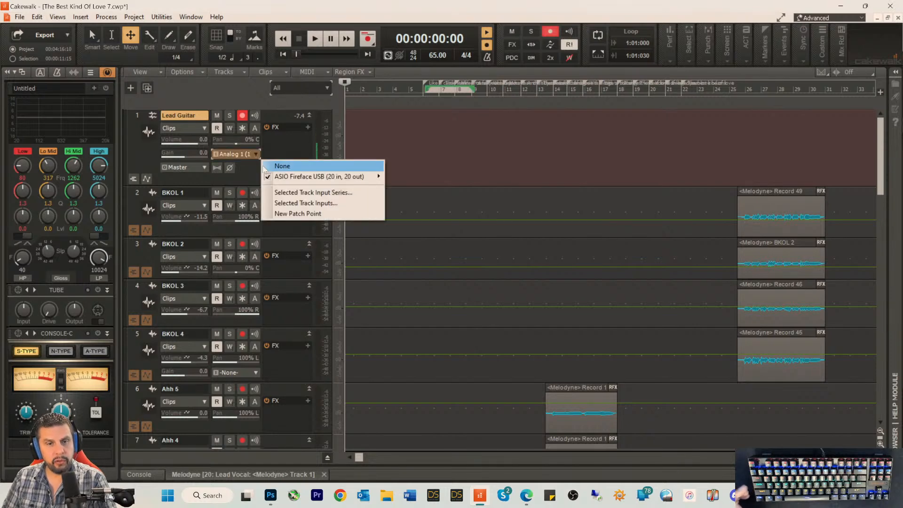
pyautogui.moveTo(329, 176)
pyautogui.click(400, 208)
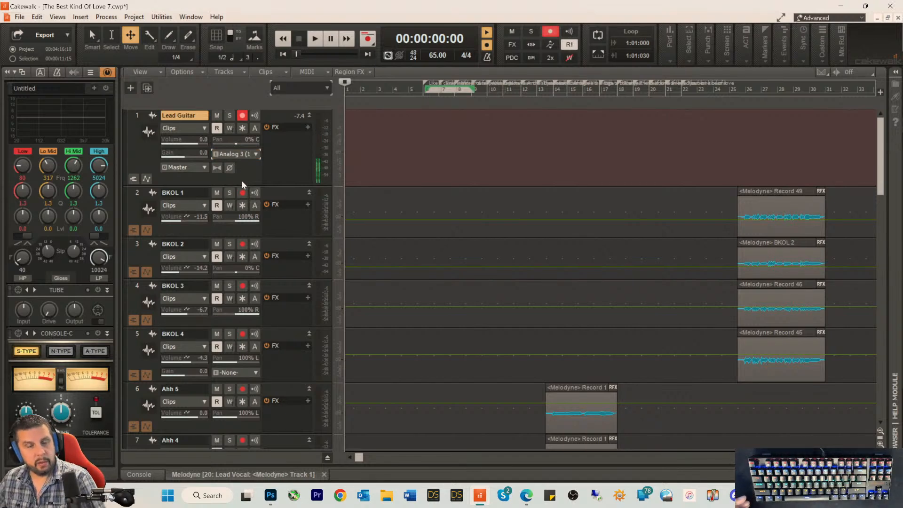
pyautogui.click(254, 115)
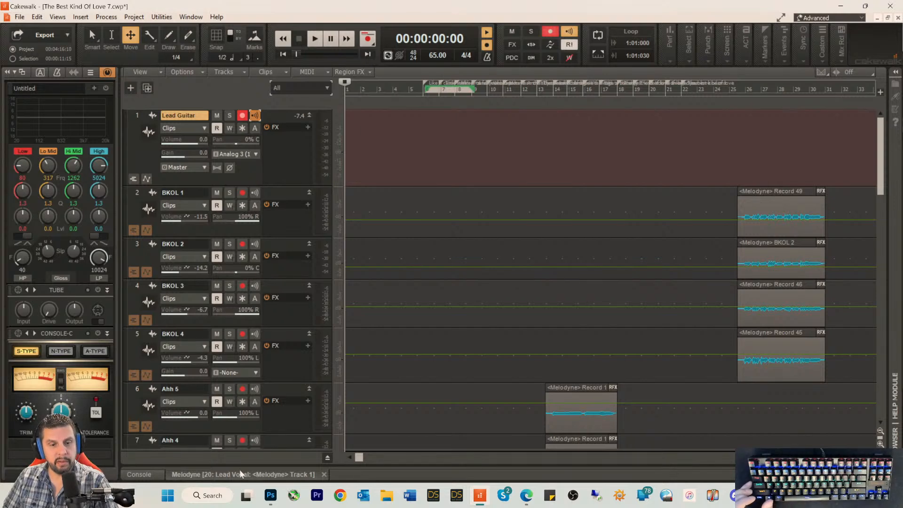
# Step: Expand the bus pane to check the Master bus's output options, and shrink the pane again
pyautogui.moveTo(266, 451); pyautogui.dragTo(272, 234)
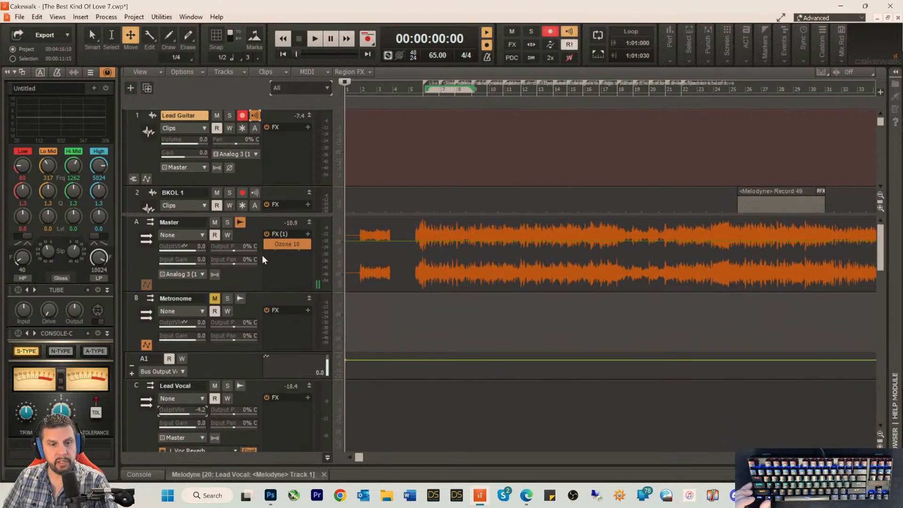
pyautogui.click(244, 276)
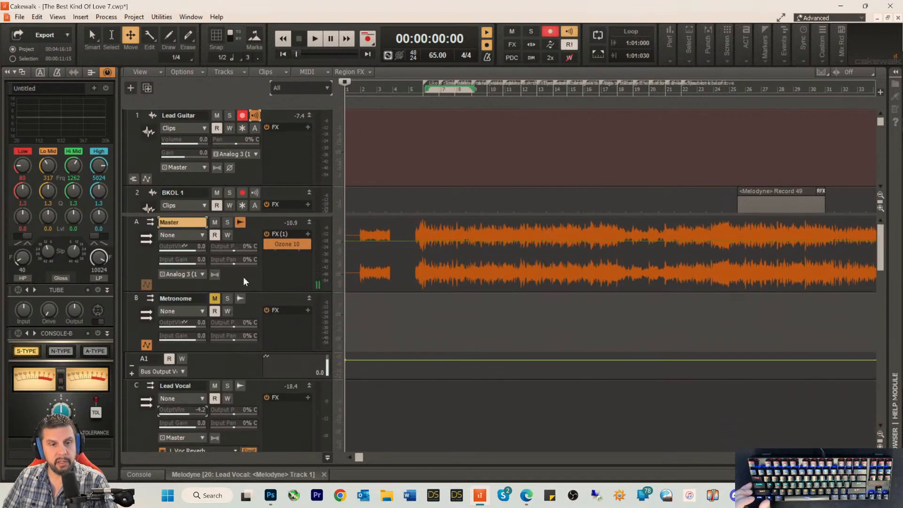
pyautogui.click(205, 275)
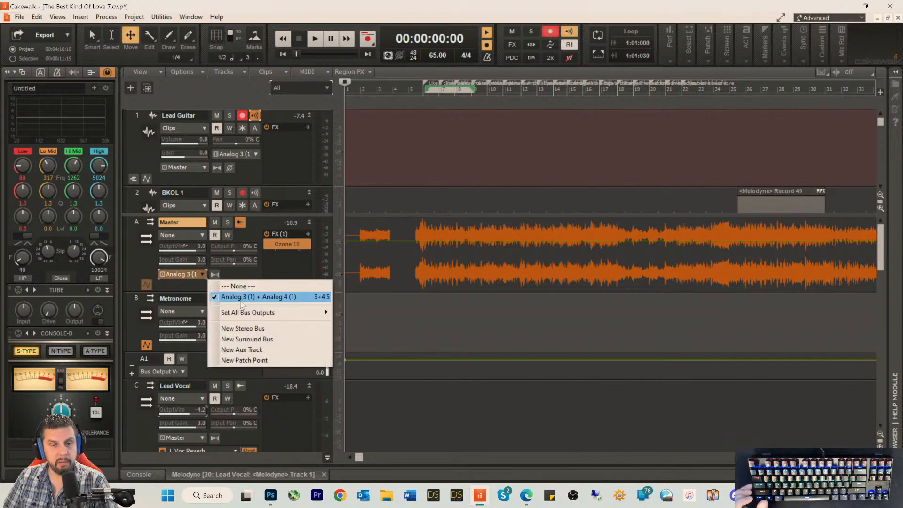
pyautogui.click(251, 272)
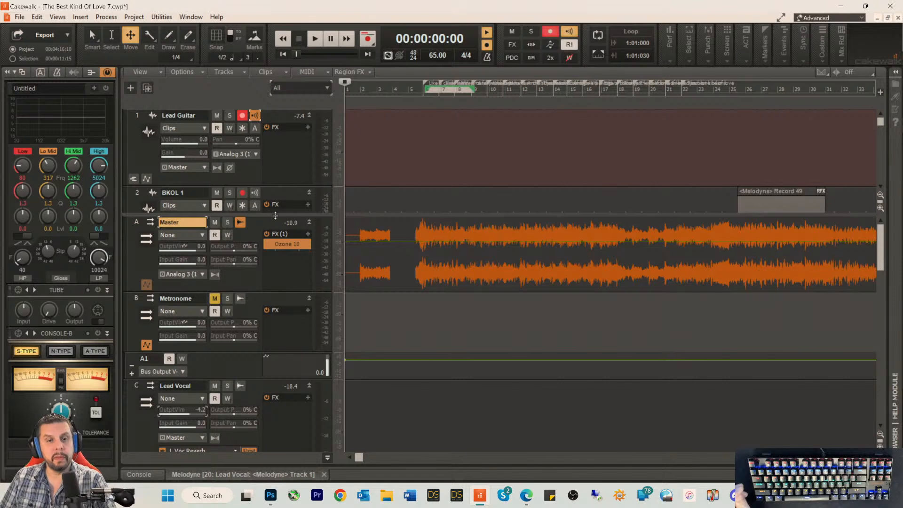
pyautogui.moveTo(274, 217); pyautogui.dragTo(281, 390)
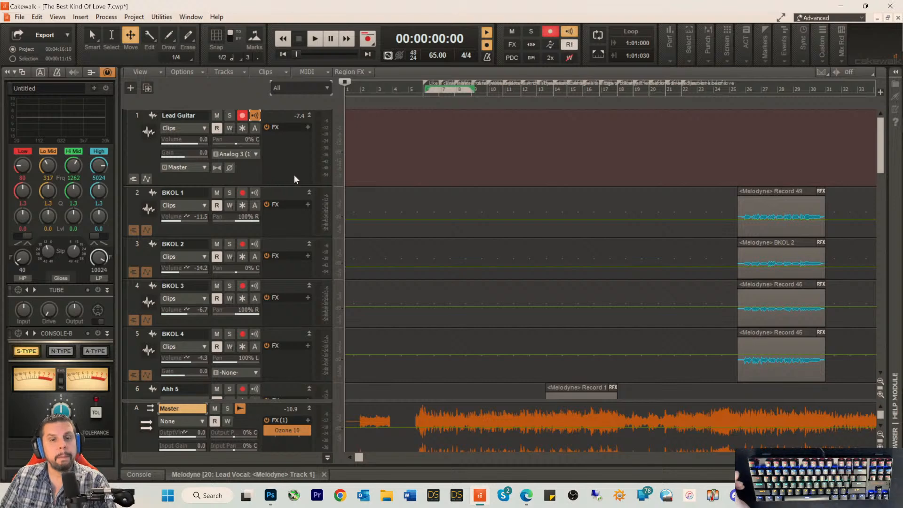
# Step: Examine the effects loaded on the song's tracks and on its buses, from the Lead Guitar track down to the Music bus
pyautogui.click(247, 172)
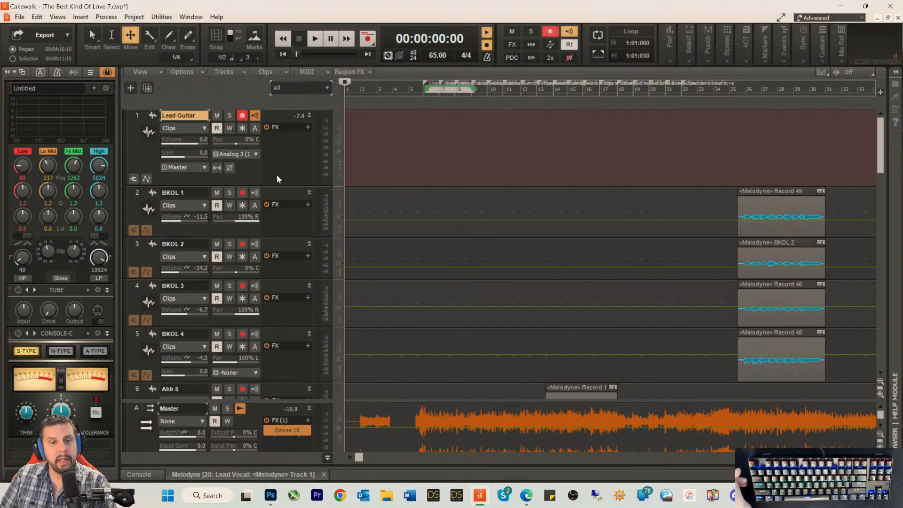
pyautogui.scroll(-8, 316, 214)
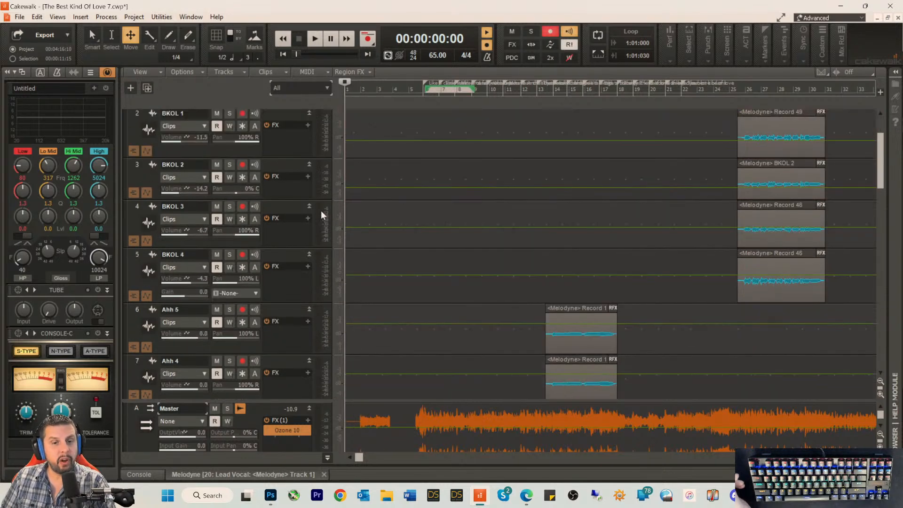
pyautogui.scroll(-2, 314, 211)
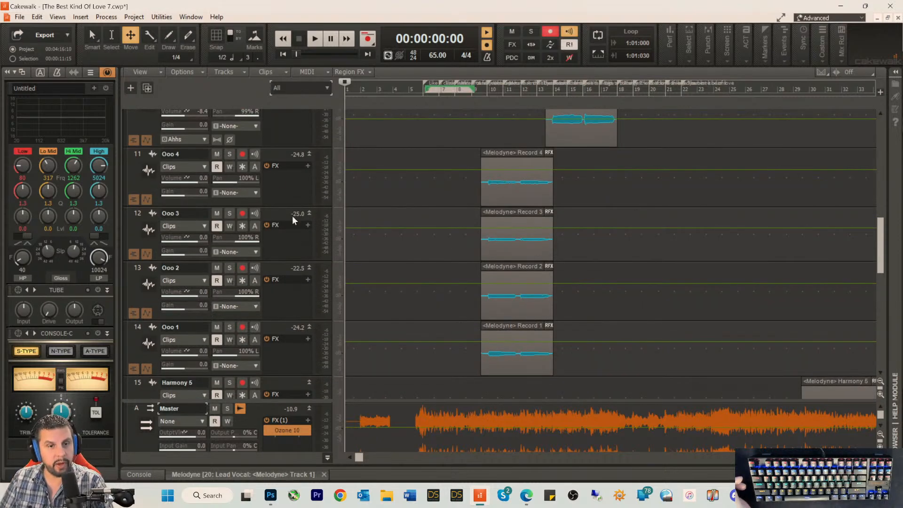
pyautogui.scroll(-10, 291, 282)
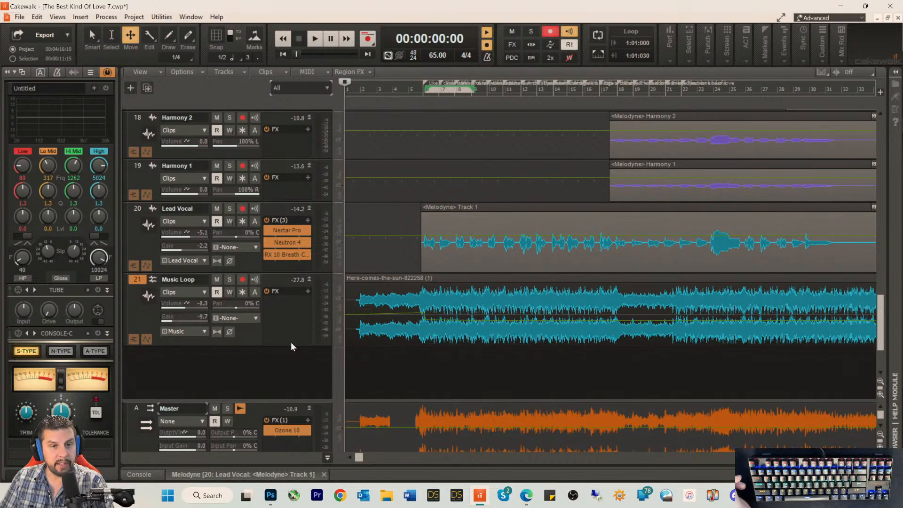
pyautogui.scroll(-1, 292, 347)
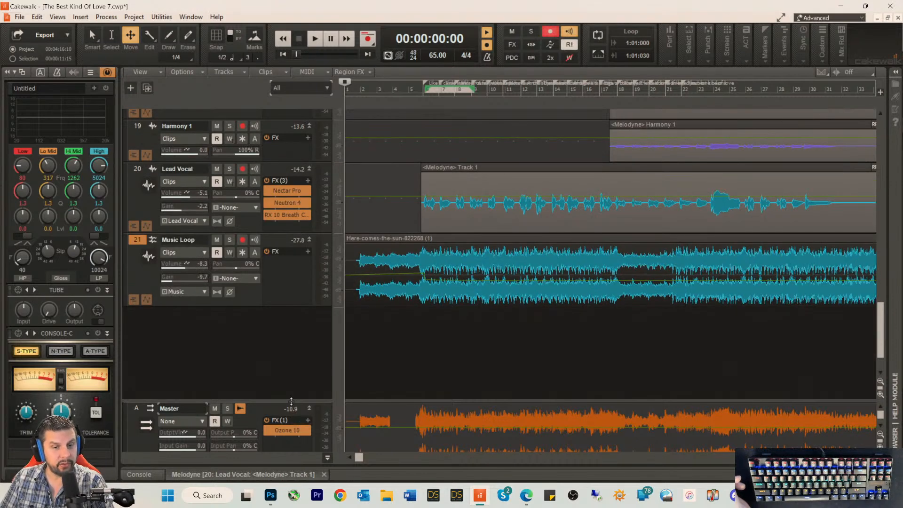
pyautogui.moveTo(289, 401); pyautogui.dragTo(337, 175)
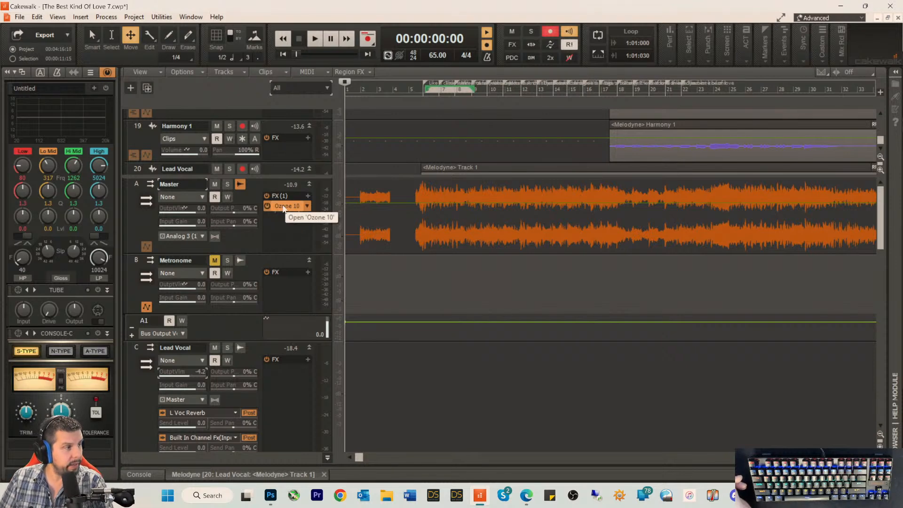
pyautogui.scroll(-5, 304, 375)
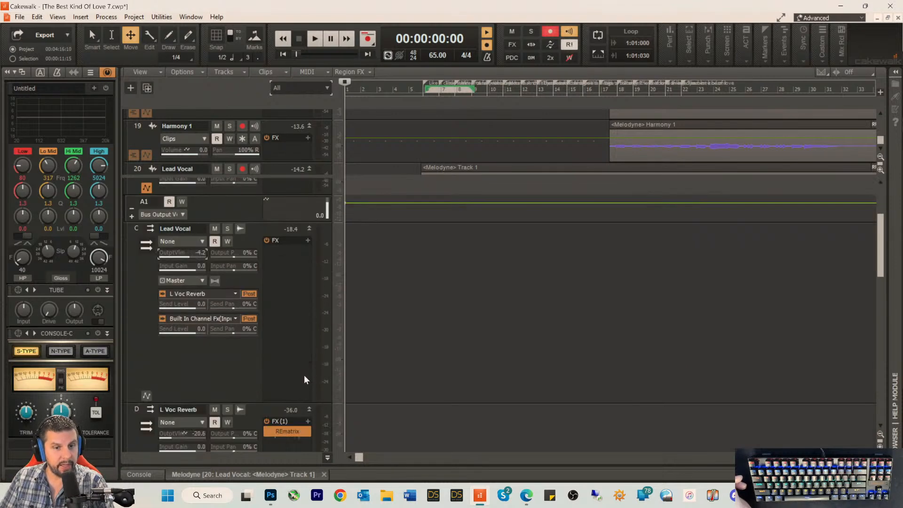
pyautogui.scroll(-3, 297, 324)
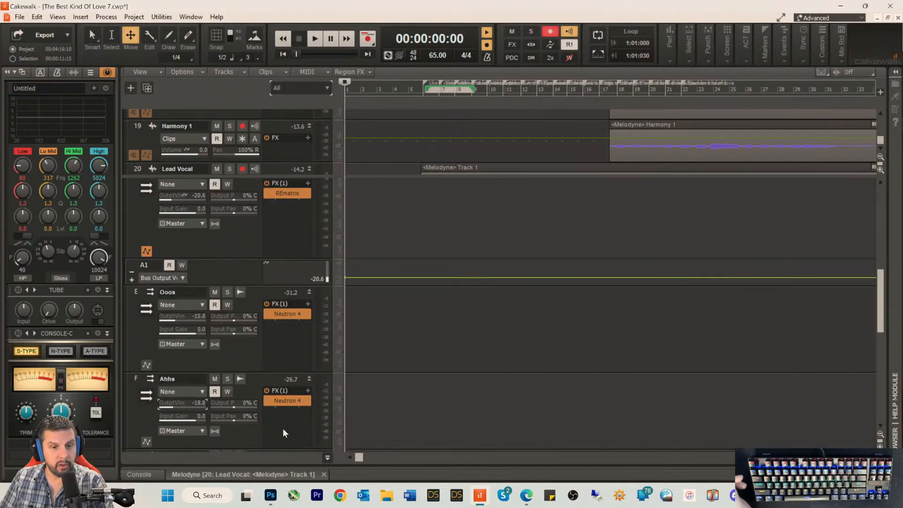
pyautogui.scroll(-1, 256, 390)
pyautogui.scroll(-4, 273, 390)
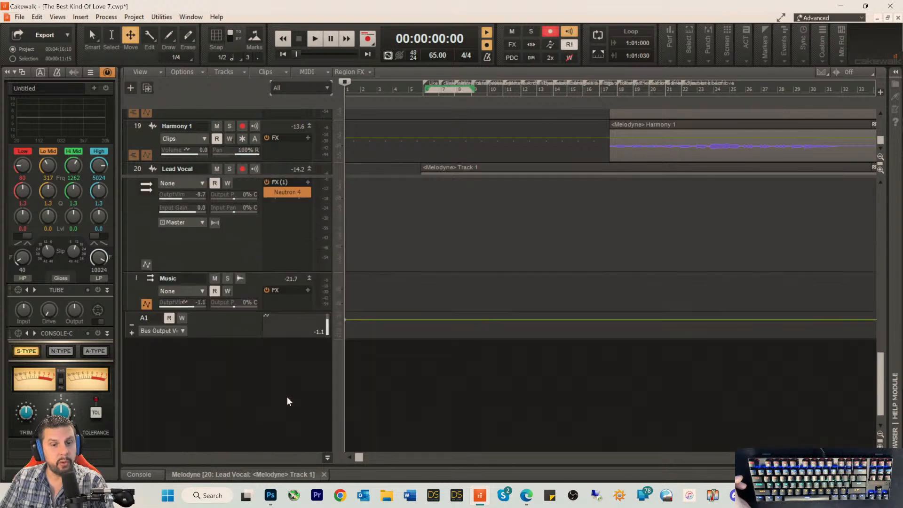
pyautogui.scroll(12, 283, 363)
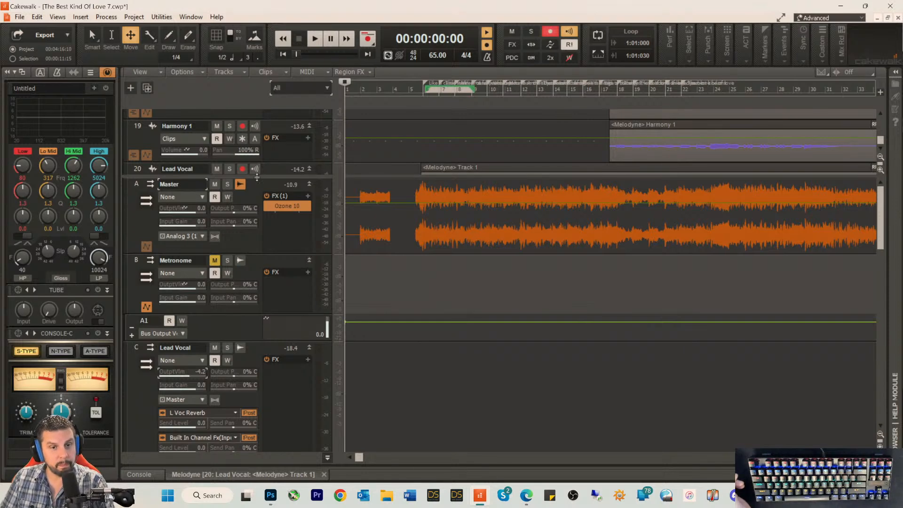
# Step: Bypass the FX racks of all tracks and all buses, and briefly test the song's playback from the start
pyautogui.moveTo(257, 177); pyautogui.dragTo(259, 268)
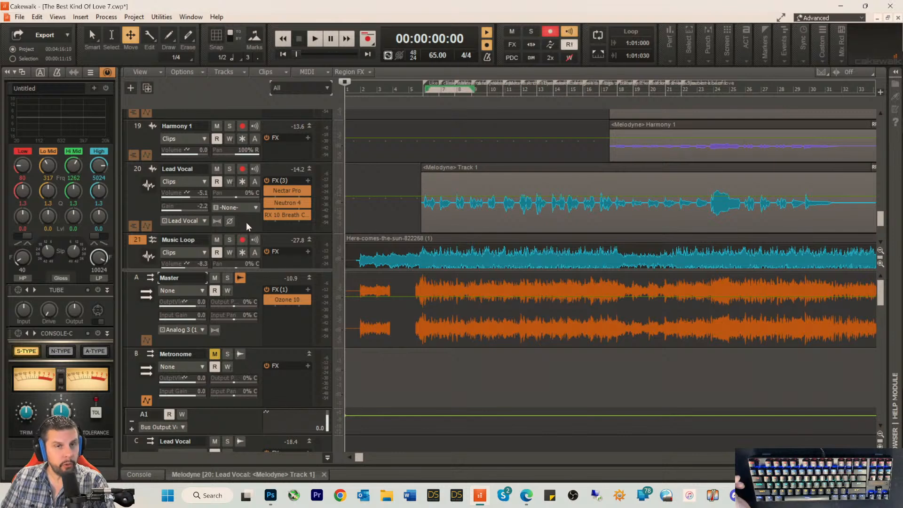
pyautogui.rightClick(281, 225)
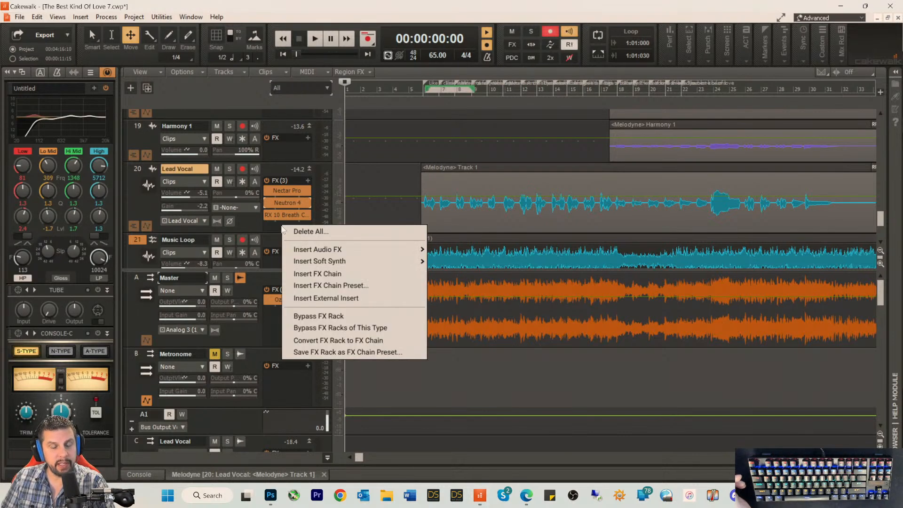
pyautogui.click(323, 327)
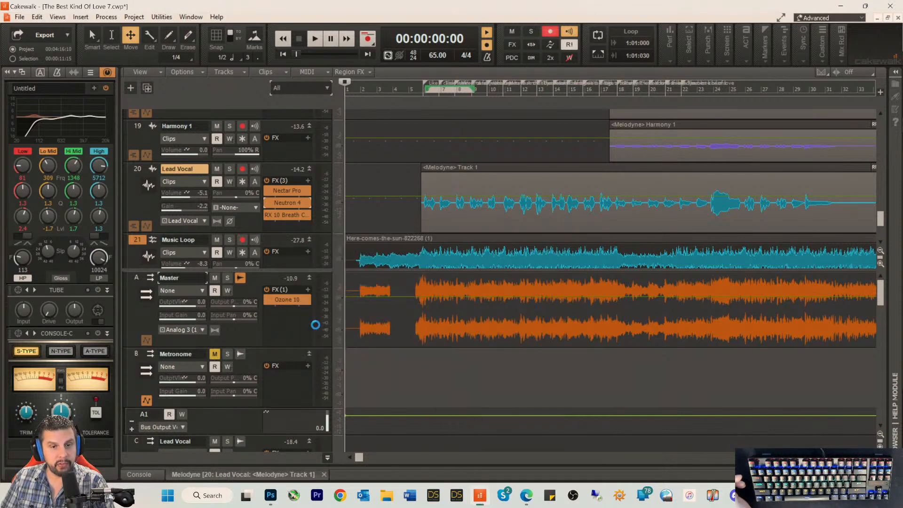
pyautogui.rightClick(280, 325)
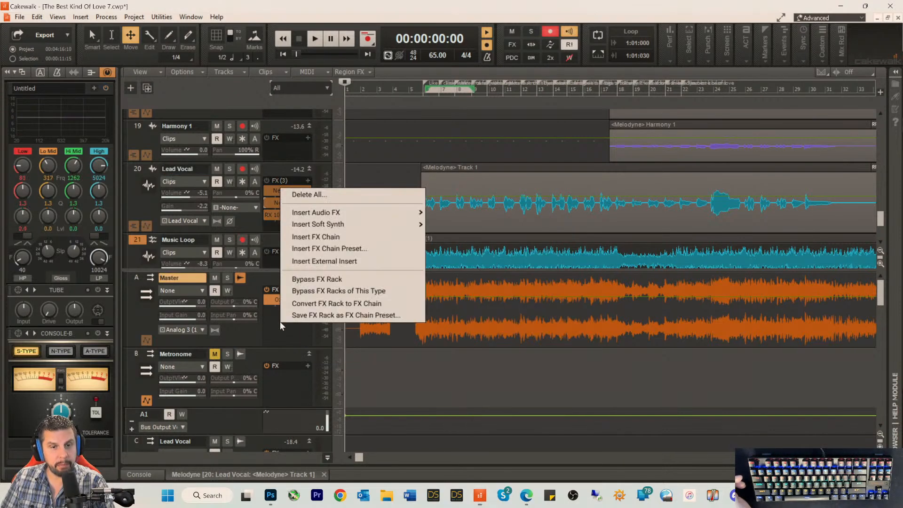
pyautogui.click(313, 293)
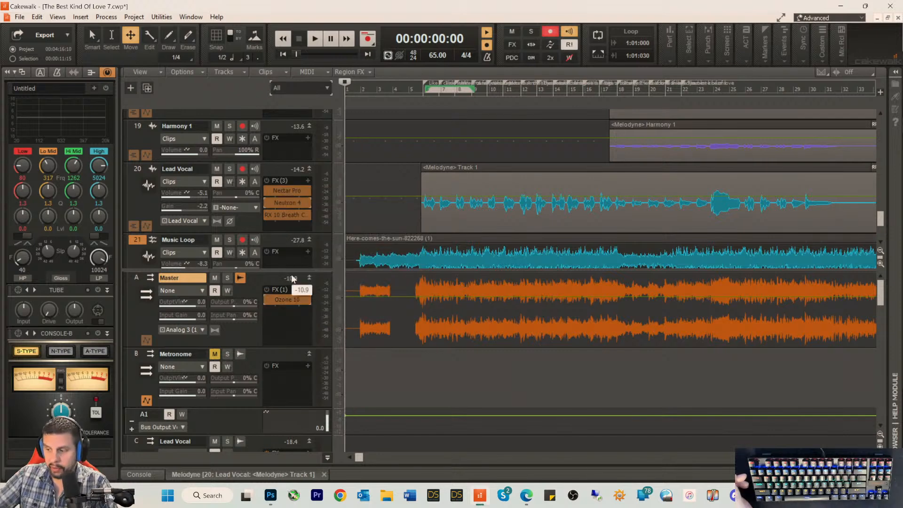
pyautogui.press('space')
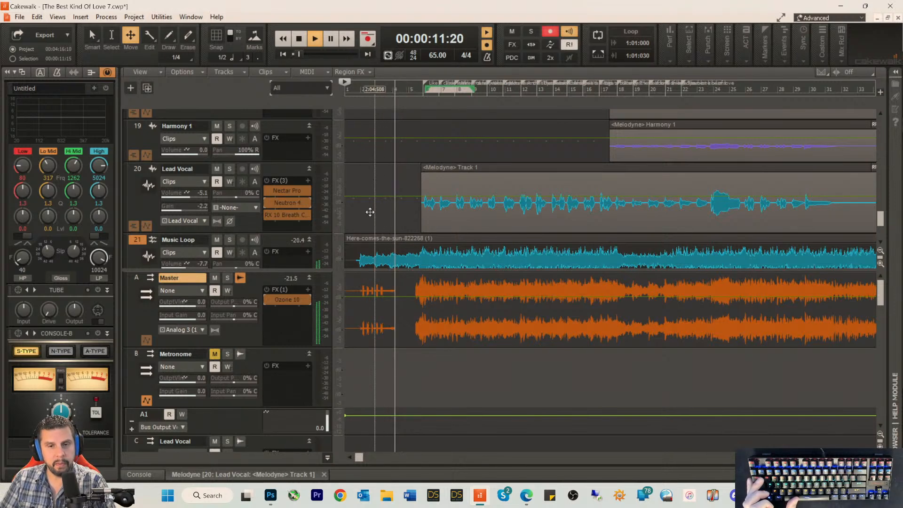
pyautogui.press('space')
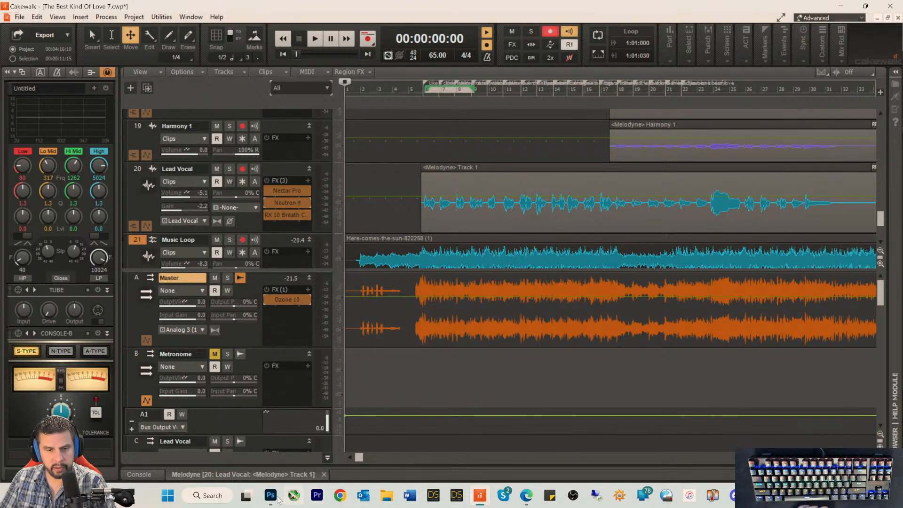
# Step: Close Adobe Photoshop without saving the changes to its Untitled-1 document
pyautogui.moveTo(273, 500)
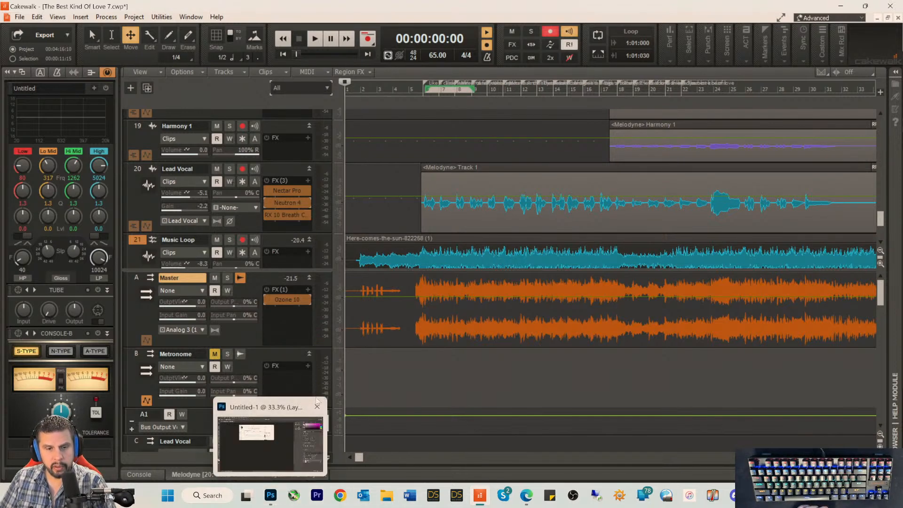
pyautogui.rightClick(272, 497)
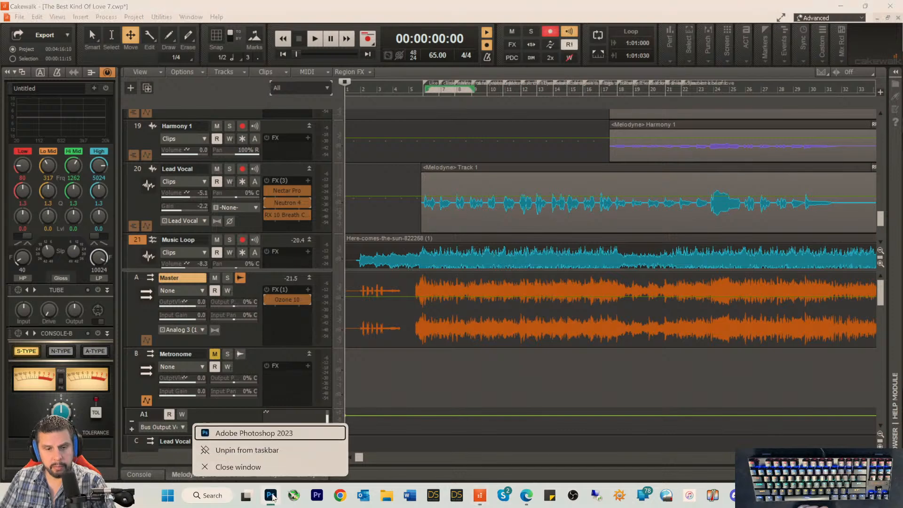
pyautogui.click(256, 468)
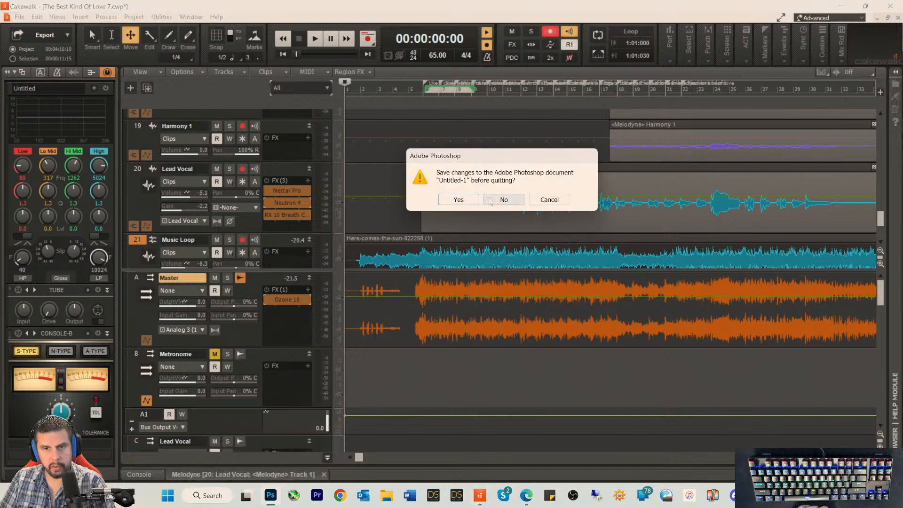
pyautogui.click(503, 200)
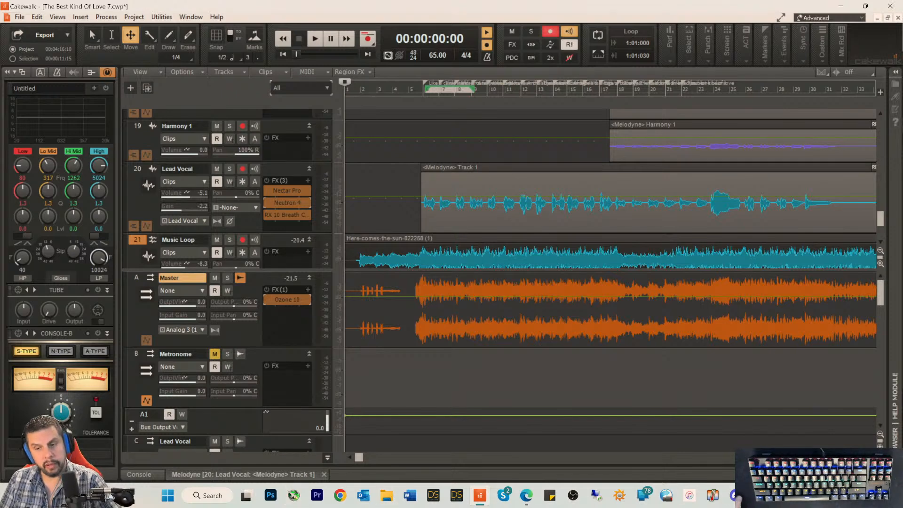
# Step: Quit Splice and other unneeded utilities running in the background to free system resources
pyautogui.click(796, 495)
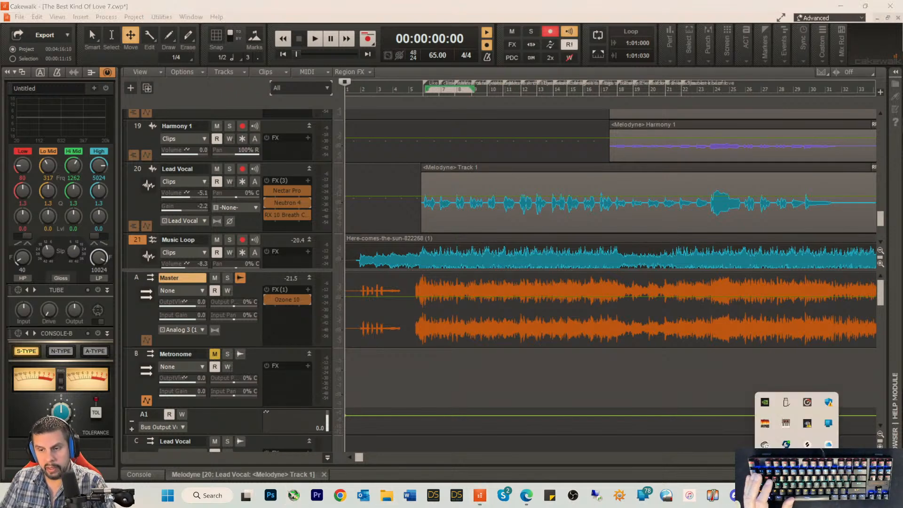
pyautogui.rightClick(806, 444)
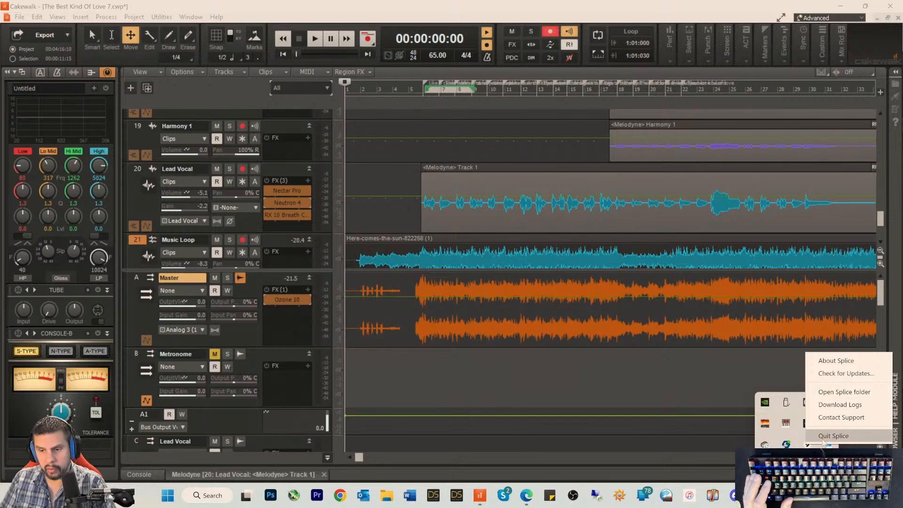
pyautogui.click(789, 433)
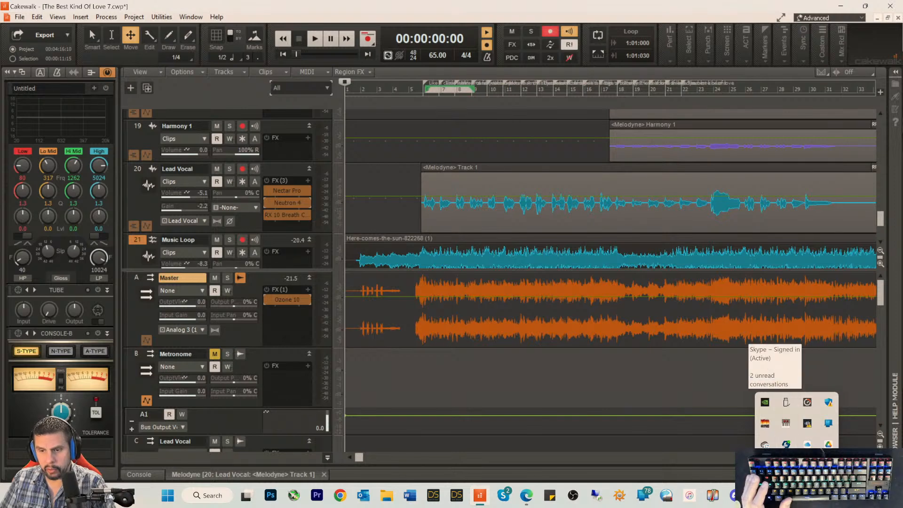
pyautogui.rightClick(764, 465)
pyautogui.click(780, 453)
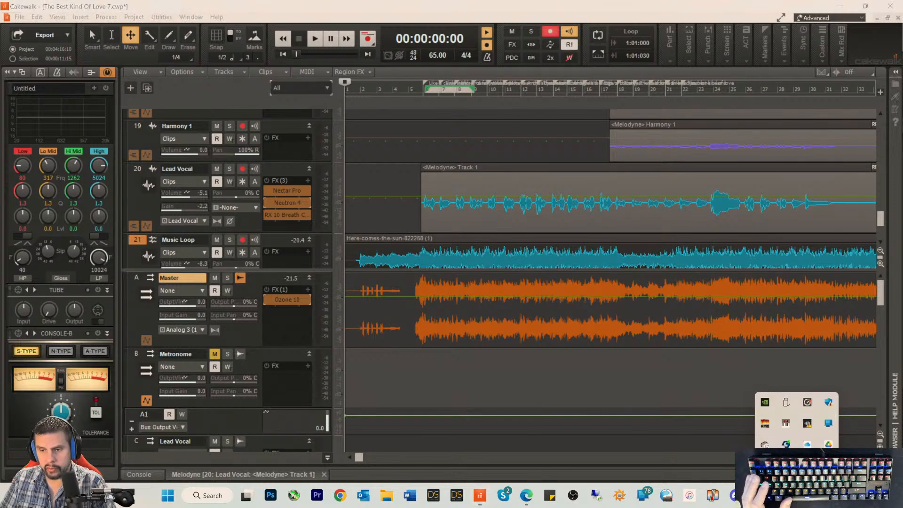
pyautogui.rightClick(764, 444)
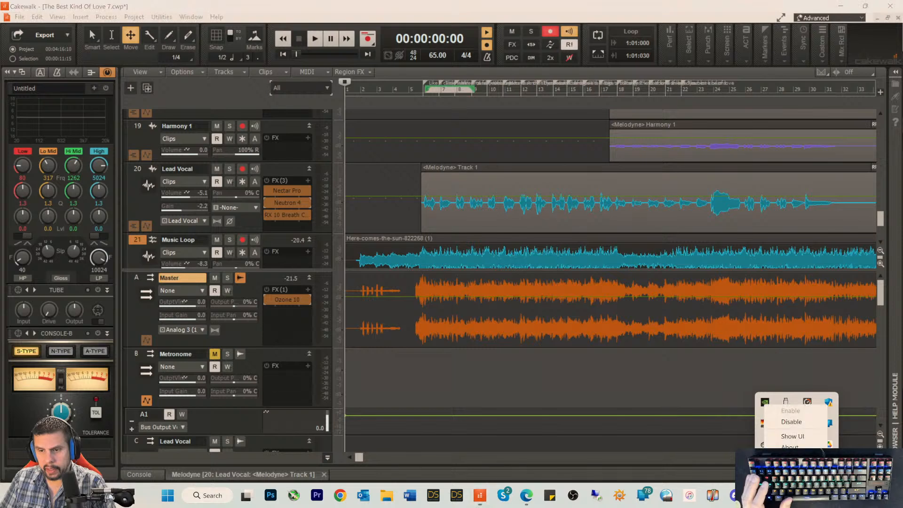
pyautogui.click(788, 460)
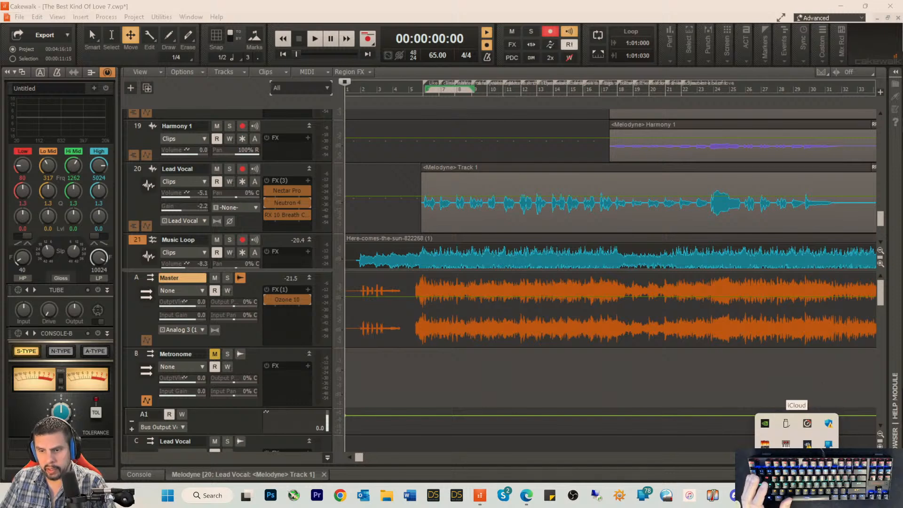
# Step: Check iCloud's sync status and pause OneDrive syncing, then return to the song
pyautogui.click(796, 495)
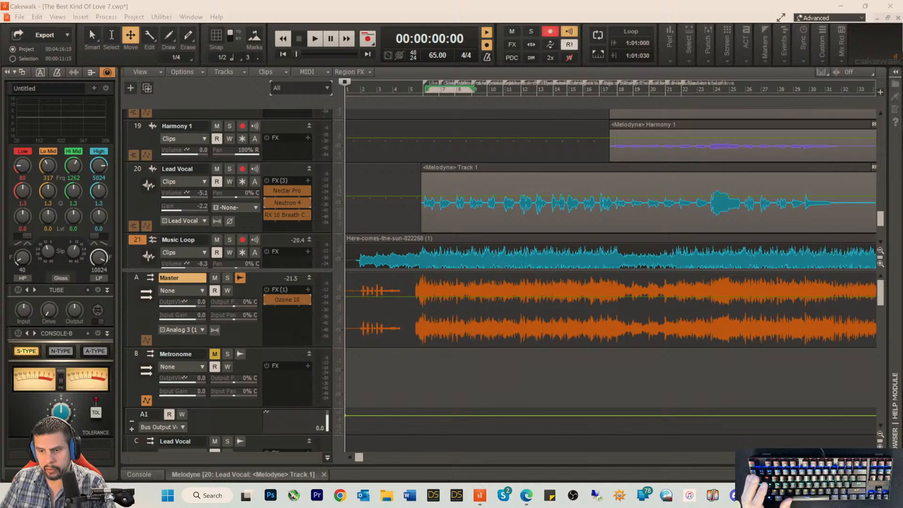
pyautogui.click(797, 495)
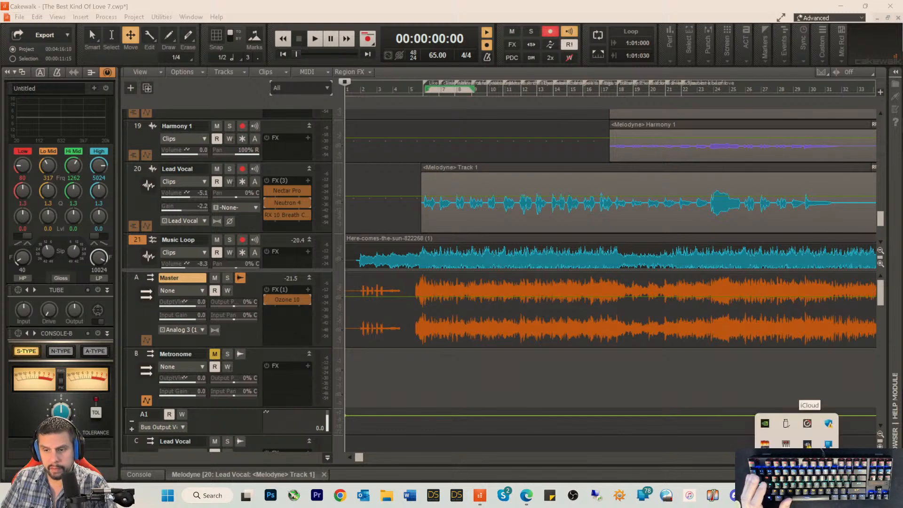
pyautogui.click(786, 464)
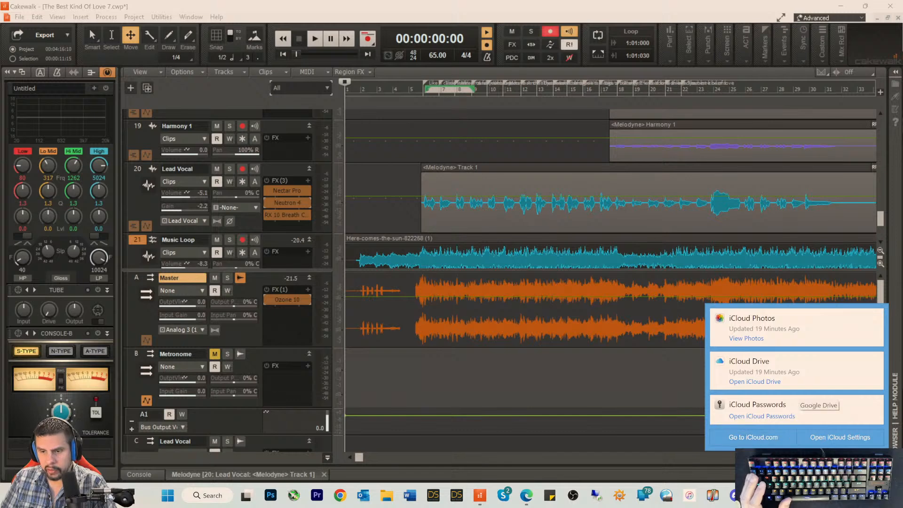
pyautogui.rightClick(765, 465)
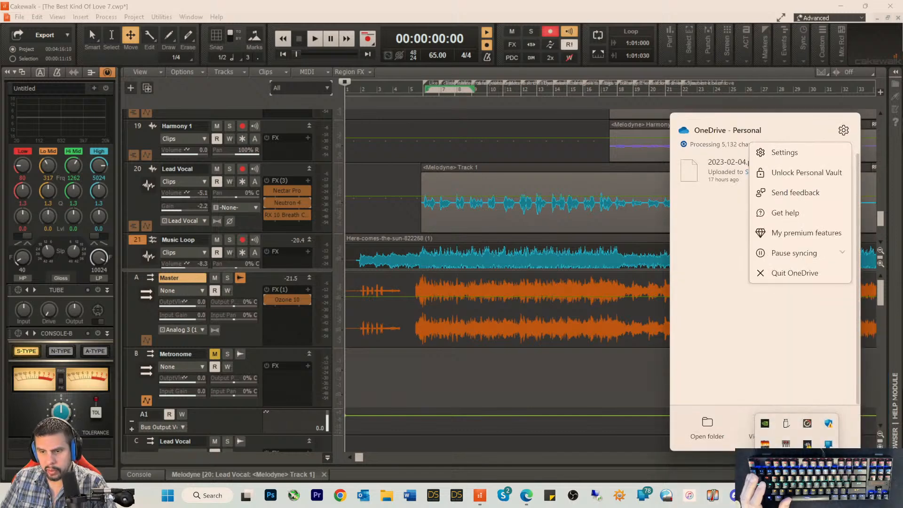
pyautogui.click(781, 252)
pyautogui.click(775, 293)
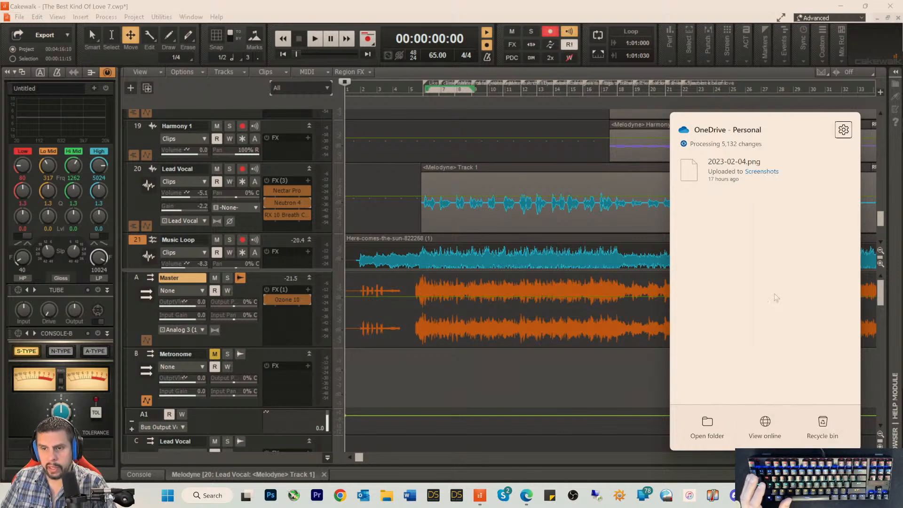
pyautogui.click(545, 470)
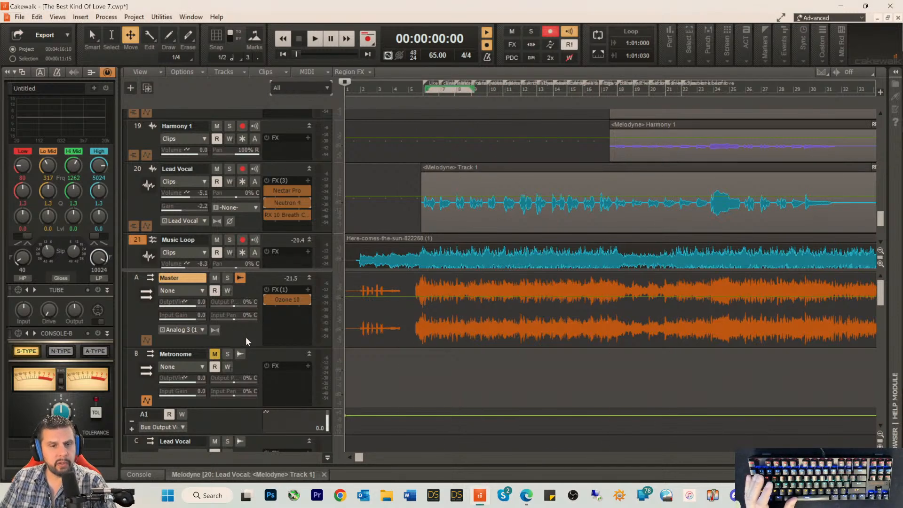
# Step: Briefly test the song's playback from the start, and enlarge the track pane above the buses with Lead Guitar in view
pyautogui.press('space')
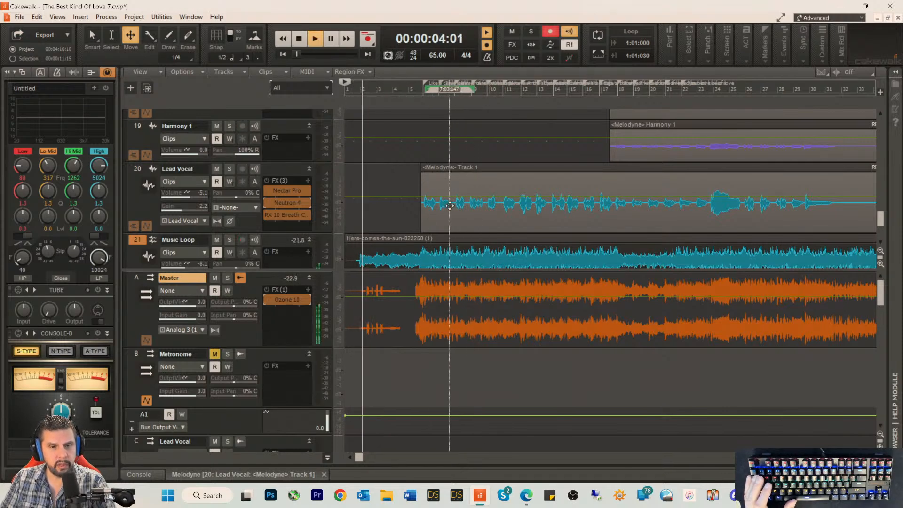
pyautogui.press('space')
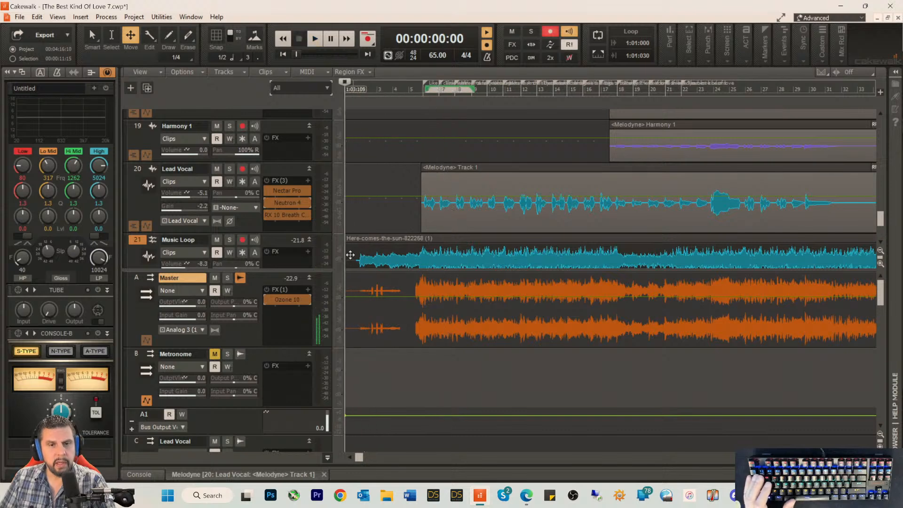
pyautogui.scroll(3, 292, 178)
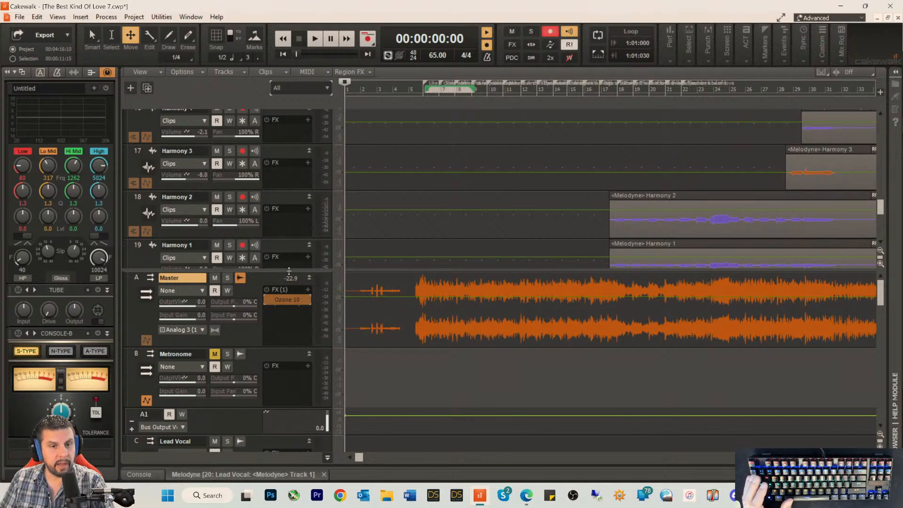
pyautogui.moveTo(289, 272); pyautogui.dragTo(288, 351)
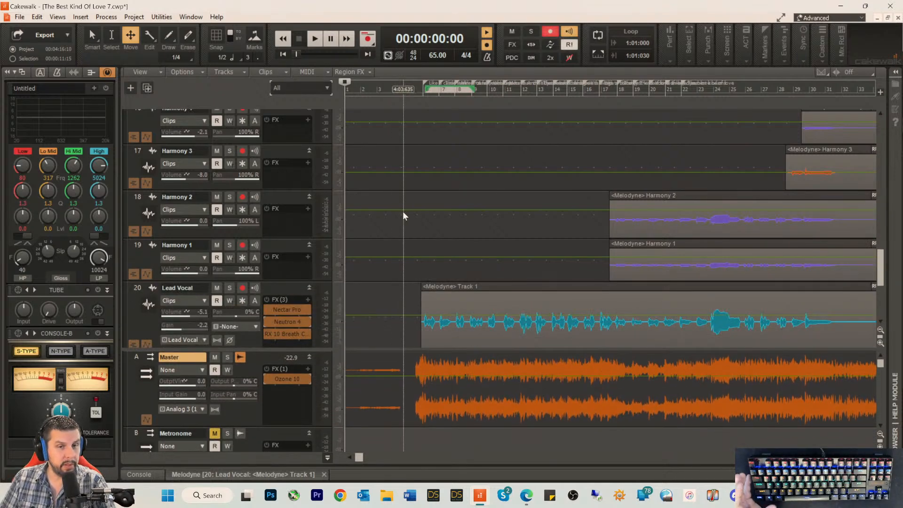
pyautogui.scroll(13, 320, 167)
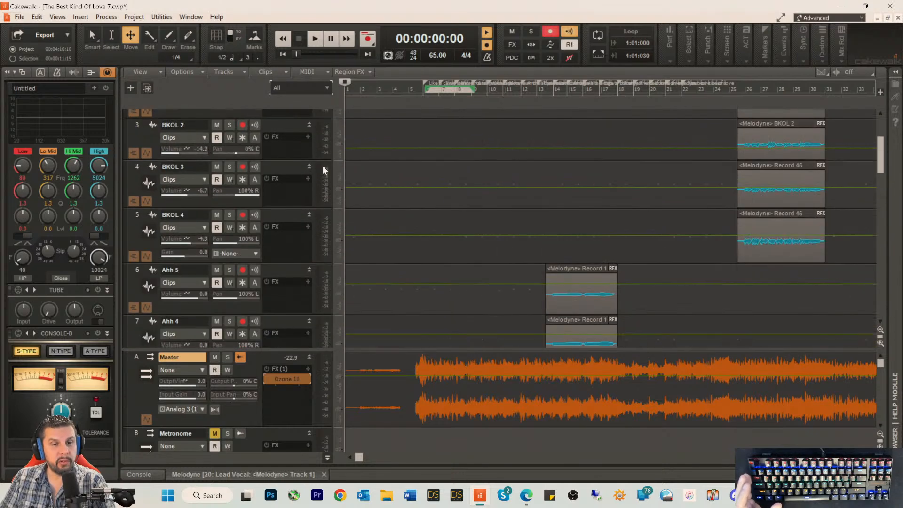
pyautogui.scroll(3, 322, 165)
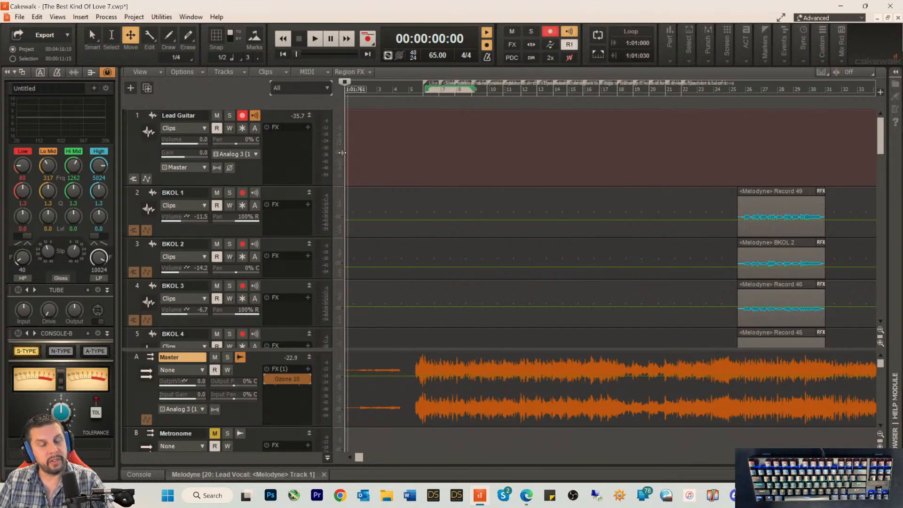
pyautogui.rightClick(297, 140)
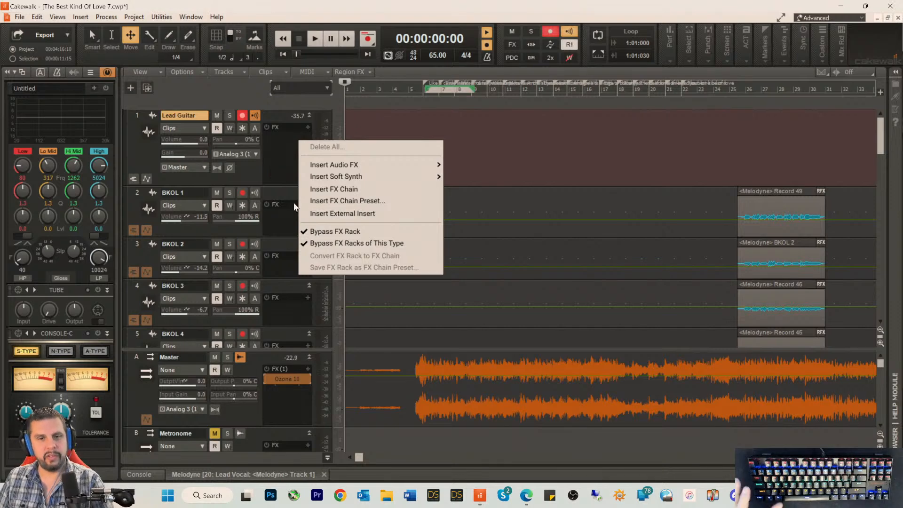
pyautogui.moveTo(346, 167)
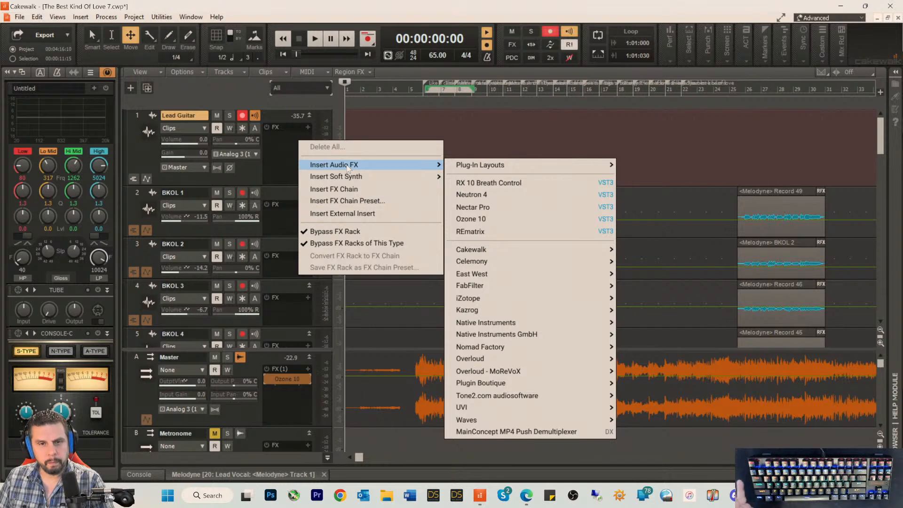
pyautogui.click(251, 173)
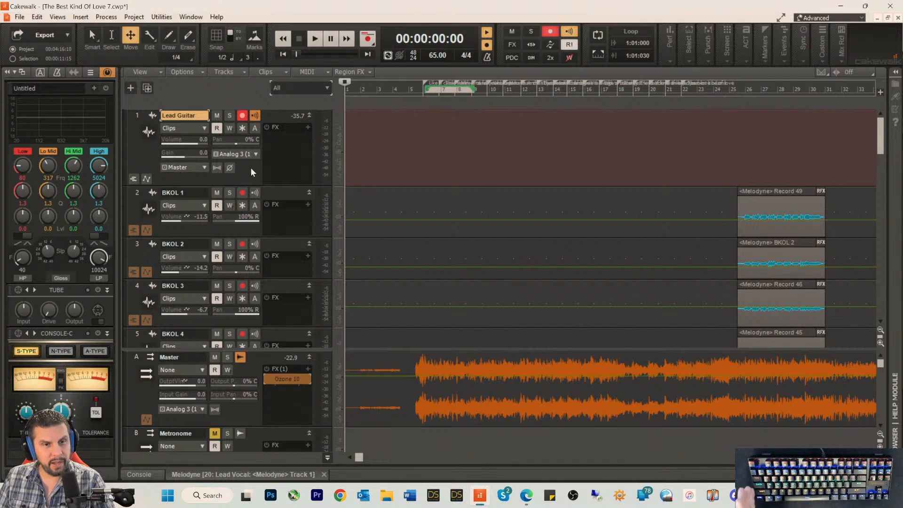
pyautogui.rightClick(281, 148)
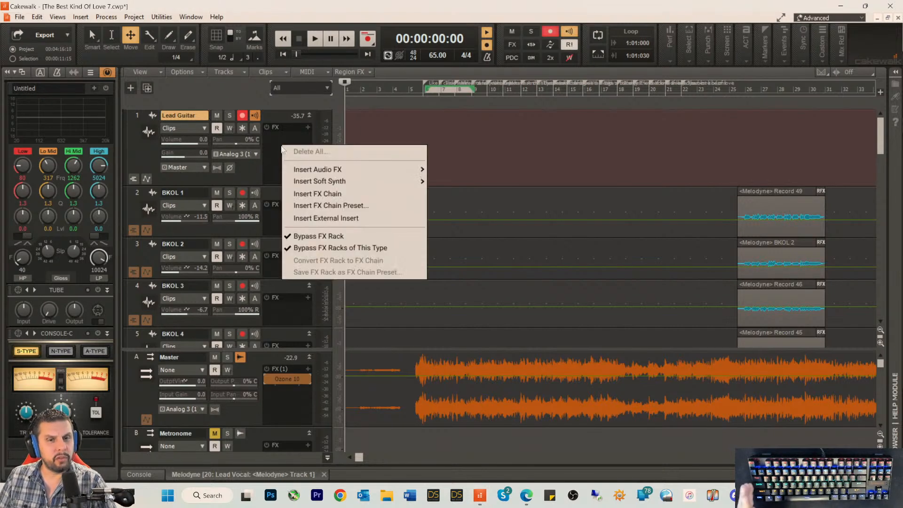
pyautogui.moveTo(379, 172)
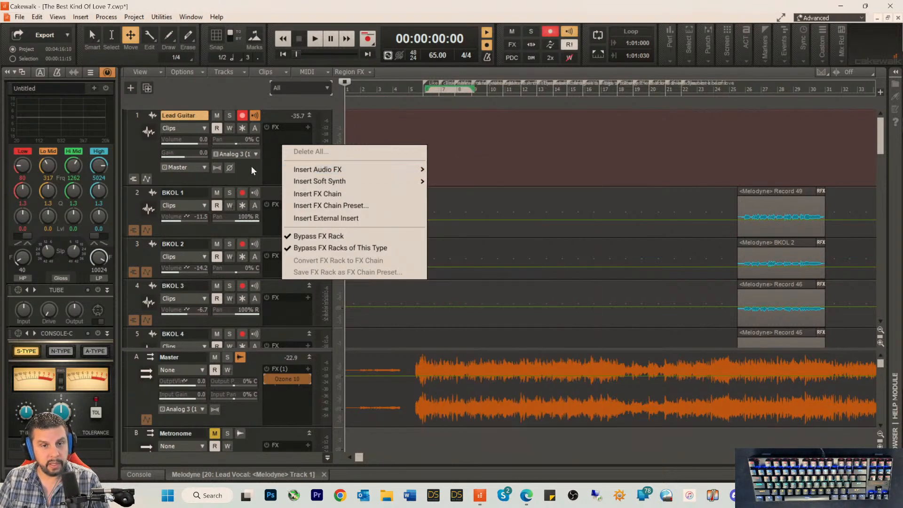
pyautogui.click(248, 178)
# Step: Insert the Native Instruments Guitar Rig 6 VST3 effect into the Lead Guitar track's FX rack
pyautogui.rightClick(272, 146)
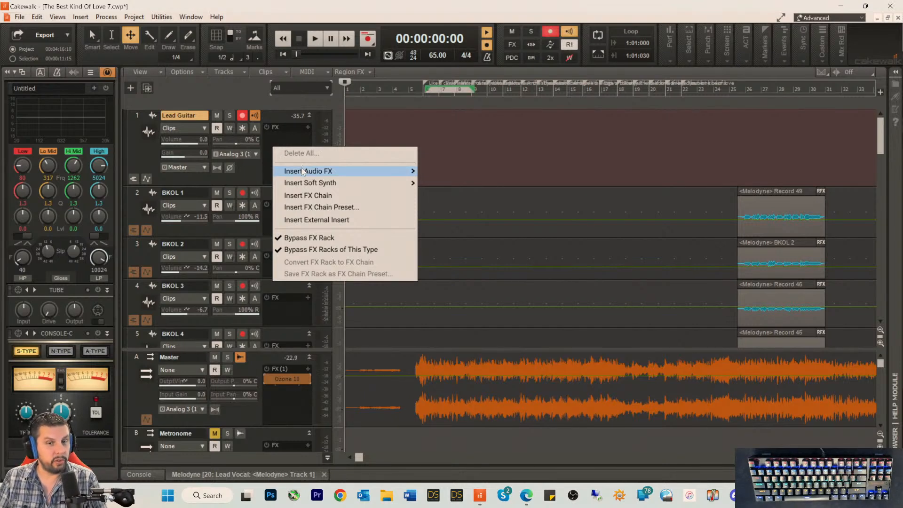
pyautogui.moveTo(302, 171)
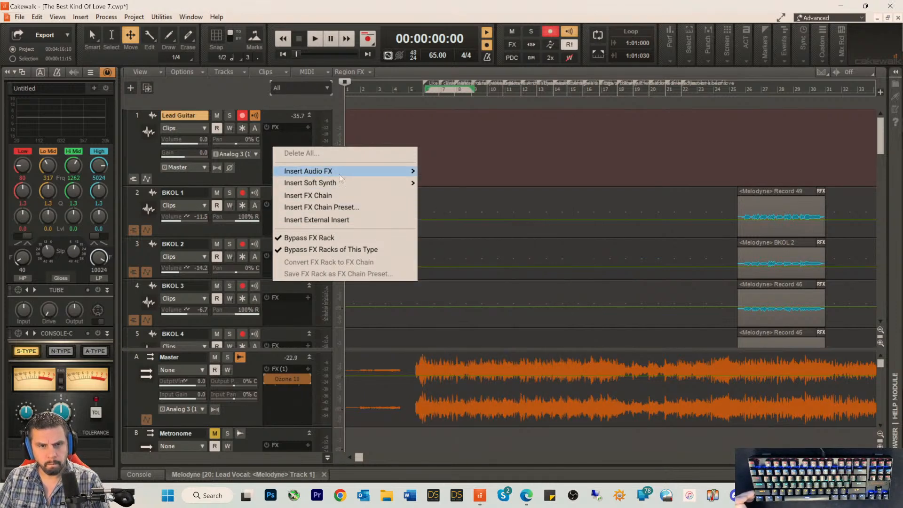
pyautogui.moveTo(348, 171)
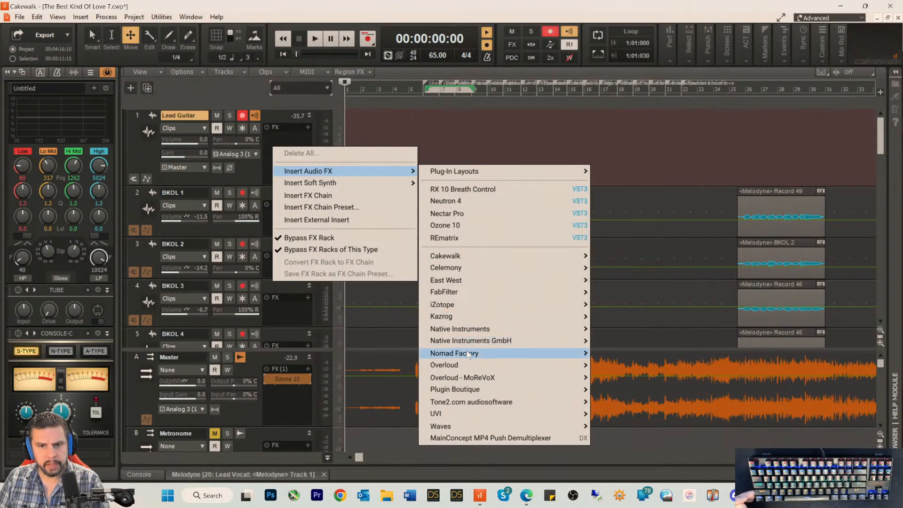
pyautogui.moveTo(461, 355)
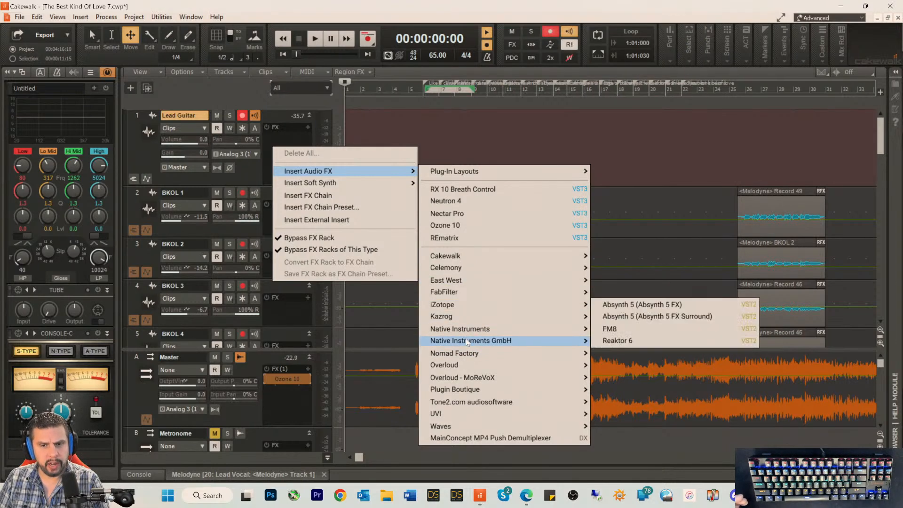
pyautogui.moveTo(469, 332)
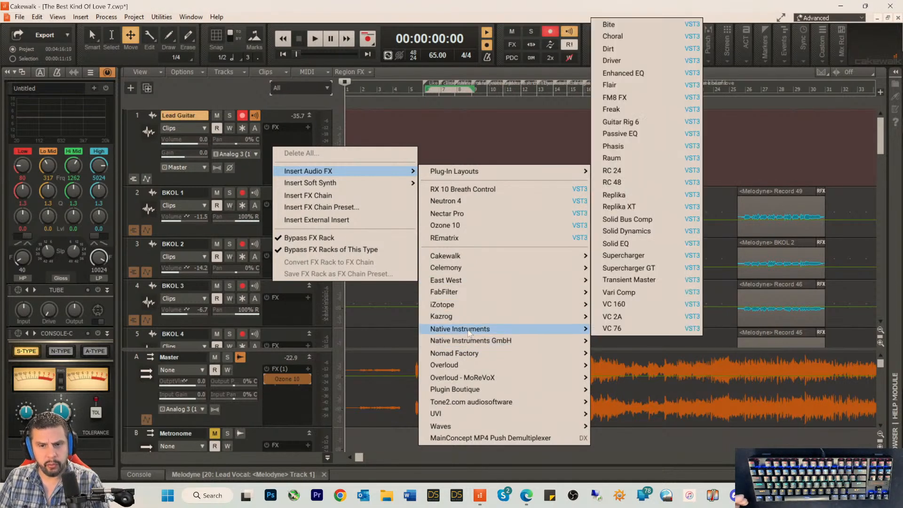
pyautogui.click(652, 122)
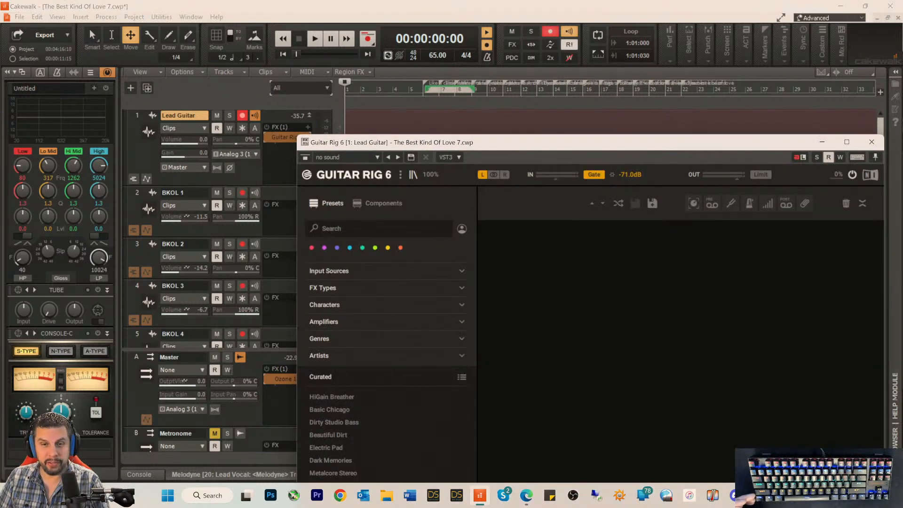
# Step: Turn on Guitar Rig 6's tuner, and resize and move the plug-in window so the tuner and Lead Guitar's FX rack are both visible
pyautogui.moveTo(525, 150); pyautogui.dragTo(422, 57)
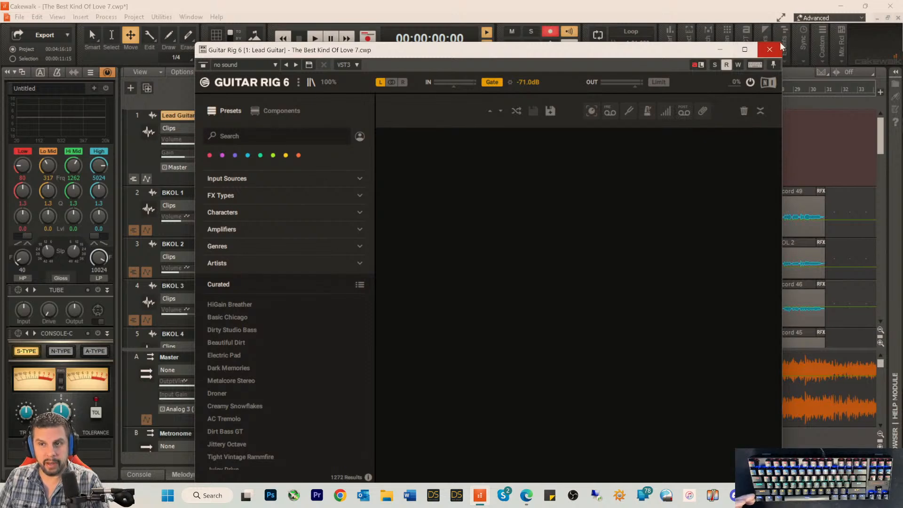
pyautogui.moveTo(780, 42); pyautogui.dragTo(702, 134)
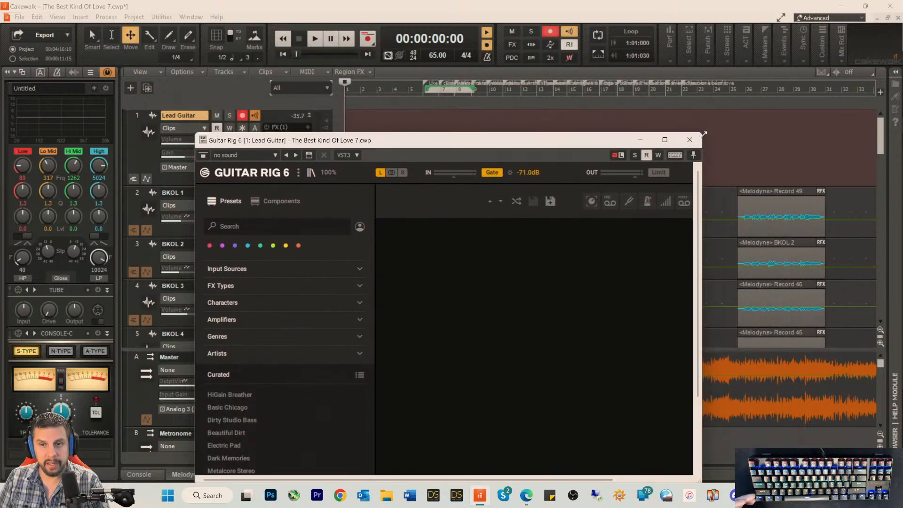
pyautogui.moveTo(611, 139); pyautogui.dragTo(625, 49)
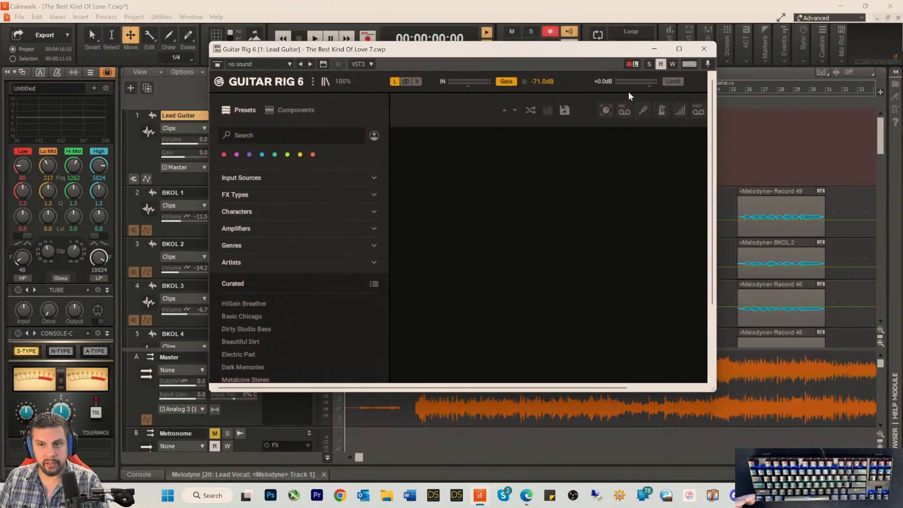
pyautogui.click(641, 109)
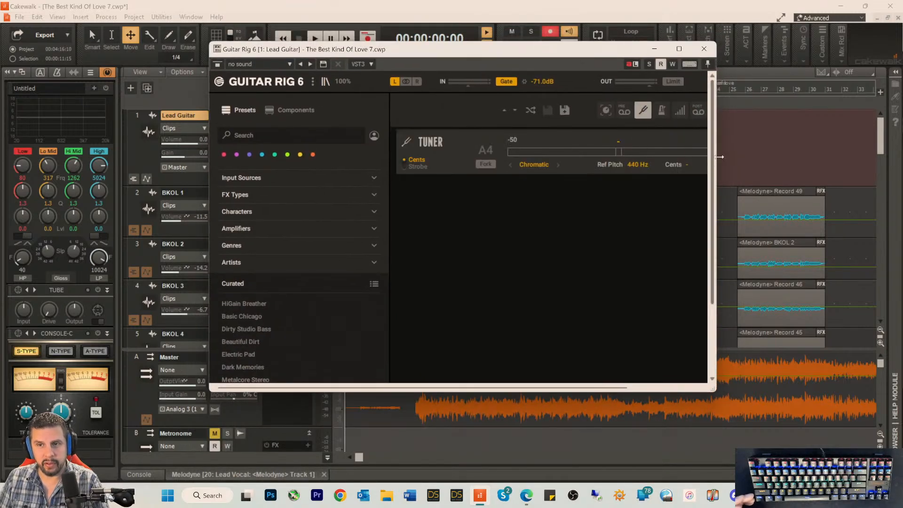
pyautogui.moveTo(720, 157); pyautogui.dragTo(802, 157)
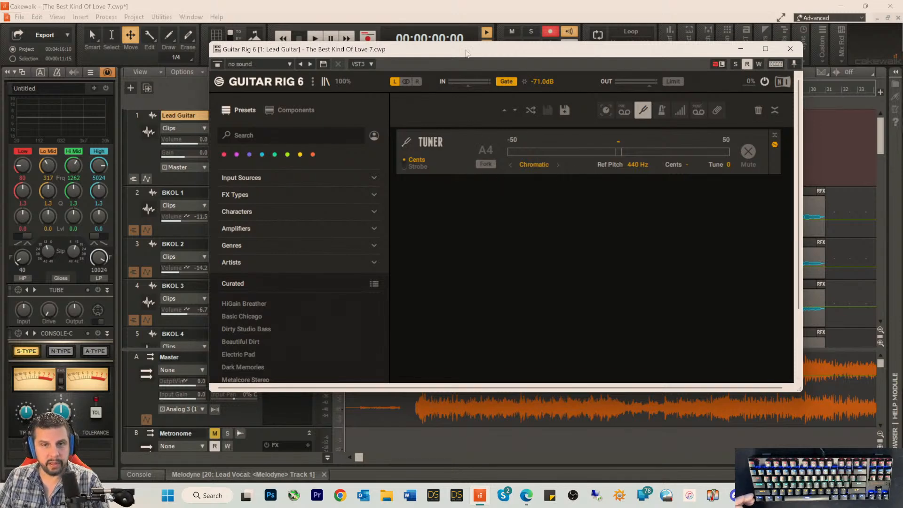
pyautogui.moveTo(459, 55); pyautogui.dragTo(447, 194)
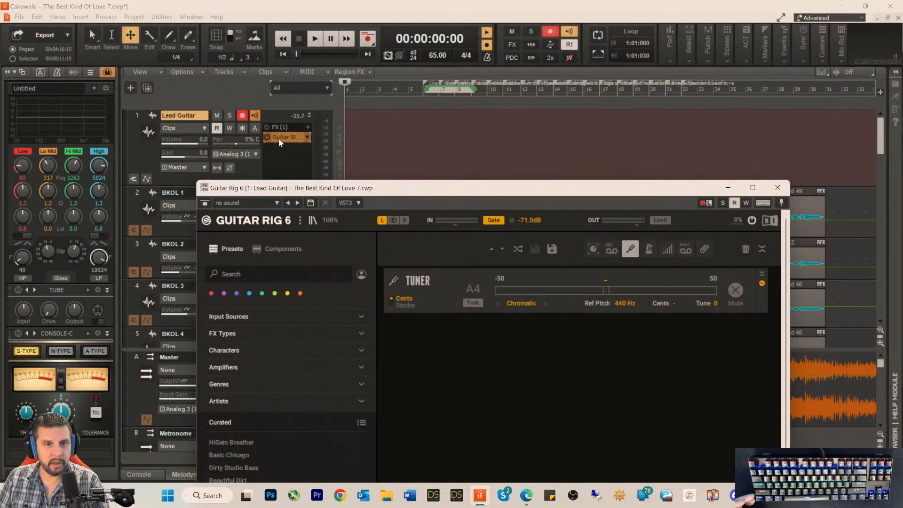
# Step: Take the Lead Guitar FX rack out of bypass, and reopen and reposition Guitar Rig 6 with its full tuner in view
pyautogui.click(777, 187)
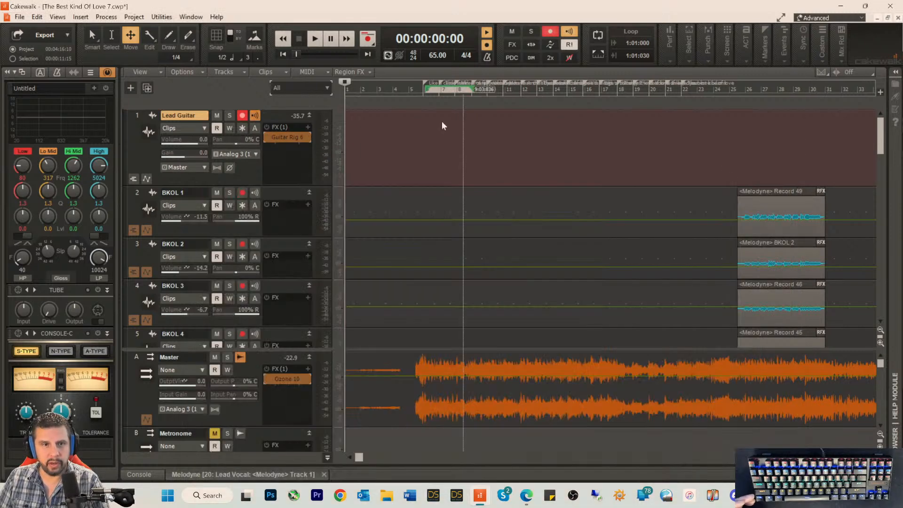
pyautogui.rightClick(280, 136)
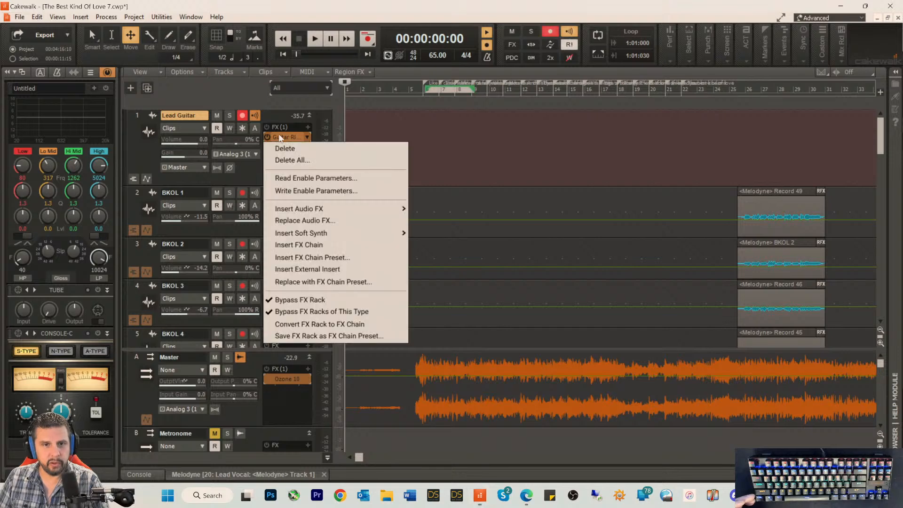
pyautogui.click(295, 300)
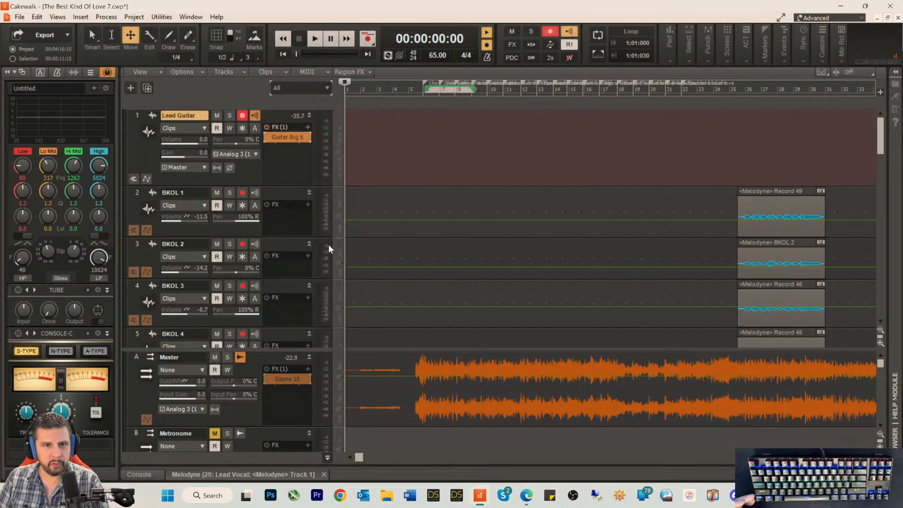
pyautogui.doubleClick(280, 136)
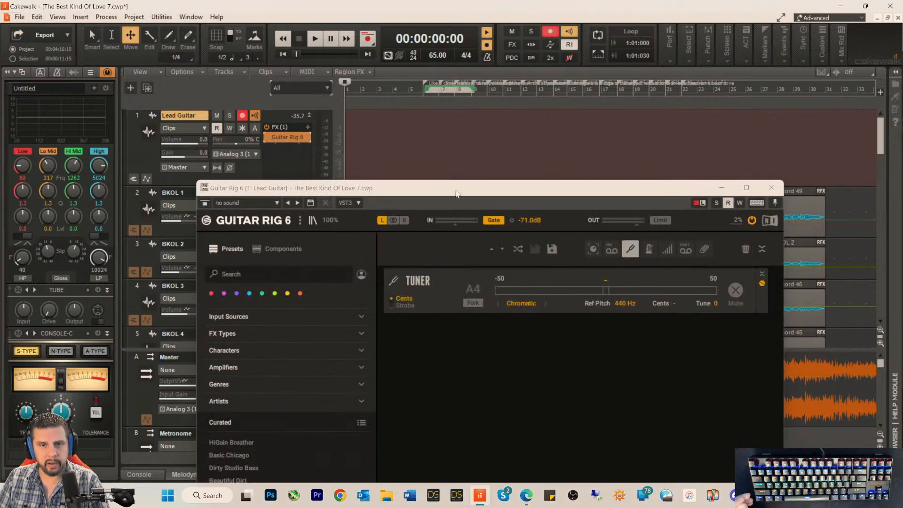
pyautogui.moveTo(455, 193); pyautogui.dragTo(468, 56)
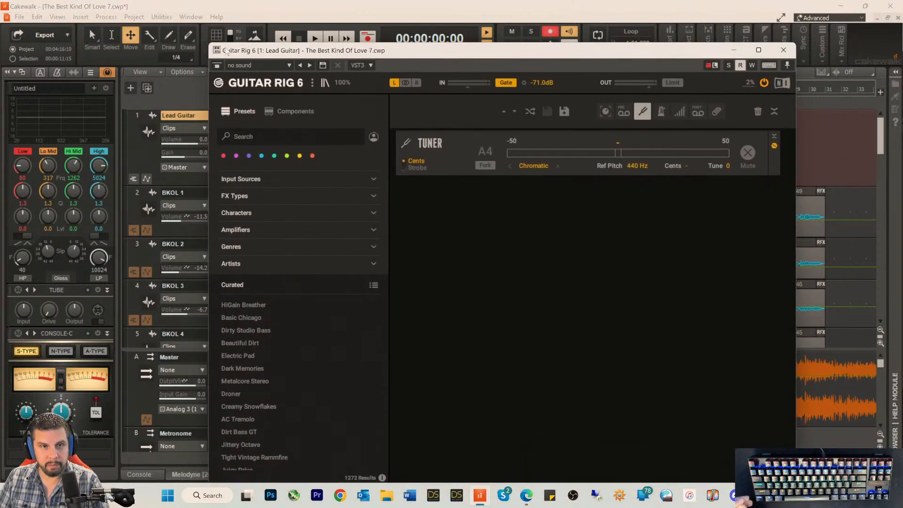
pyautogui.moveTo(237, 52); pyautogui.dragTo(274, 56)
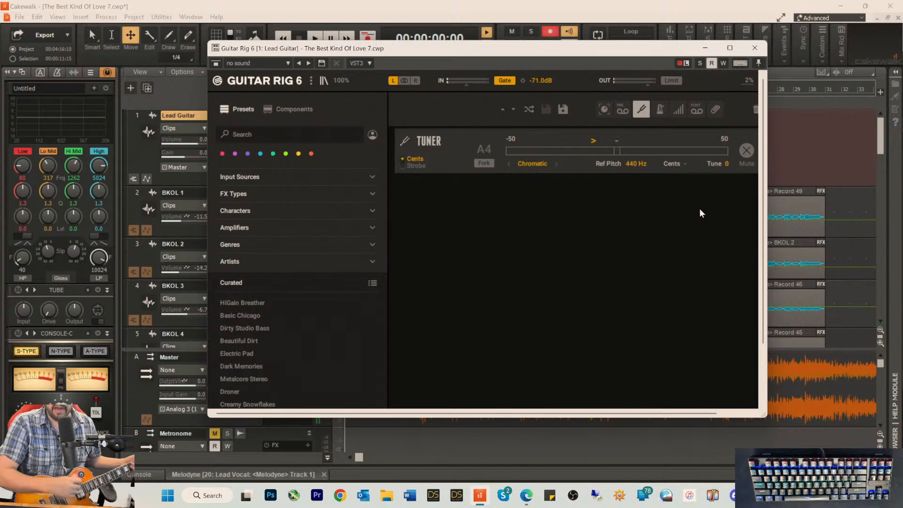
# Step: Put the Guitar Rig 6 window away and test the song's playback from the start, stopping and restarting it
pyautogui.click(704, 48)
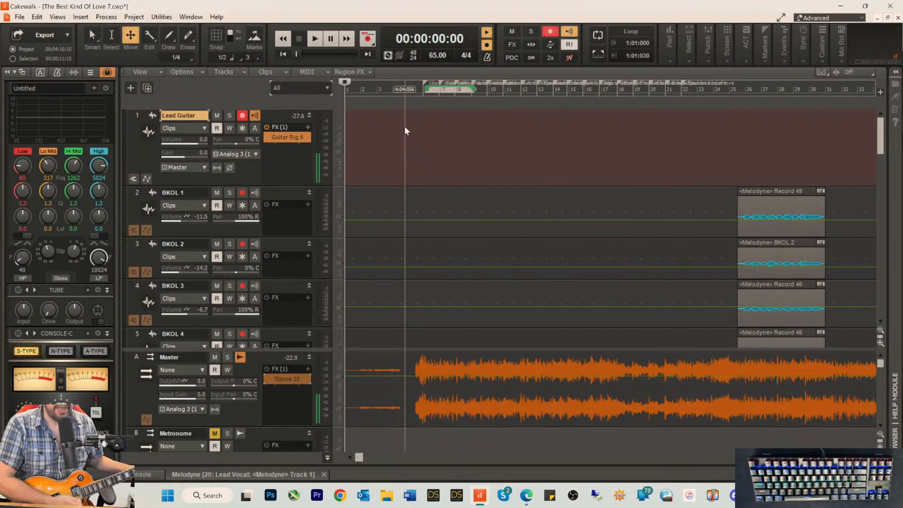
pyautogui.press('space')
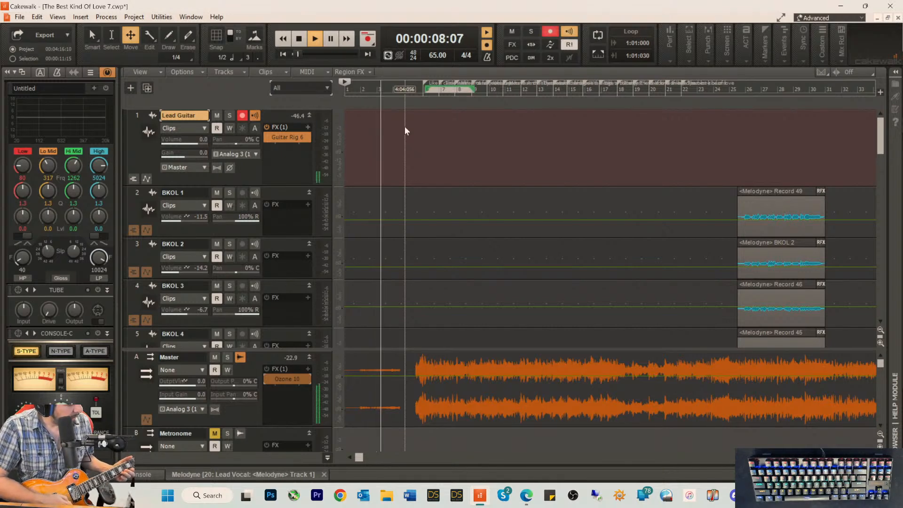
pyautogui.press('space')
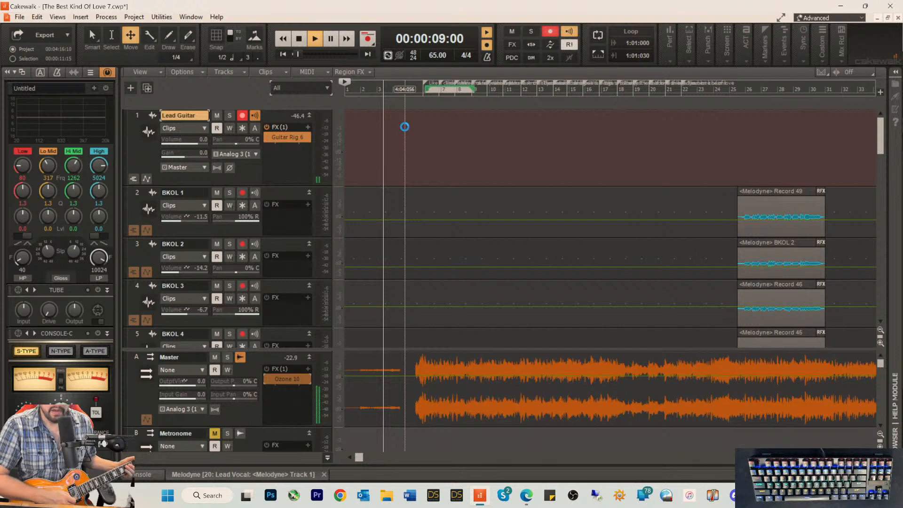
pyautogui.press('space')
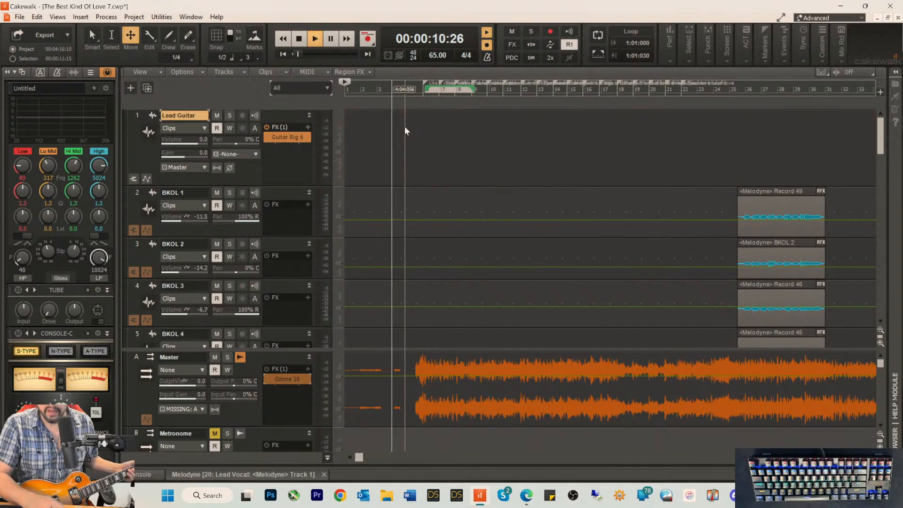
pyautogui.press('space')
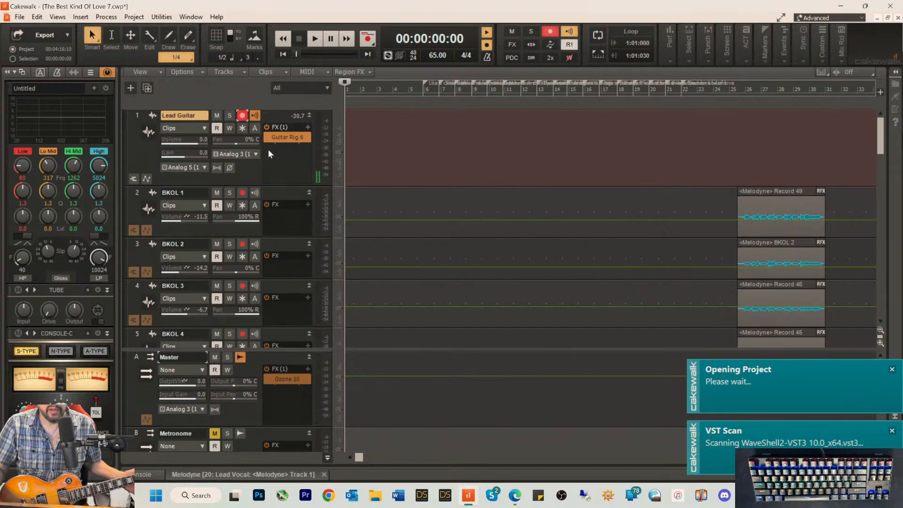
# Step: In RME TotalMix FX, lower the Analog 5/6 hardware input to -44.7 dB in the Analog 3/4 mix, and return to the song
pyautogui.click(808, 495)
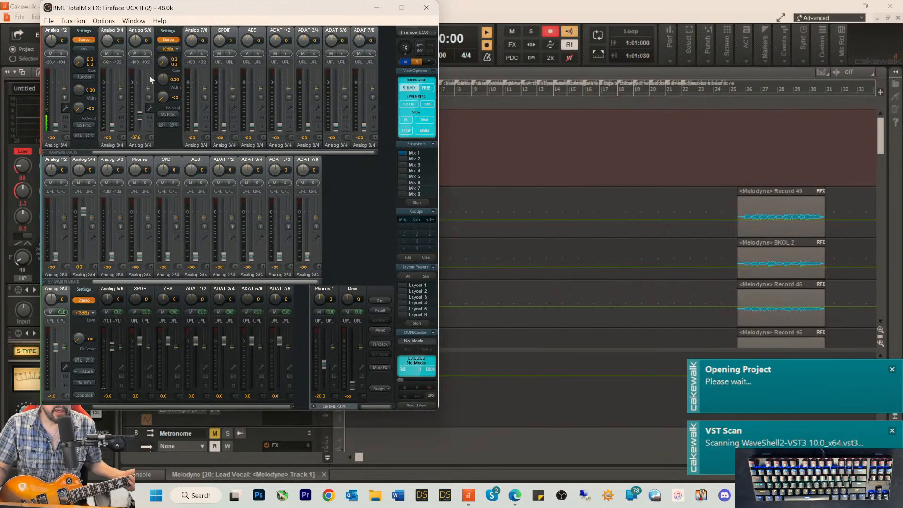
pyautogui.moveTo(140, 117); pyautogui.dragTo(139, 119)
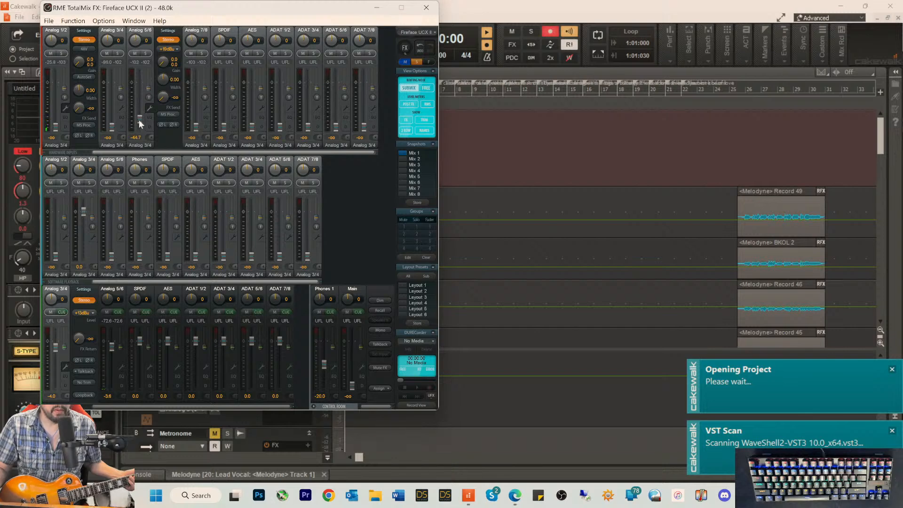
pyautogui.click(378, 8)
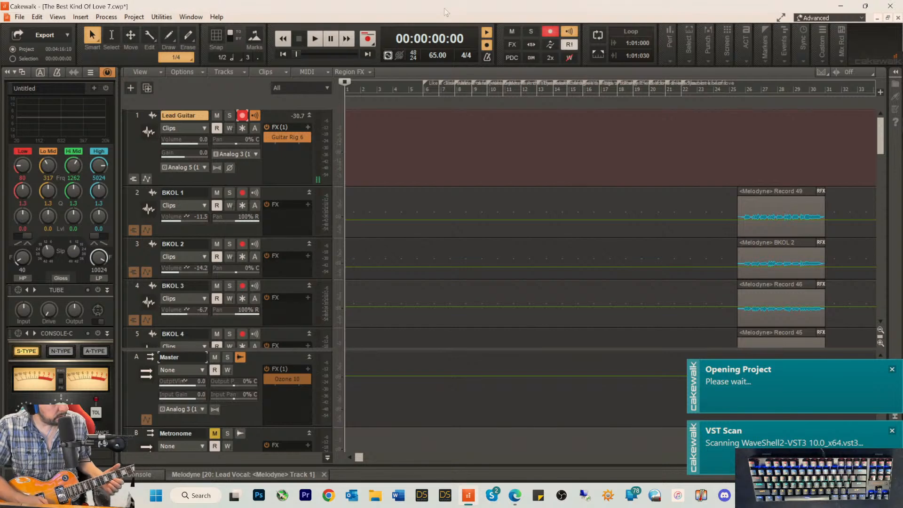
# Step: Reopen Guitar Rig 6 beside the Lead Guitar track's controls and set the track's gain to 5.4
pyautogui.doubleClick(285, 138)
pyautogui.moveTo(493, 55); pyautogui.dragTo(492, 36)
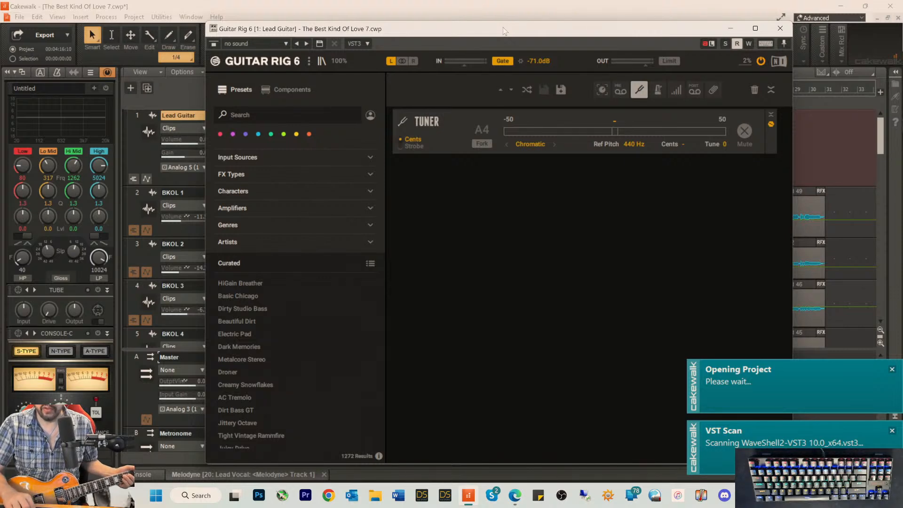
pyautogui.click(165, 89)
pyautogui.moveTo(414, 36); pyautogui.dragTo(498, 35)
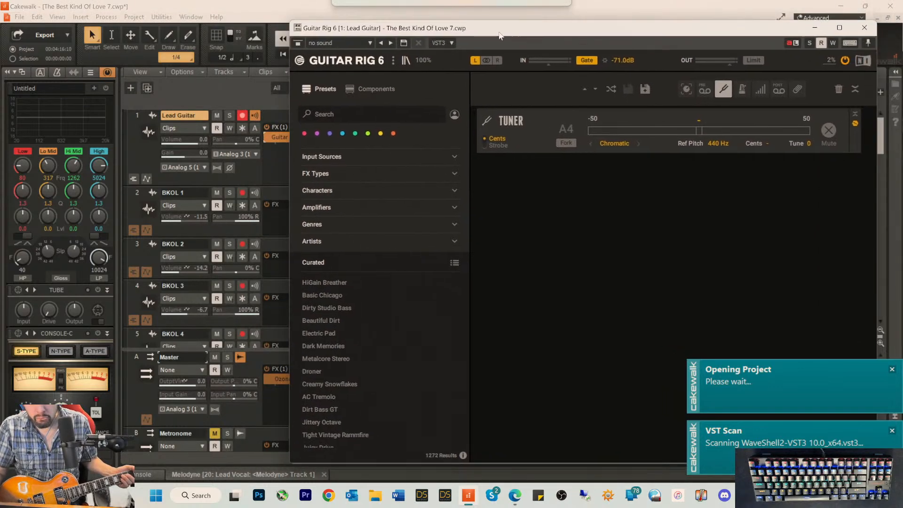
pyautogui.click(252, 171)
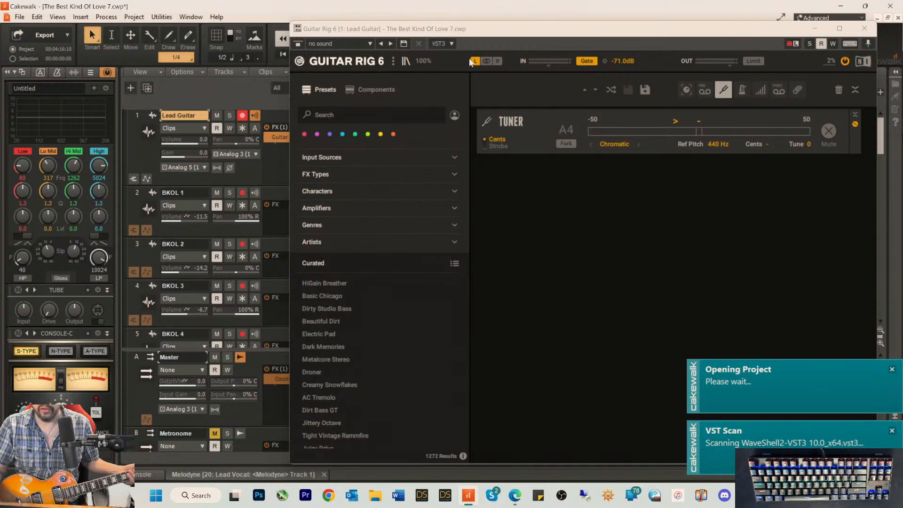
pyautogui.moveTo(529, 37); pyautogui.dragTo(499, 33)
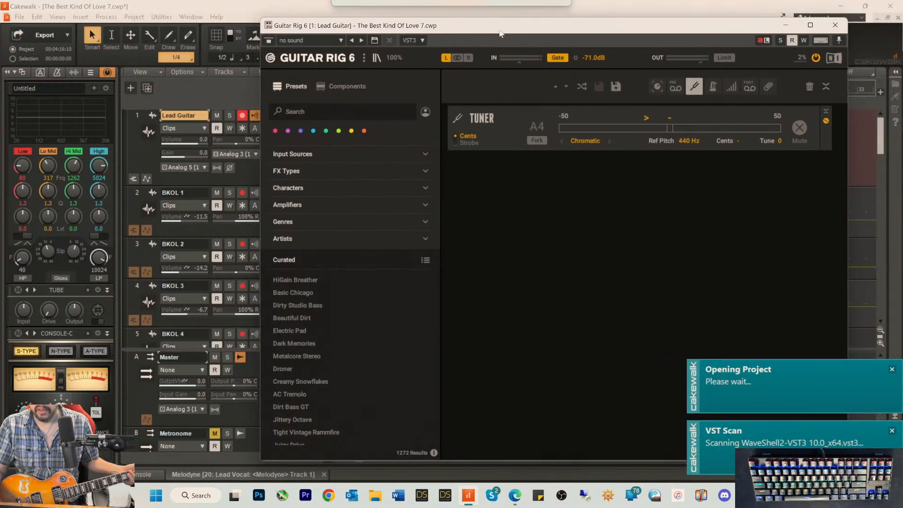
pyautogui.click(203, 153)
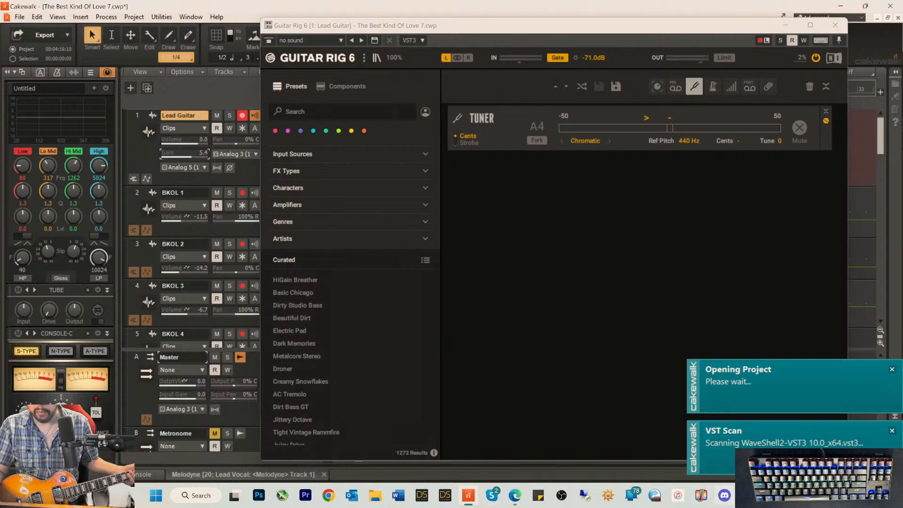
# Step: Check the interface's input levels in RME TotalMix FX and the input channel assigned to Lead Guitar
pyautogui.moveTo(747, 496)
pyautogui.click(747, 444)
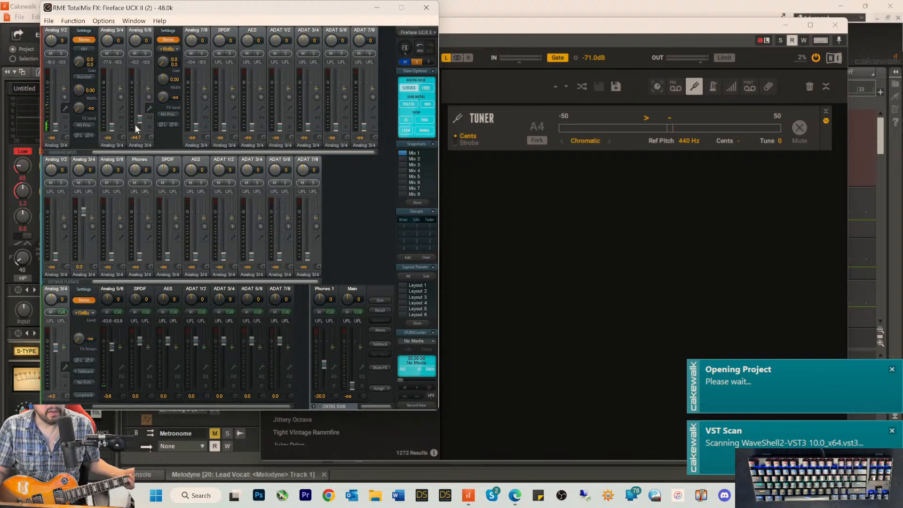
pyautogui.click(386, 6)
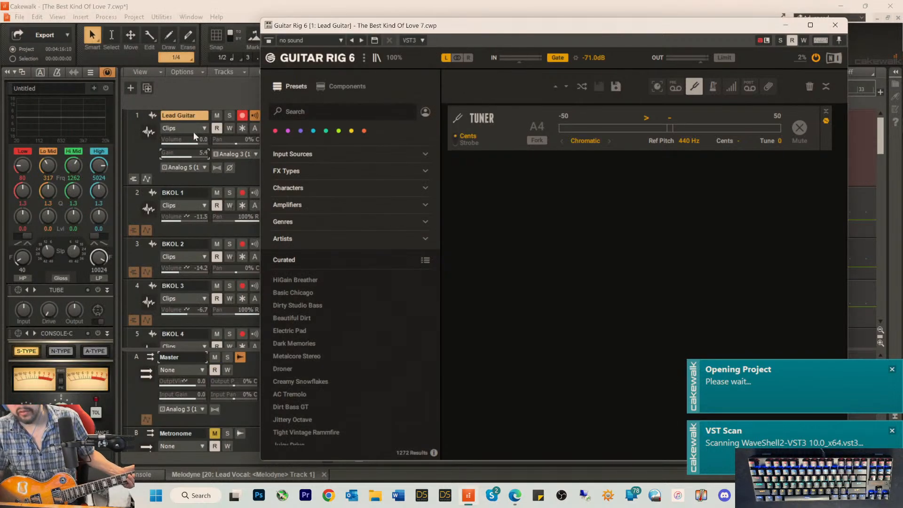
pyautogui.click(244, 154)
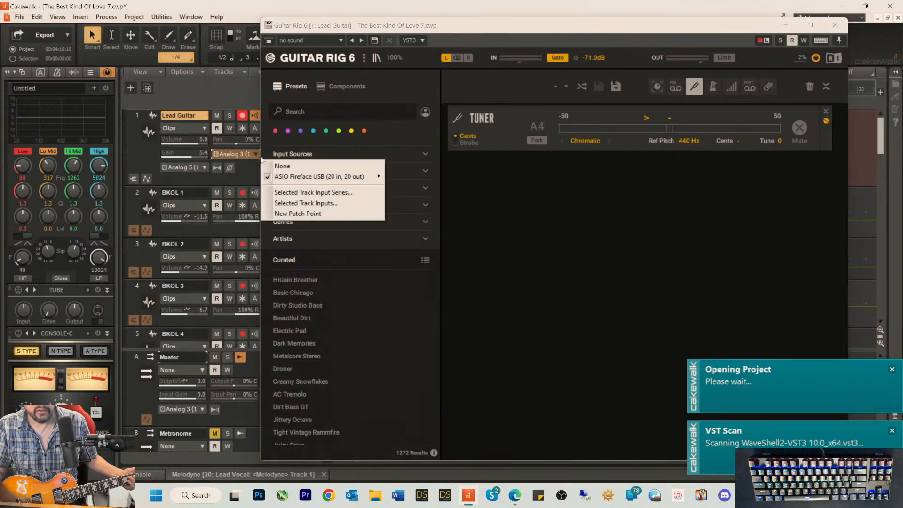
pyautogui.moveTo(293, 178)
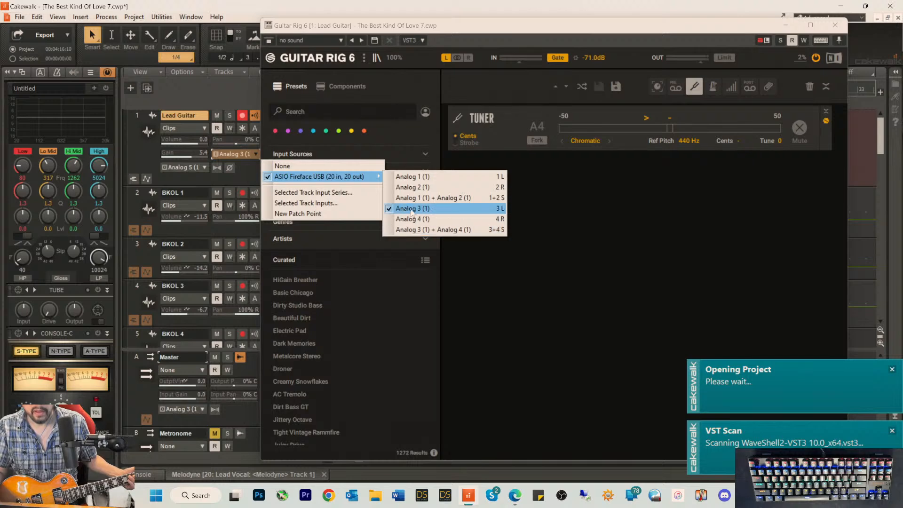
pyautogui.click(218, 82)
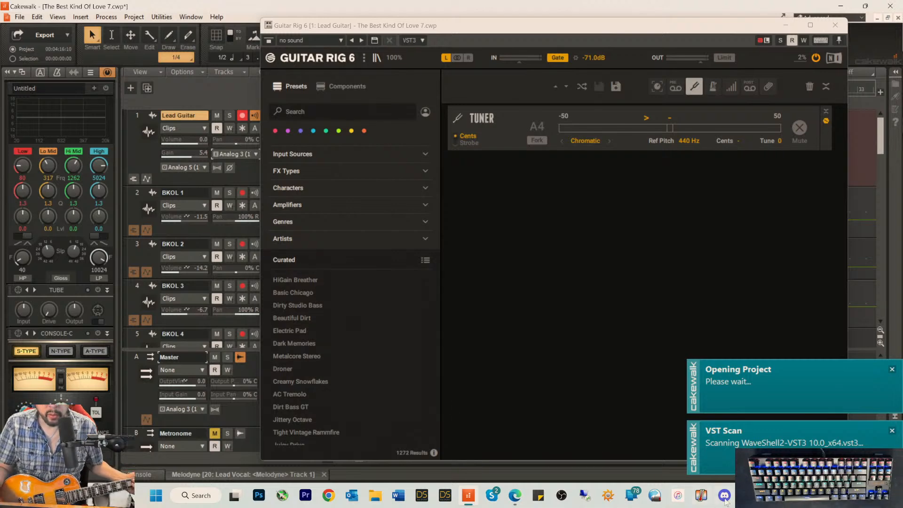
# Step: In RME TotalMix FX, raise the Analog 3/4 hardware input to -12.1 dB in the Analog 3/4 output mix
pyautogui.click(747, 496)
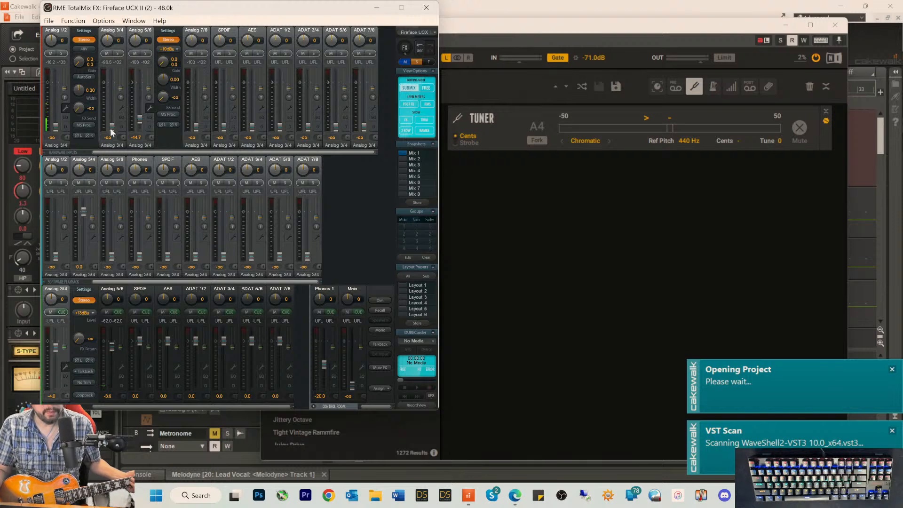
pyautogui.moveTo(112, 128); pyautogui.dragTo(113, 105)
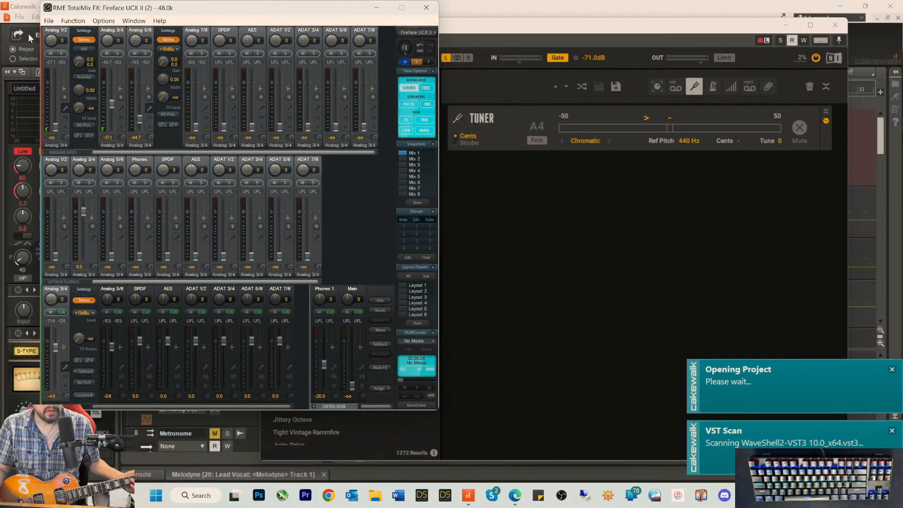
pyautogui.click(27, 11)
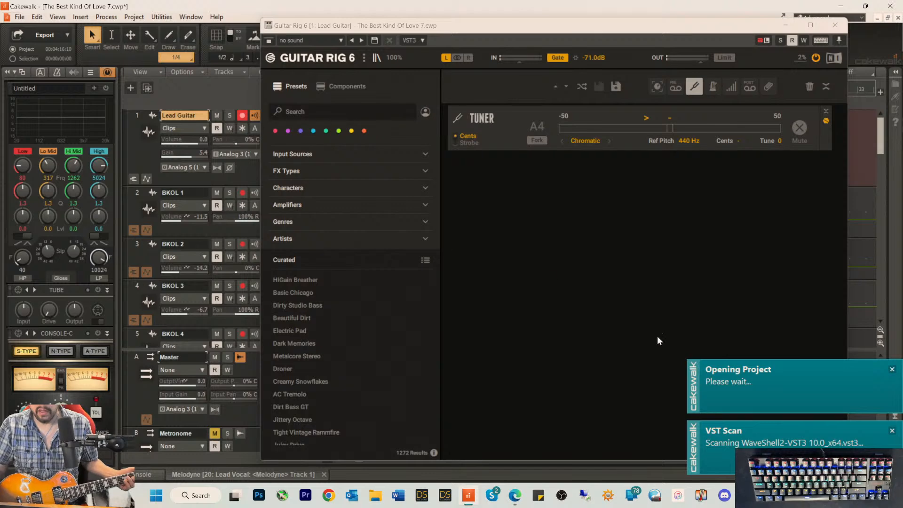
pyautogui.click(746, 495)
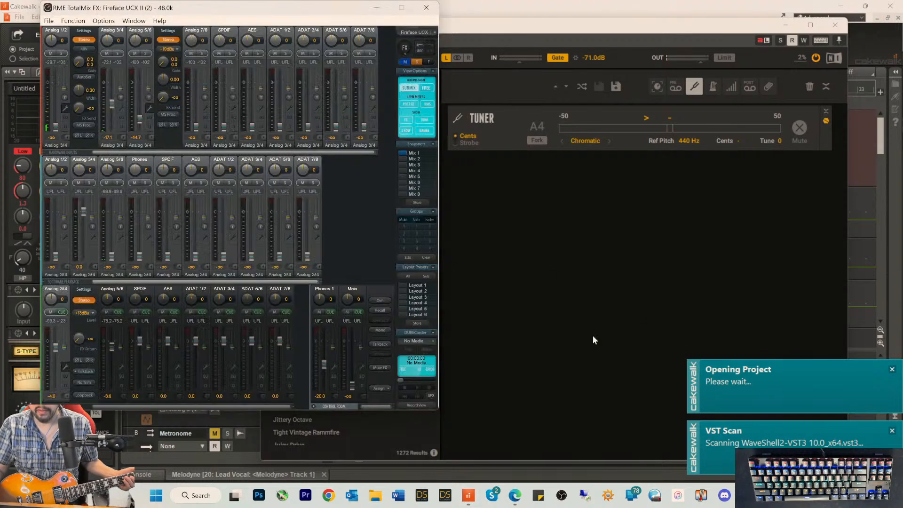
pyautogui.moveTo(115, 105); pyautogui.dragTo(113, 104)
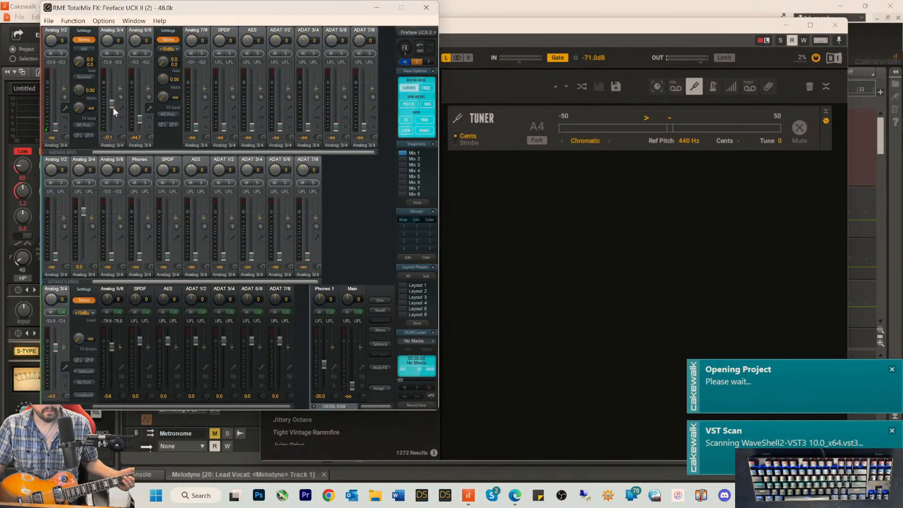
# Step: For the Analog 5/6 output mix, raise the Analog 3/4 hardware input to -7.4 dB and set its stereo width to 0
pyautogui.click(116, 291)
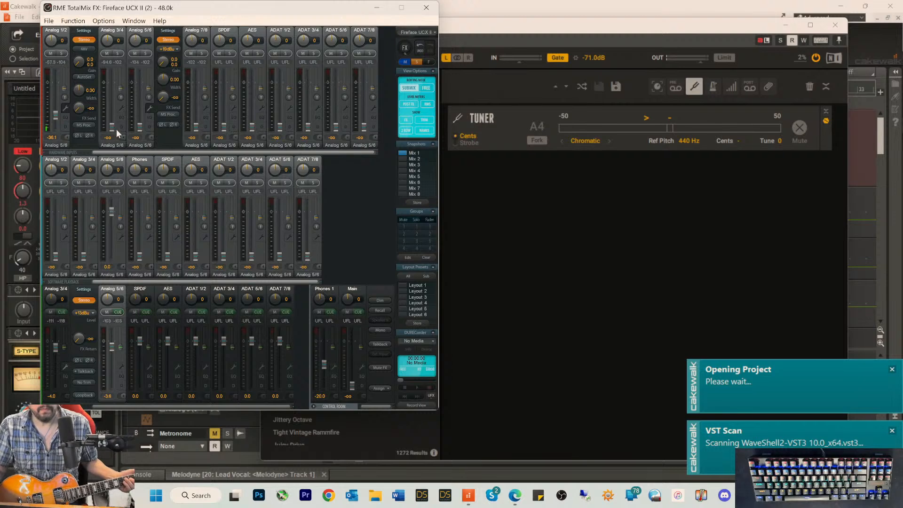
pyautogui.moveTo(112, 125); pyautogui.dragTo(112, 95)
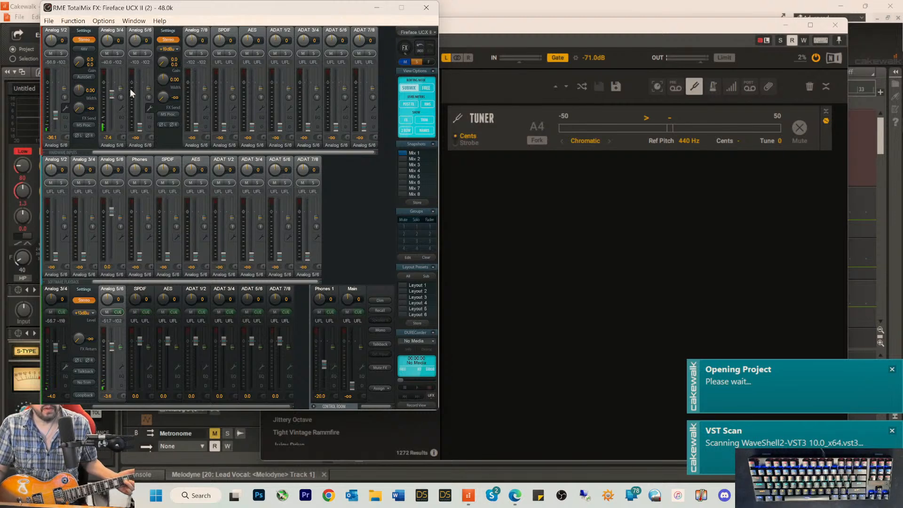
pyautogui.click(120, 108)
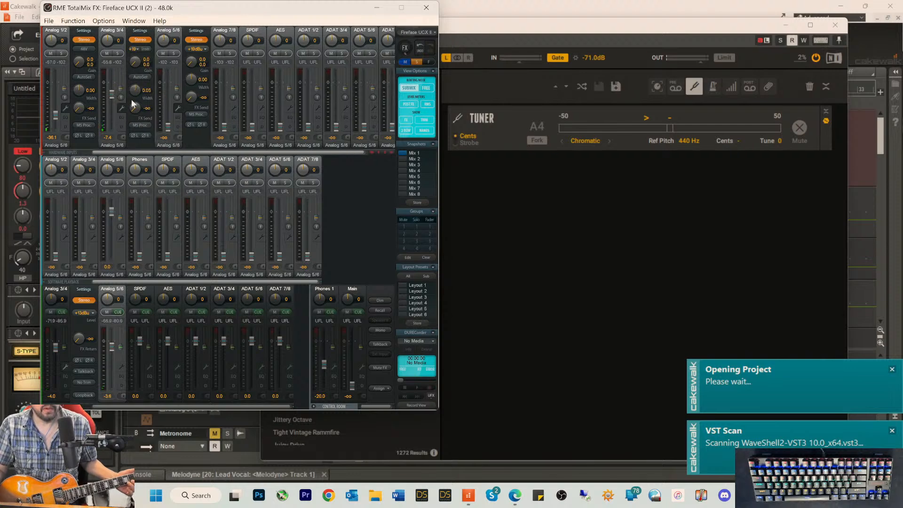
pyautogui.doubleClick(135, 91)
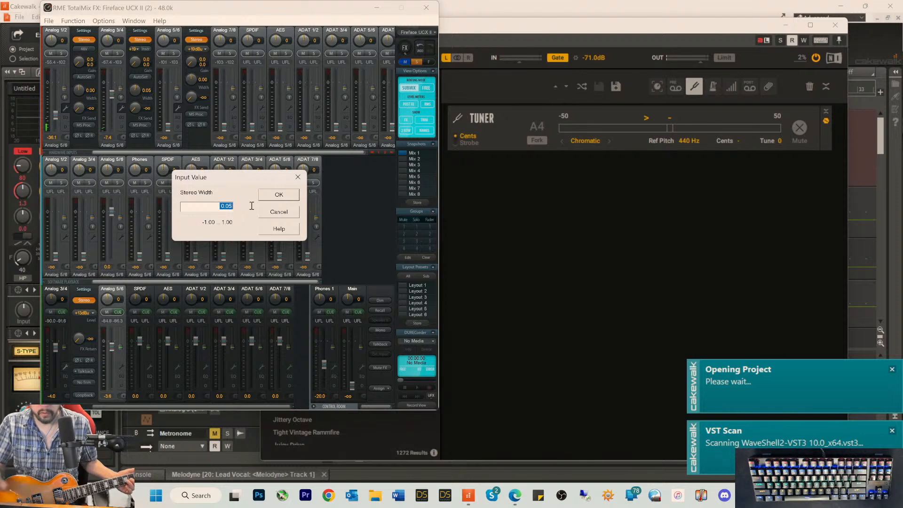
pyautogui.write('0')
pyautogui.press('Return')
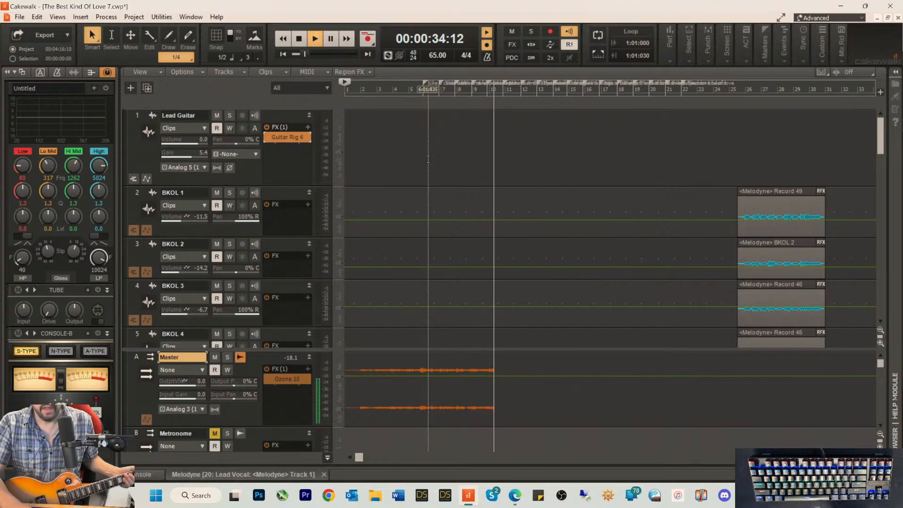
# Step: Stop the song's test playback and return to the start
pyautogui.press('space')
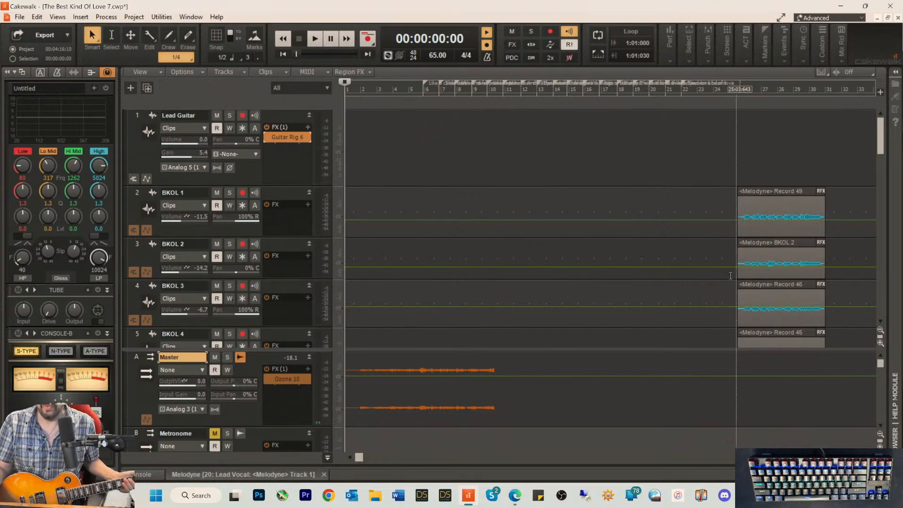
# Step: Play the song from about 00:01:27:02, just before the BKOL backing vocal clips
pyautogui.moveTo(359, 457); pyautogui.dragTo(429, 457)
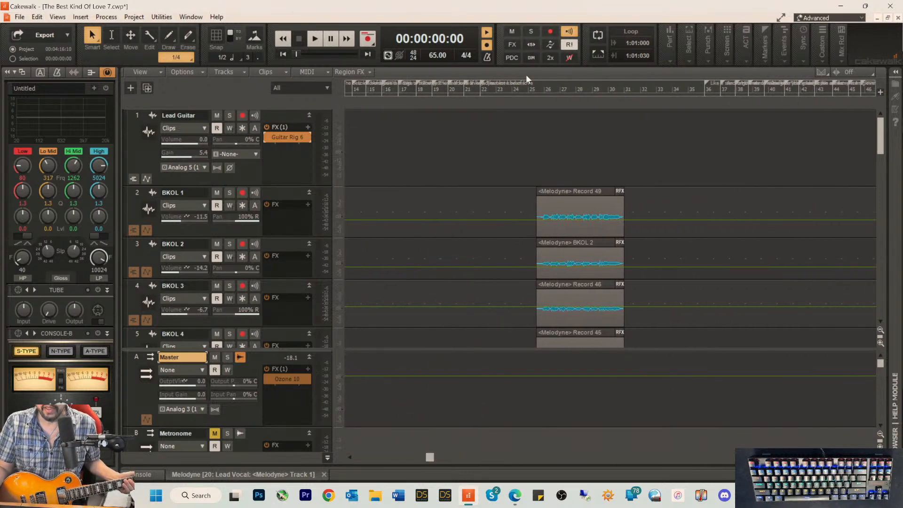
pyautogui.click(520, 93)
pyautogui.press('space')
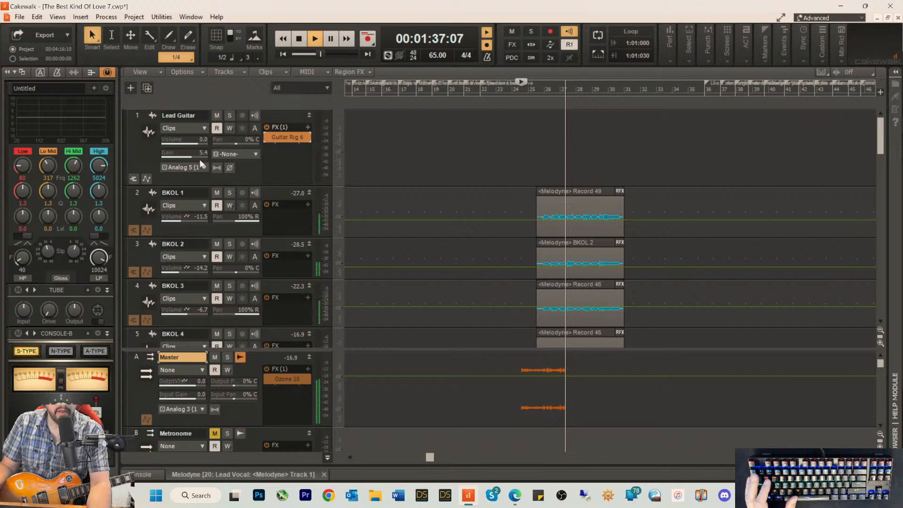
# Step: Lower the Lead Guitar track's gain to 2.3 and its volume to -2.3 during playback
pyautogui.moveTo(206, 153); pyautogui.dragTo(201, 152)
pyautogui.moveTo(202, 143)
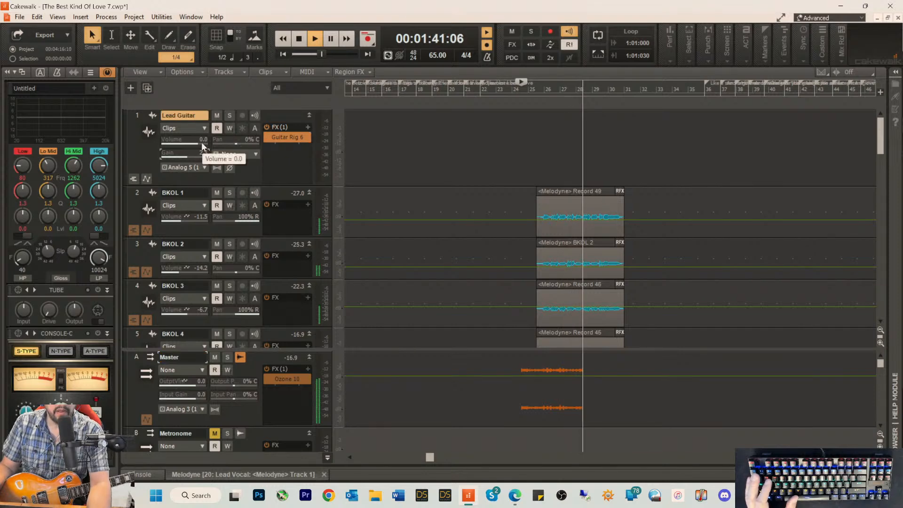
pyautogui.moveTo(207, 143); pyautogui.dragTo(205, 143)
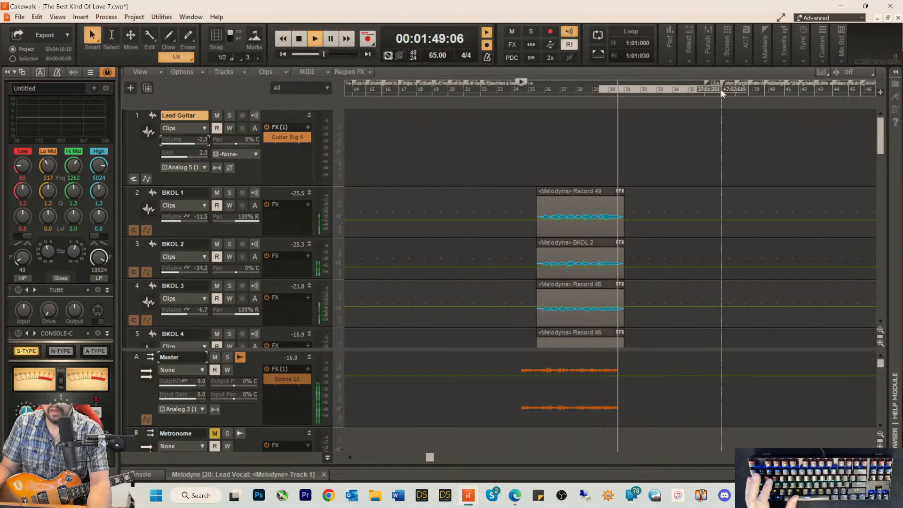
# Step: Stop playback, loop the range from 29:02:592 to 37:01:631, and place the playhead just before it at 00:01:44:01
pyautogui.moveTo(723, 94); pyautogui.dragTo(722, 94)
pyautogui.press('space')
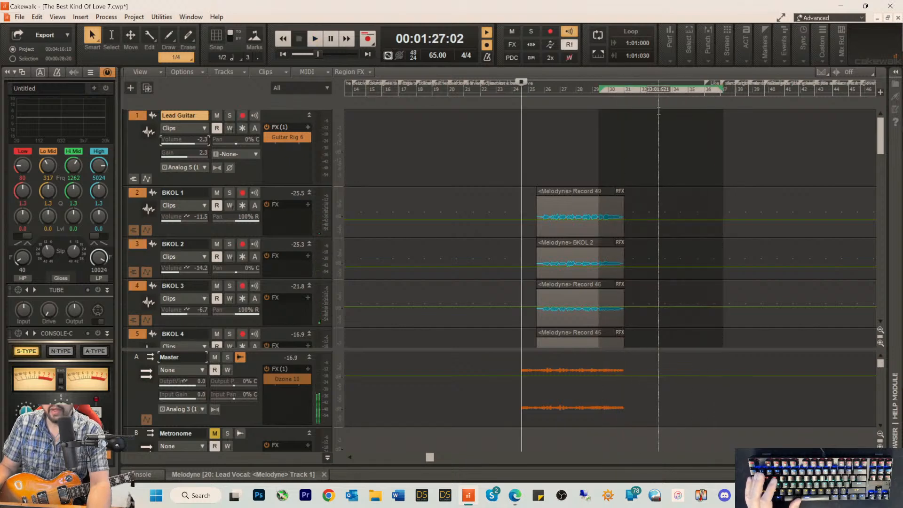
pyautogui.click(599, 55)
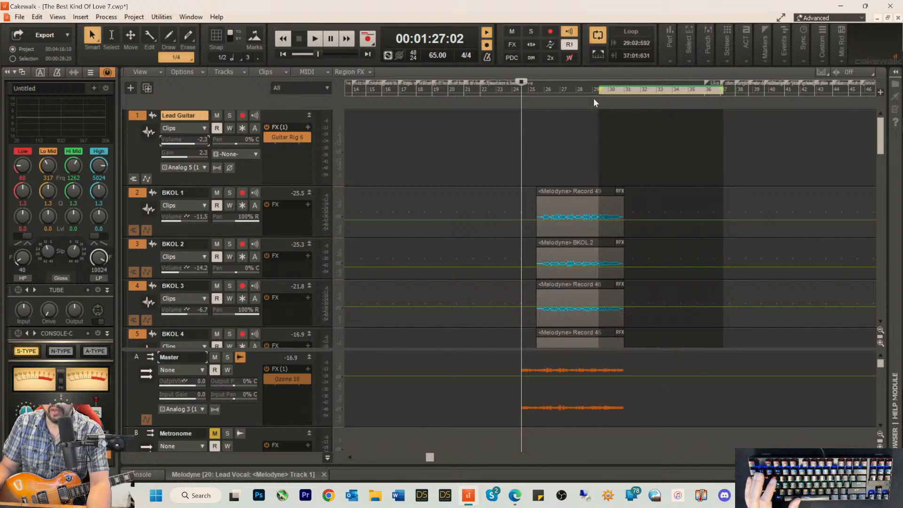
pyautogui.click(594, 95)
# Step: Play the looped section from its lead-in to rehearse the guitar part, restart it once, and stop playback
pyautogui.press('space')
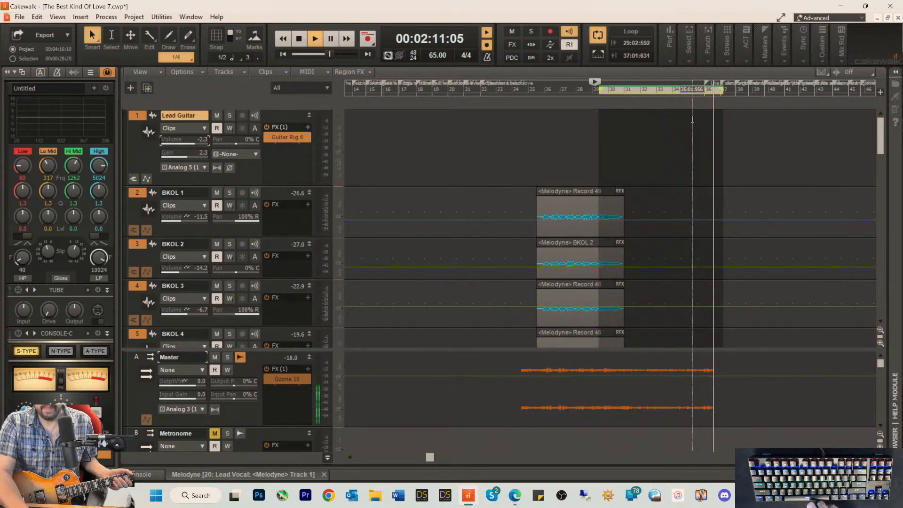
pyautogui.press('space')
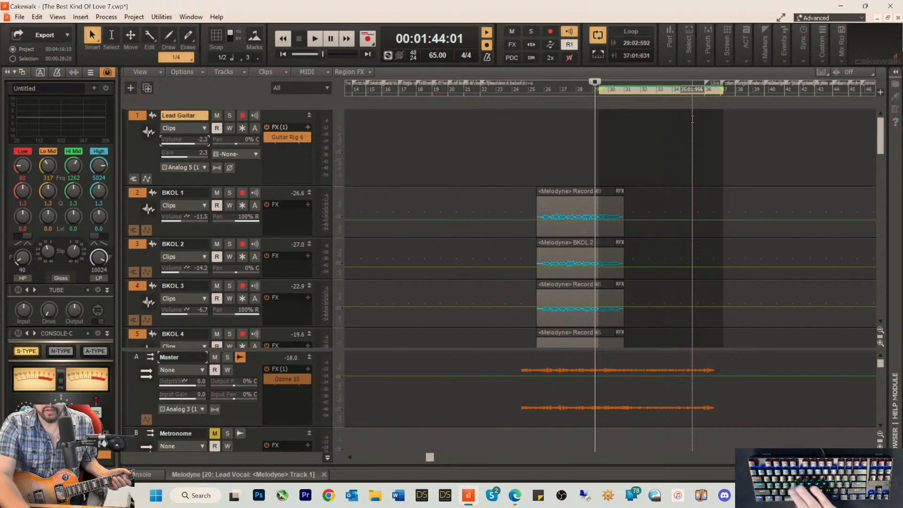
pyautogui.press('space')
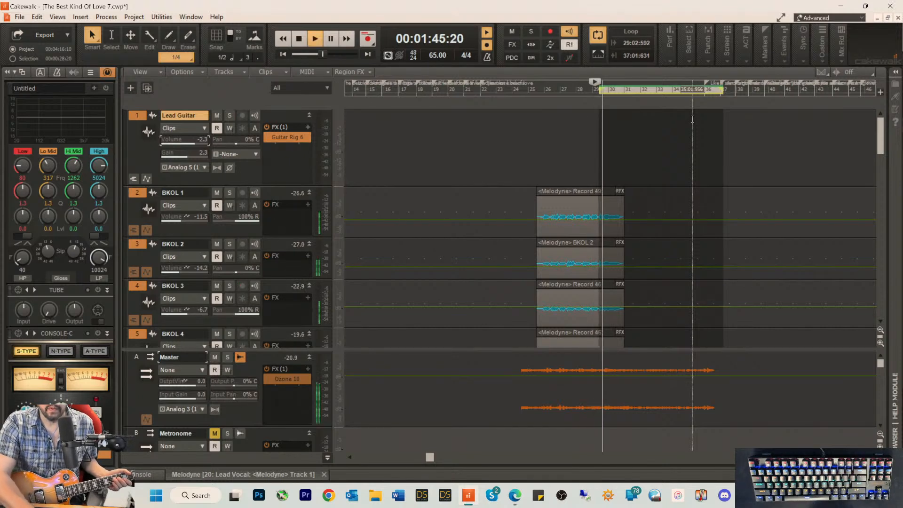
pyautogui.press('space')
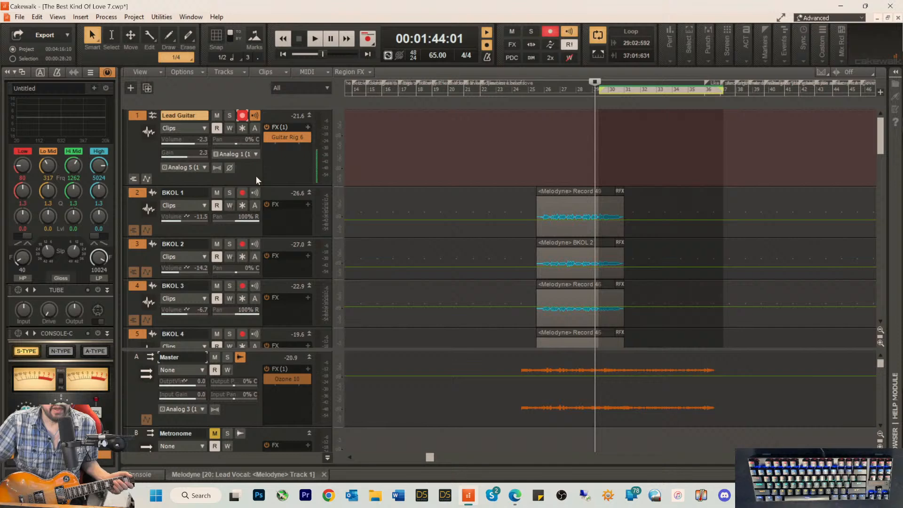
# Step: Set the record-armed Lead Guitar track's input to mono Analog 3 (1) of the ASIO Fireface USB
pyautogui.click(257, 152)
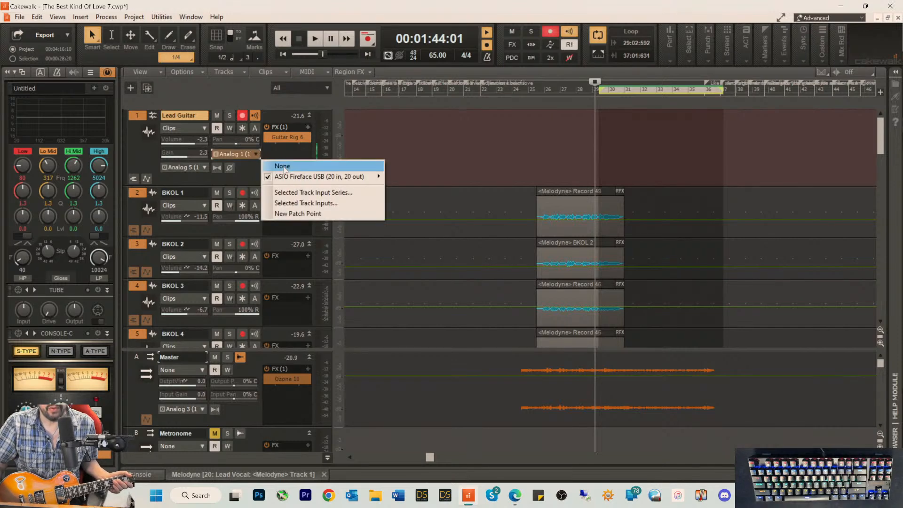
pyautogui.moveTo(339, 178)
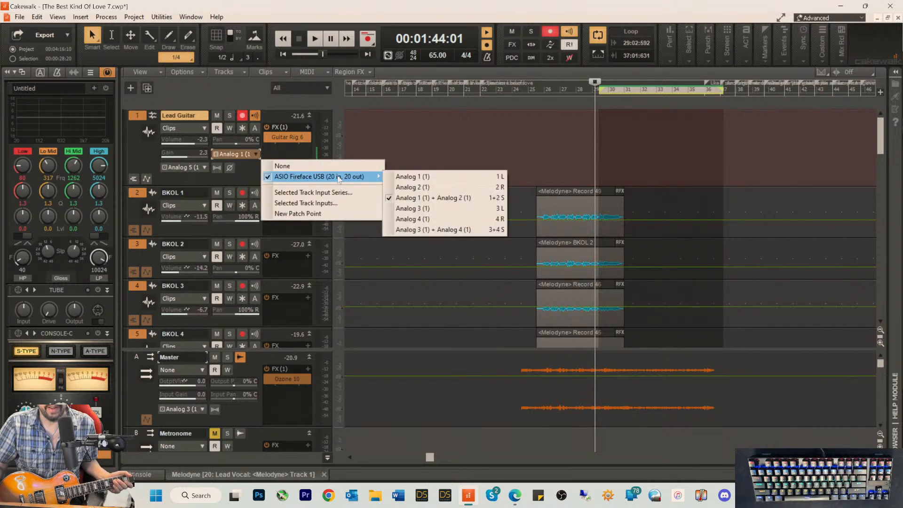
pyautogui.click(417, 208)
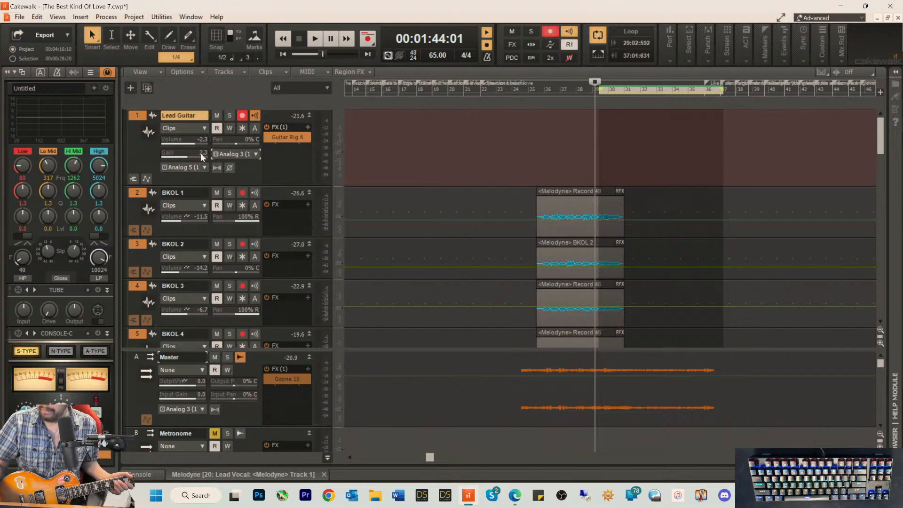
pyautogui.moveTo(200, 153)
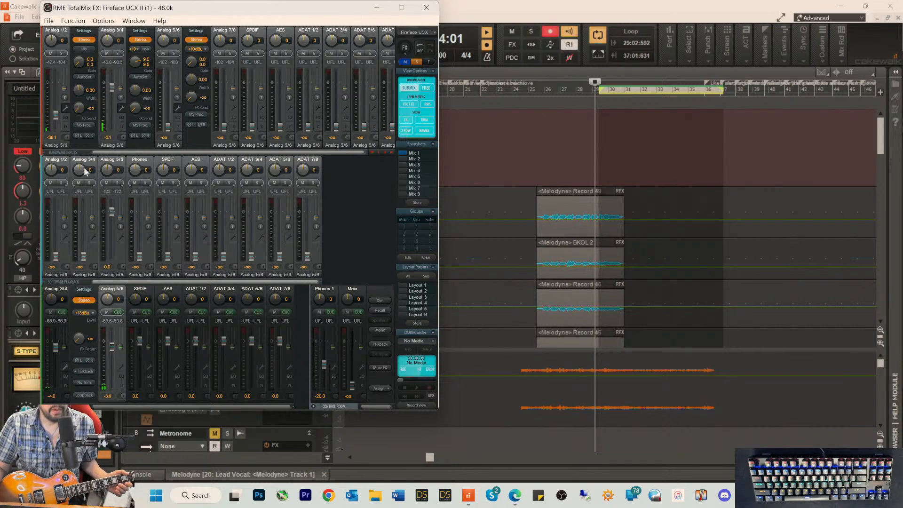
# Step: In RME TotalMix FX, enable AutoSet on the Analog 3/4 hardware input and lower its Analog 5/6 mix level to about -18 dB
pyautogui.moveTo(110, 87); pyautogui.dragTo(109, 109)
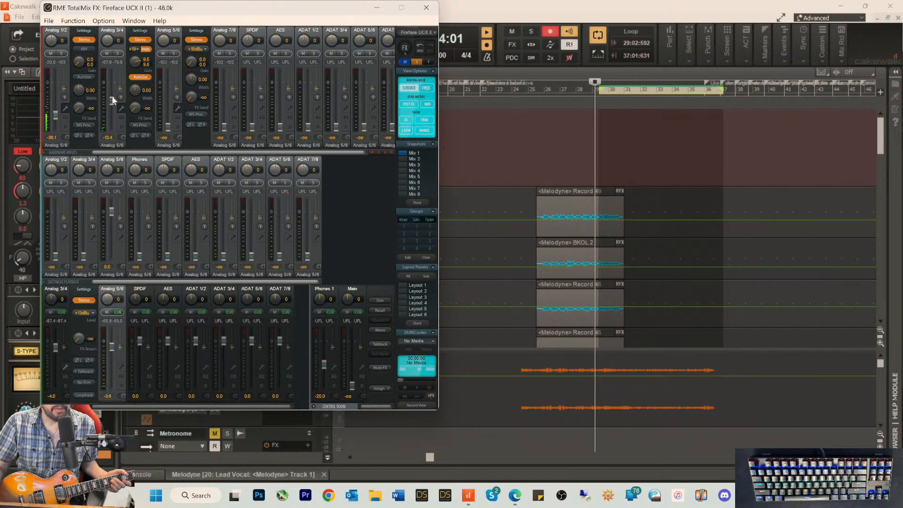
pyautogui.moveTo(111, 101); pyautogui.dragTo(111, 105)
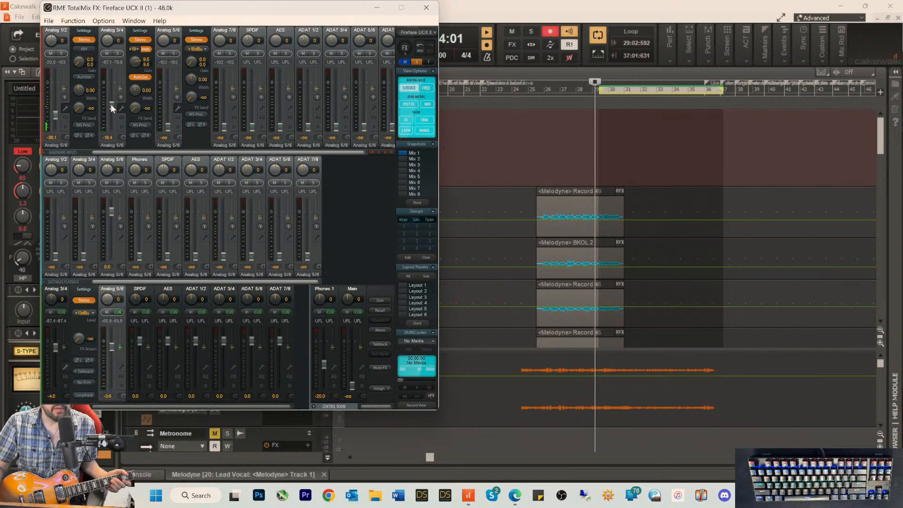
pyautogui.click(453, 11)
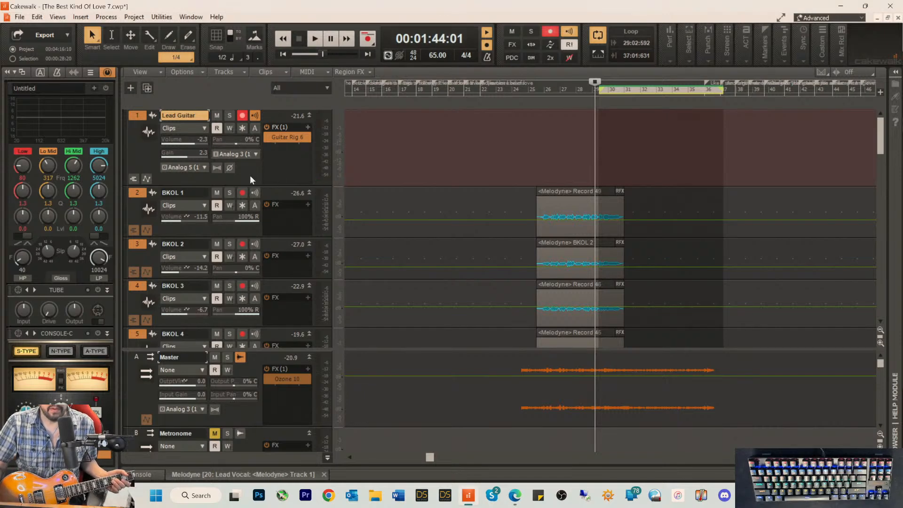
# Step: Back in Cakewalk, reset the Lead Guitar track's gain to 0.0 and set its volume to 0.0
pyautogui.doubleClick(193, 152)
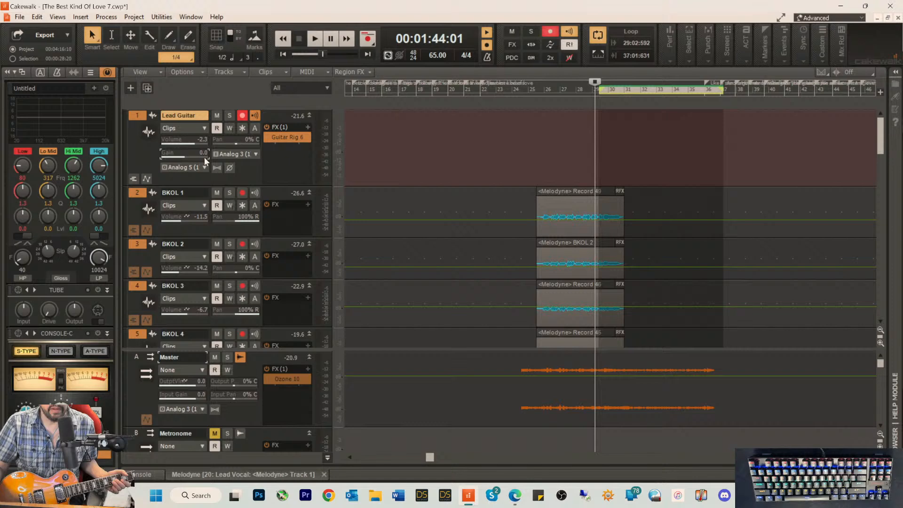
pyautogui.moveTo(194, 140); pyautogui.dragTo(189, 140)
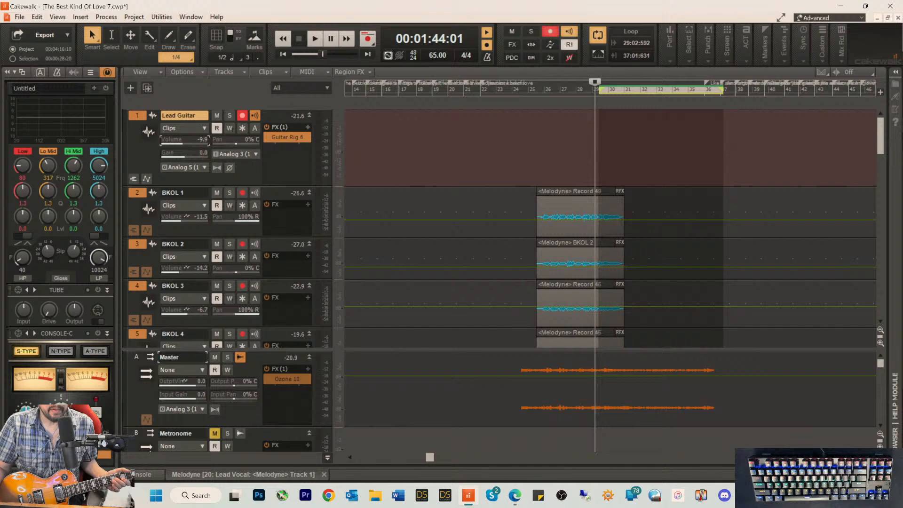
pyautogui.moveTo(196, 139); pyautogui.dragTo(203, 139)
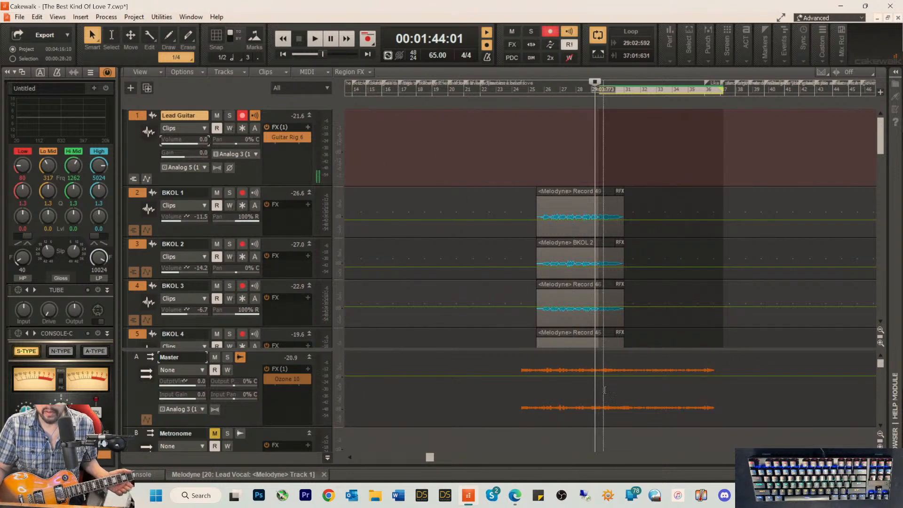
# Step: In RME TotalMix FX, lower the Analog 3/4 hardware input to -30.3 dB in the Analog 5/6 output mix, comparing it with -10.0 dB
pyautogui.click(794, 495)
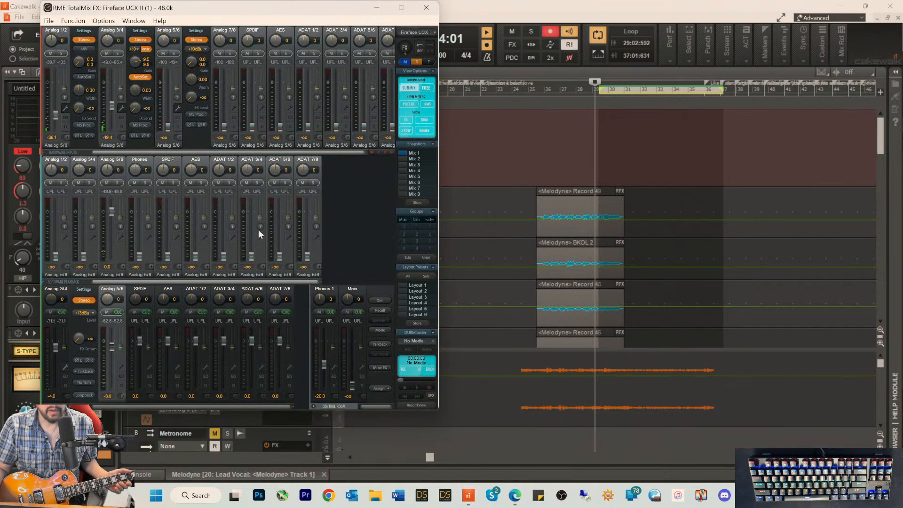
pyautogui.moveTo(145, 7); pyautogui.dragTo(282, 22)
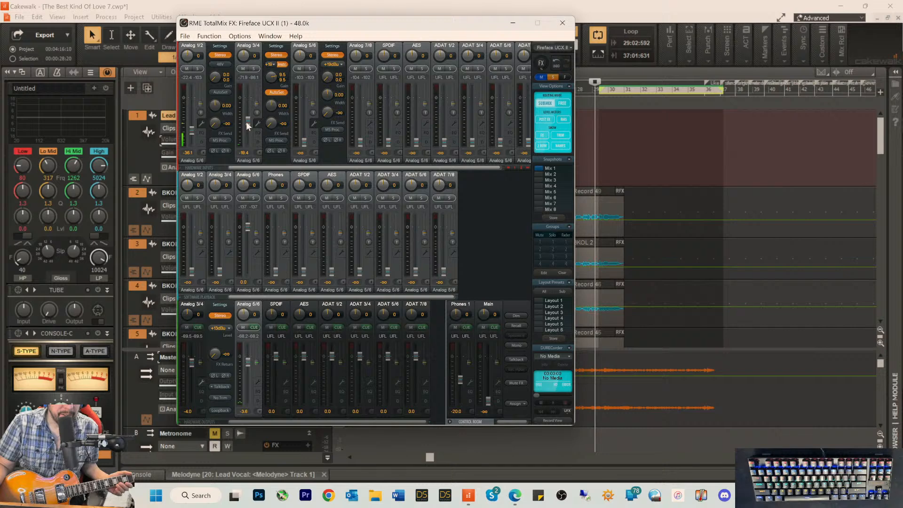
pyautogui.moveTo(246, 121); pyautogui.dragTo(246, 126)
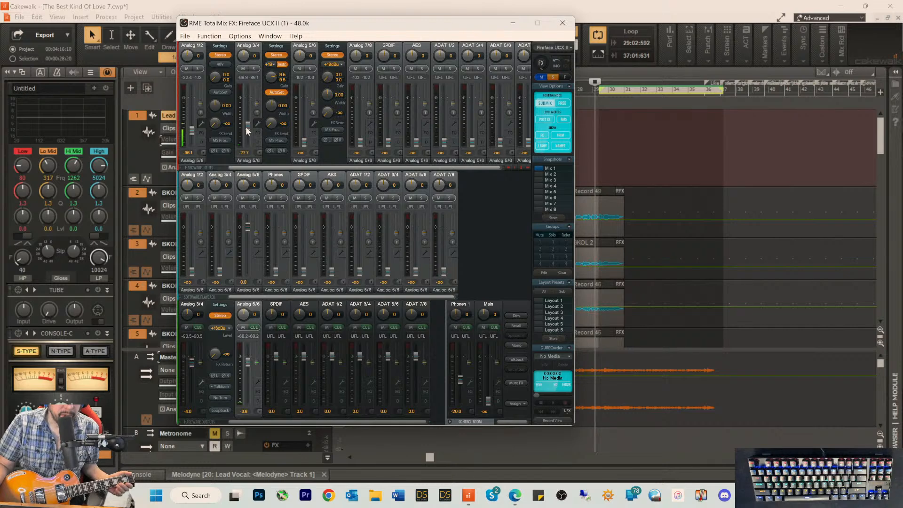
pyautogui.click(500, 9)
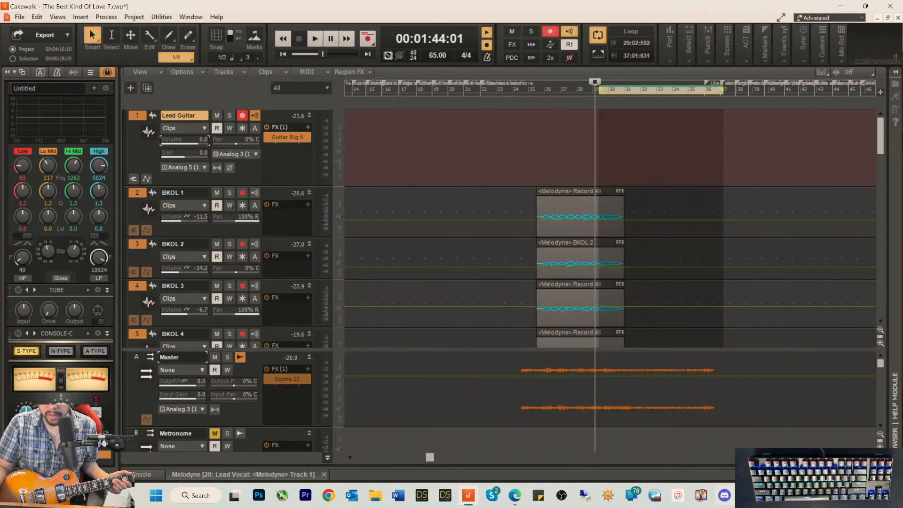
pyautogui.click(794, 495)
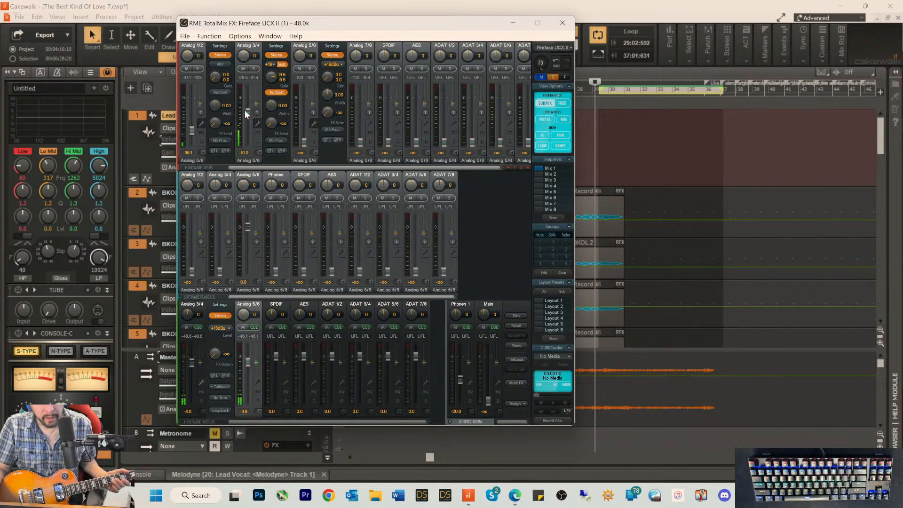
pyautogui.moveTo(246, 114); pyautogui.dragTo(247, 125)
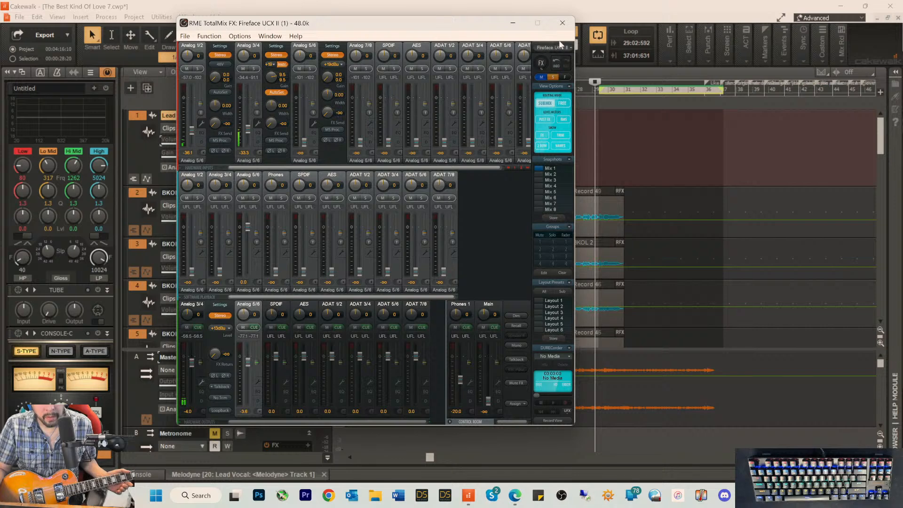
pyautogui.click(613, 15)
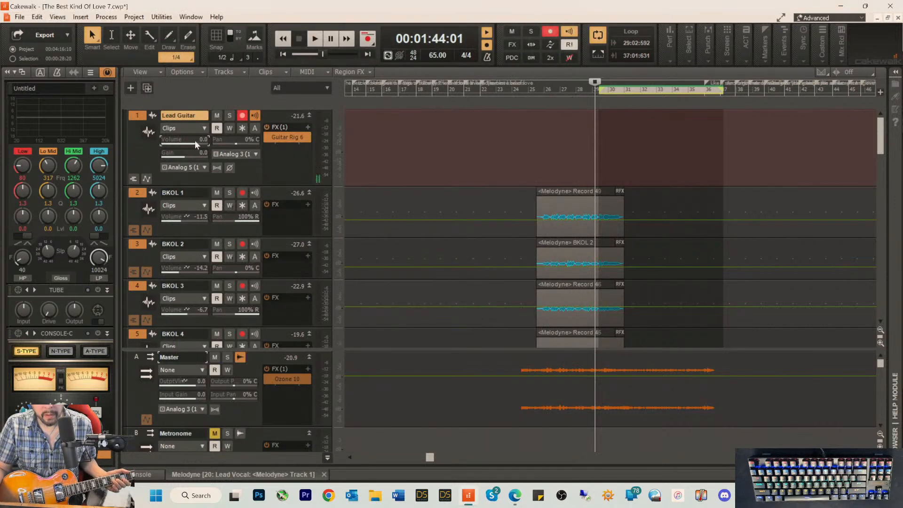
# Step: In Cakewalk, lower the Lead Guitar track's volume to -32.1 and rehearse over the solo section's playback
pyautogui.moveTo(195, 140); pyautogui.dragTo(183, 141)
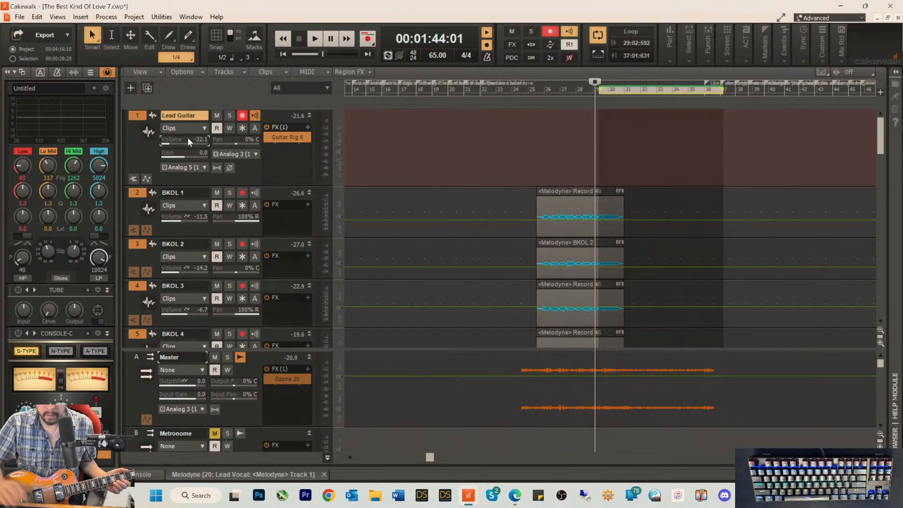
pyautogui.press('space')
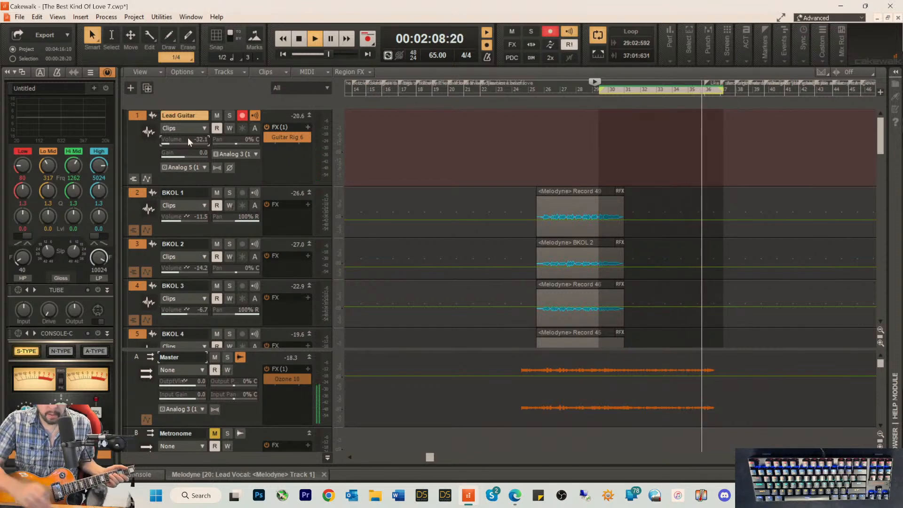
pyautogui.press('space')
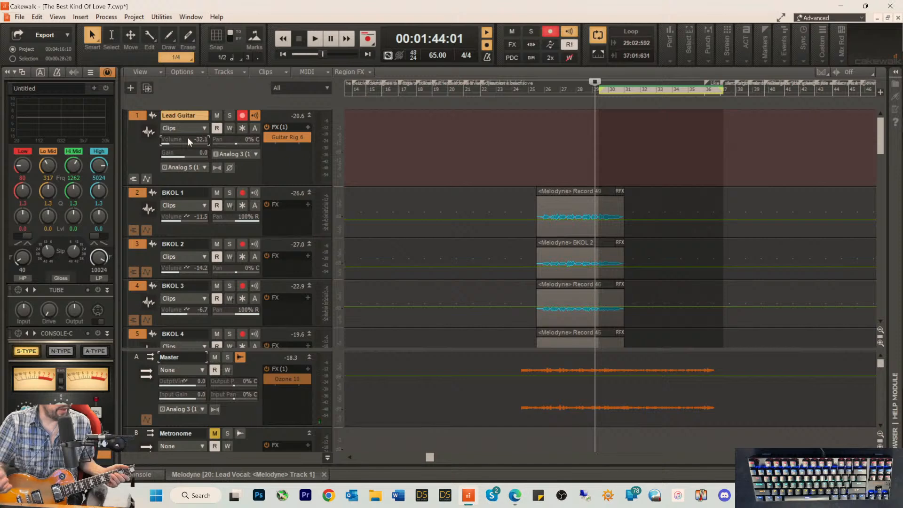
# Step: Start recording the Lead Guitar track from 00:01:44:01
pyautogui.press('space')
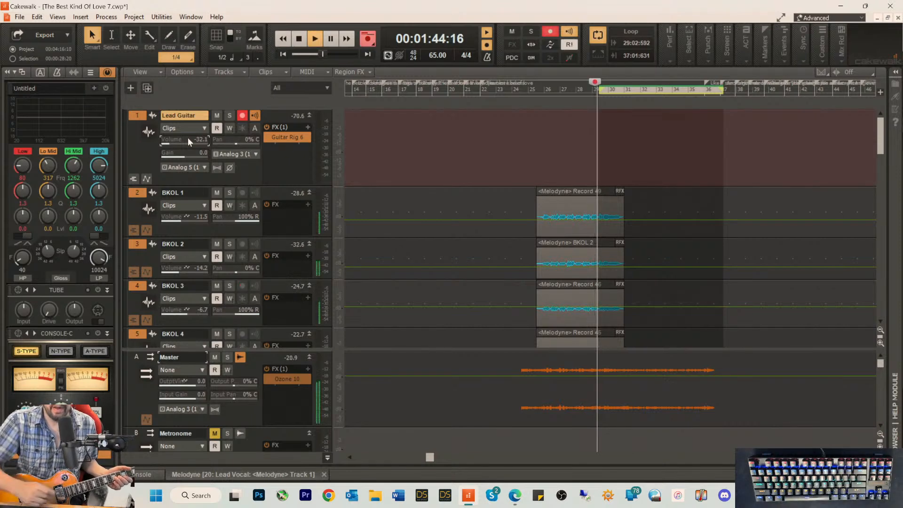
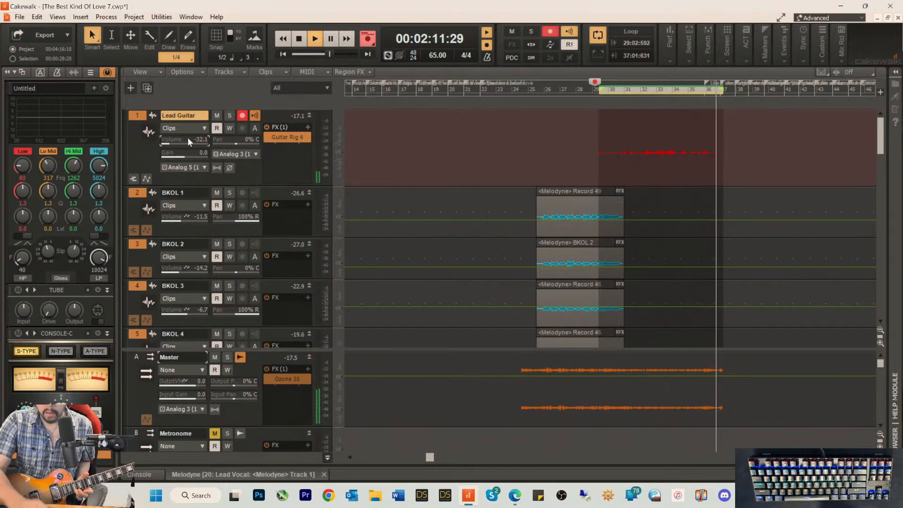
# Step: Stop the Lead Guitar recording, then insert the Overloud - MoReVoX REmatrix audio effect on that track during playback
pyautogui.press('space')
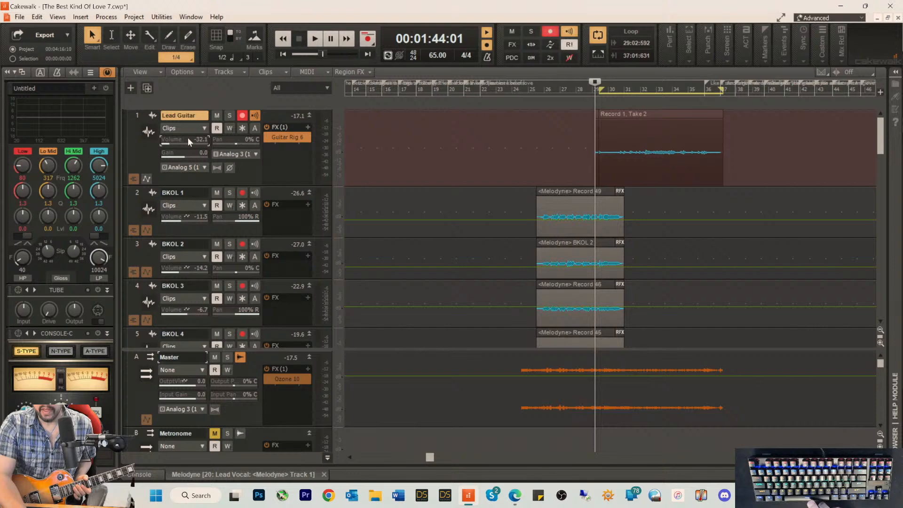
pyautogui.press('space')
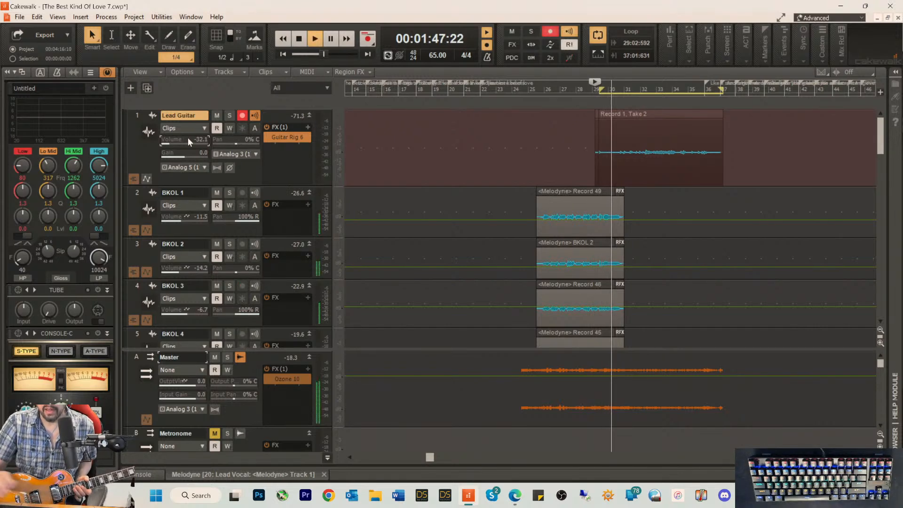
pyautogui.rightClick(279, 153)
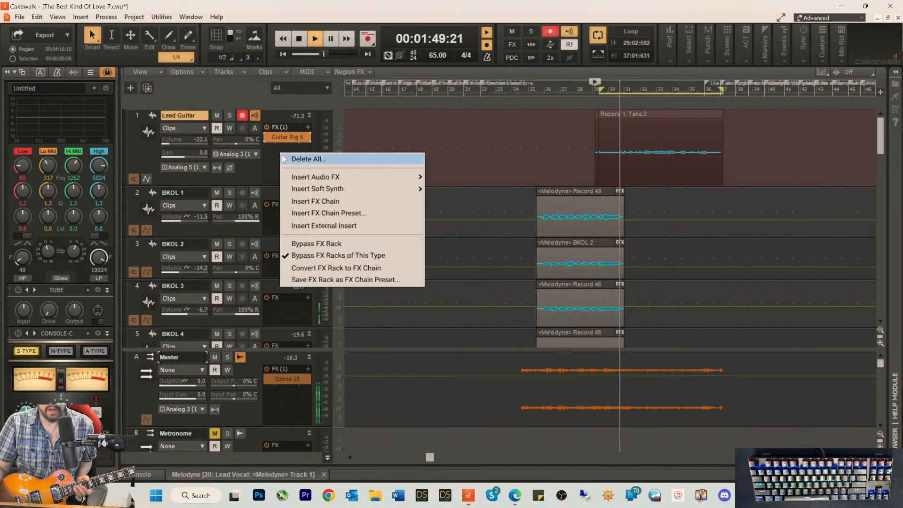
pyautogui.moveTo(313, 177)
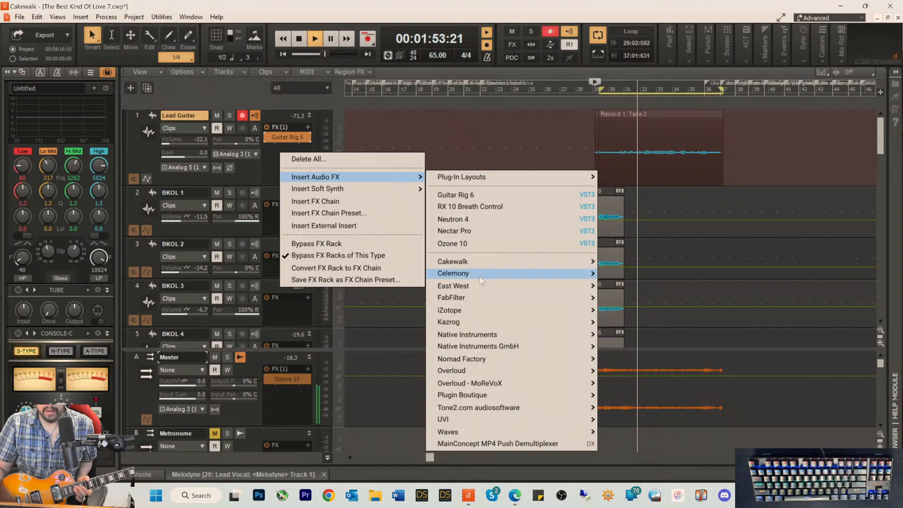
pyautogui.moveTo(498, 383)
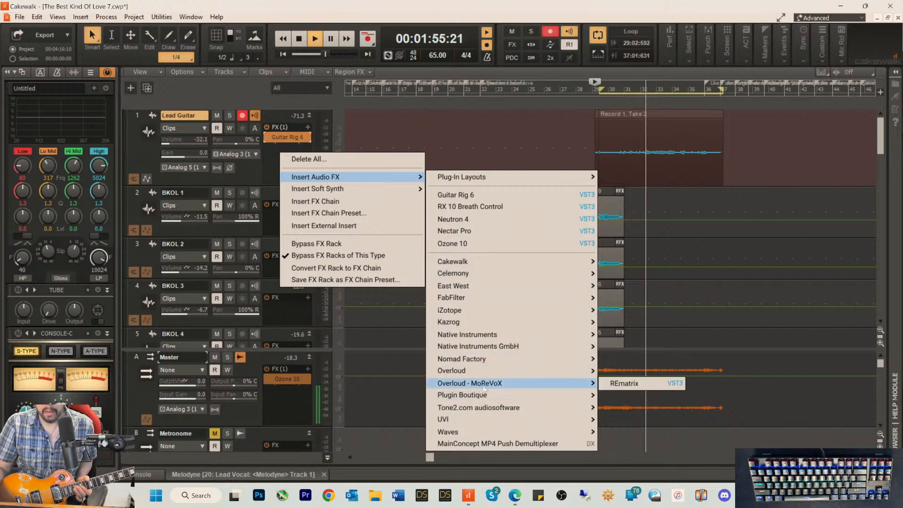
pyautogui.click(629, 384)
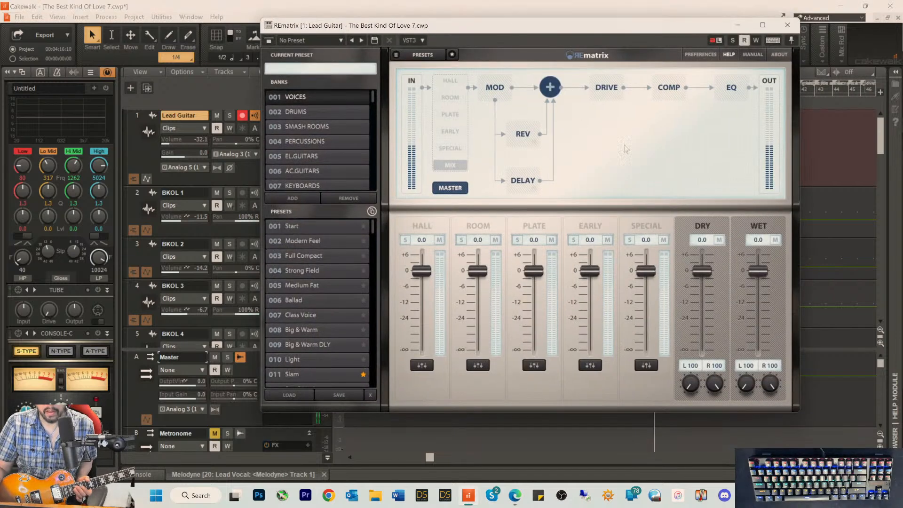
# Step: Load REmatrix's Rich Ballad preset from the JPVerbs Vocals bank and close the plug-in window
pyautogui.scroll(-15, 302, 156)
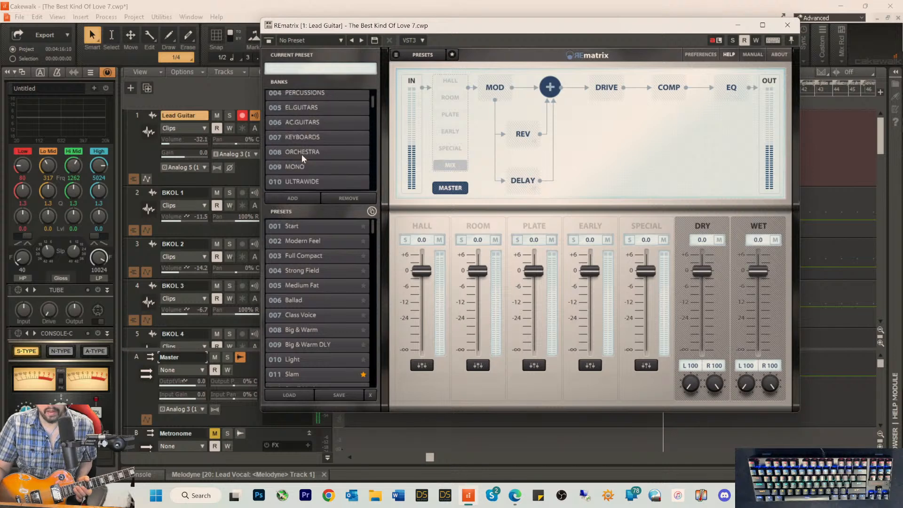
pyautogui.scroll(-1, 304, 161)
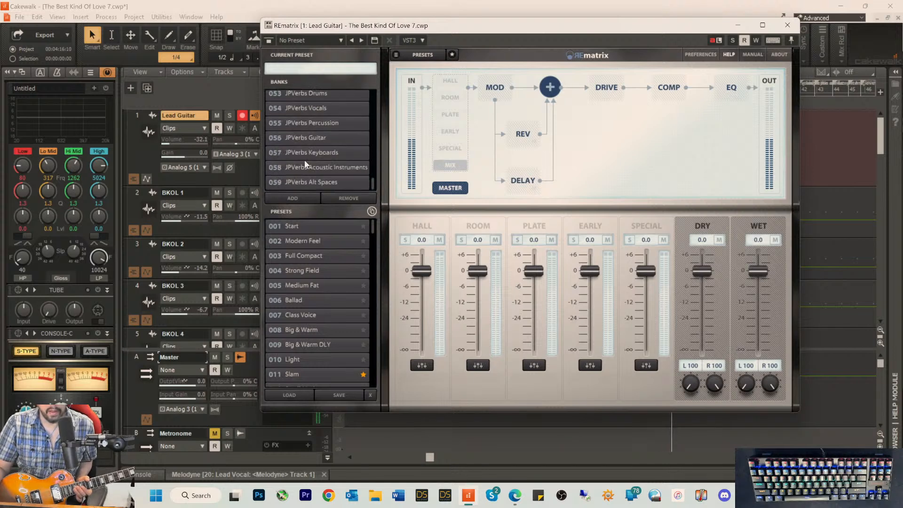
pyautogui.click(308, 110)
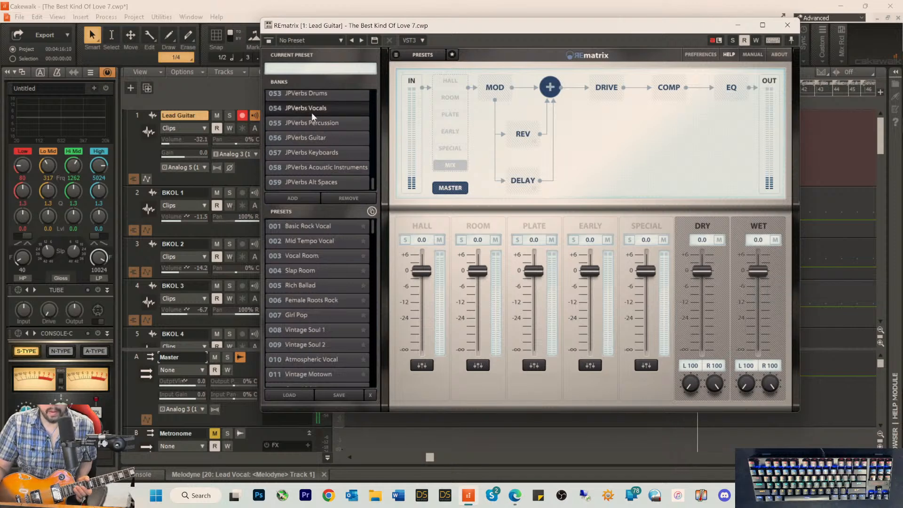
pyautogui.click(302, 286)
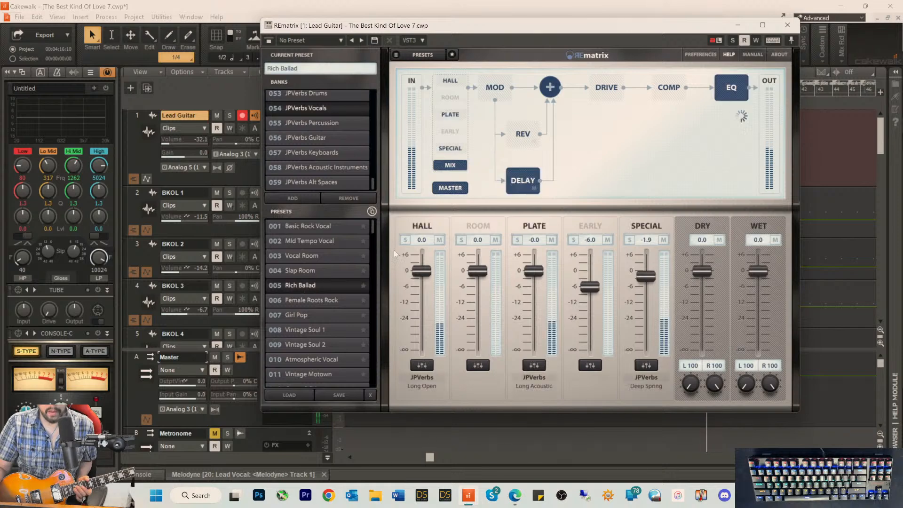
pyautogui.click(784, 25)
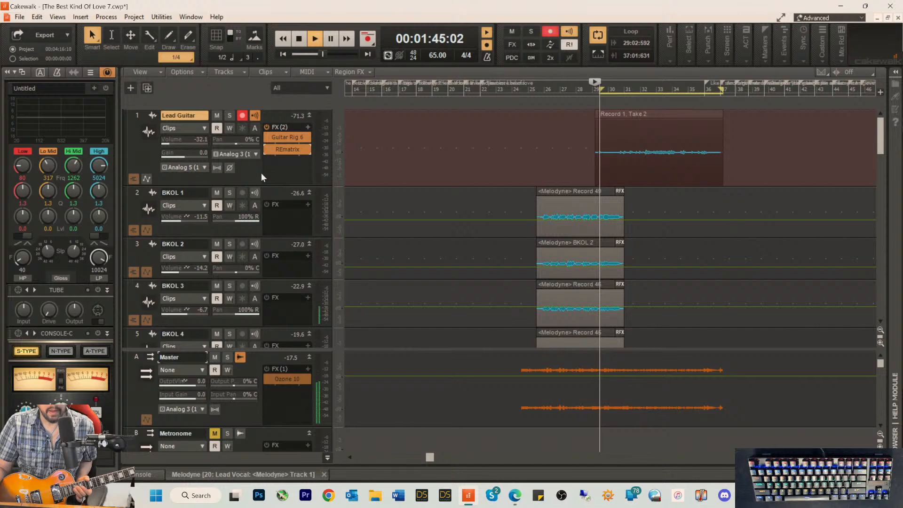
# Step: Set the Lead Guitar track's volume to -30.4 and lower its REmatrix wet level to -9.5
pyautogui.moveTo(170, 140); pyautogui.dragTo(179, 142)
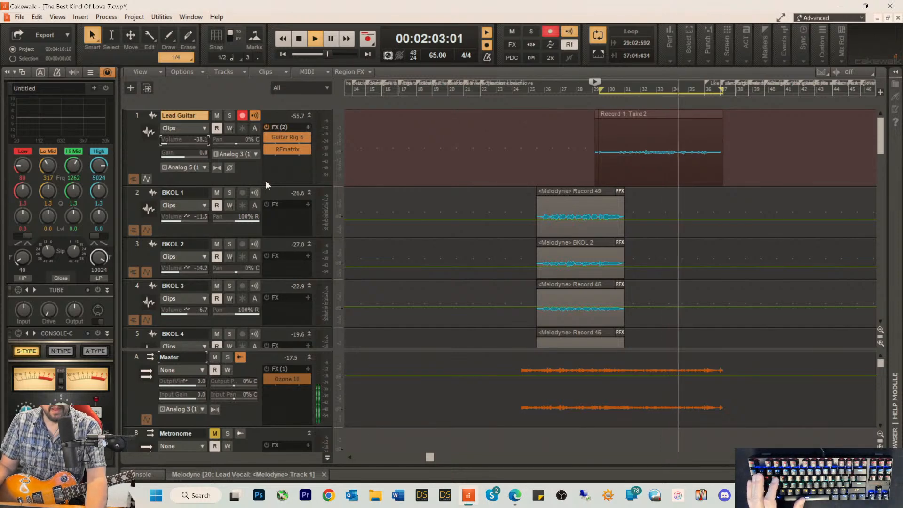
pyautogui.moveTo(186, 142); pyautogui.dragTo(192, 142)
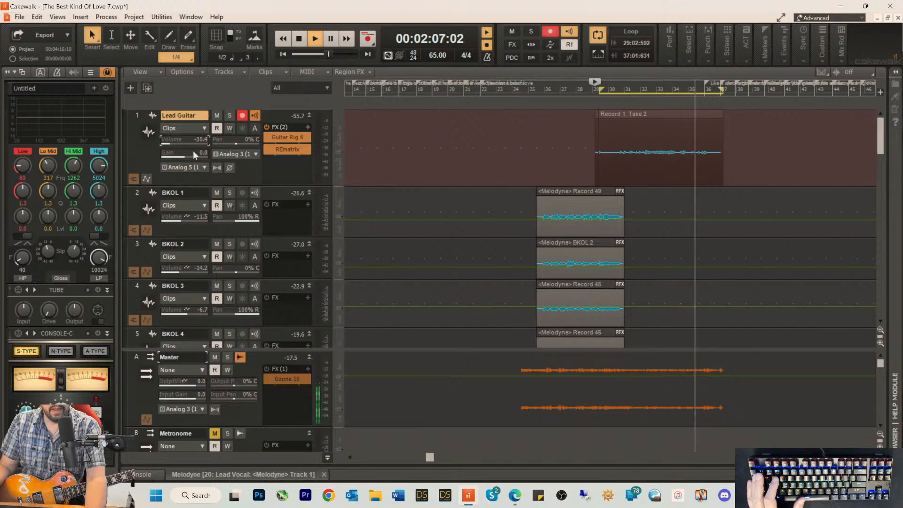
pyautogui.doubleClick(287, 149)
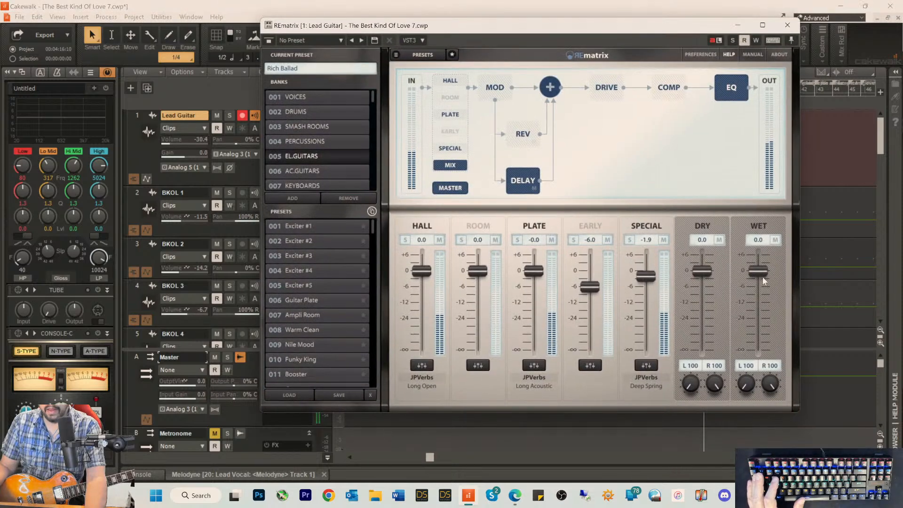
pyautogui.moveTo(758, 271); pyautogui.dragTo(758, 296)
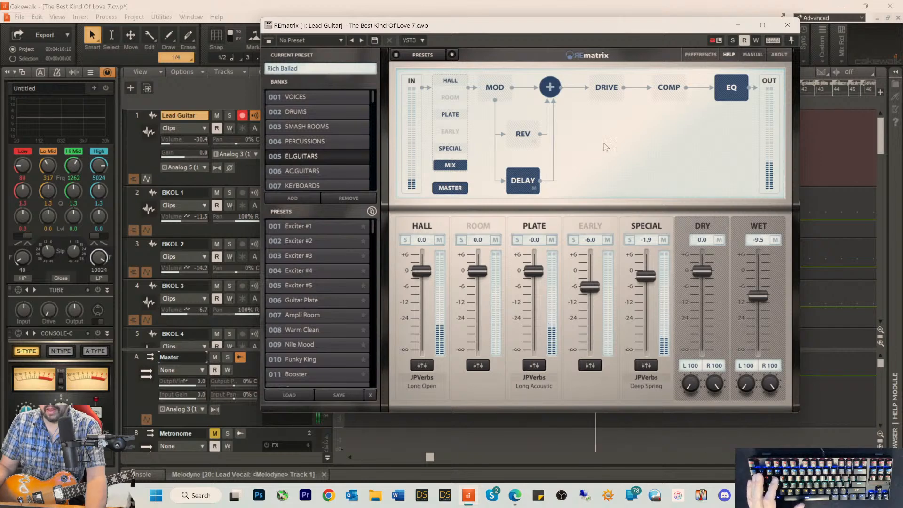
pyautogui.click(737, 27)
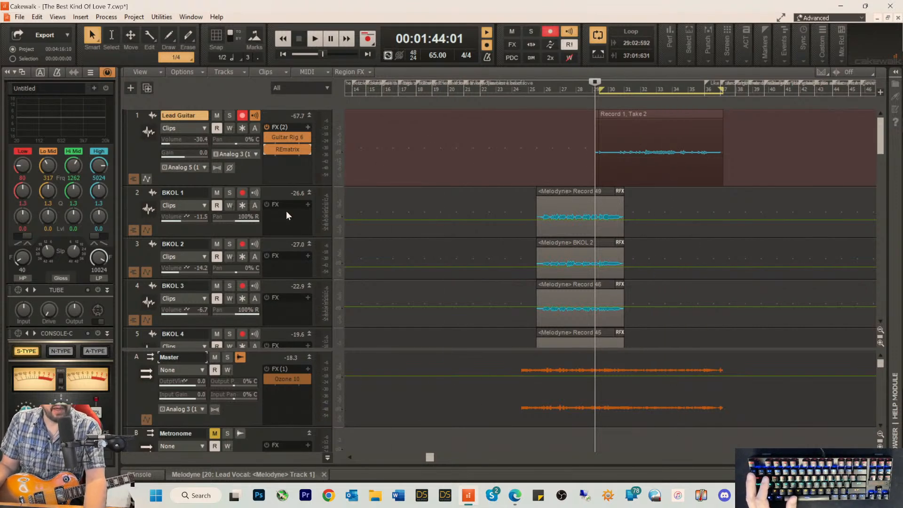
# Step: Show the Lead Guitar take lanes, delete the Record 1, Take 1 clip and remove the empty take lane
pyautogui.click(133, 179)
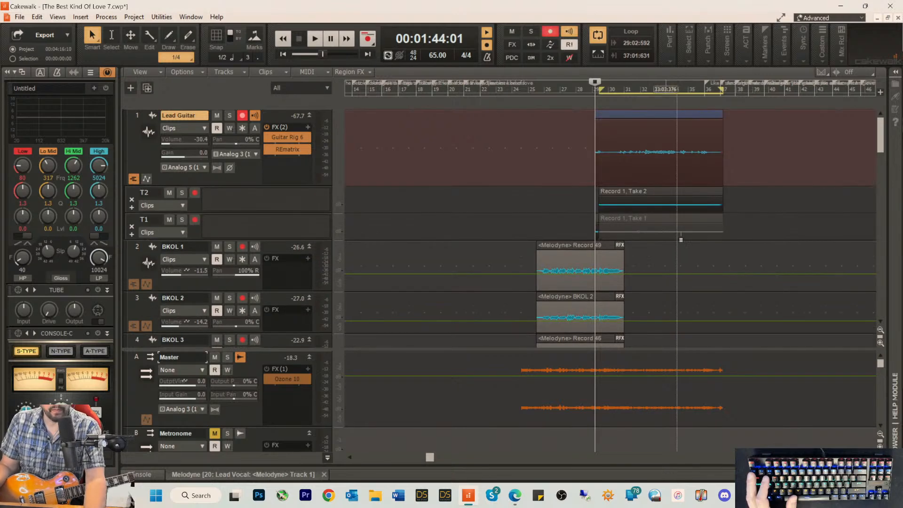
pyautogui.click(636, 231)
pyautogui.press('Delete')
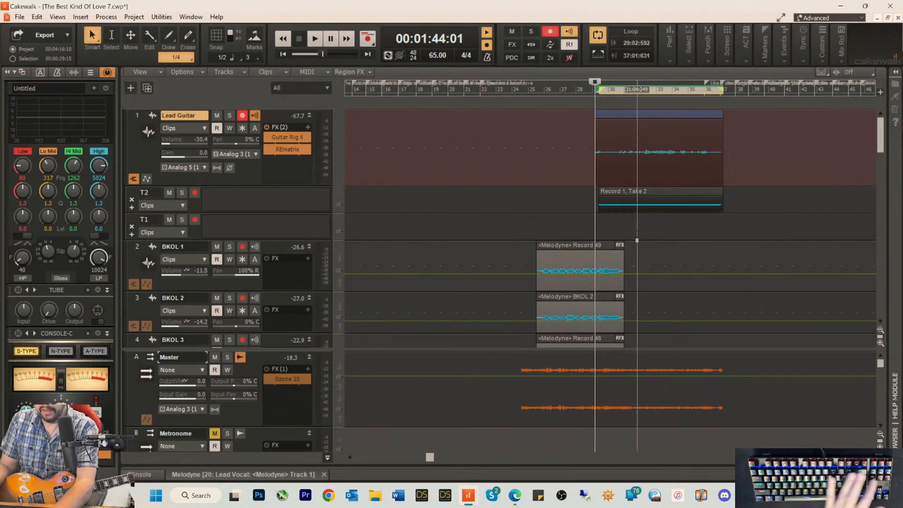
pyautogui.rightClick(631, 163)
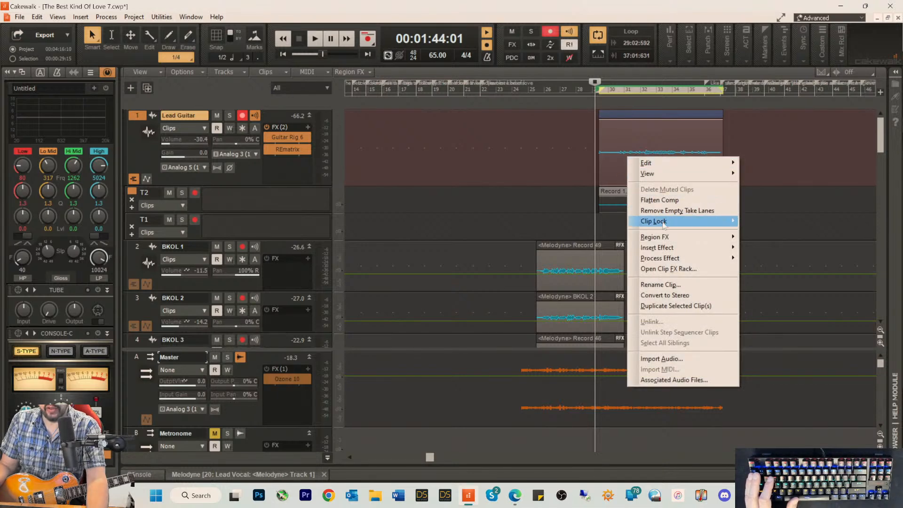
pyautogui.click(675, 211)
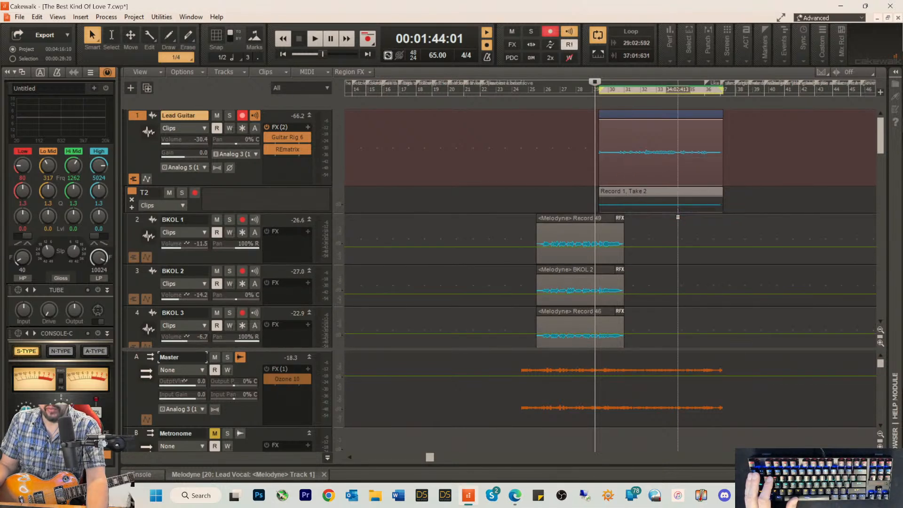
# Step: Trim the beginning of the Record 1, Take 2 clip and save the project
pyautogui.moveTo(602, 197); pyautogui.dragTo(607, 198)
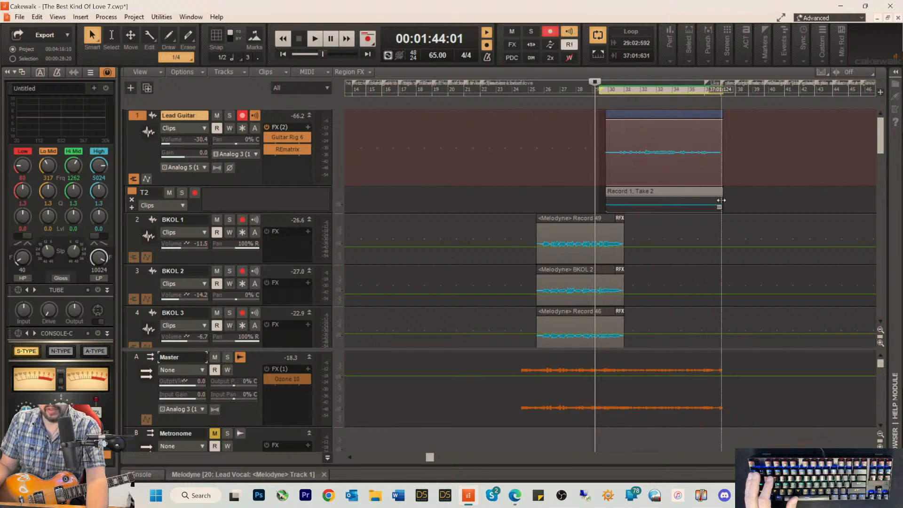
pyautogui.rightClick(622, 195)
pyautogui.click(493, 168)
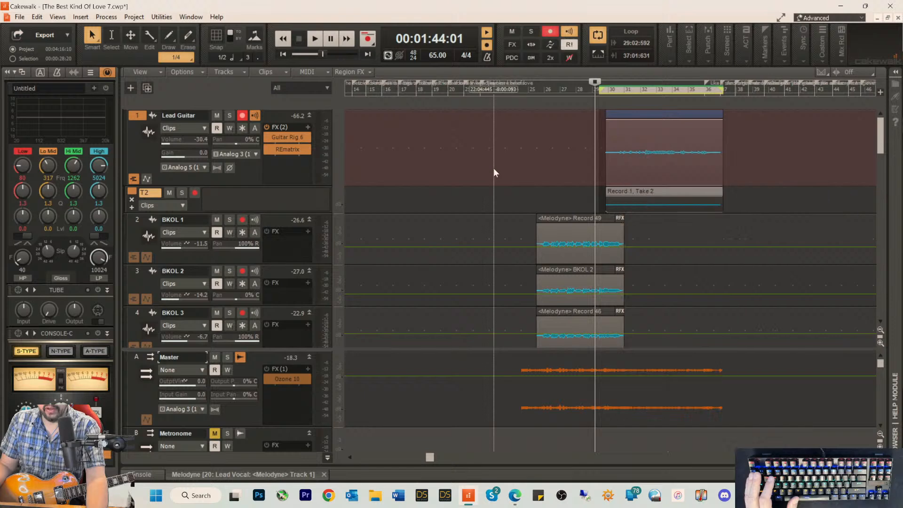
pyautogui.hotkey('ctrl', 's')
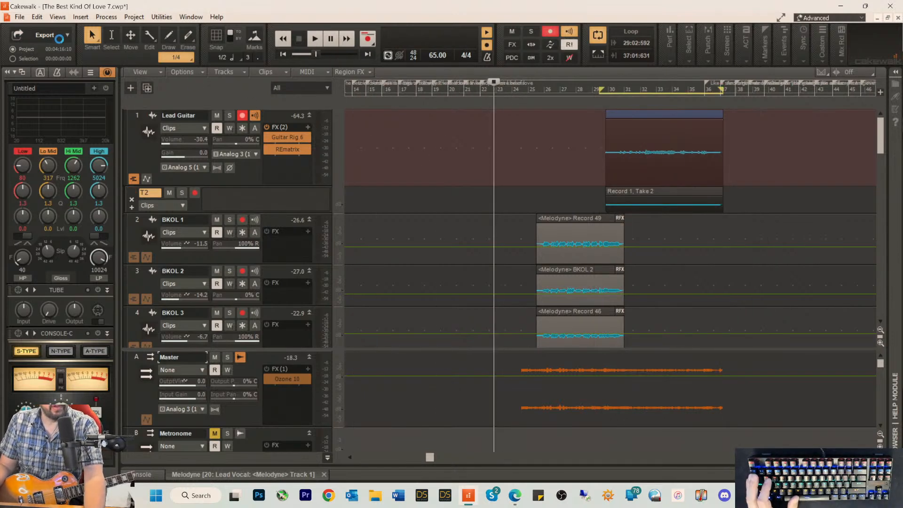
pyautogui.click(21, 19)
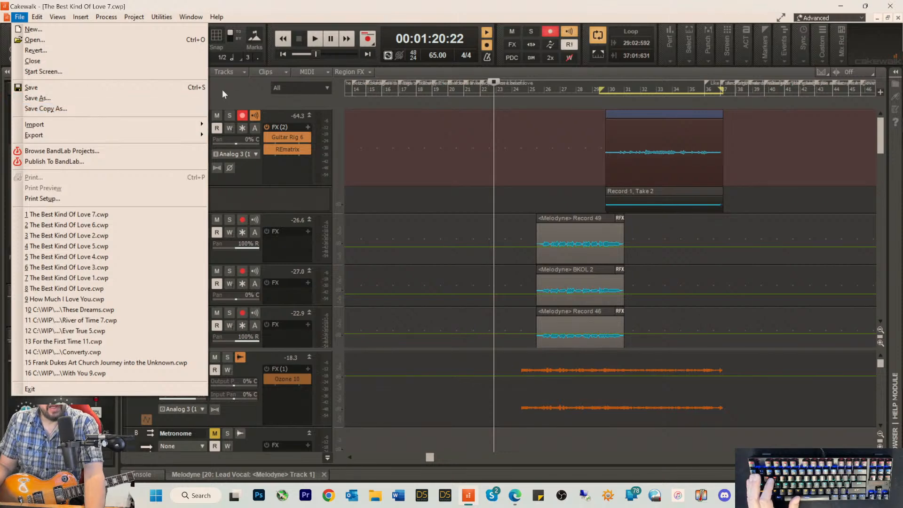
pyautogui.press('Escape')
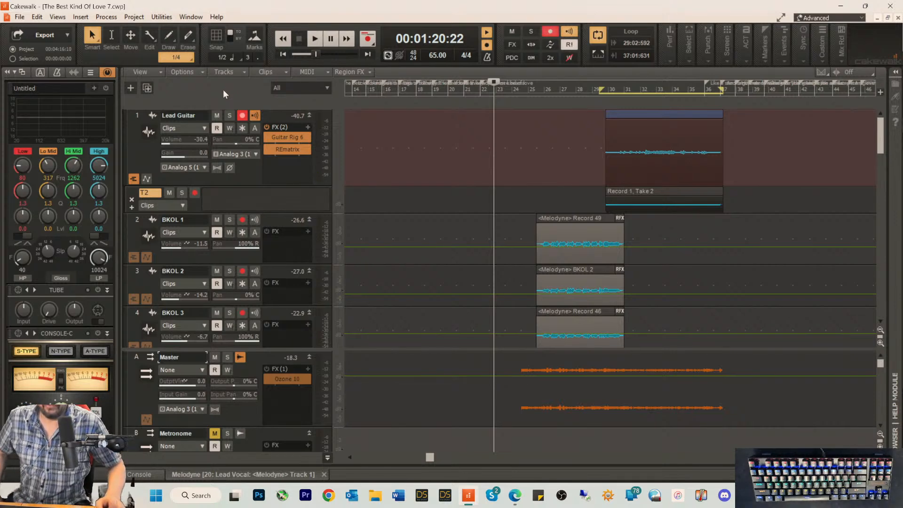
# Step: Play back the solo section from just before the loop to review the trimmed Lead Guitar take
pyautogui.click(593, 94)
pyautogui.press('space')
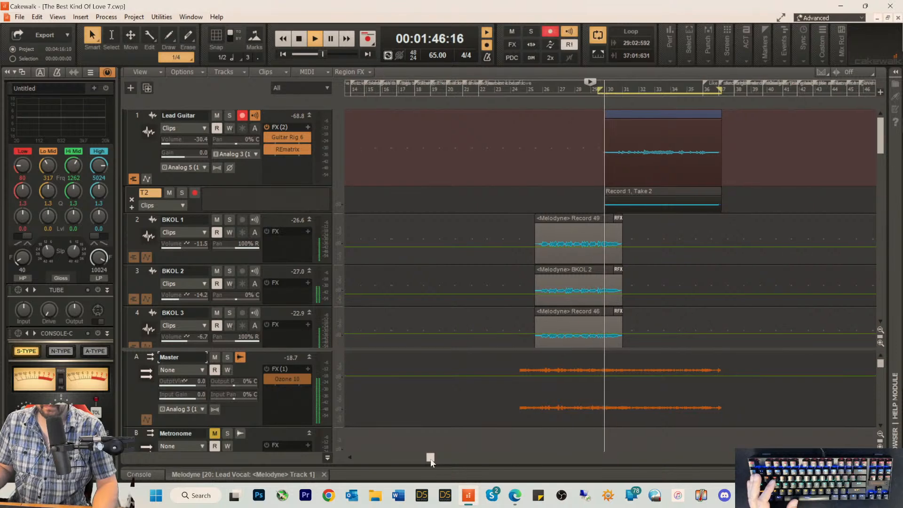
pyautogui.moveTo(429, 457); pyautogui.dragTo(463, 462)
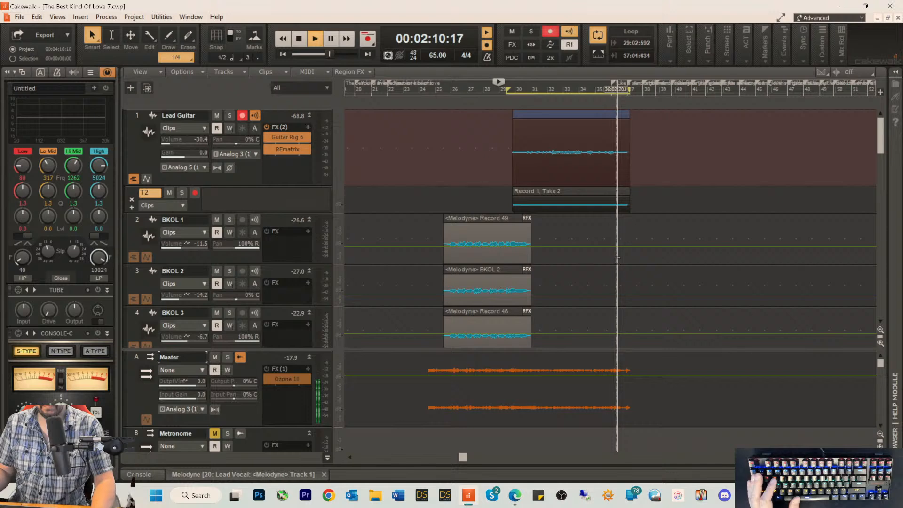
pyautogui.press('space')
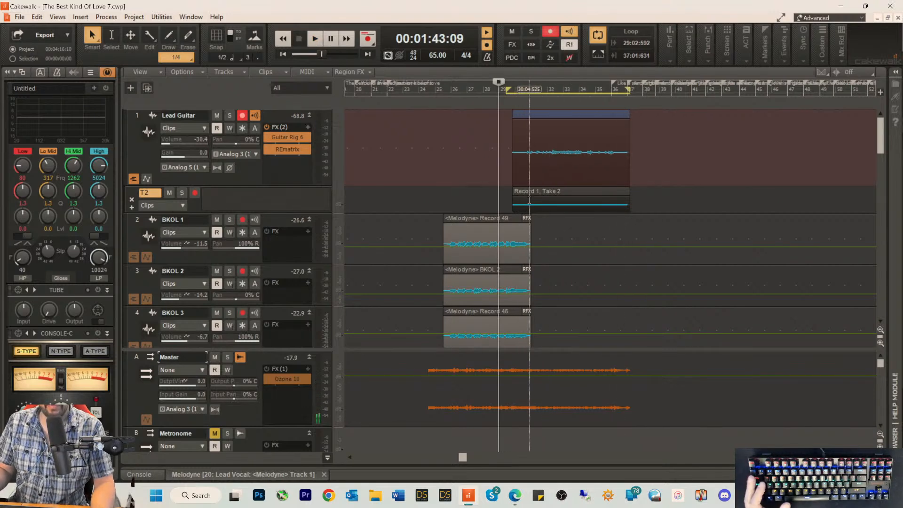
pyautogui.rightClick(530, 203)
pyautogui.click(467, 199)
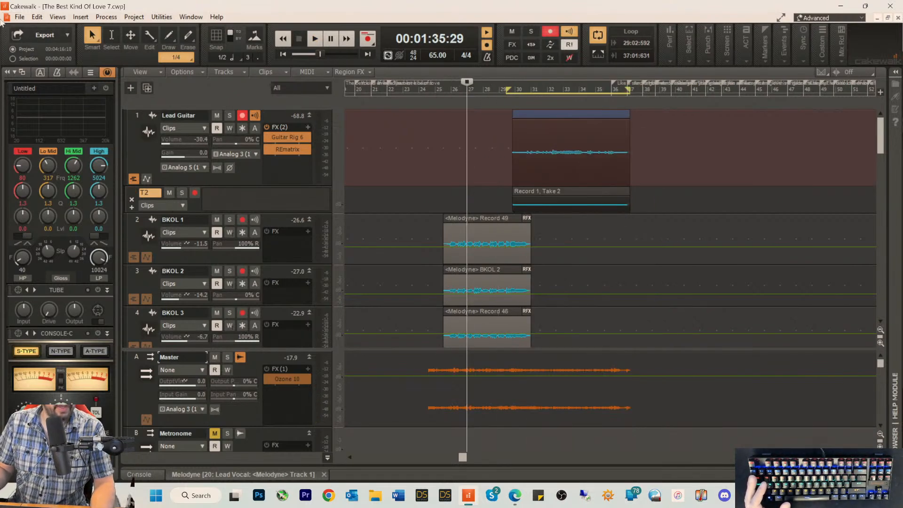
# Step: Save the project as a new version named The Best Kind Of Love 8.cwp
pyautogui.click(15, 18)
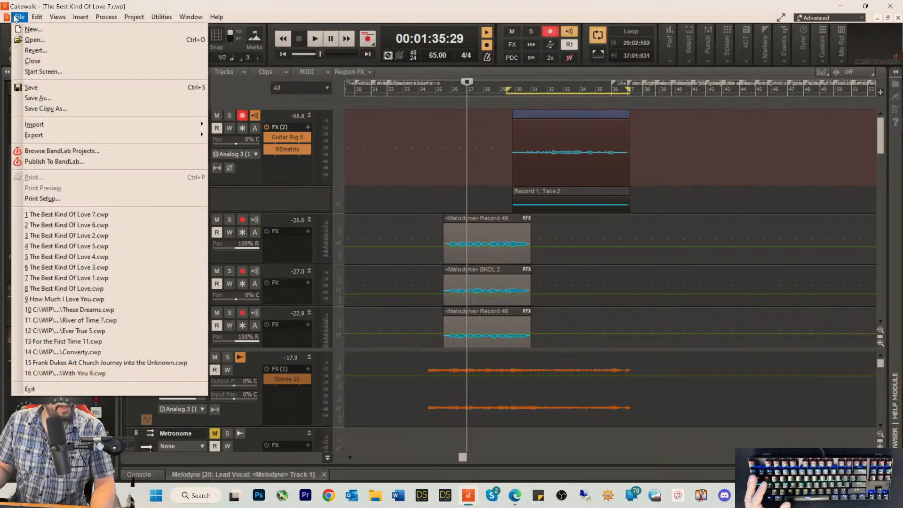
pyautogui.click(42, 98)
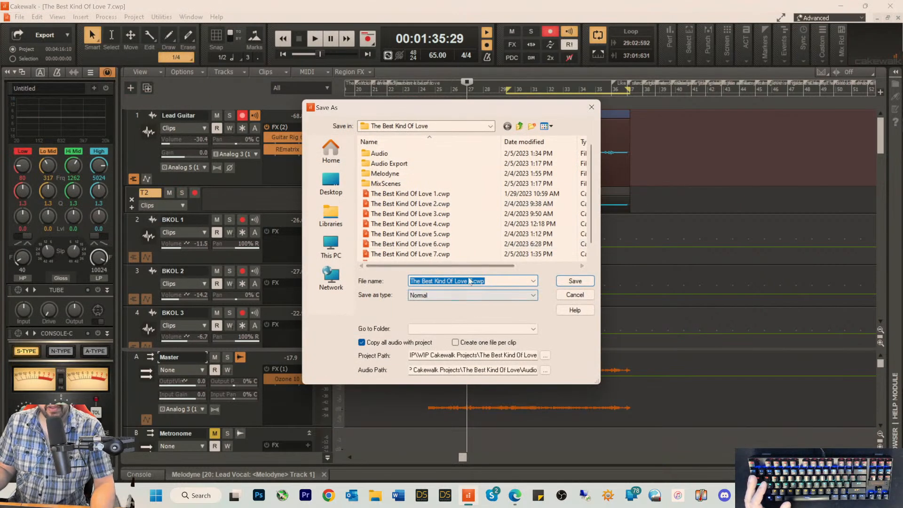
pyautogui.press('Delete')
pyautogui.write('8')
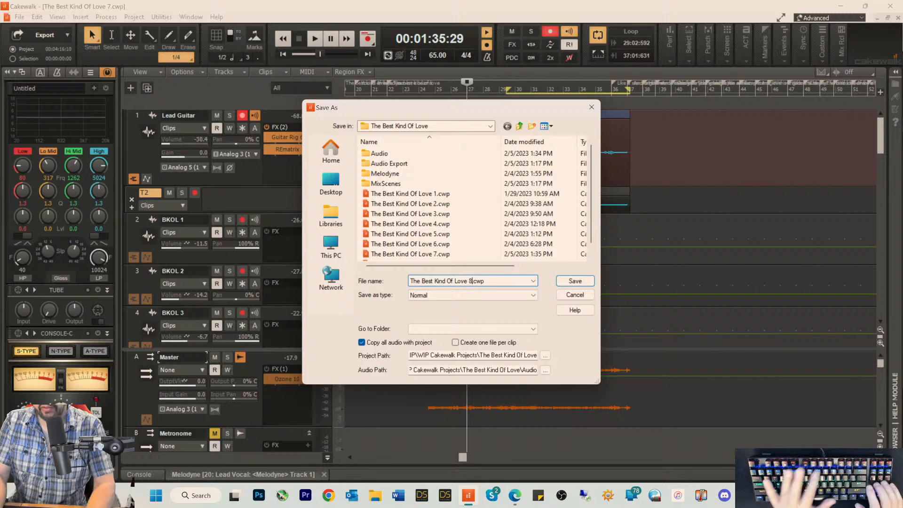
pyautogui.press('Return')
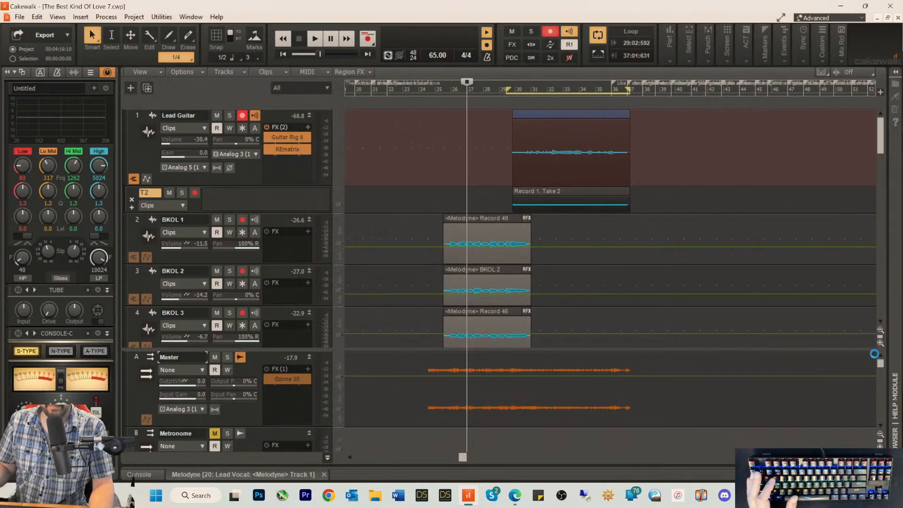
# Step: Set the playback position to 00:01:43:01 and increase the height of the Lead Guitar's T2 take lane
pyautogui.click(497, 94)
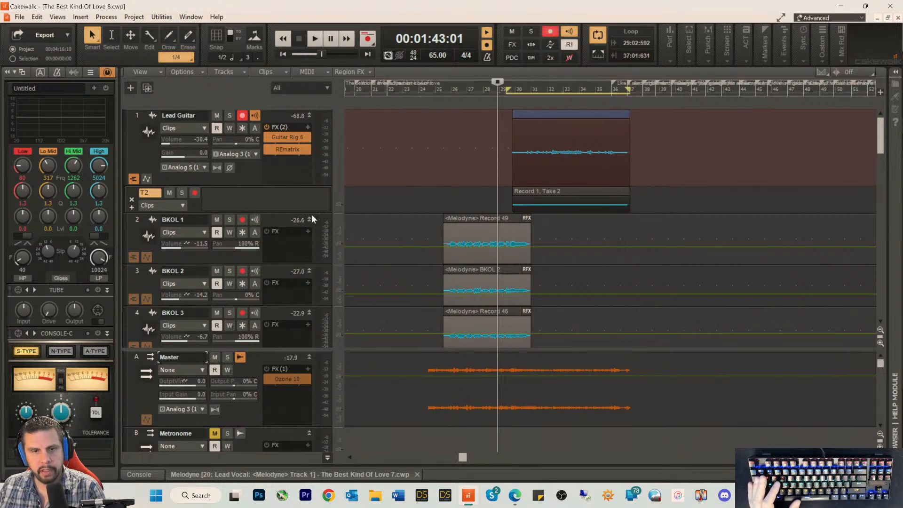
pyautogui.moveTo(321, 211); pyautogui.dragTo(321, 277)
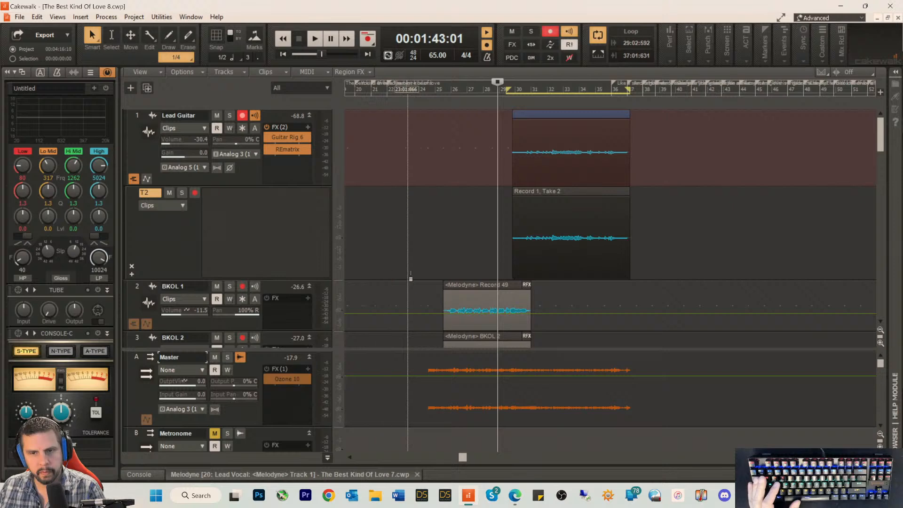
# Step: Open the Record 1, Take 2 clip on the Lead Guitar track in Melodyne as a Region FX
pyautogui.click(516, 252)
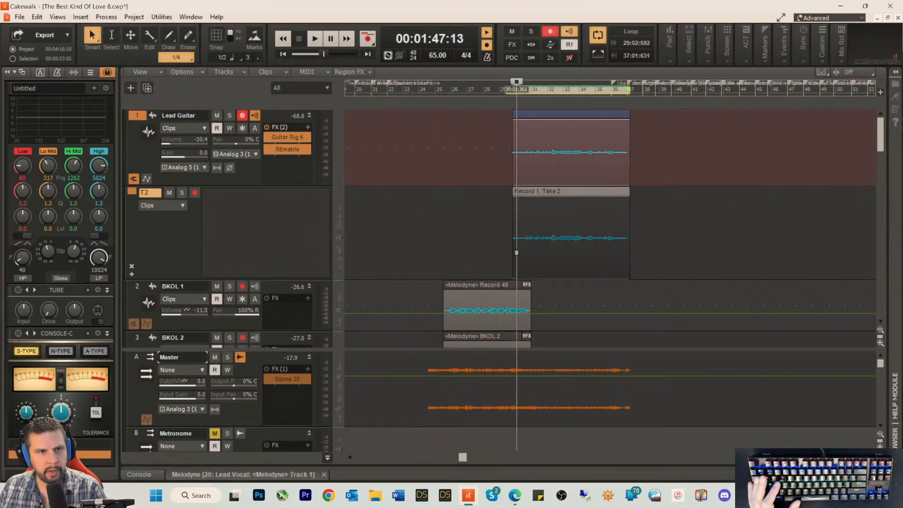
pyautogui.press('space')
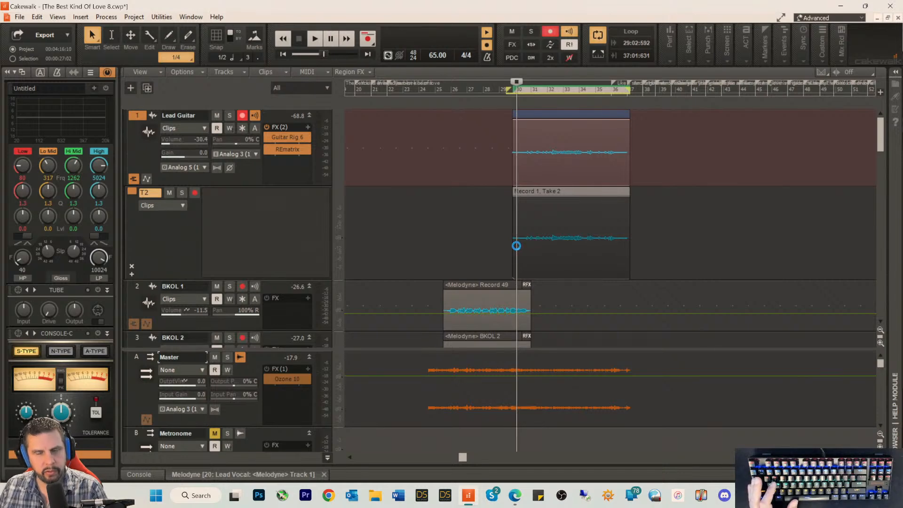
pyautogui.rightClick(519, 246)
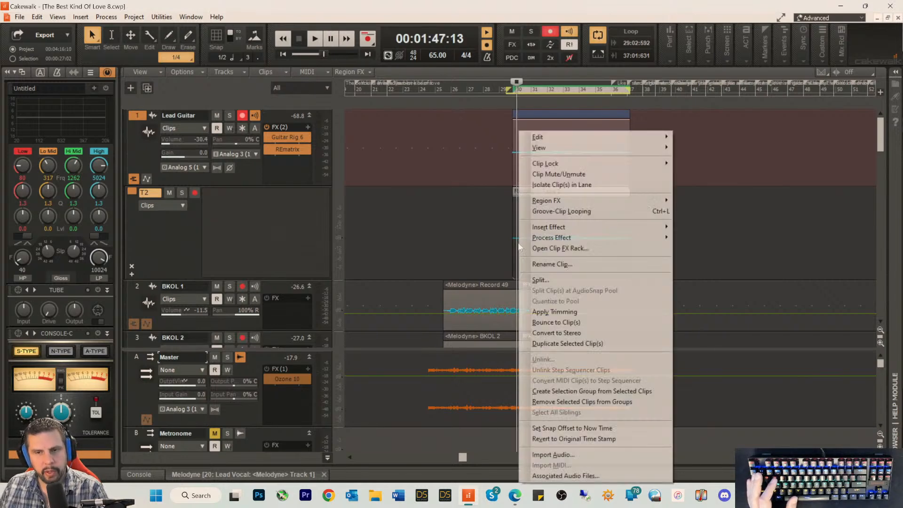
pyautogui.moveTo(553, 238)
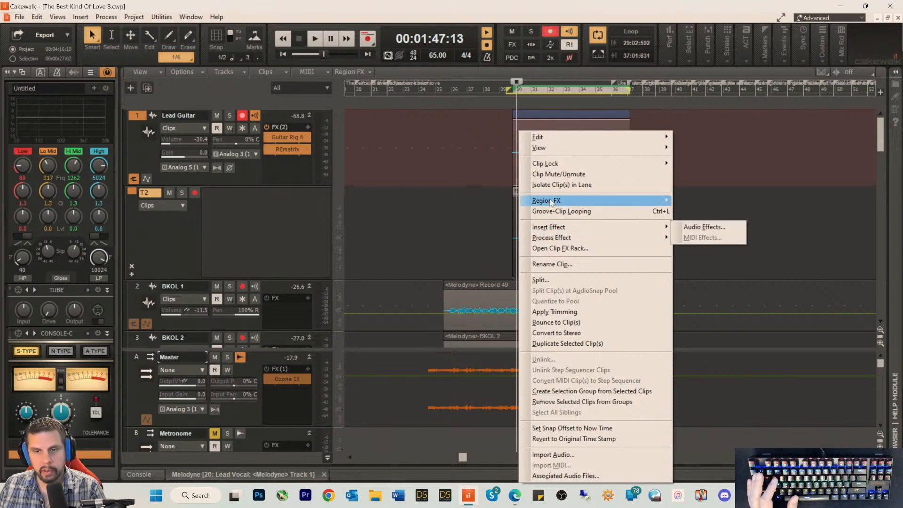
pyautogui.moveTo(614, 203)
pyautogui.moveTo(725, 220)
pyautogui.click(766, 216)
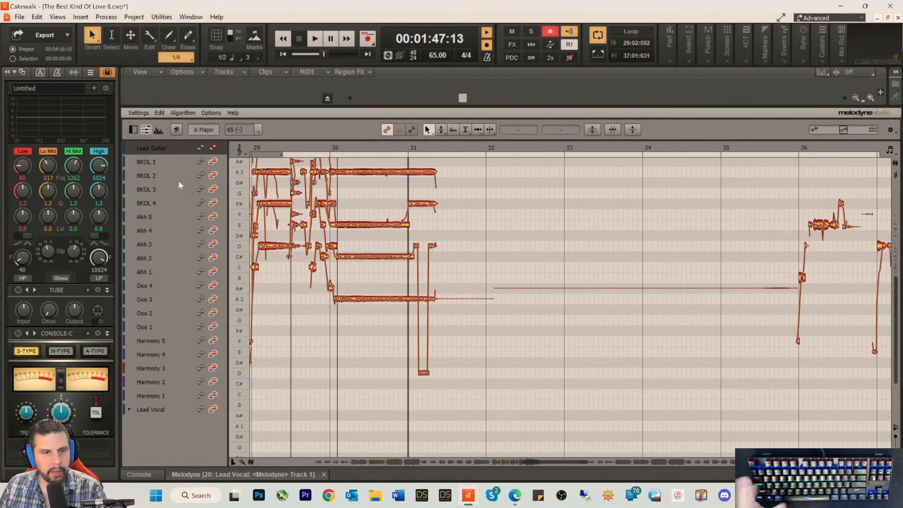
# Step: Make only the Lead Guitar track's notes editable in the Melodyne editor and play them back from bar 32
pyautogui.click(212, 162)
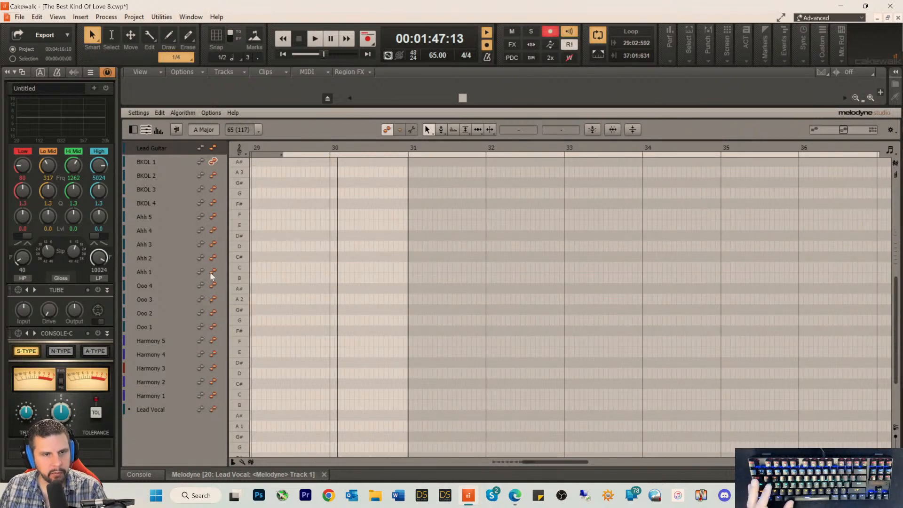
pyautogui.click(212, 148)
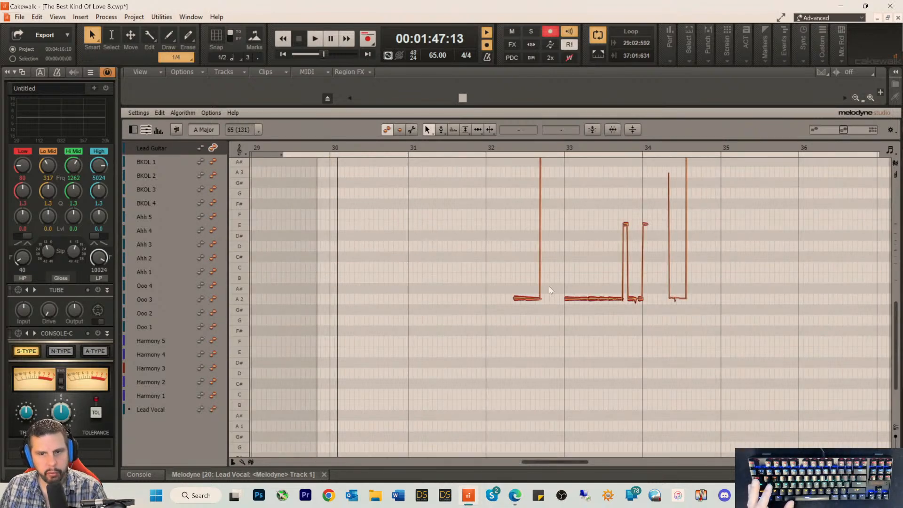
pyautogui.scroll(5, 546, 289)
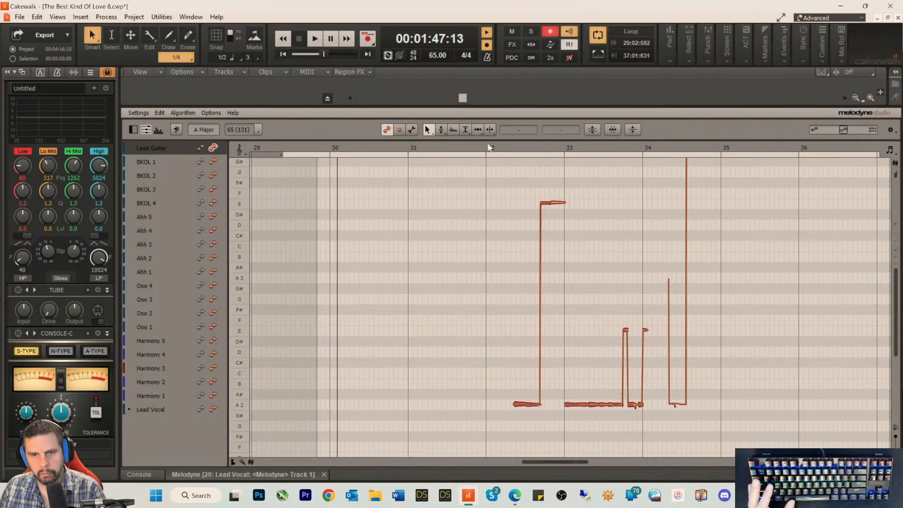
pyautogui.click(489, 147)
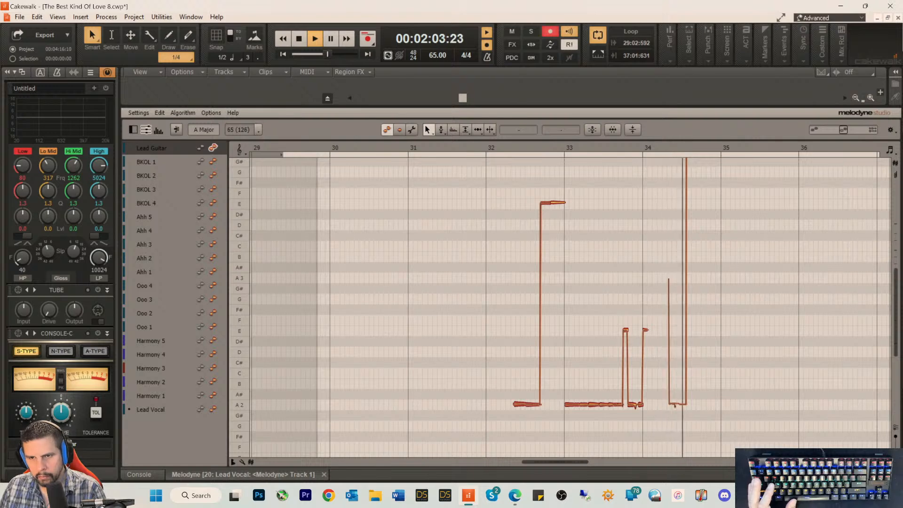
pyautogui.press('space')
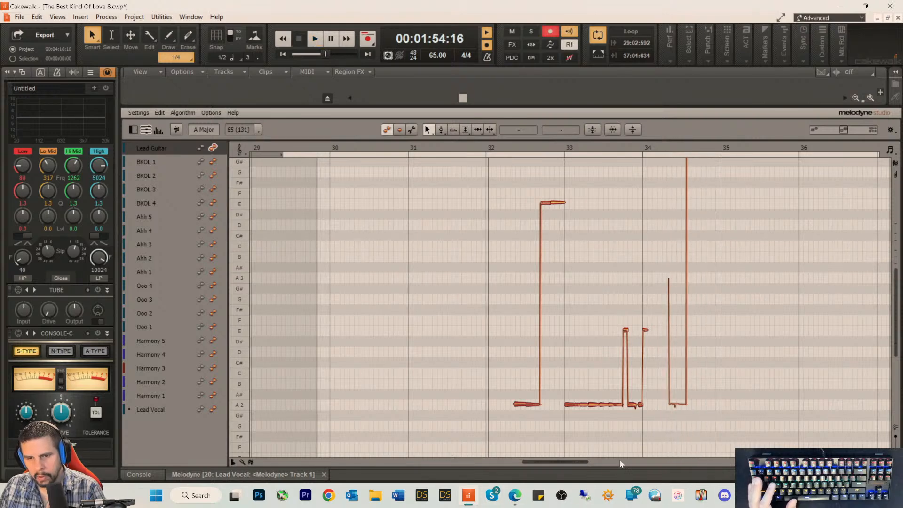
# Step: Use Melodyne's timing tool to align the Lead Guitar's B note at bar 31 with the bar line, checking it with playback
pyautogui.moveTo(584, 459); pyautogui.dragTo(553, 463)
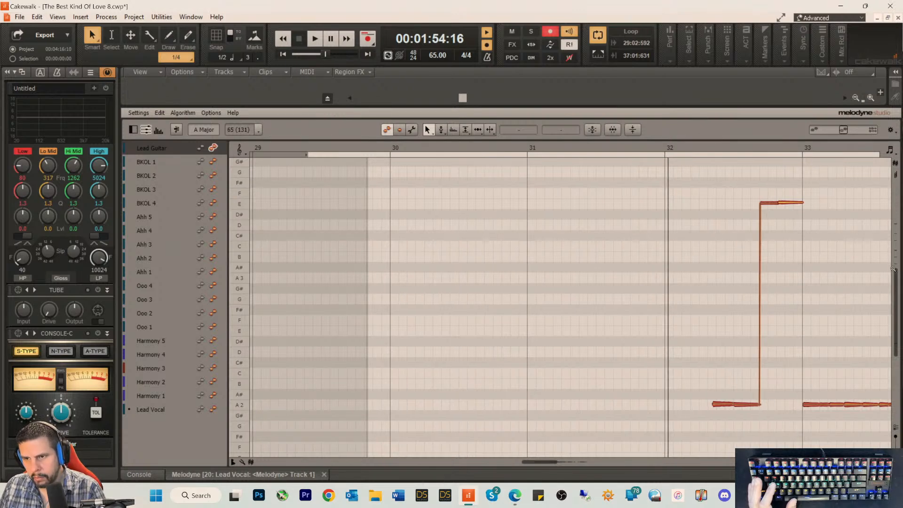
pyautogui.moveTo(892, 269); pyautogui.dragTo(893, 238)
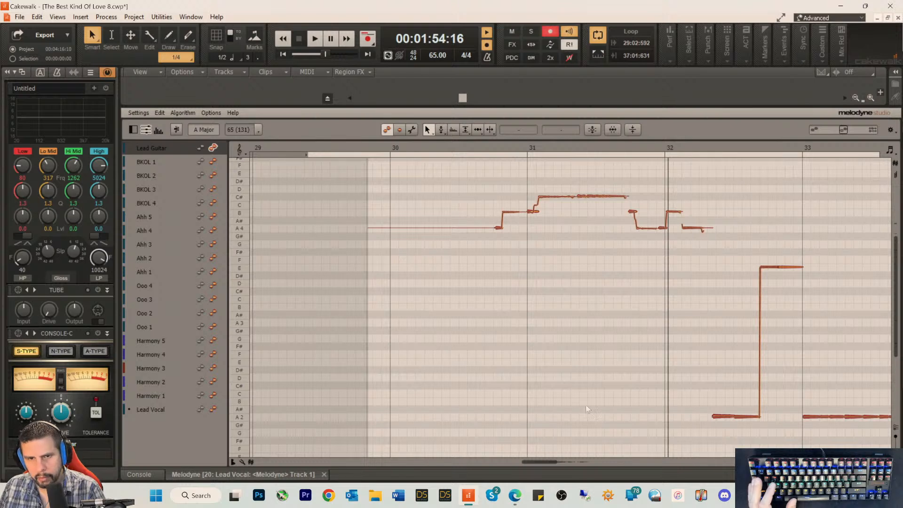
pyautogui.moveTo(553, 462); pyautogui.dragTo(535, 467)
pyautogui.moveTo(525, 463); pyautogui.dragTo(537, 460)
pyautogui.rightClick(386, 222)
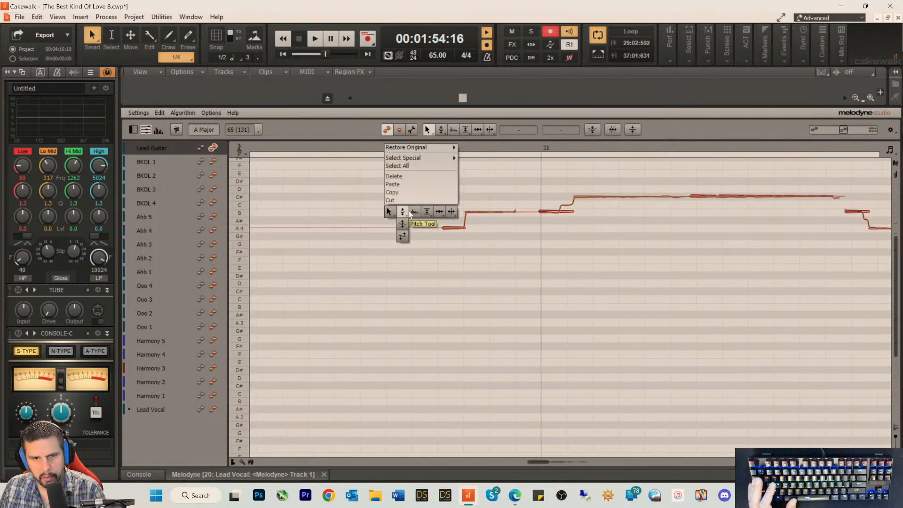
pyautogui.click(435, 211)
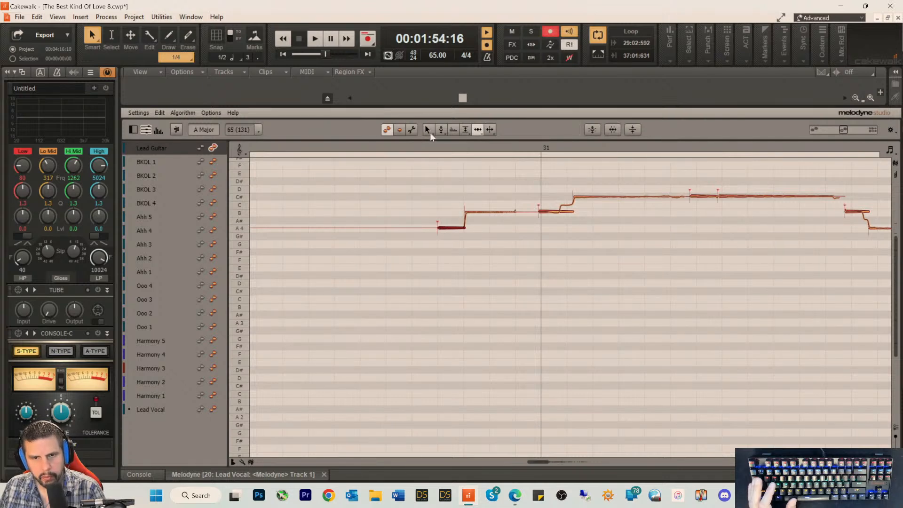
pyautogui.click(411, 148)
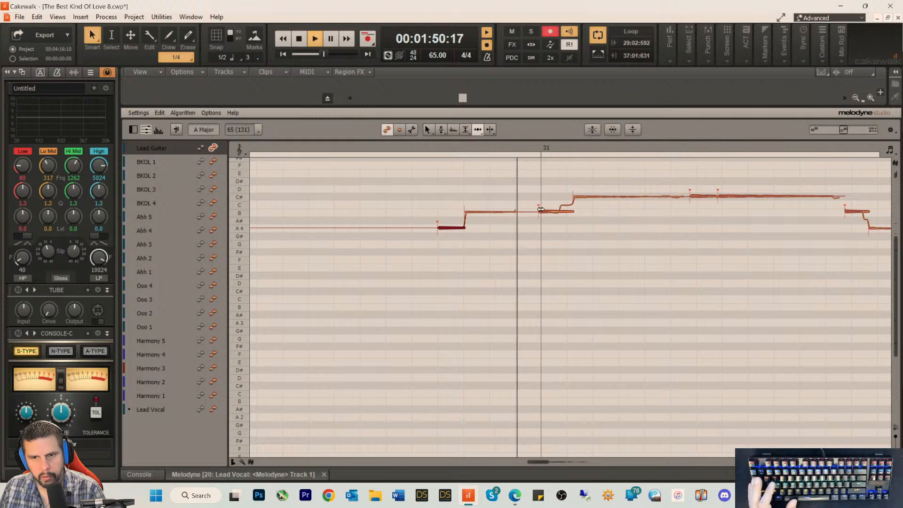
pyautogui.press('space')
pyautogui.press('space')
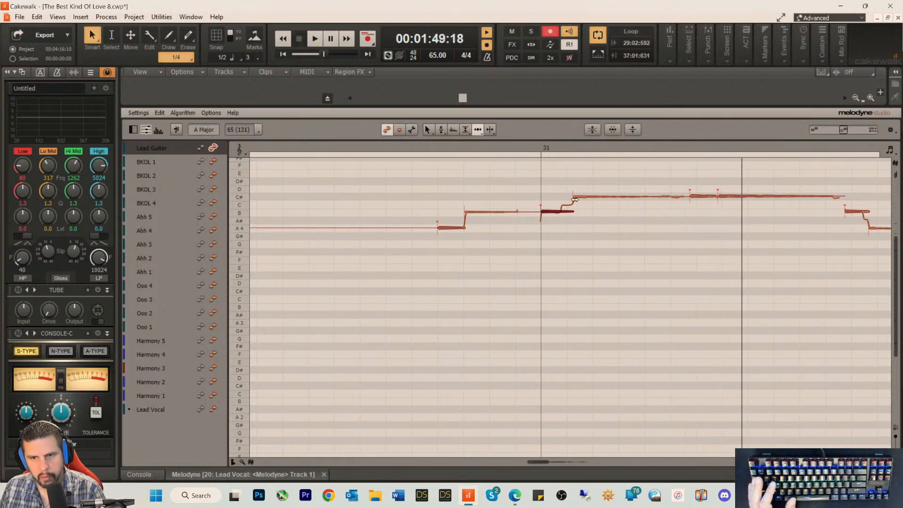
# Step: Shift the first C# note after bar 31 slightly earlier and the two following C# notes slightly later, auditioning the changes
pyautogui.moveTo(582, 198); pyautogui.dragTo(576, 199)
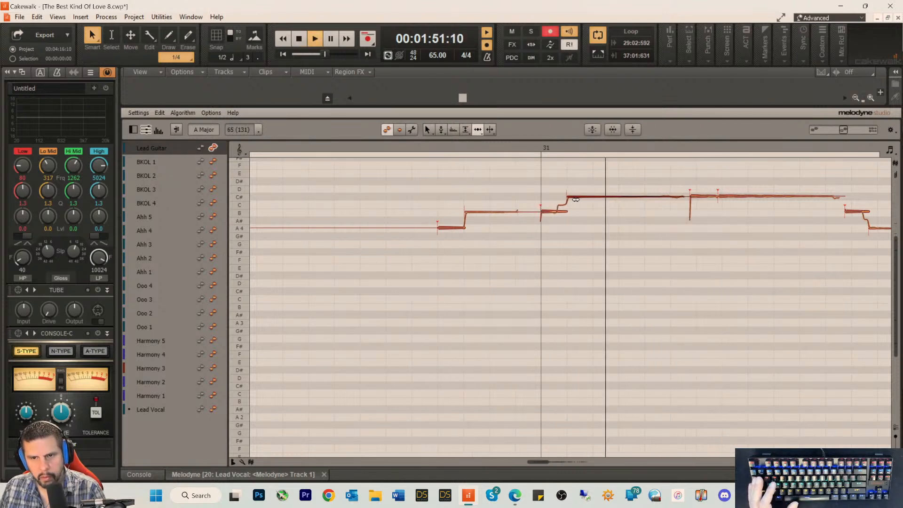
pyautogui.press('space')
pyautogui.press('space')
pyautogui.moveTo(695, 199); pyautogui.dragTo(700, 196)
pyautogui.click(728, 197)
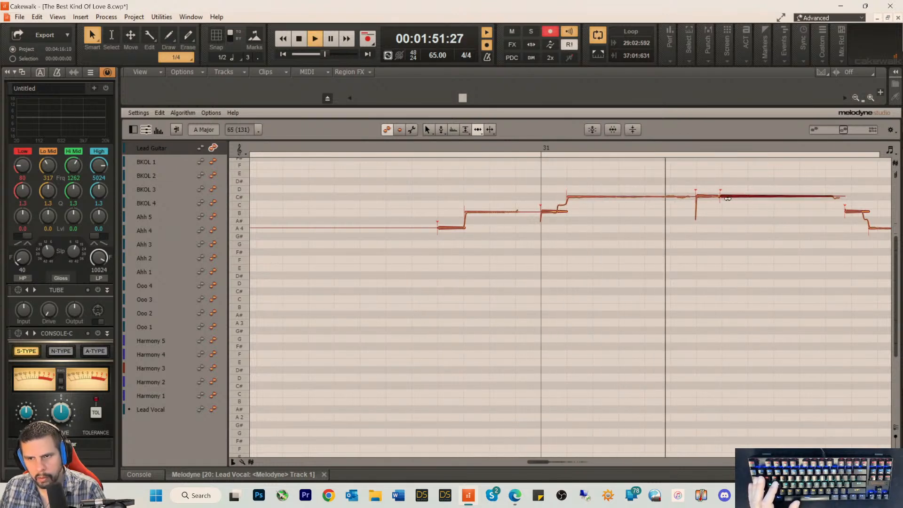
pyautogui.press('space')
pyautogui.press('space')
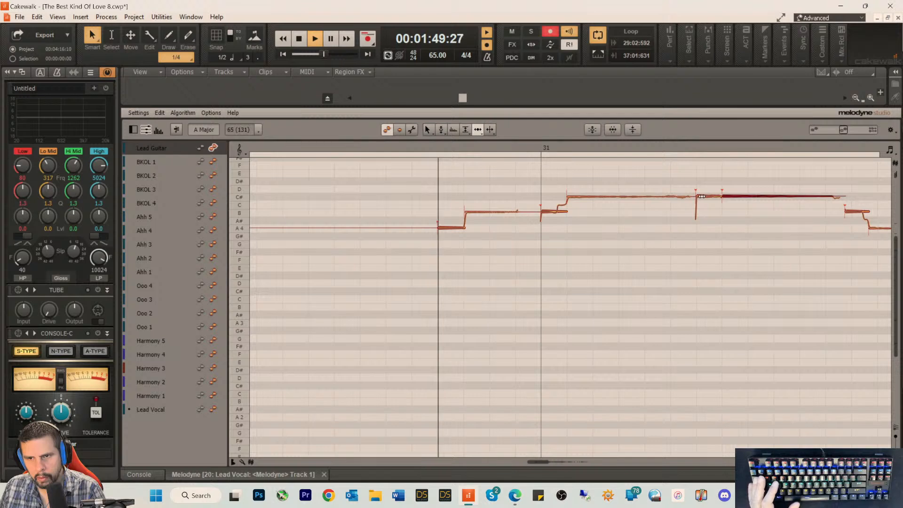
pyautogui.click(701, 197)
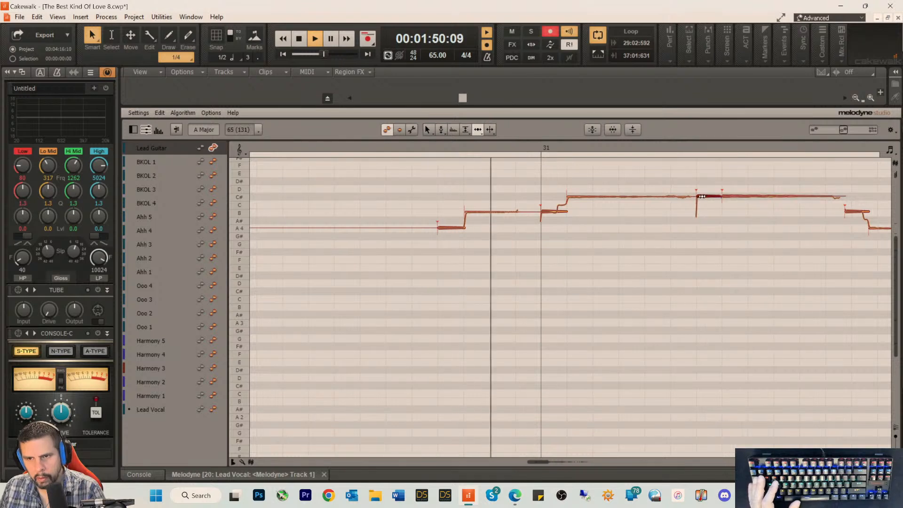
# Step: Move the B note after the held C# and the following A4 note slightly later
pyautogui.click(847, 211)
pyautogui.moveTo(846, 211); pyautogui.dragTo(853, 211)
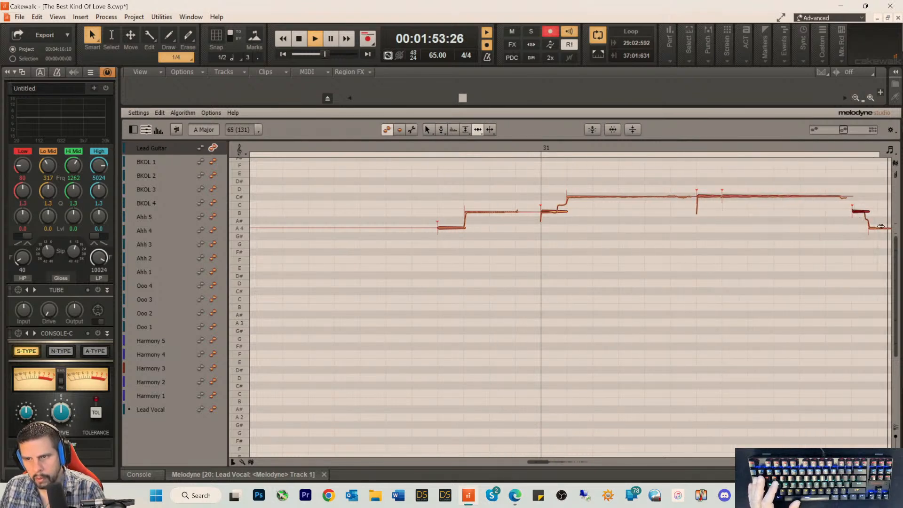
pyautogui.press('space')
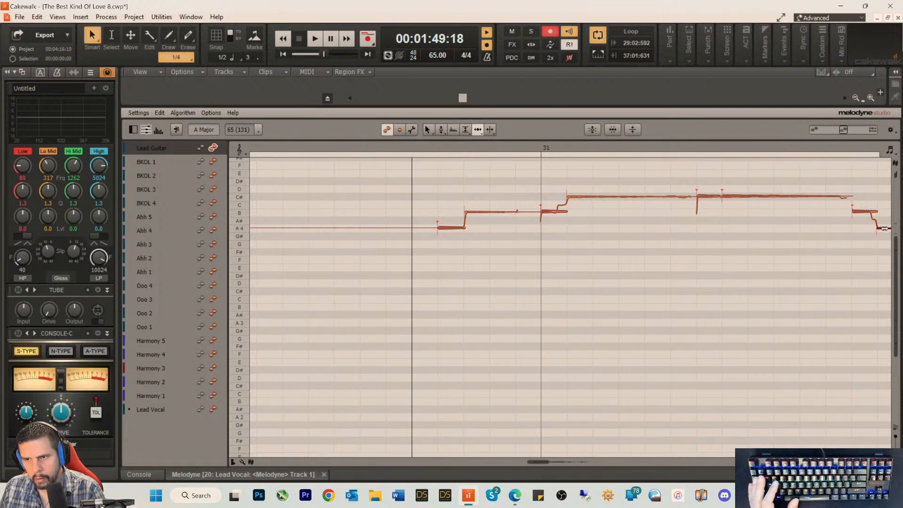
# Step: Move the short A4 note before bar 32 slightly earlier, align the B note with the bar 32 line, and audition the phrase
pyautogui.press('space')
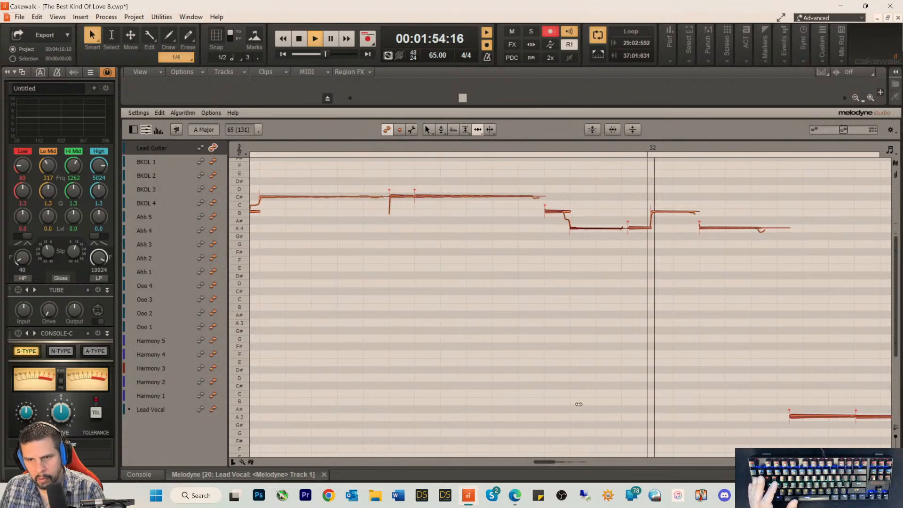
pyautogui.press('space')
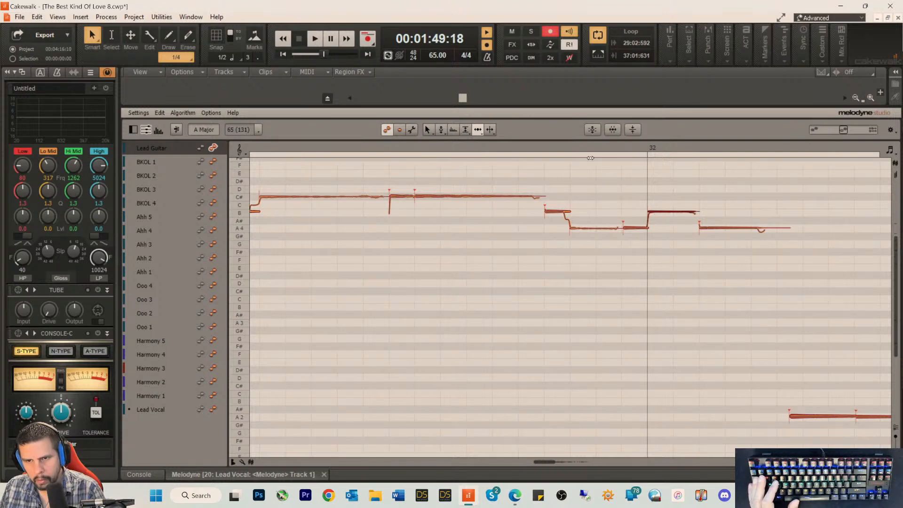
pyautogui.press('space')
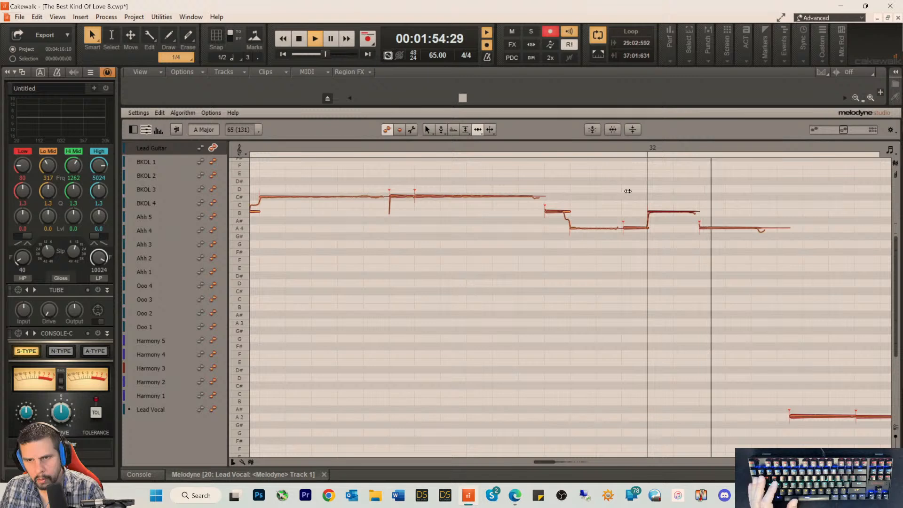
pyautogui.press('space')
pyautogui.press('space')
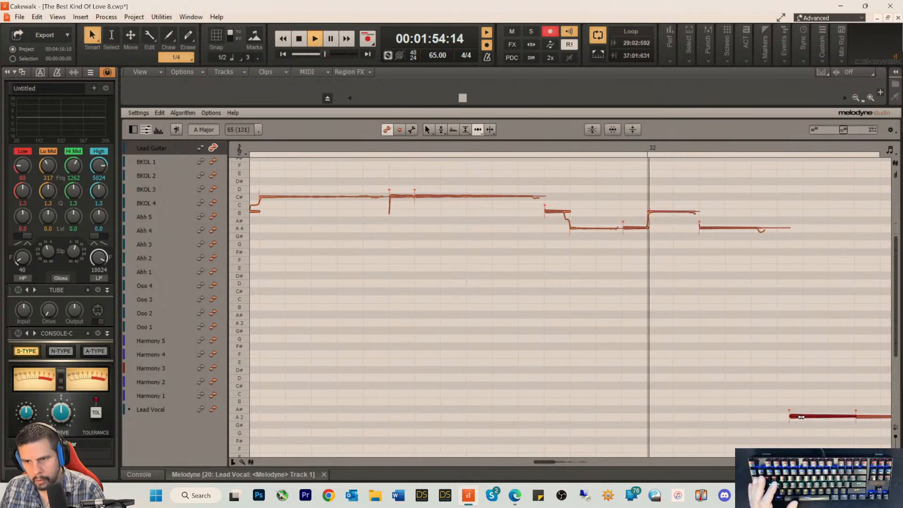
# Step: Delay the starts of the first two A2 notes after bar 32, checking their timing with playback
pyautogui.moveTo(800, 417)
pyautogui.mouseDown()
pyautogui.moveTo(791, 418)
pyautogui.moveTo(817, 416)
pyautogui.mouseUp()
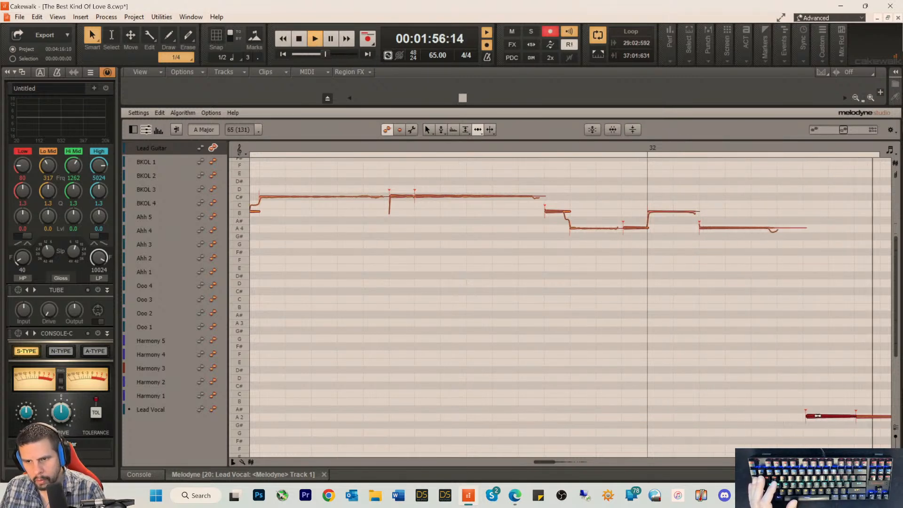
pyautogui.press('space')
pyautogui.press('space')
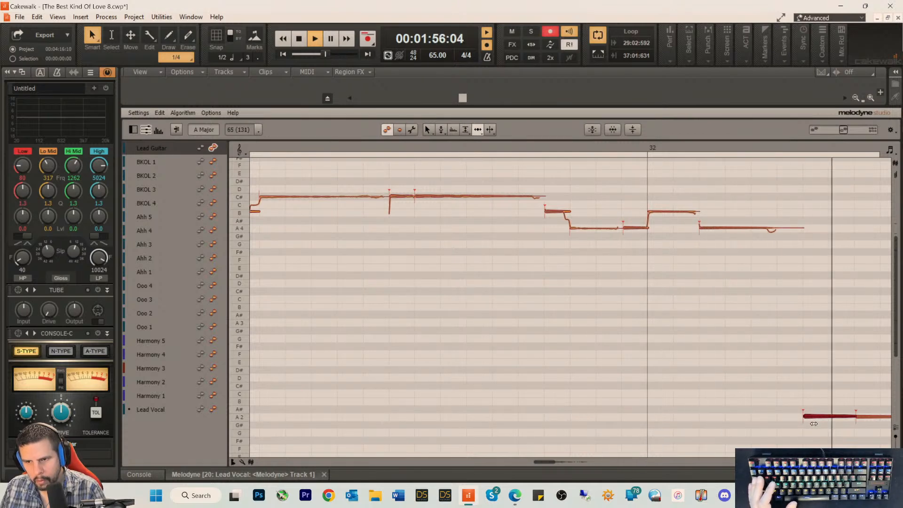
pyautogui.moveTo(549, 462); pyautogui.dragTo(551, 461)
pyautogui.press('space')
pyautogui.press('space')
pyautogui.moveTo(652, 417); pyautogui.dragTo(675, 417)
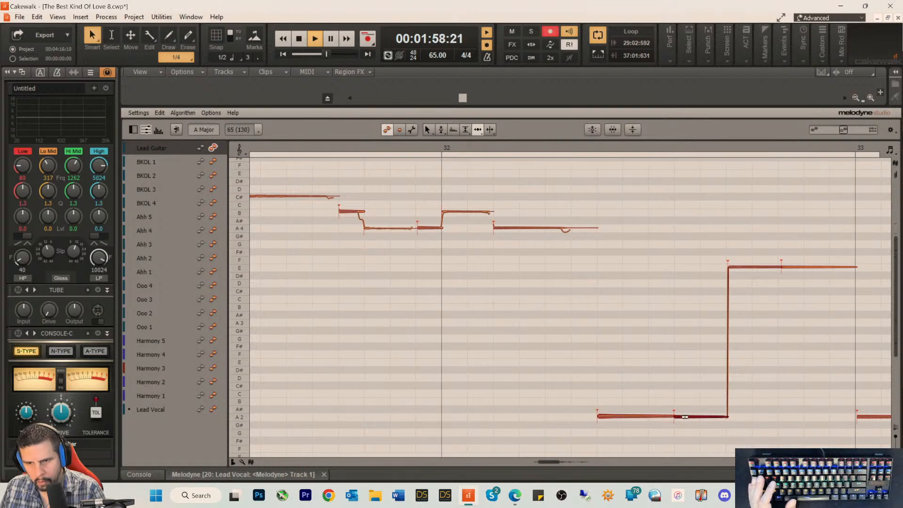
# Step: Shift the second E note before bar 33 slightly earlier and tighten the A2 note at the bar 33 line
pyautogui.press('space')
pyautogui.press('space')
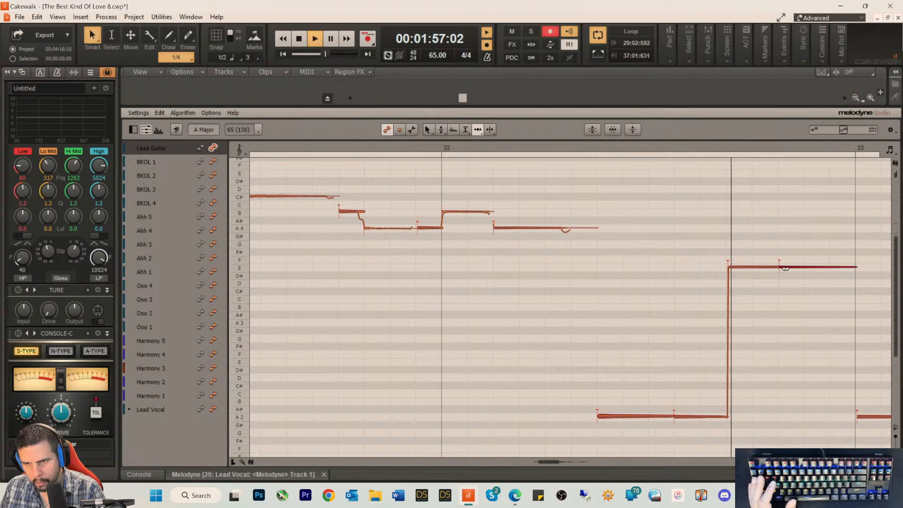
pyautogui.press('space')
pyautogui.press('space')
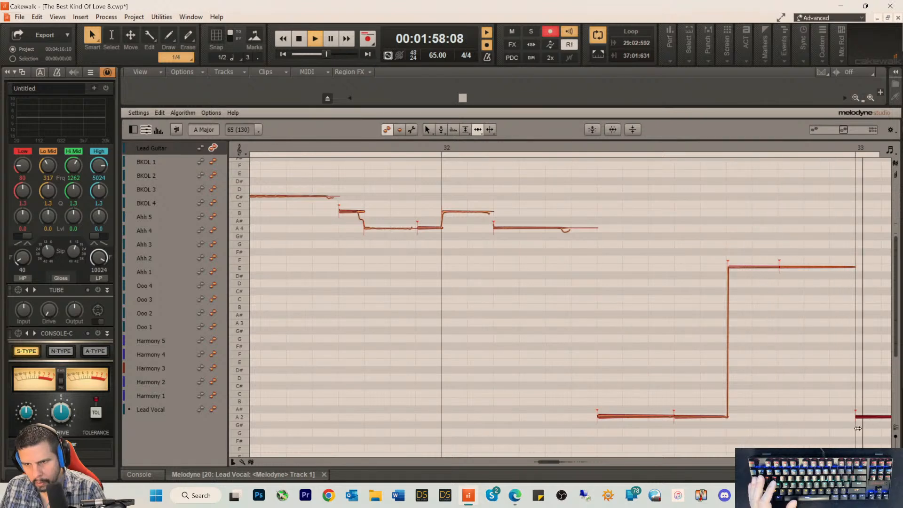
pyautogui.press('space')
# Step: Tighten the A2 notes after the bar 33 line, starting the second and fourth slightly earlier and the third slightly later, using playback
pyautogui.moveTo(549, 462); pyautogui.dragTo(554, 461)
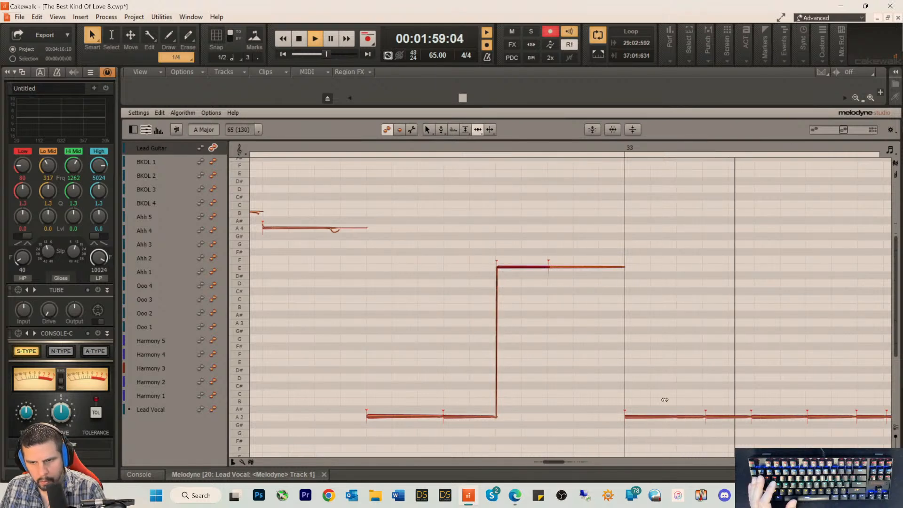
pyautogui.press('space')
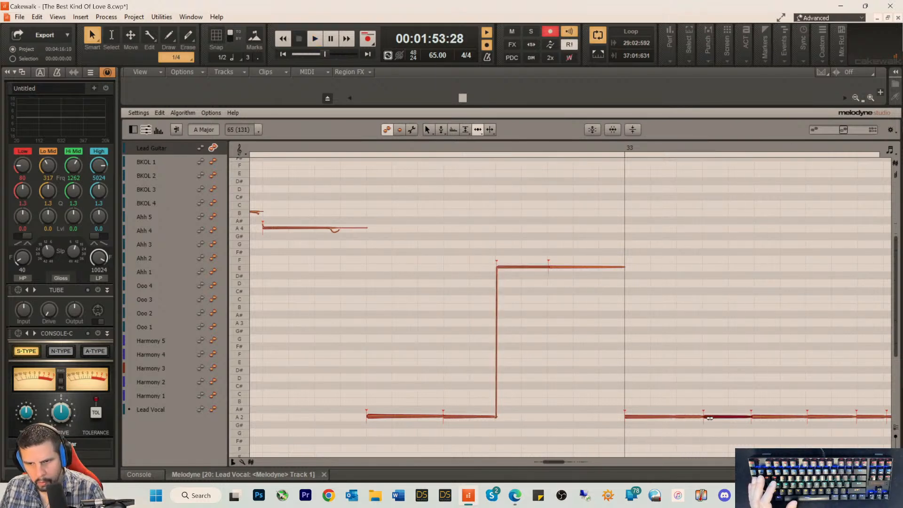
pyautogui.press('space')
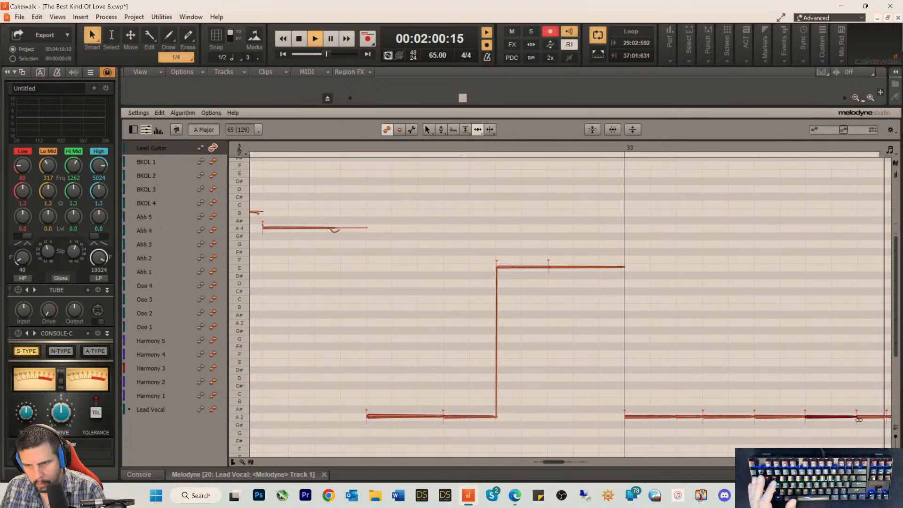
pyautogui.press('space')
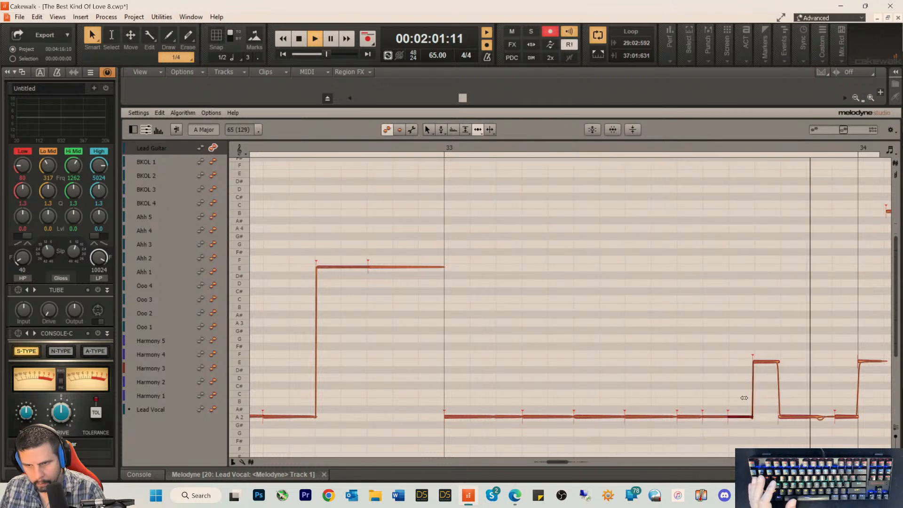
# Step: Shift the short E note before bar 34 slightly later and start the last A2 note before bar 34 slightly earlier
pyautogui.press('space')
pyautogui.press('space')
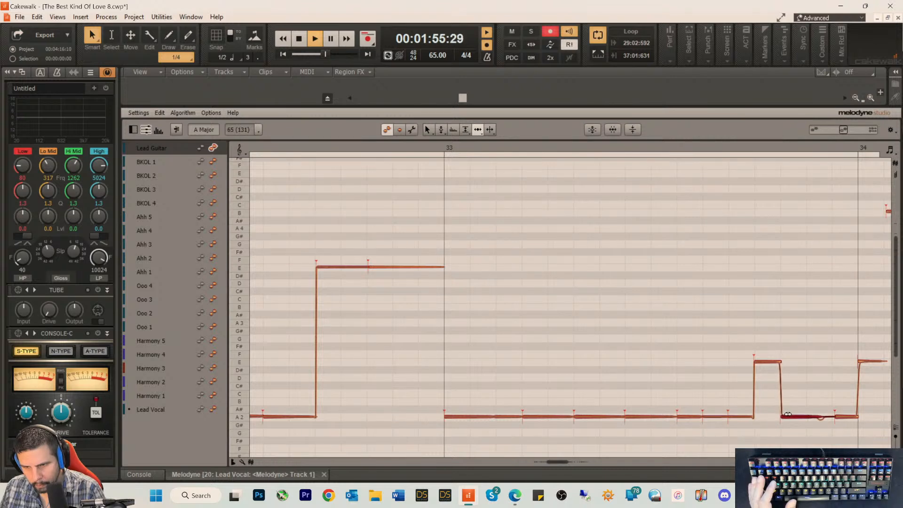
pyautogui.moveTo(841, 417); pyautogui.dragTo(839, 417)
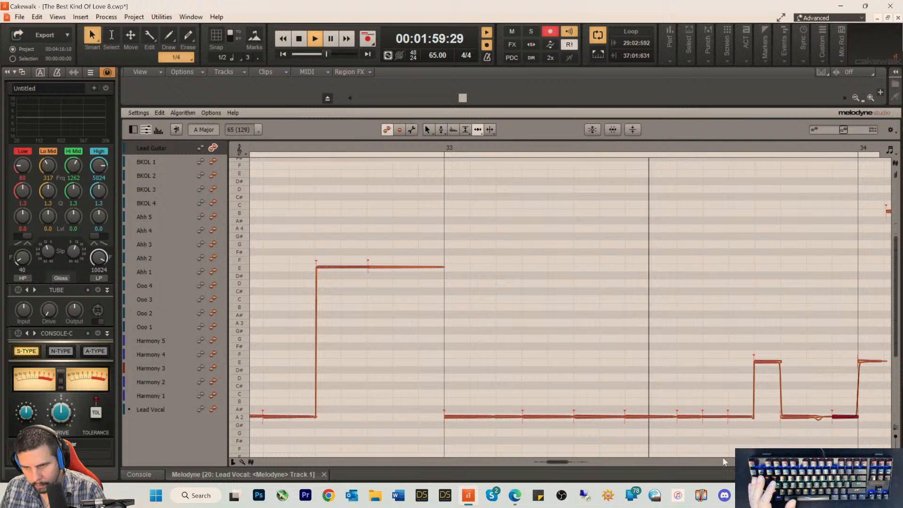
# Step: Start the B note and following C# note after the bar 34 line slightly earlier, checking their timing with playback
pyautogui.moveTo(557, 463); pyautogui.dragTo(564, 462)
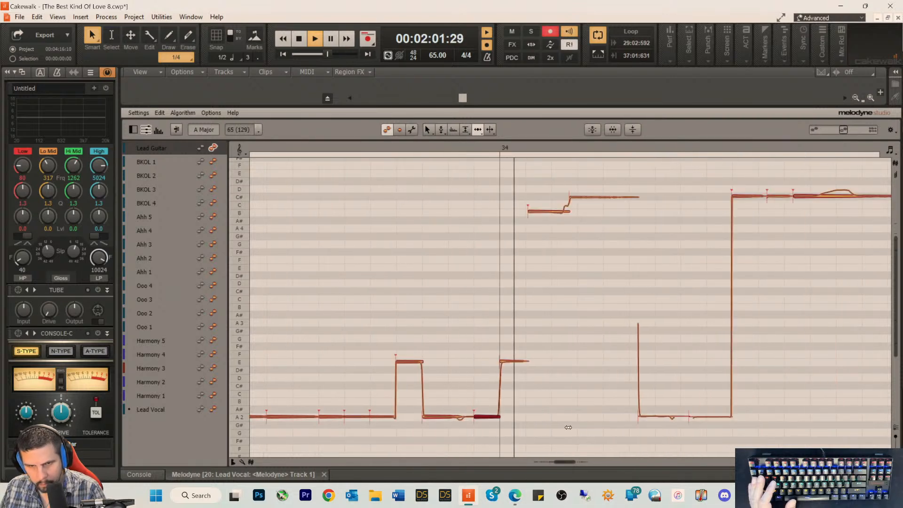
pyautogui.press('space')
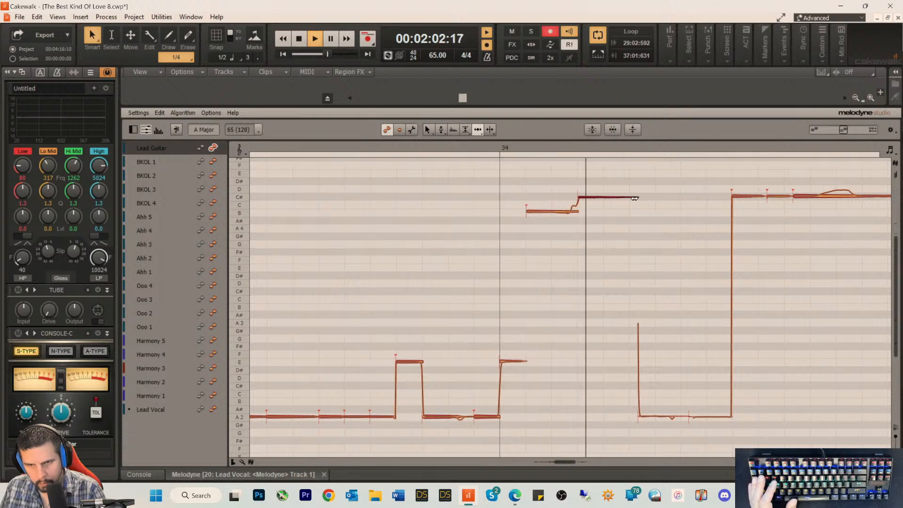
pyautogui.press('space')
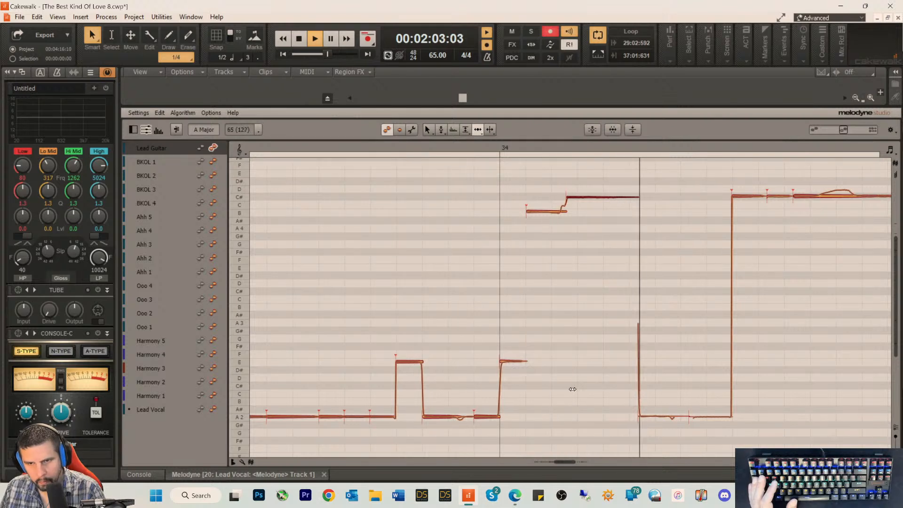
pyautogui.press('space')
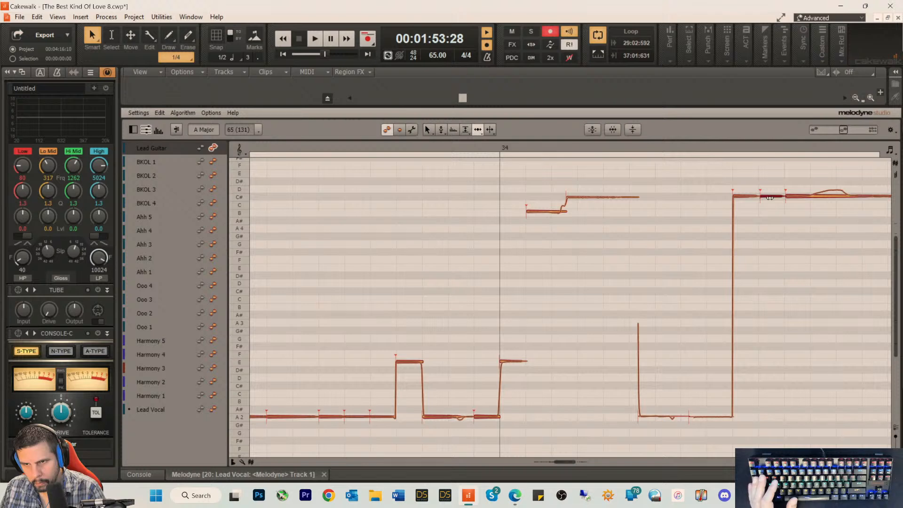
# Step: Tighten the starts of the repeated C# notes before bar 35, auditioning them from just before the first one
pyautogui.click(711, 148)
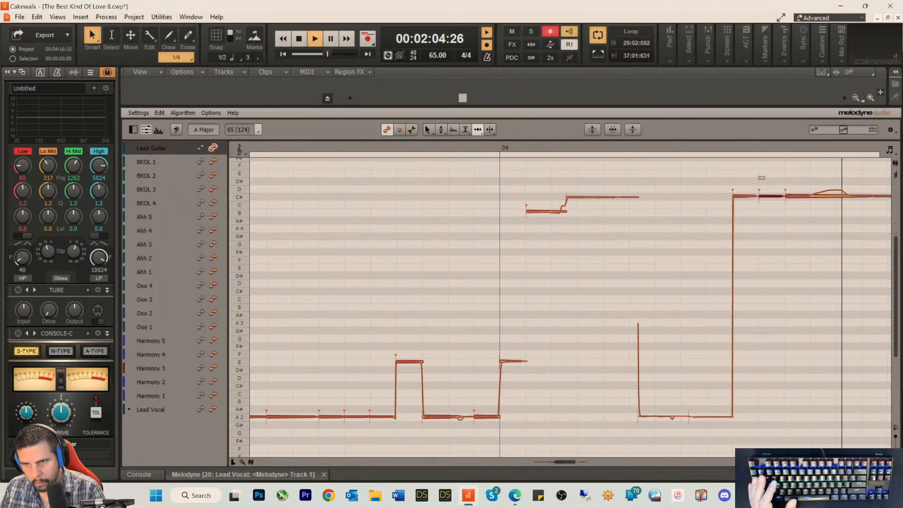
pyautogui.press('space')
pyautogui.click(792, 194)
pyautogui.press('space')
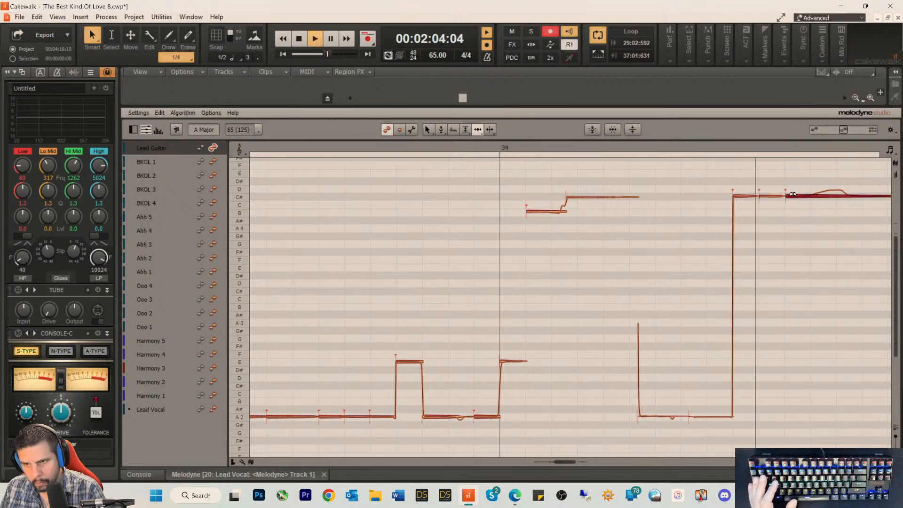
pyautogui.press('space')
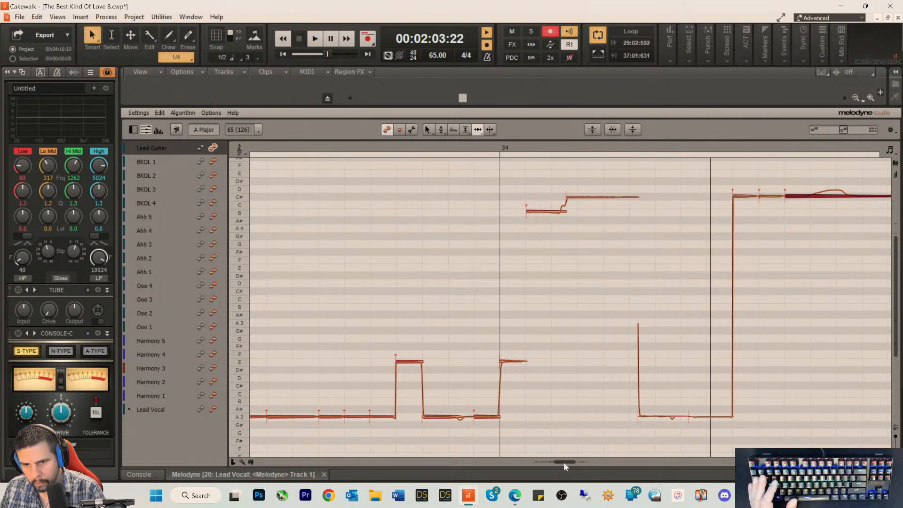
# Step: Separate the tail of the held C# note after the bar 35 line with the Note Separation tool, and resume time editing
pyautogui.moveTo(563, 462); pyautogui.dragTo(565, 461)
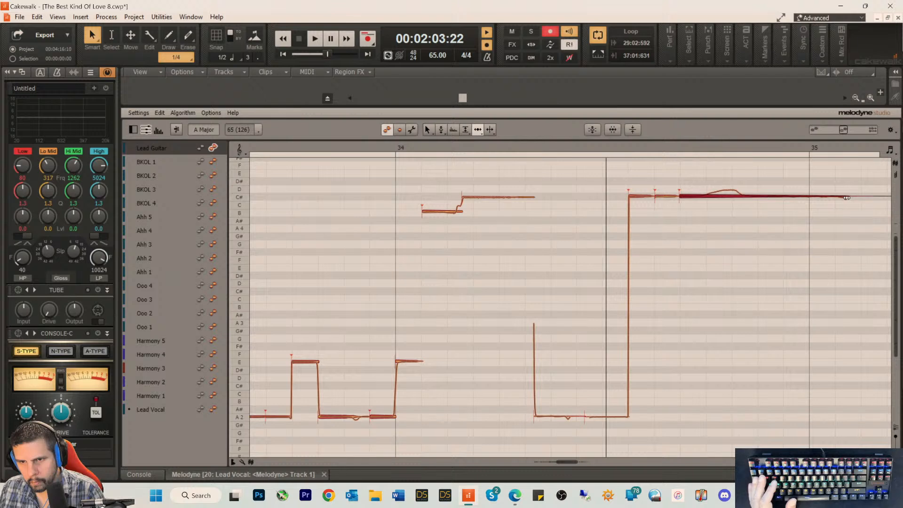
pyautogui.rightClick(857, 217)
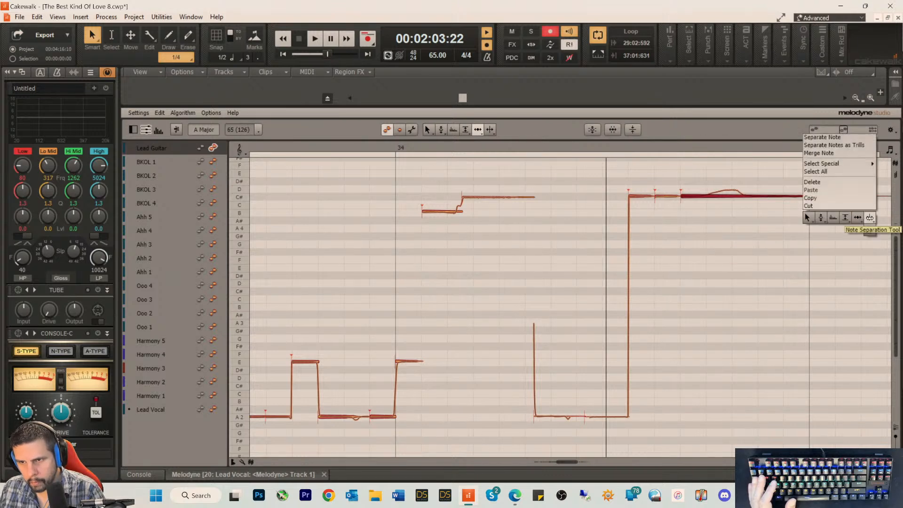
pyautogui.click(869, 218)
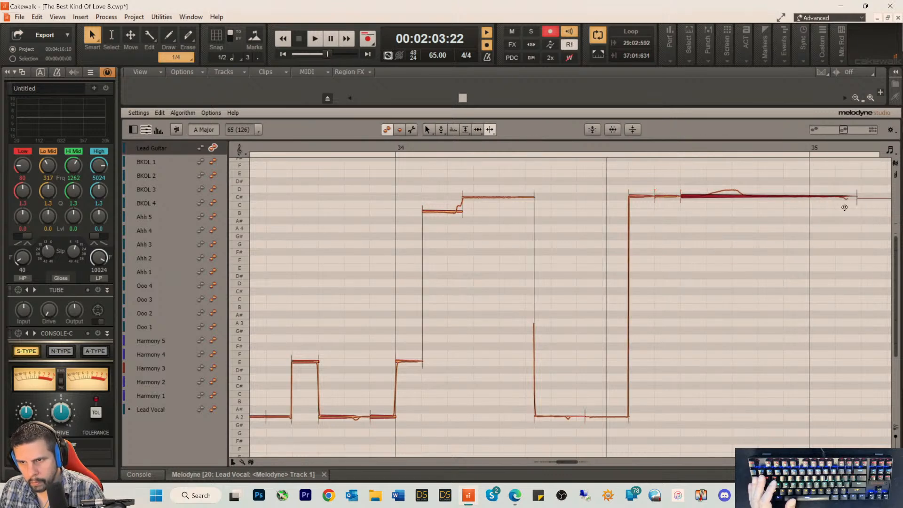
pyautogui.rightClick(844, 206)
pyautogui.click(833, 207)
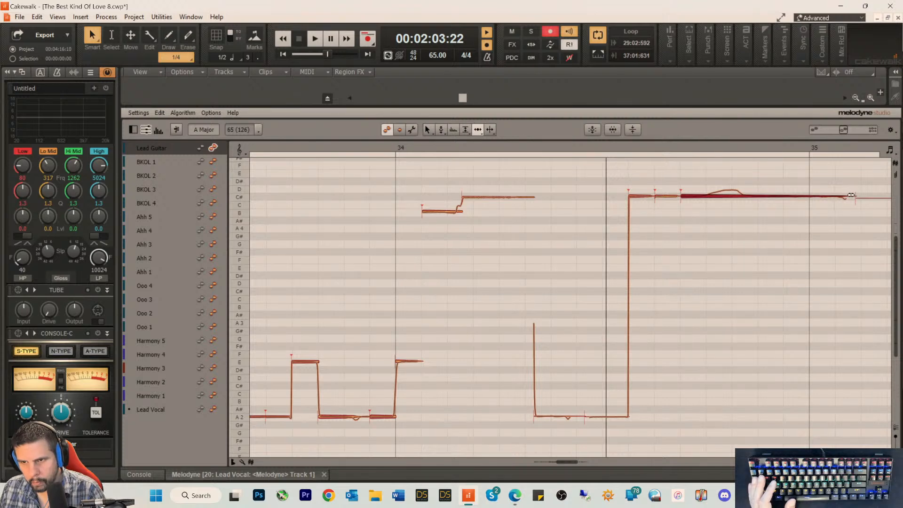
# Step: Move the E note after bar 35 slightly later and audition the rising phrase into bar 36
pyautogui.press('space')
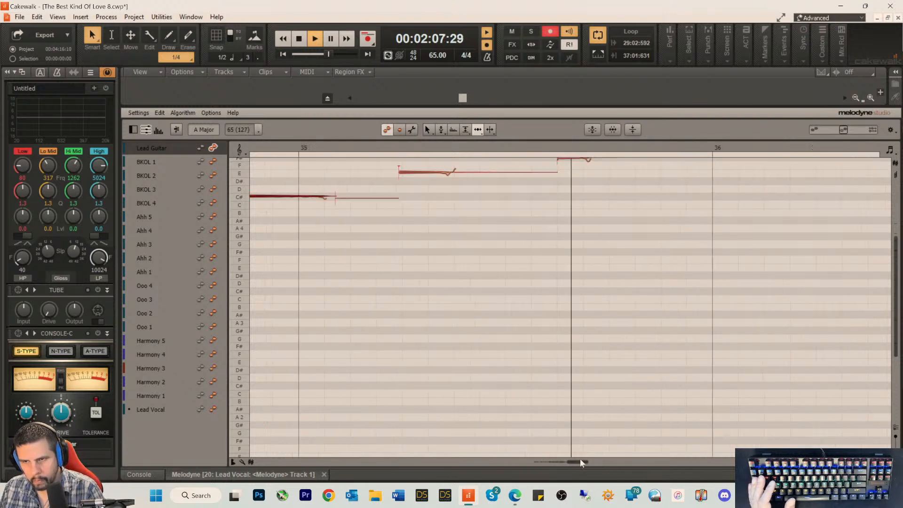
pyautogui.press('space')
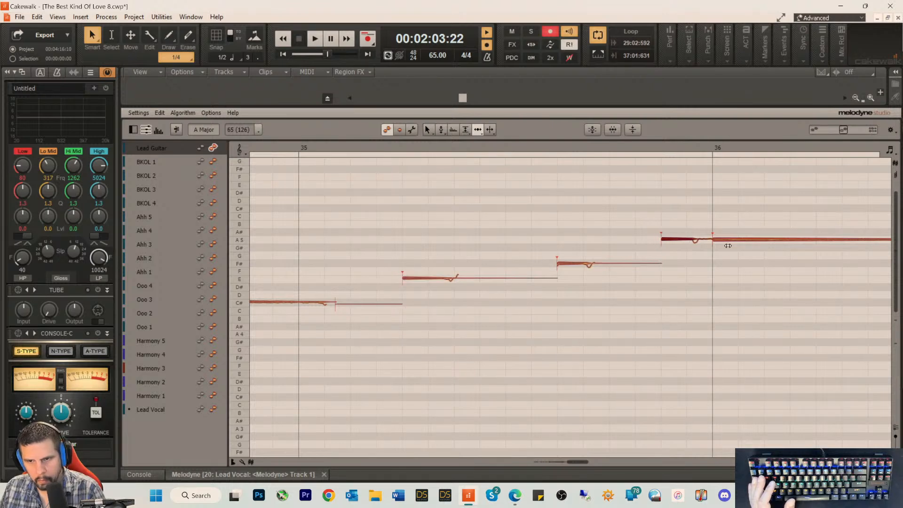
pyautogui.click(360, 140)
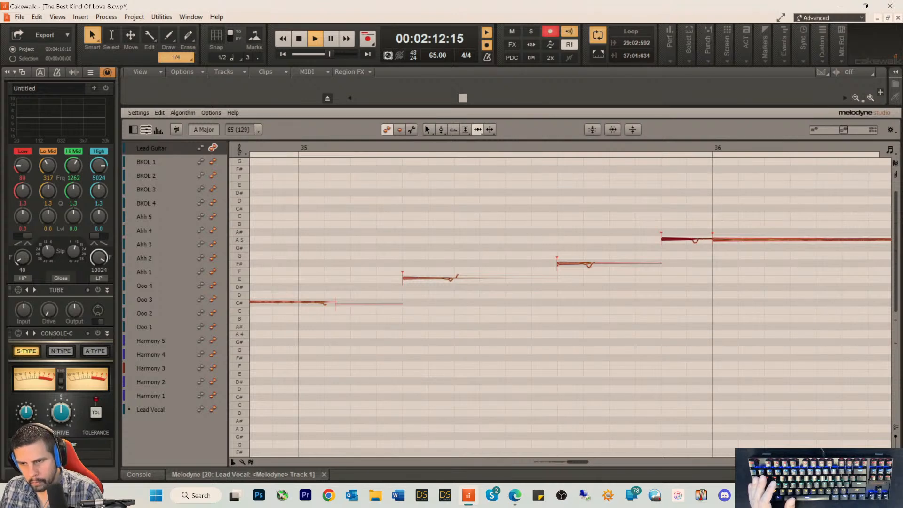
pyautogui.press('space')
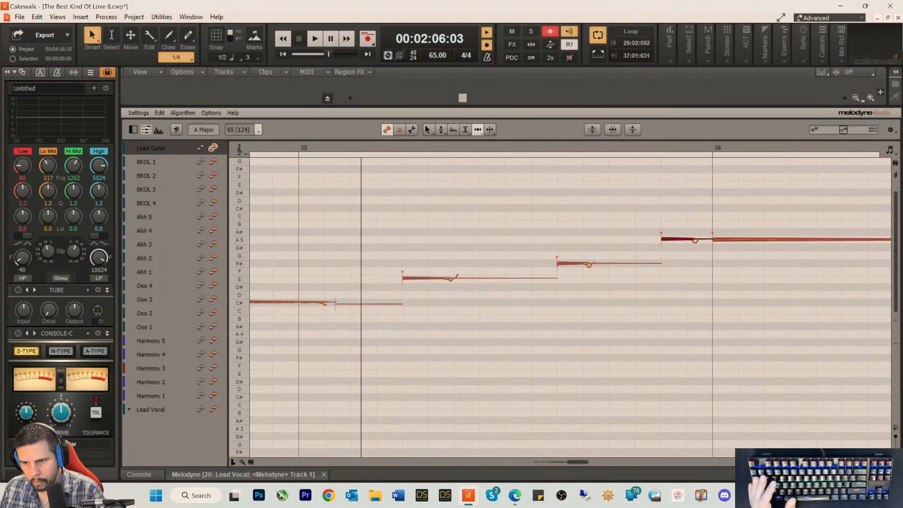
# Step: Return to the track view and play back the edited solo from around bar 32
pyautogui.press('d')
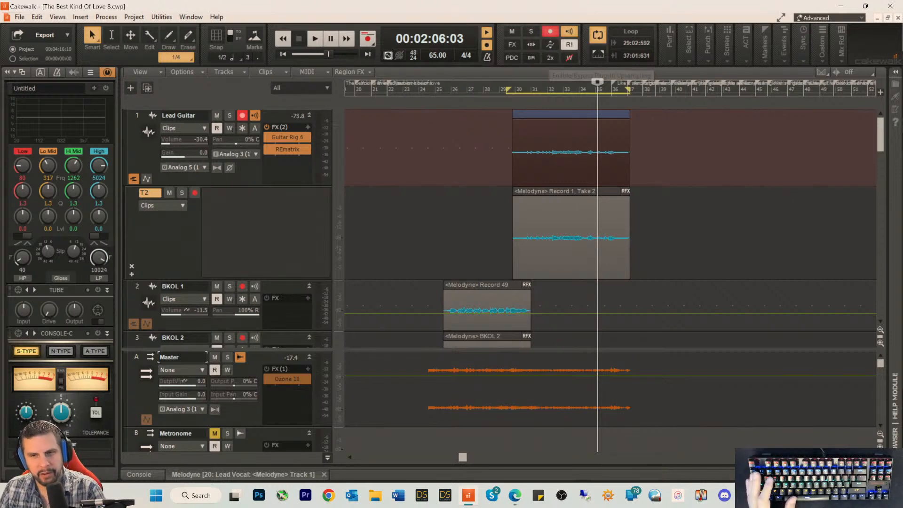
pyautogui.press('space')
pyautogui.press('space')
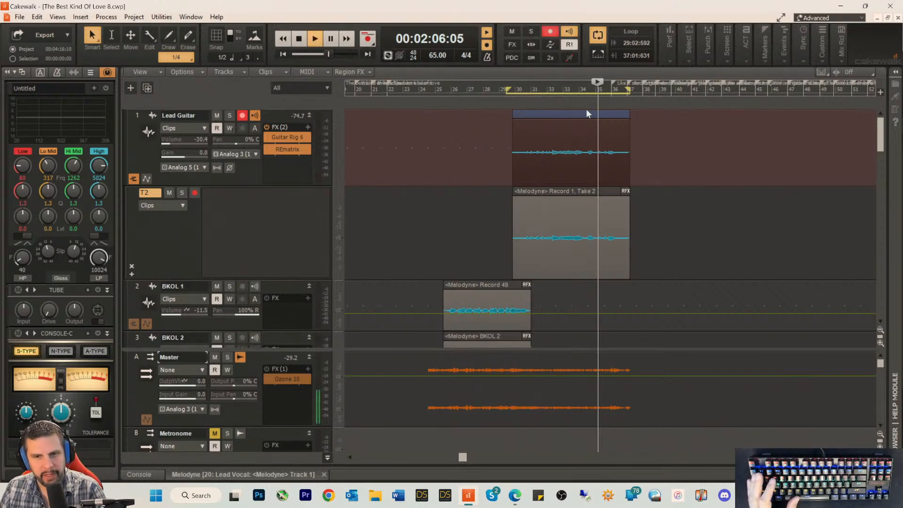
pyautogui.click(553, 89)
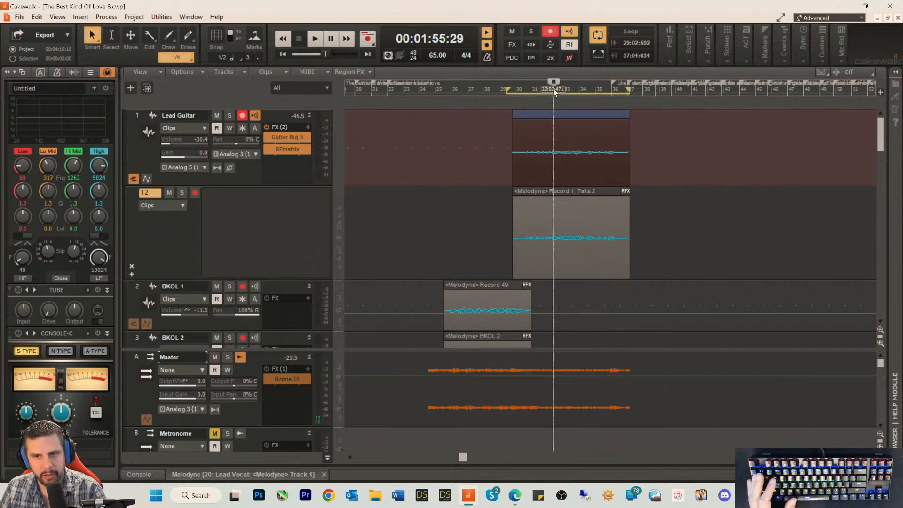
pyautogui.click(549, 90)
pyautogui.press('space')
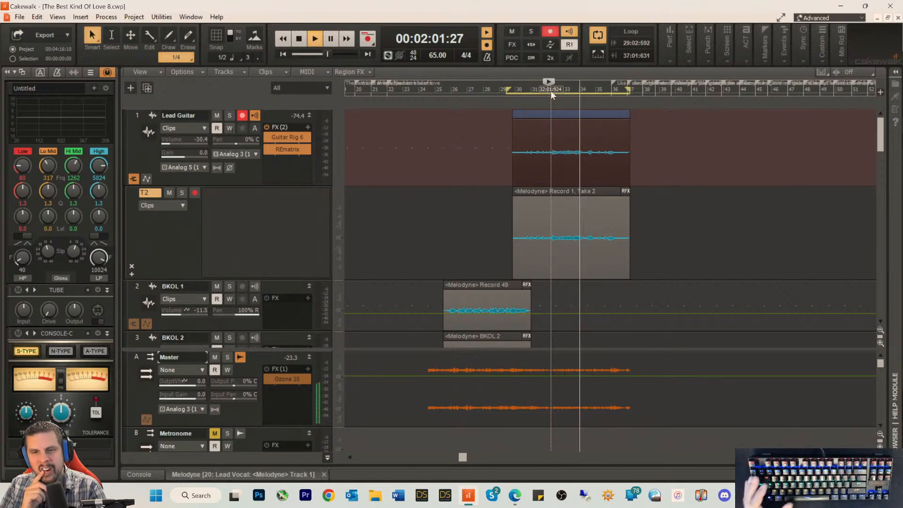
pyautogui.press('space')
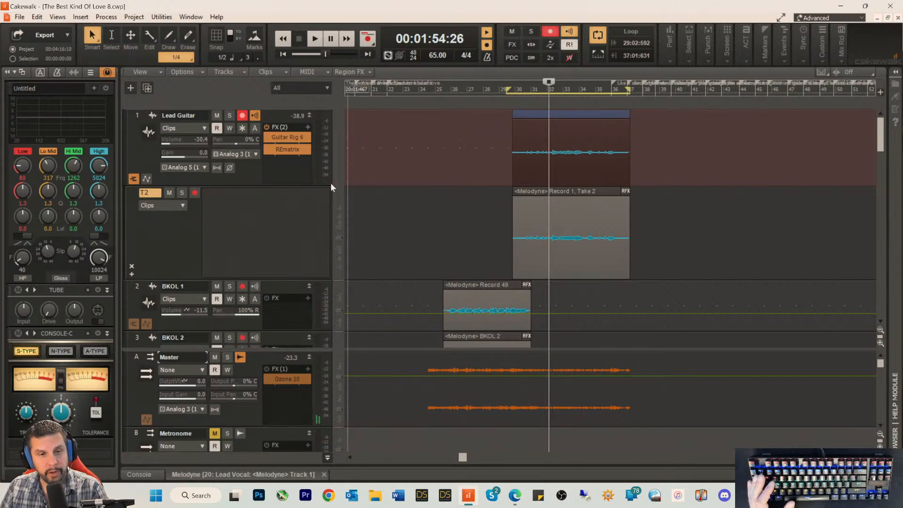
# Step: Lower the Lead Guitar track volume to -35.1 during playback of the solo
pyautogui.press('space')
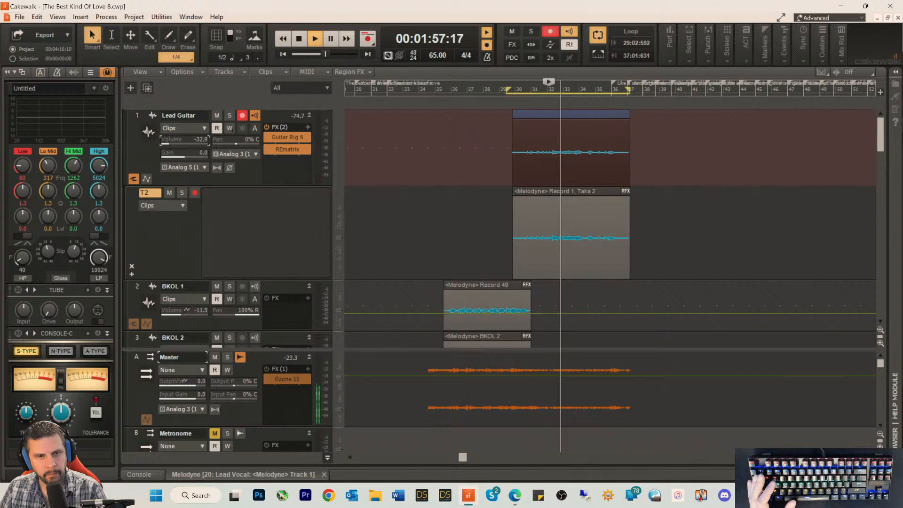
pyautogui.scroll(-5, 179, 145)
pyautogui.scroll(-4, 179, 145)
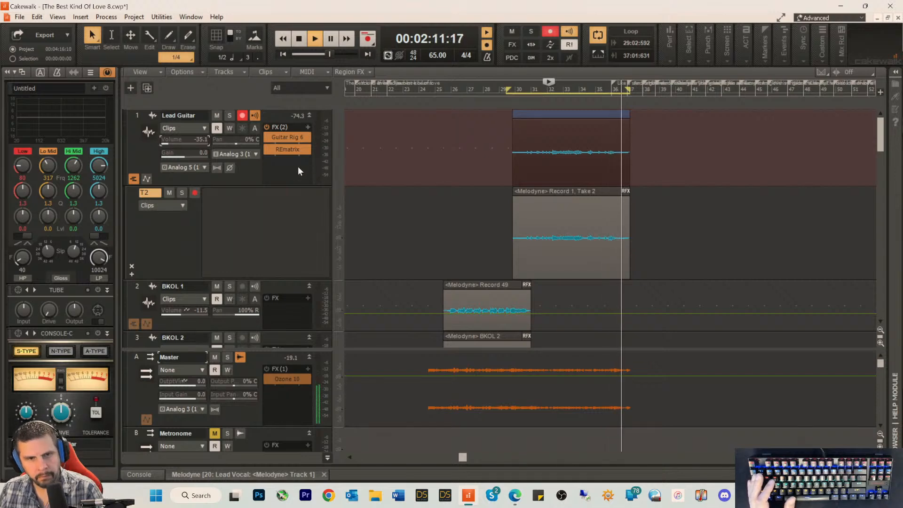
pyautogui.press('space')
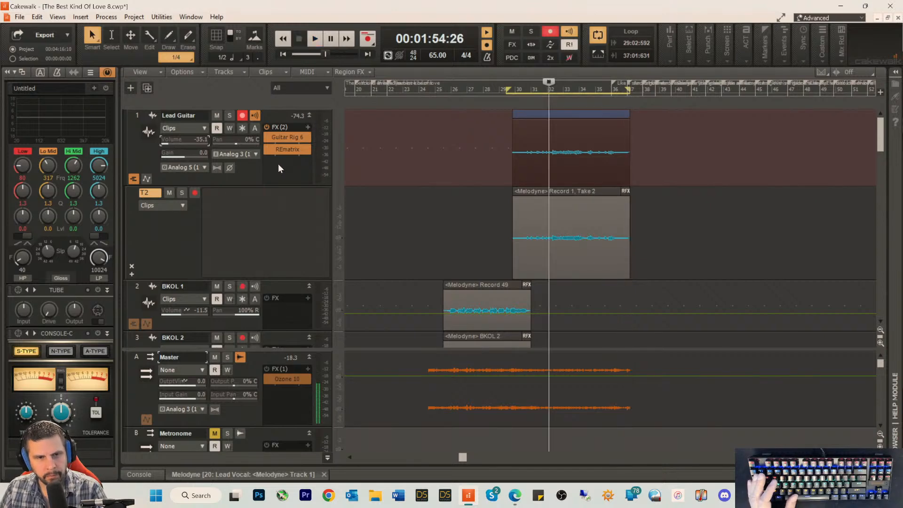
pyautogui.rightClick(279, 160)
pyautogui.click(248, 174)
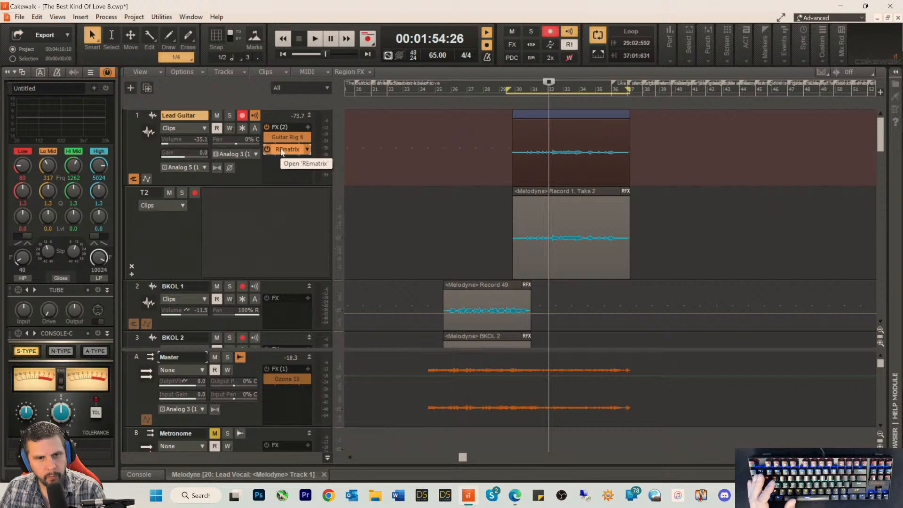
pyautogui.press('Delete')
pyautogui.rightClick(280, 138)
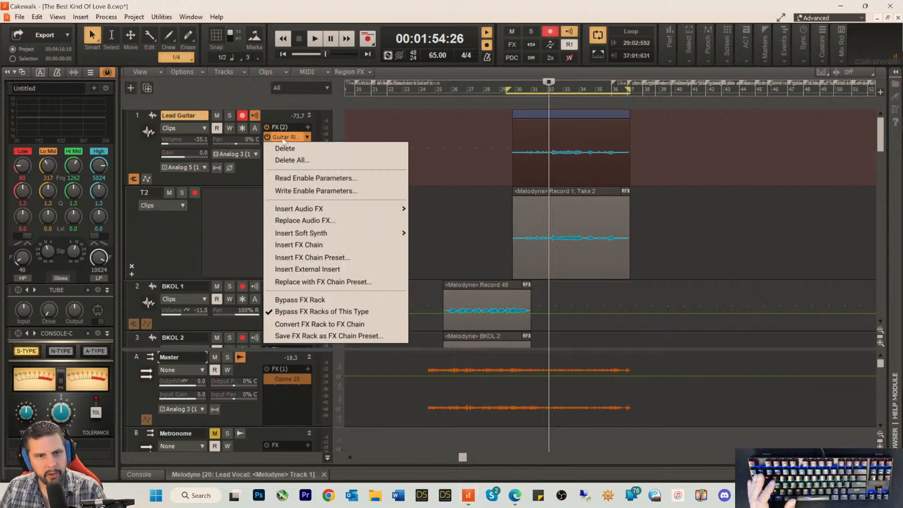
pyautogui.click(248, 175)
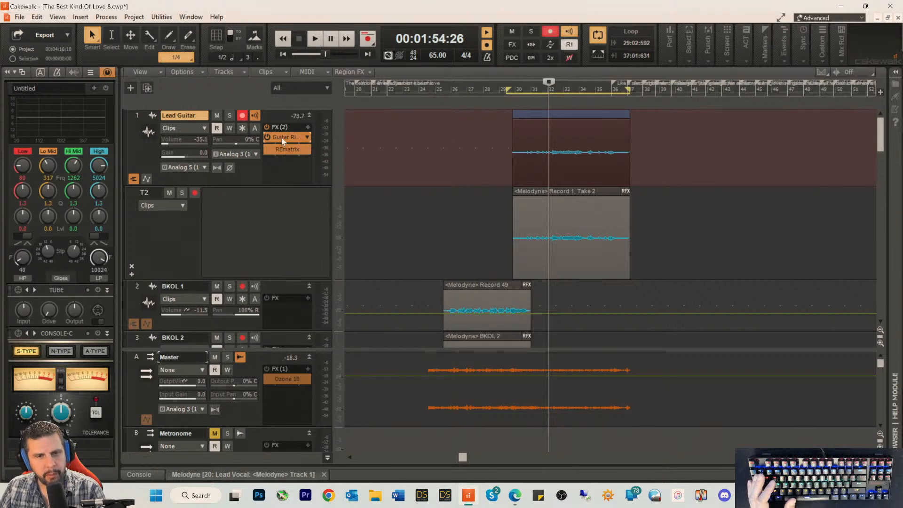
# Step: Open Guitar Rig 6 on the Lead Guitar track, look through its components and presets, and hide the tuner
pyautogui.doubleClick(294, 138)
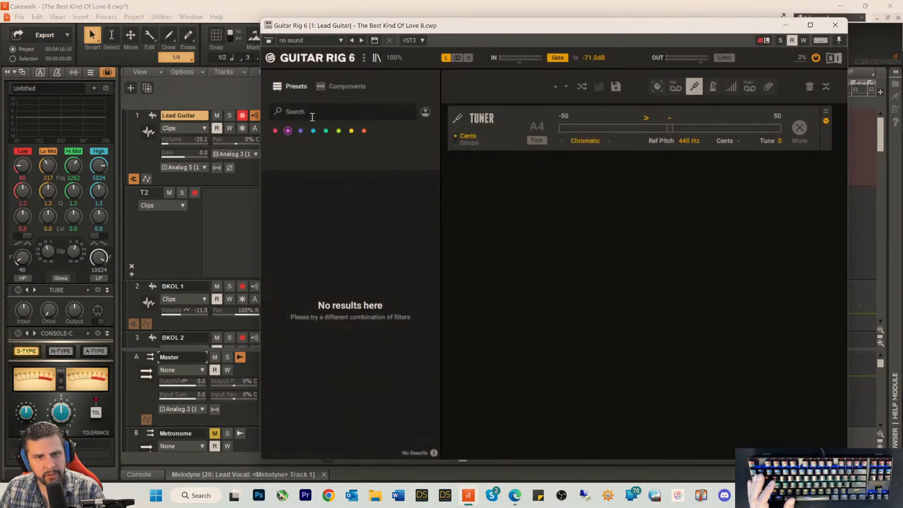
pyautogui.click(353, 89)
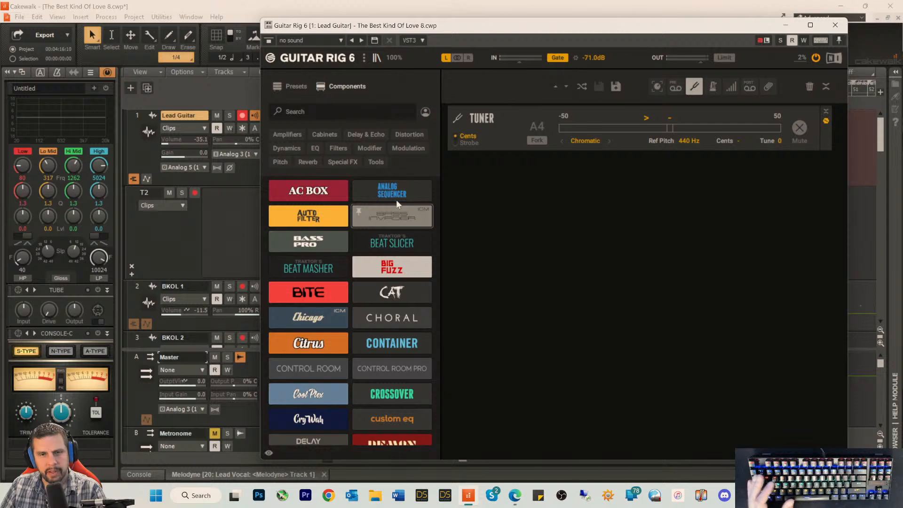
pyautogui.click(287, 87)
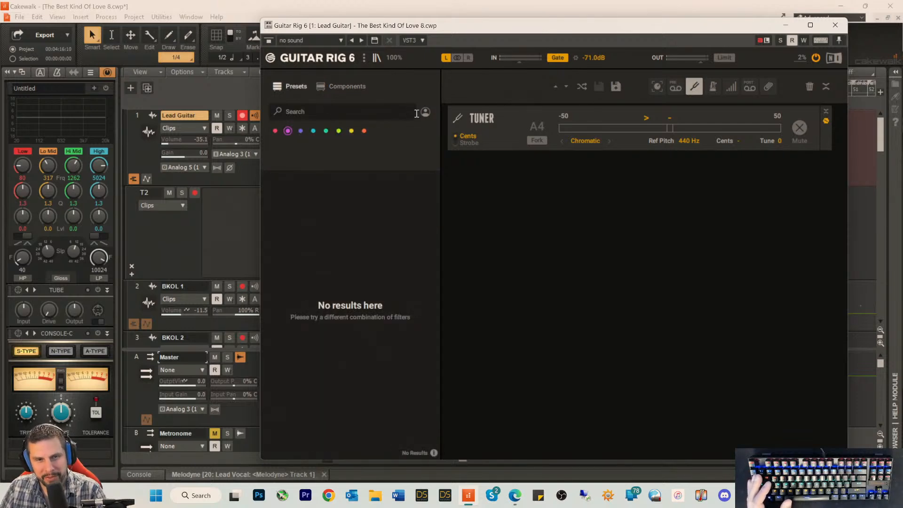
pyautogui.click(693, 86)
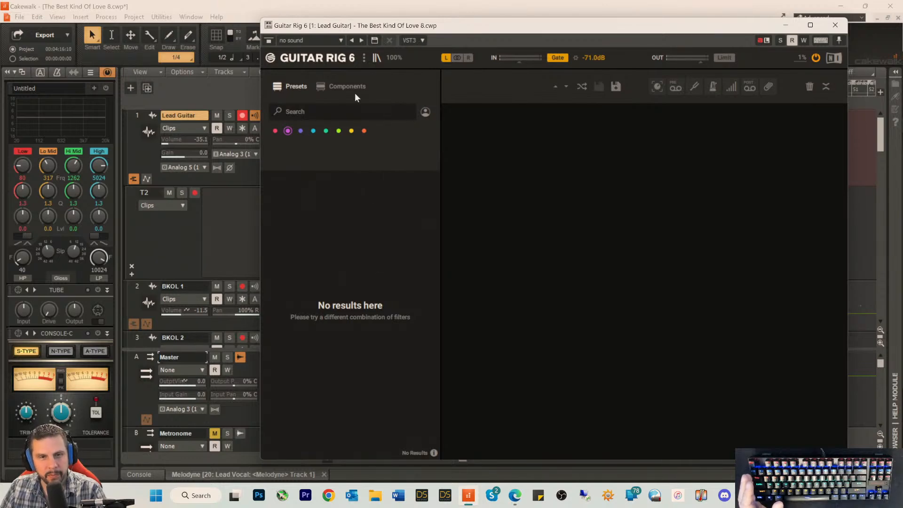
# Step: Examine the preset browser and component list in Guitar Rig 6, toggling the browser's visibility to check the missing presets
pyautogui.moveTo(443, 24); pyautogui.dragTo(463, 26)
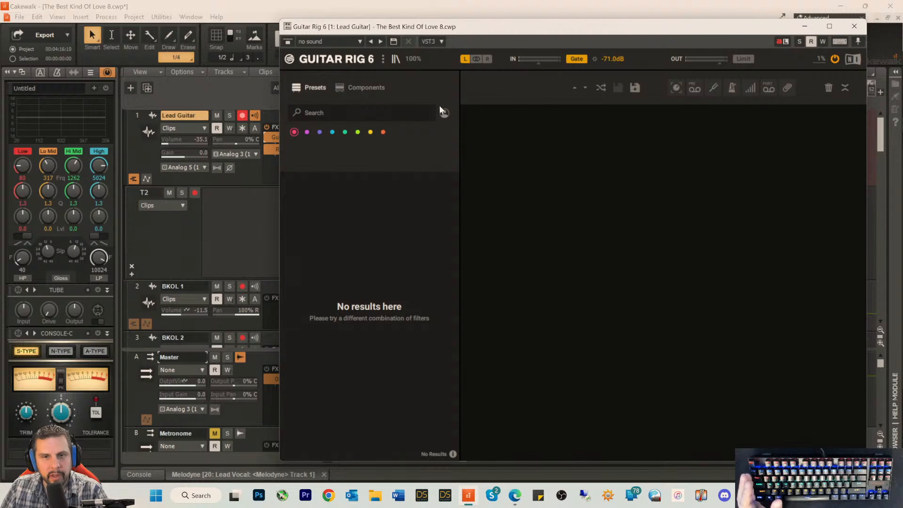
pyautogui.click(351, 114)
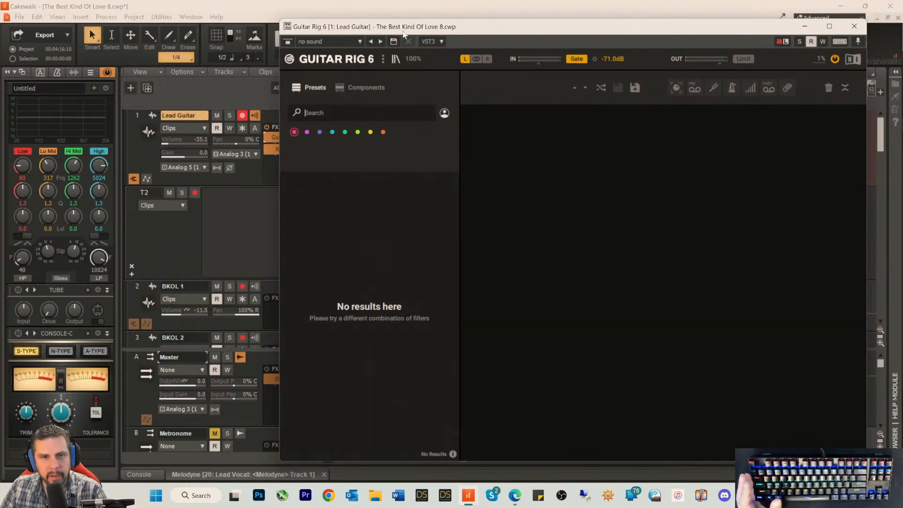
pyautogui.moveTo(404, 31); pyautogui.dragTo(372, 30)
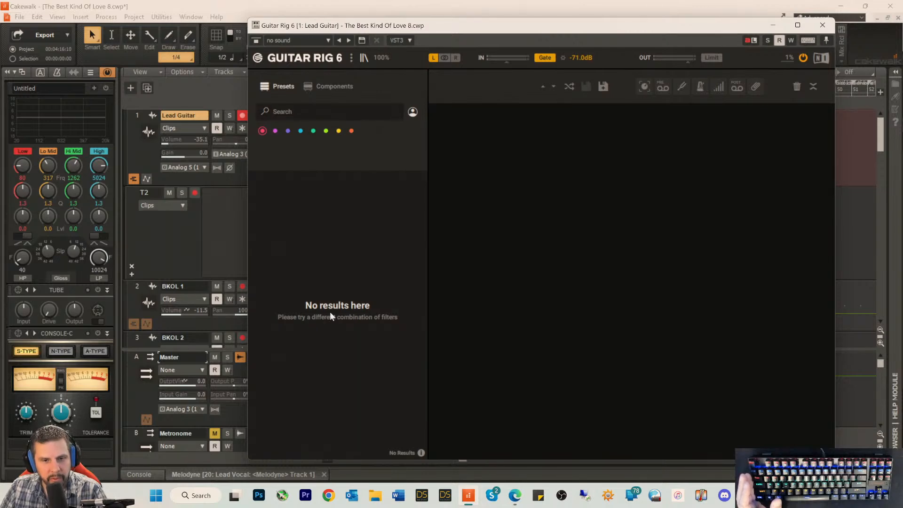
pyautogui.click(298, 112)
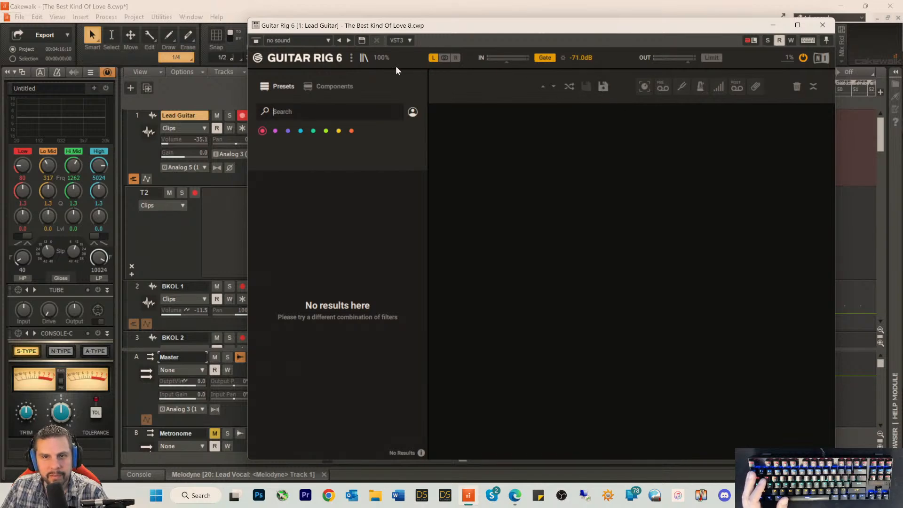
pyautogui.click(364, 58)
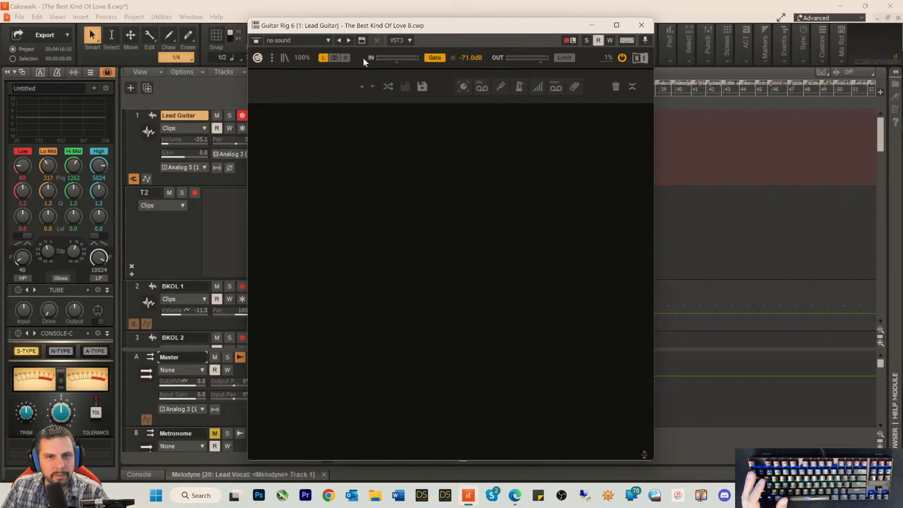
pyautogui.click(284, 58)
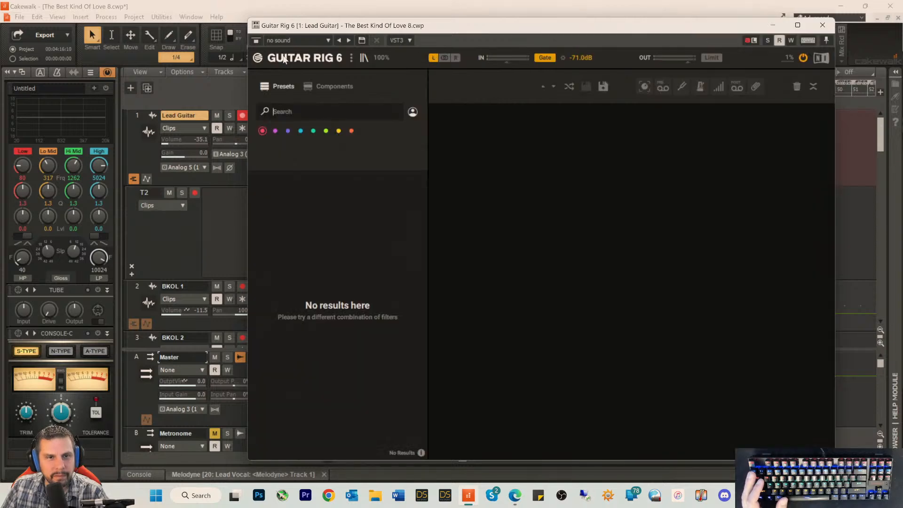
pyautogui.click(331, 86)
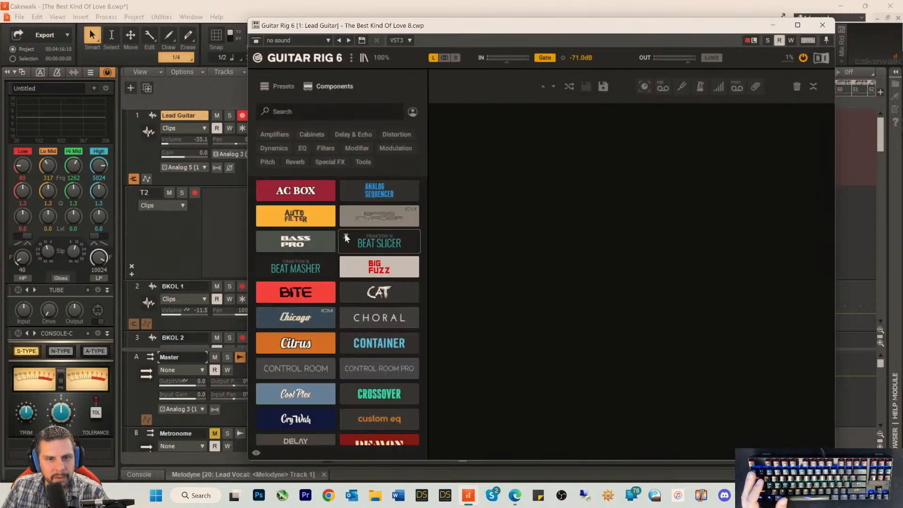
pyautogui.click(280, 86)
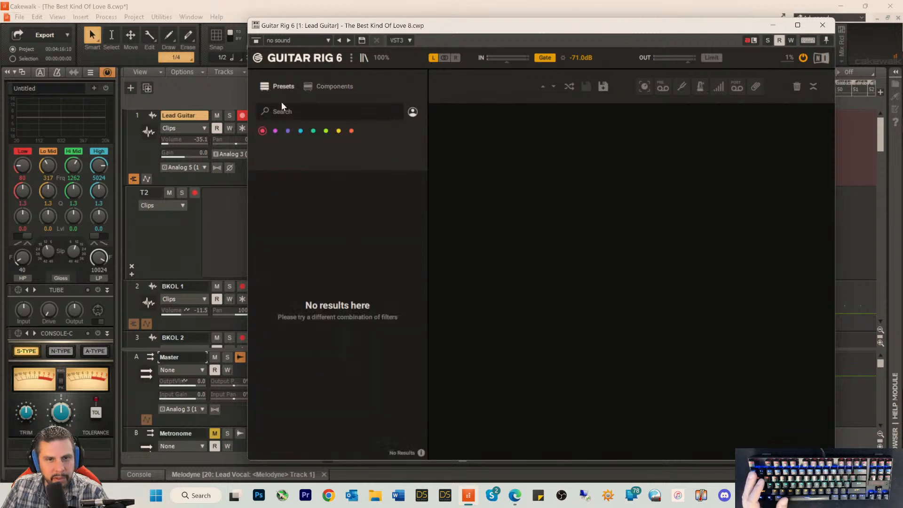
# Step: Check the preset information panel and try the colour filters in the preset browser
pyautogui.click(420, 451)
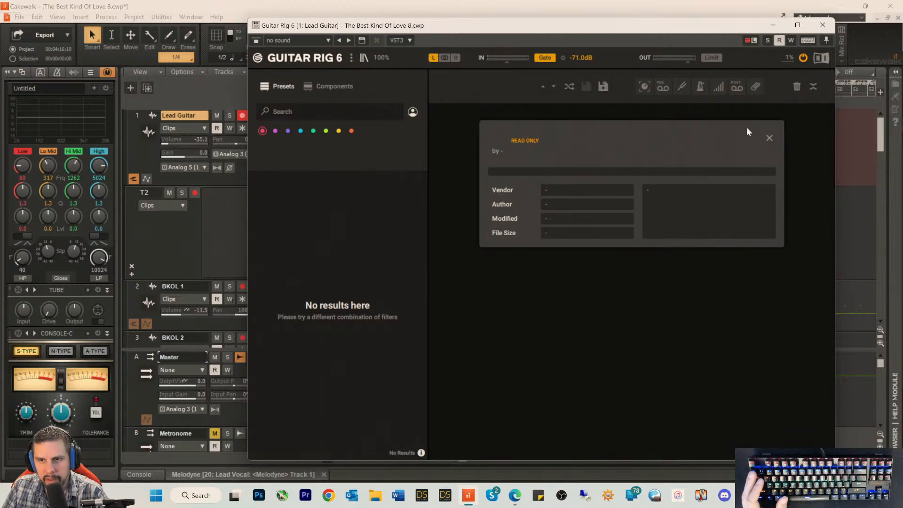
pyautogui.click(768, 137)
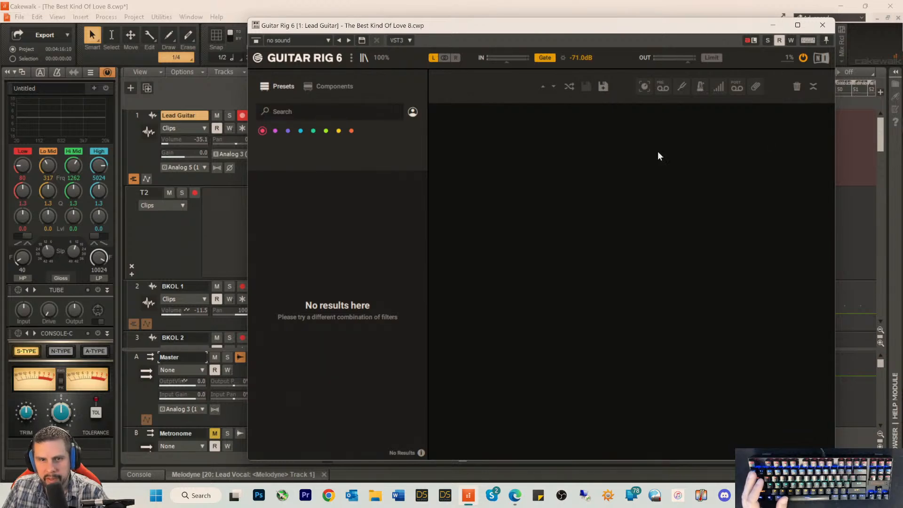
pyautogui.click(301, 131)
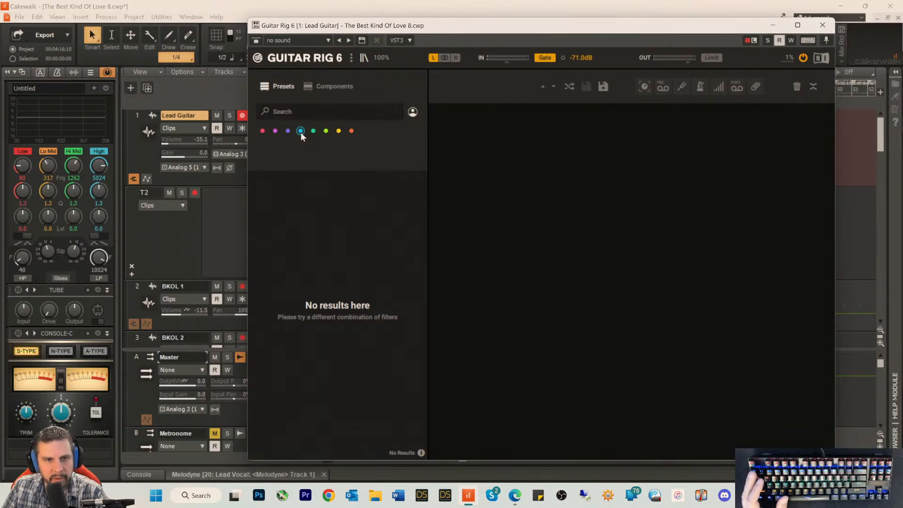
pyautogui.click(351, 131)
pyautogui.click(262, 132)
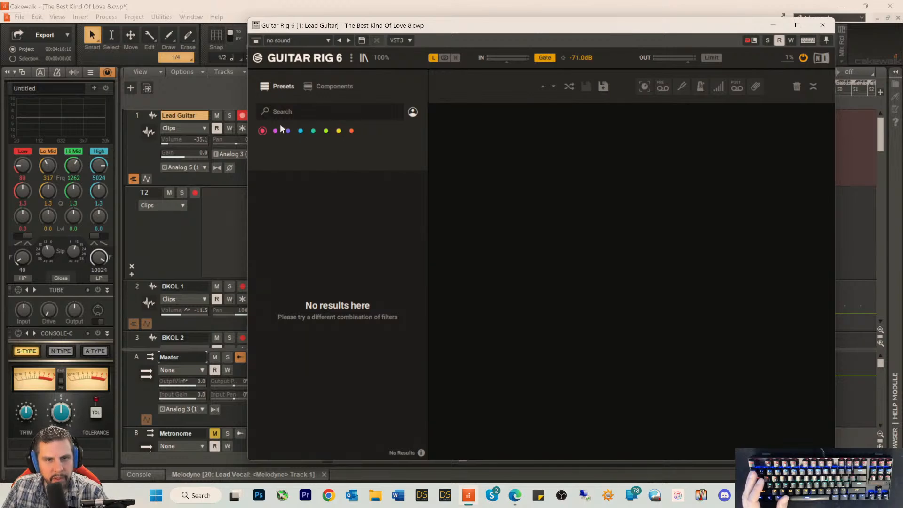
pyautogui.click(281, 114)
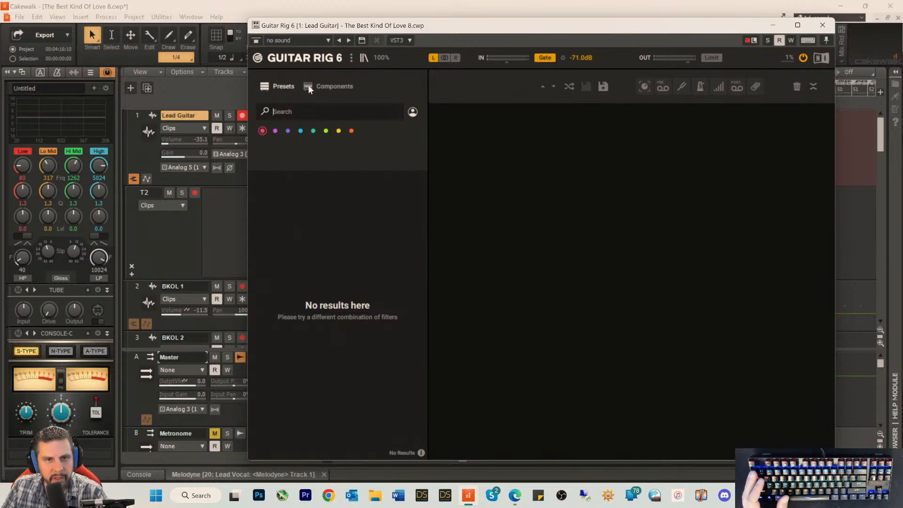
# Step: Scan for new presets and enable Show Legacy Components in the Guitar Rig library preferences
pyautogui.click(258, 58)
pyautogui.moveTo(269, 69)
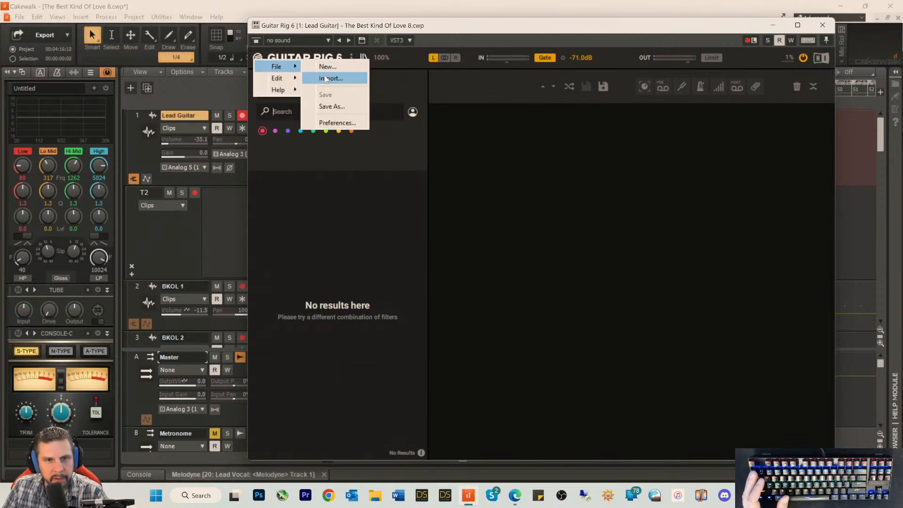
pyautogui.click(331, 123)
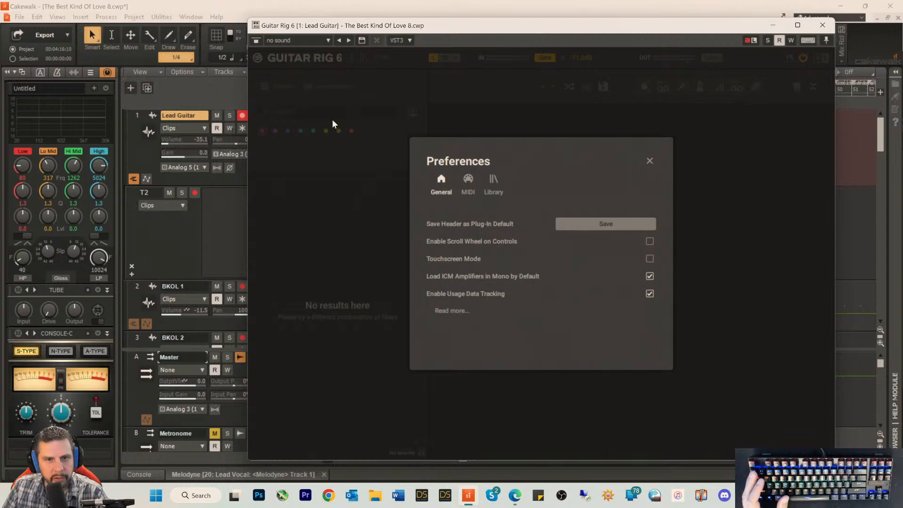
pyautogui.click(489, 184)
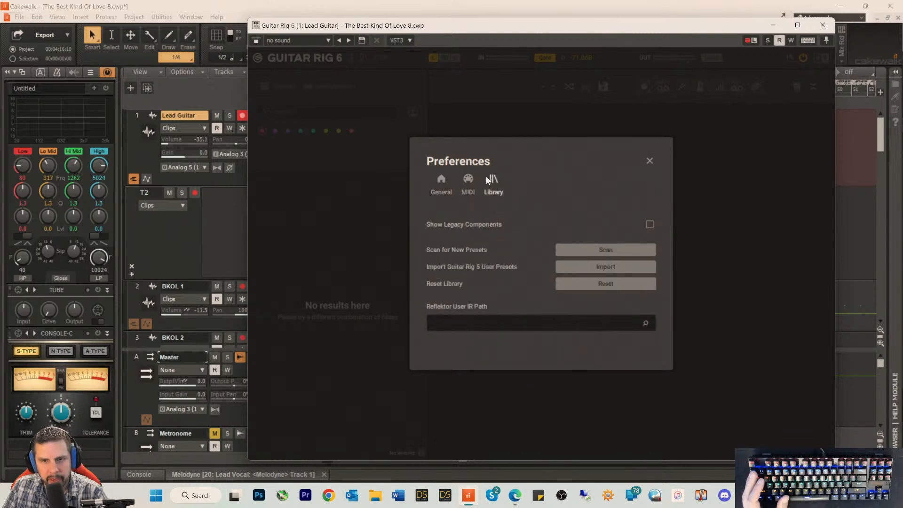
pyautogui.click(604, 254)
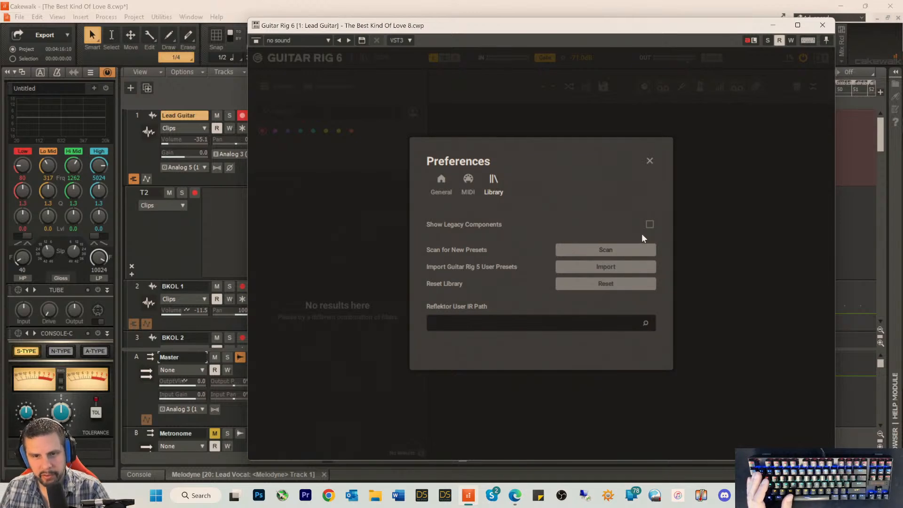
pyautogui.click(648, 224)
pyautogui.click(595, 251)
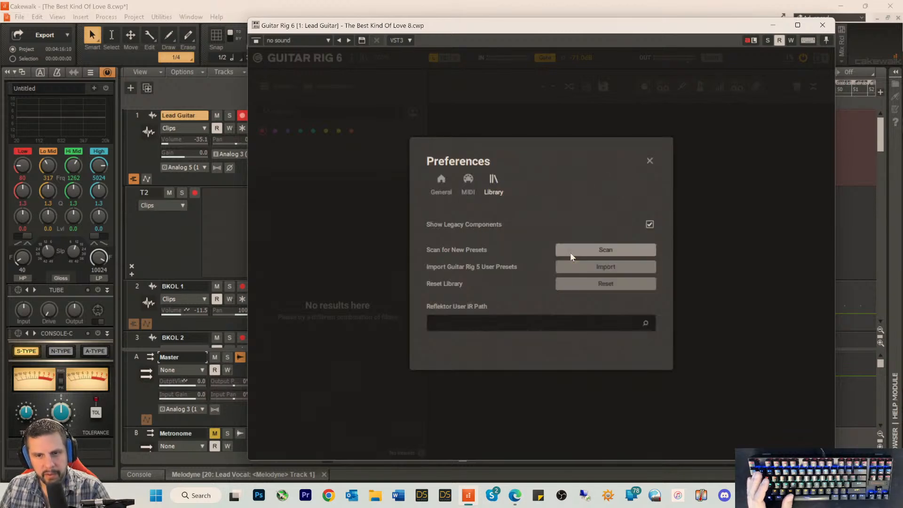
# Step: Reset the Guitar Rig library, acknowledge the restart notice and close the preferences
pyautogui.click(594, 283)
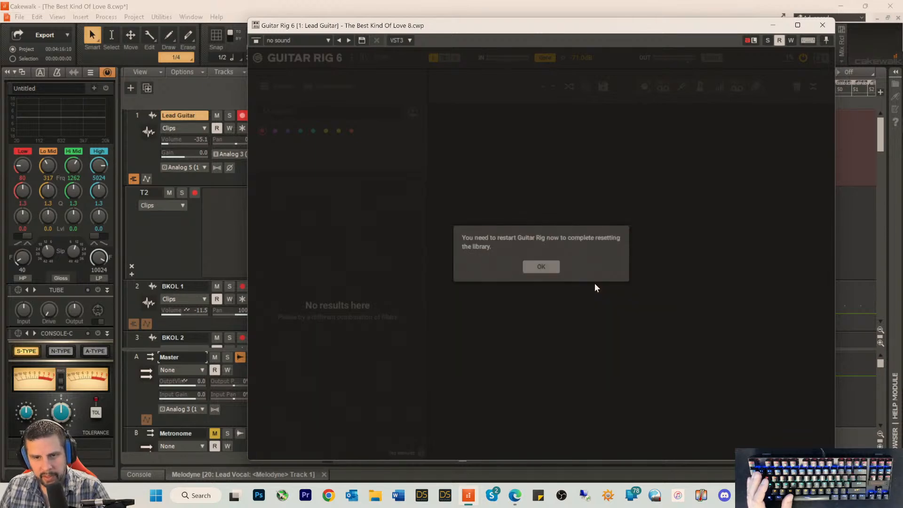
pyautogui.click(540, 268)
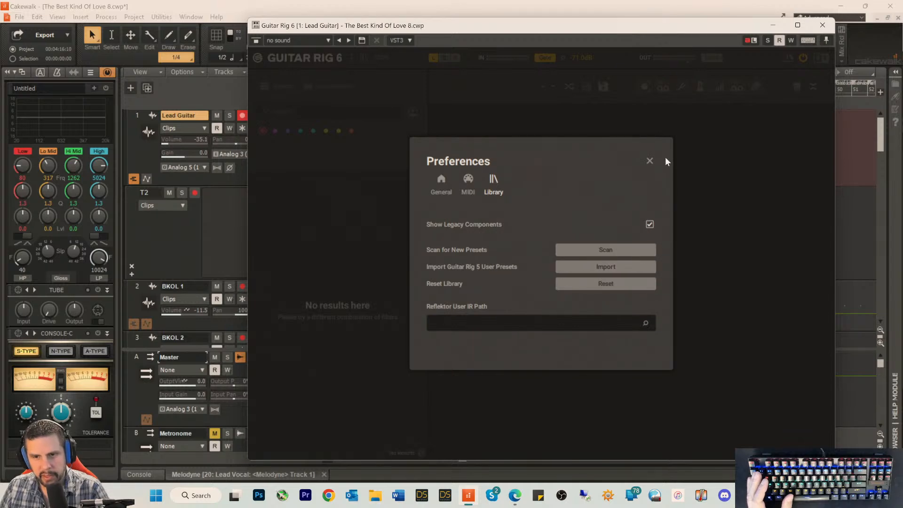
pyautogui.click(650, 161)
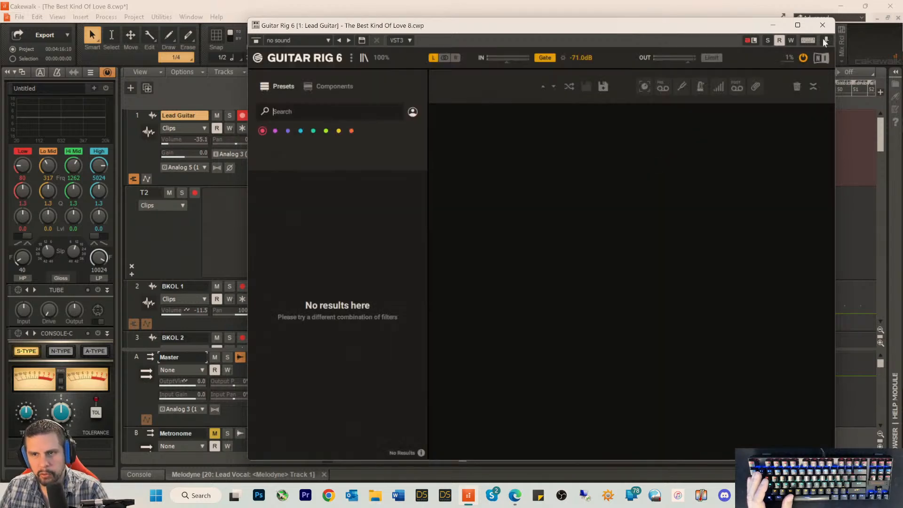
# Step: Delete Guitar Rig 6 from the Lead Guitar track's FX rack and insert a fresh instance of it
pyautogui.click(823, 25)
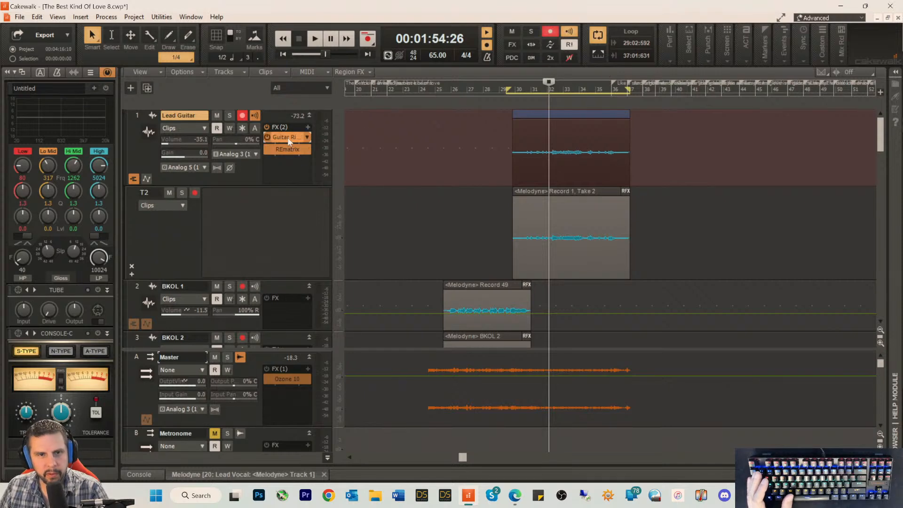
pyautogui.rightClick(286, 137)
pyautogui.click(304, 150)
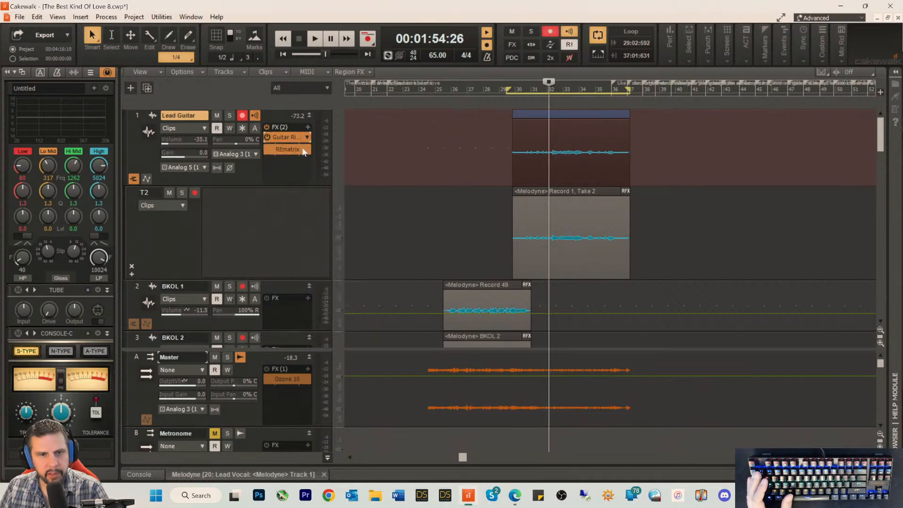
pyautogui.rightClick(285, 136)
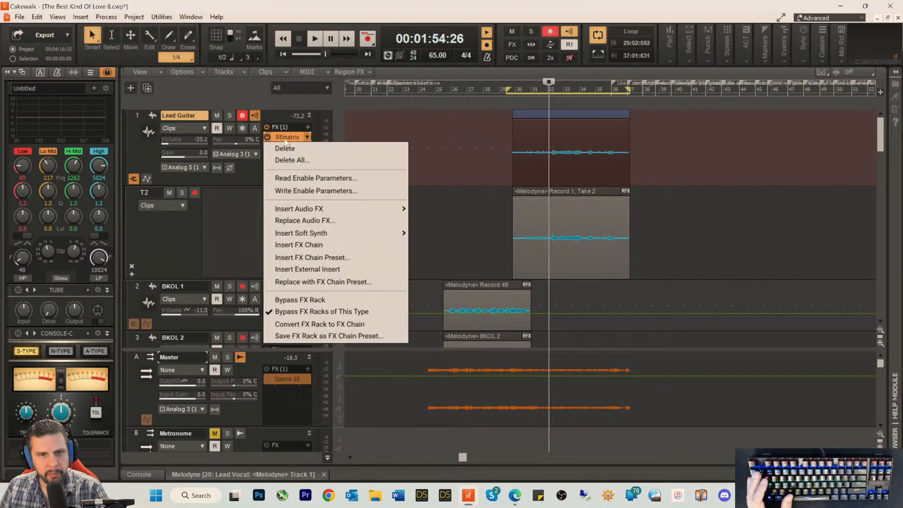
pyautogui.moveTo(318, 210)
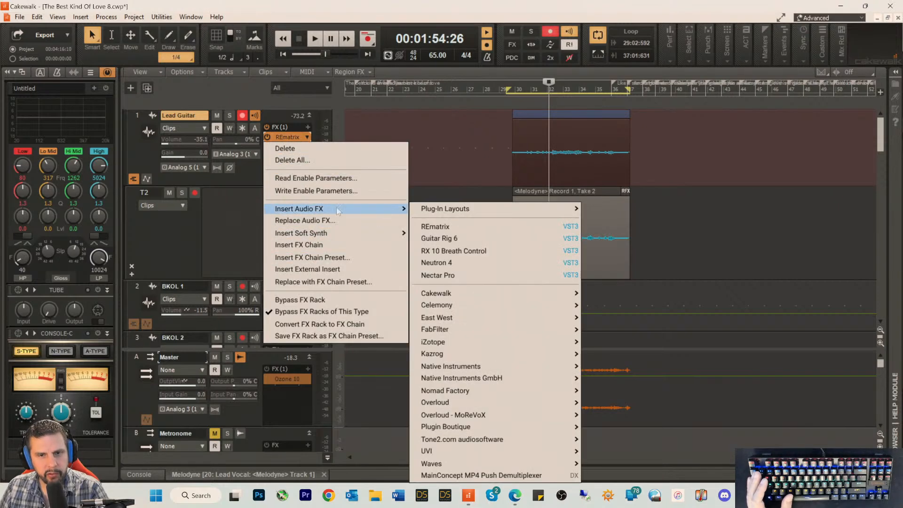
pyautogui.click(461, 238)
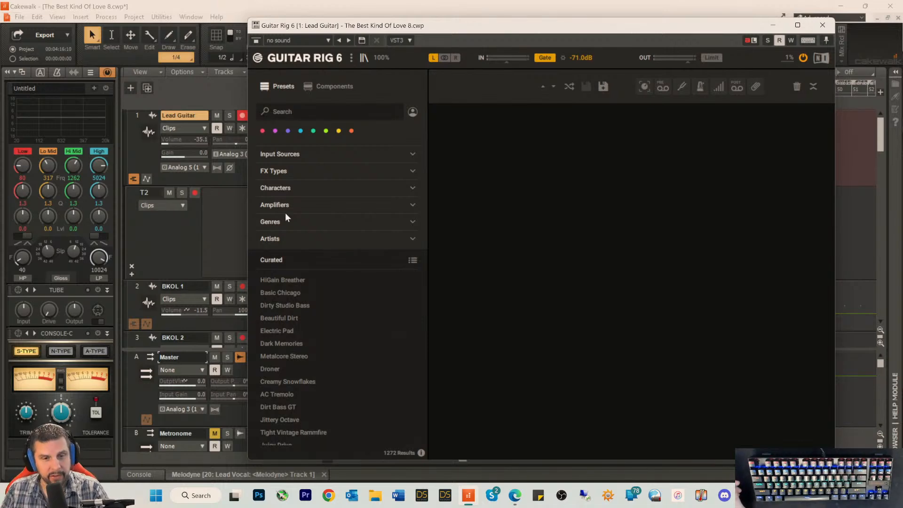
# Step: Browse the curated presets and the full component list in the reloaded Guitar Rig 6
pyautogui.scroll(-4, 312, 314)
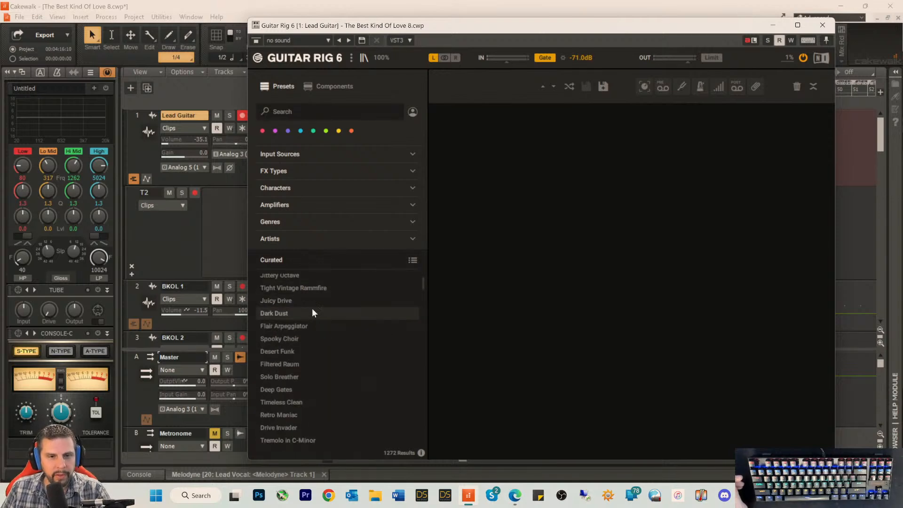
pyautogui.click(334, 87)
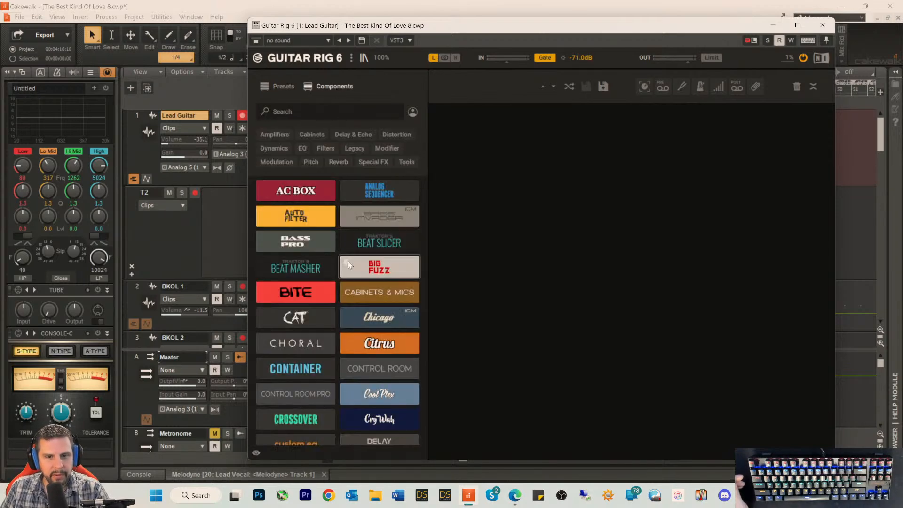
pyautogui.scroll(-10, 348, 264)
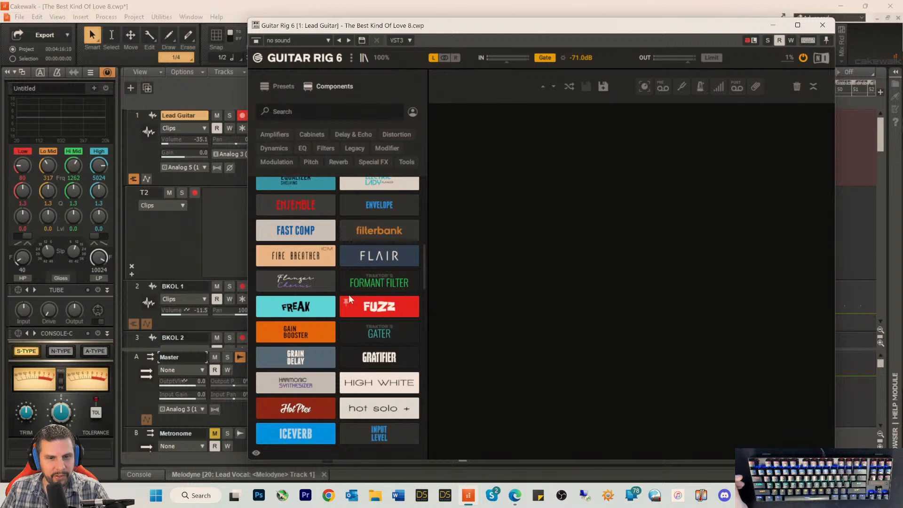
pyautogui.scroll(-12, 349, 294)
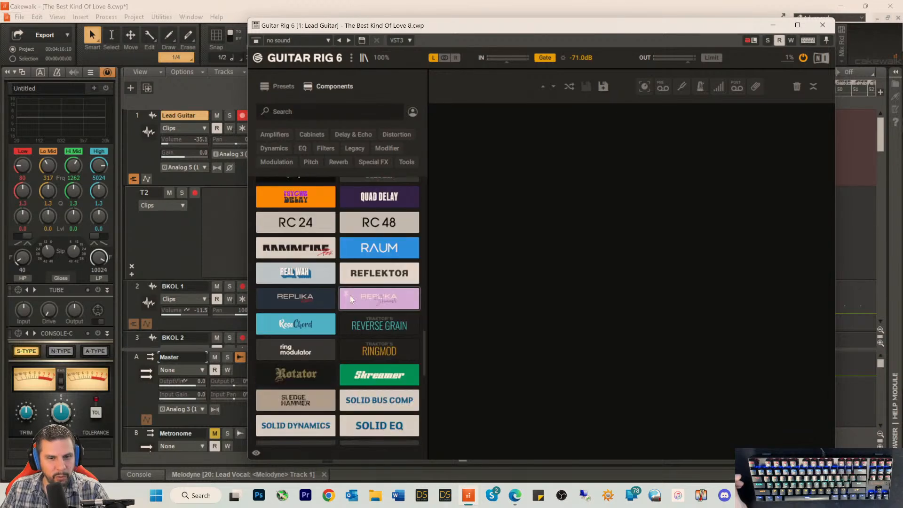
pyautogui.scroll(-12, 349, 296)
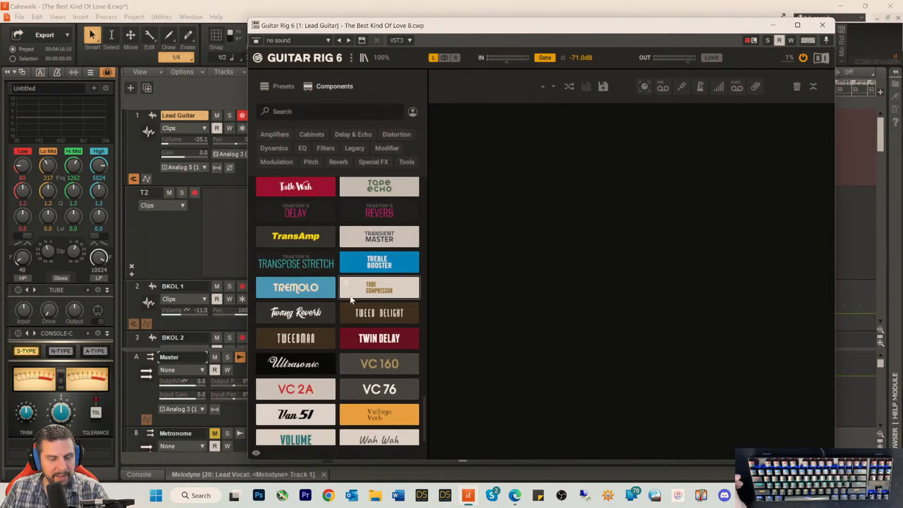
pyautogui.scroll(-1, 351, 300)
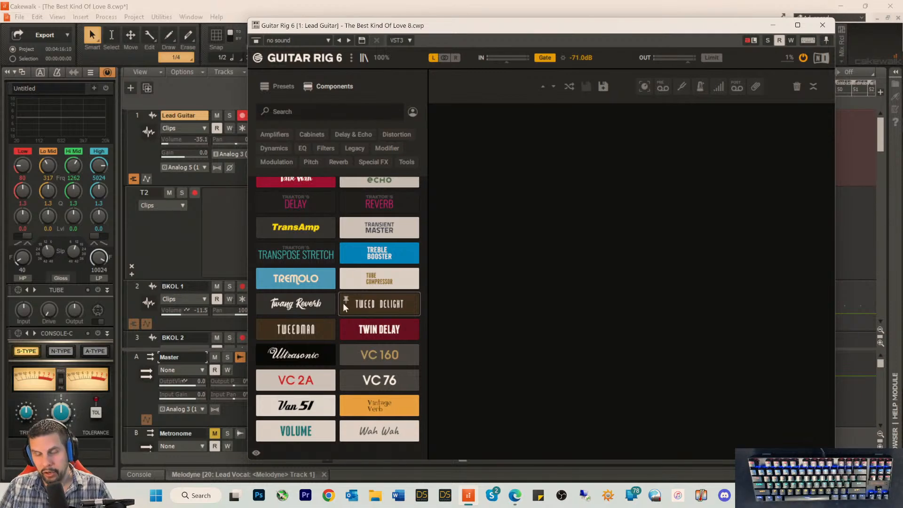
pyautogui.scroll(5, 379, 202)
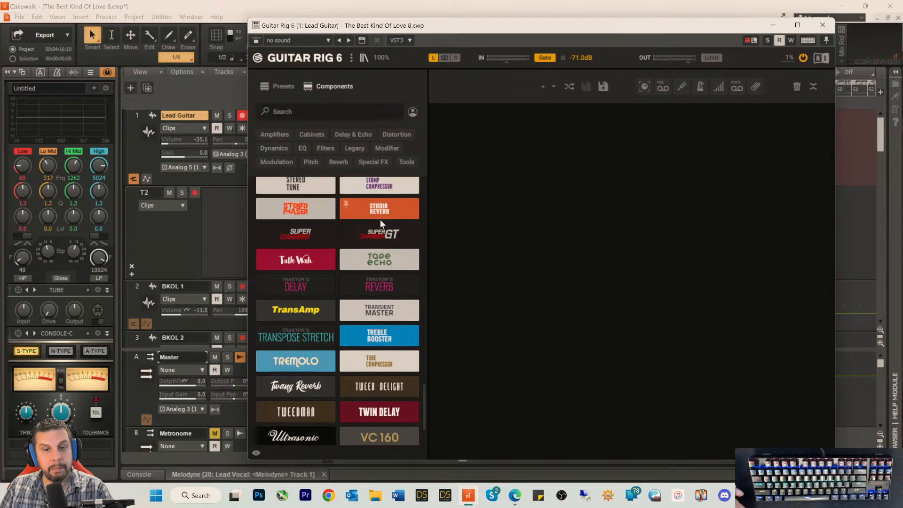
pyautogui.scroll(1, 380, 219)
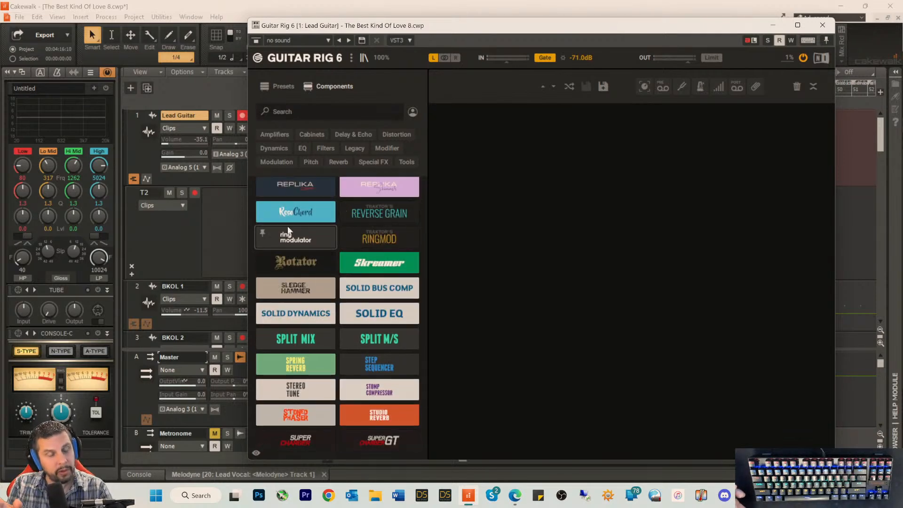
pyautogui.scroll(2, 376, 219)
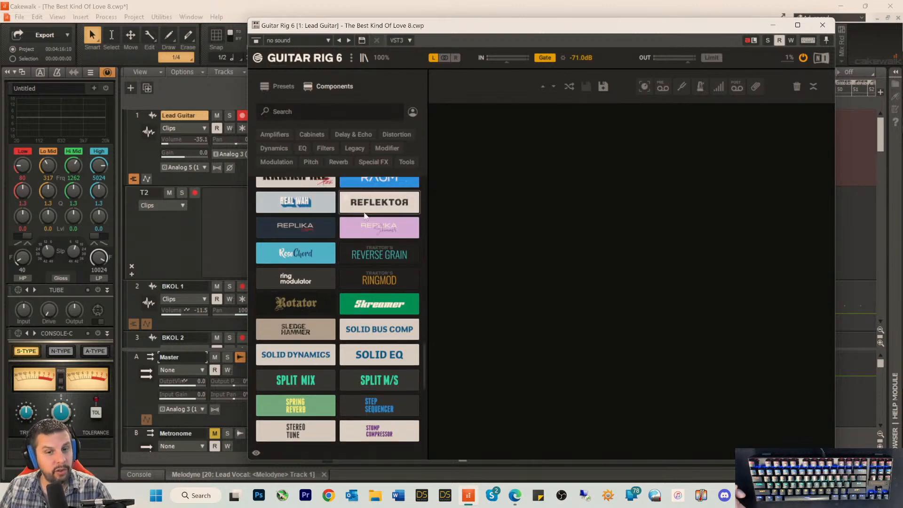
# Step: Look through the full Guitar Rig 6 component list, from the later effects back up to the first amplifiers and filters
pyautogui.scroll(2, 369, 228)
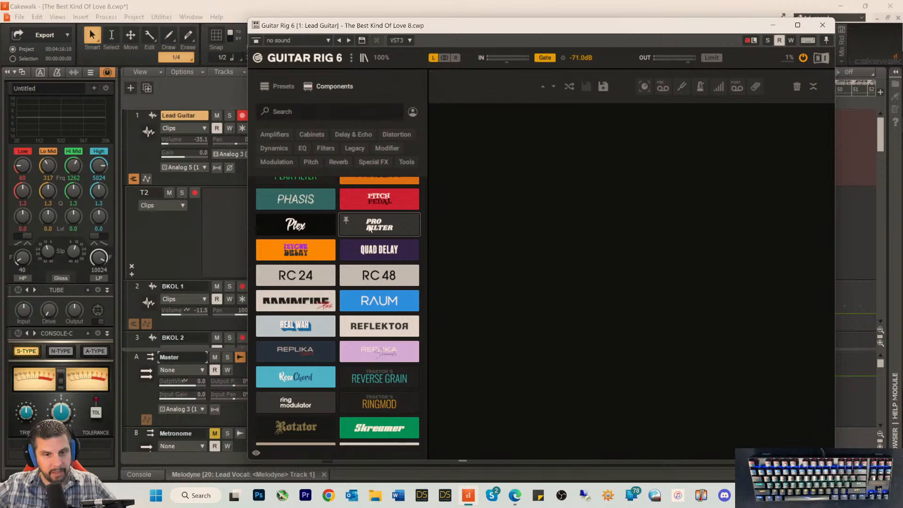
pyautogui.scroll(4, 354, 263)
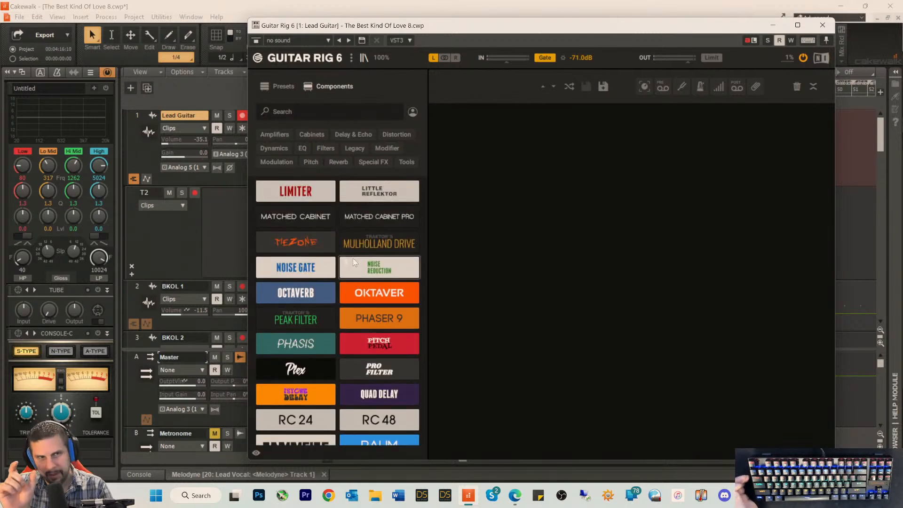
pyautogui.scroll(6, 360, 277)
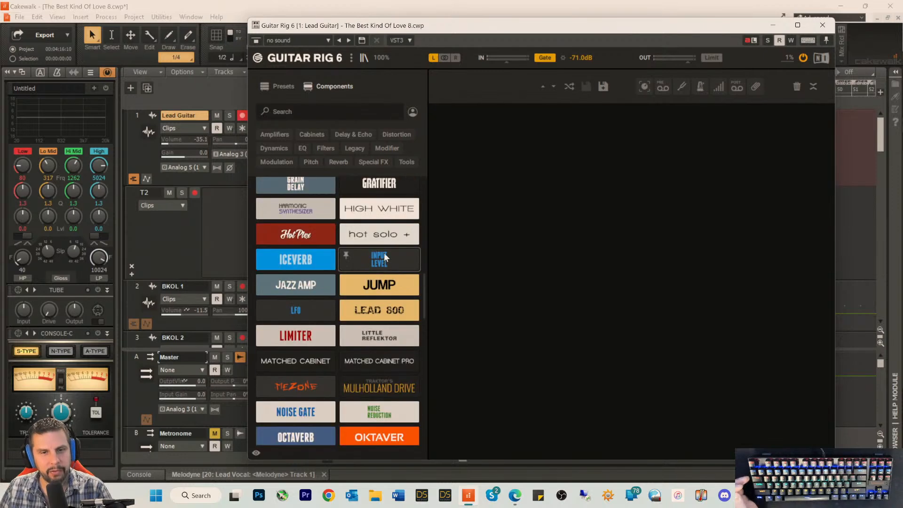
pyautogui.scroll(7, 381, 241)
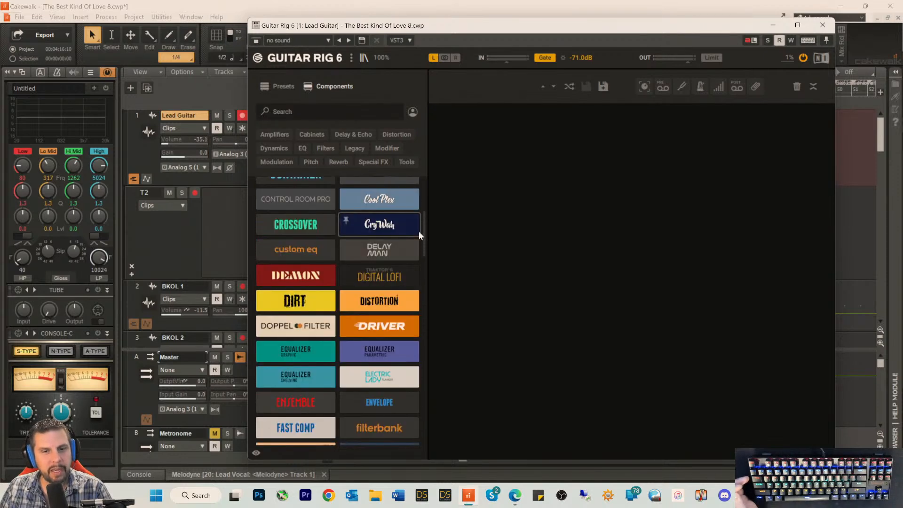
pyautogui.moveTo(422, 235); pyautogui.dragTo(430, 179)
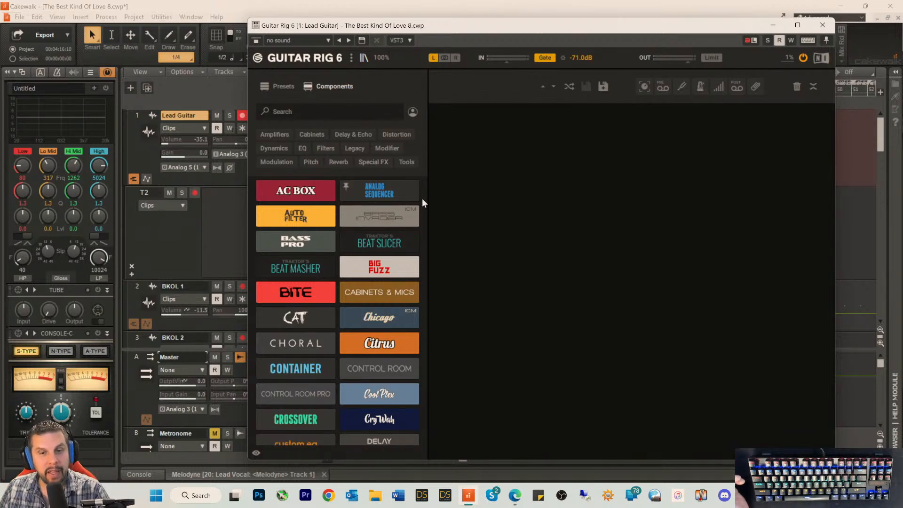
pyautogui.moveTo(424, 201); pyautogui.dragTo(420, 255)
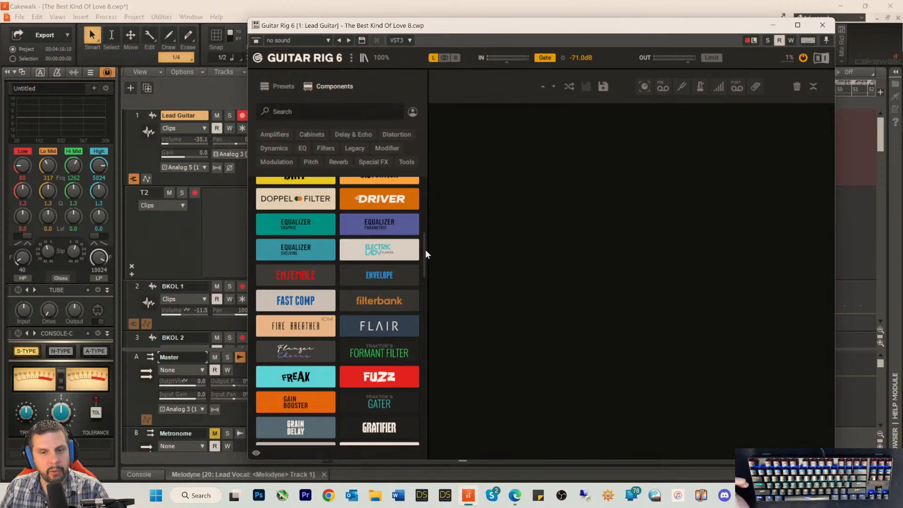
pyautogui.moveTo(425, 250); pyautogui.dragTo(425, 188)
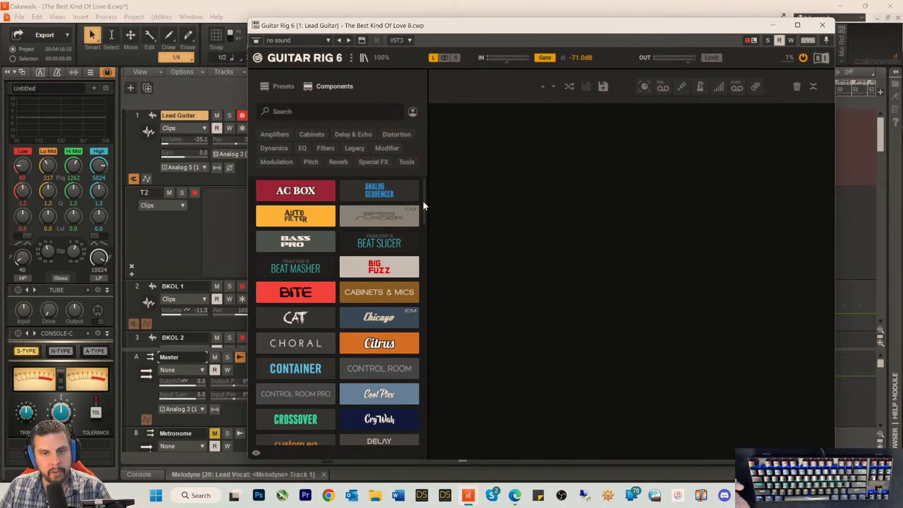
pyautogui.moveTo(422, 194); pyautogui.dragTo(397, 199)
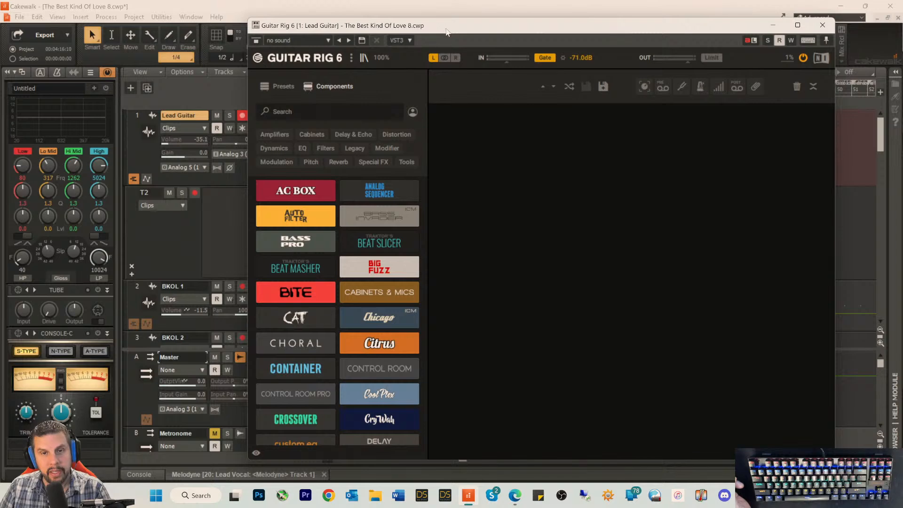
# Step: Filter the Guitar Rig presets by the Spacious character and load the Creamy Snowflakes preset
pyautogui.moveTo(445, 32); pyautogui.dragTo(388, 30)
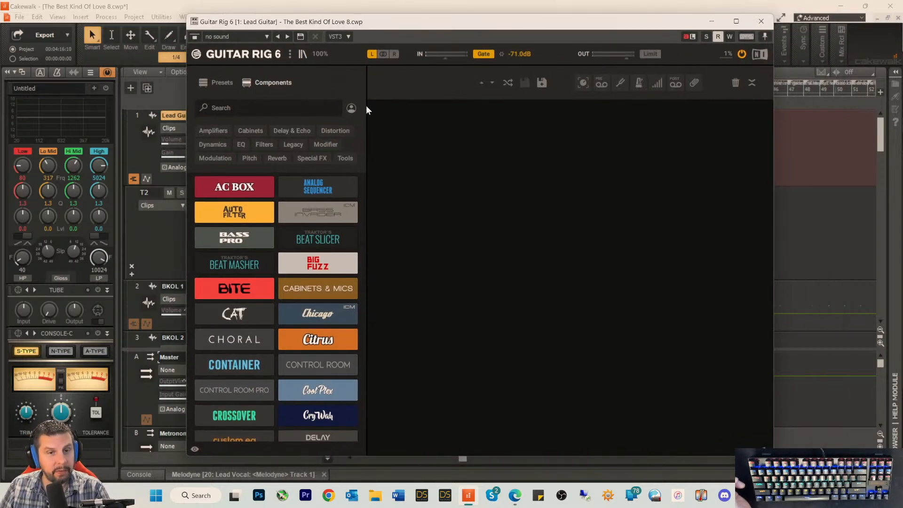
pyautogui.click(222, 82)
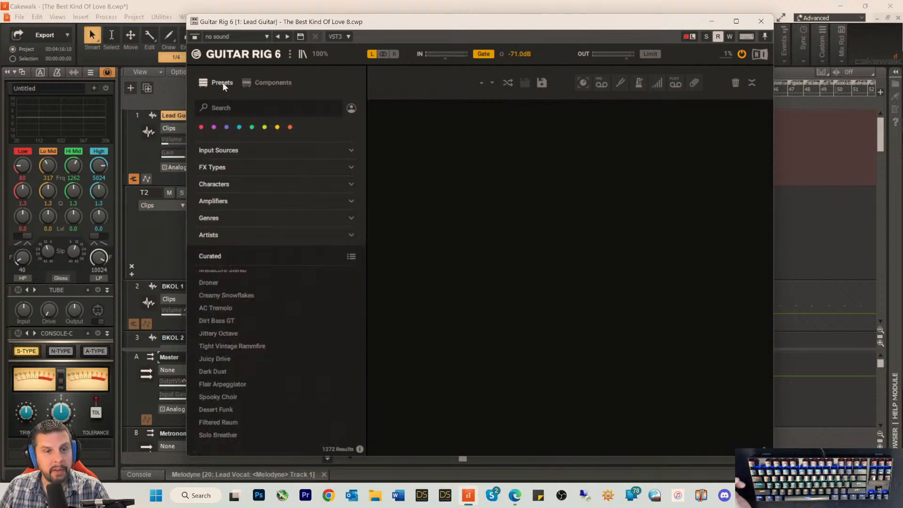
pyautogui.scroll(-2, 233, 312)
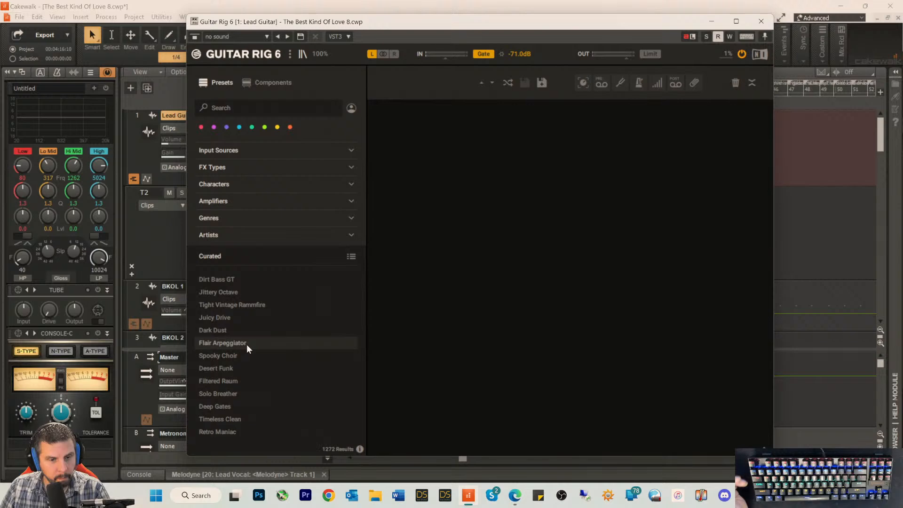
pyautogui.scroll(-3, 246, 344)
pyautogui.scroll(3, 246, 341)
pyautogui.scroll(5, 247, 340)
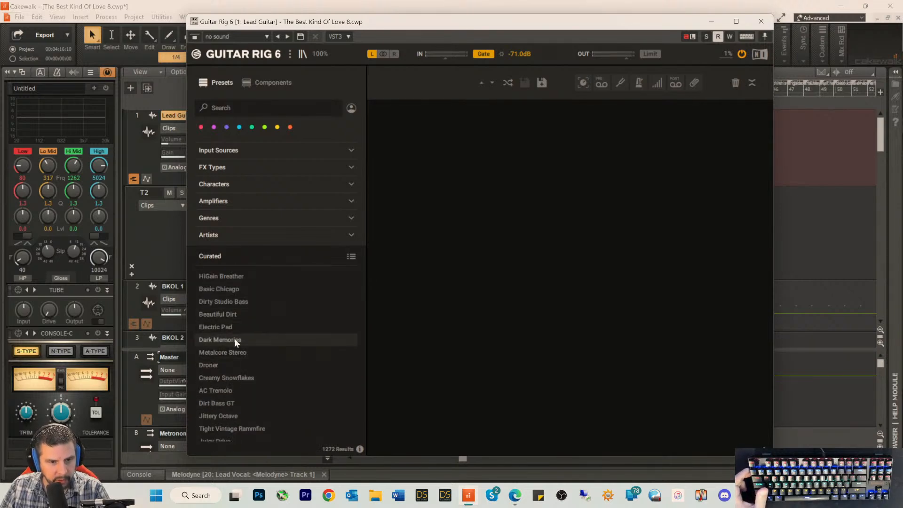
pyautogui.click(222, 186)
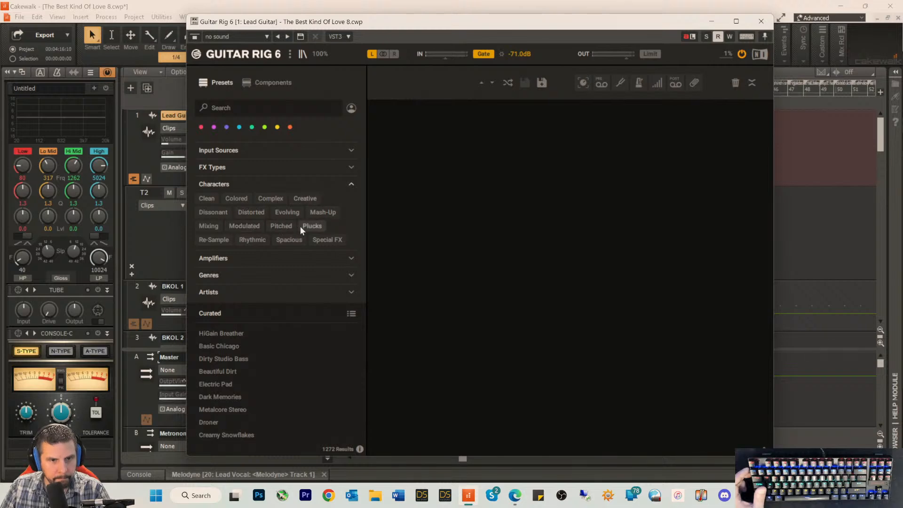
pyautogui.click(281, 239)
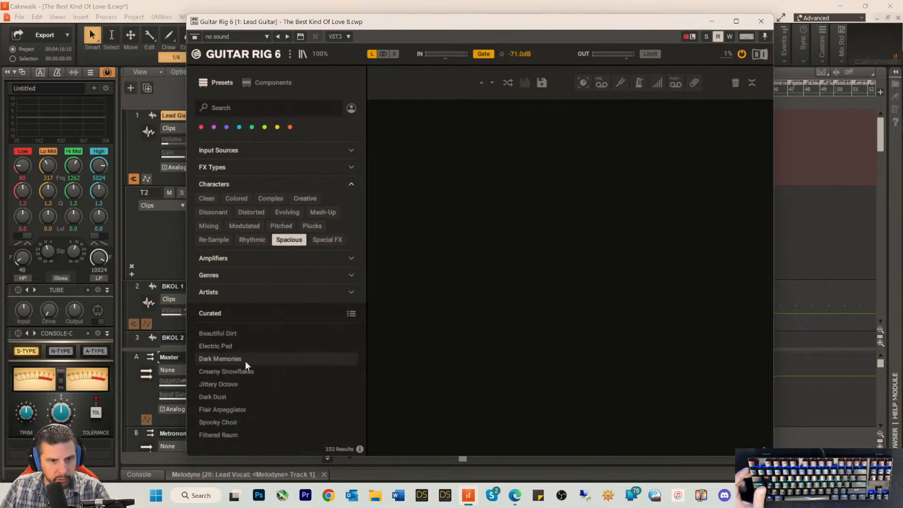
pyautogui.click(235, 372)
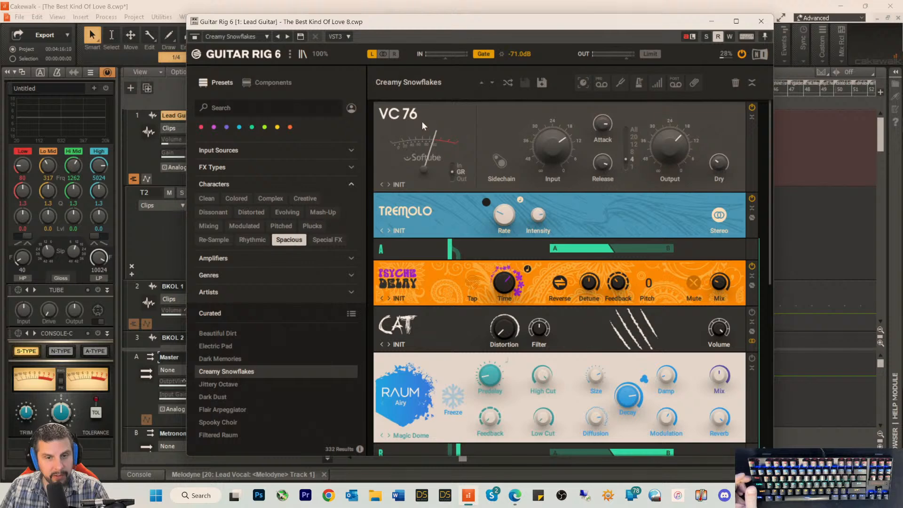
# Step: Examine the component chain of the Creamy Snowflakes preset, including its delay, distortion and reverb modules, and close the plug-in window
pyautogui.scroll(-5, 441, 408)
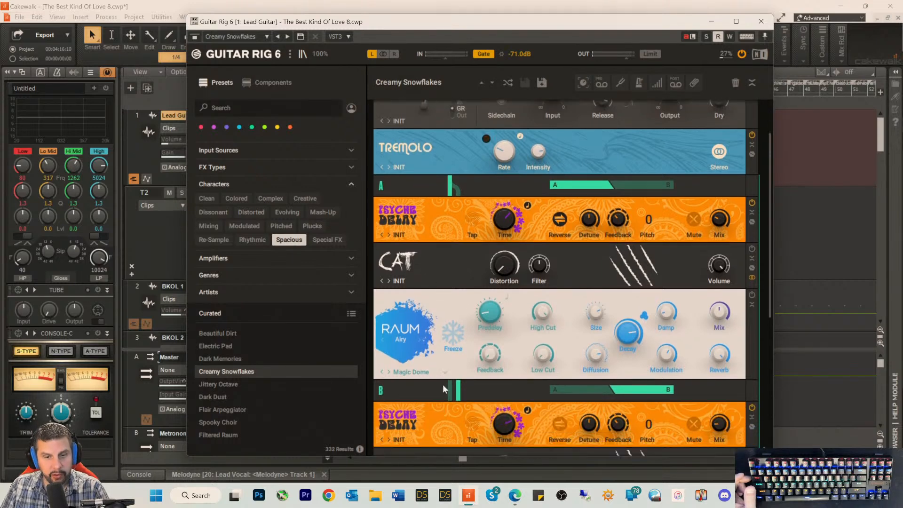
pyautogui.scroll(-3, 442, 388)
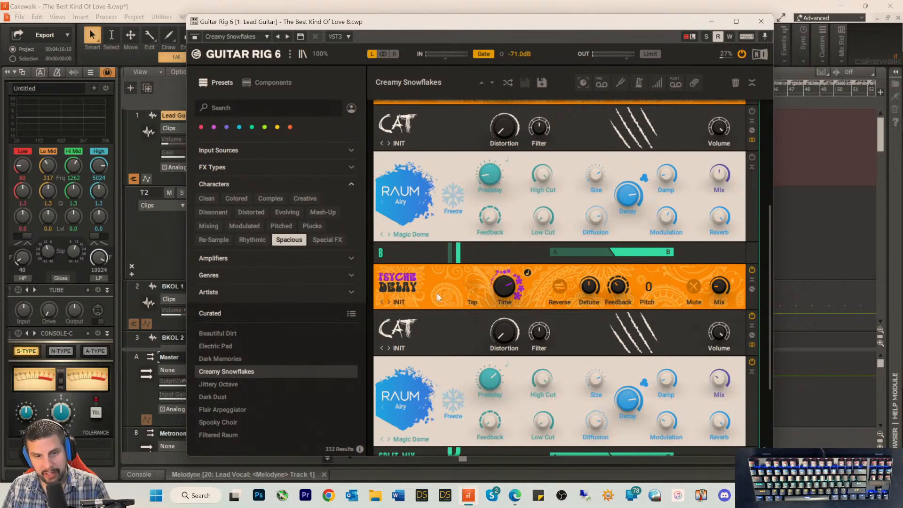
pyautogui.scroll(-2, 436, 294)
pyautogui.scroll(-3, 433, 293)
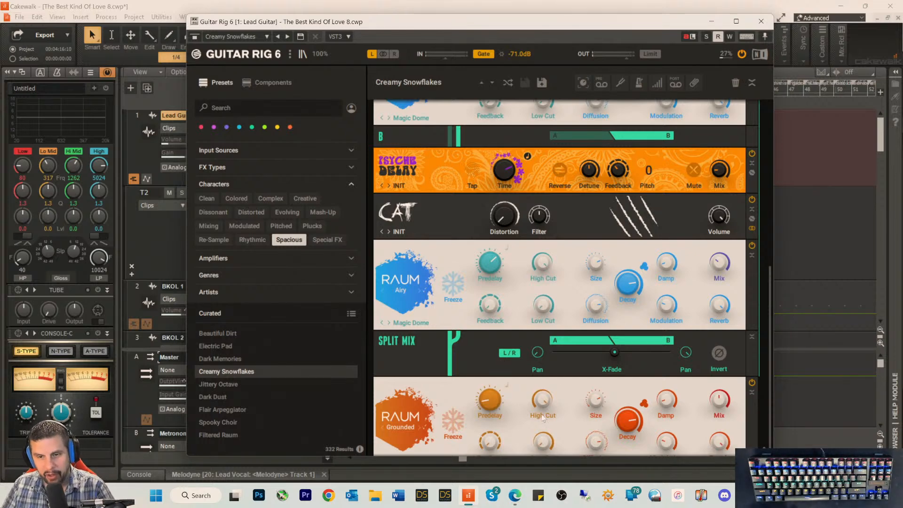
pyautogui.scroll(10, 426, 301)
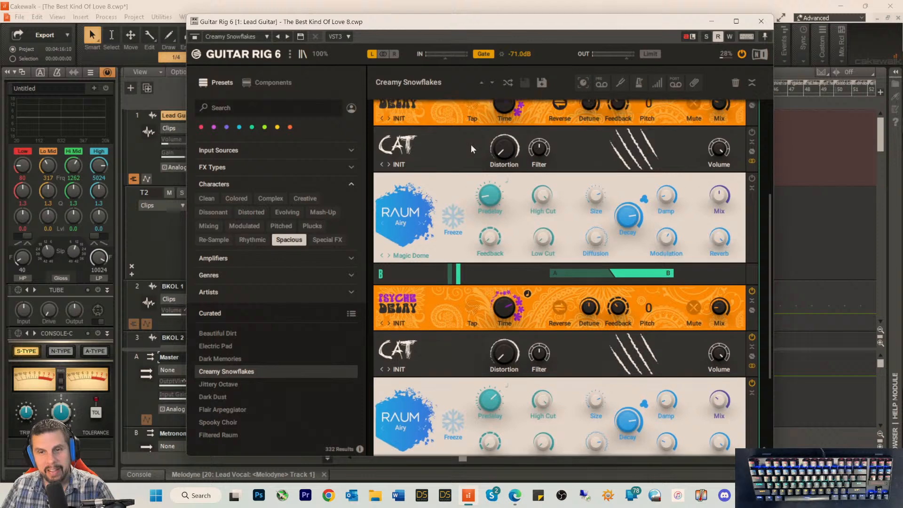
pyautogui.scroll(4, 464, 140)
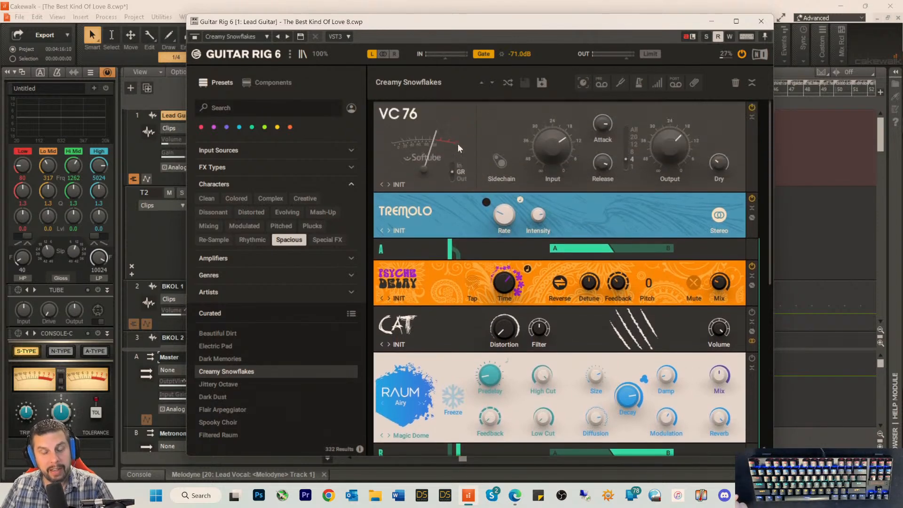
pyautogui.scroll(-6, 455, 250)
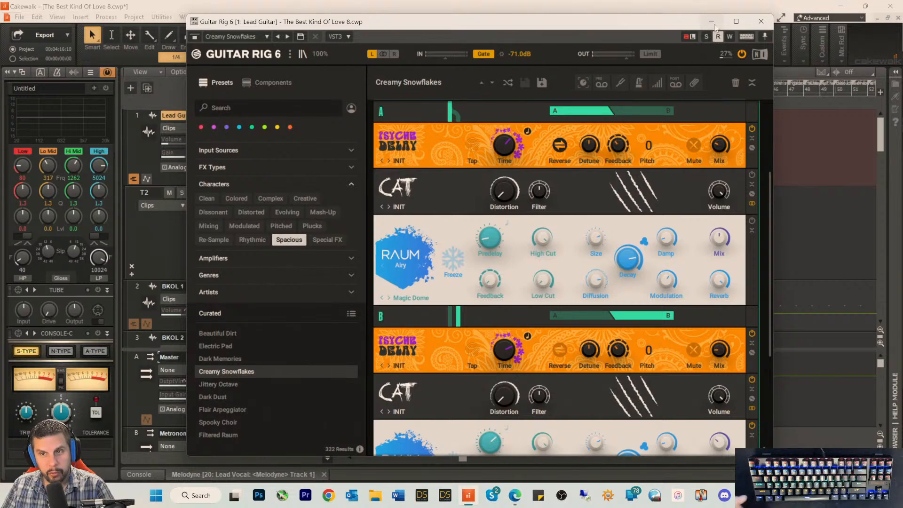
pyautogui.click(760, 21)
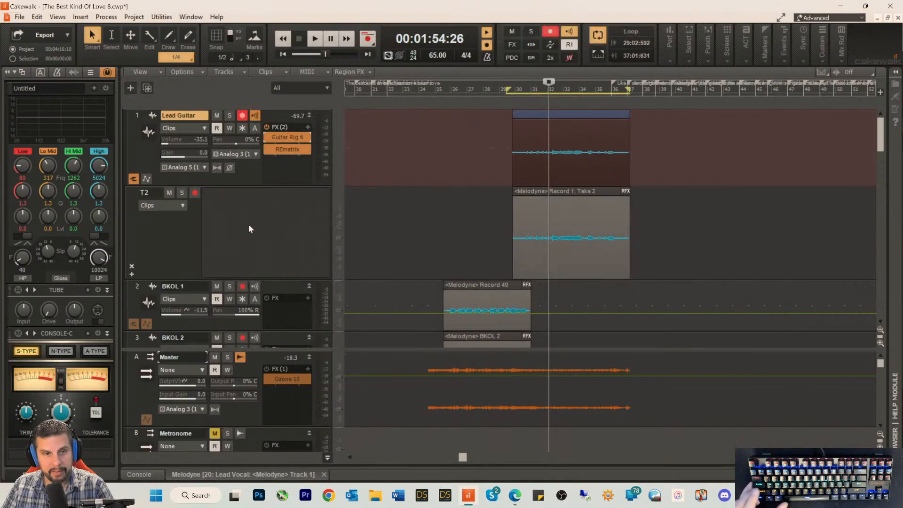
# Step: Bypass REmatrix on the Lead Guitar track and play the solo from about measure 30
pyautogui.click(288, 150)
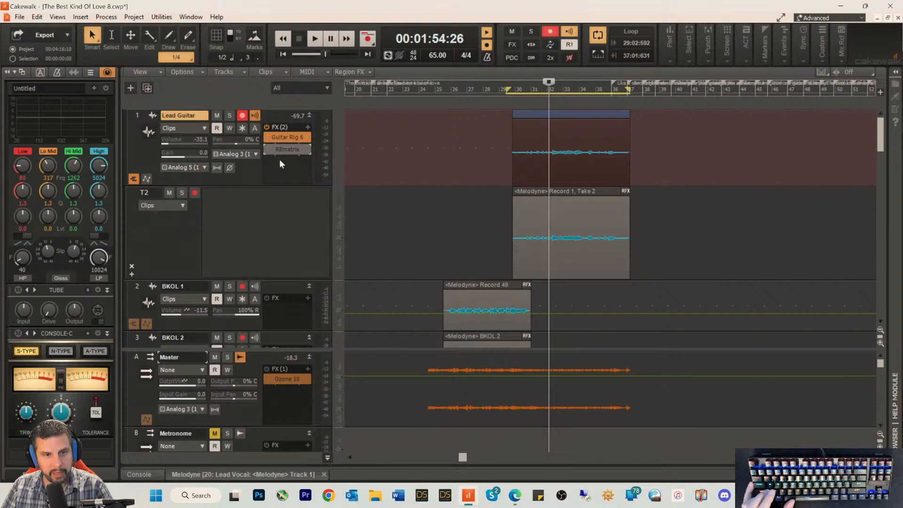
pyautogui.click(517, 89)
pyautogui.press('space')
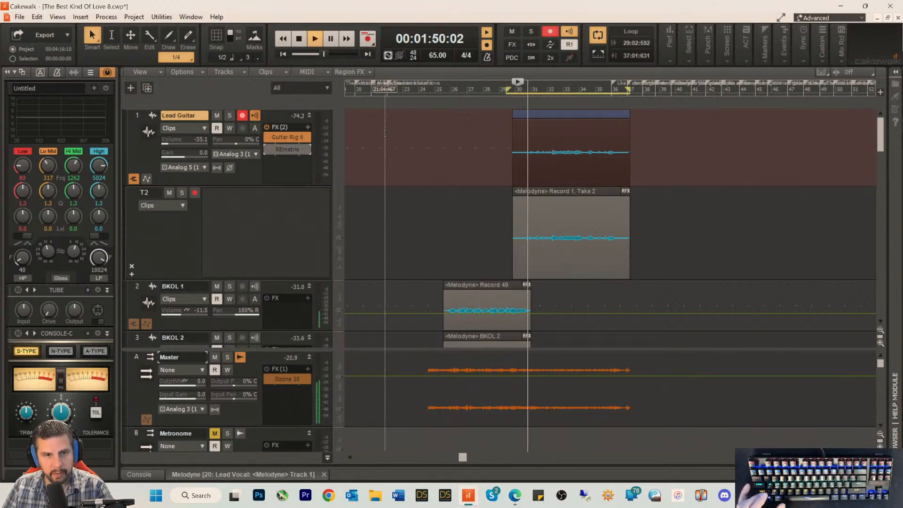
# Step: Set the Lead Guitar volume to -38.1 and gain to -8.4, turn off its input echo, and stop playback
pyautogui.moveTo(172, 142); pyautogui.dragTo(172, 143)
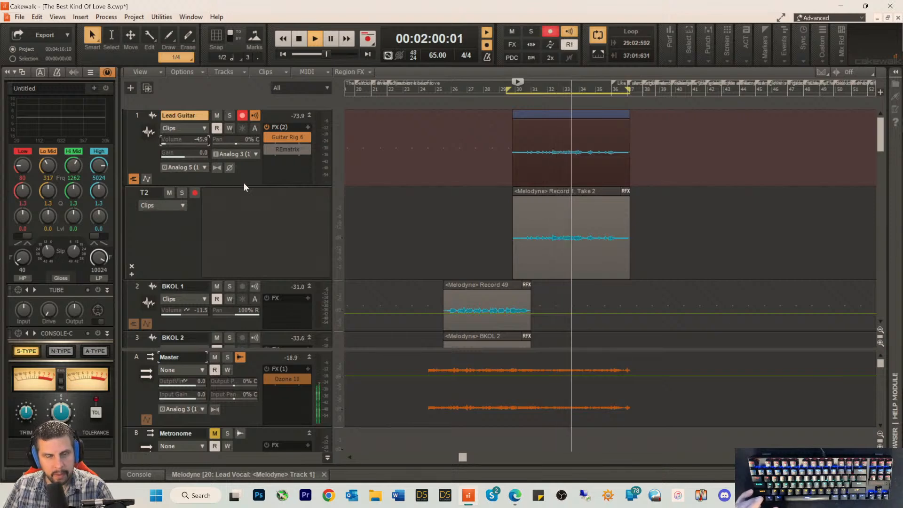
pyautogui.moveTo(189, 154)
pyautogui.mouseDown()
pyautogui.moveTo(179, 154)
pyautogui.moveTo(180, 142)
pyautogui.mouseUp()
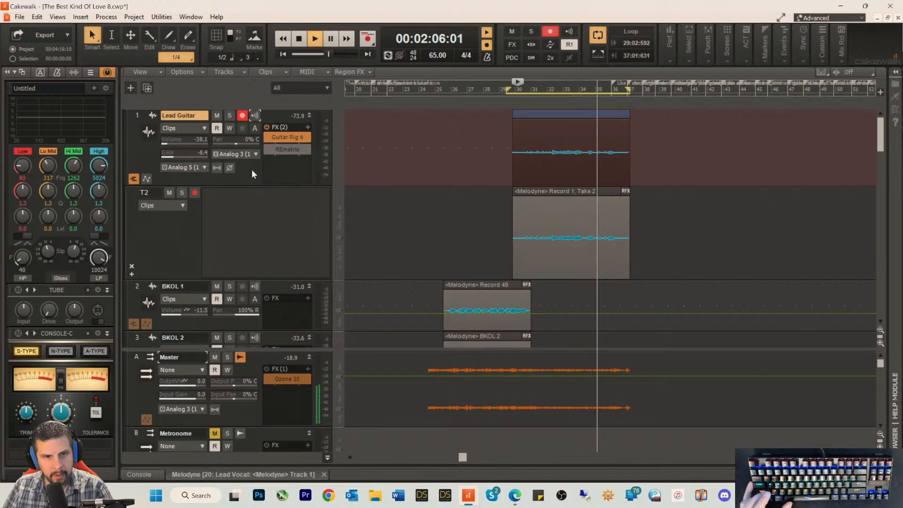
pyautogui.click(170, 145)
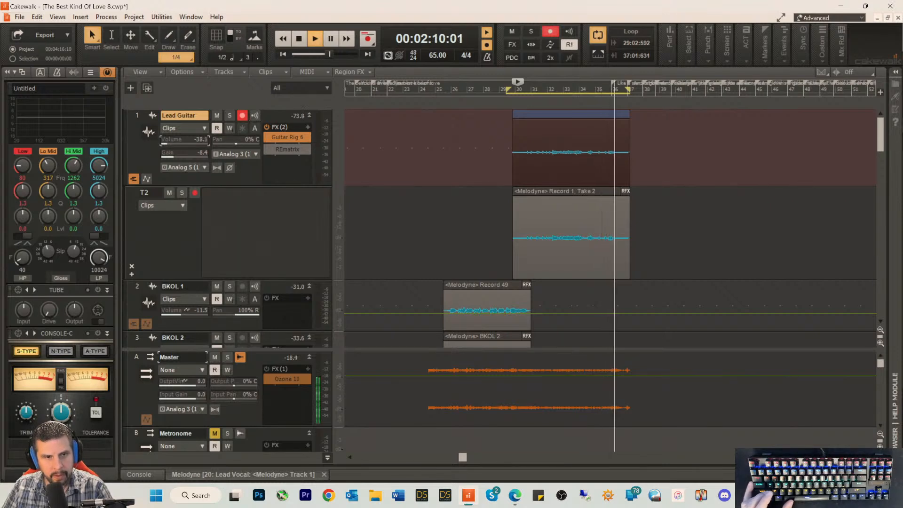
pyautogui.press('space')
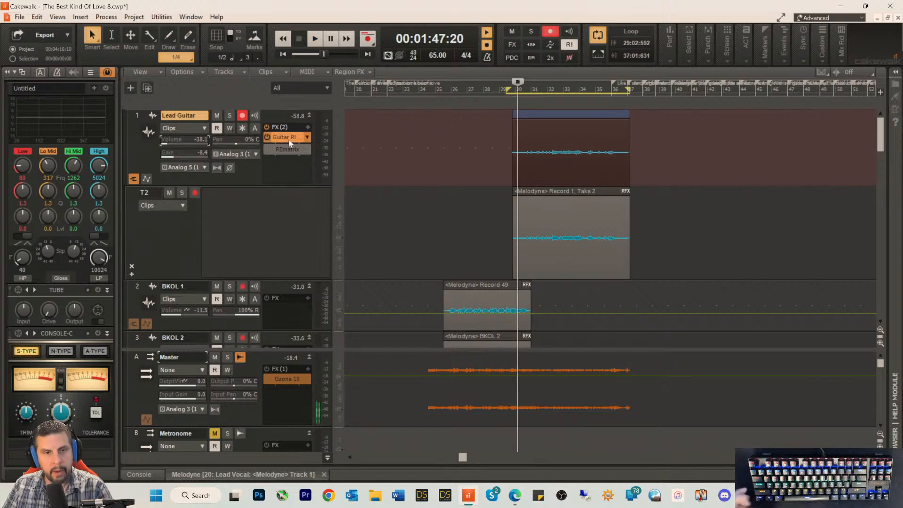
# Step: Reopen Guitar Rig 6 on the Lead Guitar track, inspect the preset's delay, distortion and reverb settings, and put the window away
pyautogui.doubleClick(288, 141)
pyautogui.scroll(-2, 617, 334)
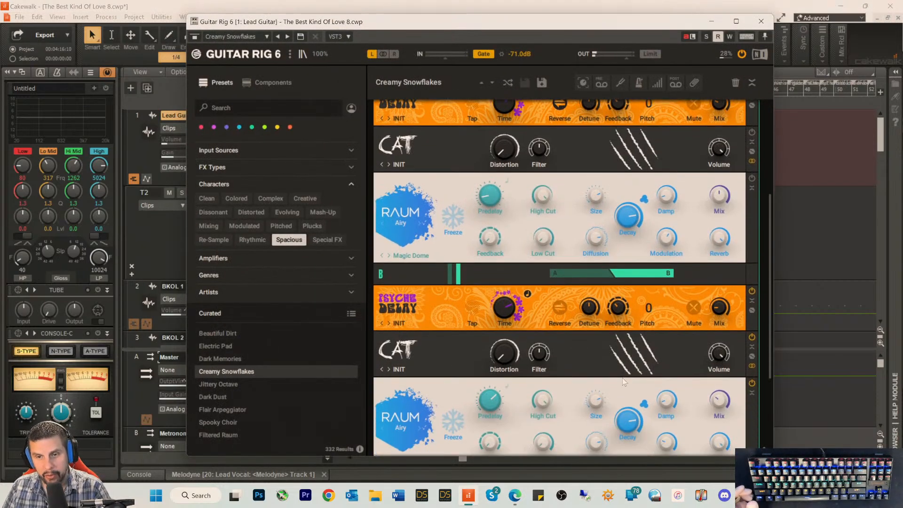
pyautogui.moveTo(723, 169)
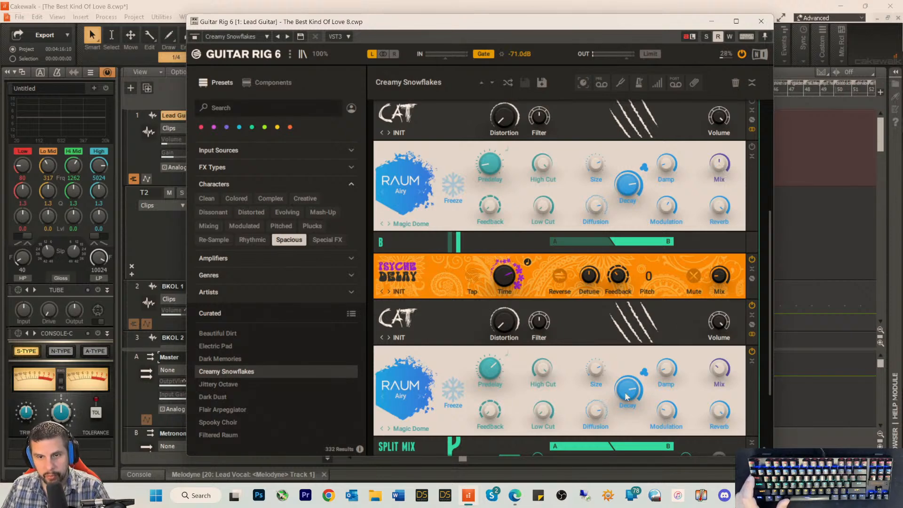
pyautogui.scroll(-3, 579, 394)
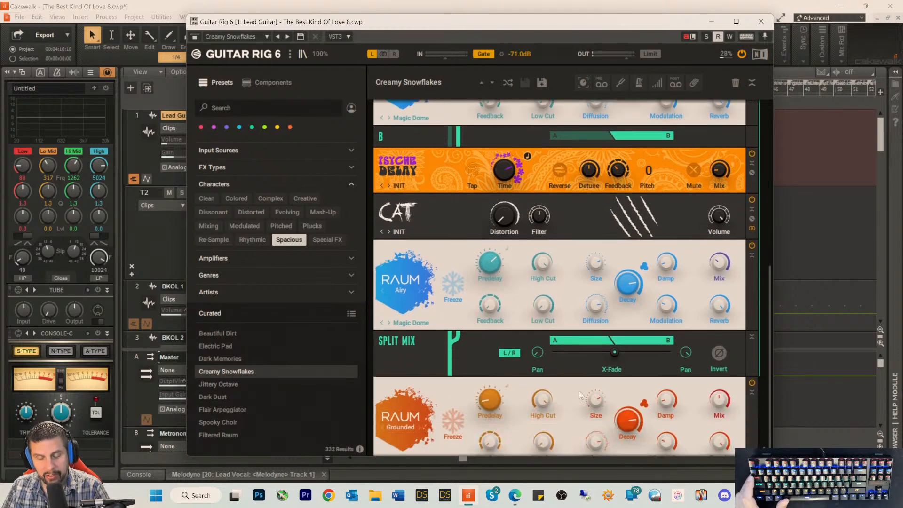
pyautogui.scroll(1, 579, 389)
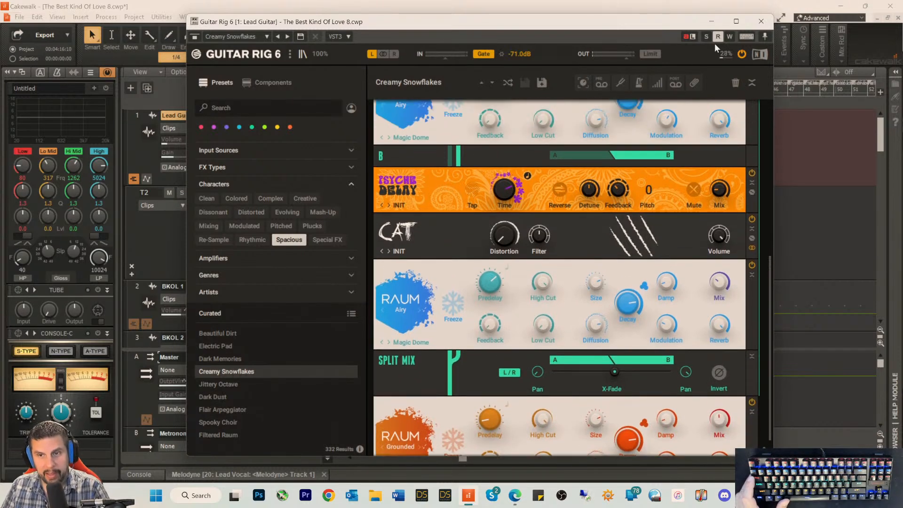
pyautogui.click(711, 21)
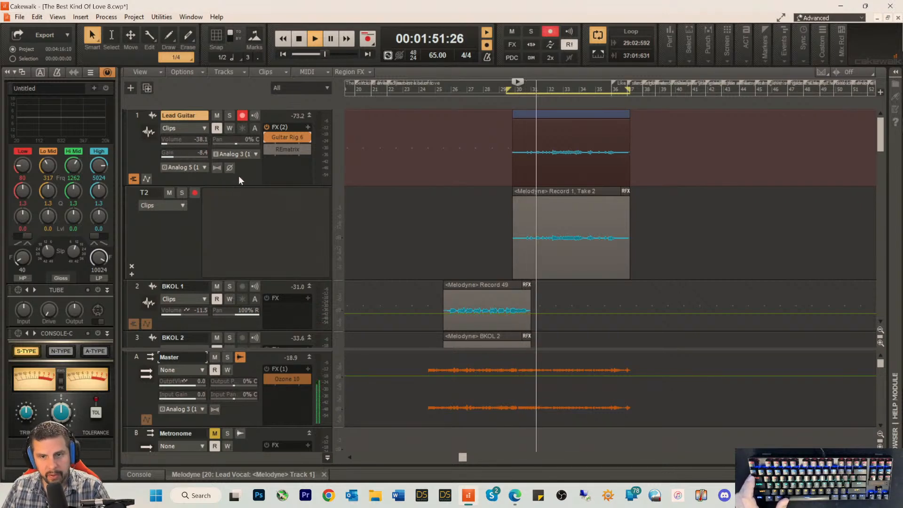
# Step: Collapse the Lead Guitar track's take lanes and stop playback
pyautogui.click(134, 179)
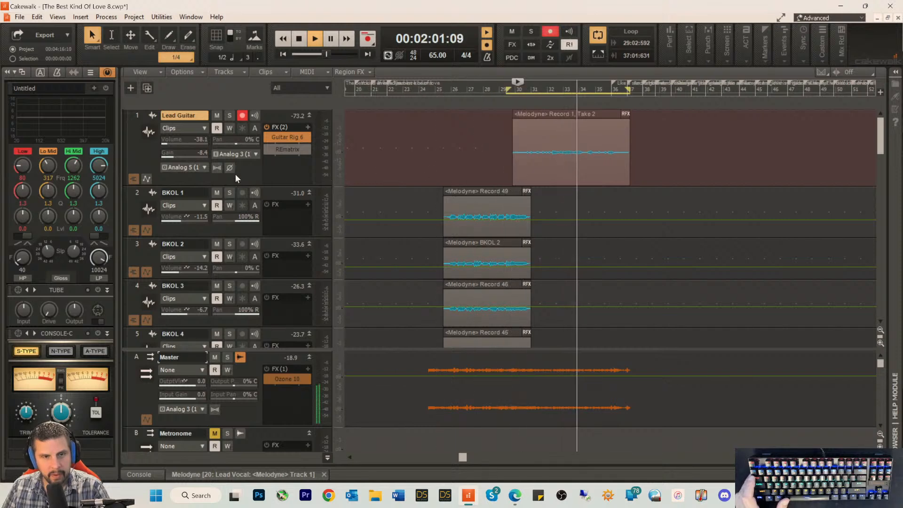
pyautogui.press('space')
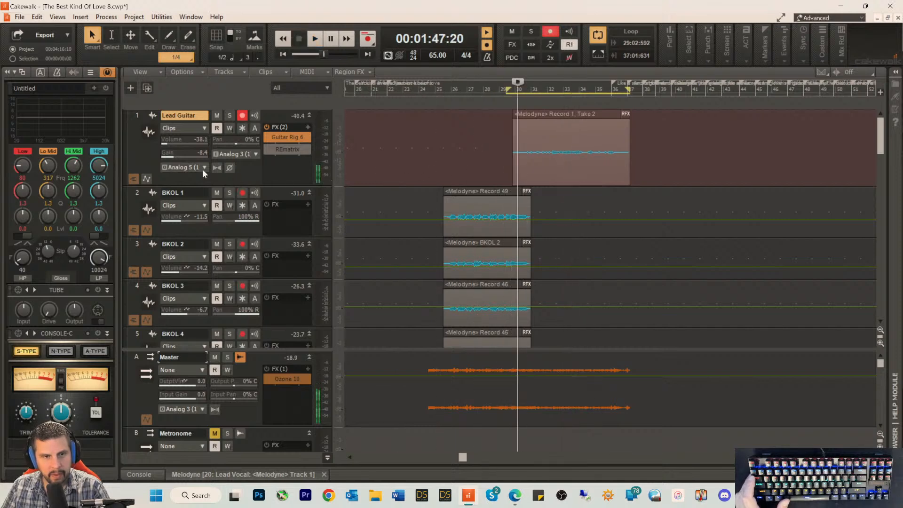
# Step: Route the Lead Guitar track's output to Master, then raise its volume to -10.9 and gain to -2.2 during playback
pyautogui.click(202, 169)
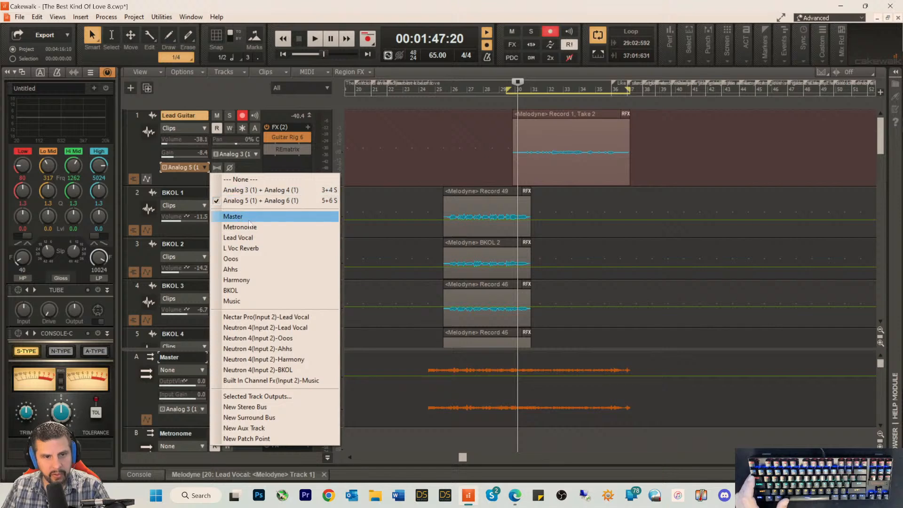
pyautogui.click(249, 217)
pyautogui.press('space')
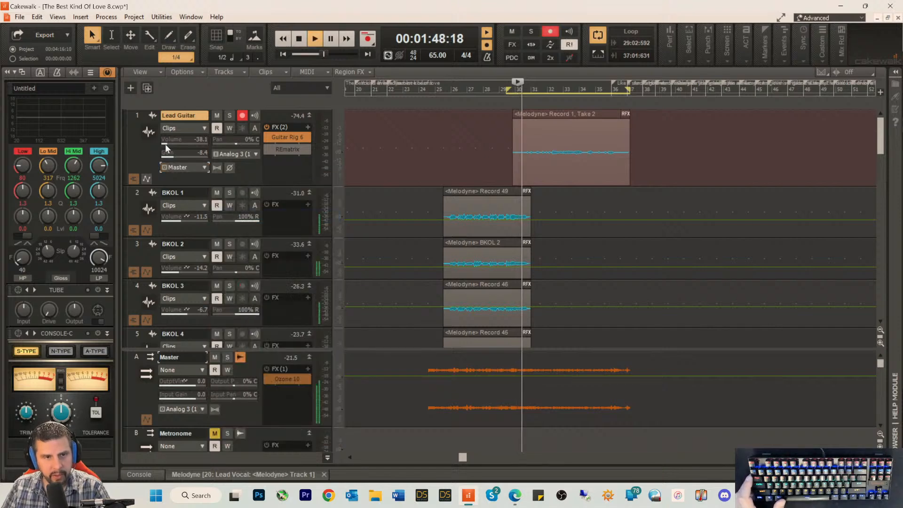
pyautogui.moveTo(165, 143); pyautogui.dragTo(169, 144)
pyautogui.moveTo(167, 141)
pyautogui.mouseDown()
pyautogui.moveTo(179, 141)
pyautogui.moveTo(172, 156)
pyautogui.moveTo(180, 156)
pyautogui.moveTo(181, 141)
pyautogui.mouseUp()
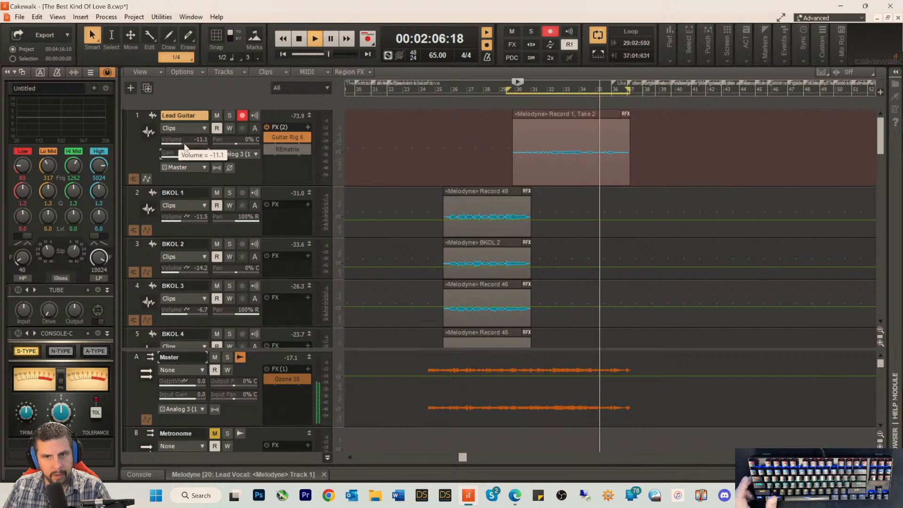
pyautogui.moveTo(184, 144); pyautogui.dragTo(185, 144)
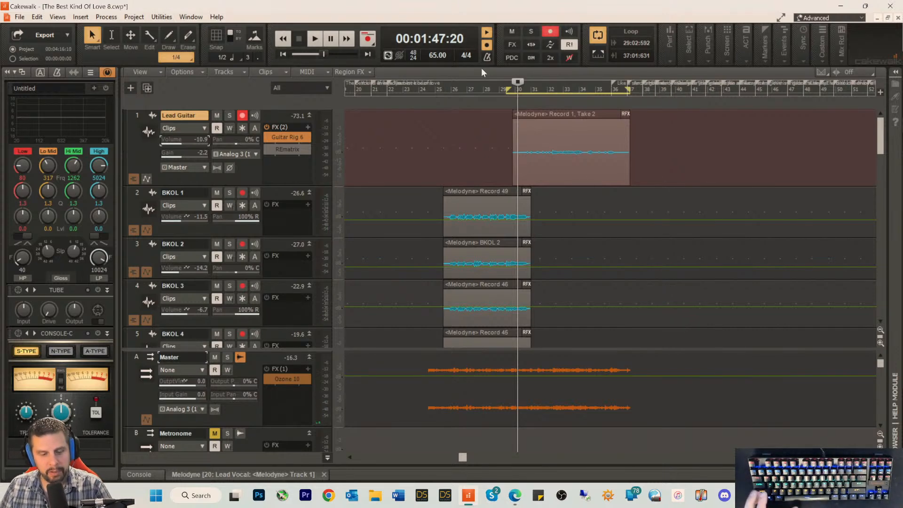
# Step: Delete REmatrix from the Lead Guitar track's effects and play the mix from about measure 29
pyautogui.rightClick(283, 150)
pyautogui.click(285, 157)
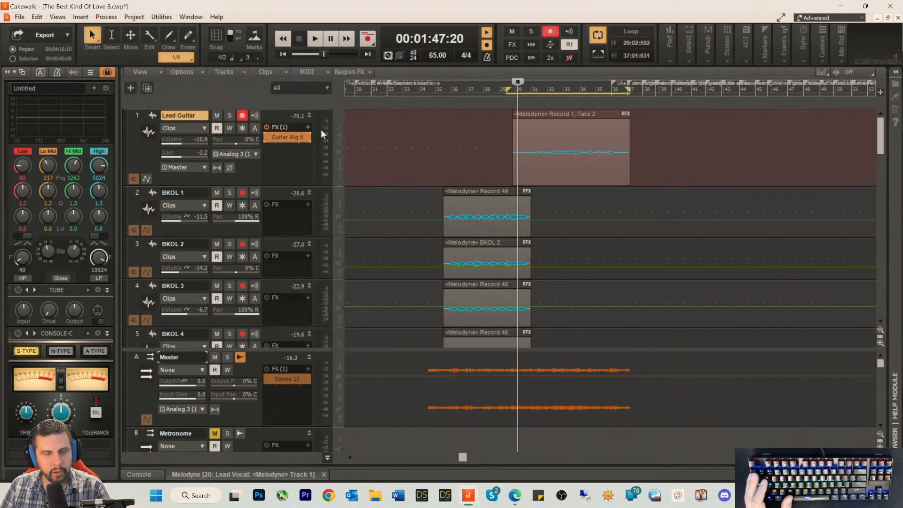
pyautogui.click(501, 88)
pyautogui.press('space')
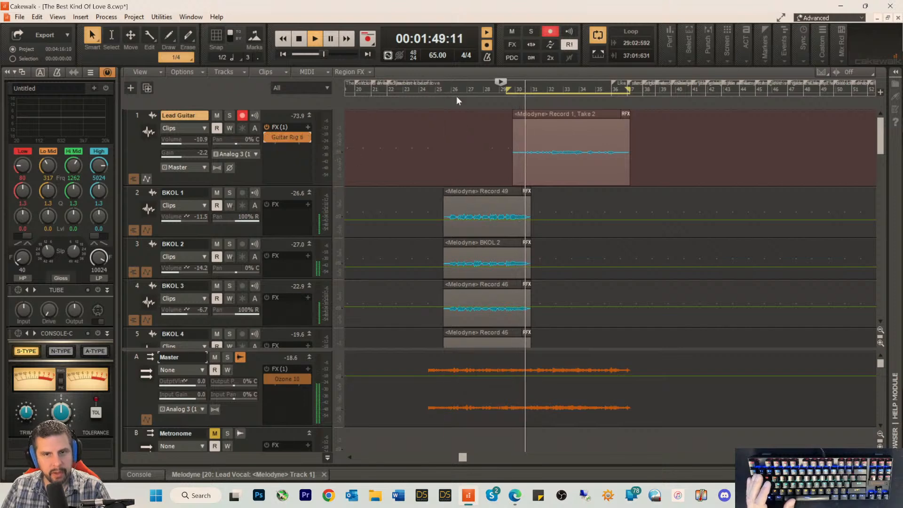
# Step: Replay the section from about measure 25, lower the Lead Guitar volume to -17.6, and stop playback
pyautogui.click(441, 91)
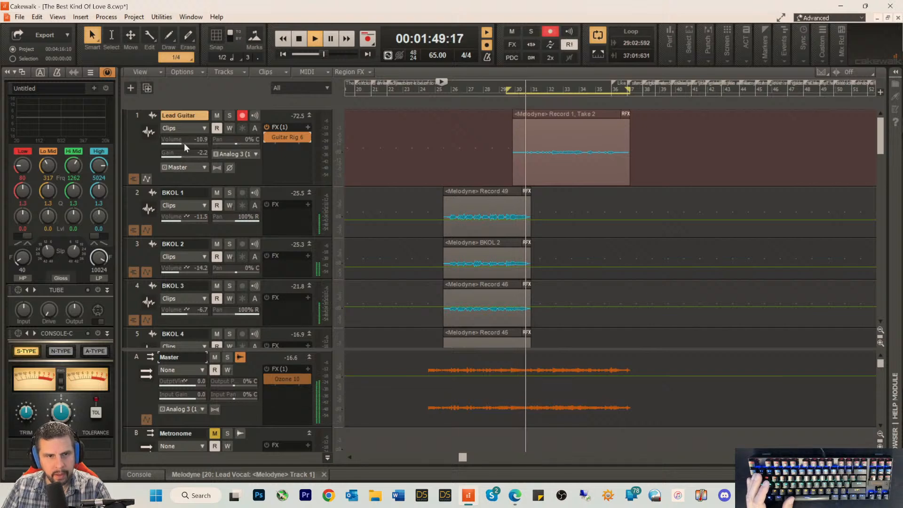
pyautogui.moveTo(185, 143); pyautogui.dragTo(181, 143)
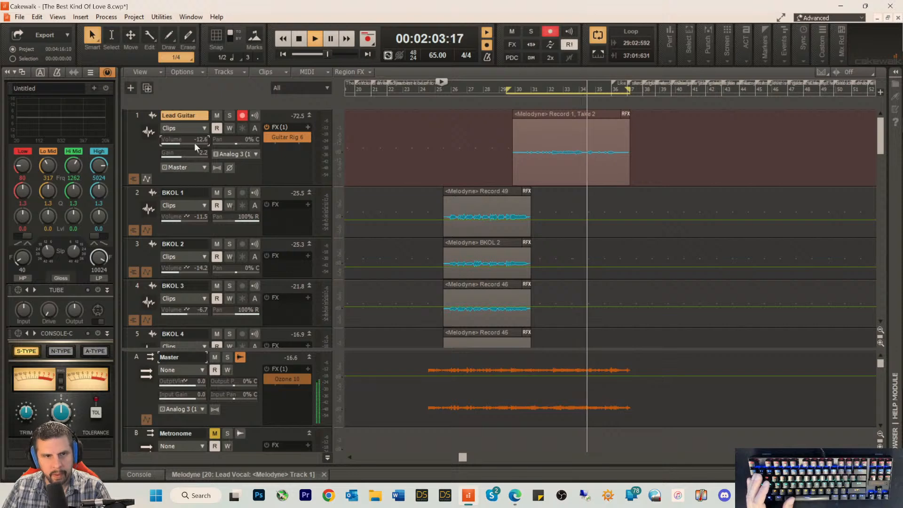
pyautogui.moveTo(194, 143); pyautogui.dragTo(192, 143)
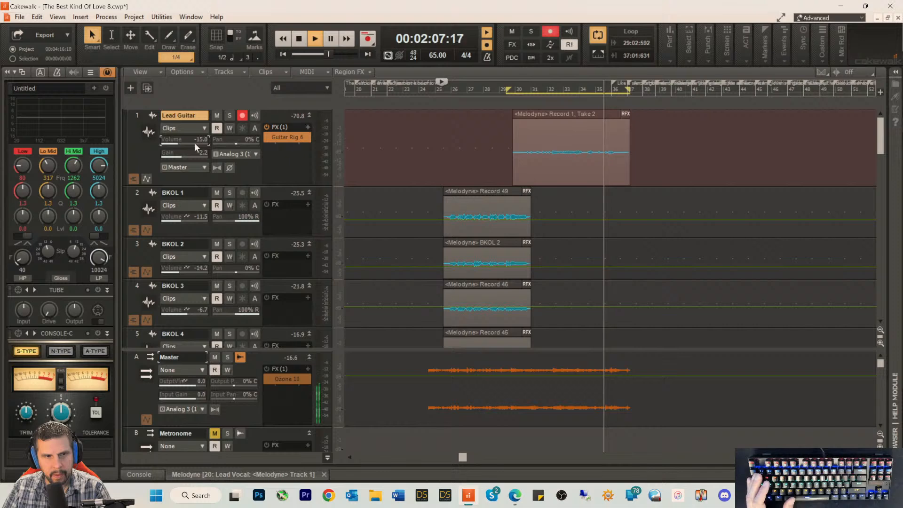
pyautogui.moveTo(194, 144); pyautogui.dragTo(190, 143)
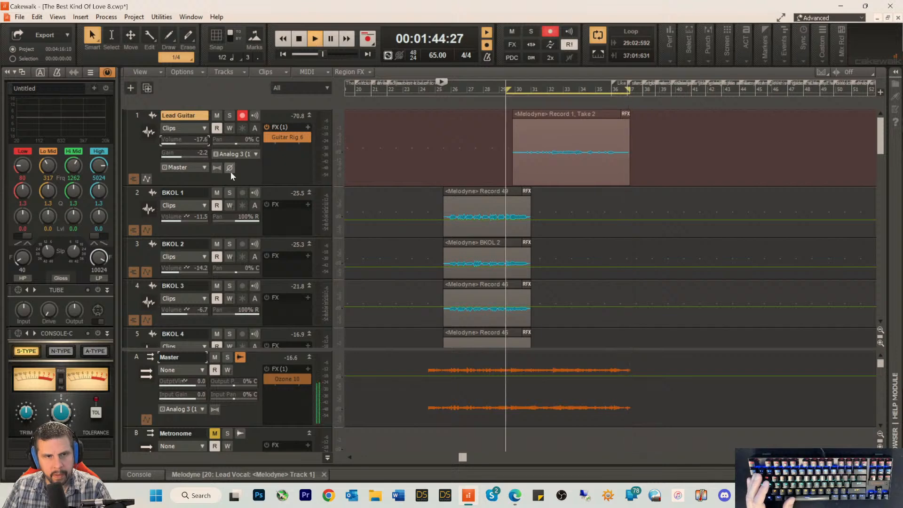
pyautogui.press('space')
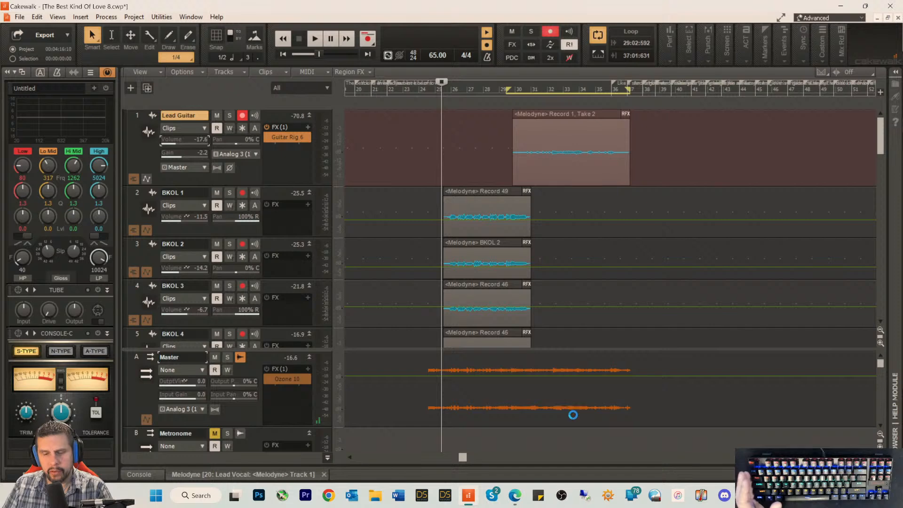
# Step: Play the mix from about measure 60 to check where the solo should re-enter, and stop playback
pyautogui.moveTo(463, 459); pyautogui.dragTo(564, 459)
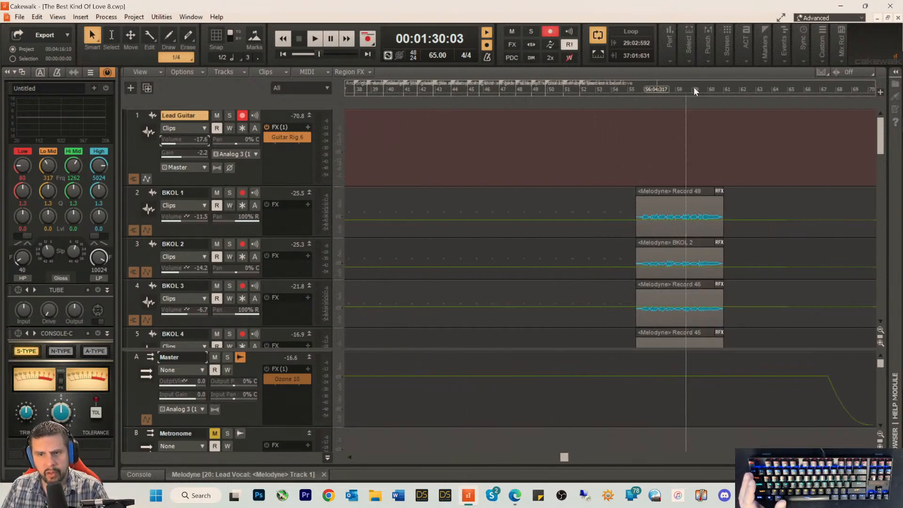
pyautogui.press('space')
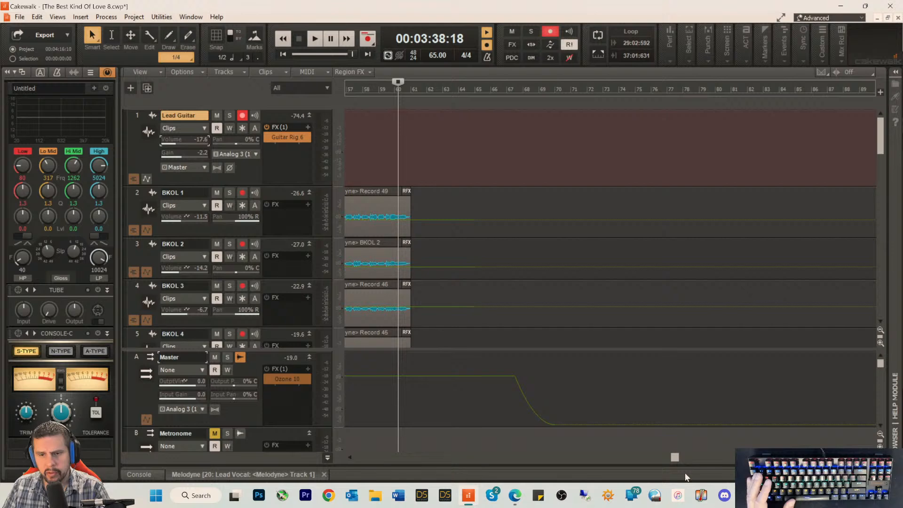
pyautogui.press('space')
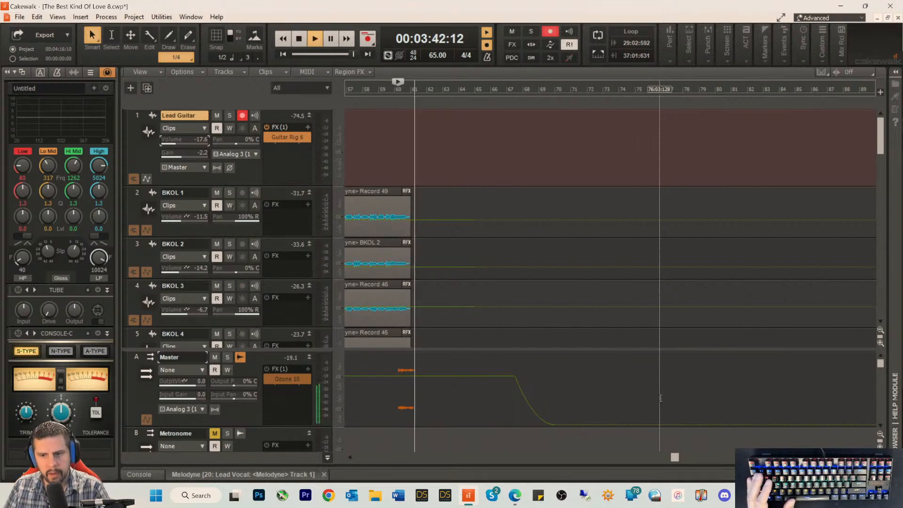
pyautogui.press('space')
# Step: With snapping on, trim the start of the Lead Guitar solo clip to measure 30 and copy the clip to measure 60
pyautogui.moveTo(675, 456); pyautogui.dragTo(435, 456)
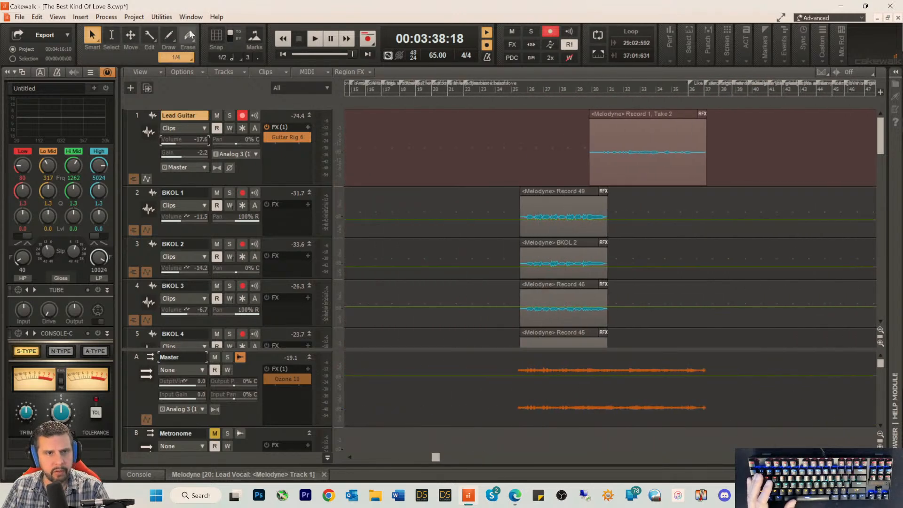
pyautogui.click(216, 35)
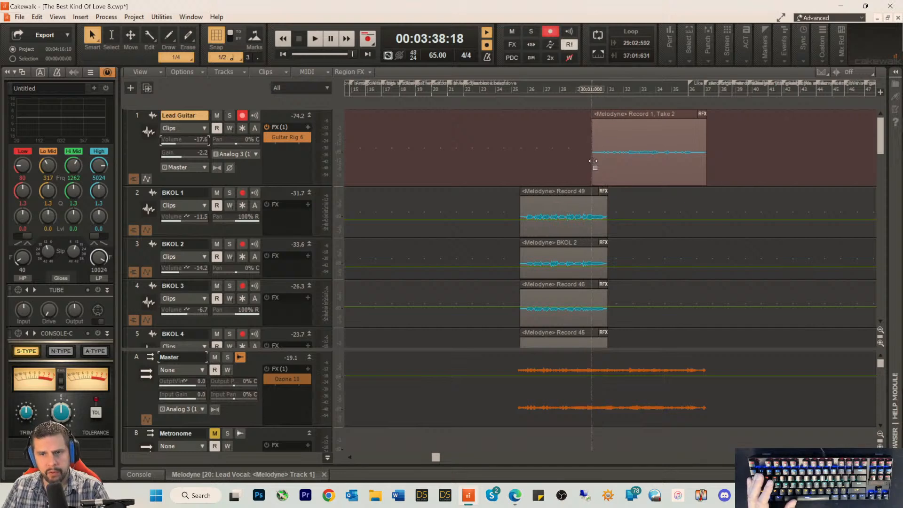
pyautogui.click(620, 117)
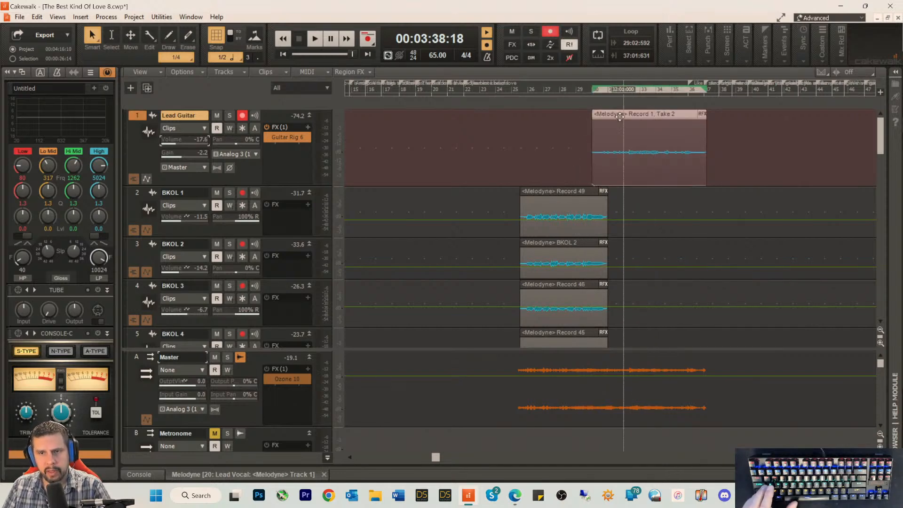
pyautogui.moveTo(638, 119); pyautogui.dragTo(805, 137)
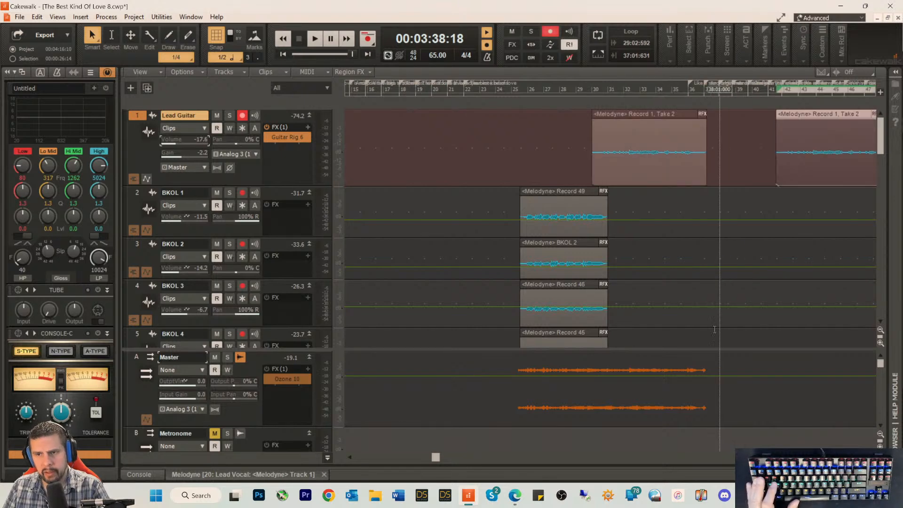
pyautogui.moveTo(435, 458); pyautogui.dragTo(569, 461)
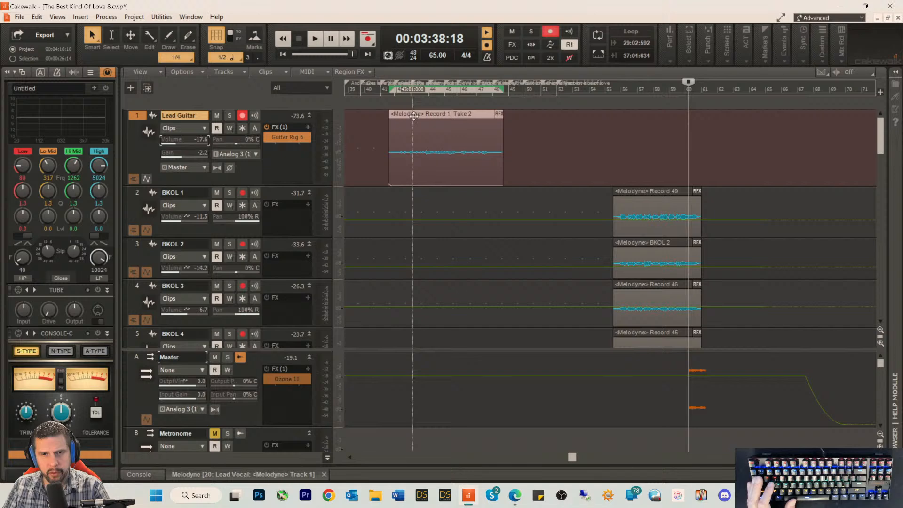
pyautogui.moveTo(413, 115); pyautogui.dragTo(709, 139)
# Step: Play the copied solo through the fade-out, set the Lead Guitar volume to -17.8, and stop playback
pyautogui.press('space')
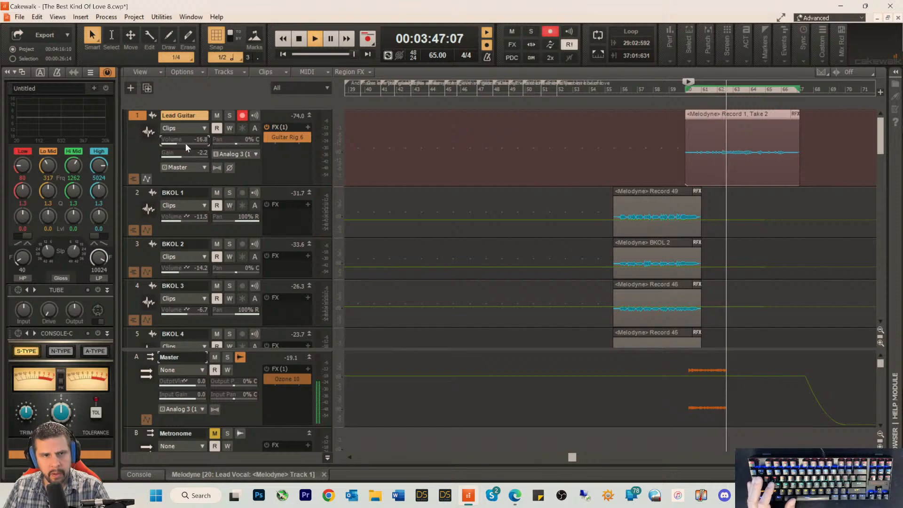
pyautogui.moveTo(186, 143); pyautogui.dragTo(184, 143)
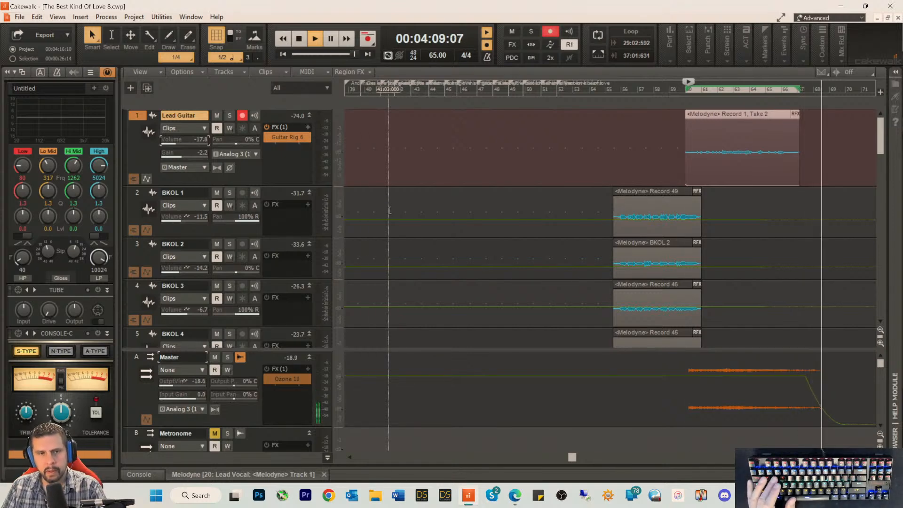
pyautogui.press('space')
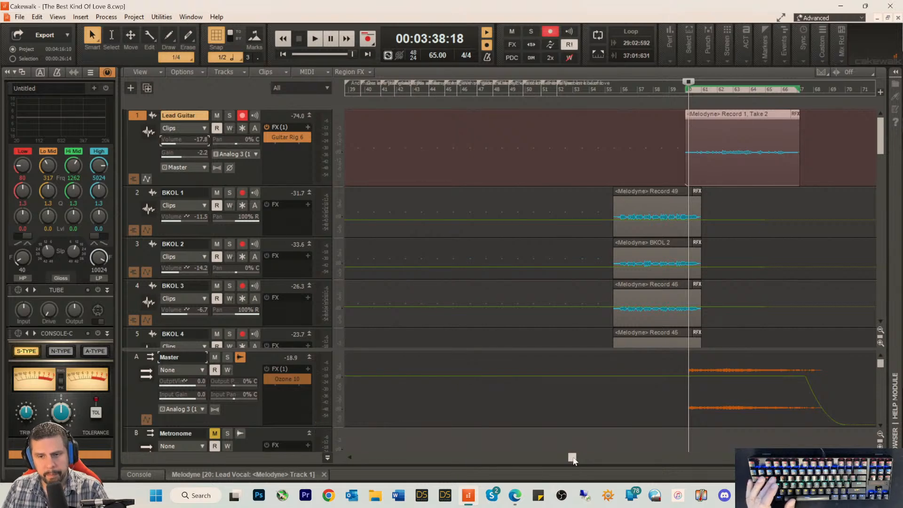
# Step: Play the song's intro from its beginning and stop playback
pyautogui.moveTo(572, 457); pyautogui.dragTo(351, 460)
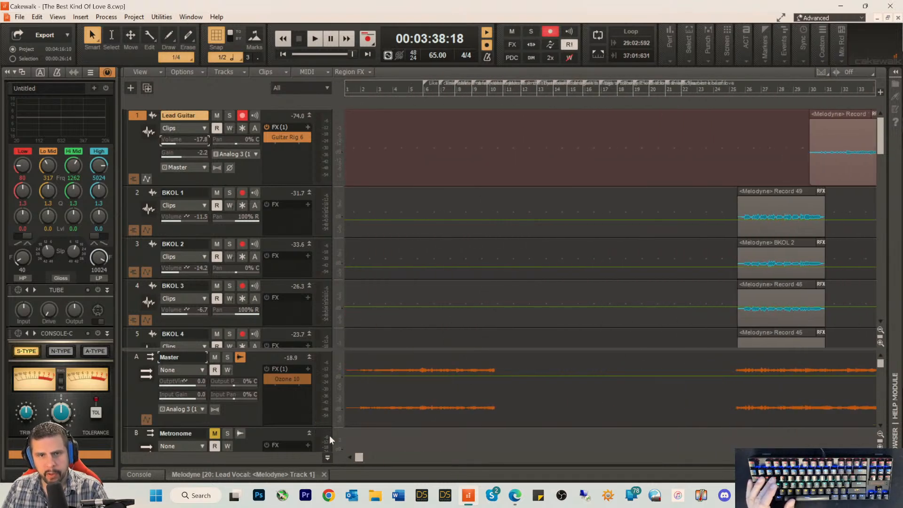
pyautogui.click(351, 92)
pyautogui.press('space')
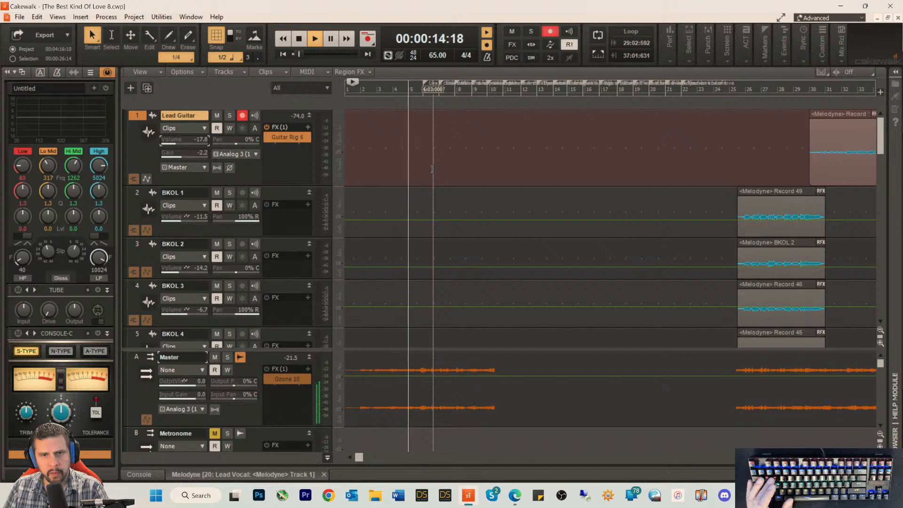
pyautogui.press('space')
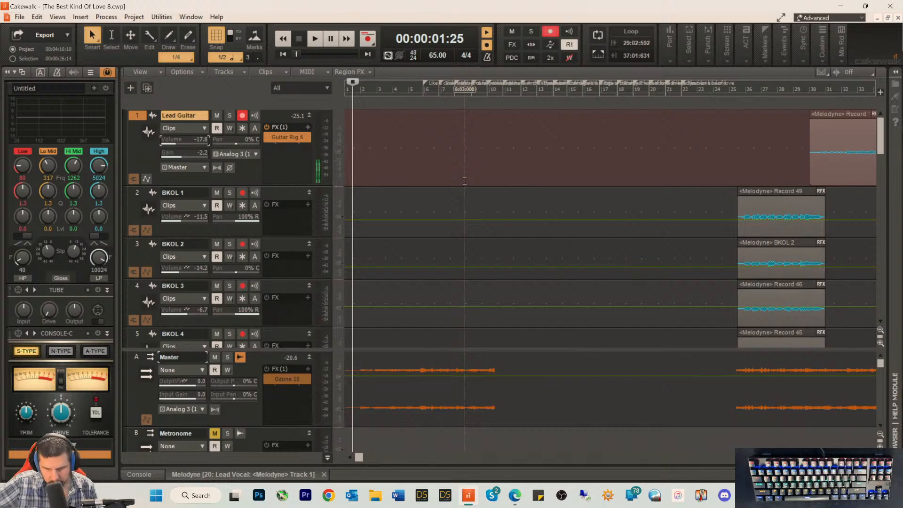
# Step: Record two intro takes on the Lead Guitar track from the start of the song
pyautogui.press('space')
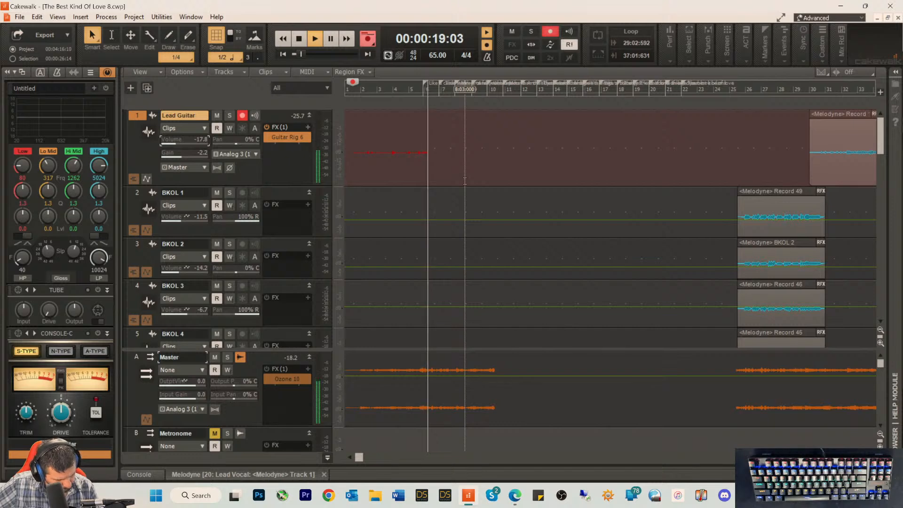
pyautogui.press('space')
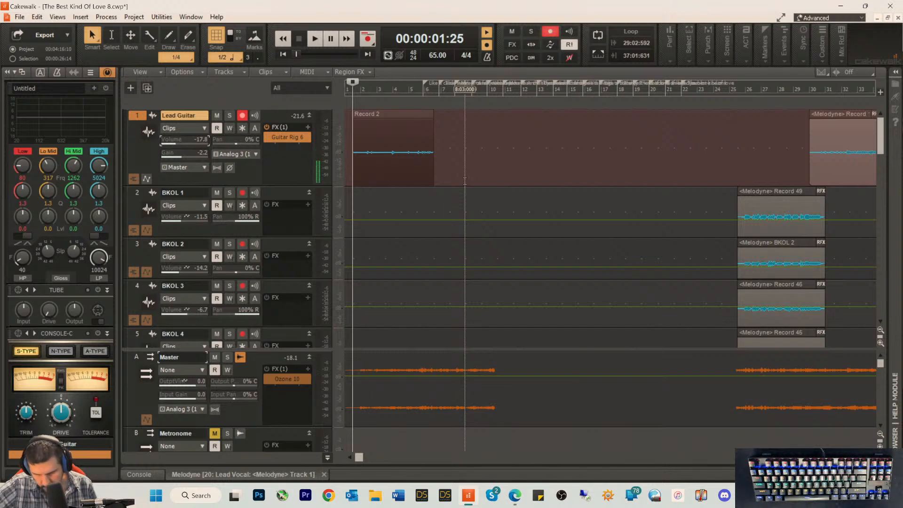
pyautogui.press('space')
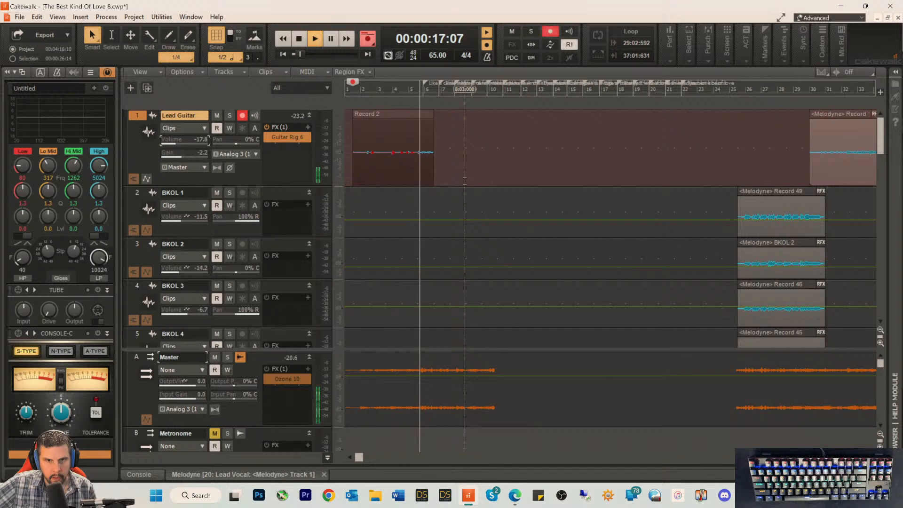
pyautogui.press('space')
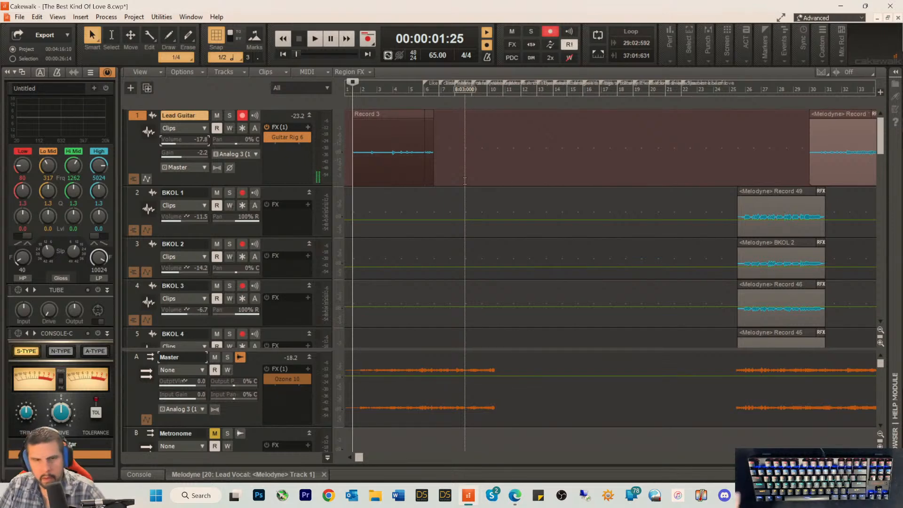
# Step: Show the Lead Guitar take lanes and delete the first intro take, Record 2, from lane T1
pyautogui.click(133, 180)
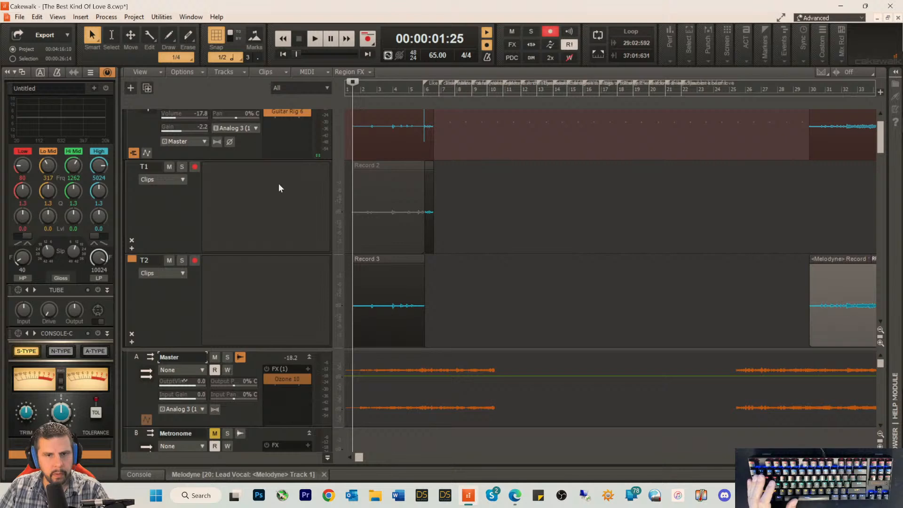
pyautogui.moveTo(486, 225); pyautogui.dragTo(337, 205)
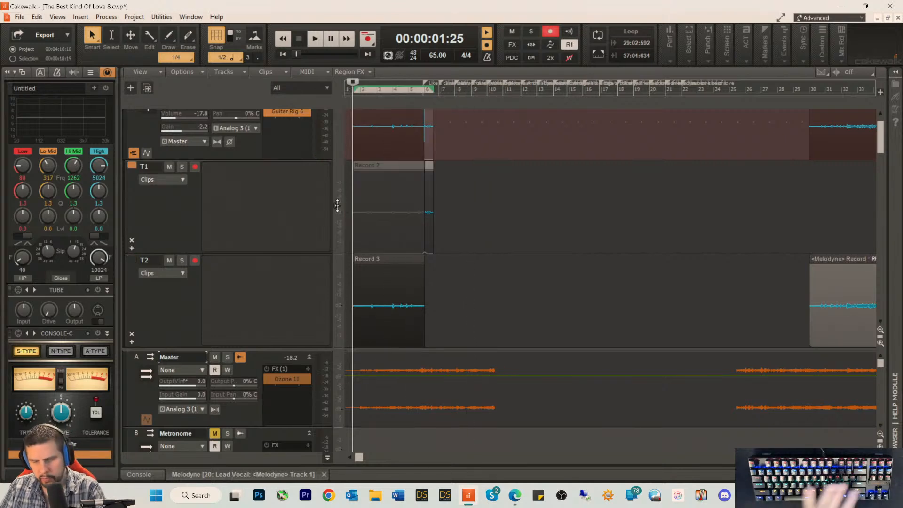
pyautogui.press('Delete')
pyautogui.scroll(-3, 450, 226)
pyautogui.scroll(2, 469, 202)
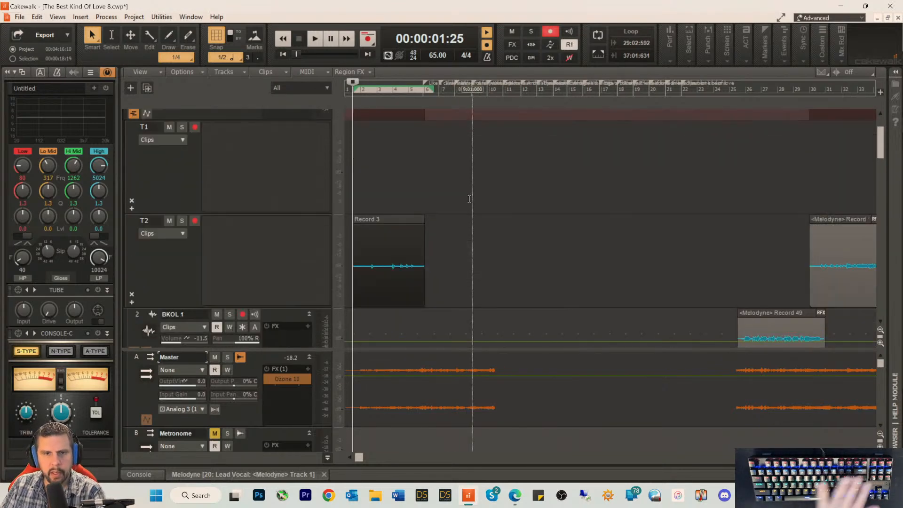
pyautogui.scroll(1, 466, 209)
# Step: Play back the intro take, trim the start of the Record 3 clip to measure 3, and stop playback
pyautogui.press('space')
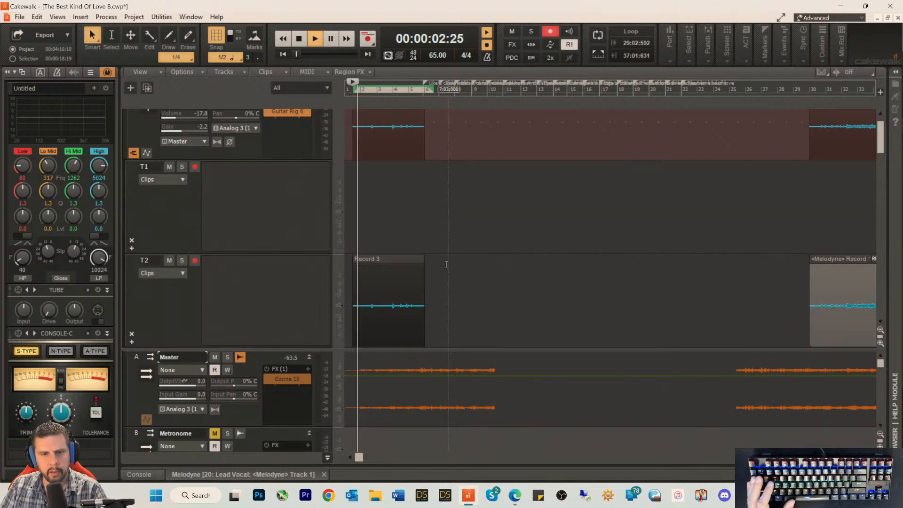
pyautogui.moveTo(355, 302); pyautogui.dragTo(377, 308)
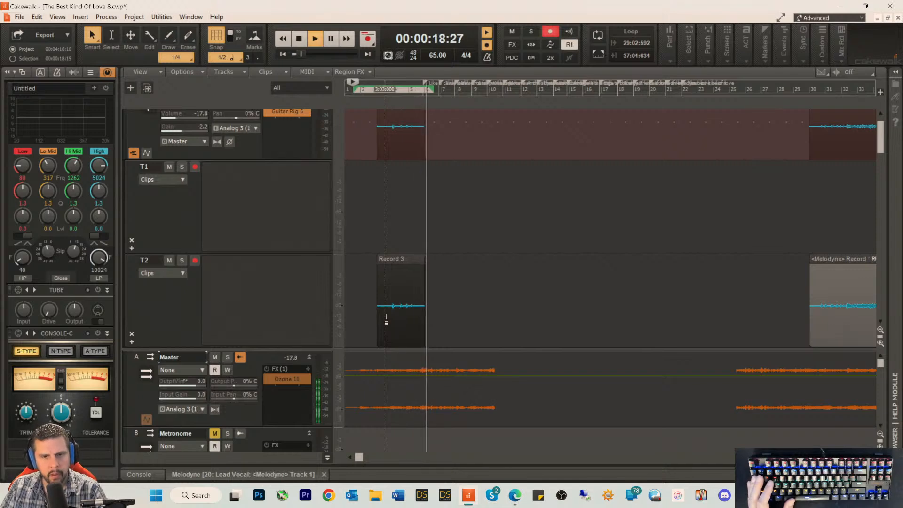
pyautogui.press('space')
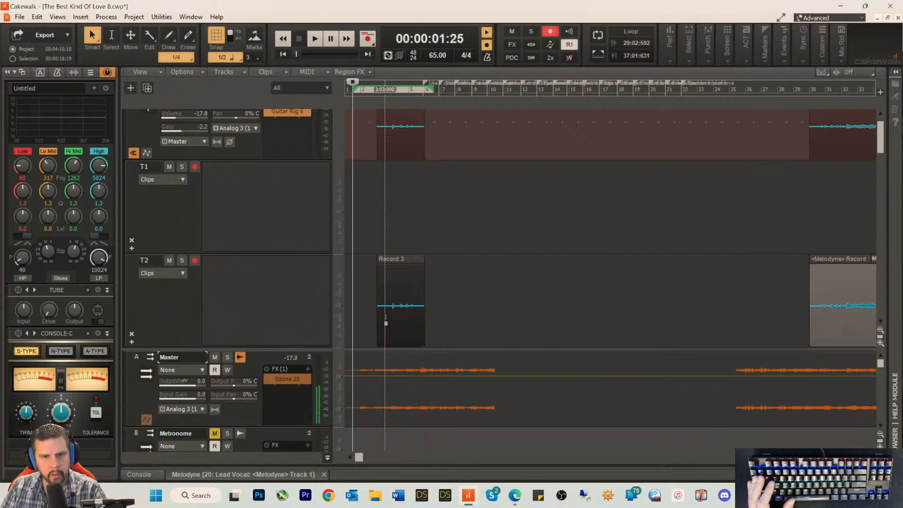
# Step: Create a Melodyne region effect on the Record 3 intro clip and delete the stray note before measure 4
pyautogui.rightClick(386, 323)
pyautogui.moveTo(462, 201)
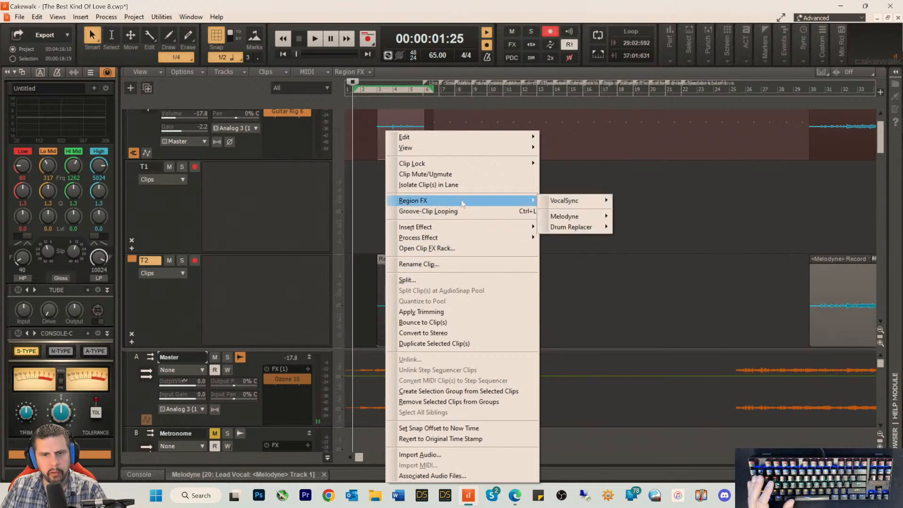
pyautogui.moveTo(571, 216)
pyautogui.click(633, 216)
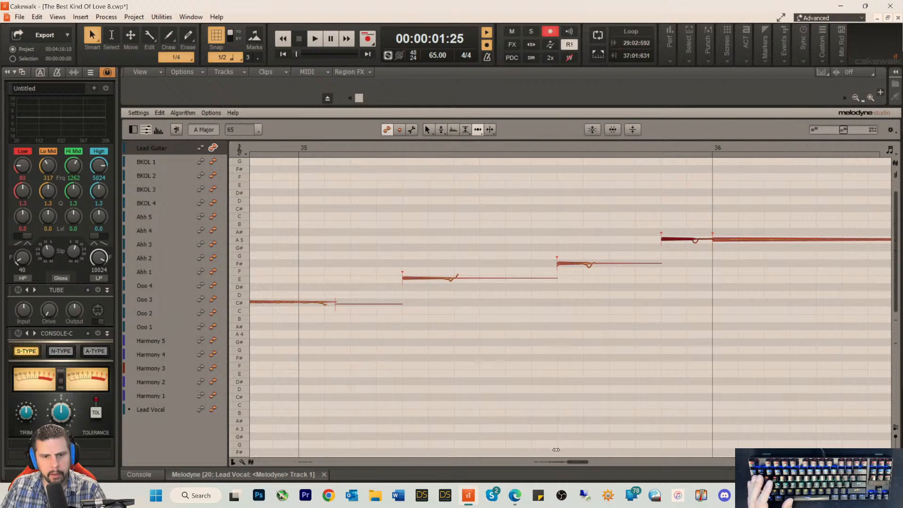
pyautogui.moveTo(576, 462); pyautogui.dragTo(306, 469)
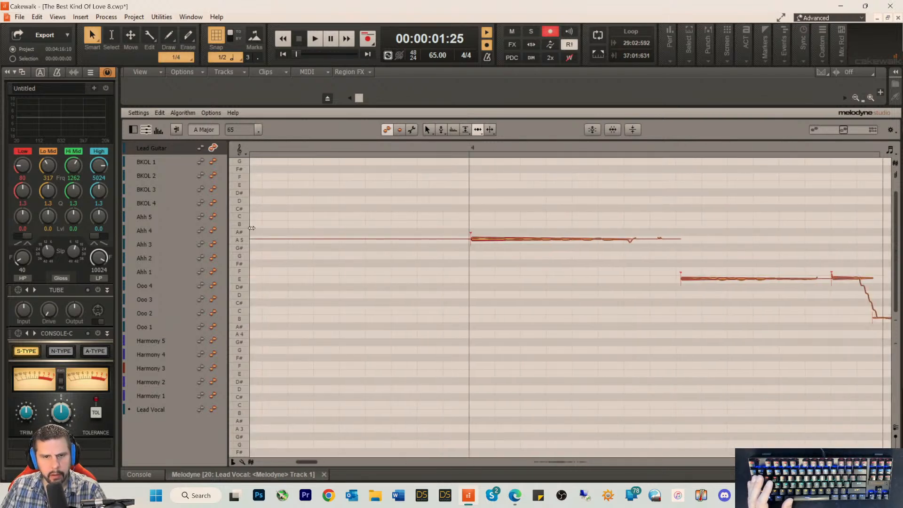
pyautogui.moveTo(278, 243); pyautogui.dragTo(290, 270)
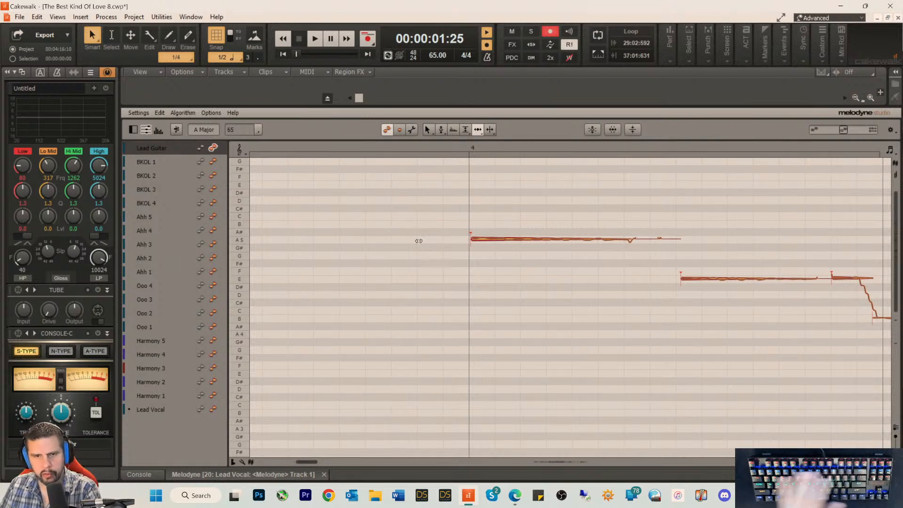
# Step: Align the A5 note's start with the measure 4 line, shift both following E notes slightly earlier, and audition the timing
pyautogui.click(472, 240)
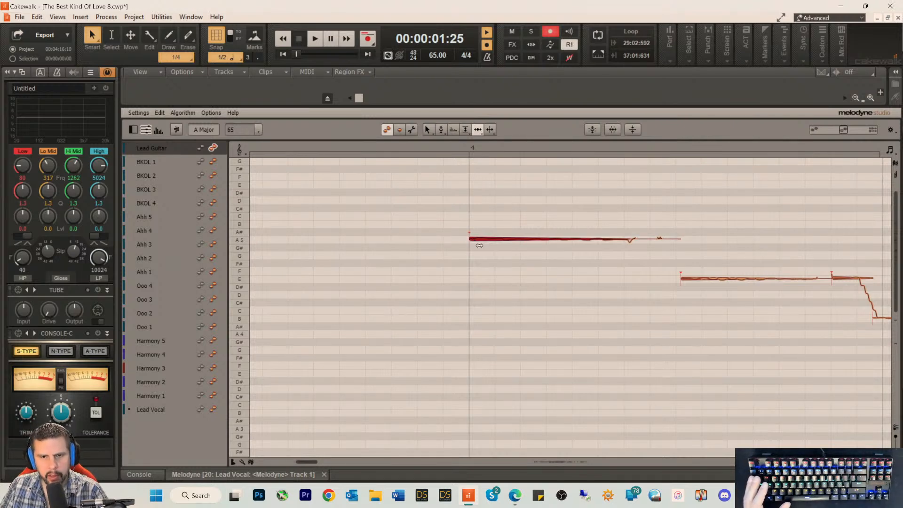
pyautogui.click(684, 278)
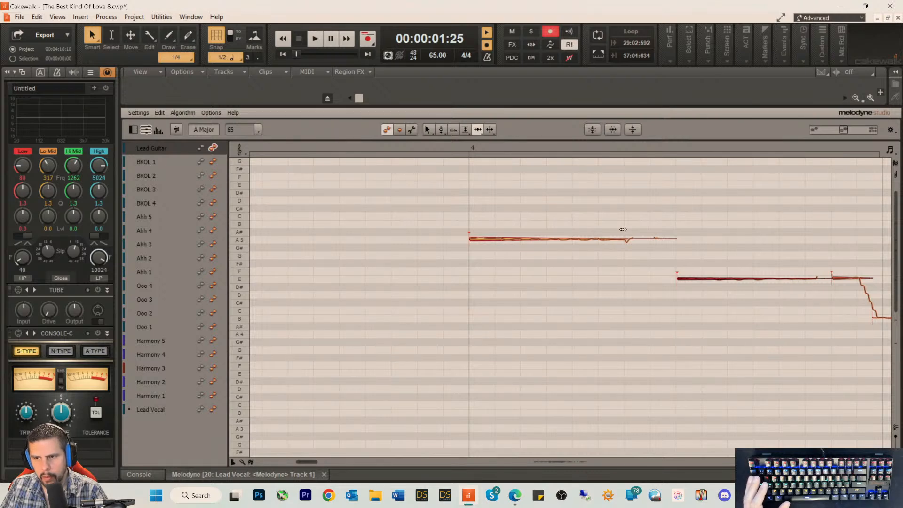
pyautogui.click(449, 152)
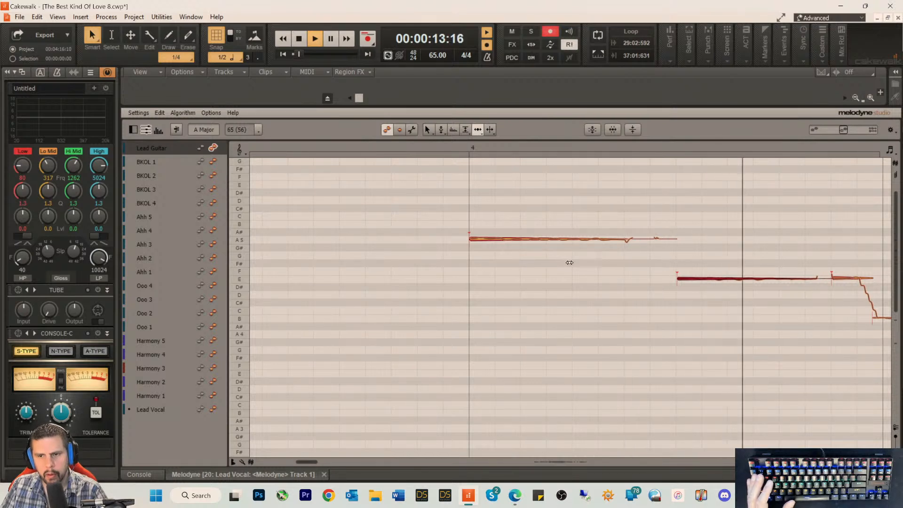
pyautogui.press('space')
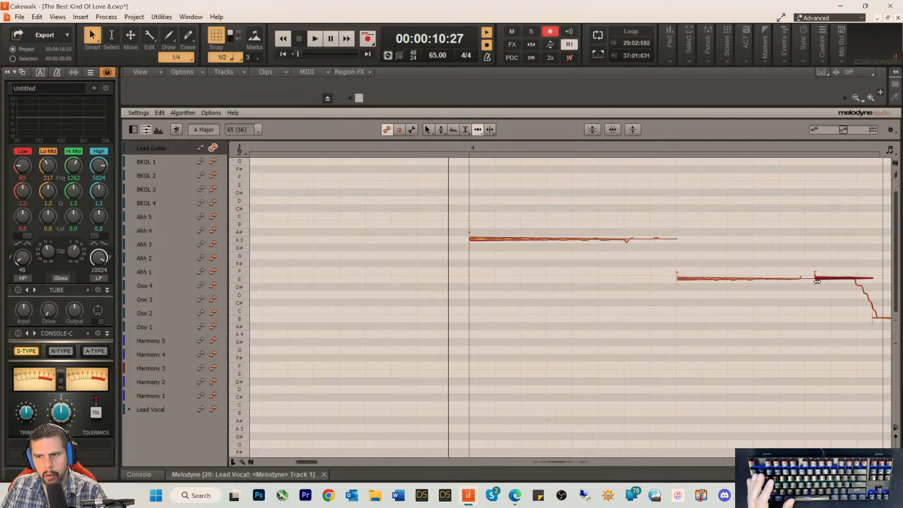
pyautogui.click(753, 147)
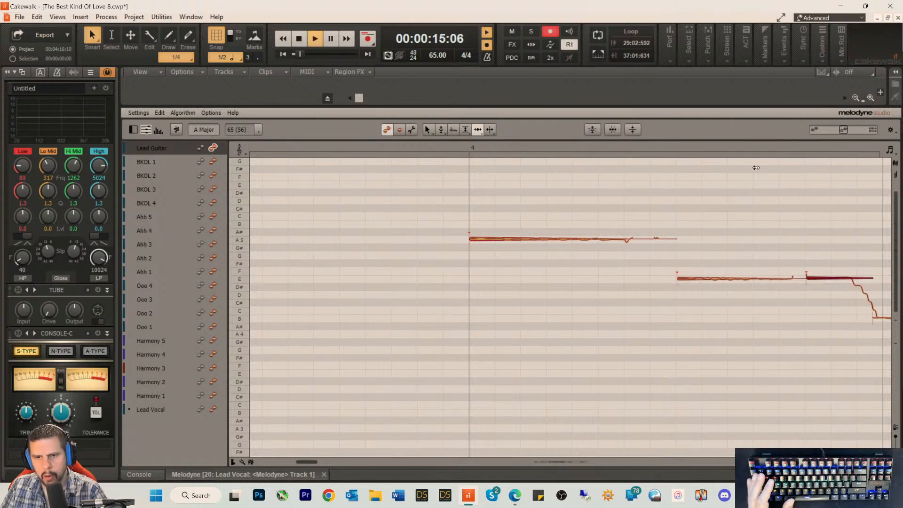
pyautogui.press('space')
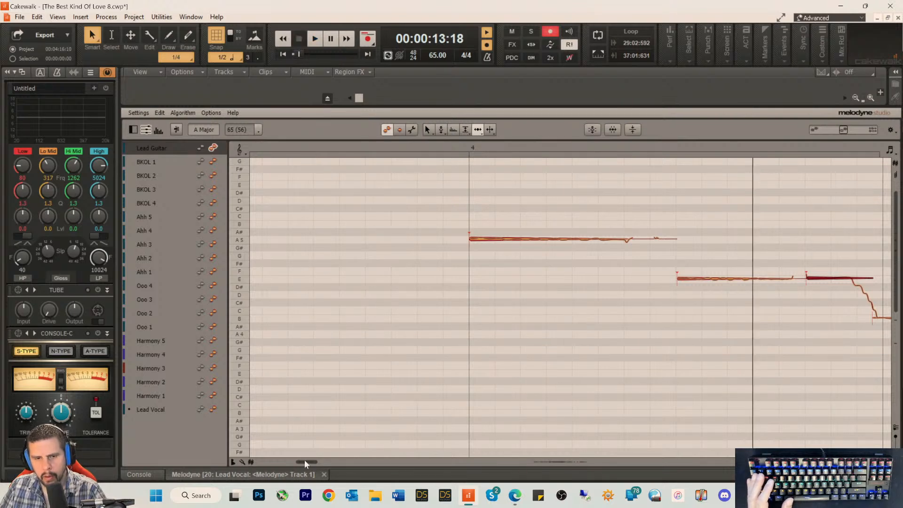
# Step: Shift the short B note and the sustained A4 note around measure 5 earlier and play back the phrase
pyautogui.moveTo(305, 460); pyautogui.dragTo(309, 462)
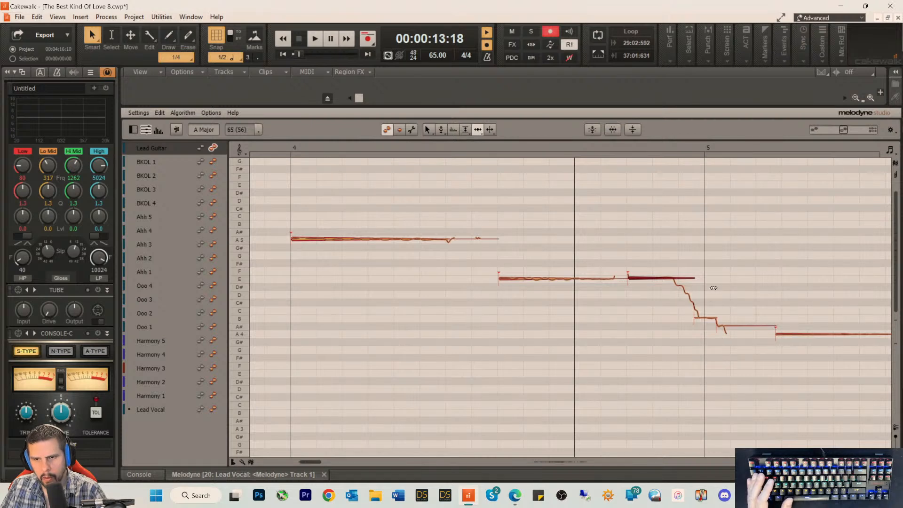
pyautogui.moveTo(710, 279)
pyautogui.mouseDown()
pyautogui.moveTo(754, 344)
pyautogui.moveTo(789, 349)
pyautogui.moveTo(785, 334)
pyautogui.moveTo(771, 336)
pyautogui.mouseUp()
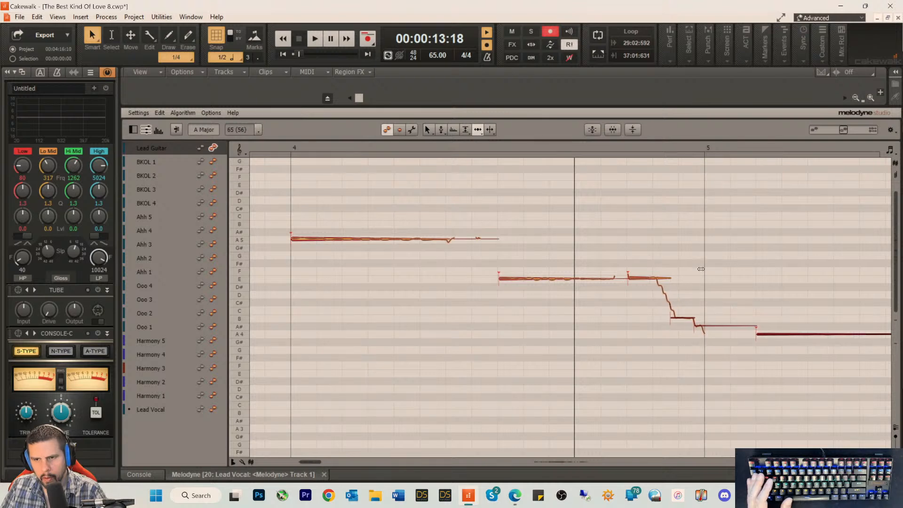
pyautogui.press('space')
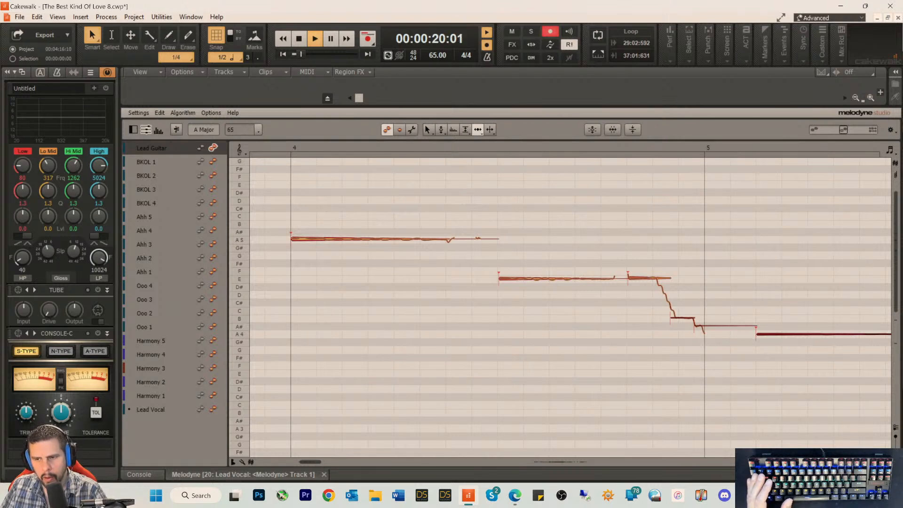
pyautogui.press('space')
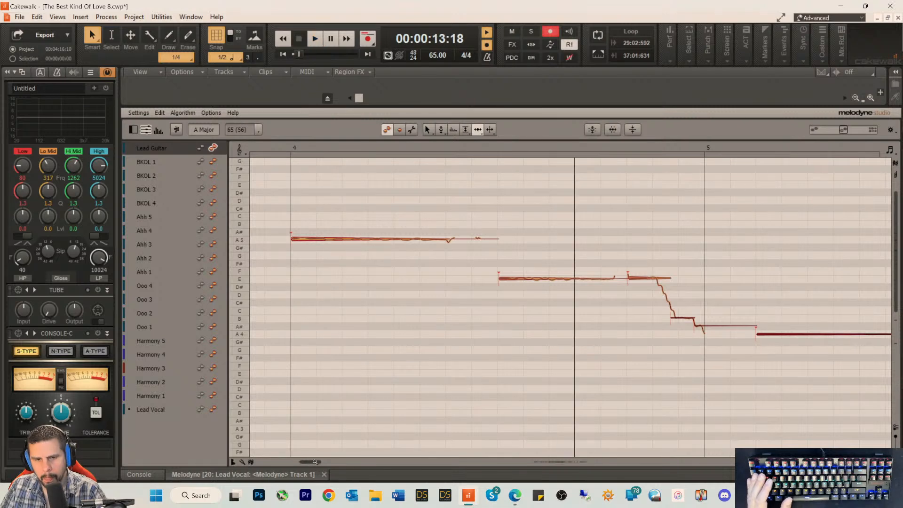
# Step: Try moving the sustained A4 note and the short notes before it later into measure 5 while auditioning the phrase
pyautogui.moveTo(312, 461); pyautogui.dragTo(321, 465)
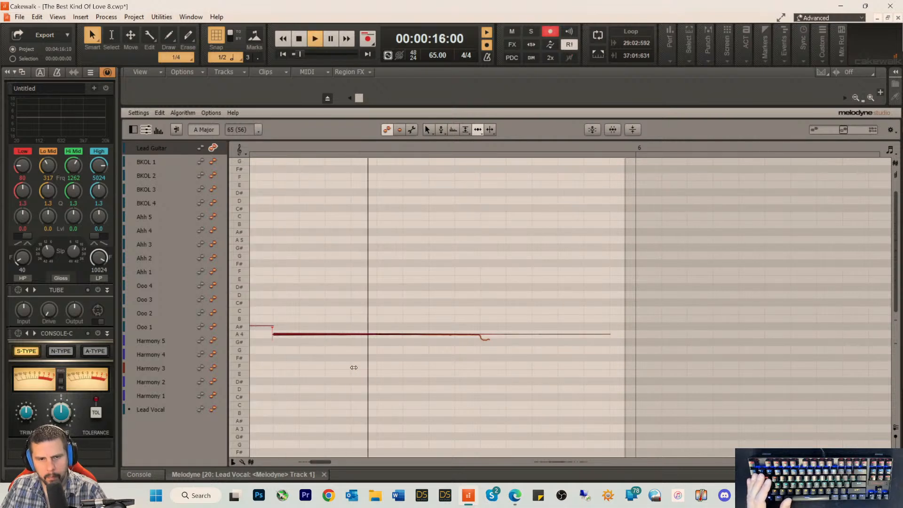
pyautogui.press('space')
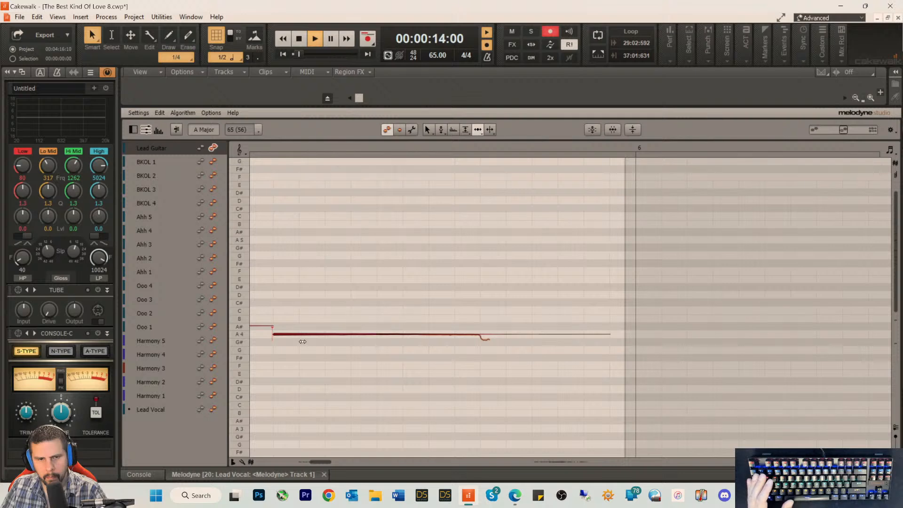
pyautogui.press('space')
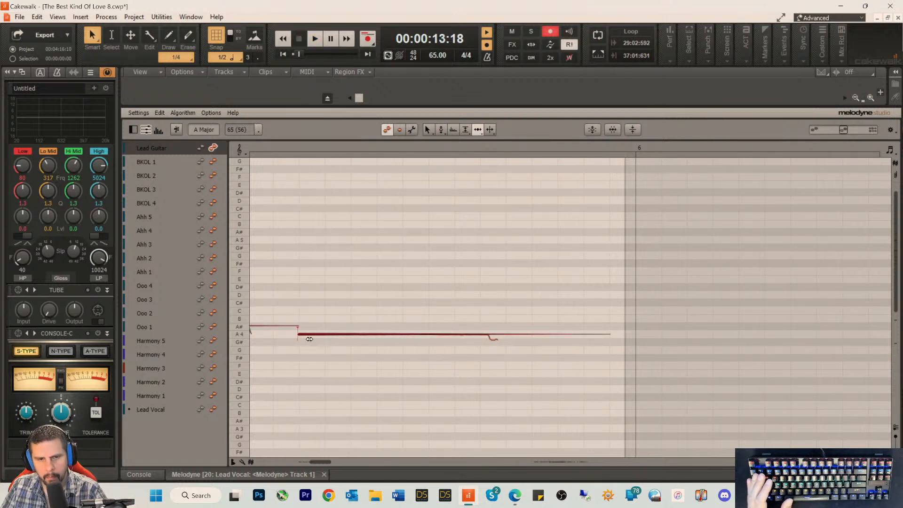
pyautogui.press('space')
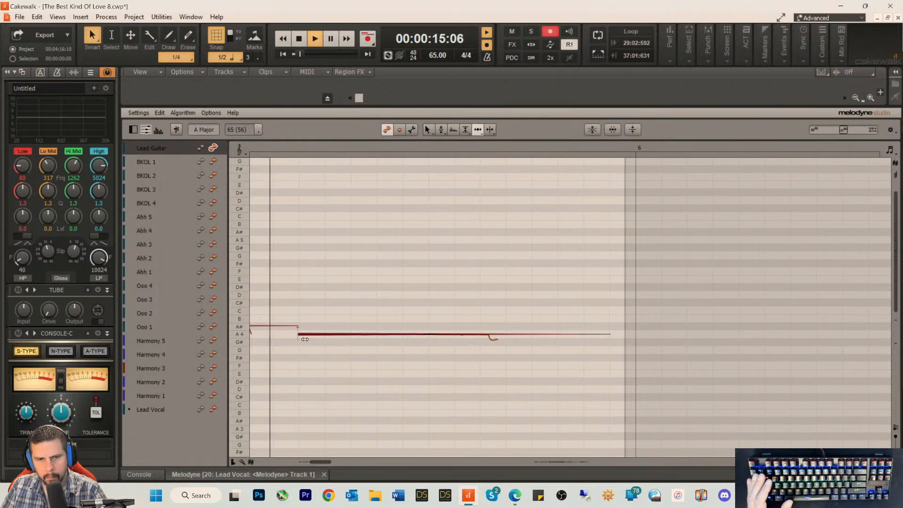
pyautogui.press('space')
pyautogui.moveTo(305, 339); pyautogui.dragTo(320, 338)
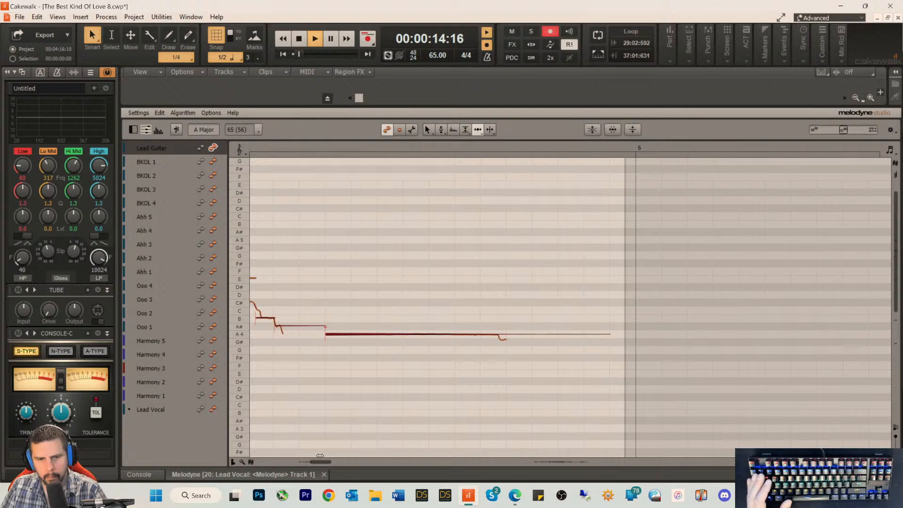
# Step: Nudge the second E note before measure 5 slightly earlier and audition the descending phrase
pyautogui.moveTo(319, 460); pyautogui.dragTo(309, 461)
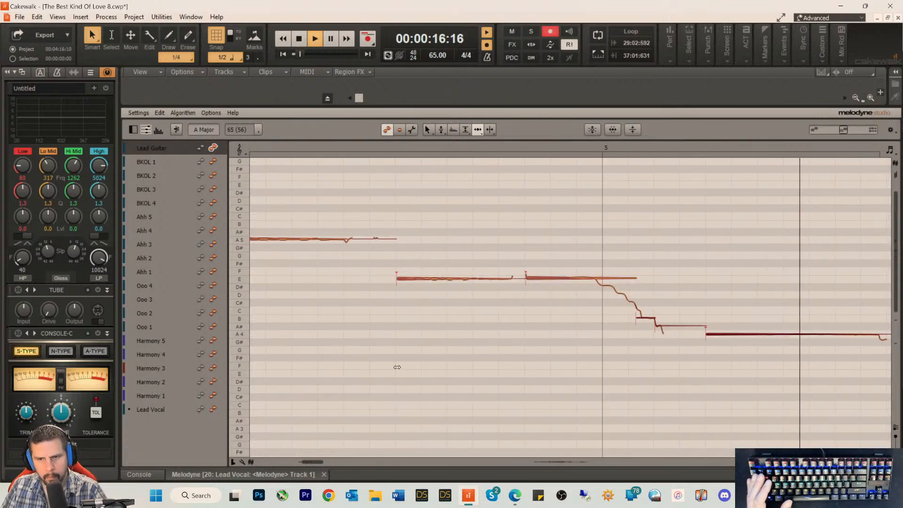
pyautogui.press('space')
pyautogui.moveTo(532, 280); pyautogui.dragTo(530, 279)
pyautogui.press('space')
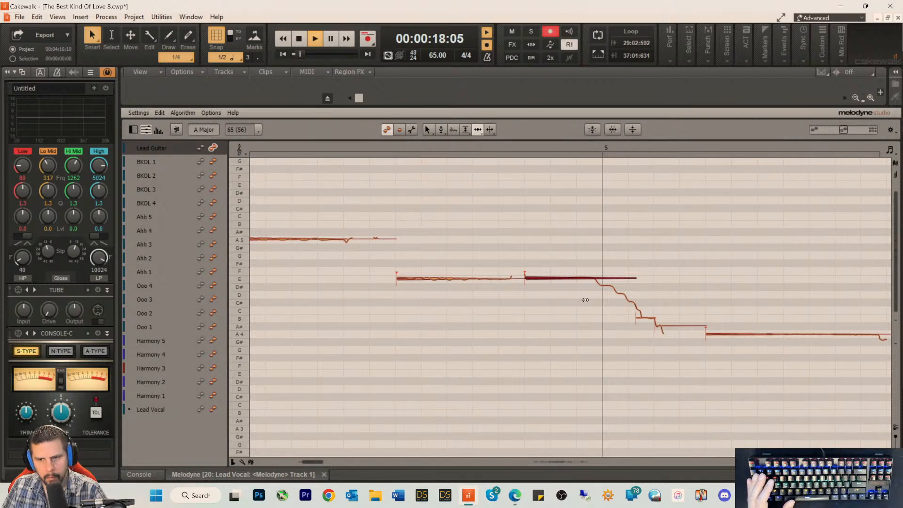
pyautogui.press('space')
pyautogui.press('space')
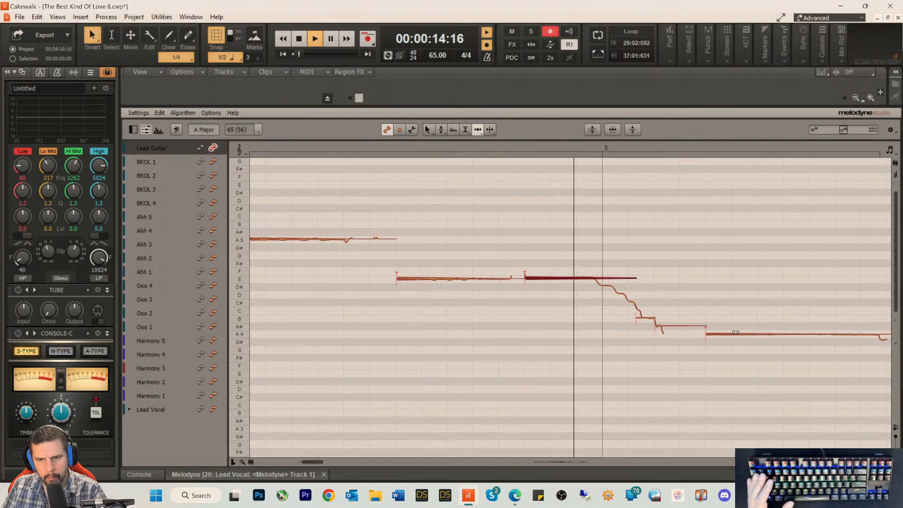
pyautogui.press('space')
# Step: Pull the short B and A# notes and the sustained A4 note earlier toward the measure 5 line, checking with playback
pyautogui.moveTo(736, 333); pyautogui.dragTo(644, 320)
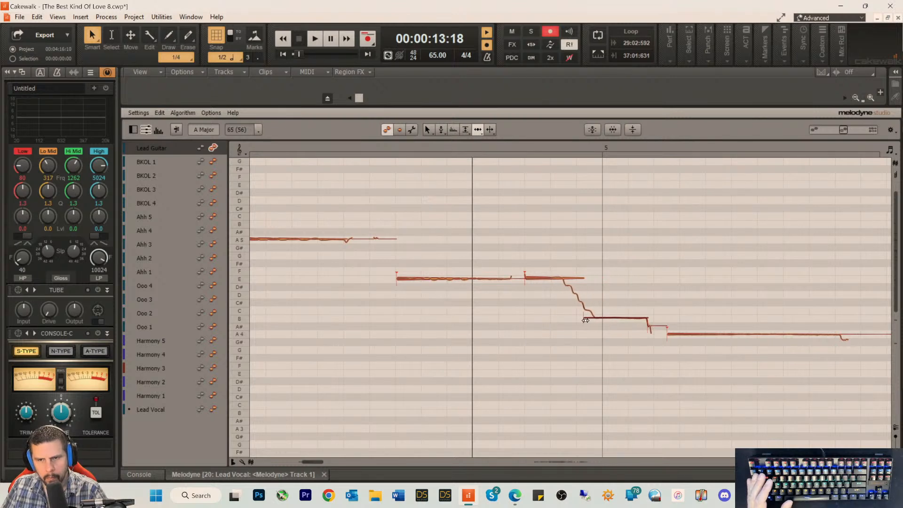
pyautogui.press('space')
pyautogui.moveTo(670, 334); pyautogui.dragTo(630, 336)
pyautogui.press('space')
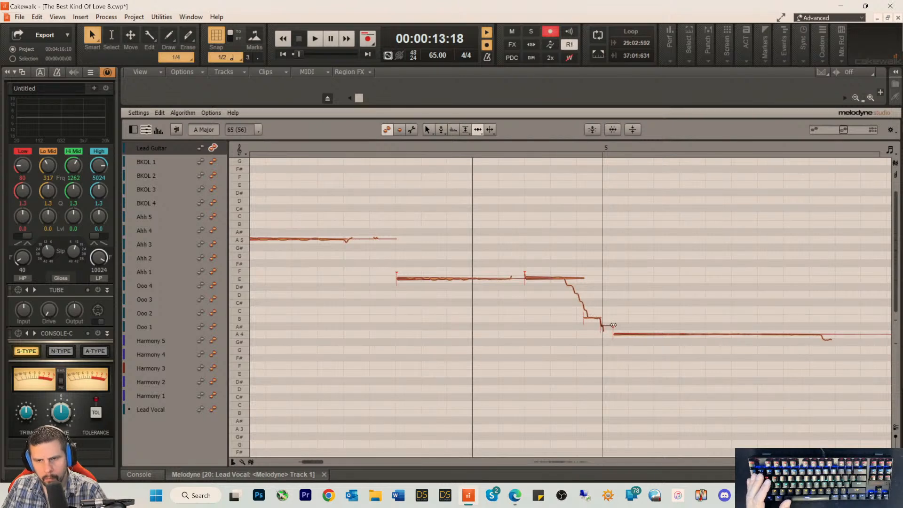
# Step: Align the sustained A4 note's start with the measure 5 line and shorten the preceding B note slightly, auditioning the change
pyautogui.moveTo(620, 332); pyautogui.dragTo(608, 334)
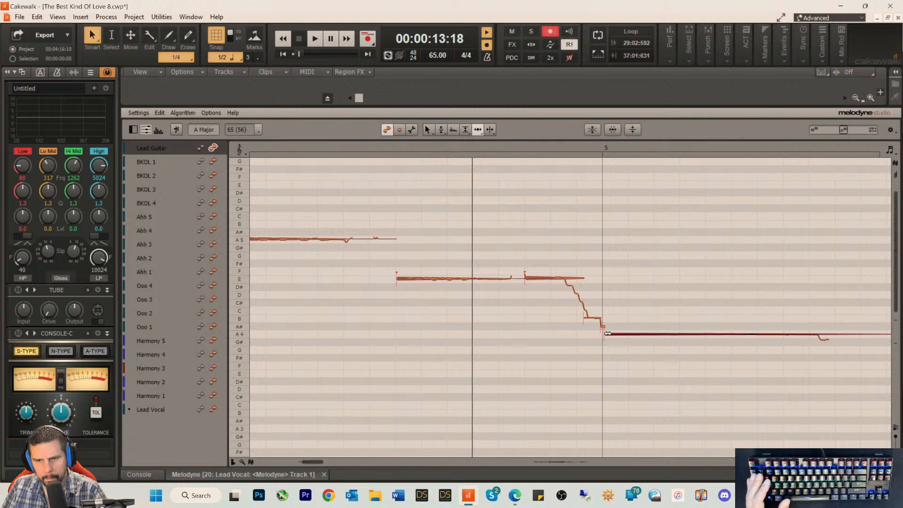
pyautogui.press('space')
pyautogui.click(594, 319)
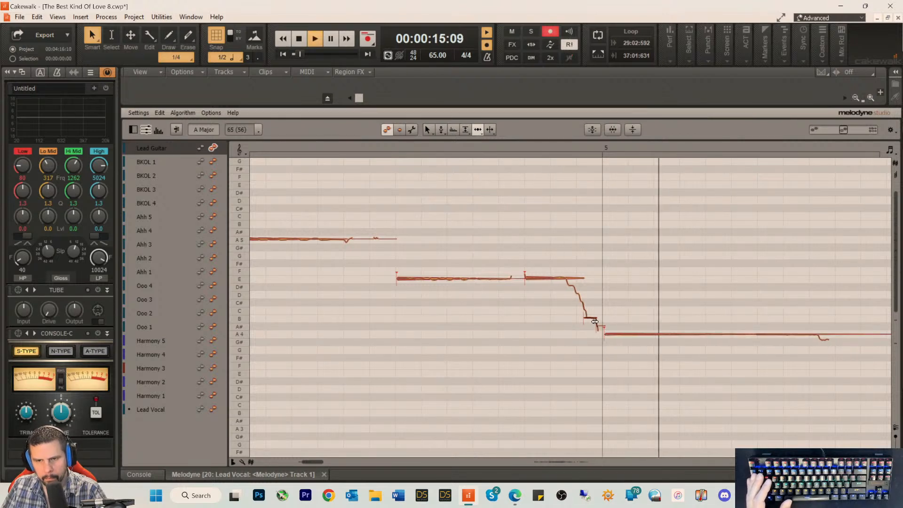
pyautogui.press('space')
pyautogui.click(609, 334)
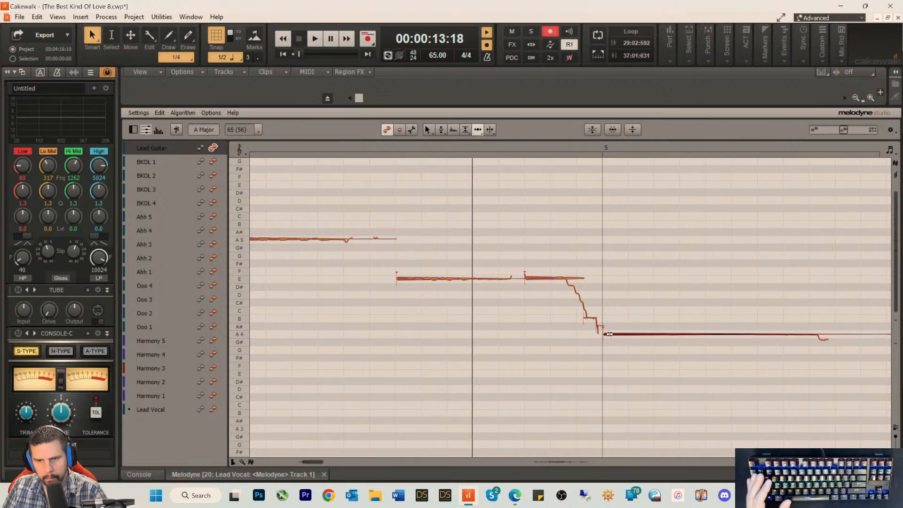
pyautogui.press('space')
# Step: Start the short B note earlier and the A# note slightly later before measure 5, and play back the phrase
pyautogui.click(586, 319)
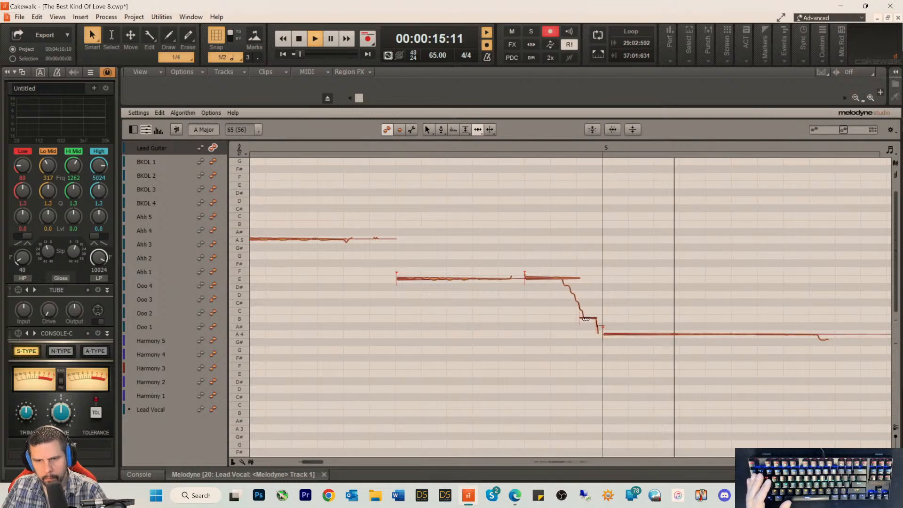
pyautogui.moveTo(585, 319); pyautogui.dragTo(582, 319)
pyautogui.press('space')
pyautogui.press('space')
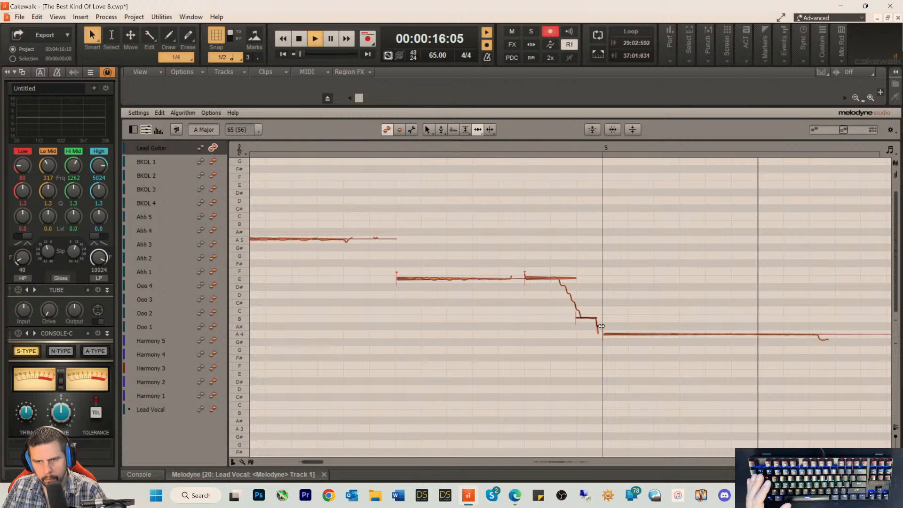
pyautogui.press('space')
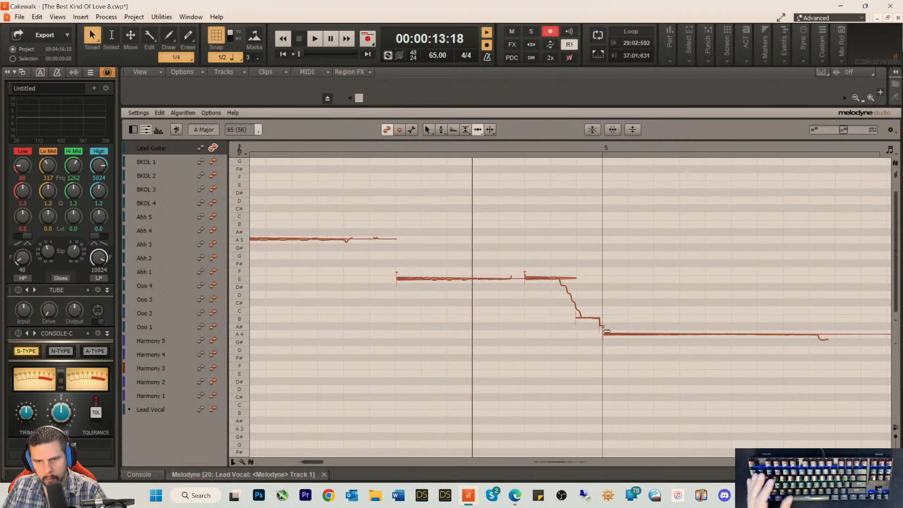
pyautogui.press('space')
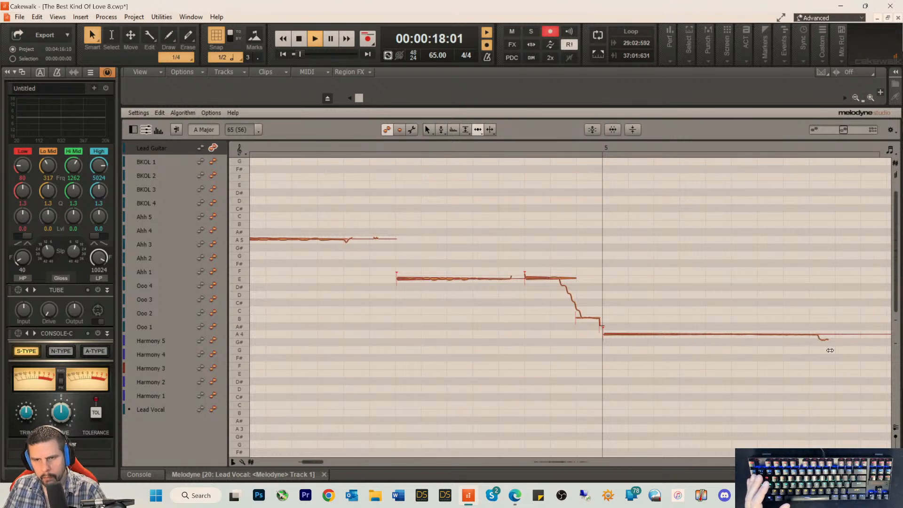
pyautogui.press('space')
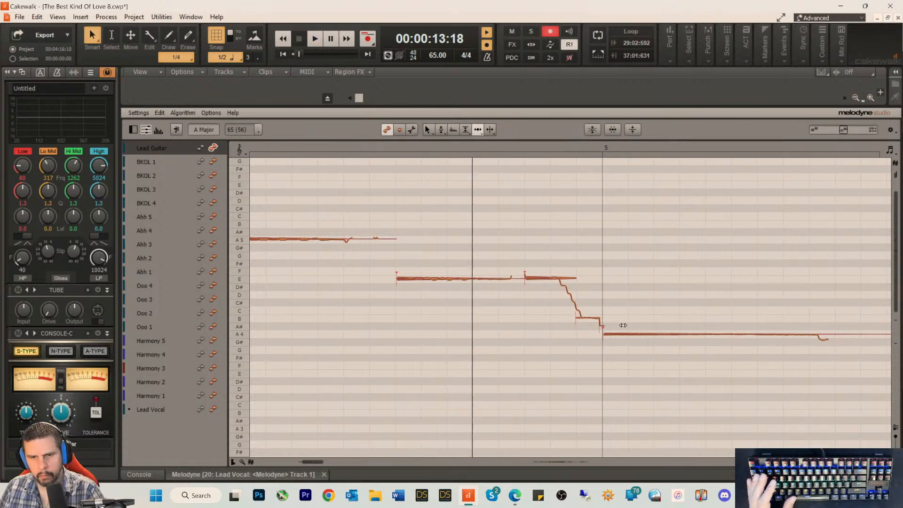
# Step: Audition the phrase, move the short B note's start closer to the measure 5 line, and play it again
pyautogui.press('space')
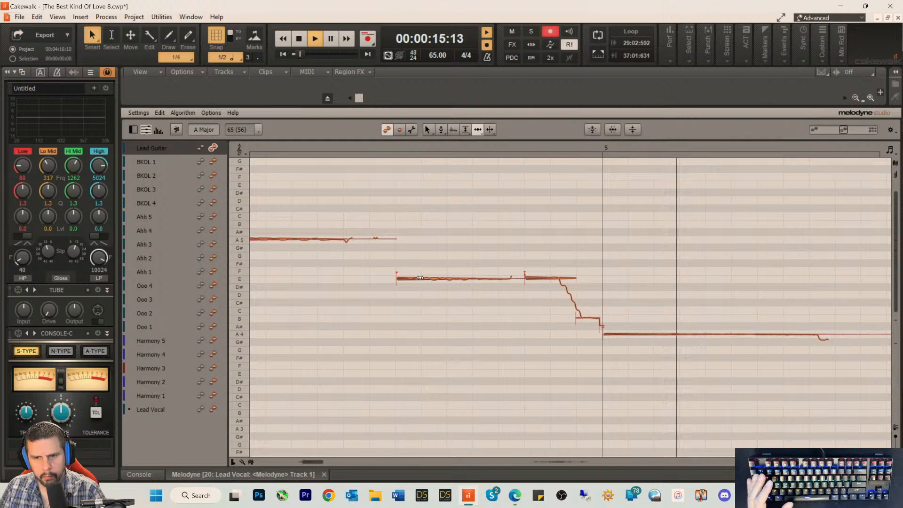
pyautogui.press('space')
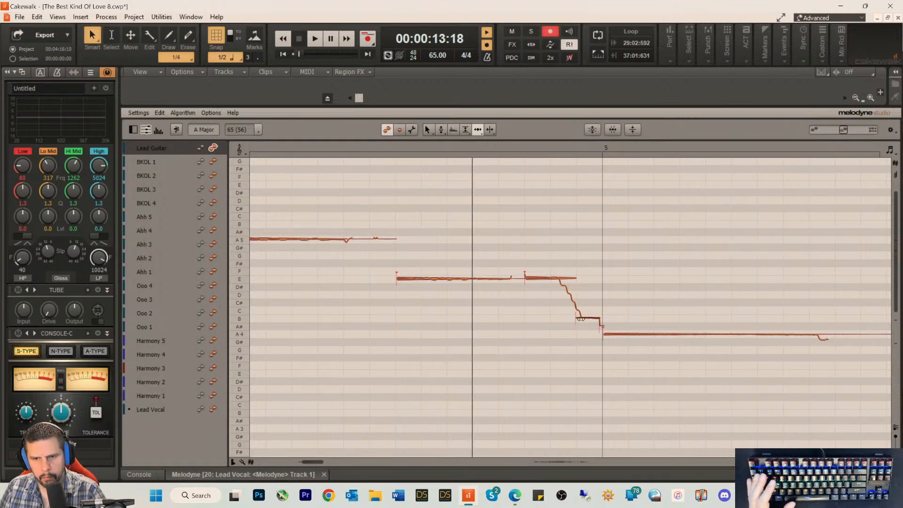
pyautogui.press('space')
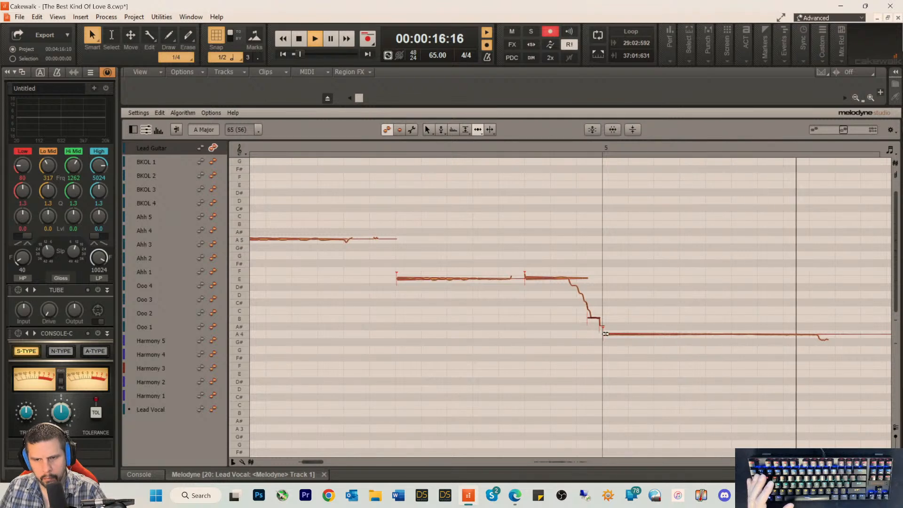
pyautogui.press('space')
# Step: Raise the level of the sustained A4 note at measure 5 to +6.48 dB and play back the phrase
pyautogui.rightClick(597, 332)
pyautogui.click(606, 332)
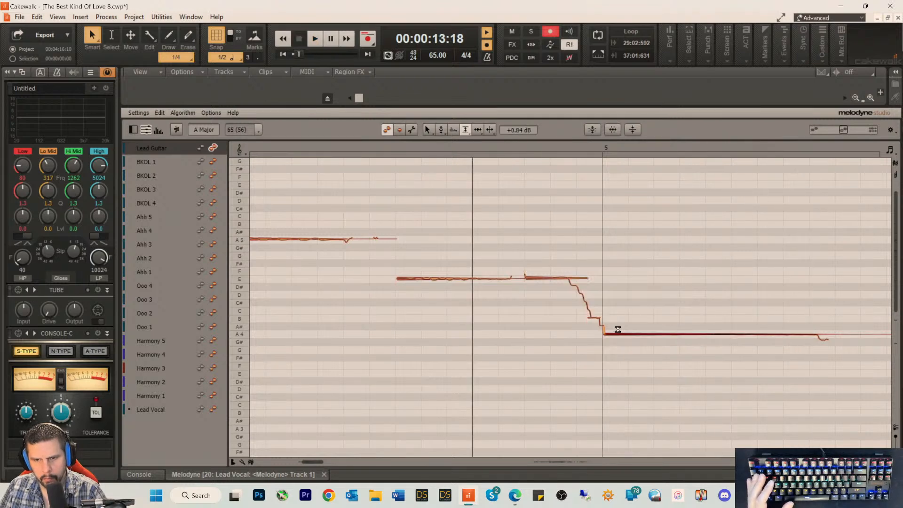
pyautogui.press('space')
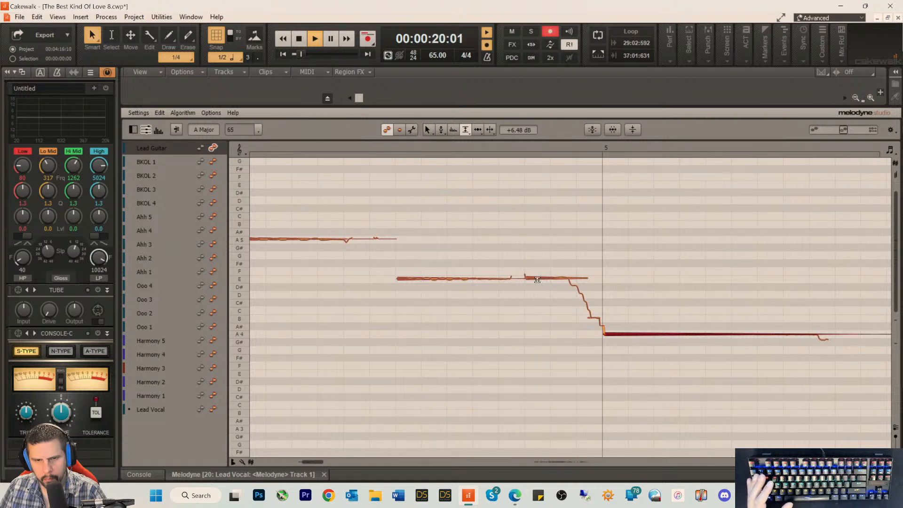
# Step: Start the long E note between measures 4 and 5 slightly earlier, and return to the track view with playback stopped
pyautogui.rightClick(420, 265)
pyautogui.click(418, 261)
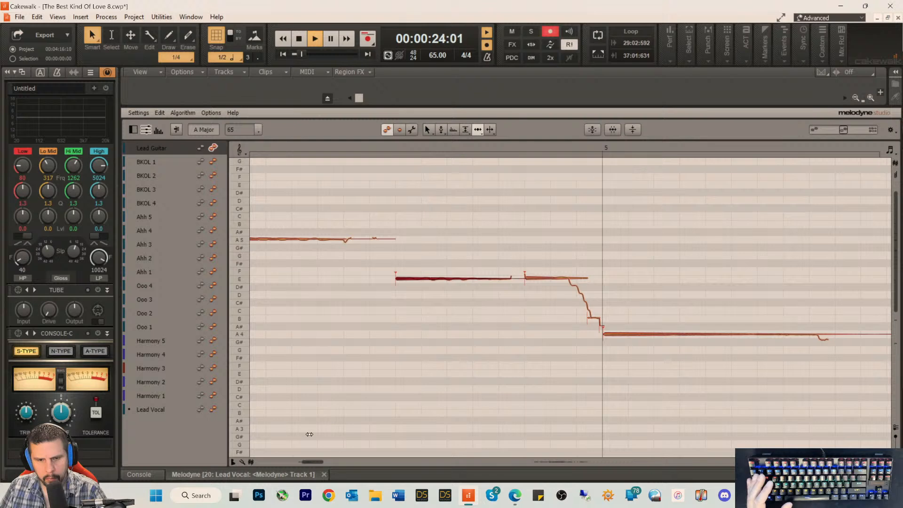
pyautogui.moveTo(310, 460); pyautogui.dragTo(301, 460)
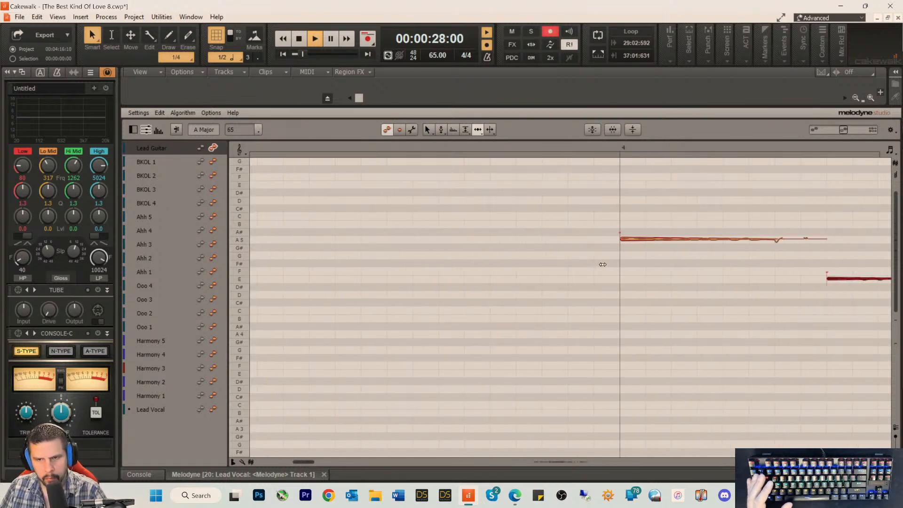
pyautogui.press('d')
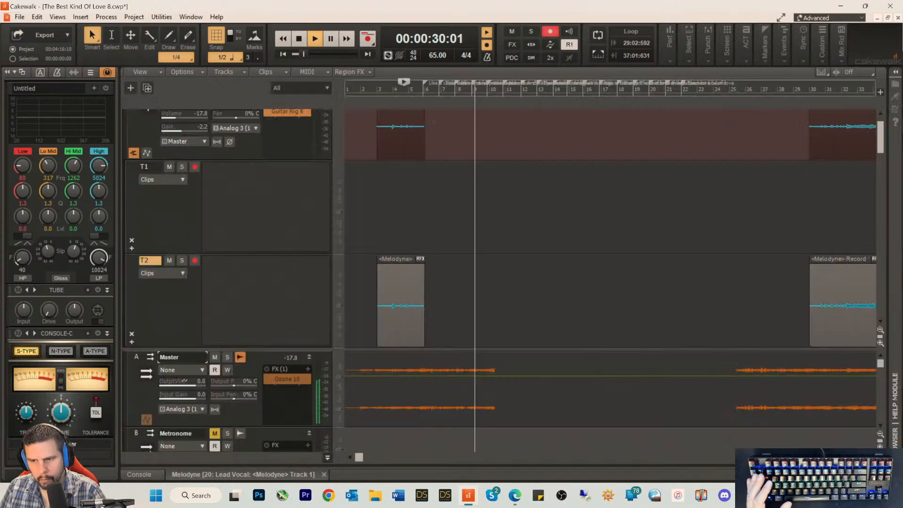
pyautogui.press('space')
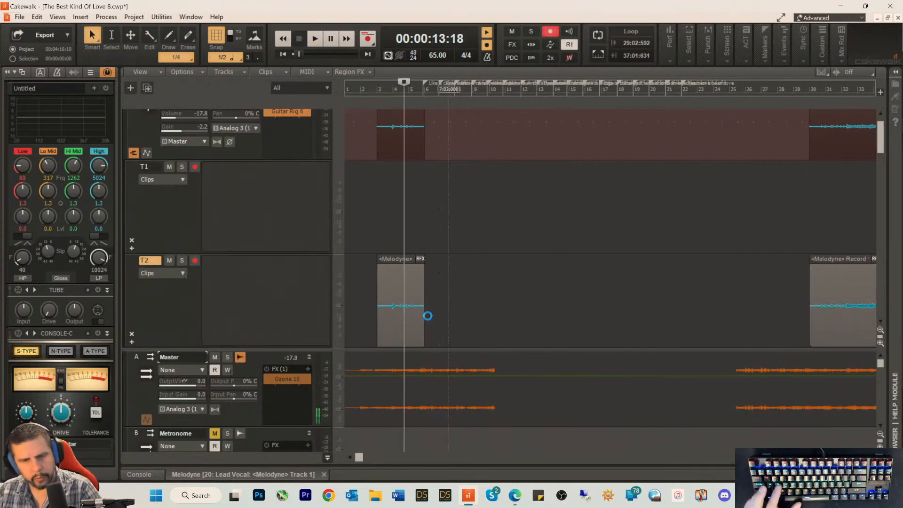
# Step: Turn off the effects rack bypass for all buses and all tracks, and play the mix from within the intro guitar clip
pyautogui.rightClick(286, 398)
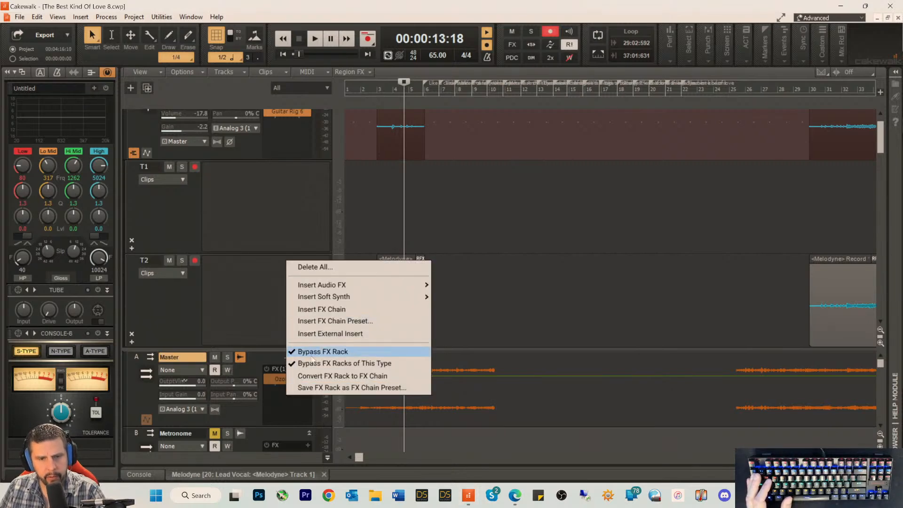
pyautogui.click(313, 363)
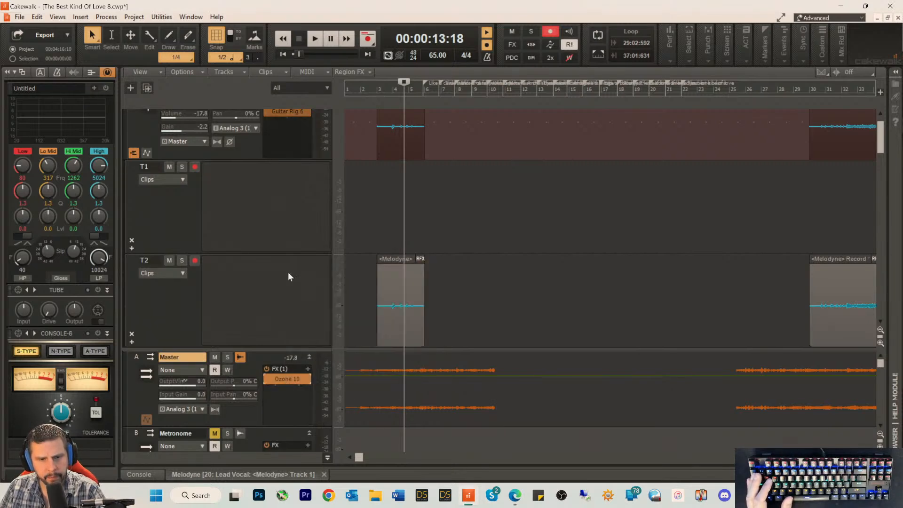
pyautogui.scroll(1, 278, 225)
pyautogui.rightClick(275, 153)
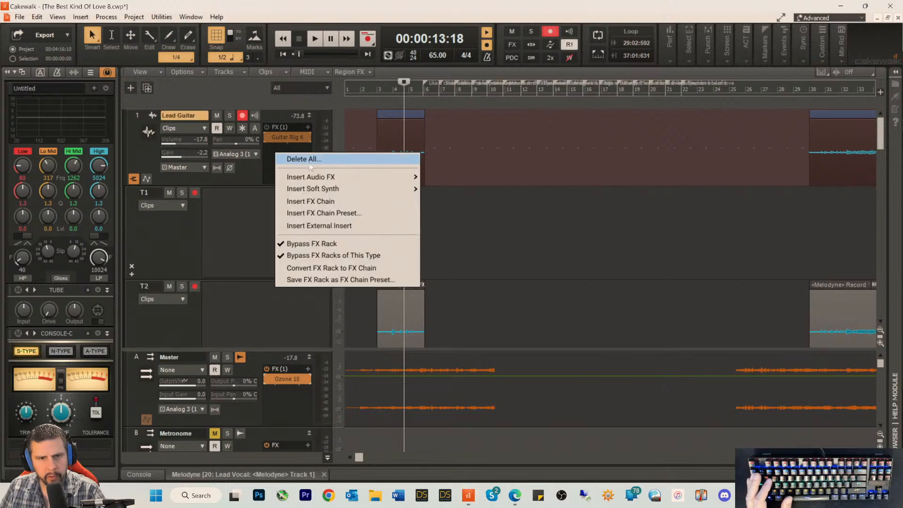
pyautogui.click(307, 254)
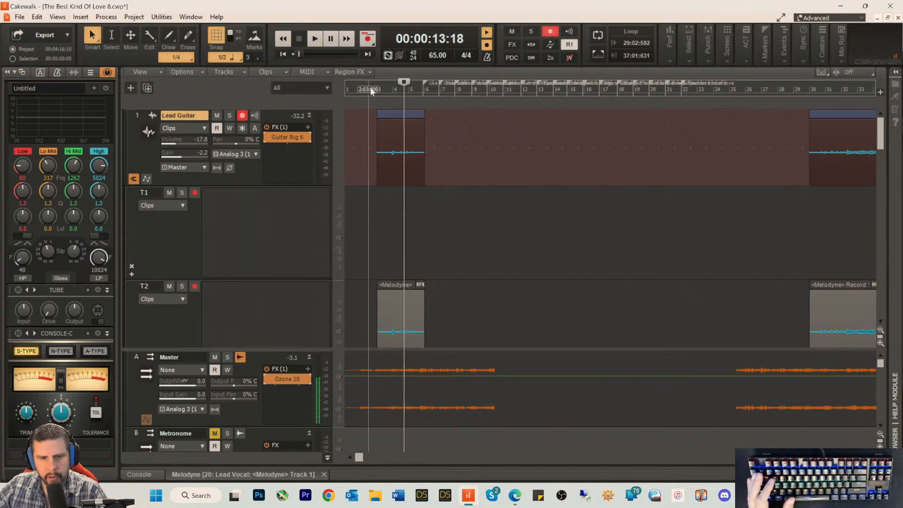
pyautogui.press('space')
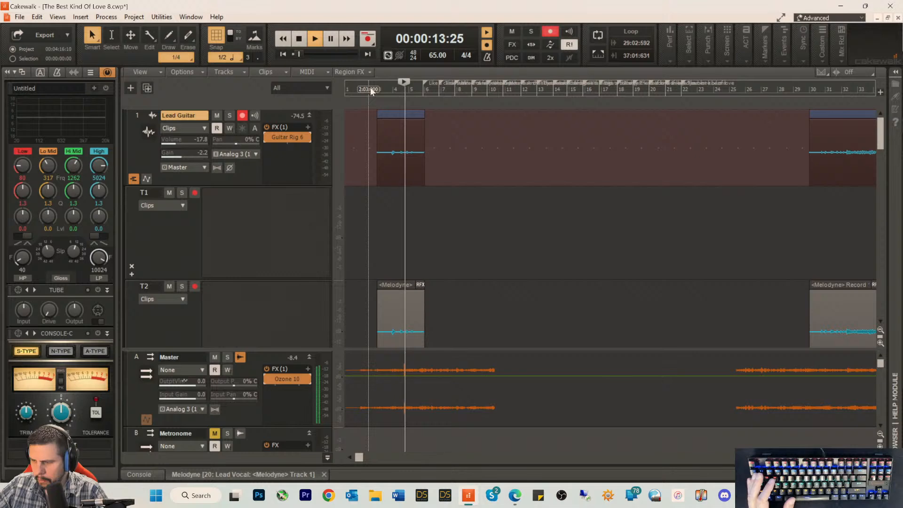
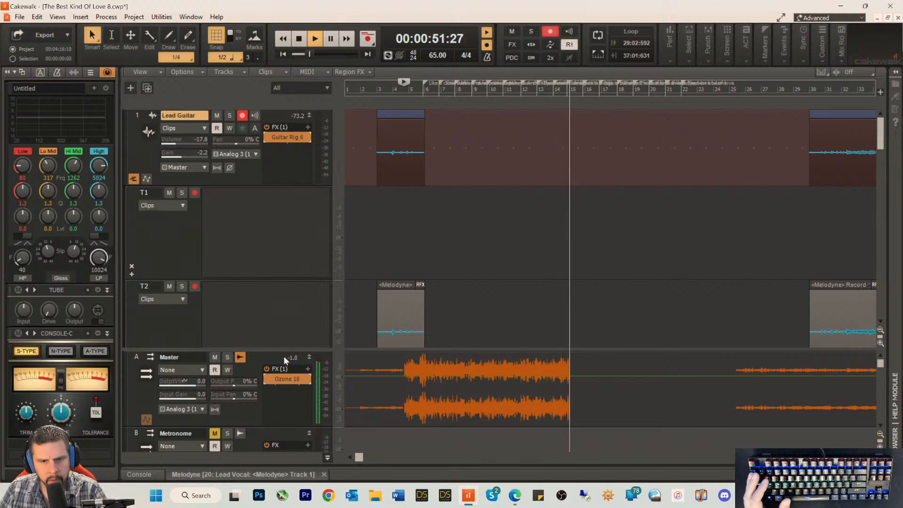
# Step: Lower the high-frequency bell band at about 10.3 kHz to 4.0 dB in the master bus Ozone 10 equalizer, and minimize the plug-in
pyautogui.click(281, 384)
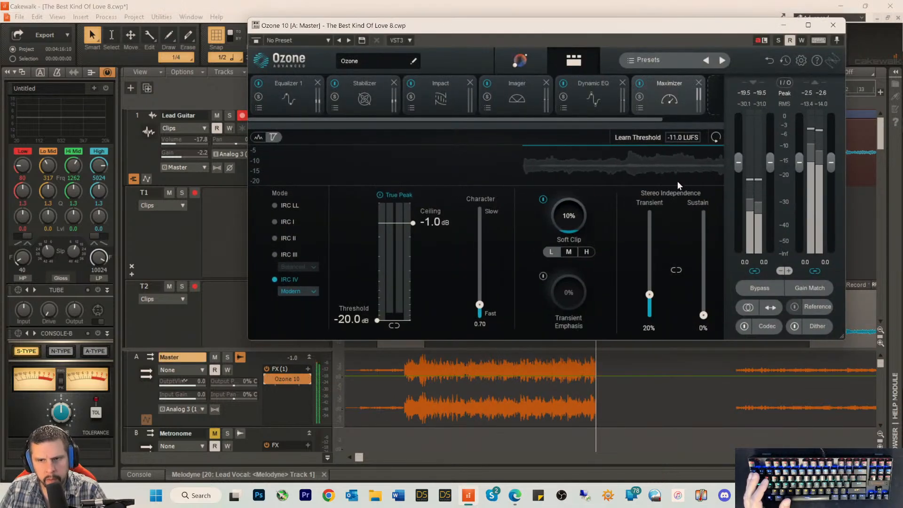
pyautogui.click(357, 89)
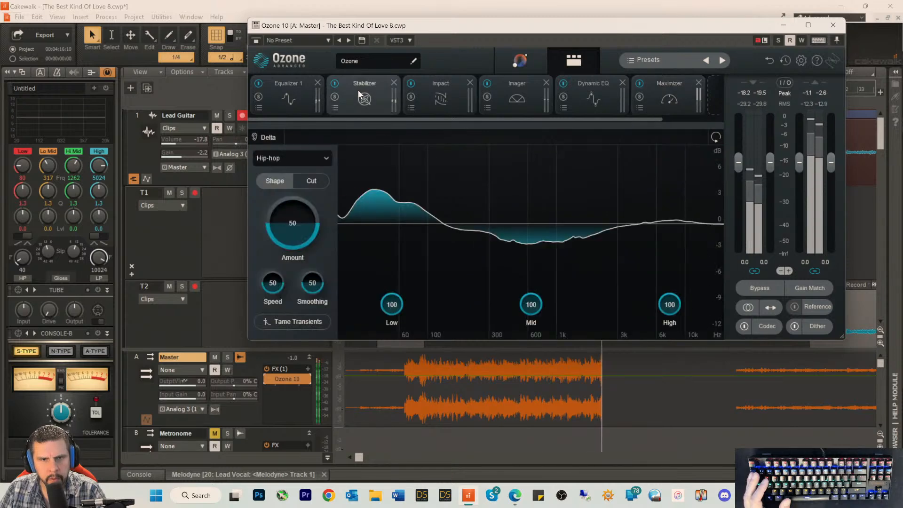
pyautogui.click(280, 92)
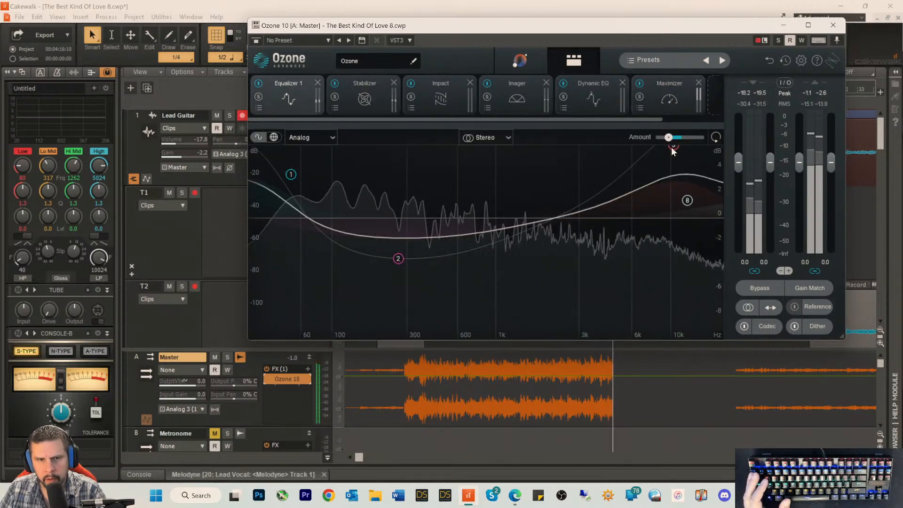
pyautogui.moveTo(671, 146); pyautogui.dragTo(670, 172)
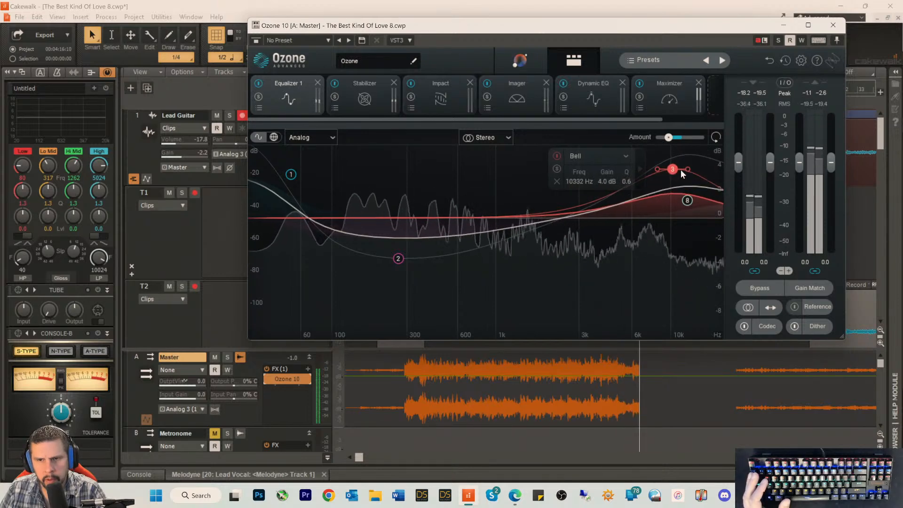
pyautogui.click(783, 26)
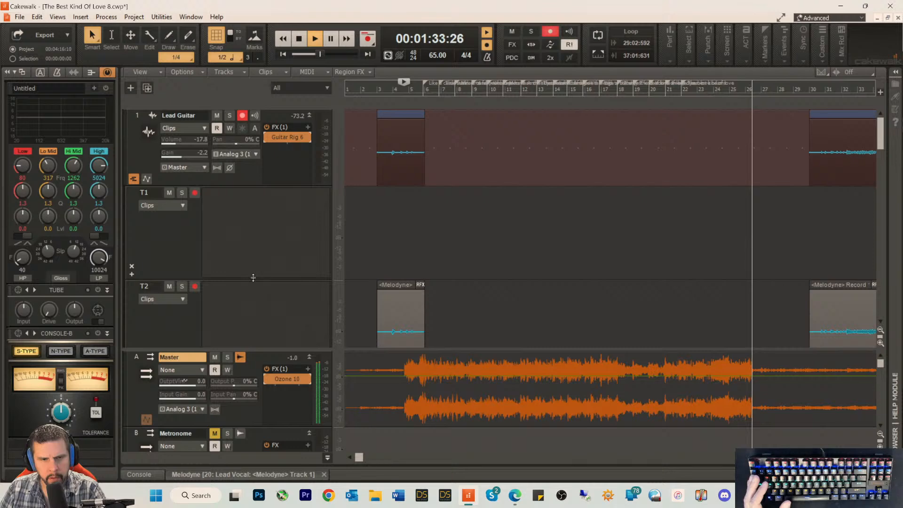
# Step: Place the playhead at the start of the second Lead Guitar clip, near measure 30, with playback stopped
pyautogui.hotkey('ctrl', 'a')
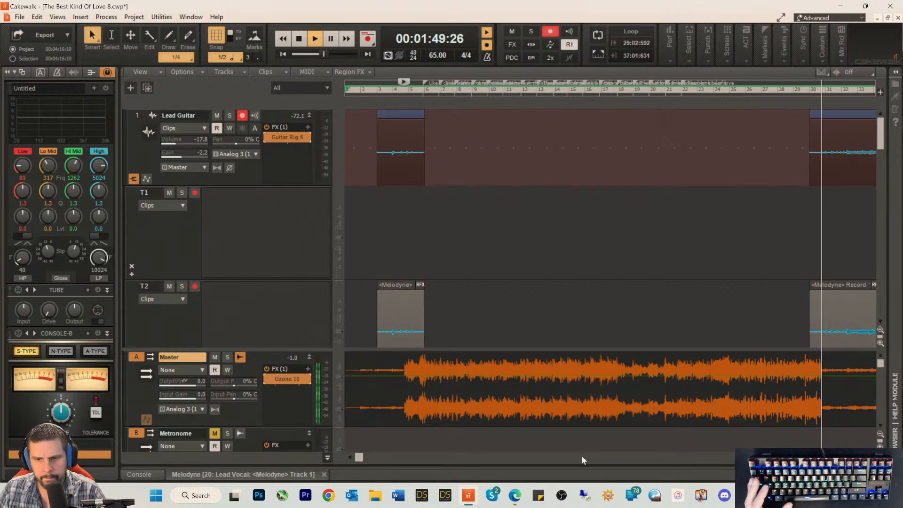
pyautogui.click(856, 457)
pyautogui.click(857, 456)
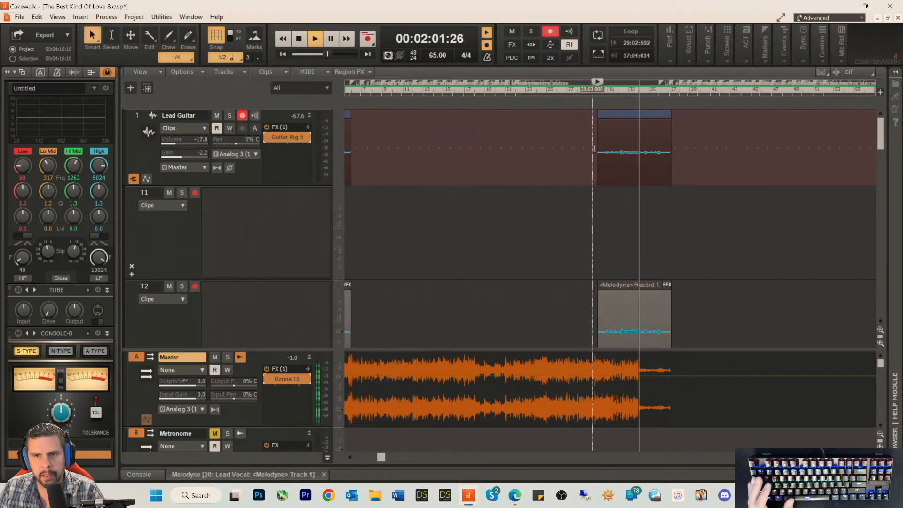
pyautogui.click(596, 88)
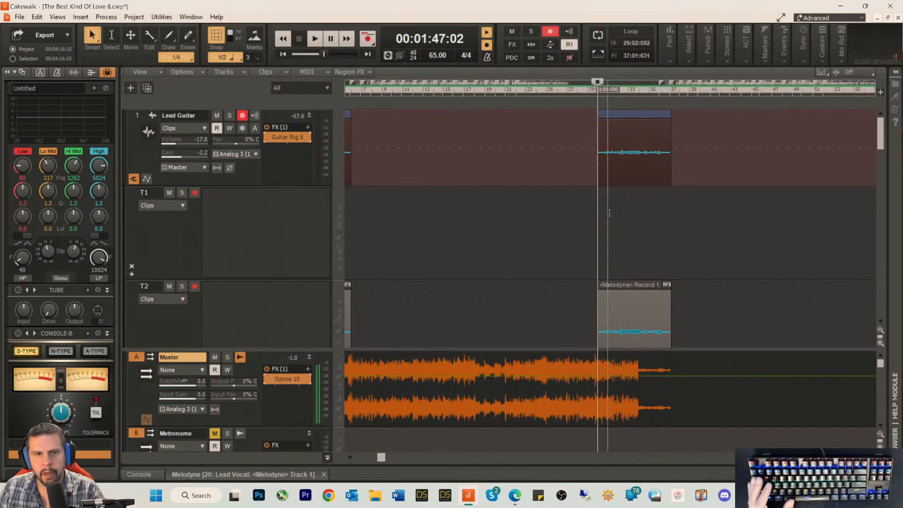
# Step: Open the Lead Guitar track's Guitar Rig 6 and raise the track volume to -12.1 dB
pyautogui.click(285, 140)
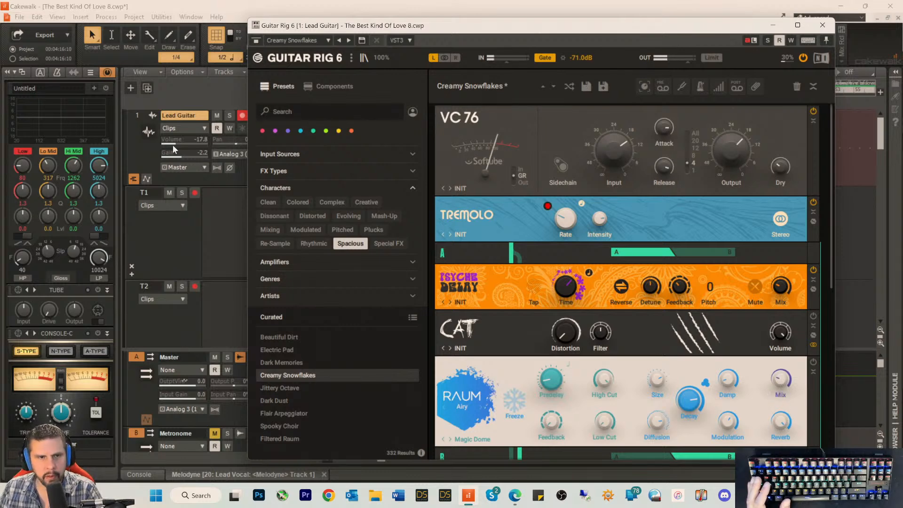
pyautogui.moveTo(173, 145); pyautogui.dragTo(178, 145)
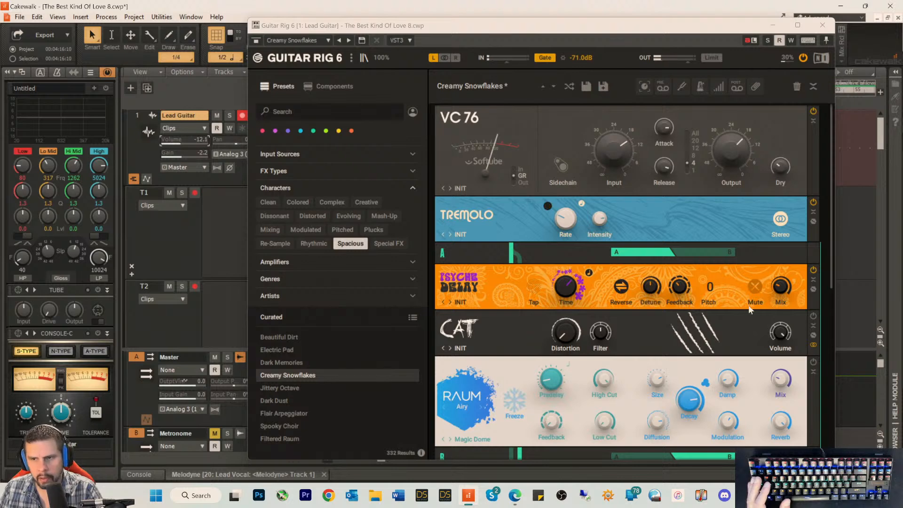
# Step: Examine the Psyche Delay, CAT and RAUM settings in both branches of the Guitar Rig 6 rack
pyautogui.scroll(-5, 750, 310)
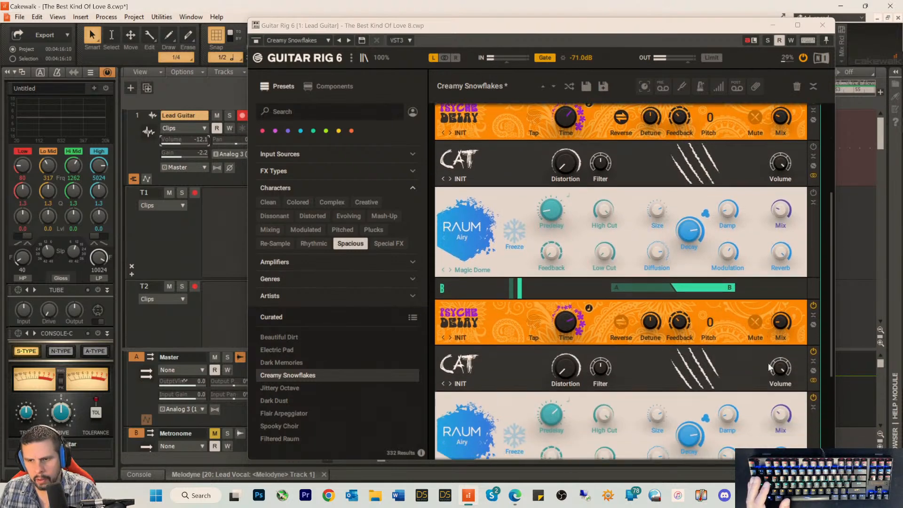
pyautogui.click(780, 415)
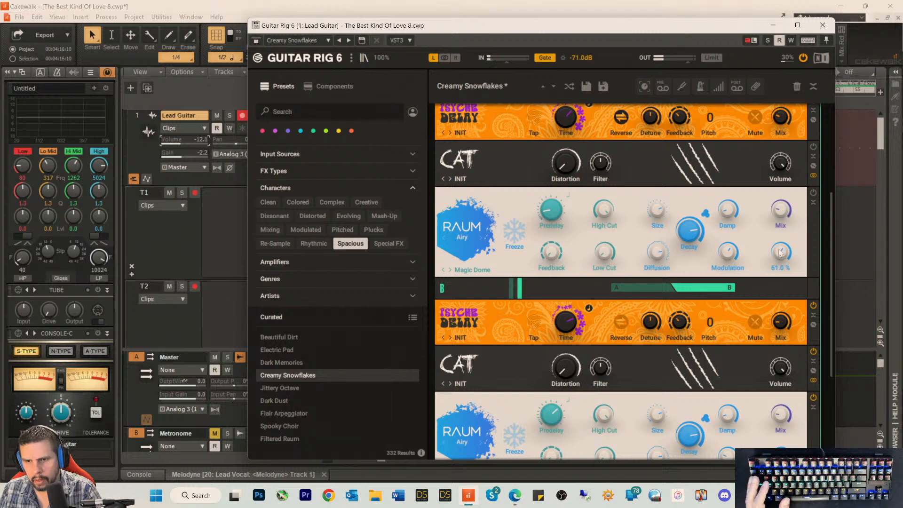
pyautogui.scroll(-1, 726, 294)
pyautogui.scroll(1, 740, 300)
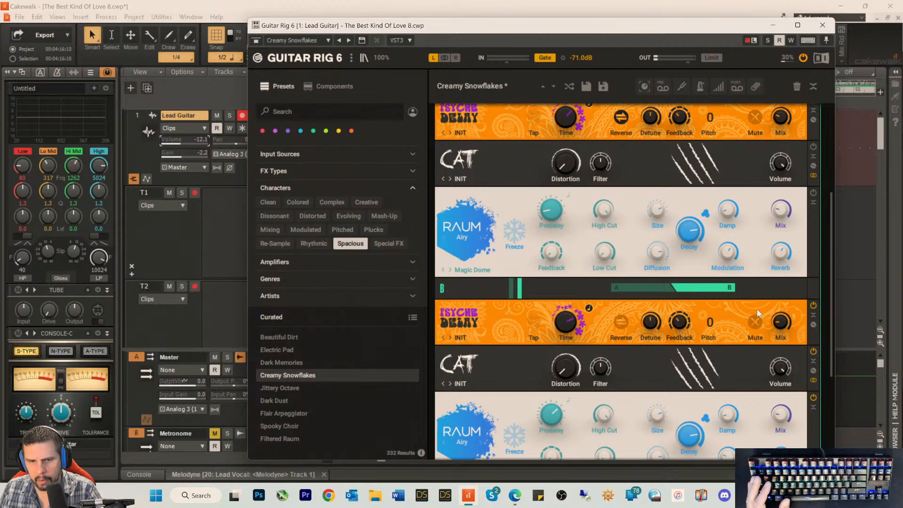
pyautogui.scroll(-5, 757, 309)
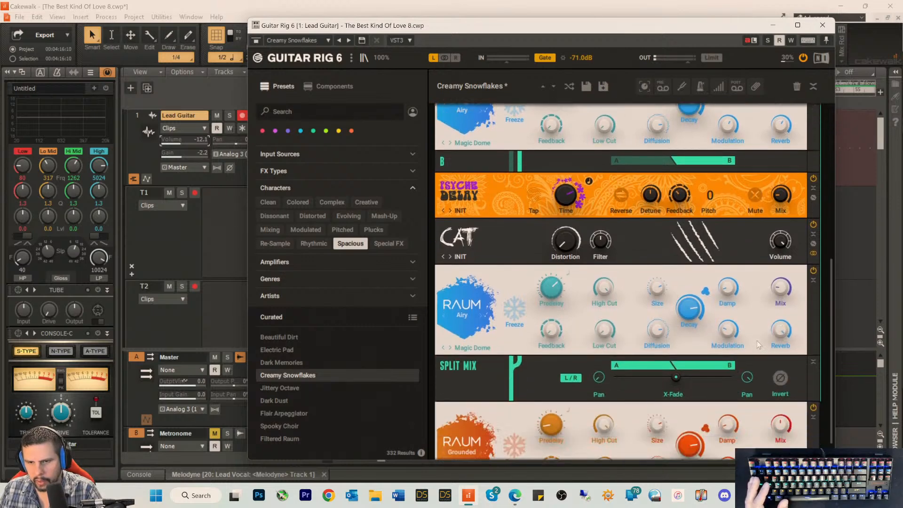
pyautogui.scroll(-1, 756, 329)
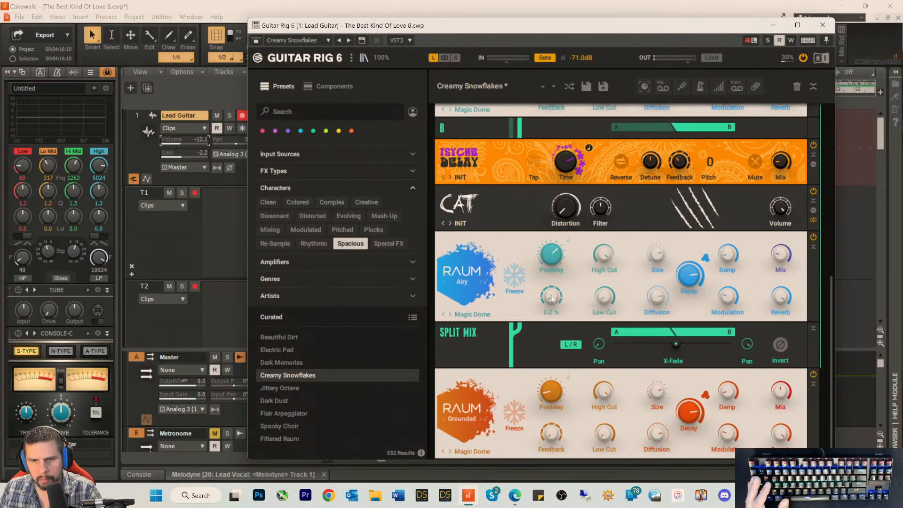
pyautogui.scroll(2, 617, 209)
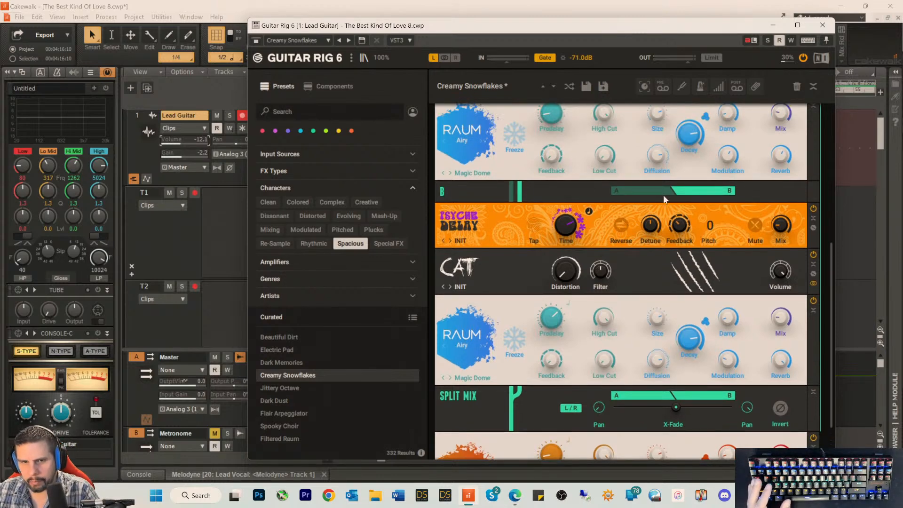
pyautogui.moveTo(686, 226)
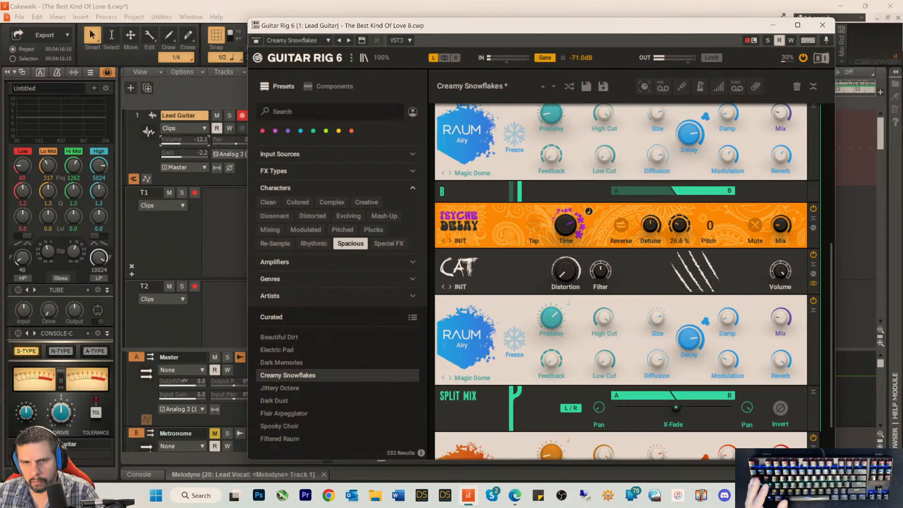
pyautogui.scroll(-1, 670, 241)
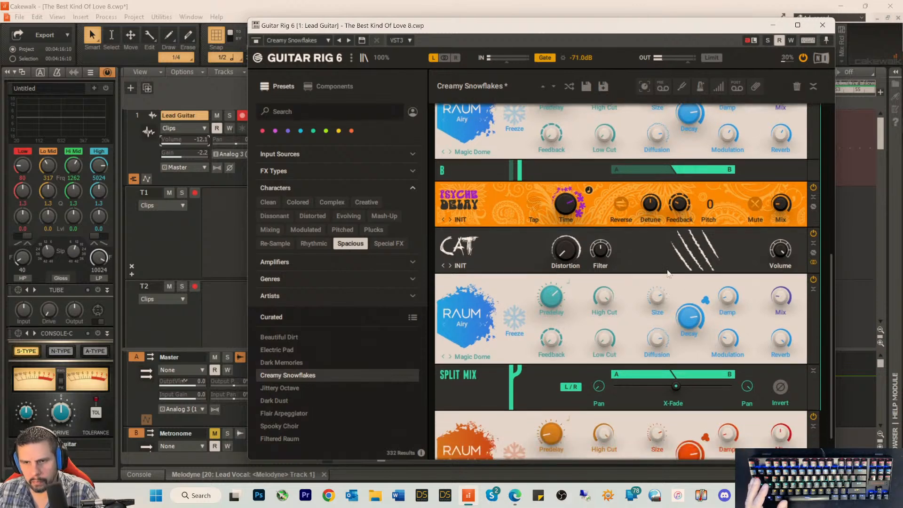
pyautogui.scroll(-2, 670, 240)
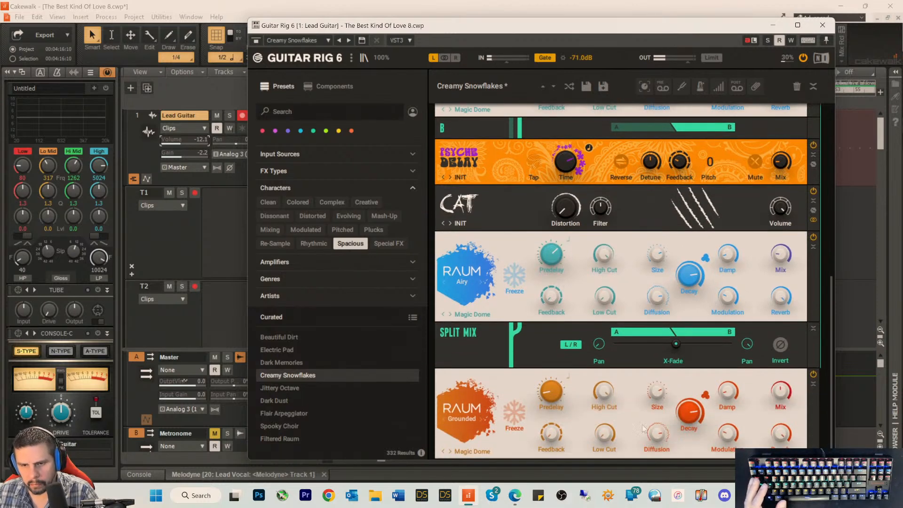
pyautogui.scroll(2, 688, 287)
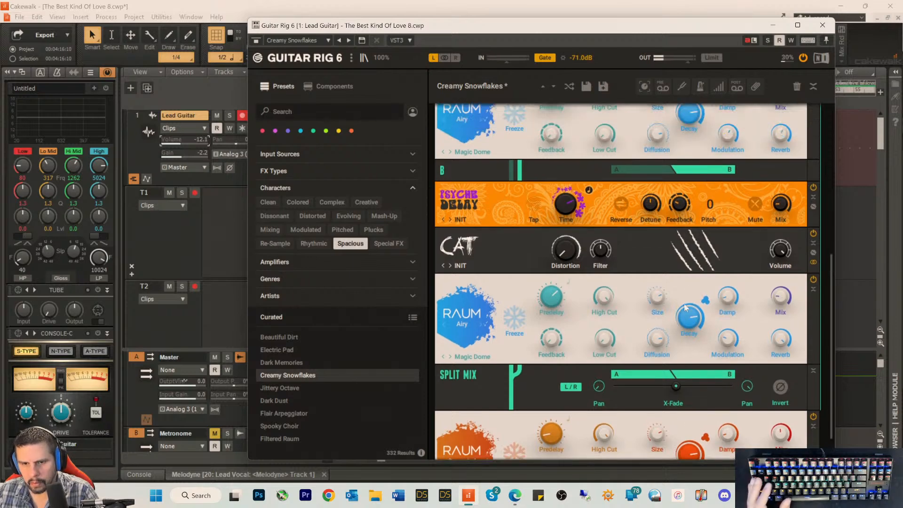
pyautogui.scroll(4, 726, 263)
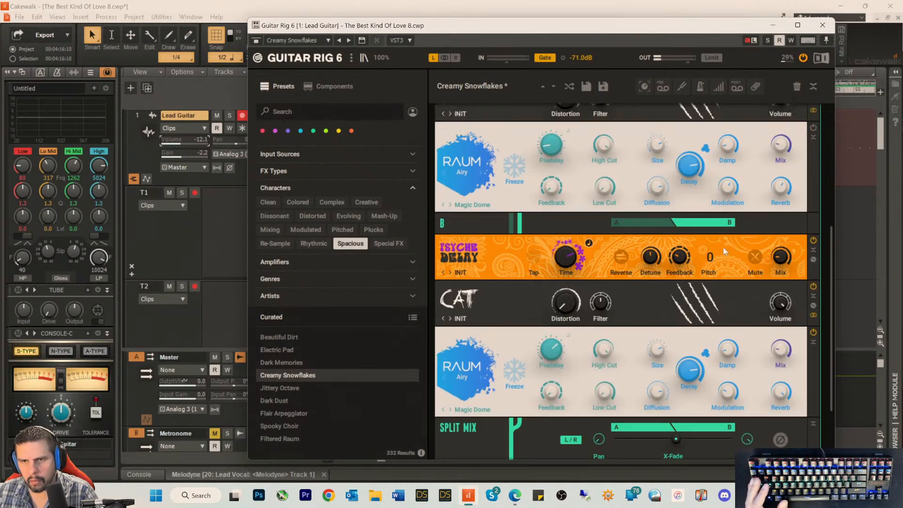
# Step: Disarm recording on the Lead Guitar track, solo it, and briefly play the second clip with the Guitar Rig 6 window moved clear of the transport
pyautogui.click(216, 96)
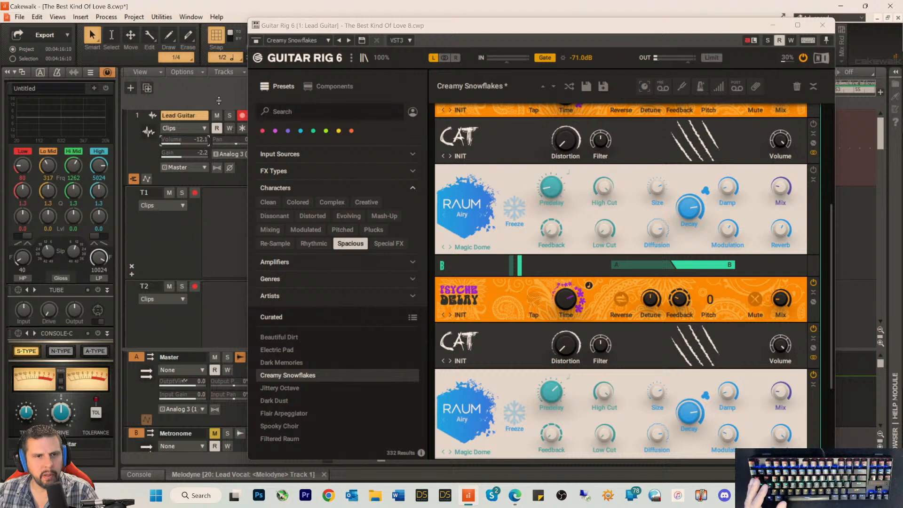
pyautogui.moveTo(400, 28); pyautogui.dragTo(487, 38)
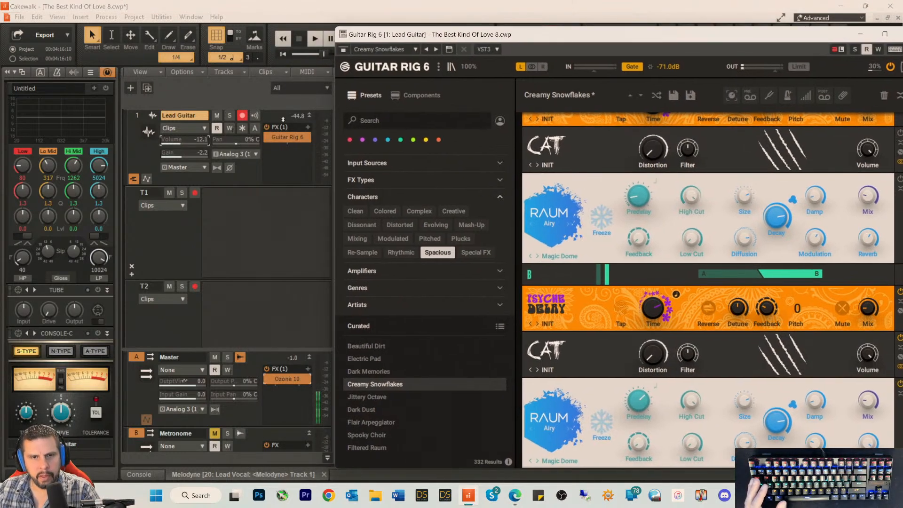
pyautogui.click(244, 117)
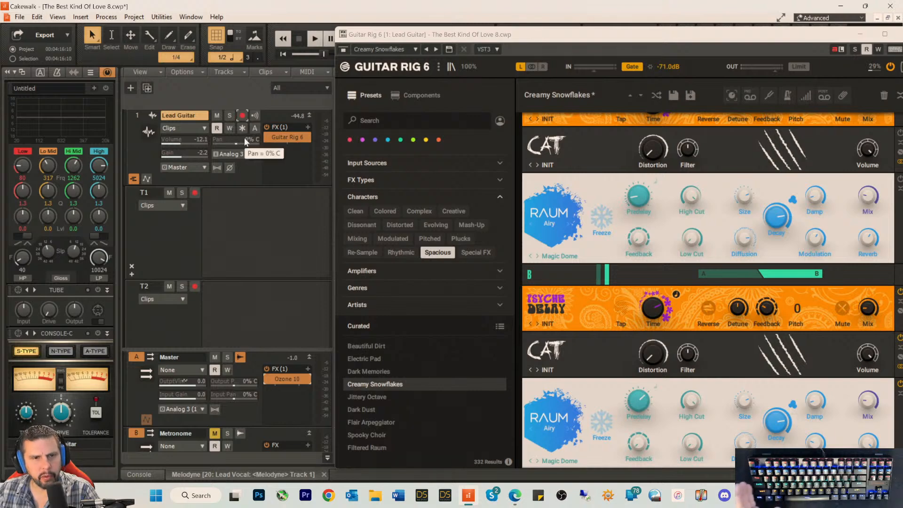
pyautogui.click(229, 115)
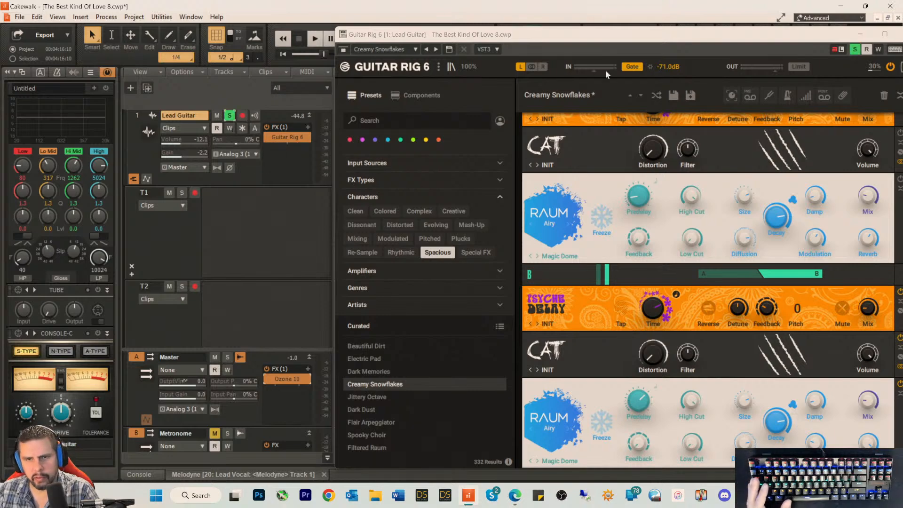
pyautogui.press('space')
pyautogui.moveTo(571, 36); pyautogui.dragTo(363, 183)
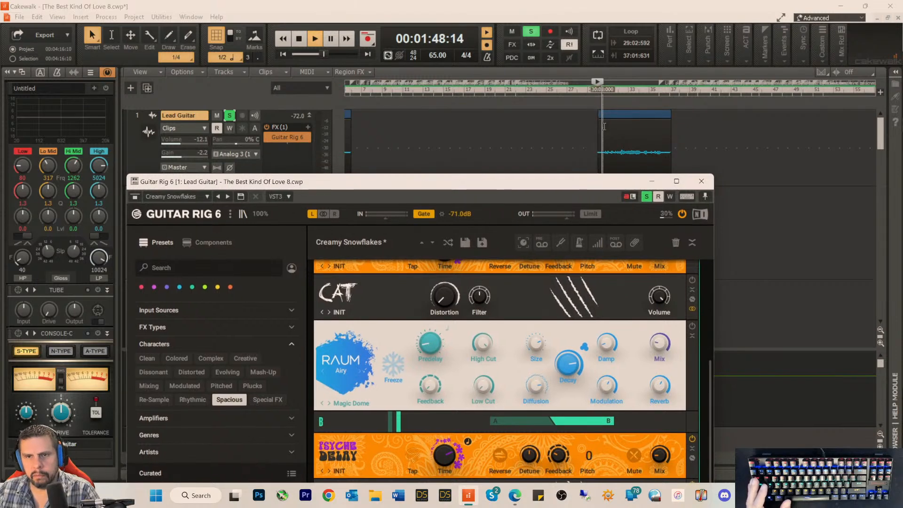
pyautogui.press('space')
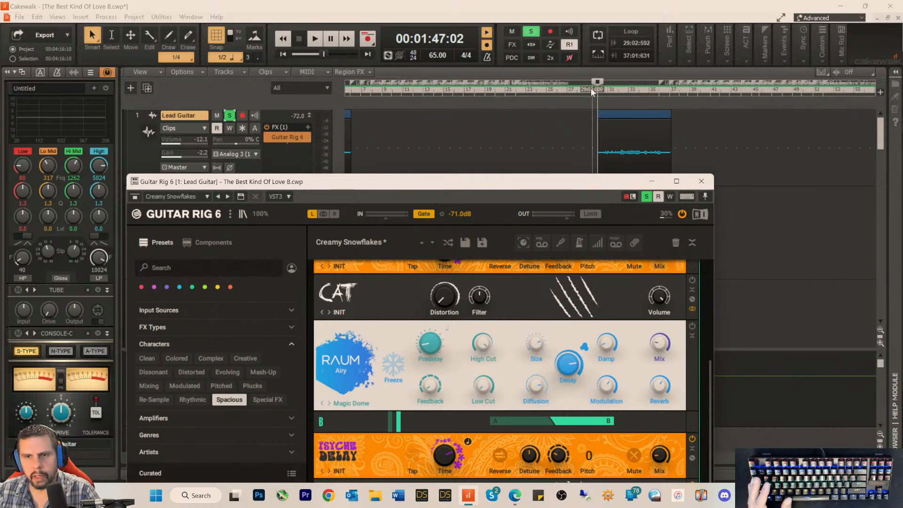
# Step: Loop playback over the second Lead Guitar clip from 30:03:000 to 37:03:000 and start playing it
pyautogui.moveTo(593, 89); pyautogui.dragTo(673, 90)
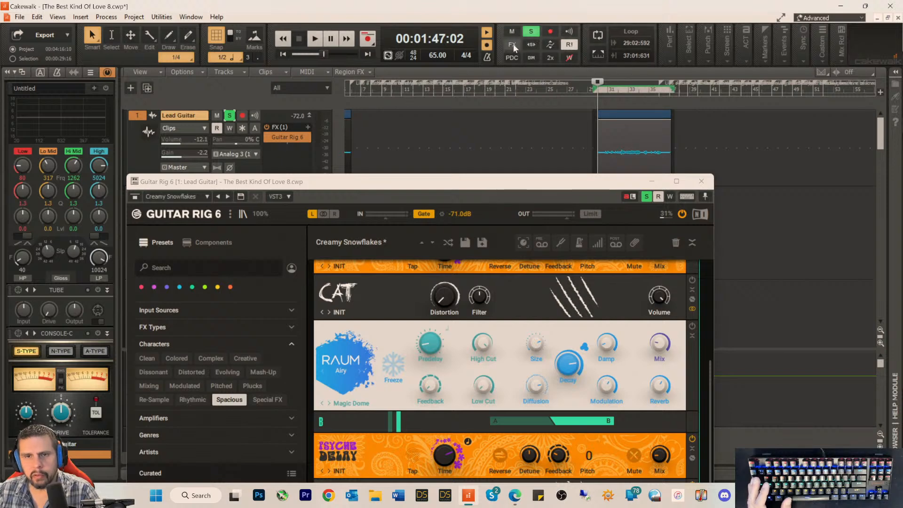
pyautogui.click(596, 54)
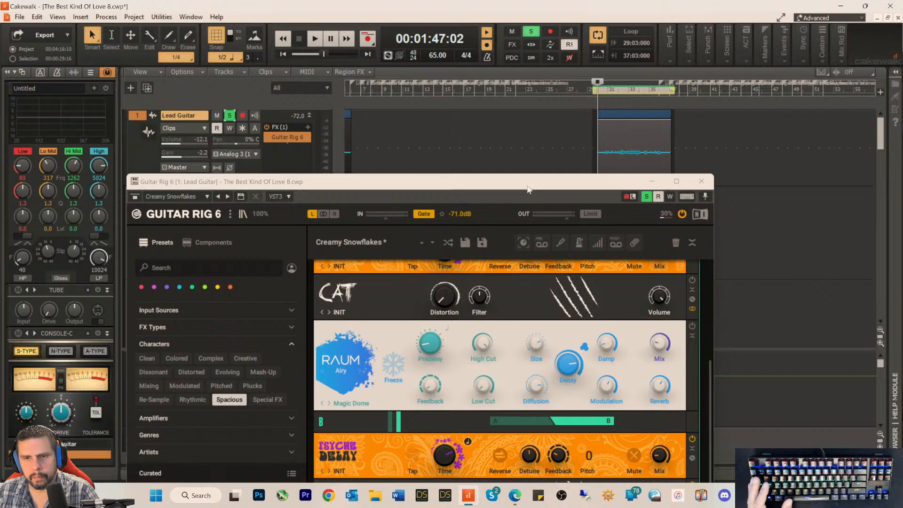
pyautogui.moveTo(528, 185)
pyautogui.mouseDown()
pyautogui.moveTo(572, 97)
pyautogui.moveTo(535, 199)
pyautogui.mouseUp()
pyautogui.press('space')
pyautogui.press('space')
pyautogui.click(593, 90)
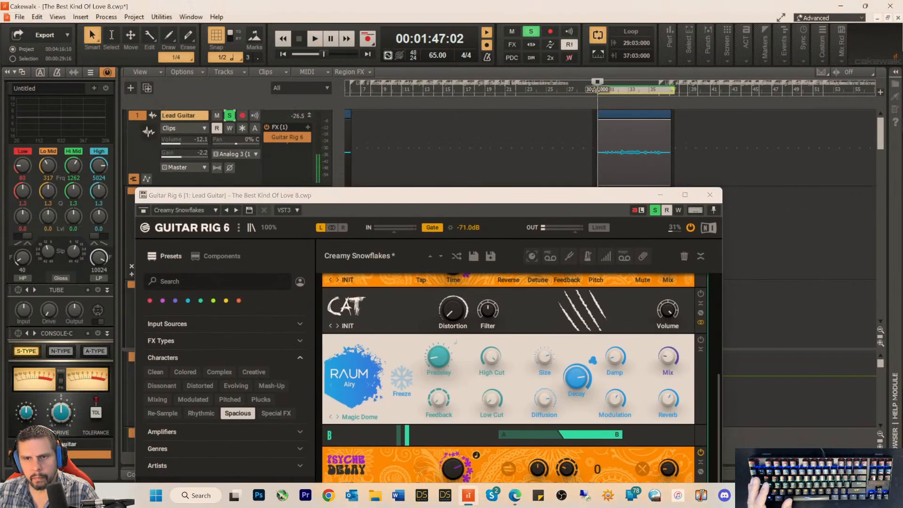
pyautogui.moveTo(602, 92); pyautogui.dragTo(602, 92)
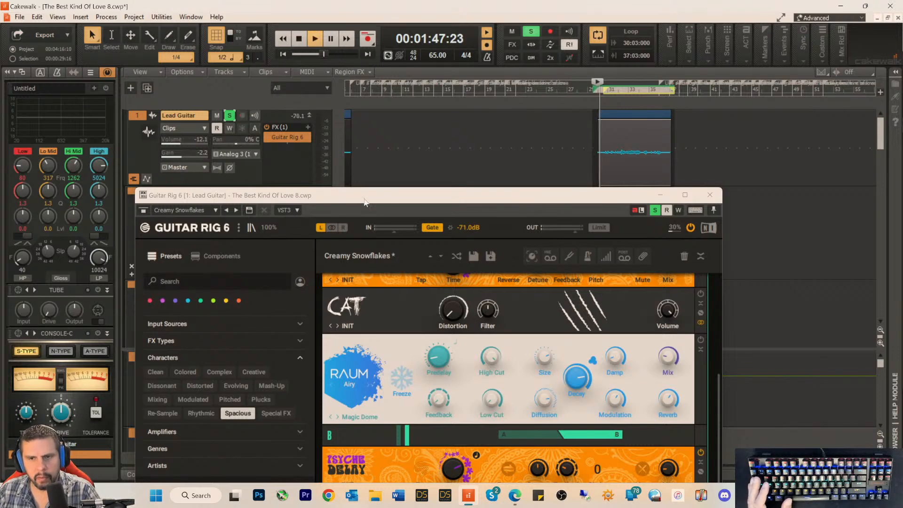
# Step: Examine the VC 76, Tremolo, Psyche Delay, CAT and RAUM settings throughout the Guitar Rig 6 rack while the loop plays
pyautogui.moveTo(407, 197); pyautogui.dragTo(475, 37)
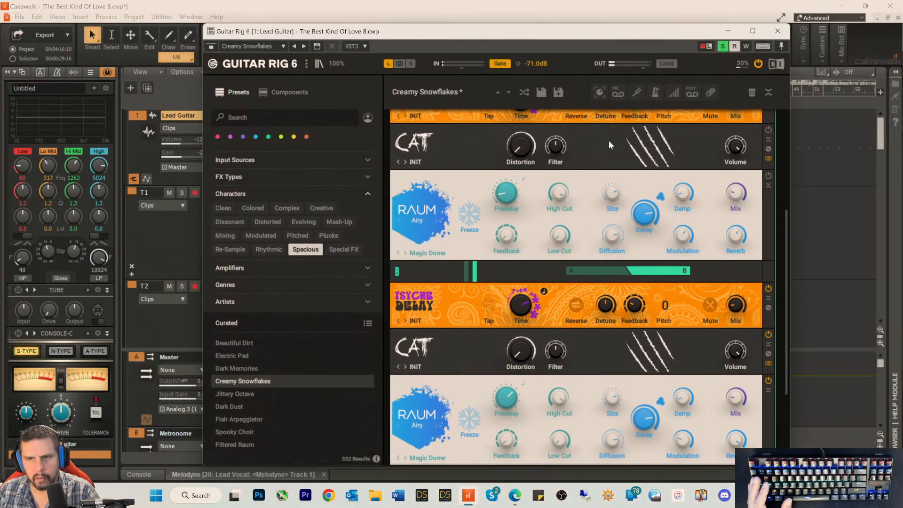
pyautogui.scroll(3, 621, 145)
pyautogui.scroll(3, 671, 169)
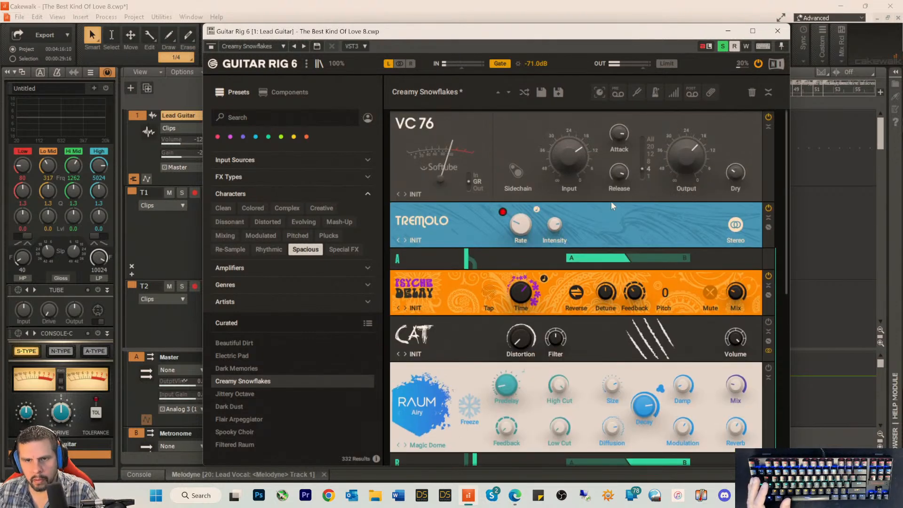
pyautogui.scroll(-2, 608, 189)
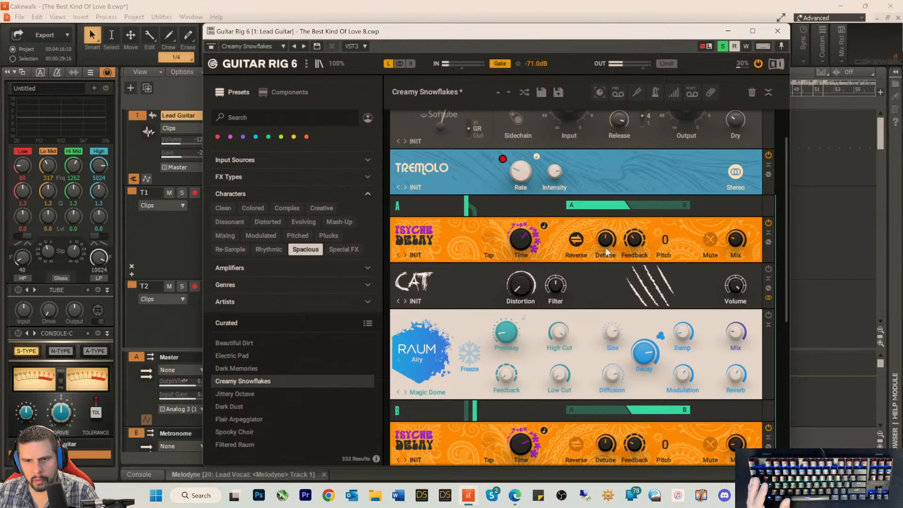
pyautogui.scroll(-2, 605, 248)
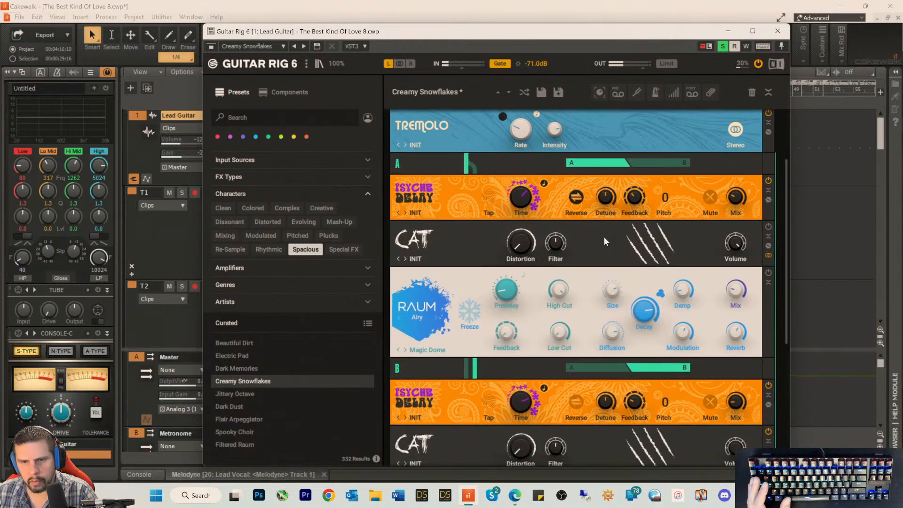
pyautogui.scroll(-1, 604, 241)
pyautogui.scroll(-1, 604, 241)
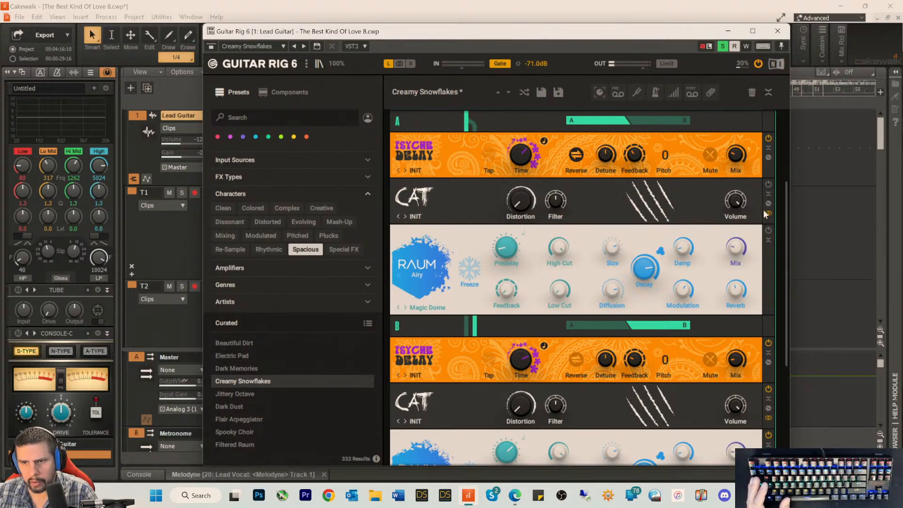
pyautogui.scroll(-3, 765, 266)
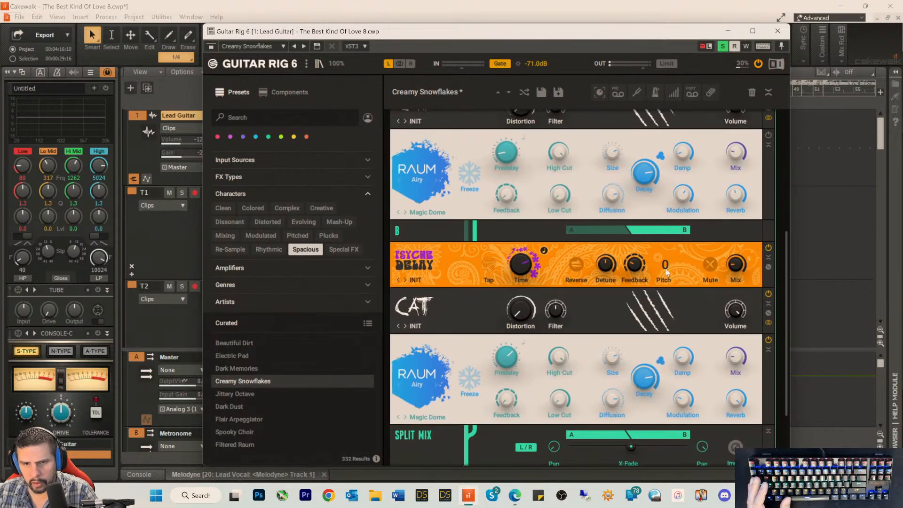
# Step: Adjust the rack's ambience: branch B Psyche Delay feedback to 10.6% and RAUM reverb to 41.0%, and the Grounded RAUM mix to 28.0%
pyautogui.moveTo(635, 266)
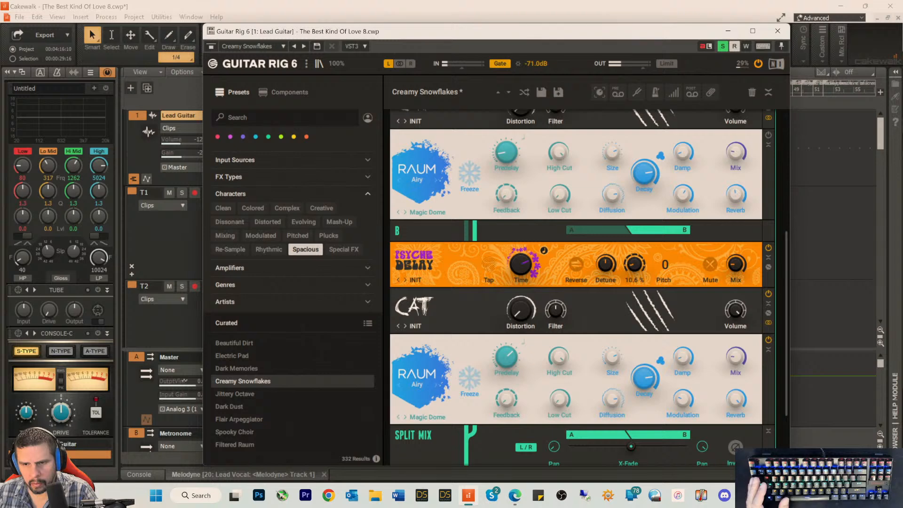
pyautogui.moveTo(731, 390); pyautogui.dragTo(728, 401)
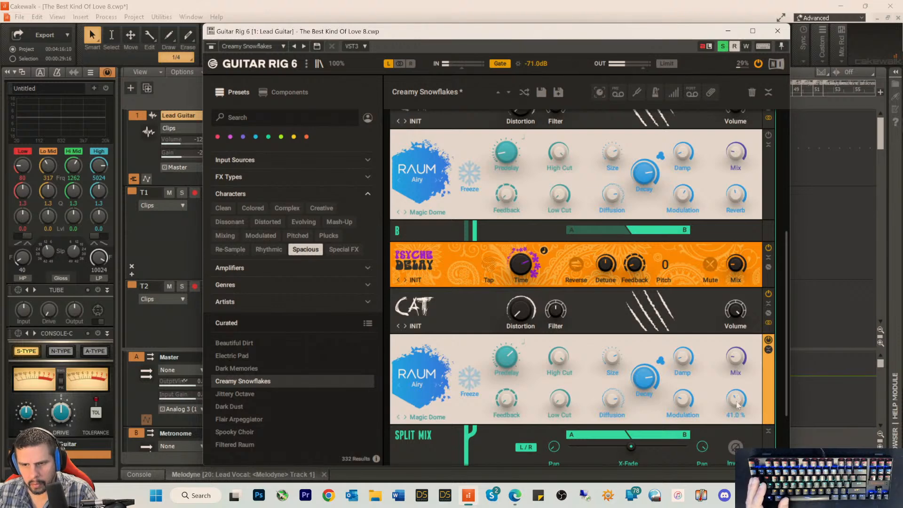
pyautogui.scroll(-3, 707, 352)
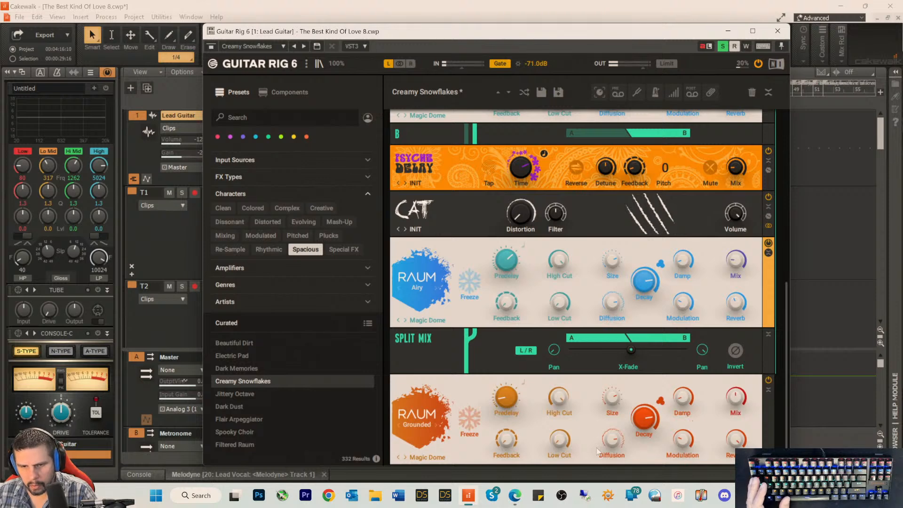
pyautogui.moveTo(741, 439); pyautogui.dragTo(741, 445)
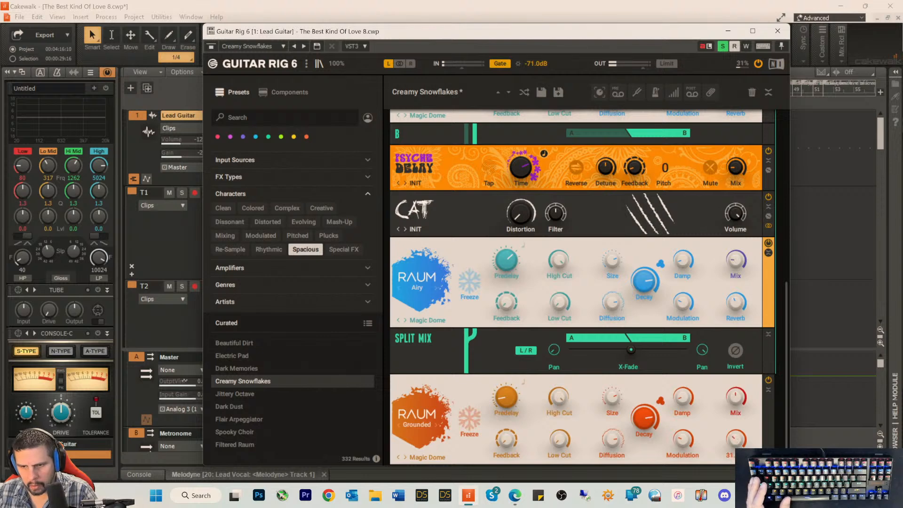
pyautogui.moveTo(735, 401)
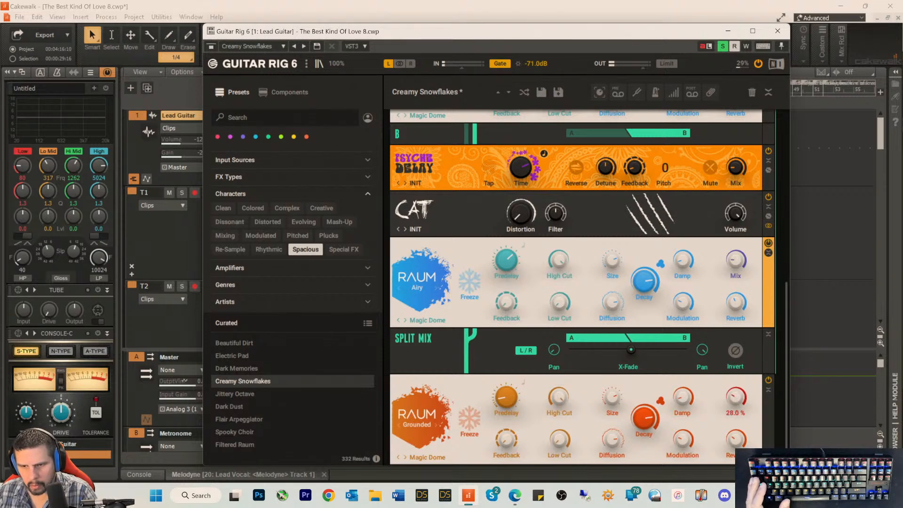
pyautogui.moveTo(737, 446)
# Step: Close the Guitar Rig 6 window and delete the plug-in from the Lead Guitar track's effects
pyautogui.click(777, 32)
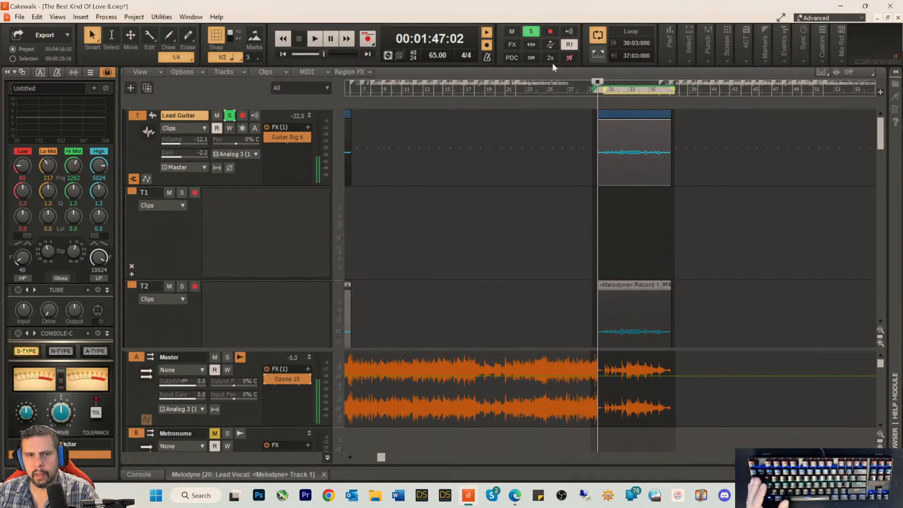
pyautogui.rightClick(284, 137)
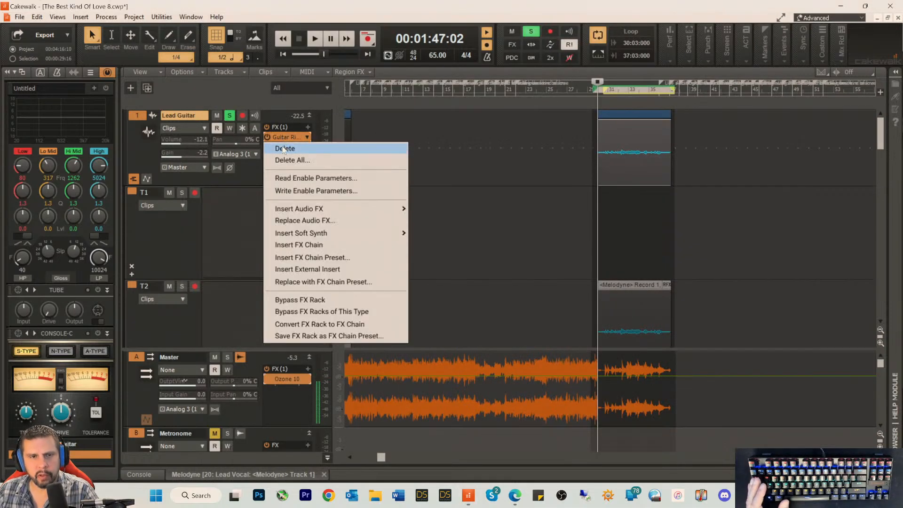
pyautogui.click(284, 148)
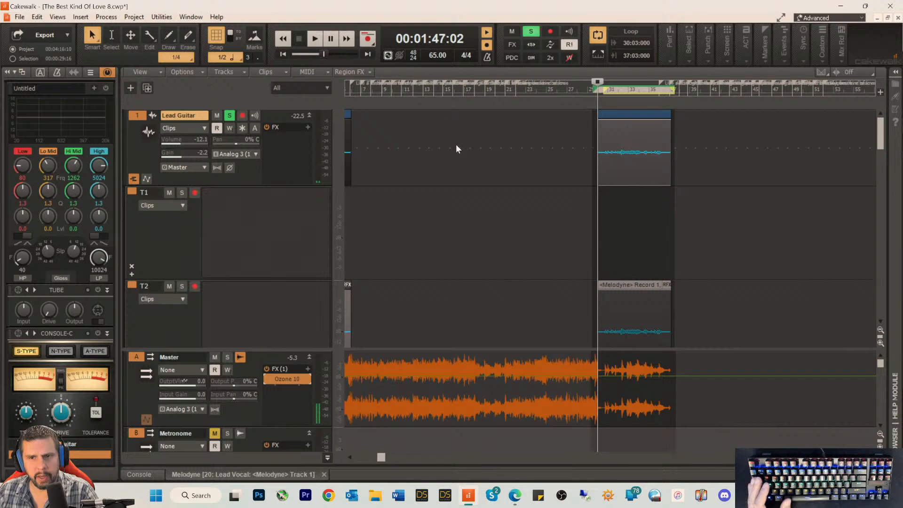
# Step: Play the dry Lead Guitar loop, raise the track volume to -6.1 dB, and stop playback
pyautogui.press('space')
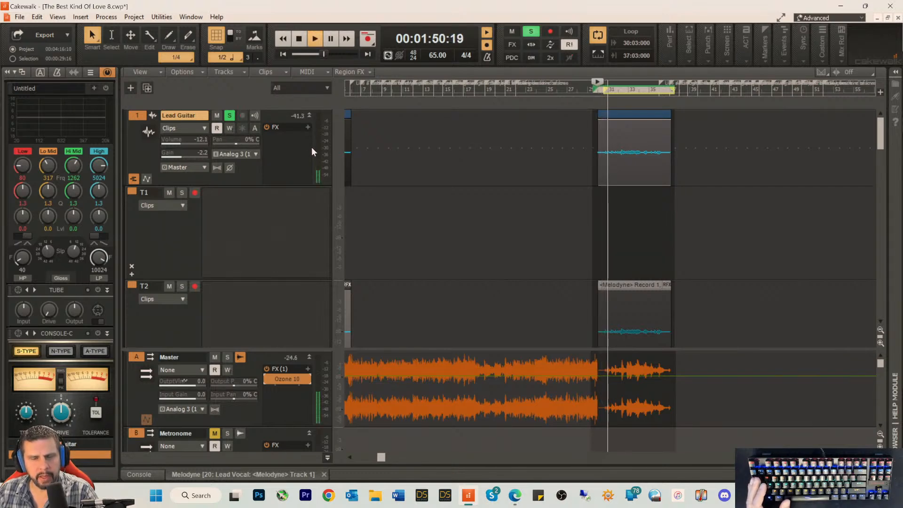
pyautogui.scroll(6, 172, 139)
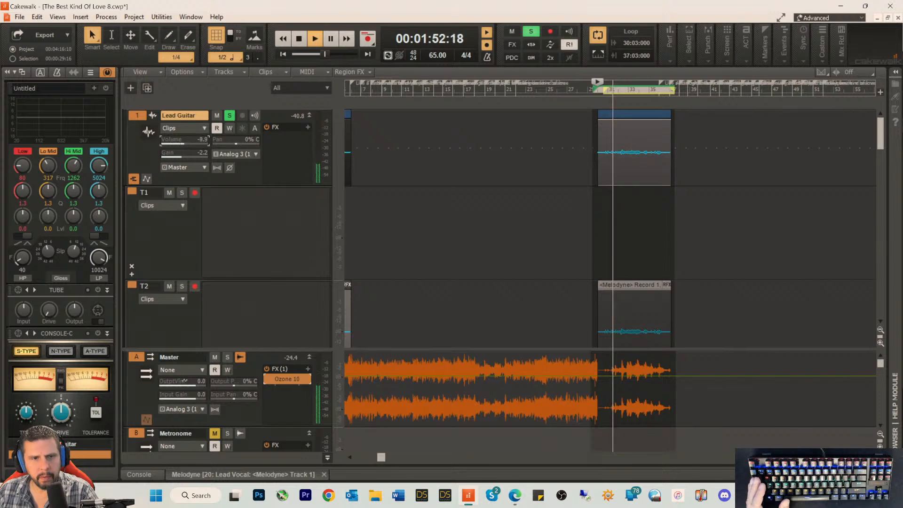
pyautogui.press('space')
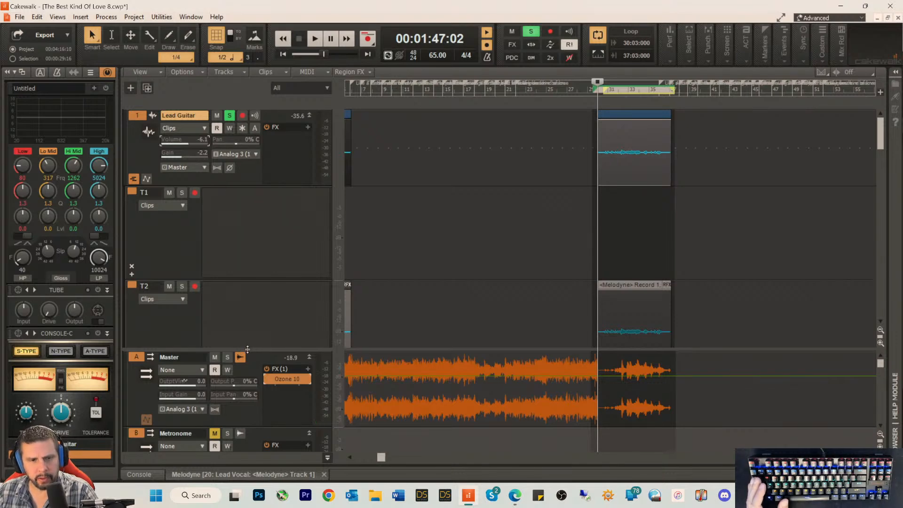
# Step: Enlarge the bus area, shorten the Lead Vocal bus strip, and collapse the automation lanes of the L Voc Reverb and Metronome buses
pyautogui.scroll(-5, 247, 346)
pyautogui.scroll(-3, 229, 396)
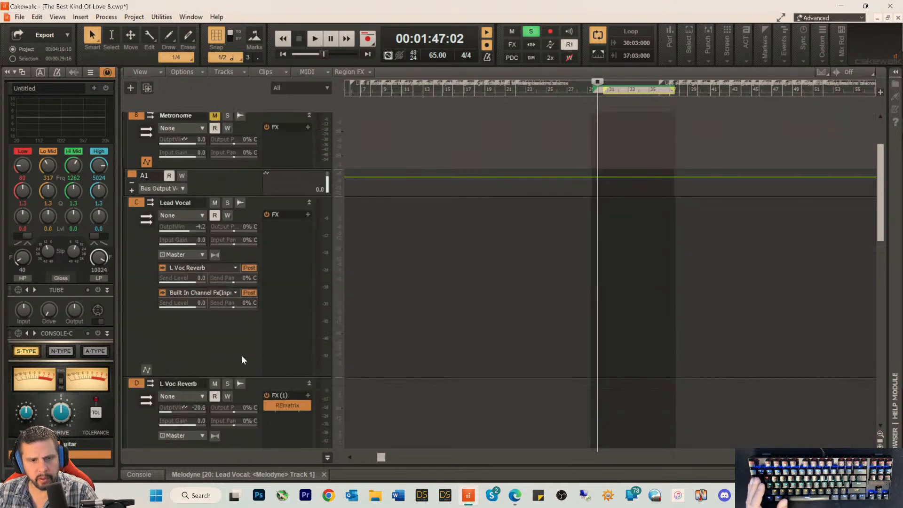
pyautogui.moveTo(246, 335); pyautogui.dragTo(254, 277)
pyautogui.moveTo(234, 369); pyautogui.dragTo(238, 351)
pyautogui.click(146, 346)
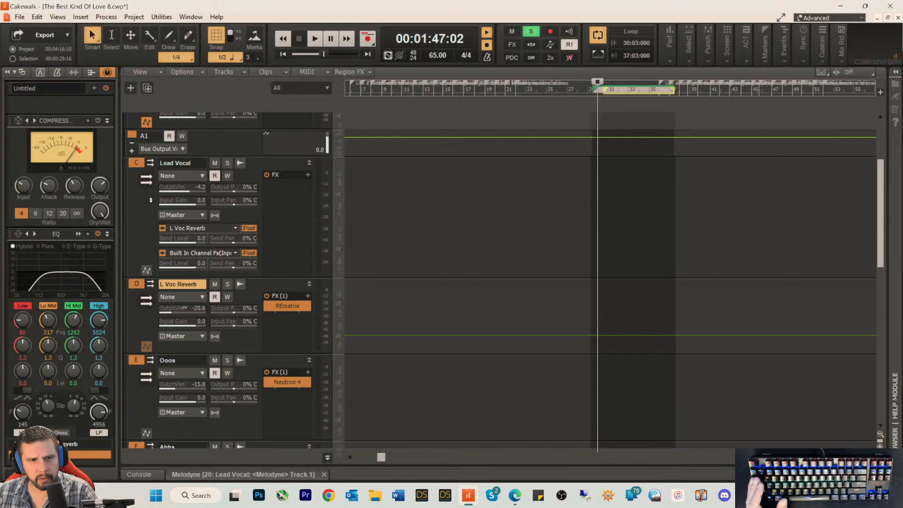
pyautogui.click(145, 123)
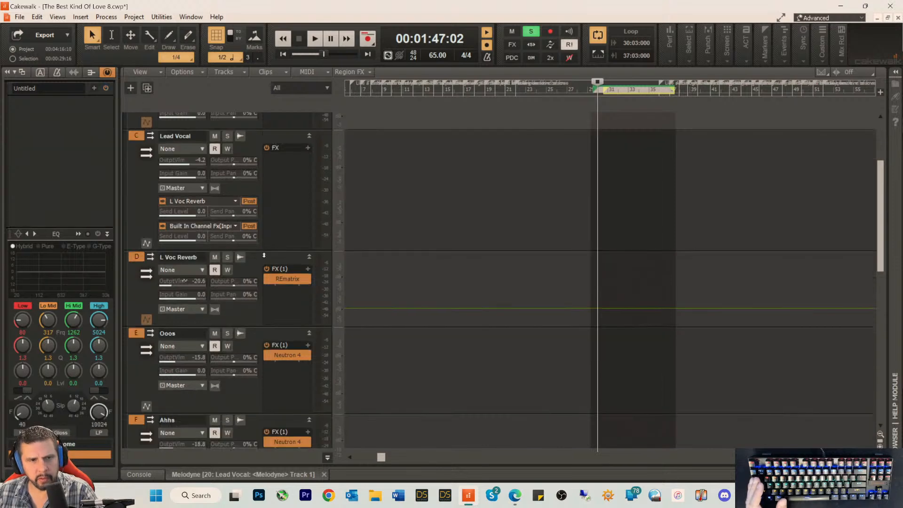
pyautogui.click(145, 240)
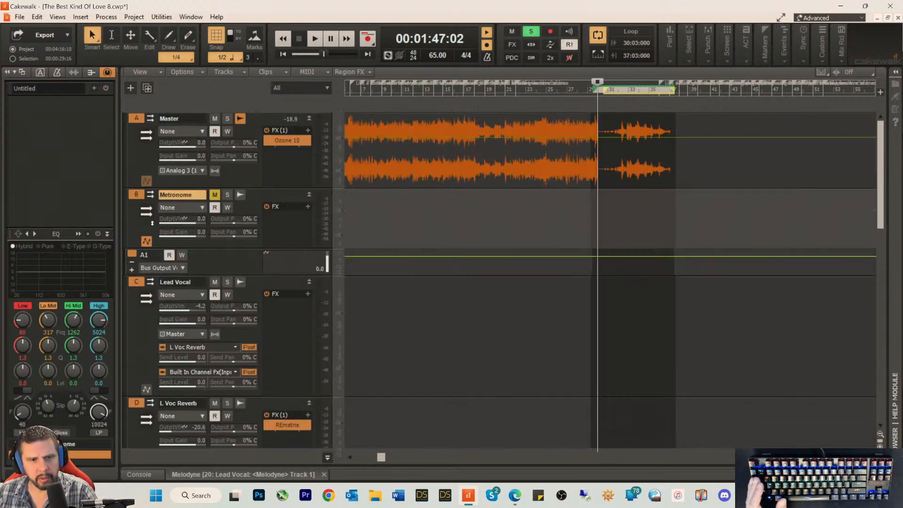
pyautogui.click(146, 242)
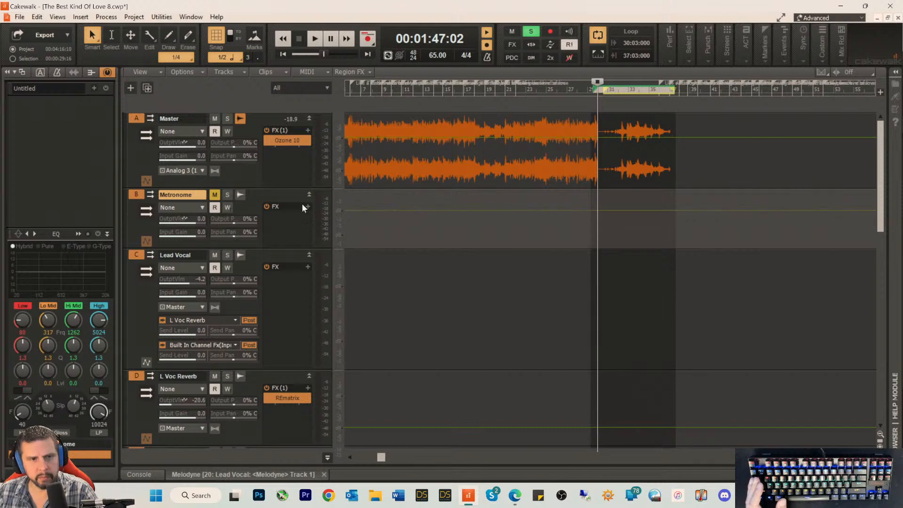
# Step: Shorten the BKOL bus strip and collapse the Music bus's automation lane
pyautogui.scroll(-15, 283, 318)
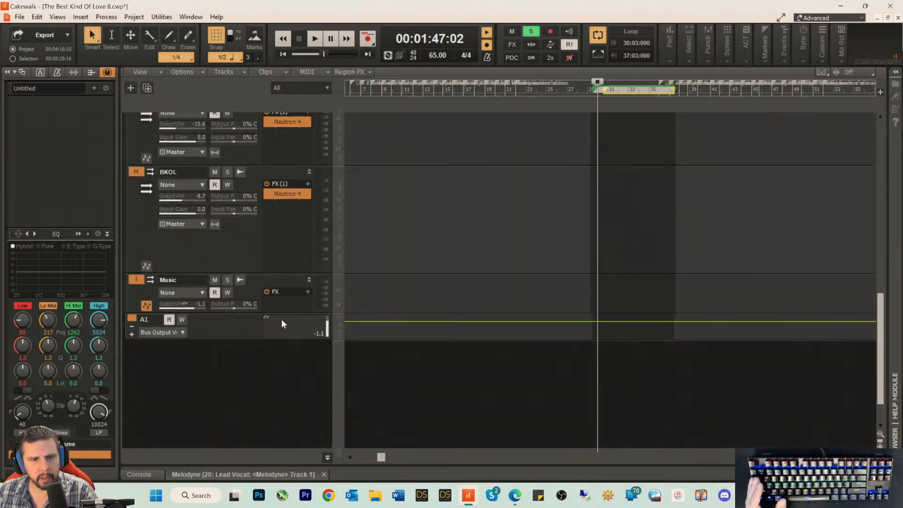
pyautogui.scroll(-2, 282, 319)
pyautogui.moveTo(250, 232); pyautogui.dragTo(251, 196)
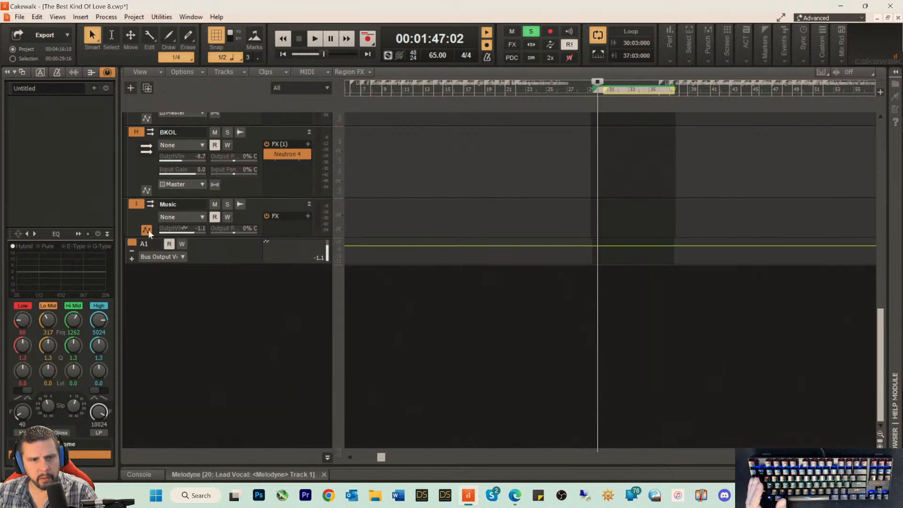
pyautogui.click(147, 230)
# Step: Insert four new stereo buses below the Music bus
pyautogui.rightClick(167, 276)
pyautogui.click(187, 282)
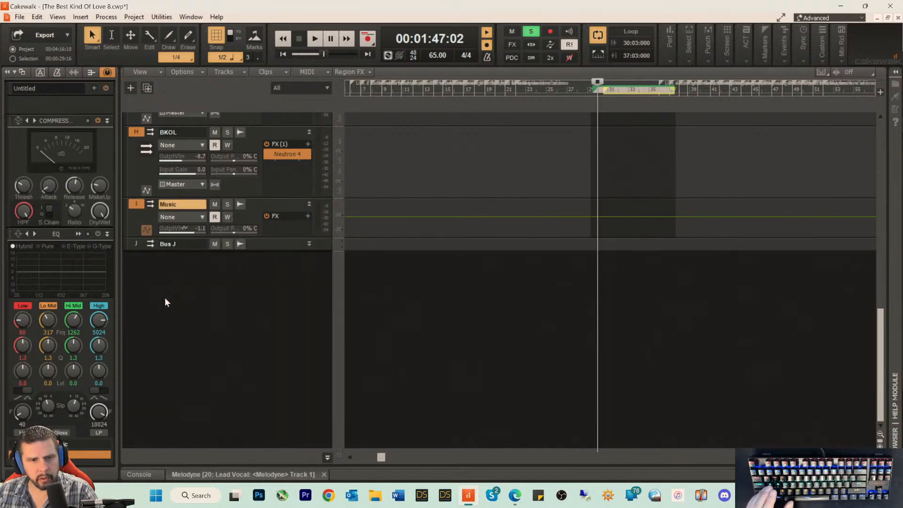
pyautogui.rightClick(167, 292)
pyautogui.click(182, 299)
pyautogui.rightClick(171, 309)
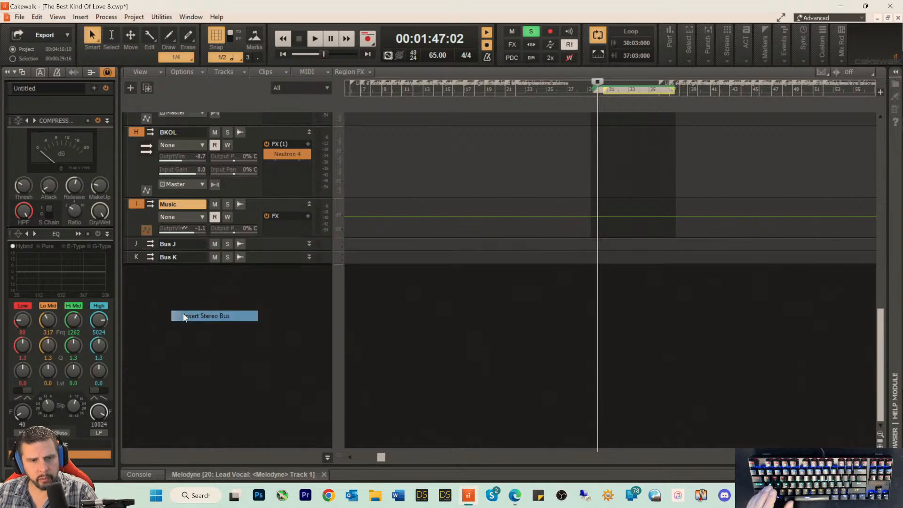
pyautogui.click(178, 315)
pyautogui.rightClick(168, 316)
pyautogui.click(185, 323)
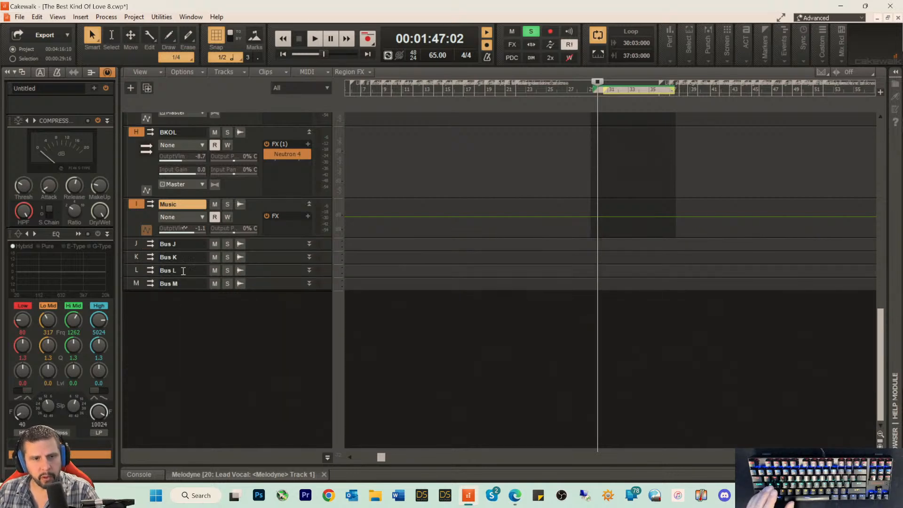
# Step: Rename the first new bus, Bus J, to Lead Guitar and enlarge its strip to show its controls
pyautogui.doubleClick(184, 244)
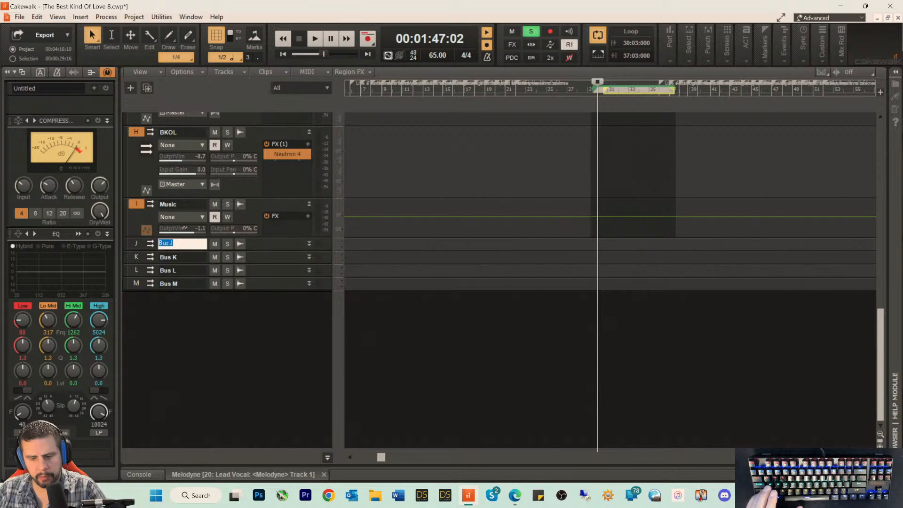
pyautogui.write('Lead Gu')
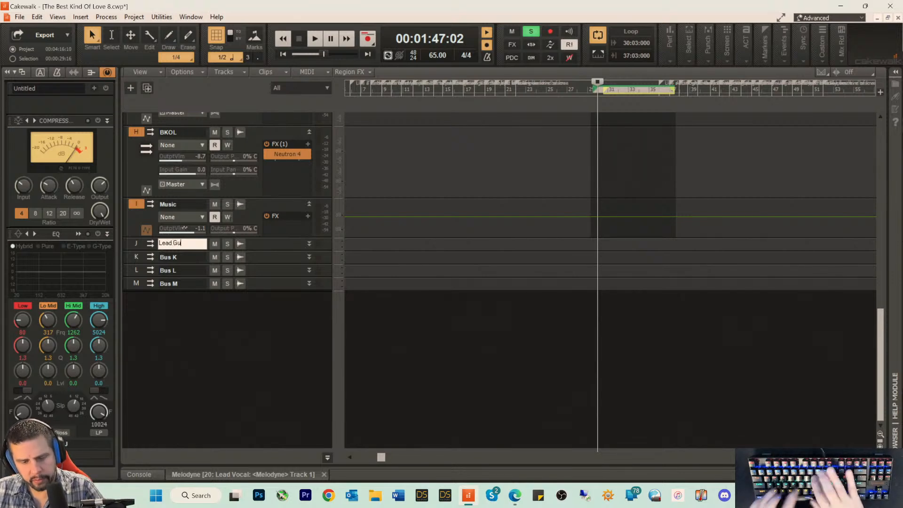
pyautogui.write('itar')
pyautogui.press('Return')
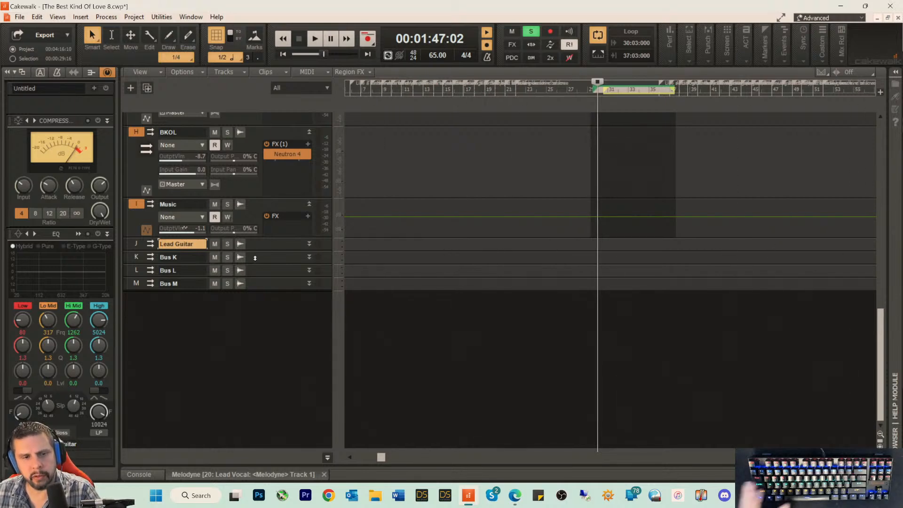
pyautogui.moveTo(264, 251); pyautogui.dragTo(193, 348)
# Step: Rename Bus K to Delay and Bus L to Chorus
pyautogui.doubleClick(193, 354)
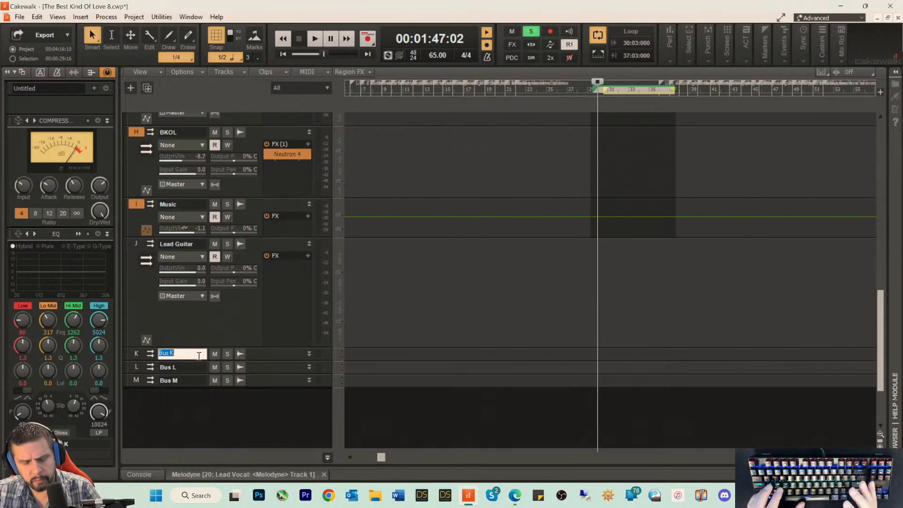
pyautogui.write('Delay')
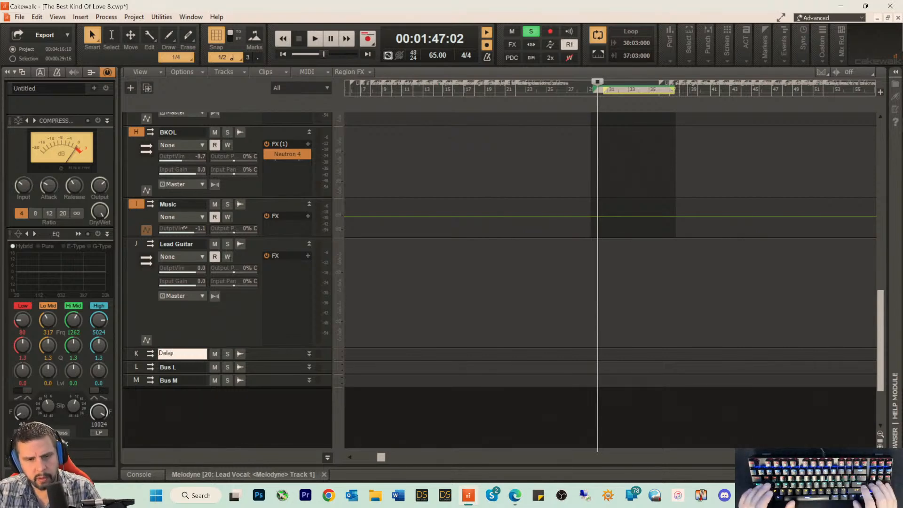
pyautogui.press('Return')
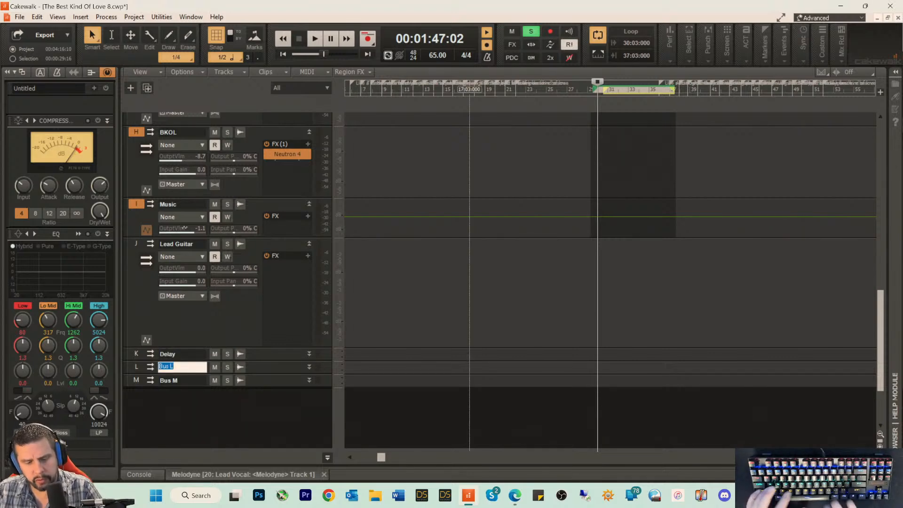
pyautogui.write('CH')
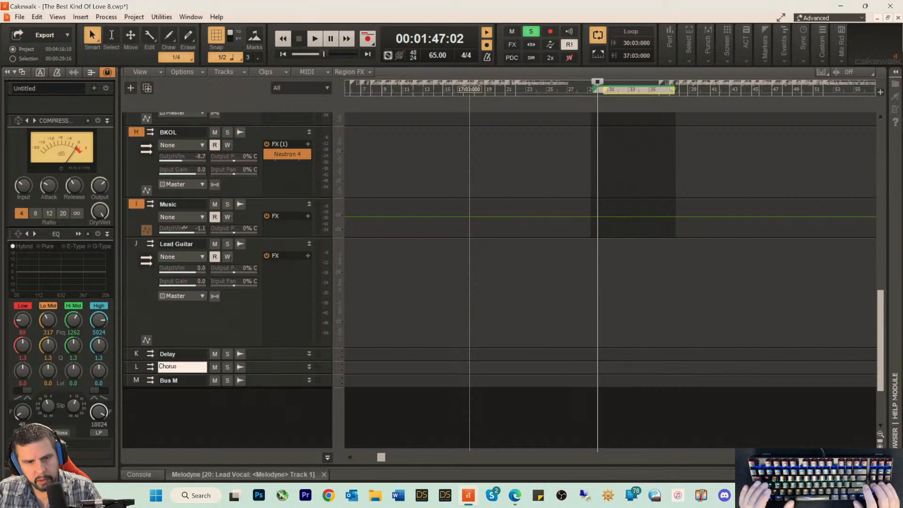
pyautogui.write('orus')
pyautogui.press('Return')
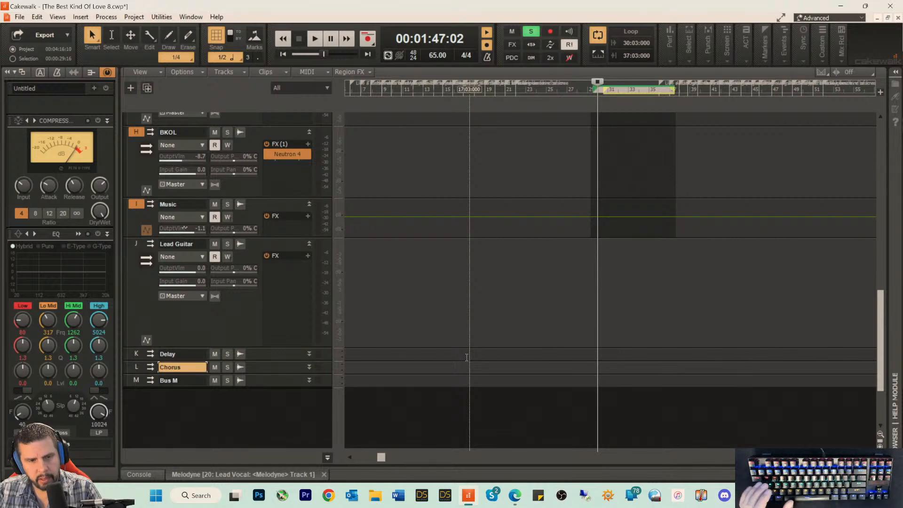
# Step: Rename the last new bus, Bus M, to Reverb
pyautogui.doubleClick(183, 380)
pyautogui.write('reverb')
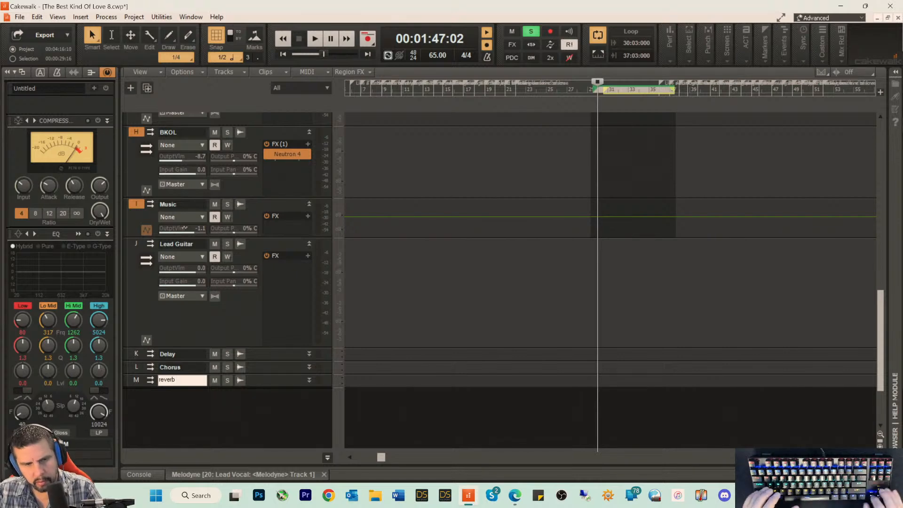
pyautogui.press('BackSpace')
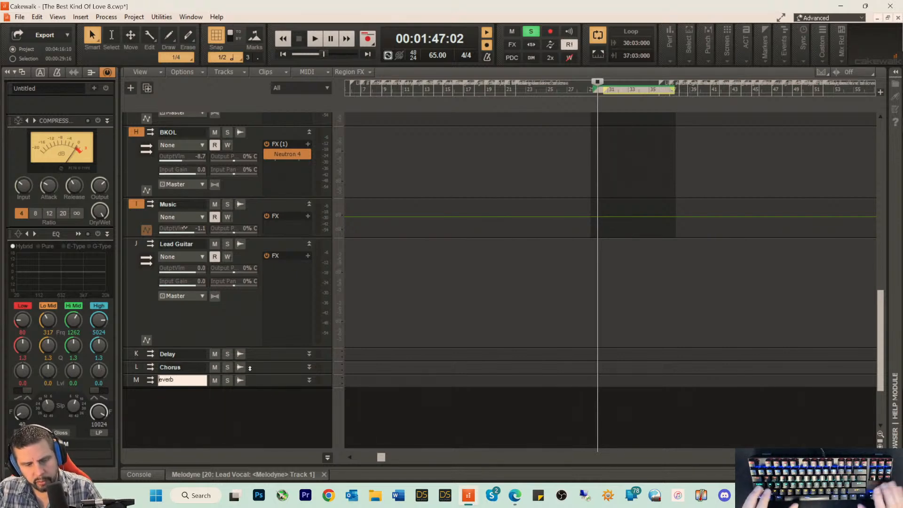
pyautogui.write('R')
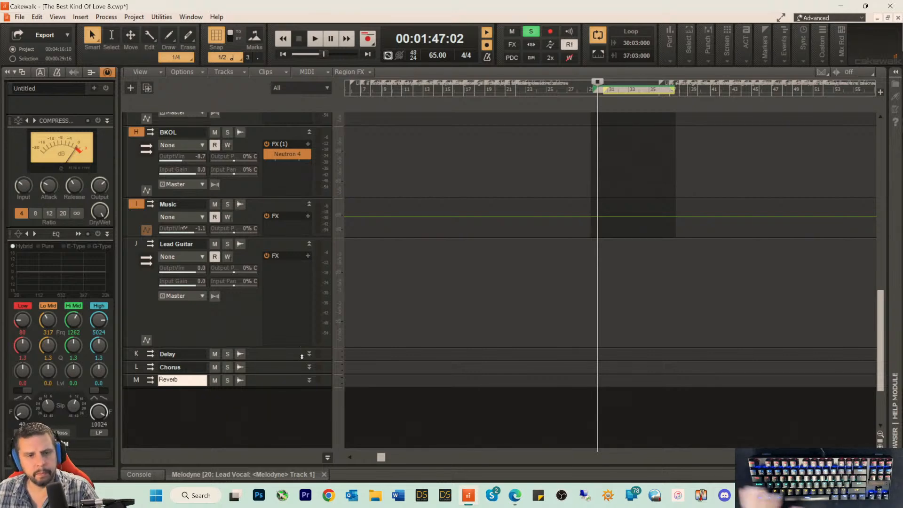
pyautogui.press('Return')
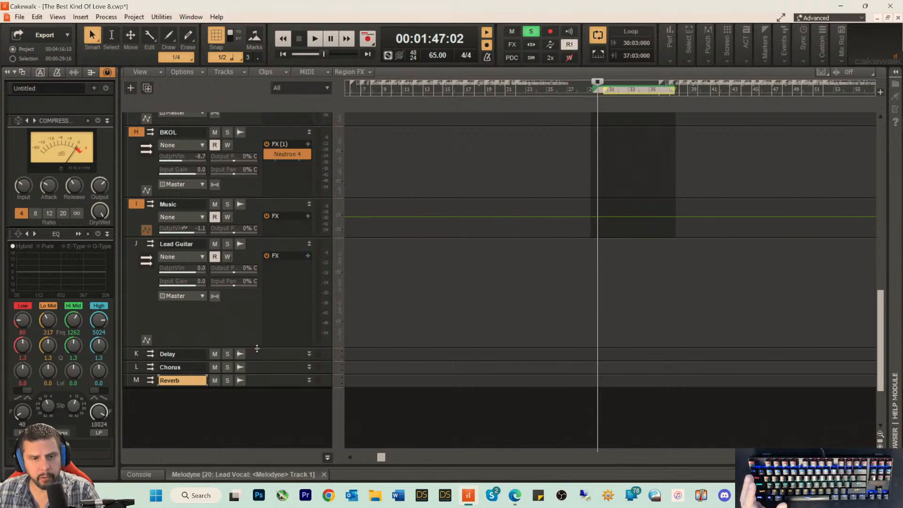
# Step: Make the Lead Guitar bus strip taller and add sends from it to the Delay, Chorus and Reverb buses
pyautogui.moveTo(257, 348); pyautogui.dragTo(245, 378)
pyautogui.rightClick(175, 315)
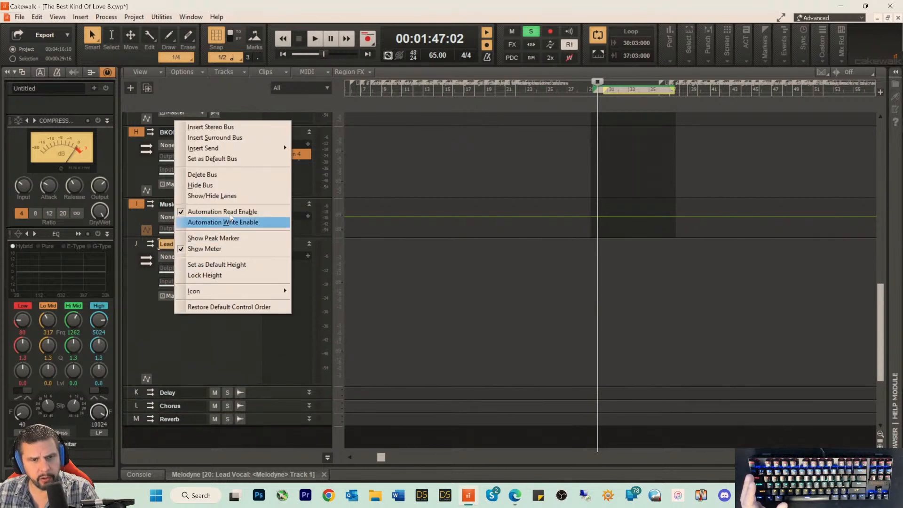
pyautogui.moveTo(218, 150)
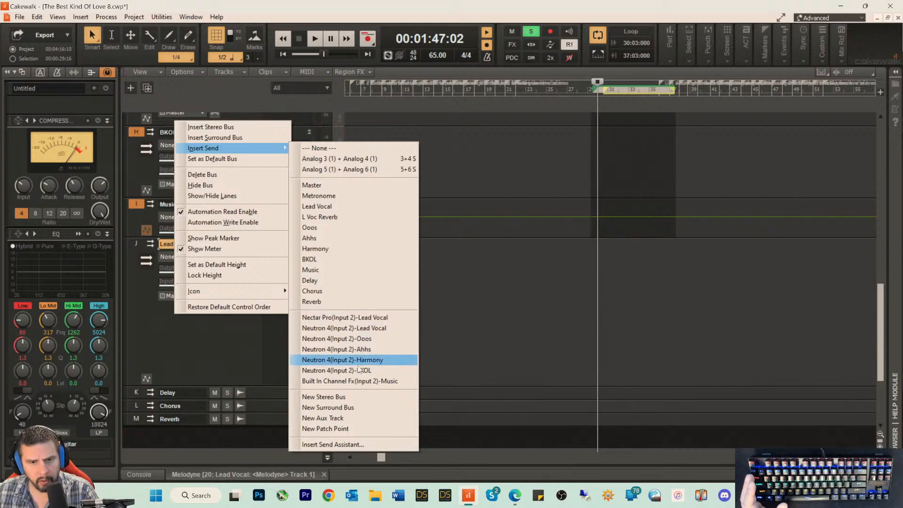
pyautogui.click(328, 278)
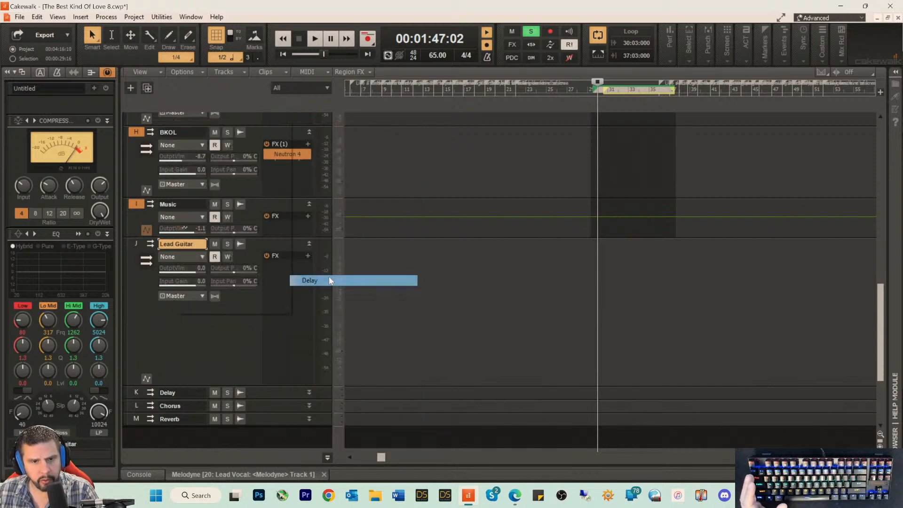
pyautogui.rightClick(183, 340)
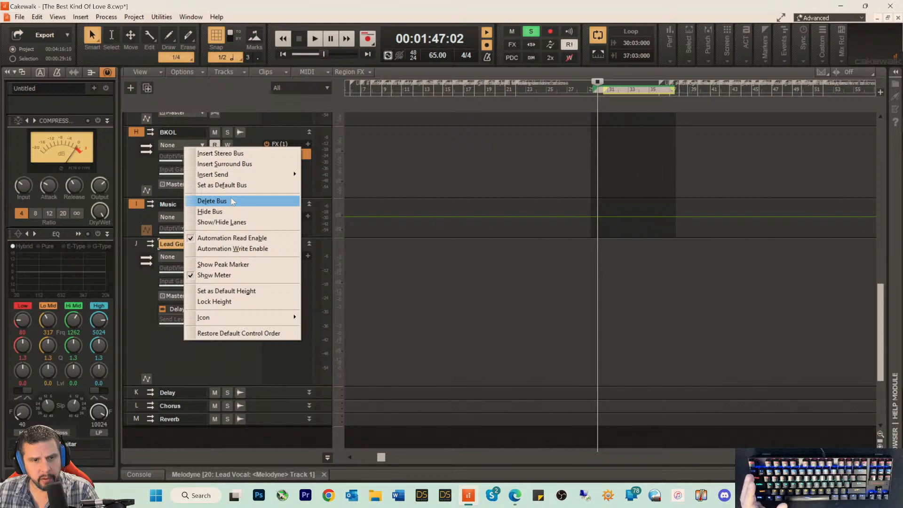
pyautogui.moveTo(232, 179)
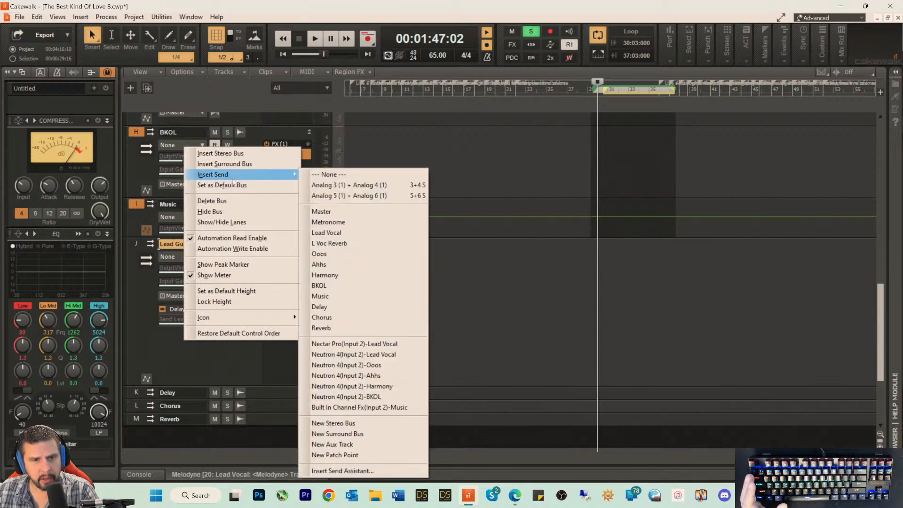
pyautogui.click(324, 317)
pyautogui.rightClick(193, 365)
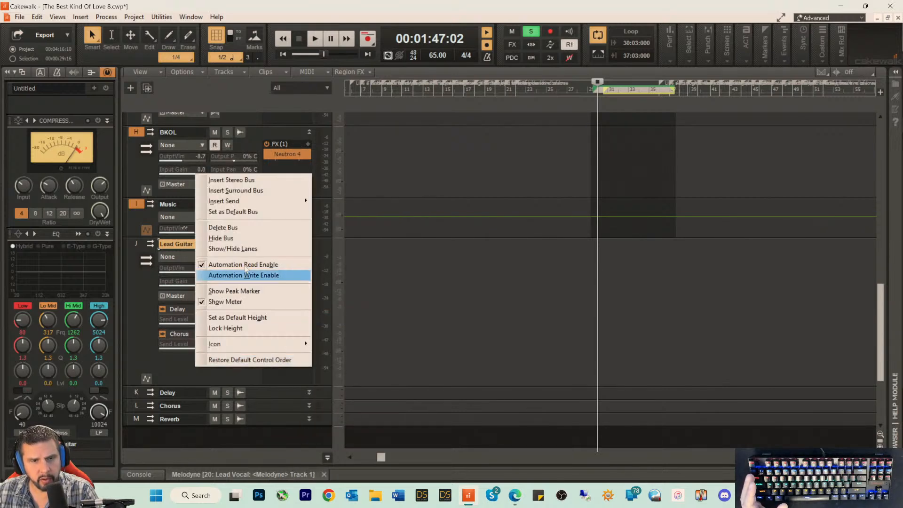
pyautogui.moveTo(304, 209)
pyautogui.click(347, 355)
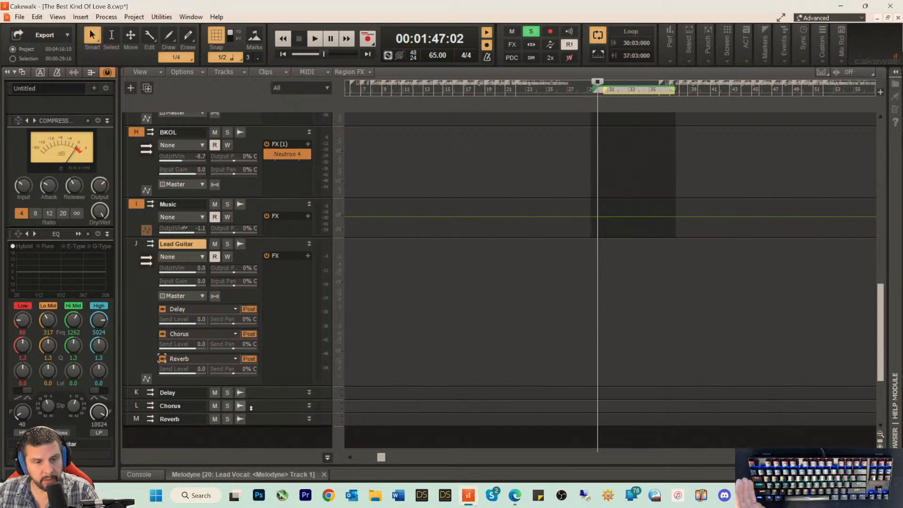
# Step: Expand the Delay bus strip and insert Nomad Factory's BT Tempo Delay DL3D-3 as its audio effect
pyautogui.scroll(-3, 282, 329)
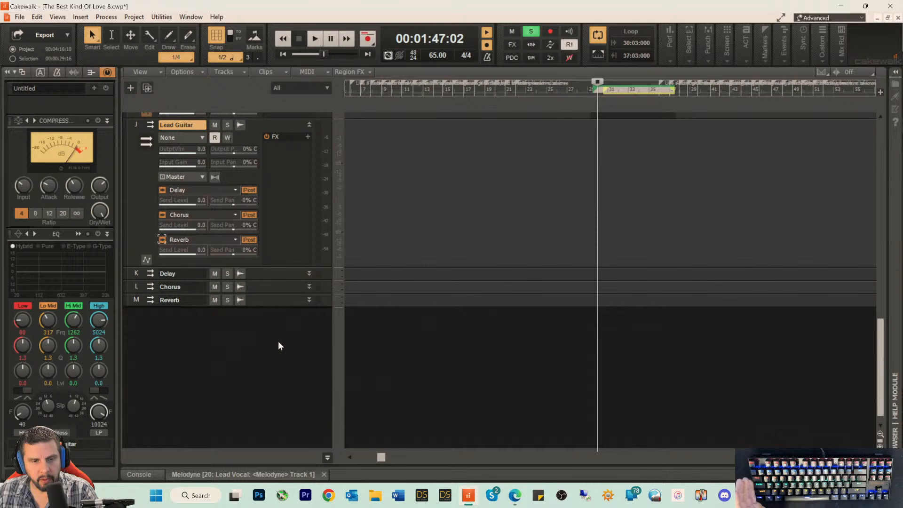
pyautogui.doubleClick(272, 280)
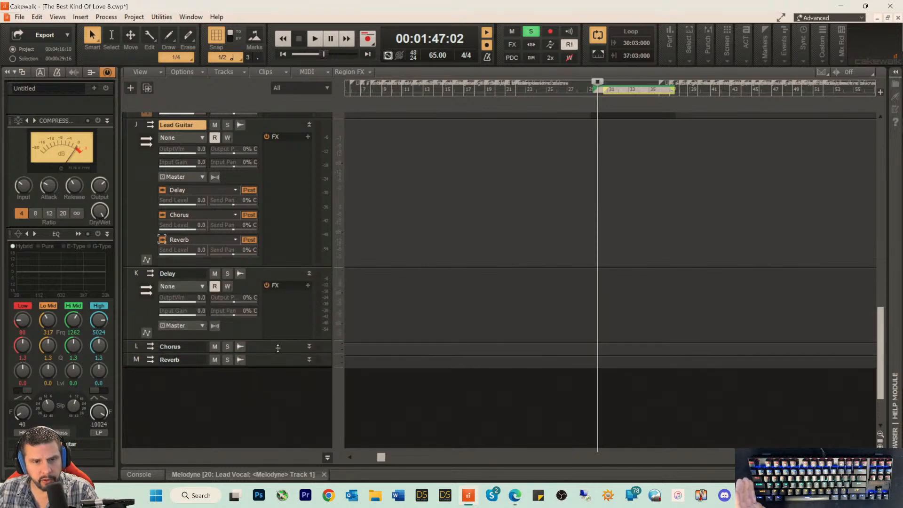
pyautogui.rightClick(268, 301)
pyautogui.moveTo(326, 195)
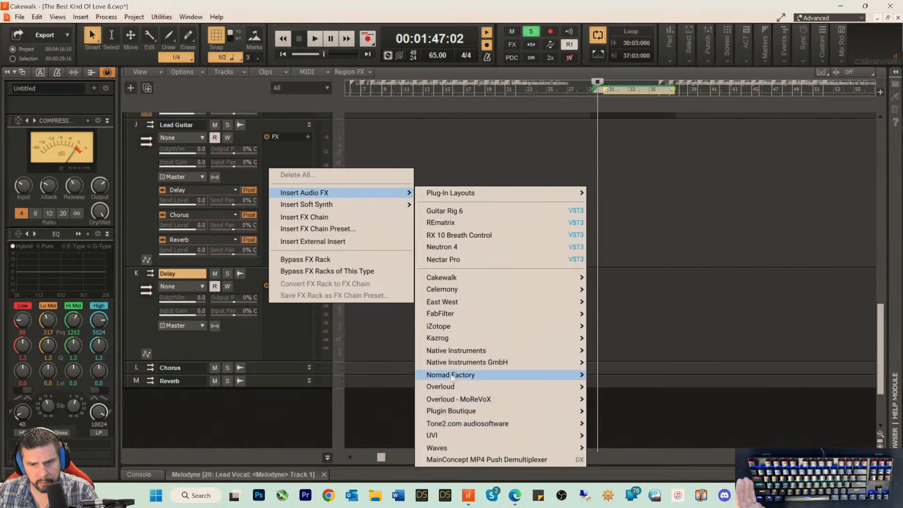
pyautogui.moveTo(451, 376)
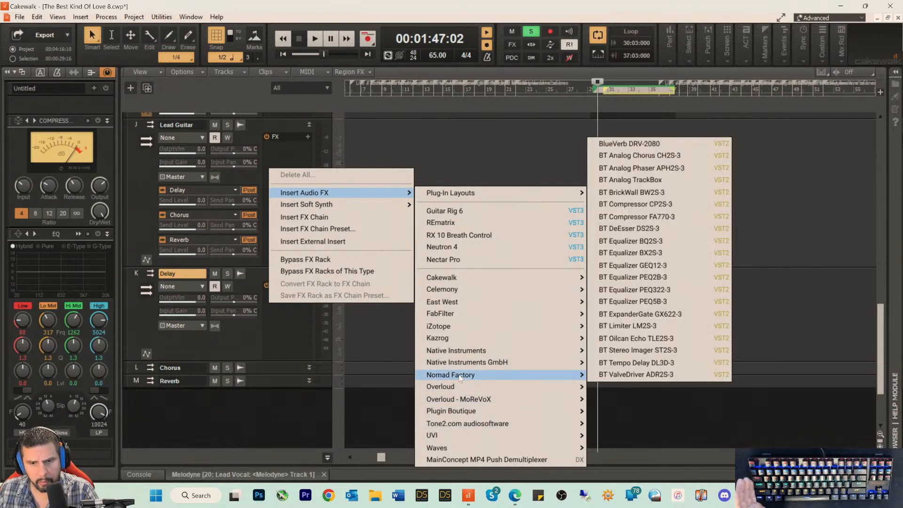
pyautogui.click(642, 364)
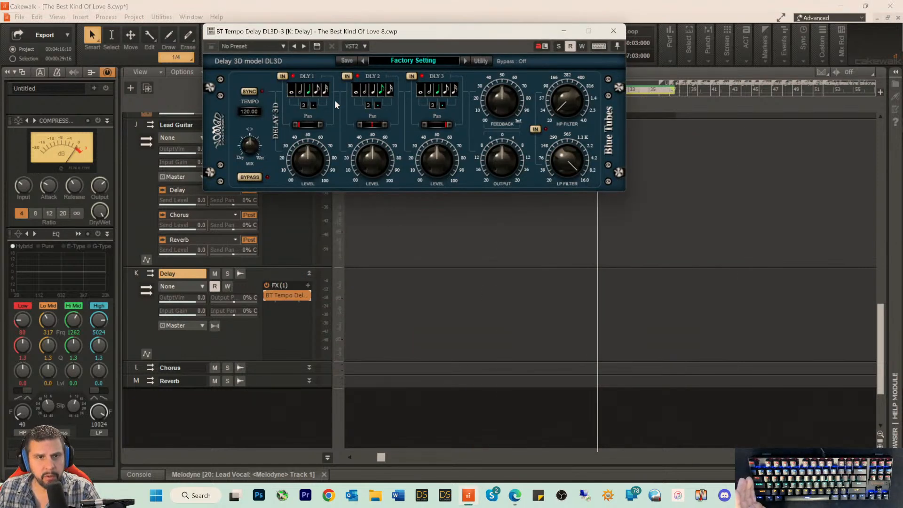
# Step: Set the BT Tempo Delay's mix to 100% and turn on its tempo sync
pyautogui.moveTo(379, 33); pyautogui.dragTo(390, 66)
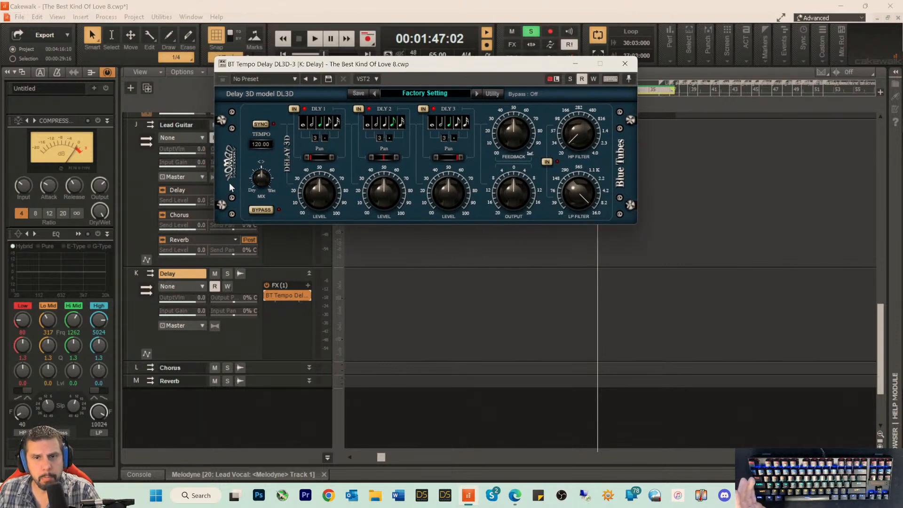
pyautogui.click(261, 180)
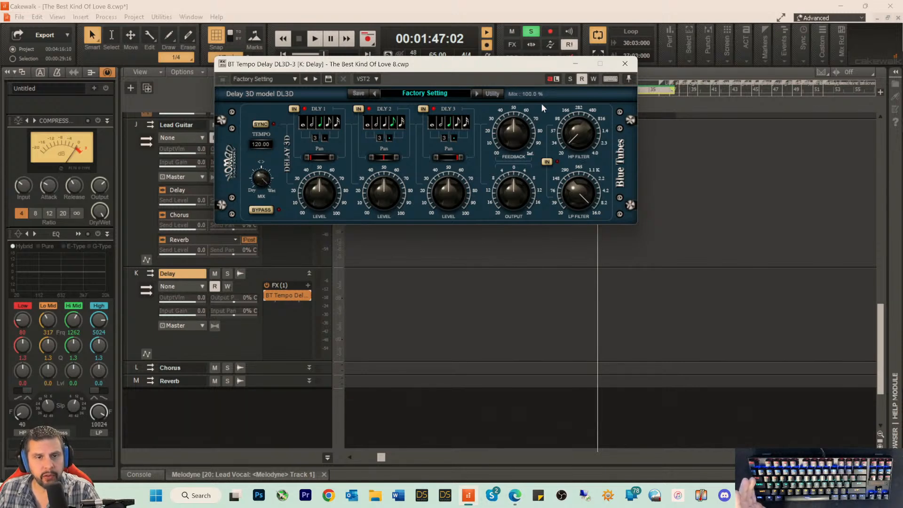
pyautogui.click(261, 124)
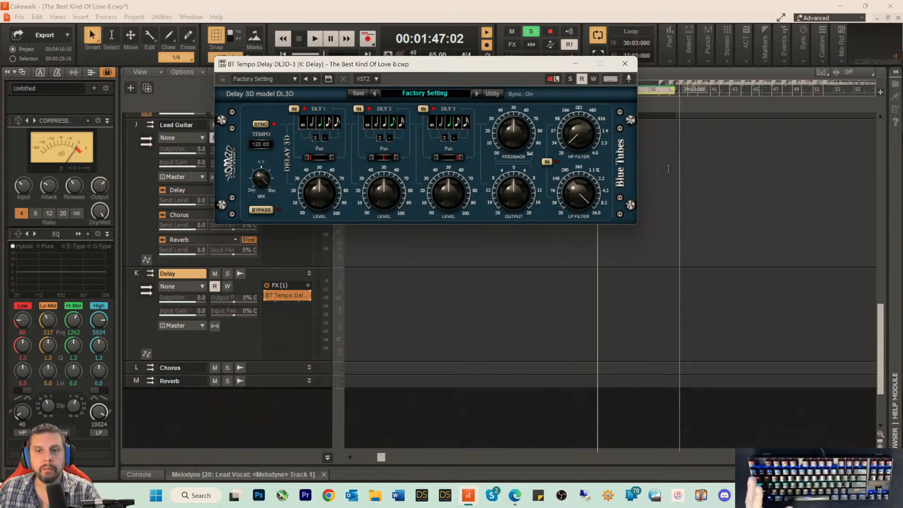
# Step: Set the BT Tempo Delay's high-pass filter to about 66 Hz and low-pass filter to about 6 kHz, and close the plug-in
pyautogui.moveTo(572, 146); pyautogui.dragTo(566, 118)
pyautogui.moveTo(574, 192); pyautogui.dragTo(570, 202)
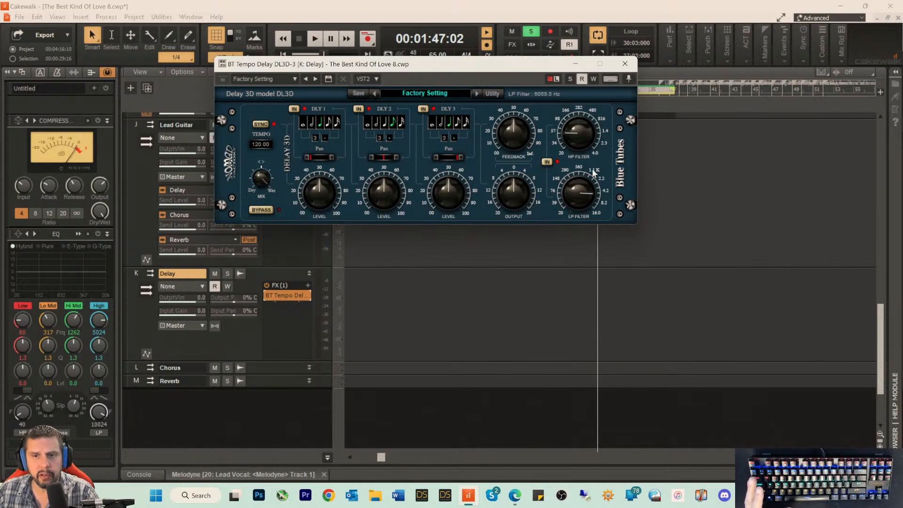
pyautogui.moveTo(569, 127); pyautogui.dragTo(569, 123)
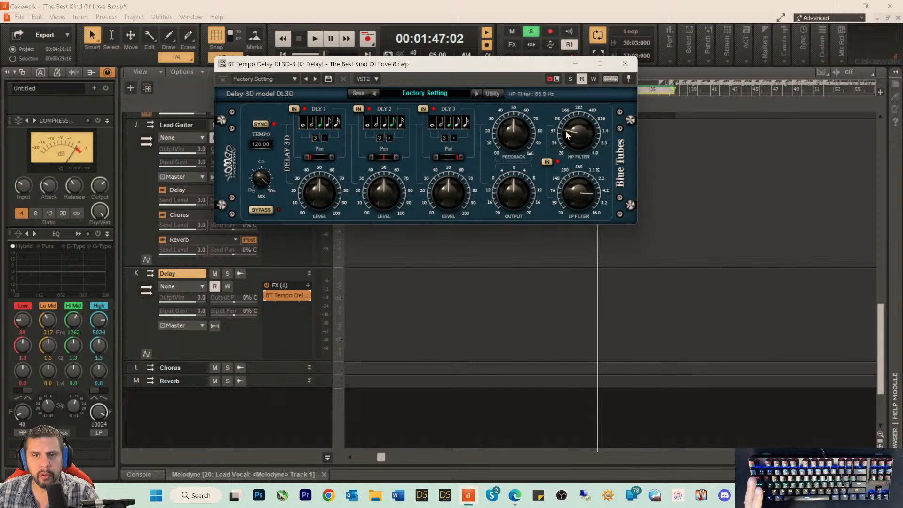
pyautogui.click(629, 67)
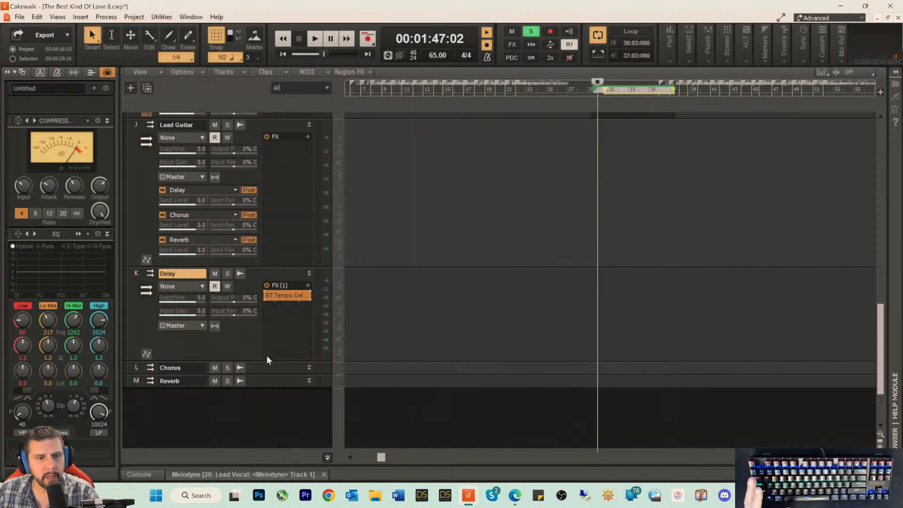
# Step: Expand the Chorus bus strip and insert the Waves Kaleidoscopes Stereo effect on it
pyautogui.scroll(-3, 369, 301)
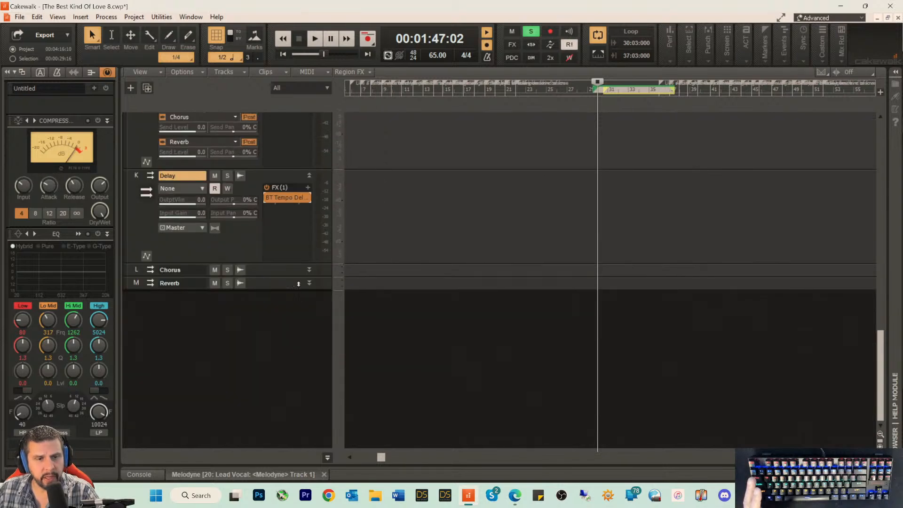
pyautogui.moveTo(286, 277); pyautogui.dragTo(272, 357)
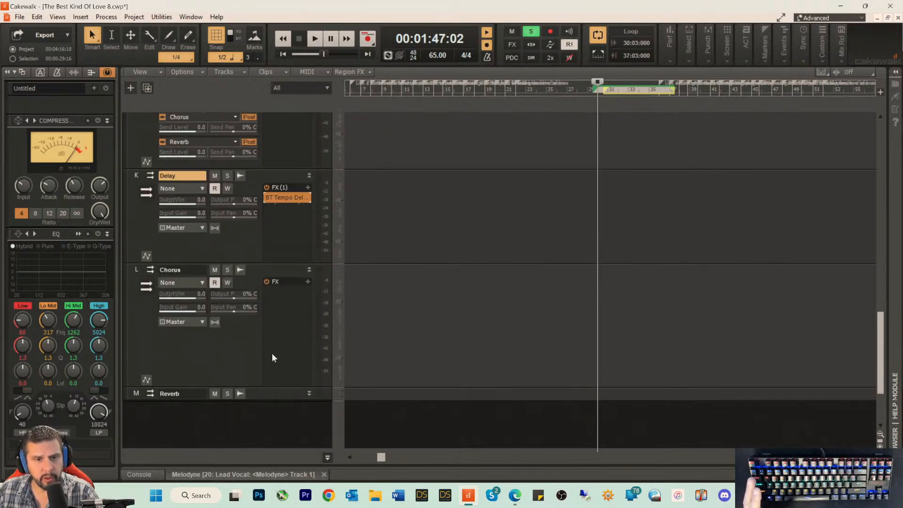
pyautogui.rightClick(283, 301)
pyautogui.moveTo(357, 190)
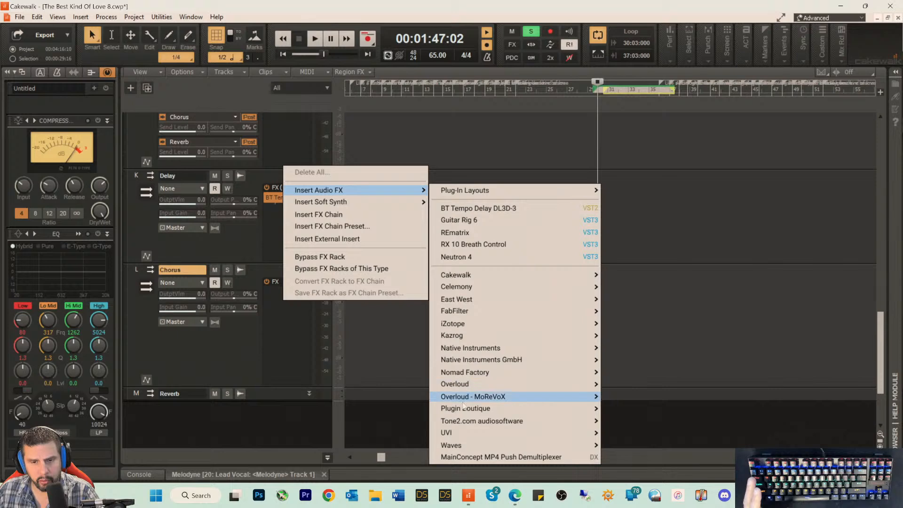
pyautogui.moveTo(458, 444)
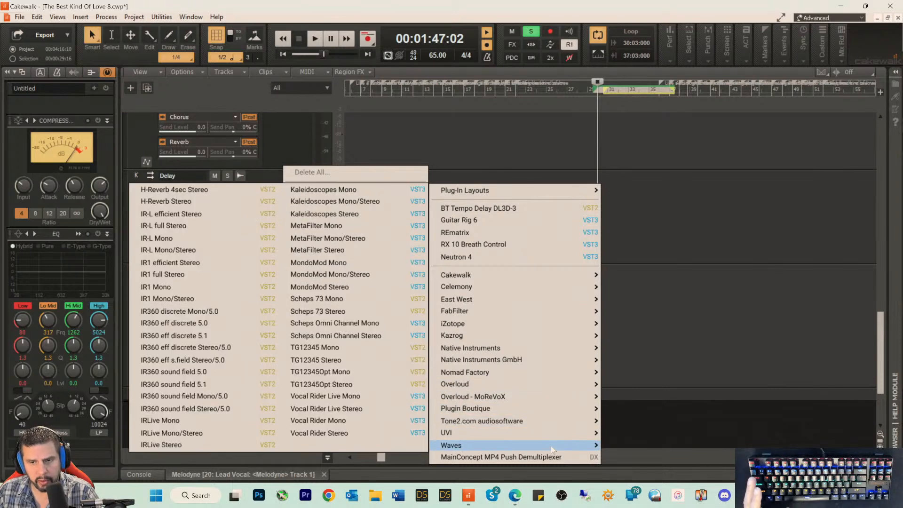
pyautogui.click(322, 214)
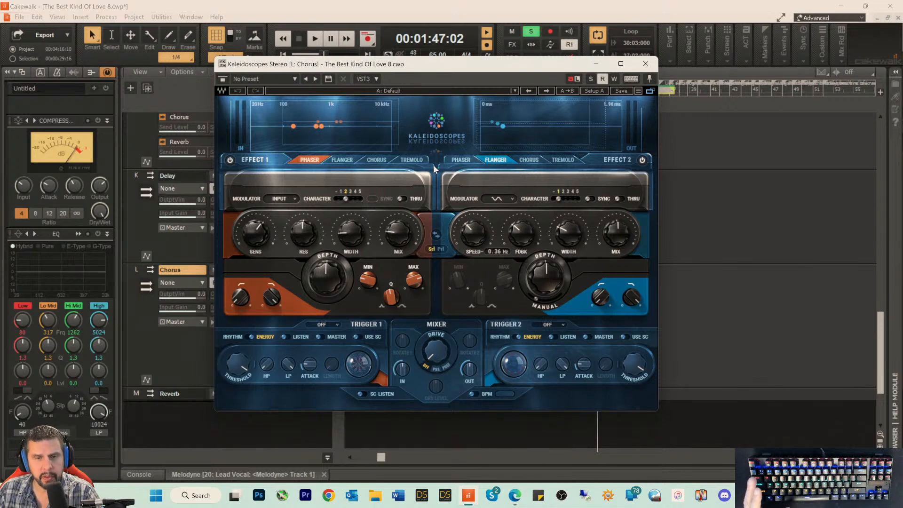
# Step: Load the Cream preset in Kaleidoscopes Stereo and close the plug-in
pyautogui.click(288, 79)
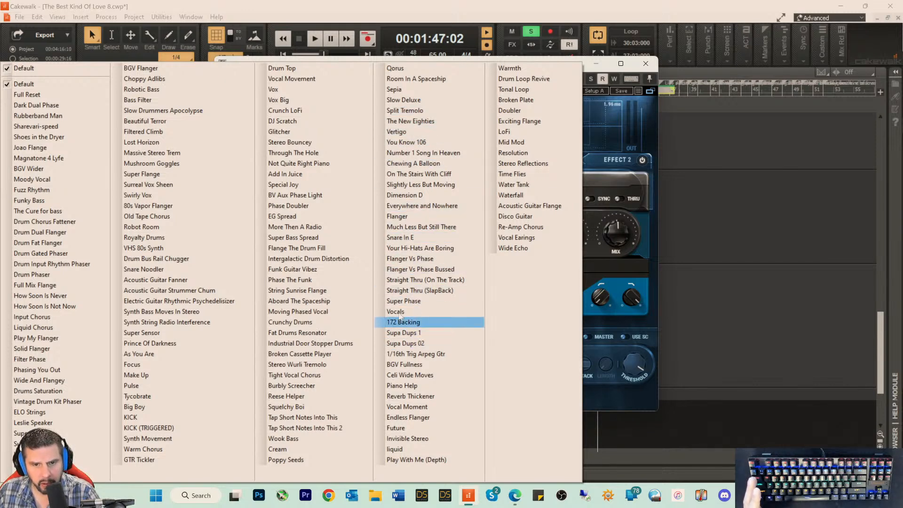
pyautogui.click(278, 449)
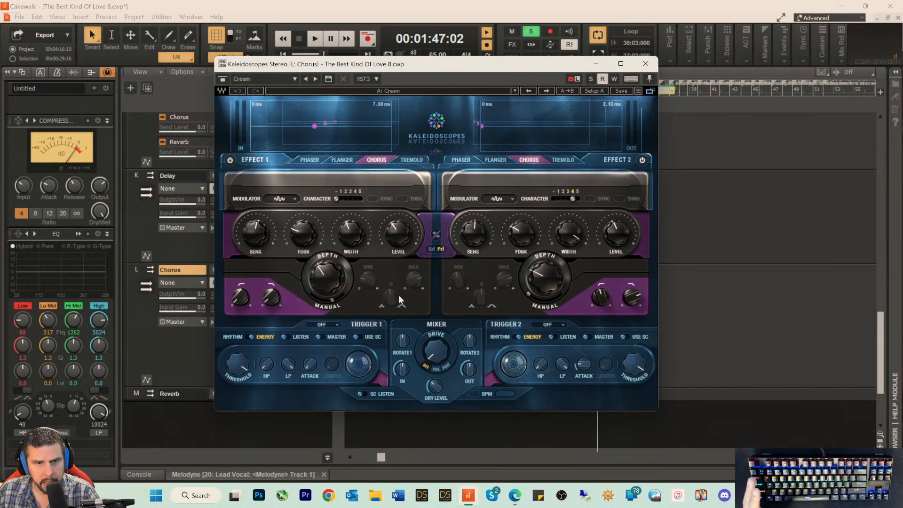
pyautogui.click(646, 65)
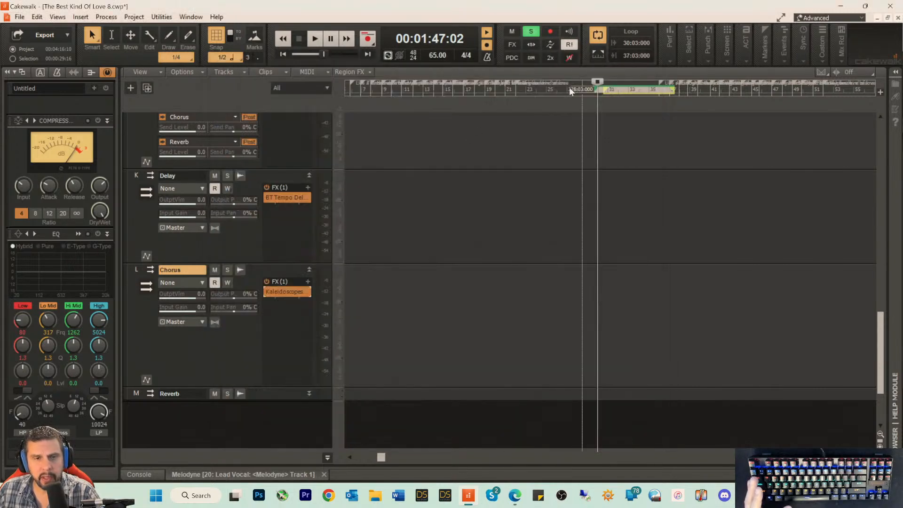
# Step: Reopen Kaleidoscopes Stereo on the Chorus bus, lower its mixer's dry level and close the plug-in
pyautogui.doubleClick(281, 290)
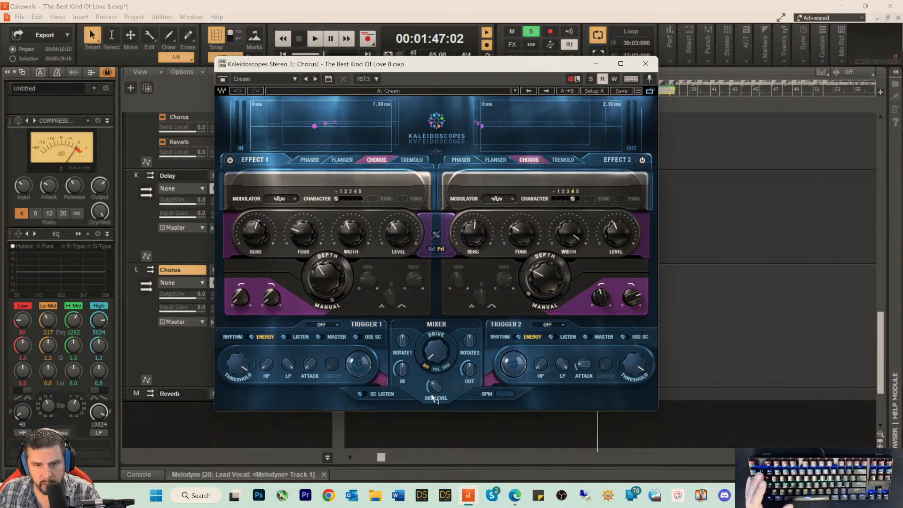
pyautogui.moveTo(436, 388)
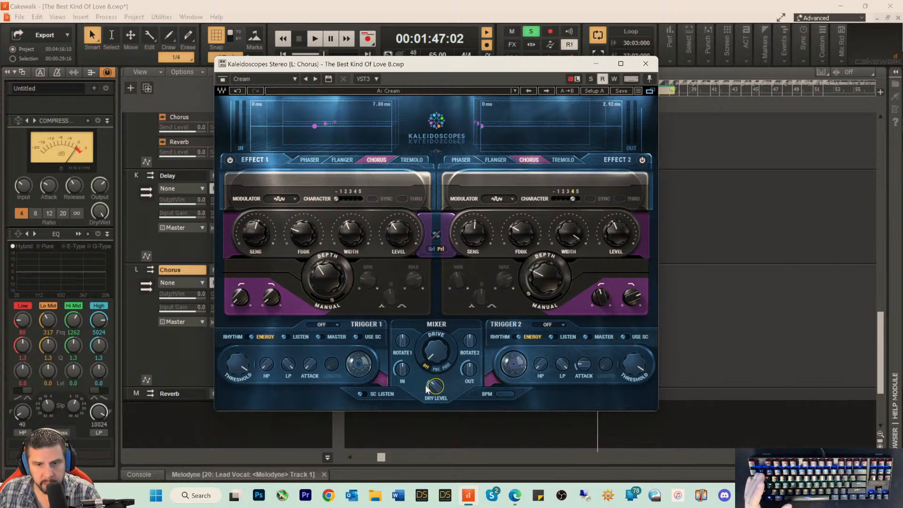
pyautogui.moveTo(427, 385); pyautogui.dragTo(427, 390)
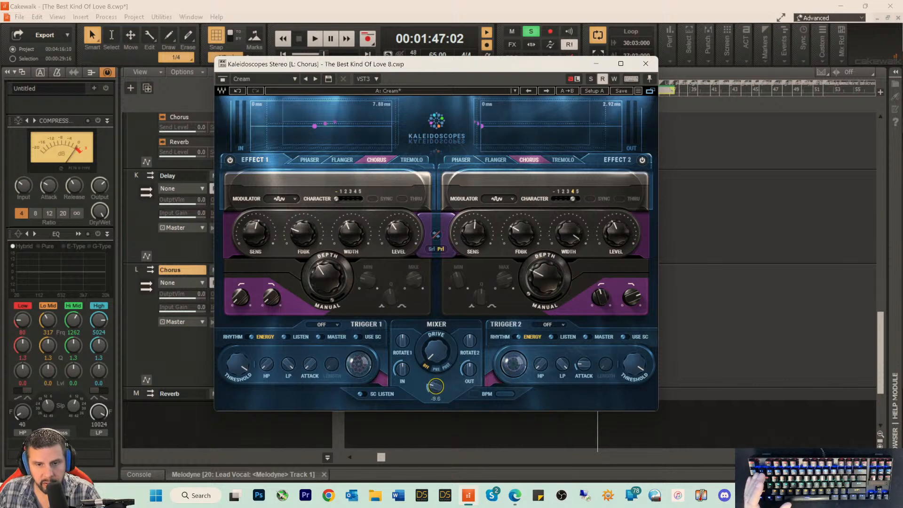
pyautogui.press('space')
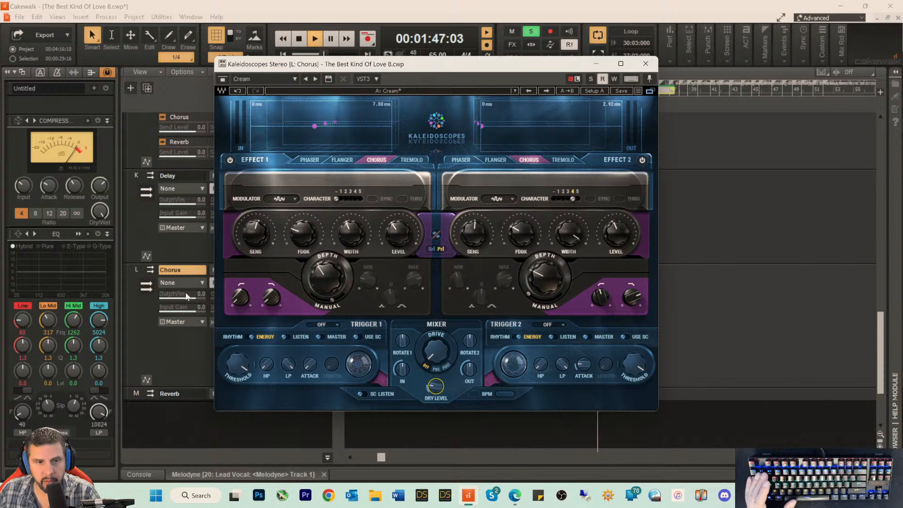
pyautogui.click(174, 338)
pyautogui.press('space')
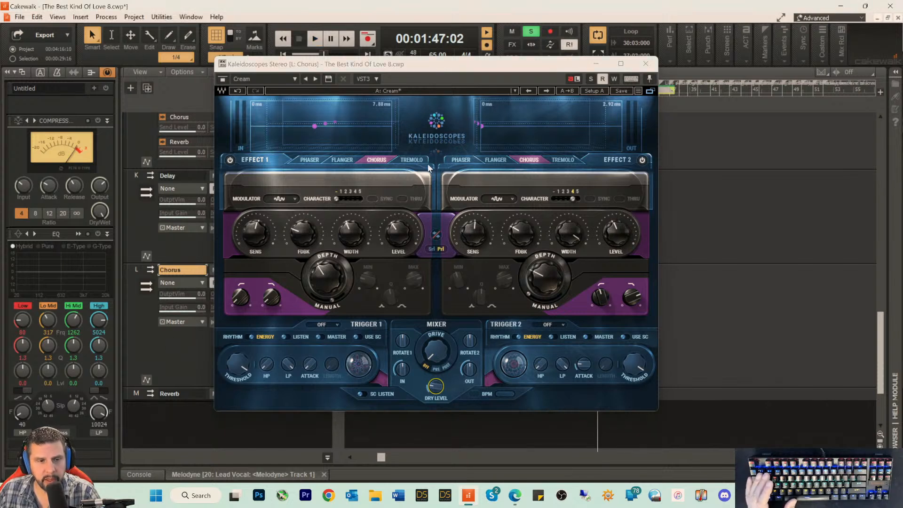
pyautogui.click(645, 63)
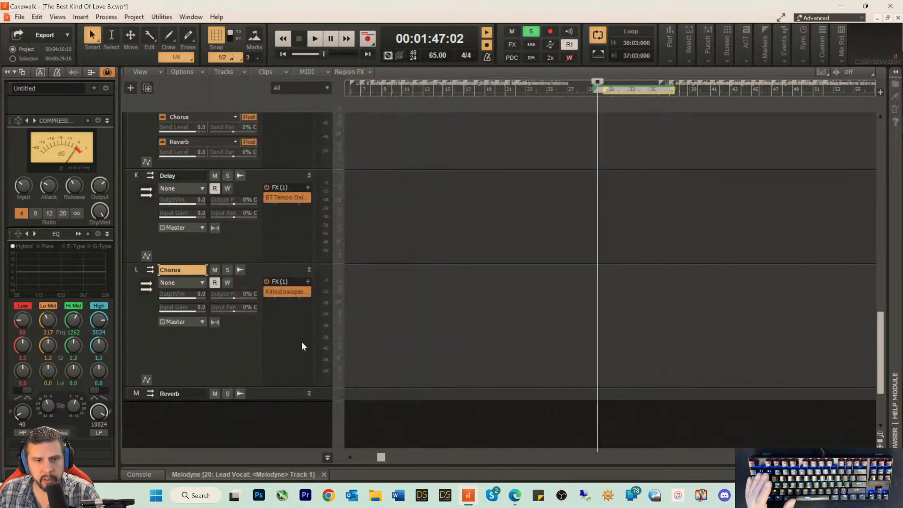
# Step: Expand the Reverb bus strip and insert the Overloud REmatrix effect on it
pyautogui.scroll(-3, 239, 337)
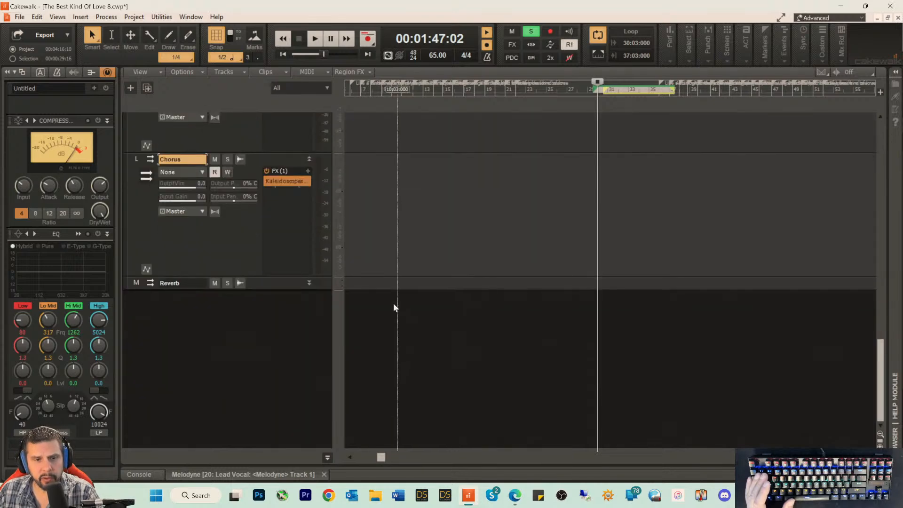
pyautogui.moveTo(270, 289); pyautogui.dragTo(271, 417)
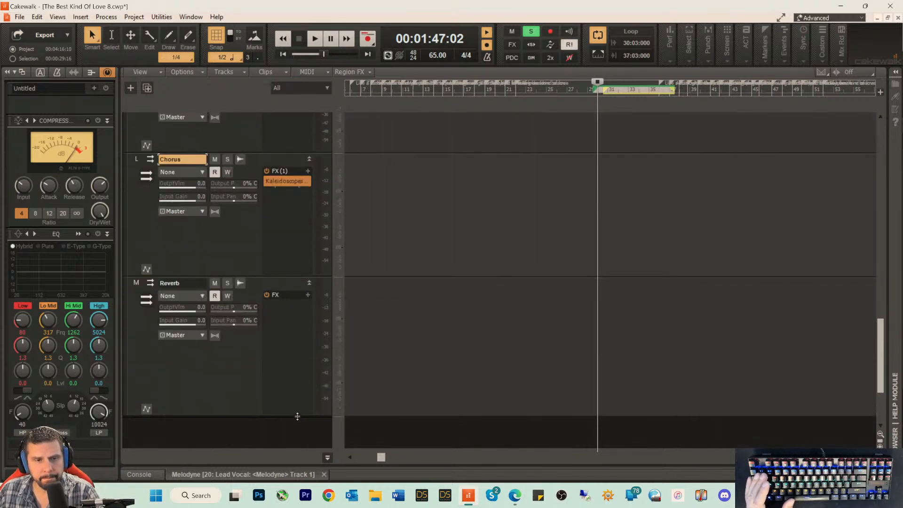
pyautogui.rightClick(277, 312)
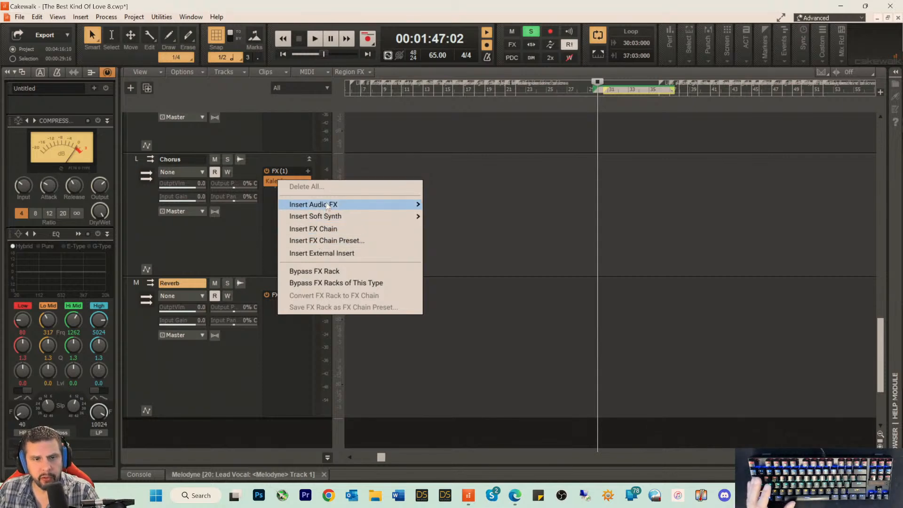
pyautogui.moveTo(402, 204)
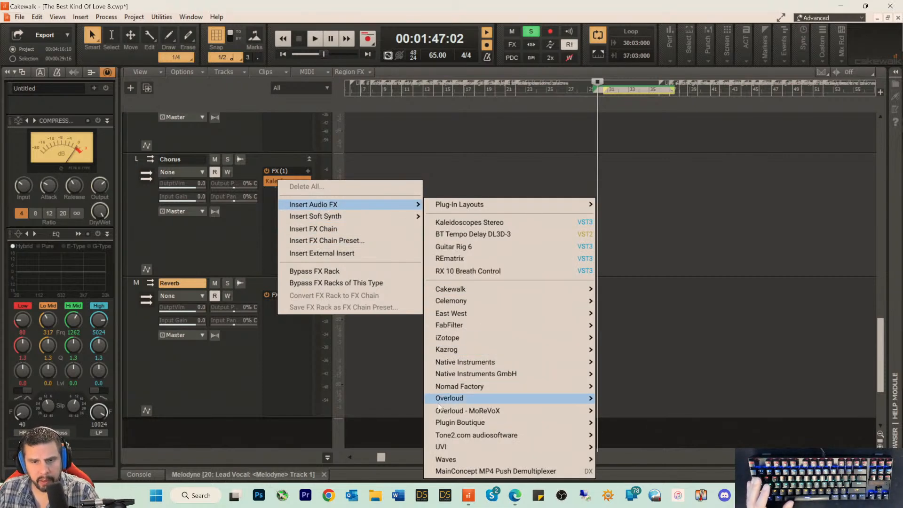
pyautogui.moveTo(574, 409)
pyautogui.click(633, 410)
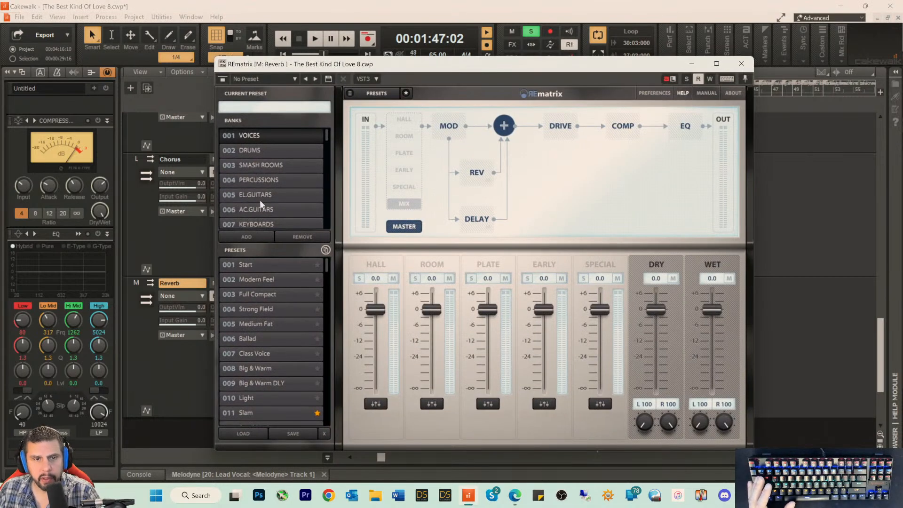
# Step: Load the Melody Guitar preset from REmatrix's JPVerbs Guitar bank
pyautogui.scroll(-13, 270, 187)
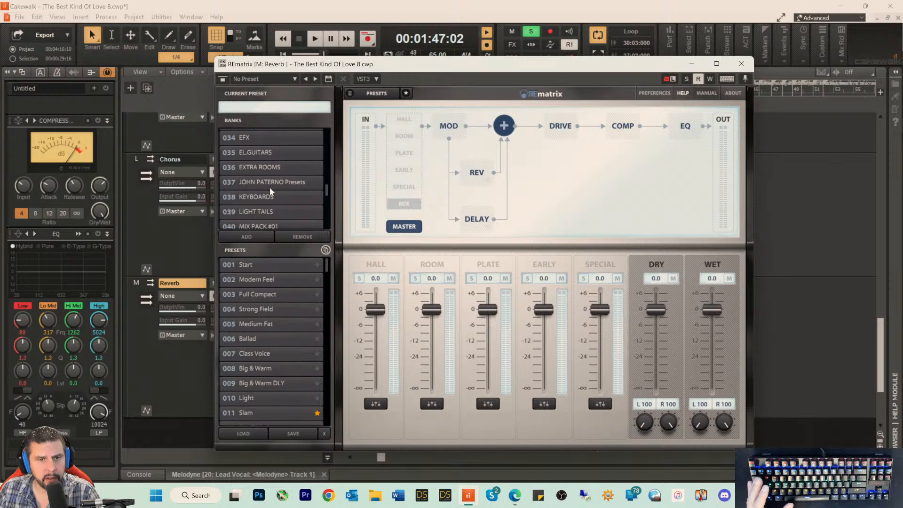
pyautogui.scroll(2, 269, 187)
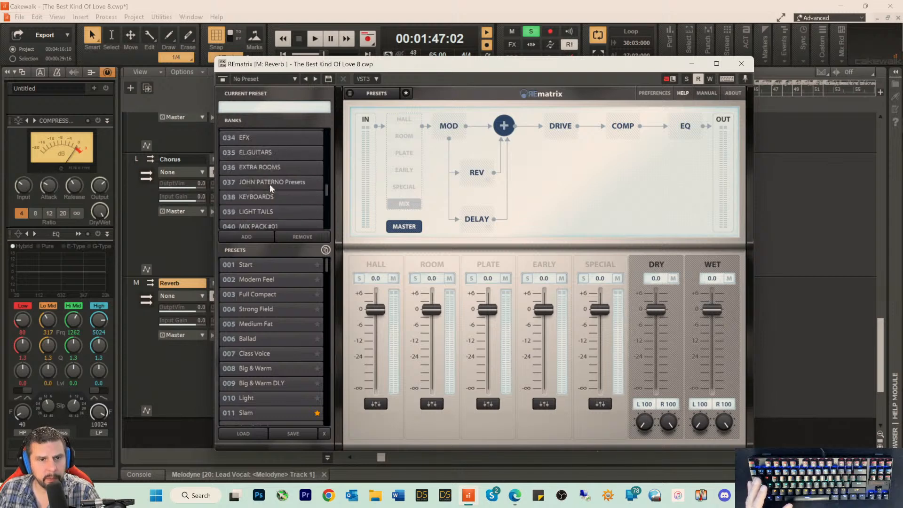
pyautogui.scroll(9, 270, 184)
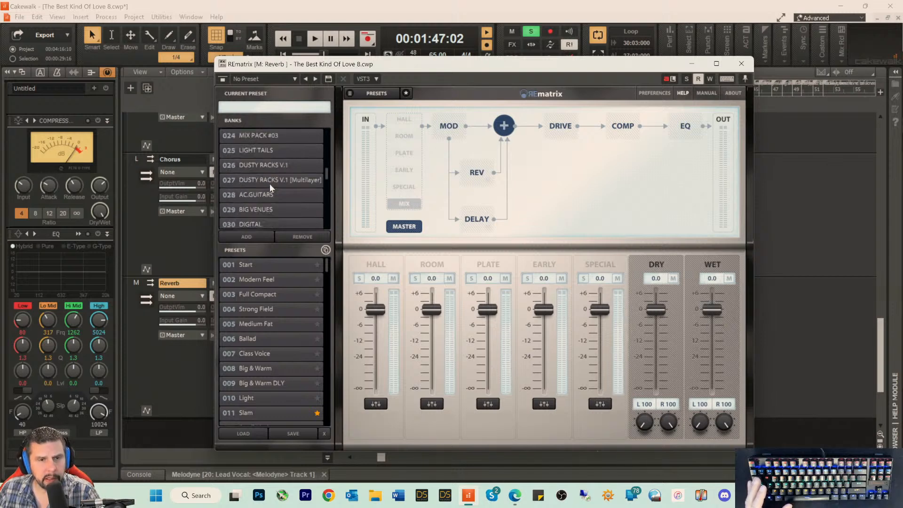
pyautogui.scroll(-4, 269, 185)
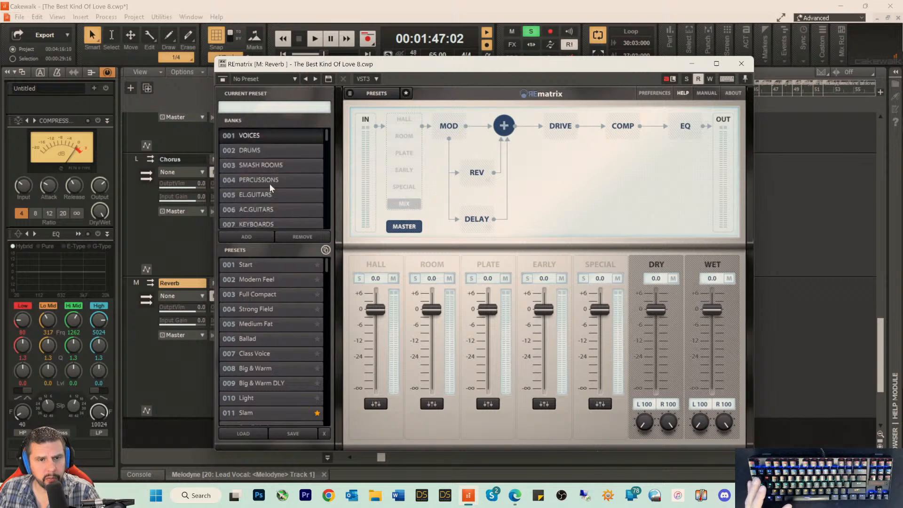
pyautogui.scroll(-10, 270, 183)
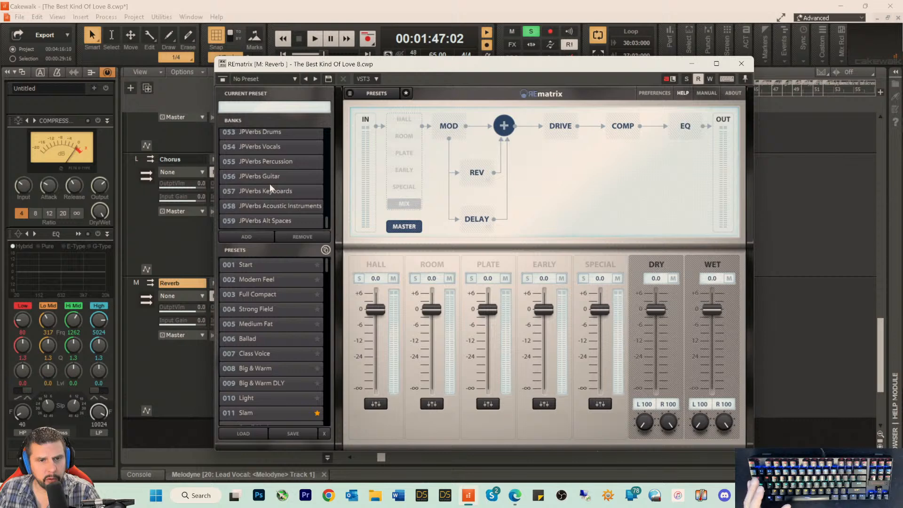
pyautogui.click(266, 176)
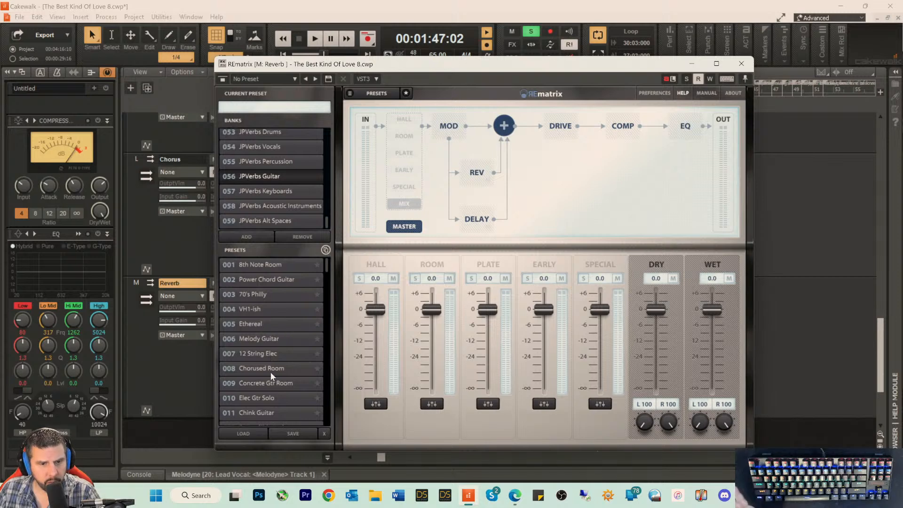
pyautogui.click(255, 336)
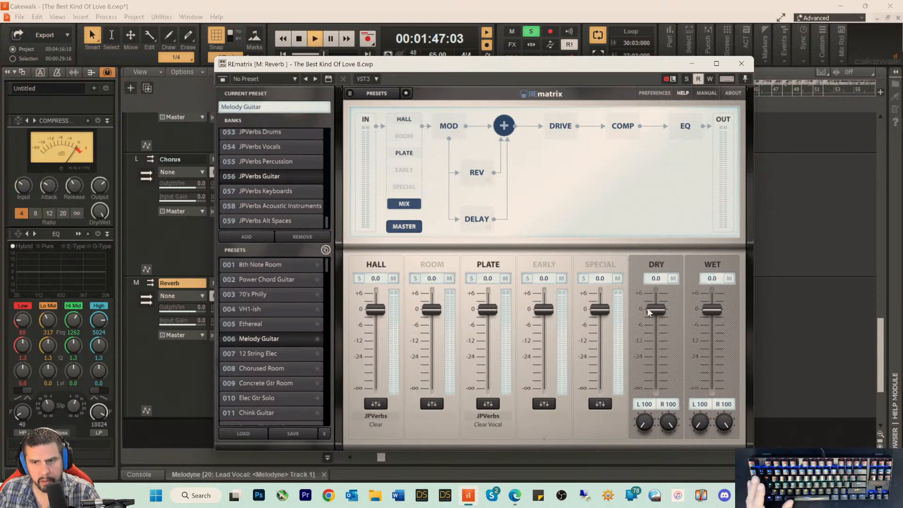
# Step: Set REmatrix's dry level to -∞ and wet level to 6.0, close the plug-in and stop playback
pyautogui.moveTo(647, 307); pyautogui.dragTo(646, 403)
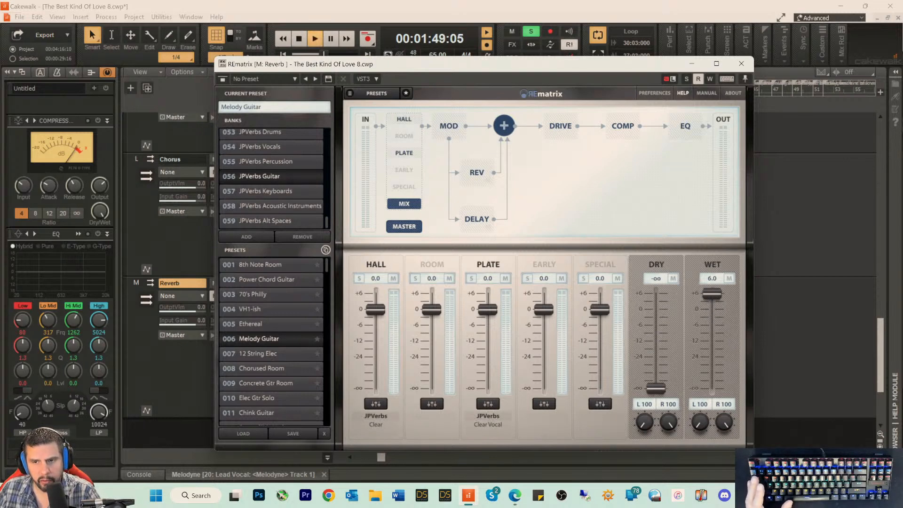
pyautogui.click(751, 67)
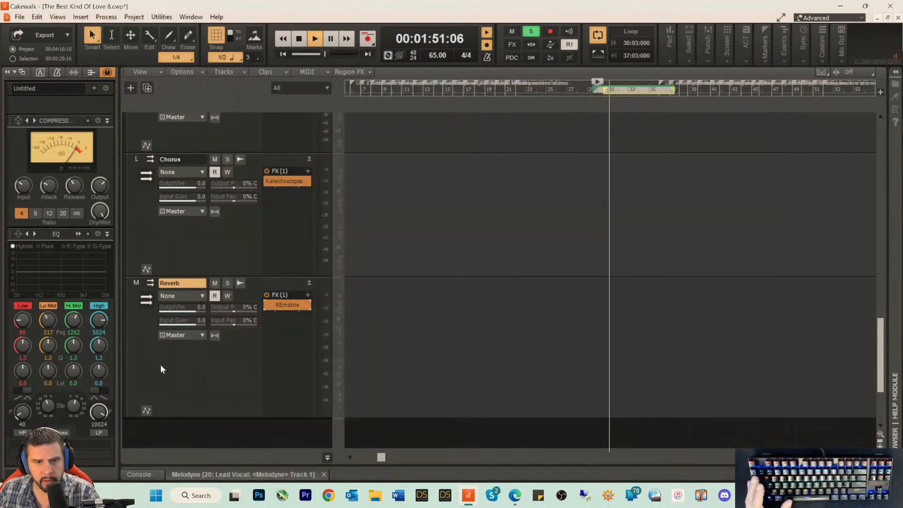
pyautogui.press('space')
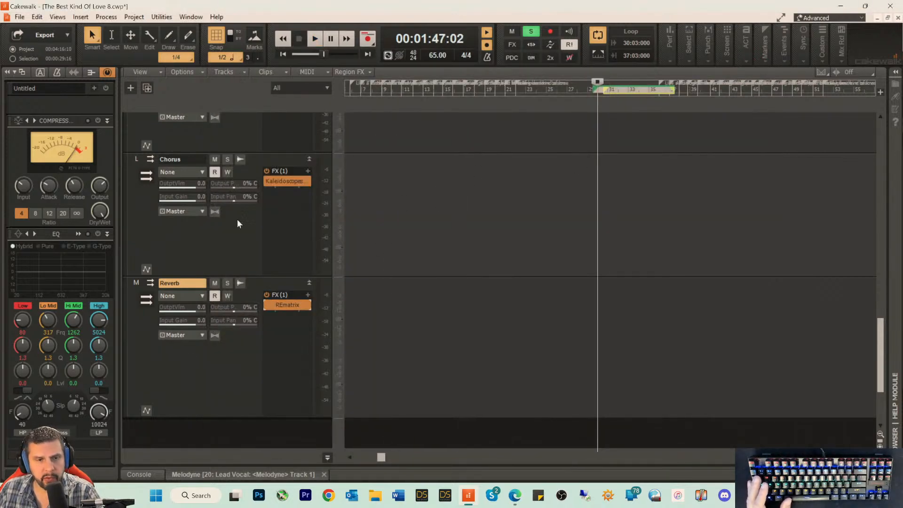
# Step: Route the Lead Guitar track's output to the Lead Guitar bus
pyautogui.scroll(6, 267, 181)
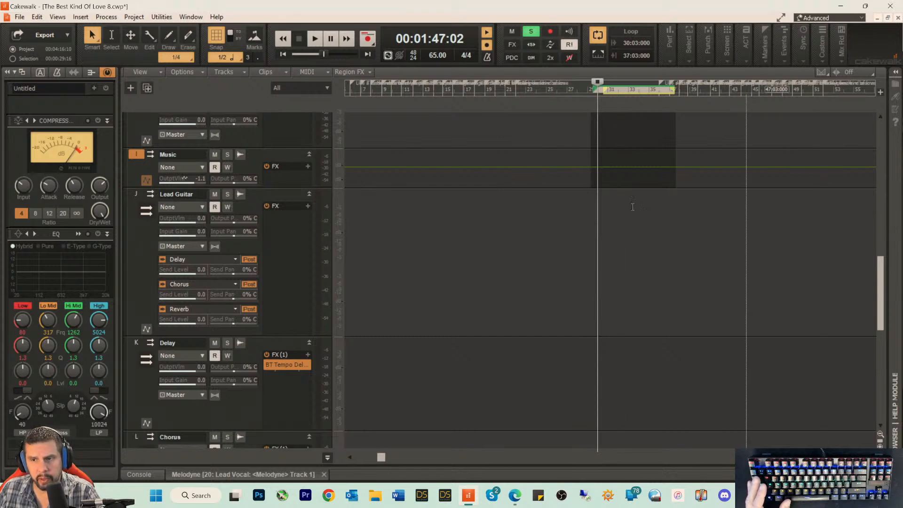
pyautogui.scroll(4, 254, 142)
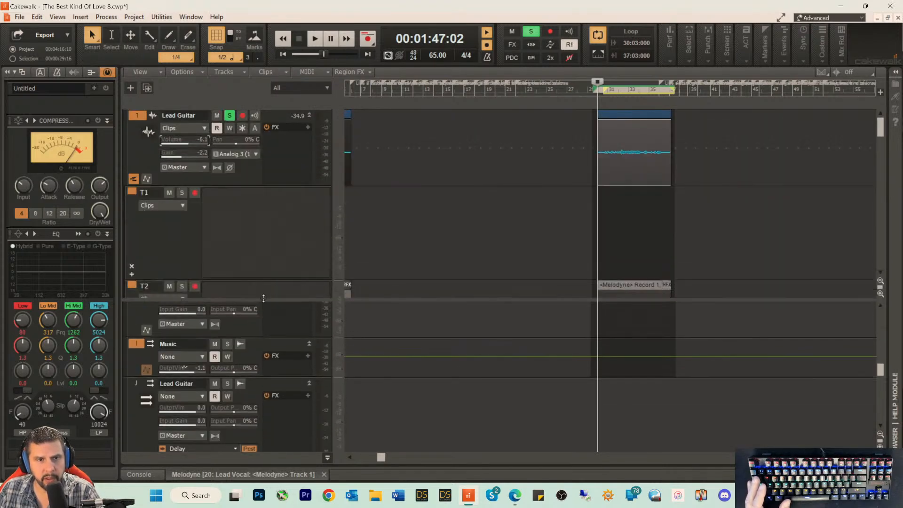
pyautogui.click(202, 167)
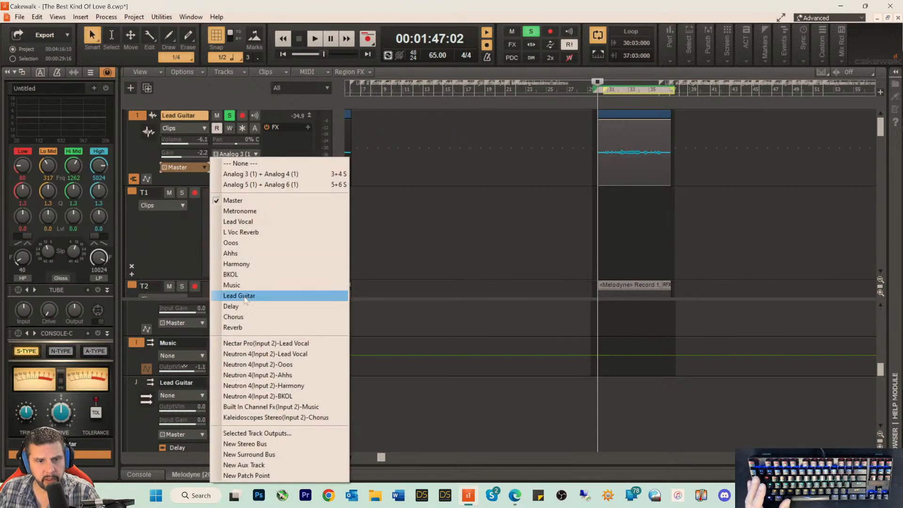
pyautogui.click(240, 296)
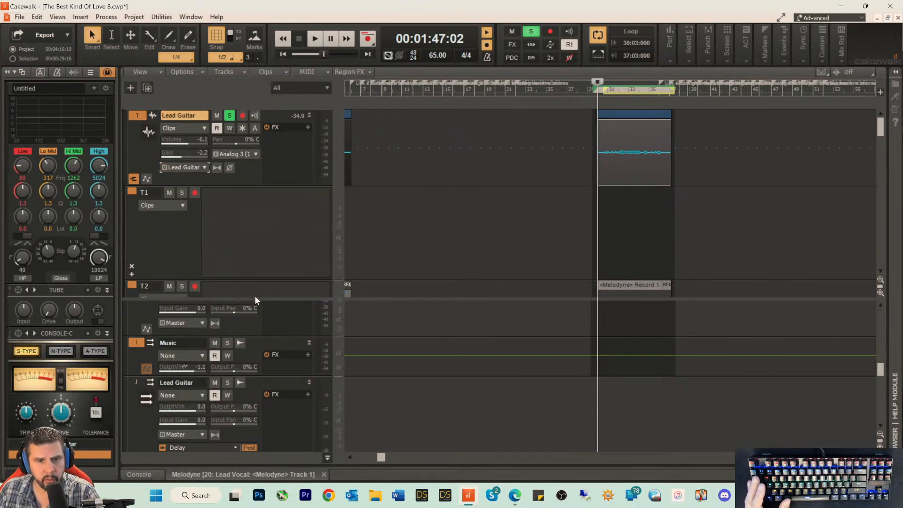
# Step: Lower the bus output volumes to about -15.6 for Delay, -16.6 for Chorus and -17.4 for Reverb
pyautogui.scroll(-4, 374, 267)
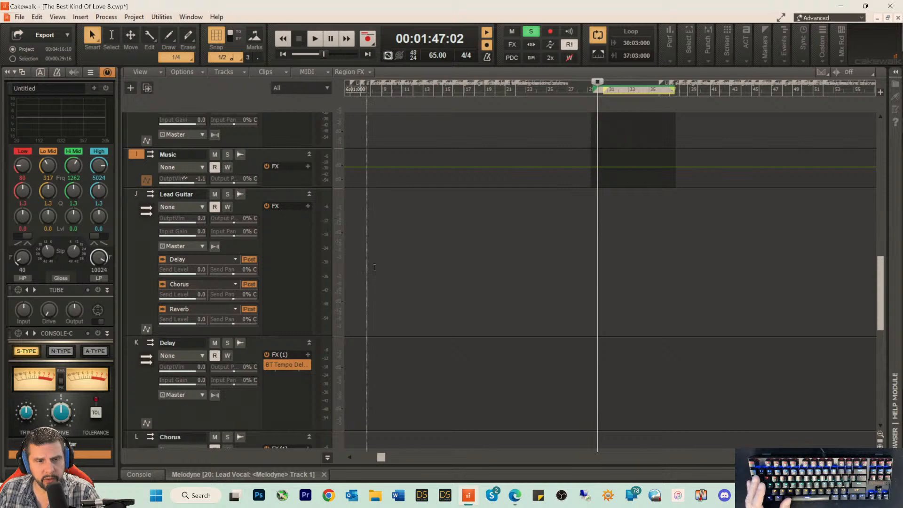
pyautogui.scroll(-3, 417, 282)
pyautogui.scroll(3, 362, 305)
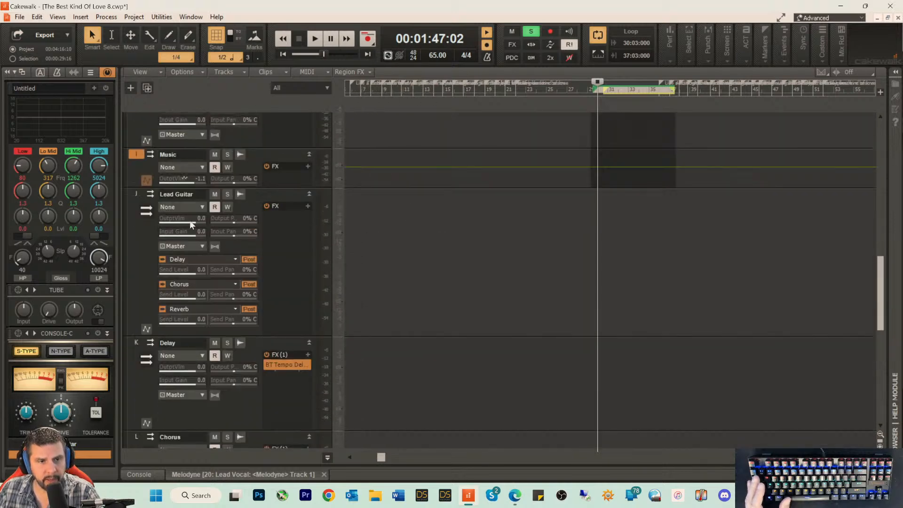
pyautogui.scroll(-2, 303, 333)
pyautogui.moveTo(199, 292); pyautogui.dragTo(190, 291)
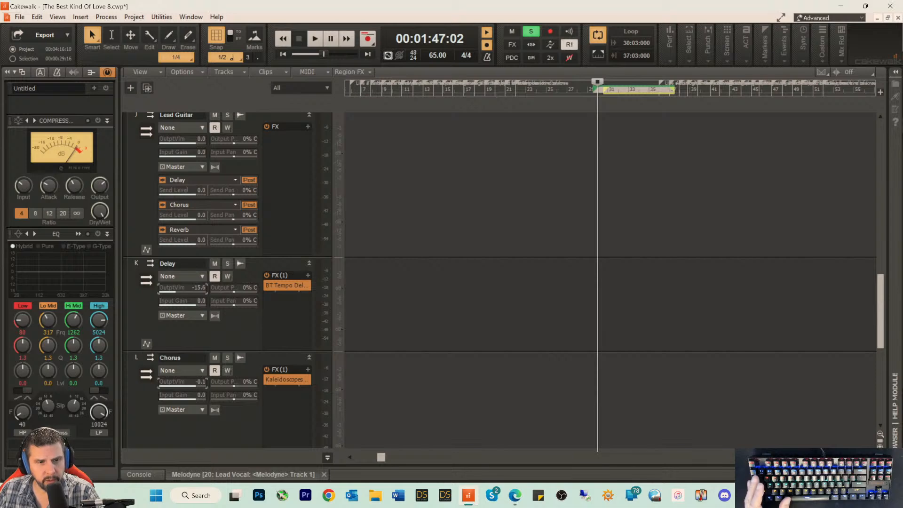
pyautogui.scroll(-3, 389, 340)
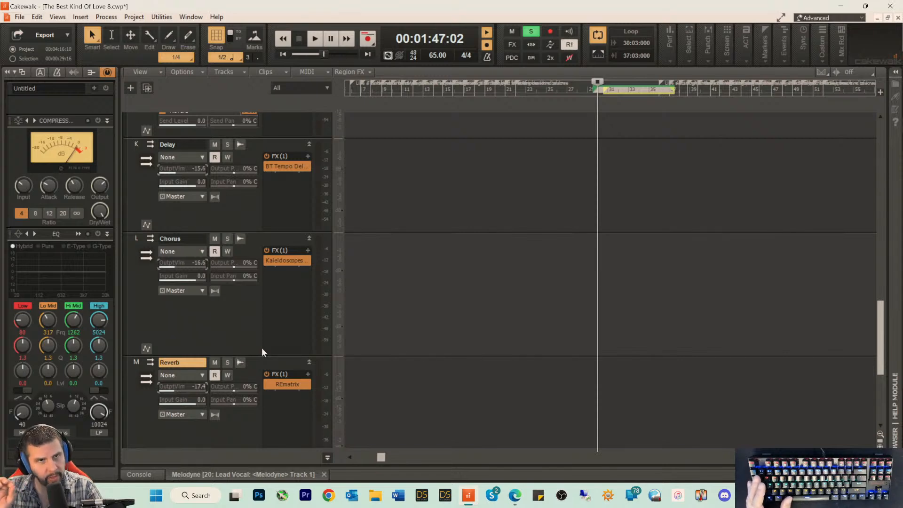
# Step: Balance the bus output volumes during playback to about -9.8 for Delay, -13.8 for Chorus and -8.8 for Reverb
pyautogui.press('space')
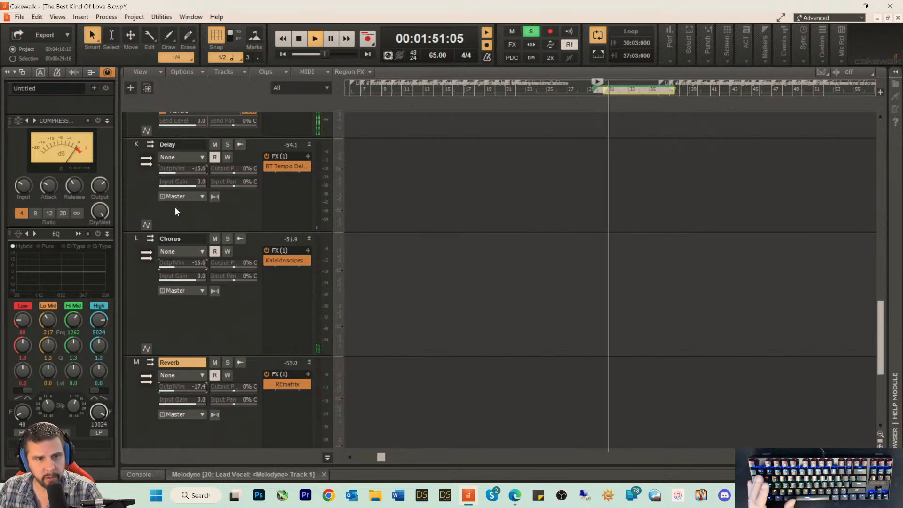
pyautogui.moveTo(170, 262); pyautogui.dragTo(177, 264)
pyautogui.moveTo(179, 389); pyautogui.dragTo(180, 390)
pyautogui.moveTo(177, 171); pyautogui.dragTo(174, 171)
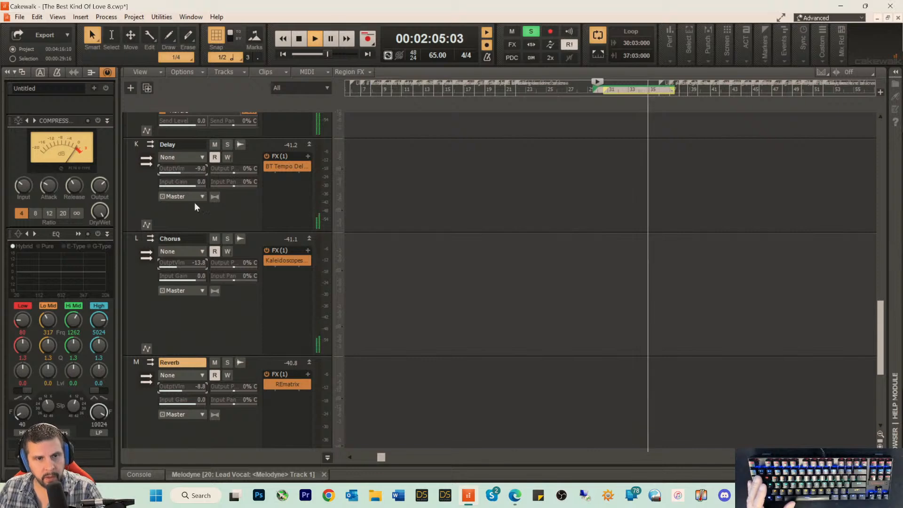
pyautogui.press('space')
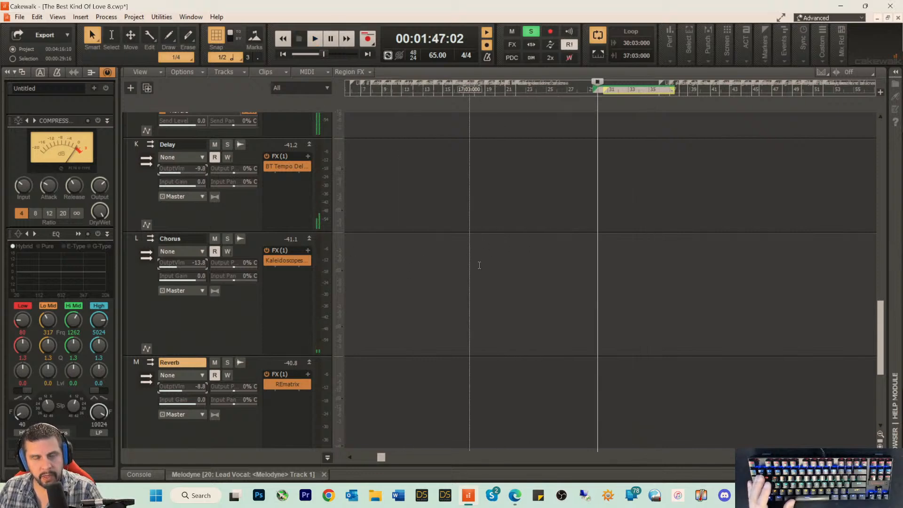
# Step: Play the looped guitar section and clear all solos so it plays with the full mix
pyautogui.scroll(5, 262, 183)
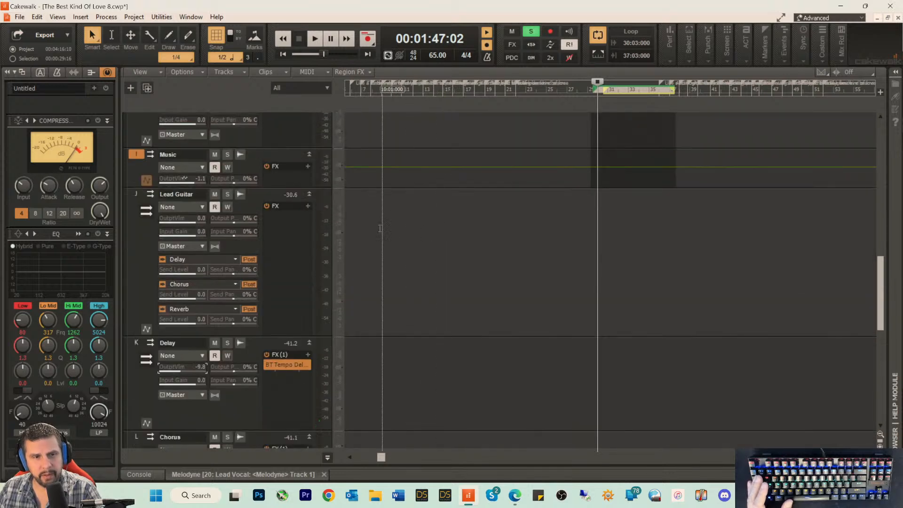
pyautogui.press('space')
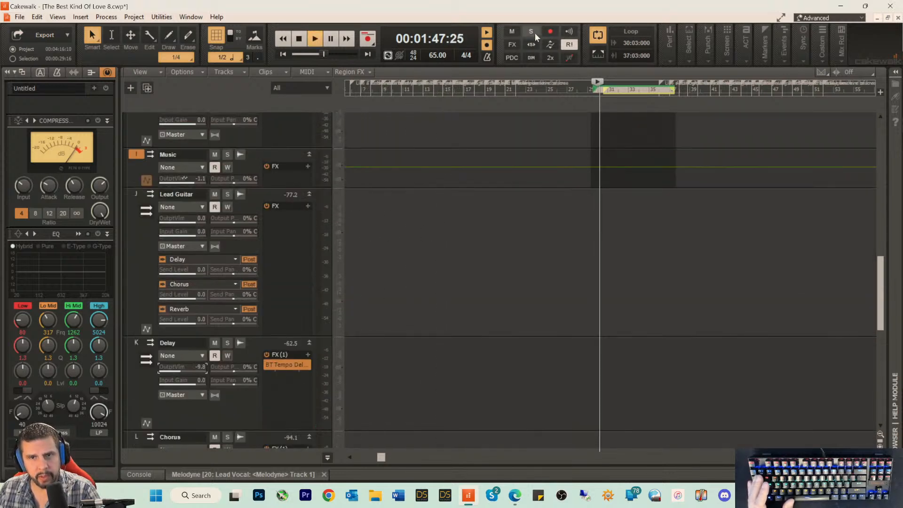
pyautogui.click(531, 32)
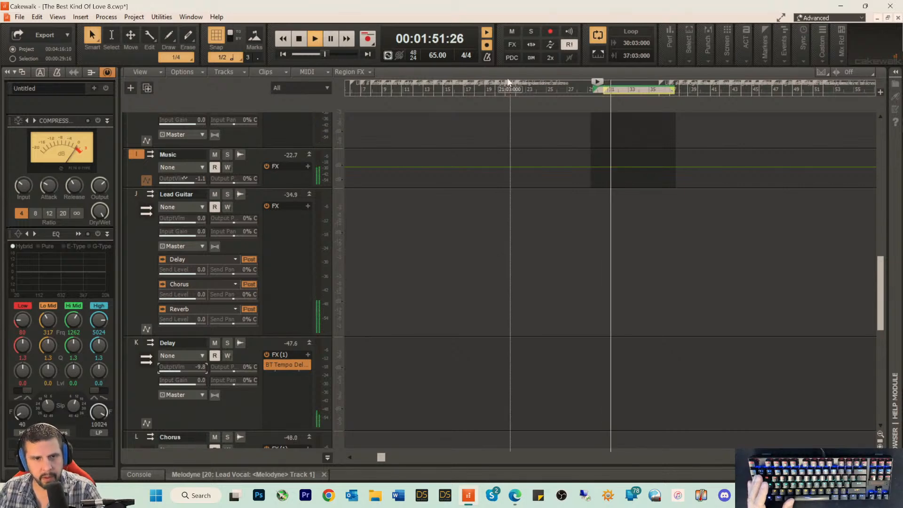
# Step: Raise the Lead Guitar track's gain to about 4.4 and its volume to about -2.0 while playing the looped section
pyautogui.moveTo(879, 268); pyautogui.dragTo(865, 77)
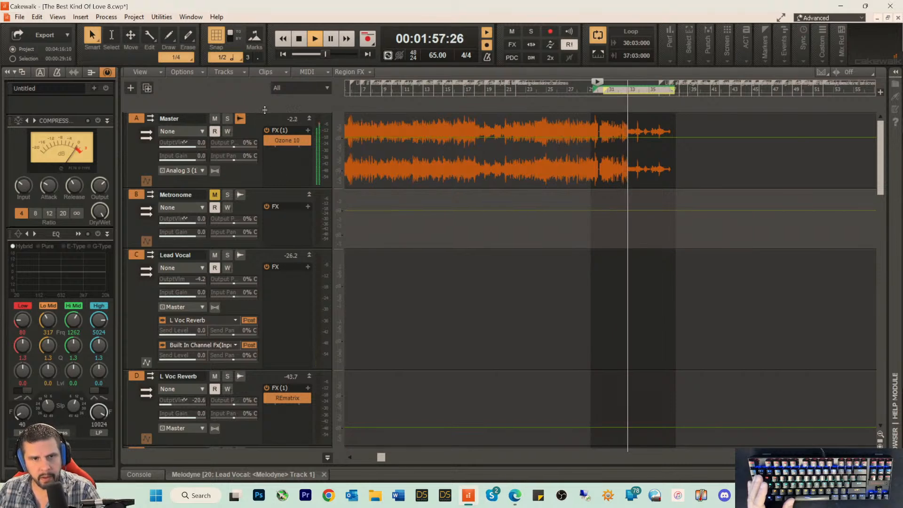
pyautogui.moveTo(255, 114); pyautogui.dragTo(256, 315)
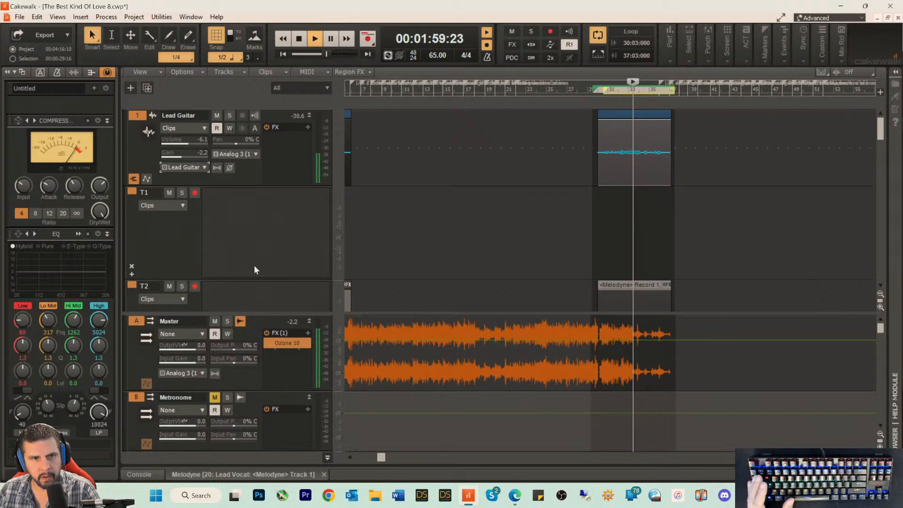
pyautogui.press('space')
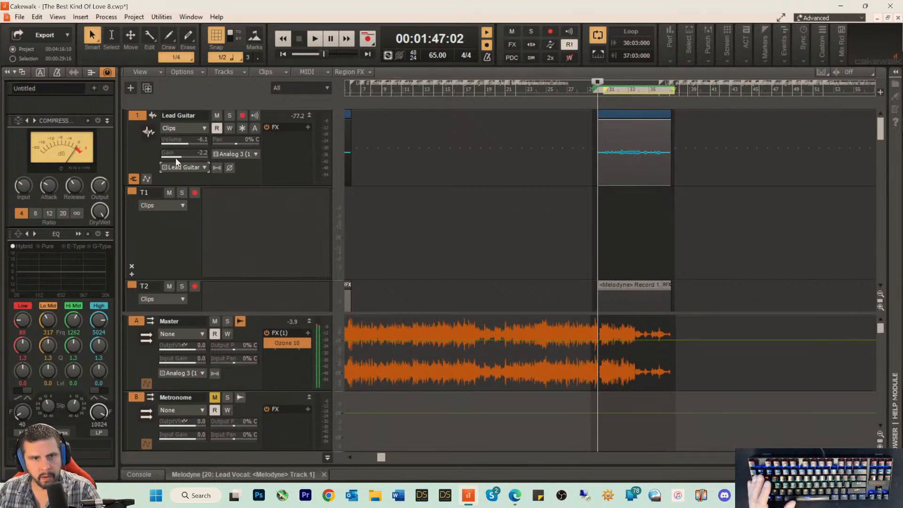
pyautogui.moveTo(175, 156); pyautogui.dragTo(178, 155)
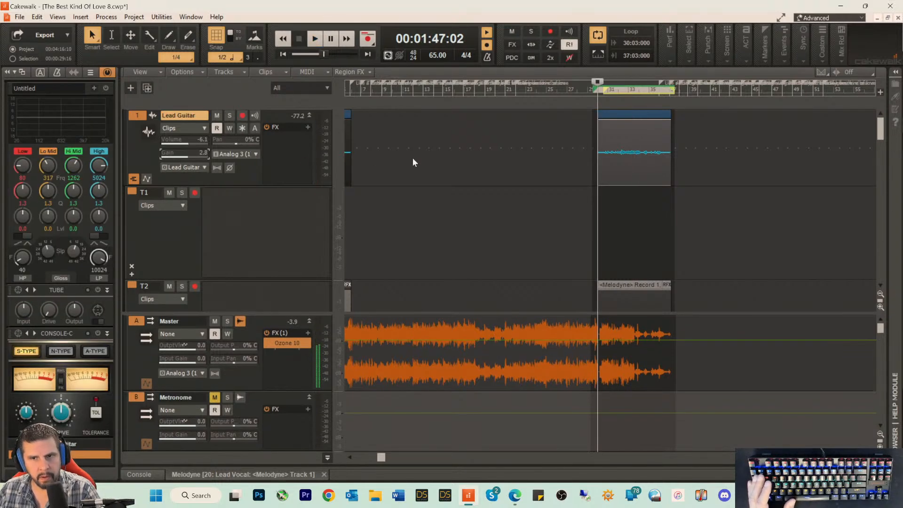
pyautogui.press('space')
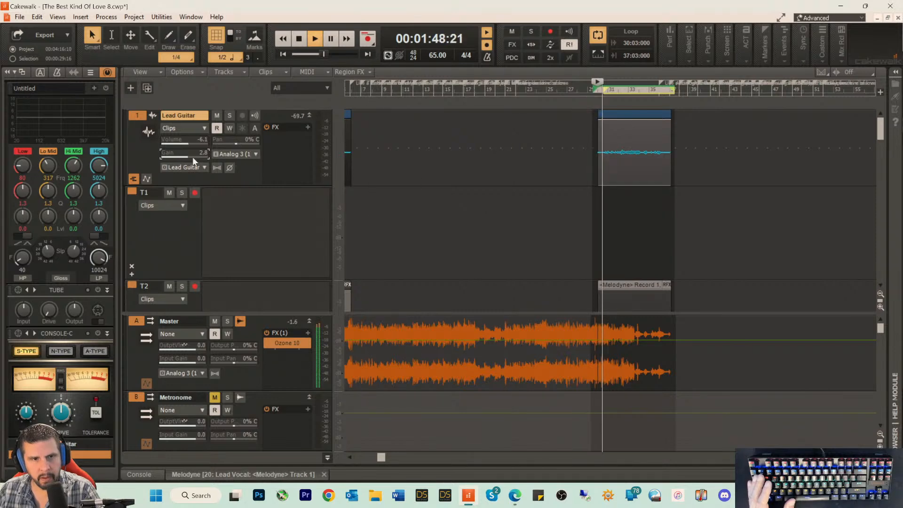
pyautogui.moveTo(187, 156); pyautogui.dragTo(193, 142)
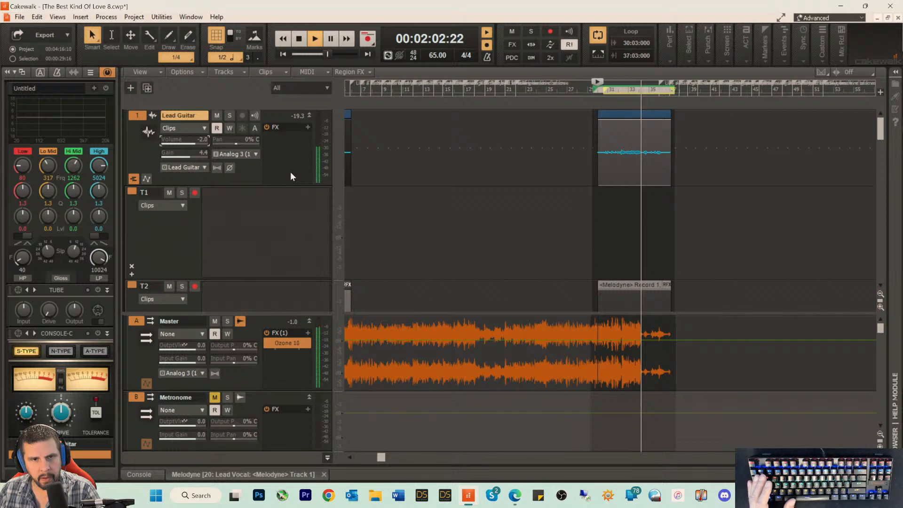
pyautogui.press('space')
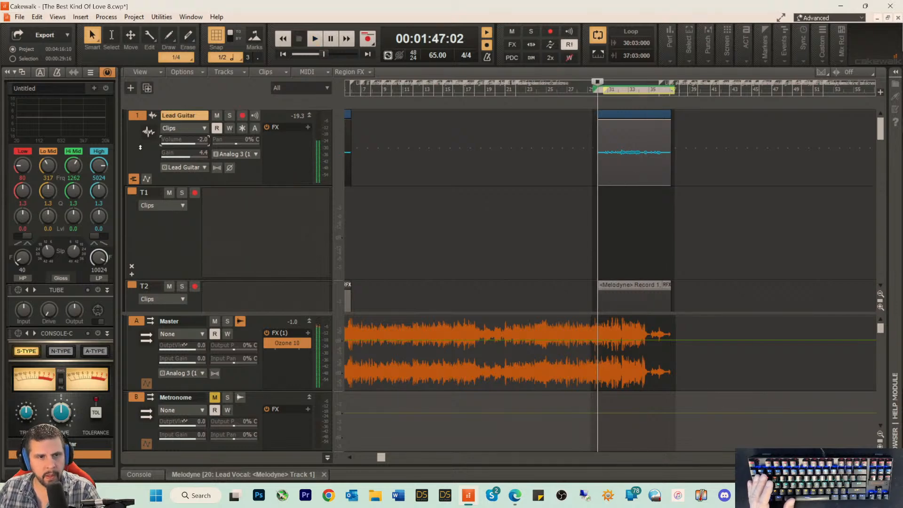
# Step: Enable the Lead Guitar track's compressor, raise its input and balance its output level during looped playback
pyautogui.scroll(5, 85, 117)
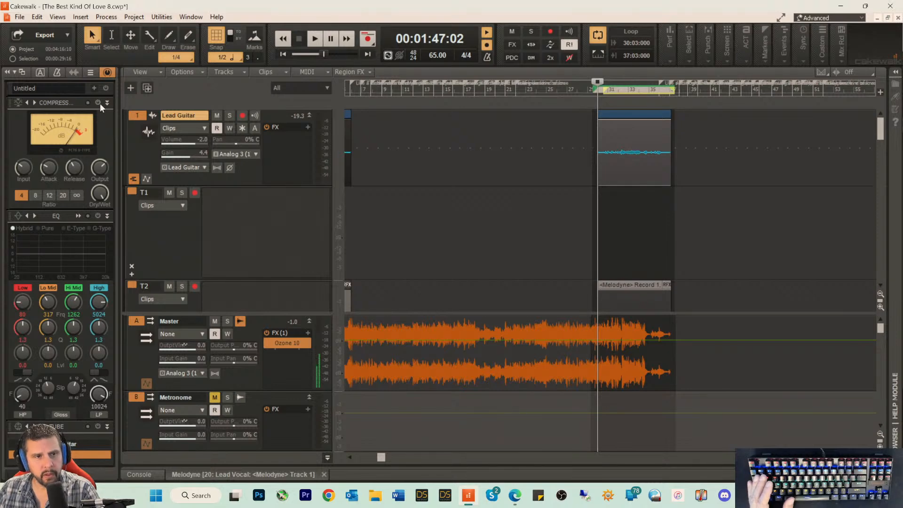
pyautogui.click(98, 103)
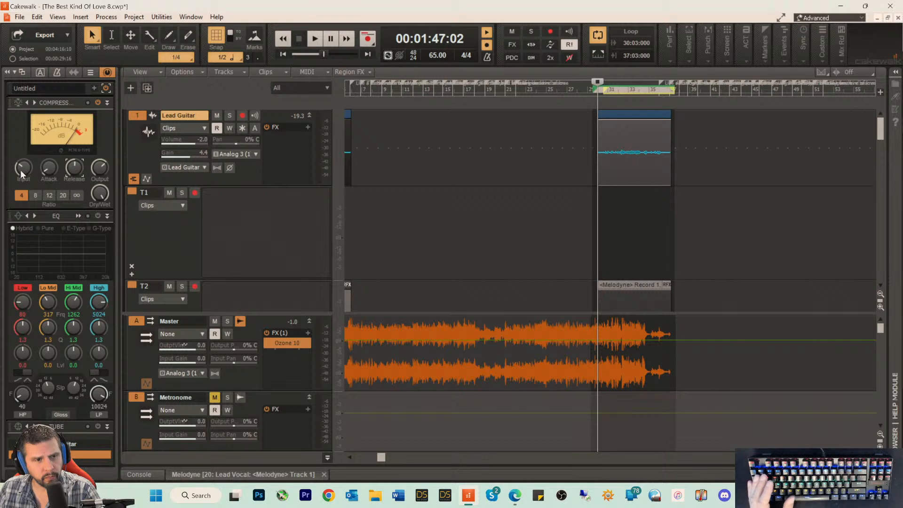
pyautogui.press('space')
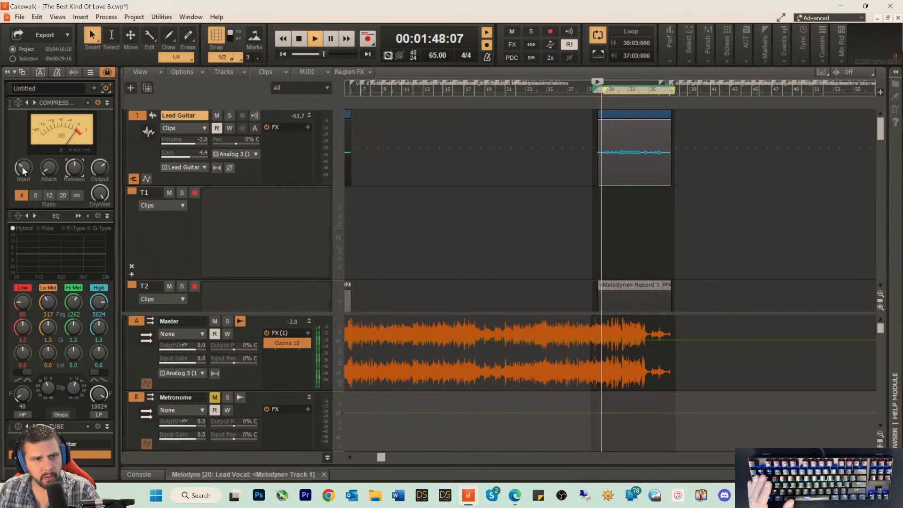
pyautogui.moveTo(20, 170)
pyautogui.moveTo(20, 170); pyautogui.dragTo(20, 144)
pyautogui.moveTo(98, 168); pyautogui.dragTo(98, 192)
pyautogui.moveTo(24, 167); pyautogui.dragTo(30, 158)
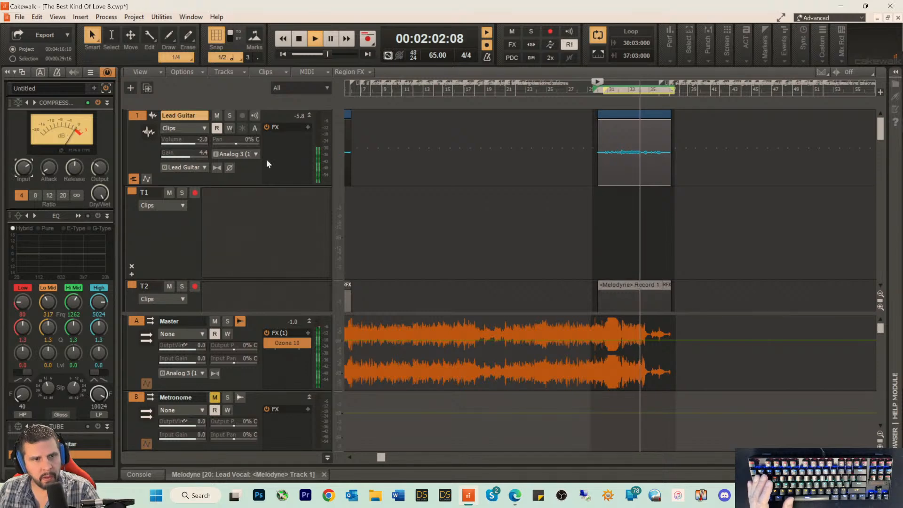
pyautogui.press('space')
pyautogui.press('space')
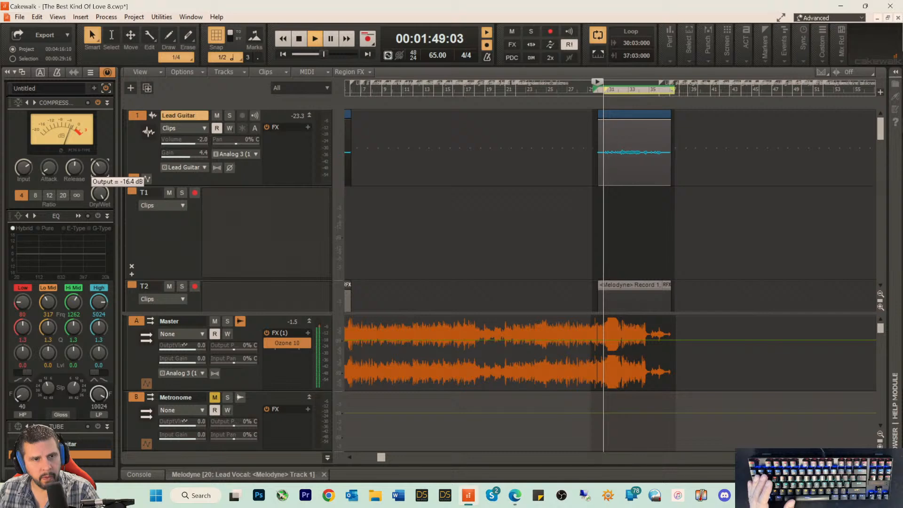
pyautogui.moveTo(98, 168); pyautogui.dragTo(97, 160)
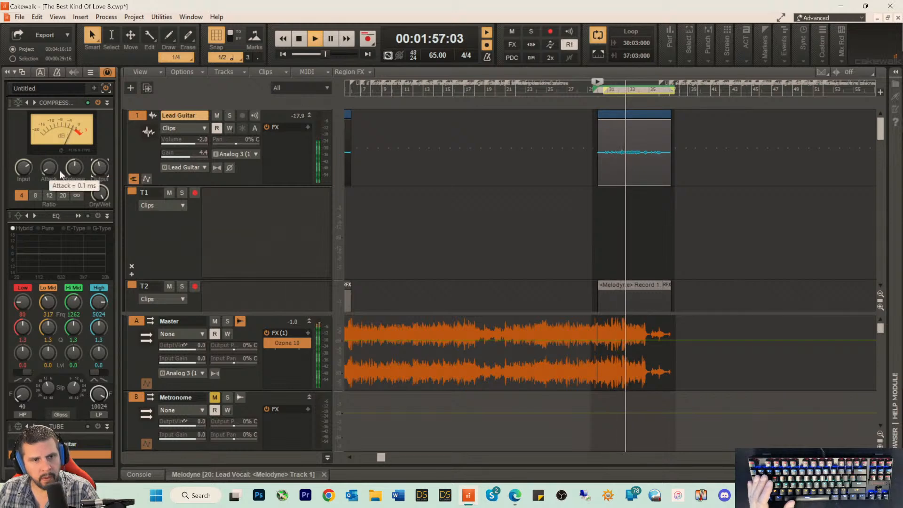
# Step: Enable the Lead Guitar track's EQ and add a high-pass filter at about 203 Hz
pyautogui.click(97, 215)
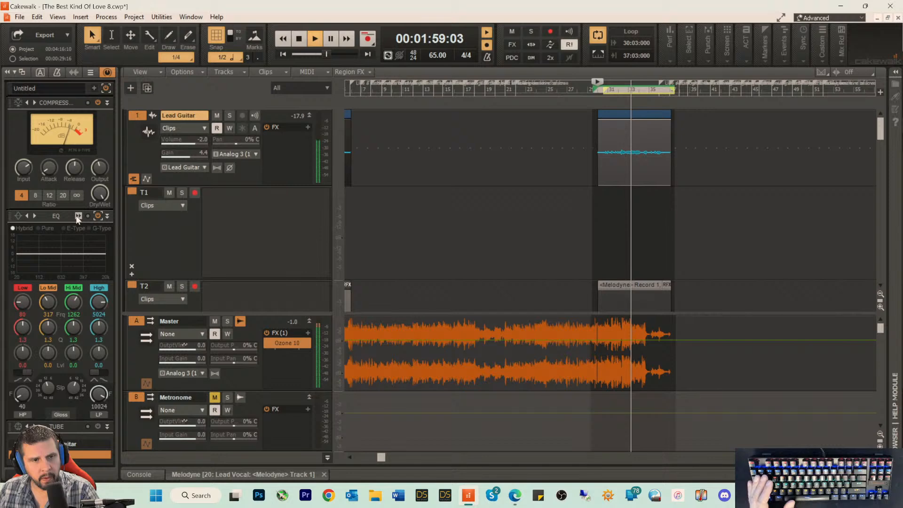
pyautogui.click(113, 257)
pyautogui.click(205, 381)
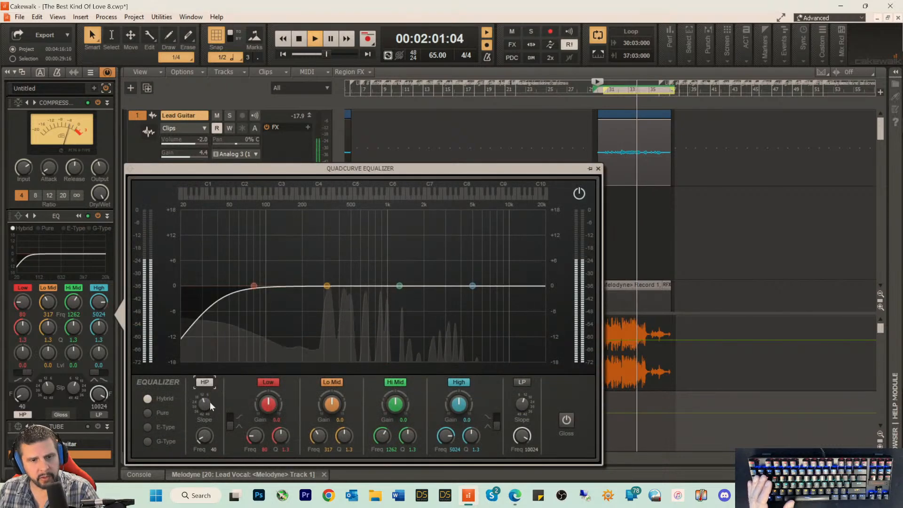
pyautogui.moveTo(201, 440); pyautogui.dragTo(203, 405)
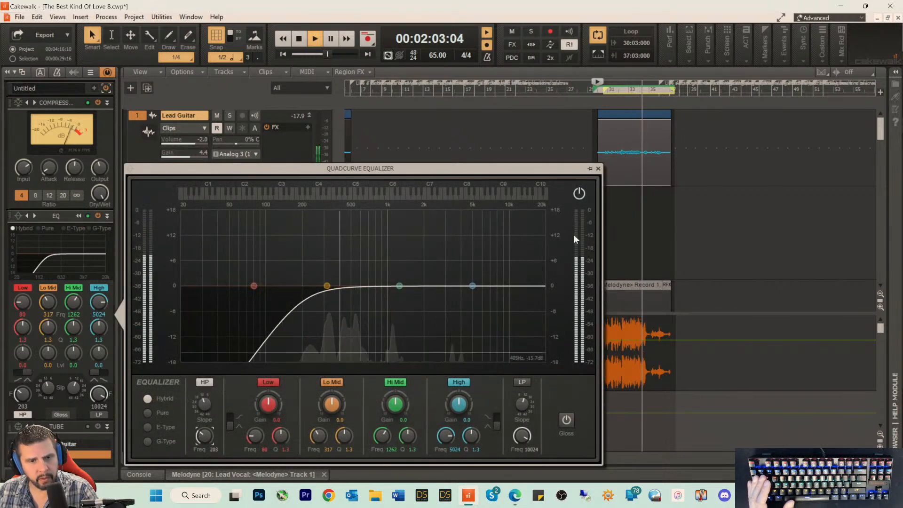
pyautogui.click(597, 168)
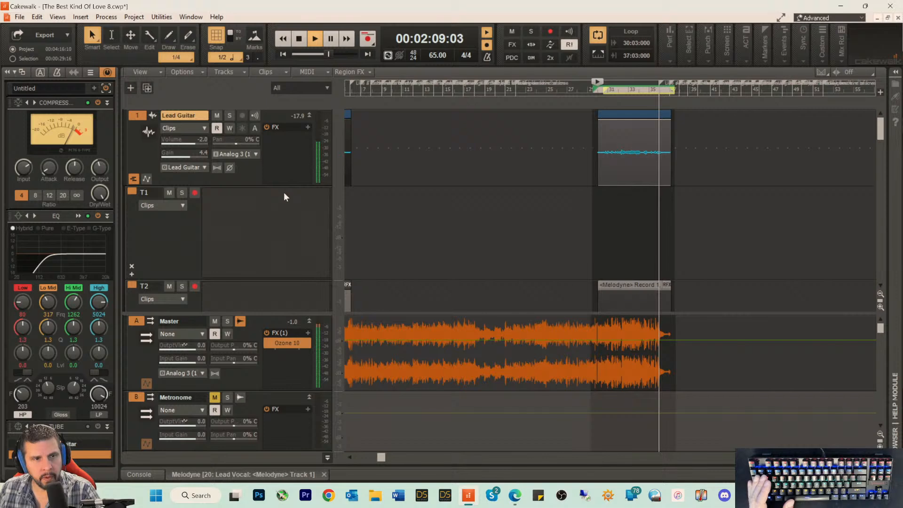
pyautogui.press('space')
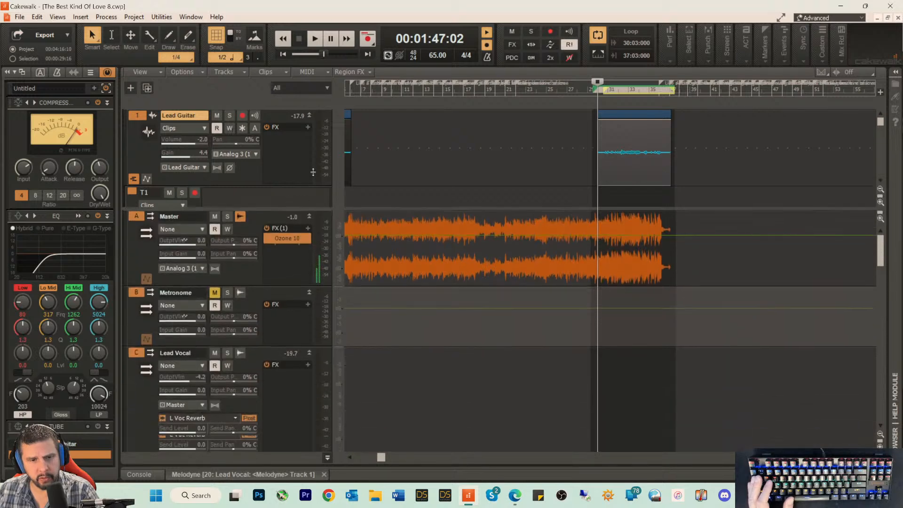
# Step: Rebalance the bus output volumes during playback to about -6.5 for Reverb, -8.7 for Chorus and -11.3 for Delay
pyautogui.press('space')
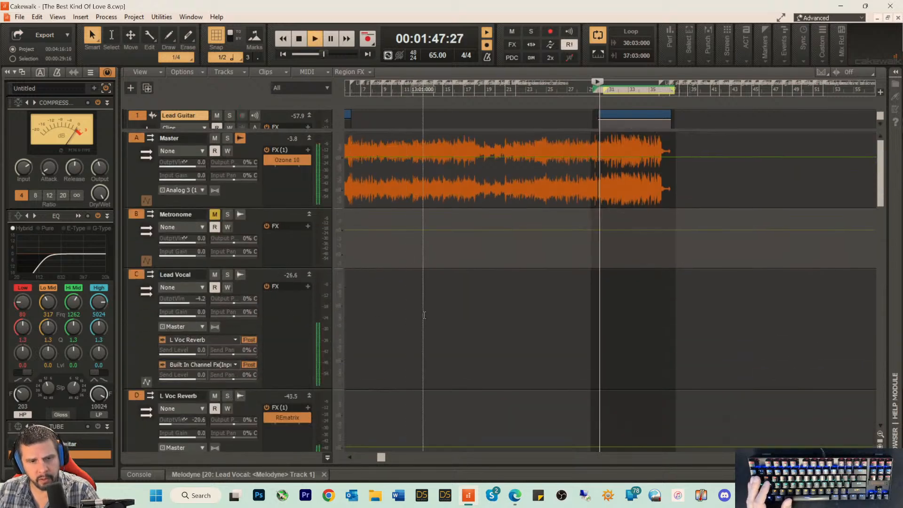
pyautogui.scroll(-6, 284, 314)
pyautogui.scroll(-6, 332, 336)
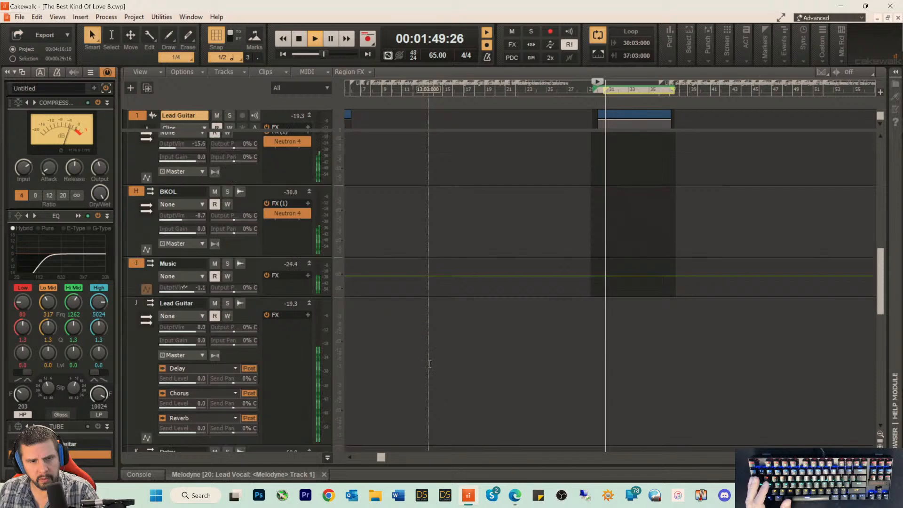
pyautogui.scroll(-3, 429, 364)
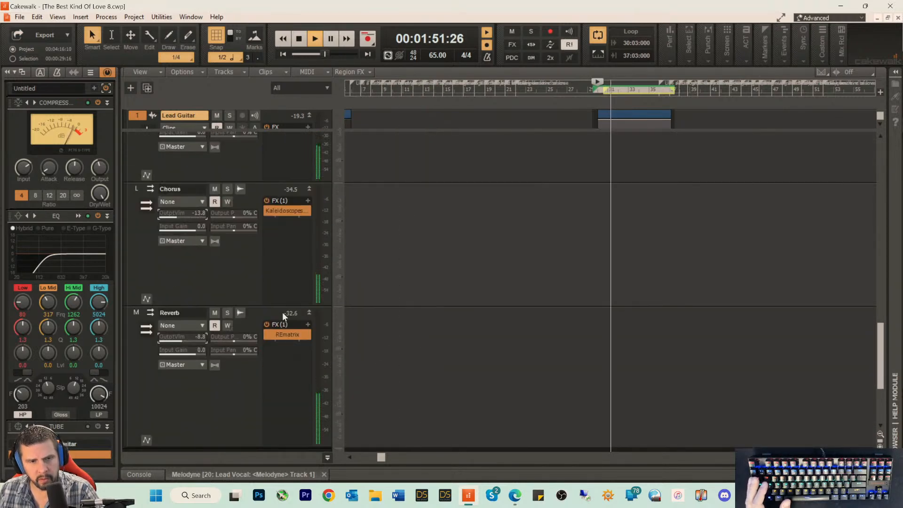
pyautogui.click(273, 276)
pyautogui.moveTo(273, 275)
pyautogui.mouseDown()
pyautogui.moveTo(273, 258)
pyautogui.moveTo(273, 268)
pyautogui.mouseUp()
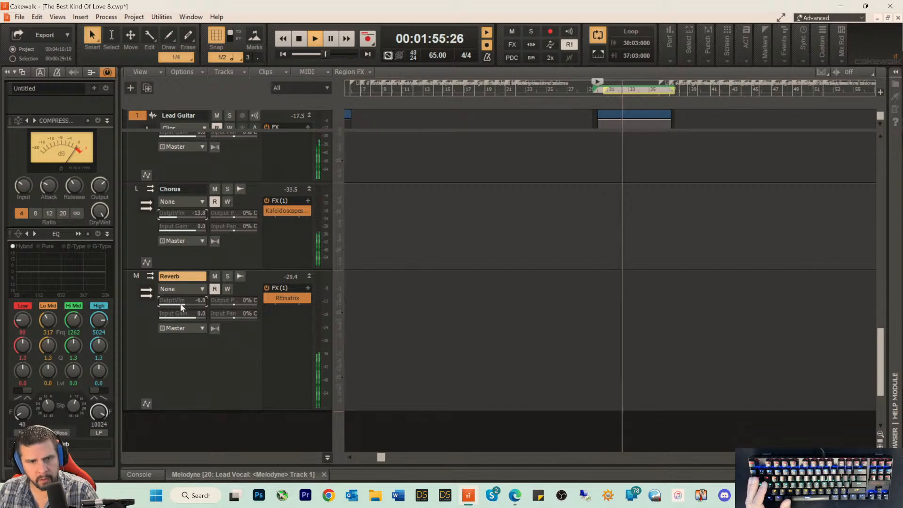
pyautogui.moveTo(180, 304); pyautogui.dragTo(185, 293)
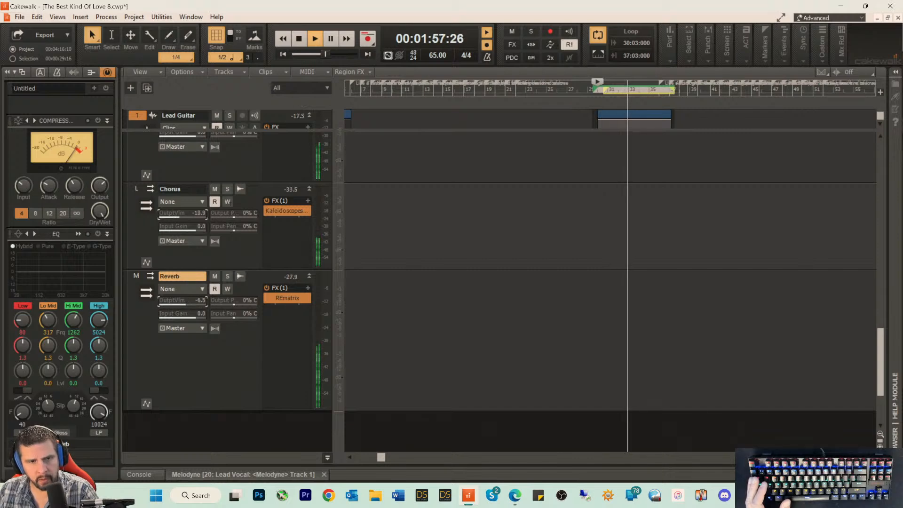
pyautogui.moveTo(183, 214)
pyautogui.mouseDown()
pyautogui.moveTo(185, 186)
pyautogui.moveTo(184, 210)
pyautogui.mouseUp()
pyautogui.scroll(2, 200, 163)
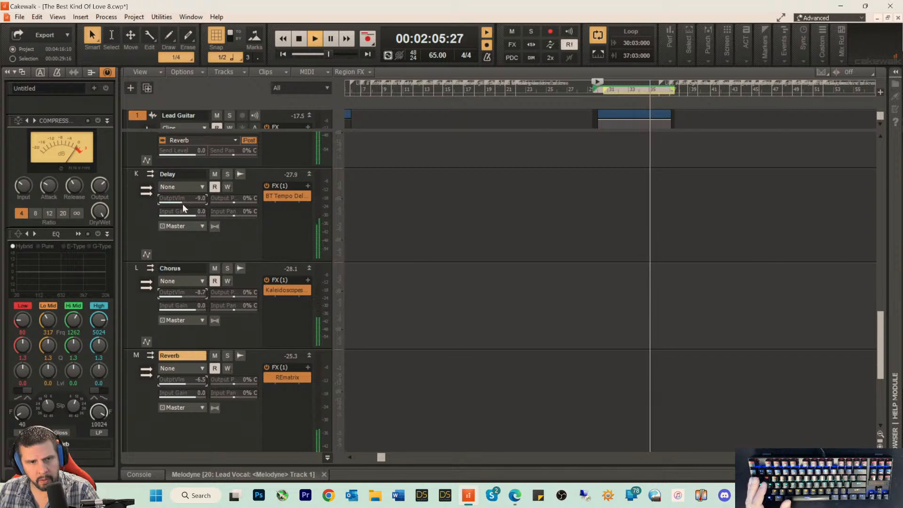
pyautogui.moveTo(182, 203); pyautogui.dragTo(182, 202)
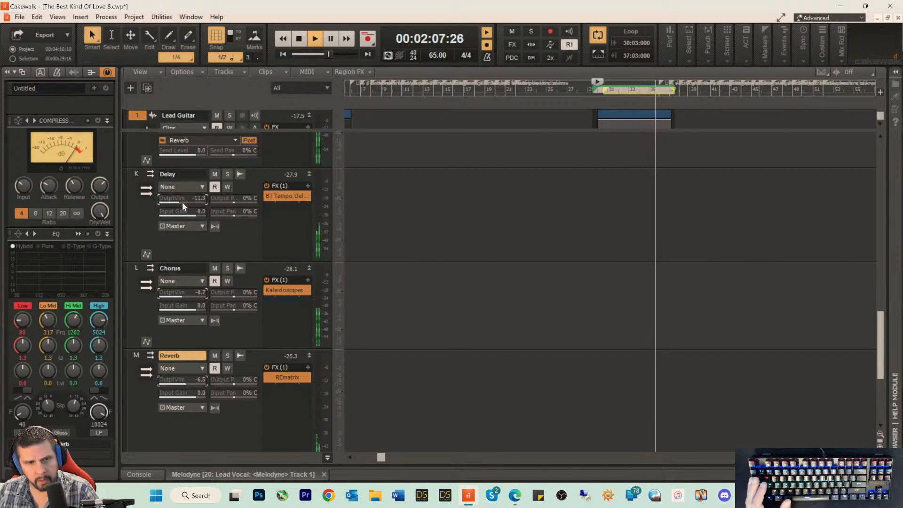
pyautogui.press('space')
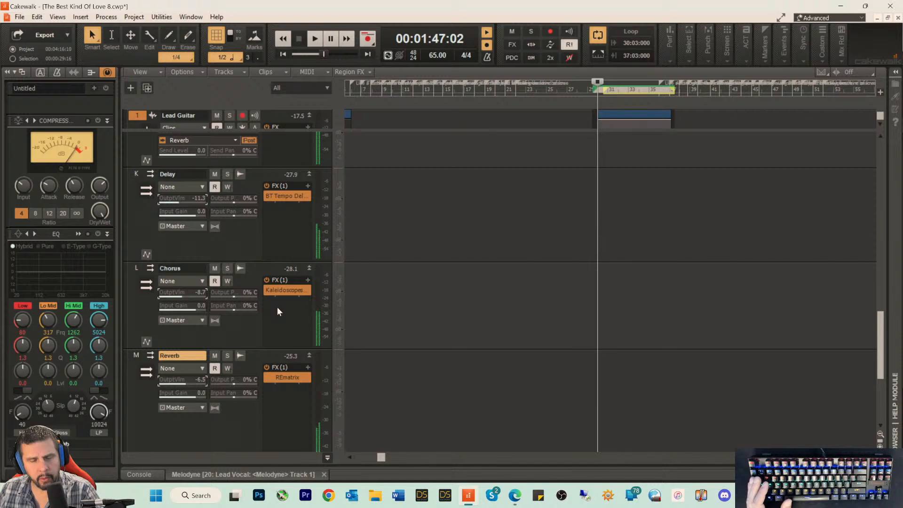
# Step: Insert the iZotope Ozone 10 Imager effect on the Chorus bus after the Kaleidoscopes plug-in
pyautogui.rightClick(280, 309)
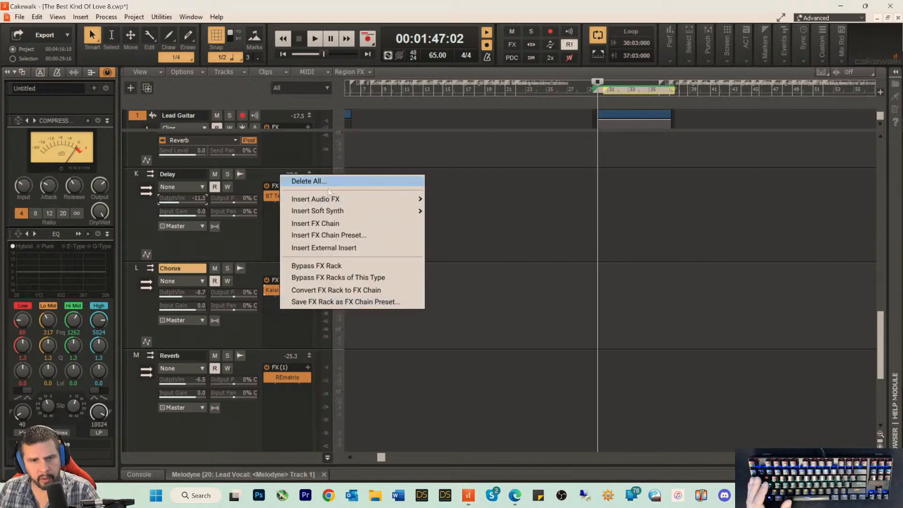
pyautogui.moveTo(325, 199)
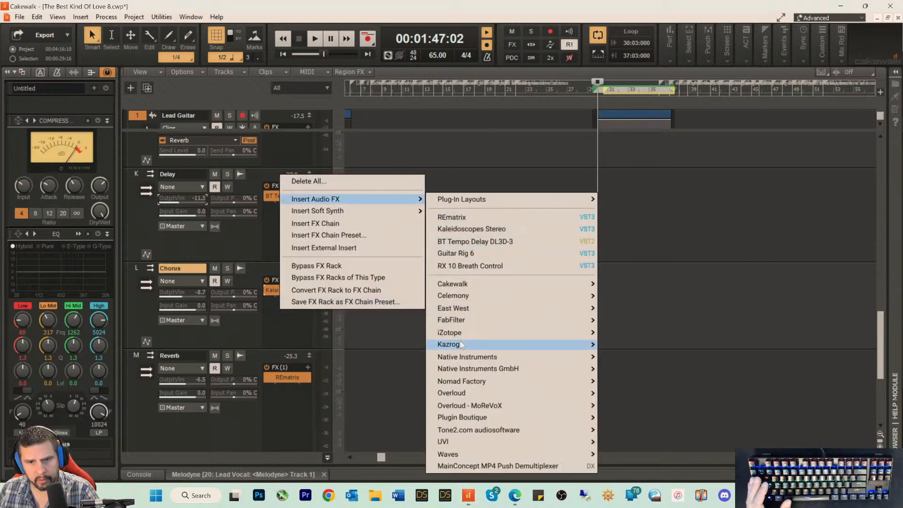
pyautogui.moveTo(460, 334)
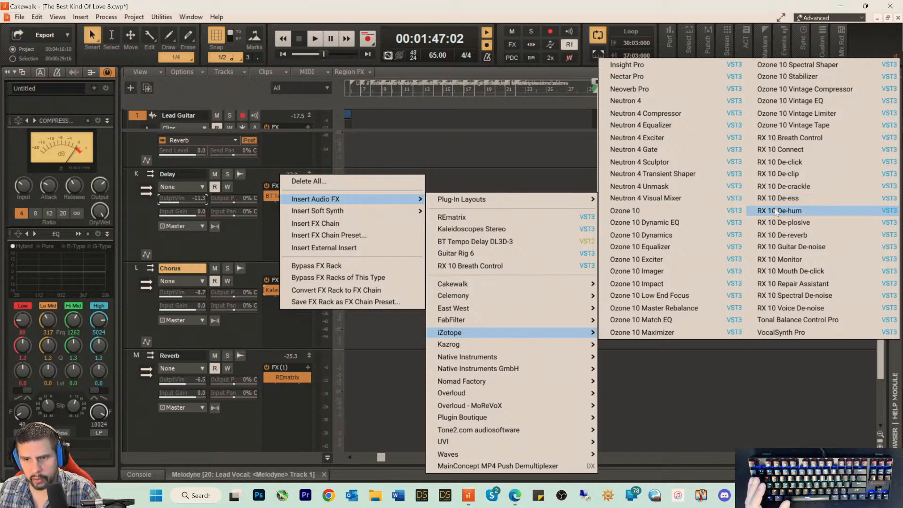
pyautogui.click(629, 271)
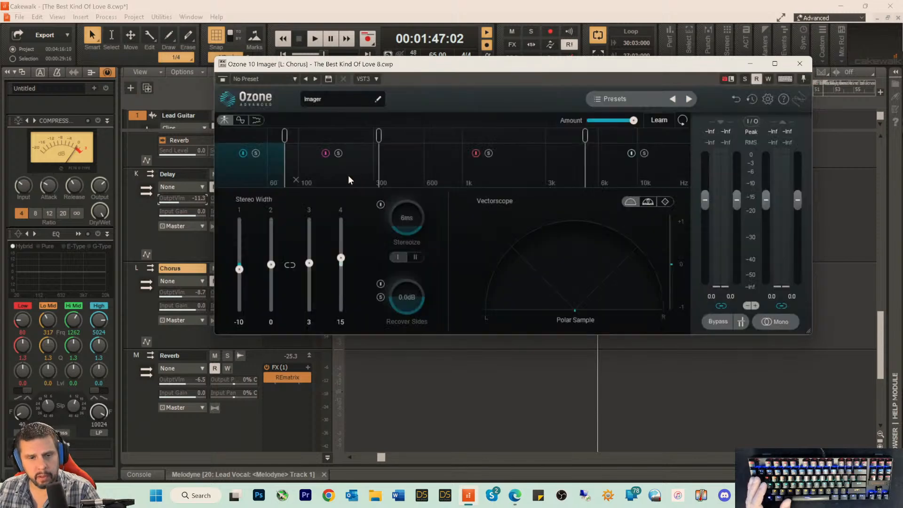
# Step: Set the Chorus bus imager's stereo width to -34, 47, 47 and 39 for bands 1 to 4, using the Correlation Trace view during playback
pyautogui.press('space')
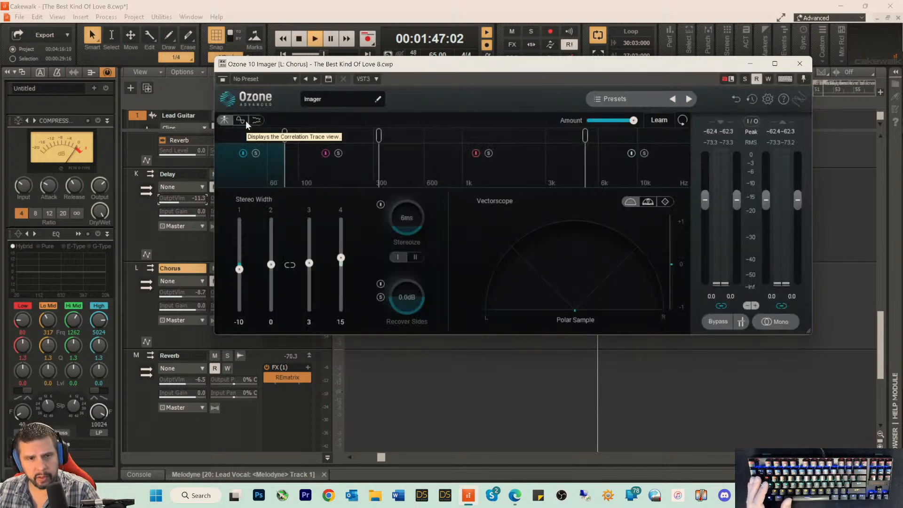
pyautogui.click(244, 120)
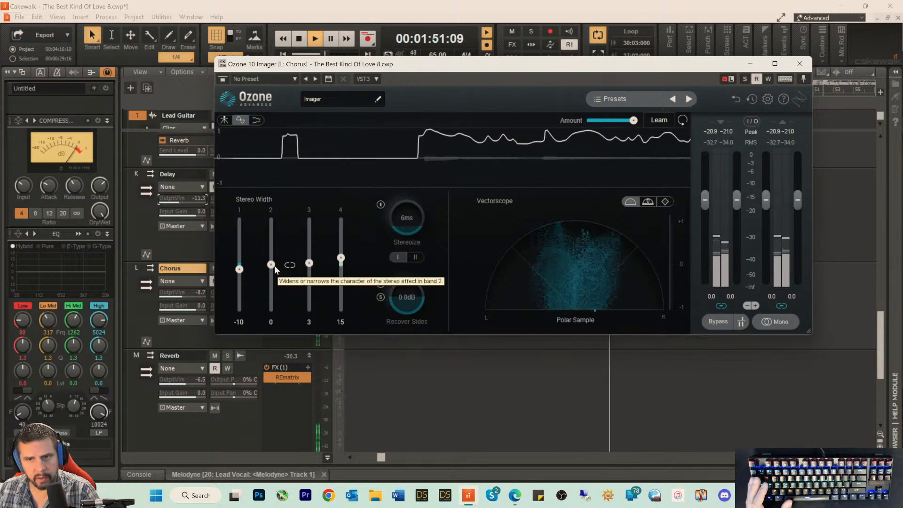
pyautogui.moveTo(271, 264); pyautogui.dragTo(346, 247)
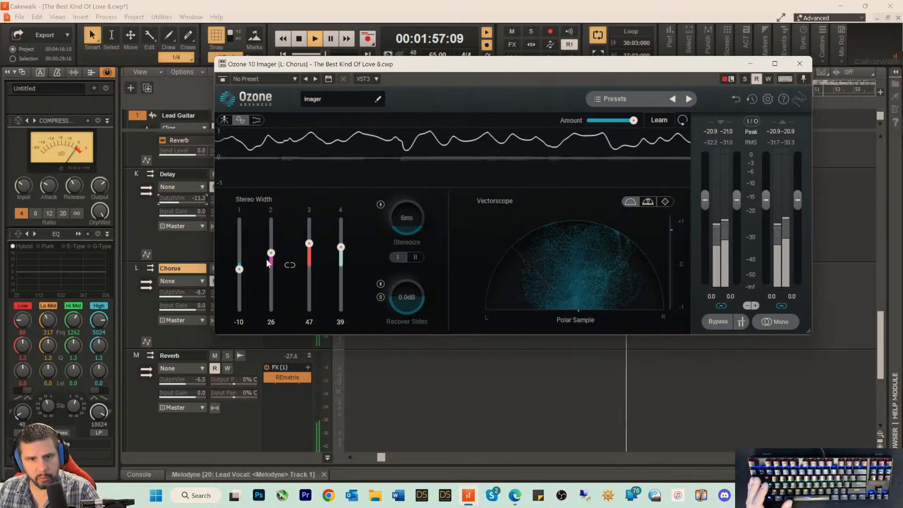
pyautogui.moveTo(271, 253); pyautogui.dragTo(239, 280)
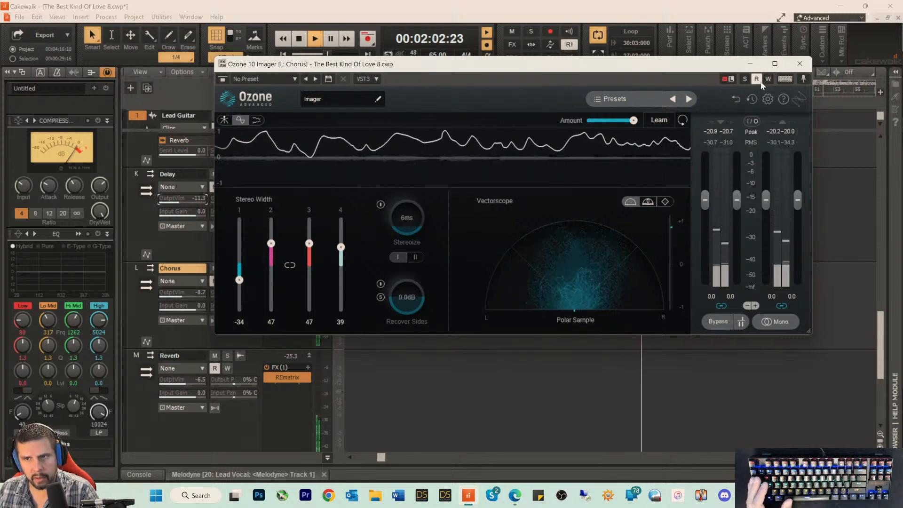
pyautogui.click(799, 64)
pyautogui.press('space')
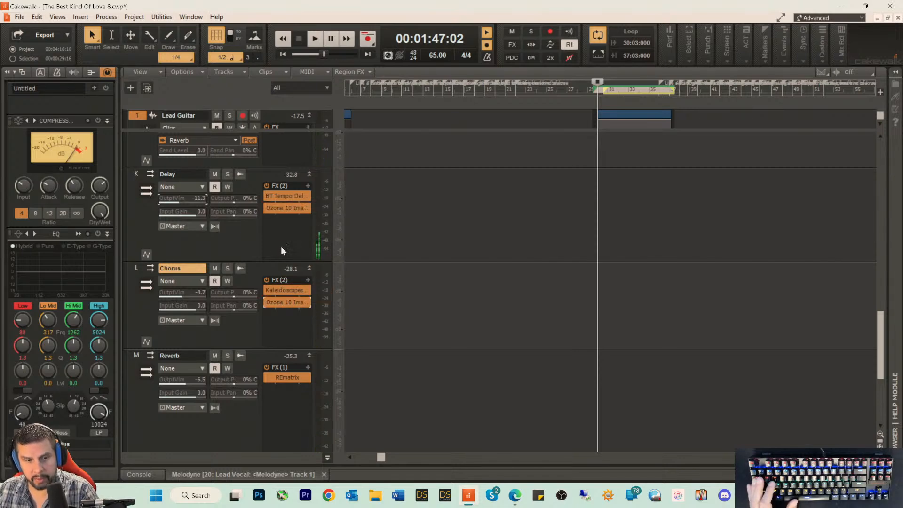
# Step: Set the Delay bus imager's stereo width to -100, -7, -6 and 8 for bands 1 to 4 during playback
pyautogui.doubleClick(284, 211)
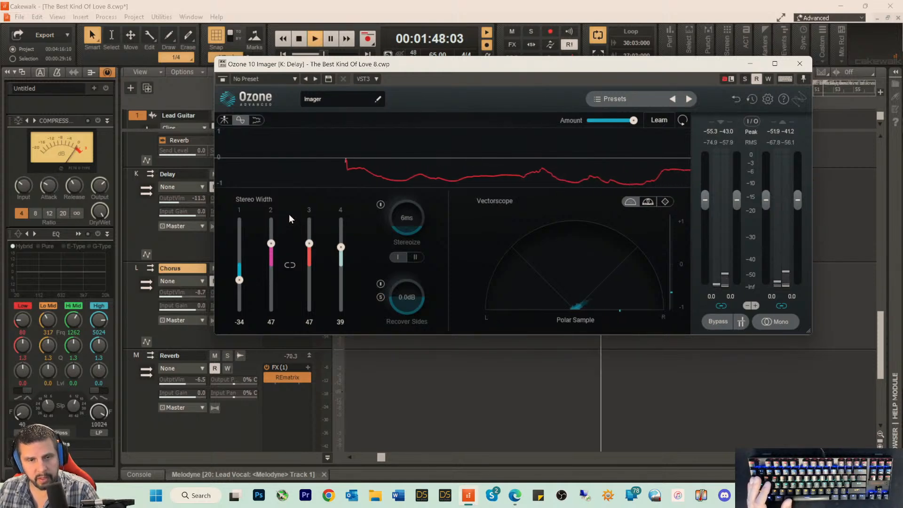
pyautogui.moveTo(271, 243); pyautogui.dragTo(266, 293)
pyautogui.moveTo(309, 243); pyautogui.dragTo(306, 281)
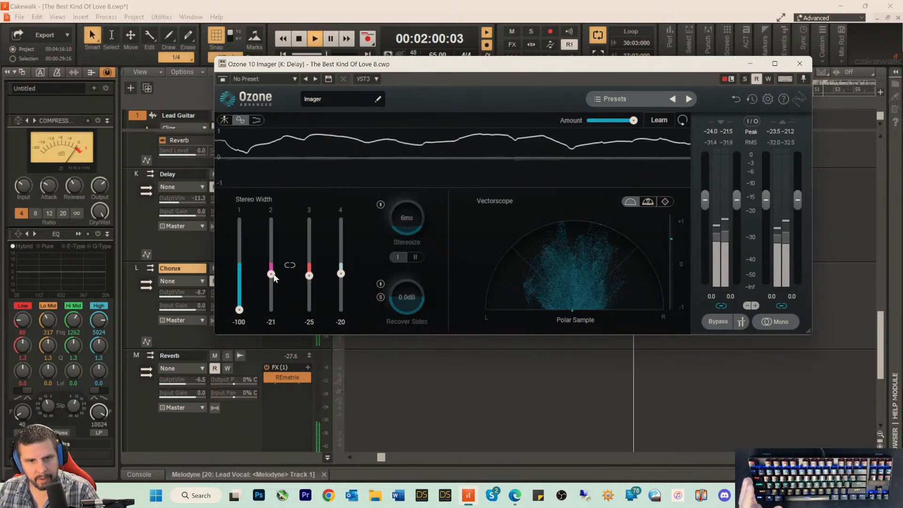
pyautogui.moveTo(309, 276); pyautogui.dragTo(341, 260)
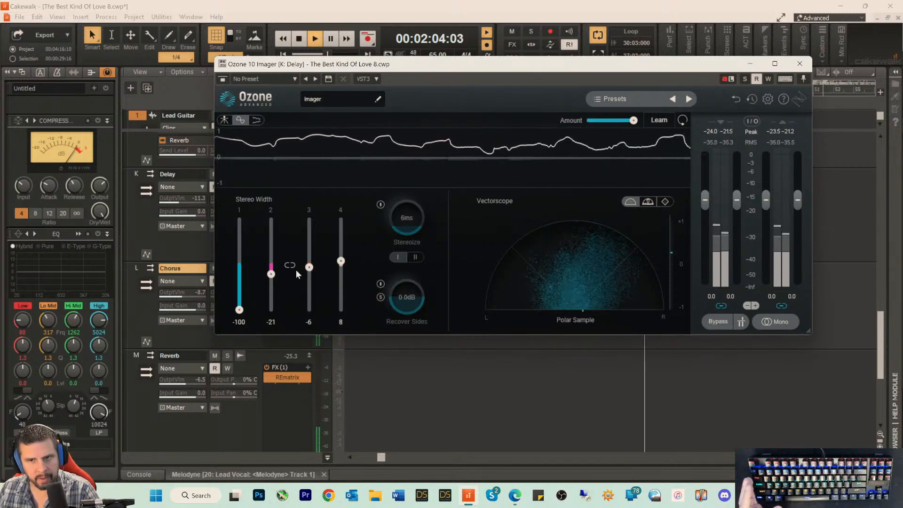
pyautogui.moveTo(274, 277); pyautogui.dragTo(275, 271)
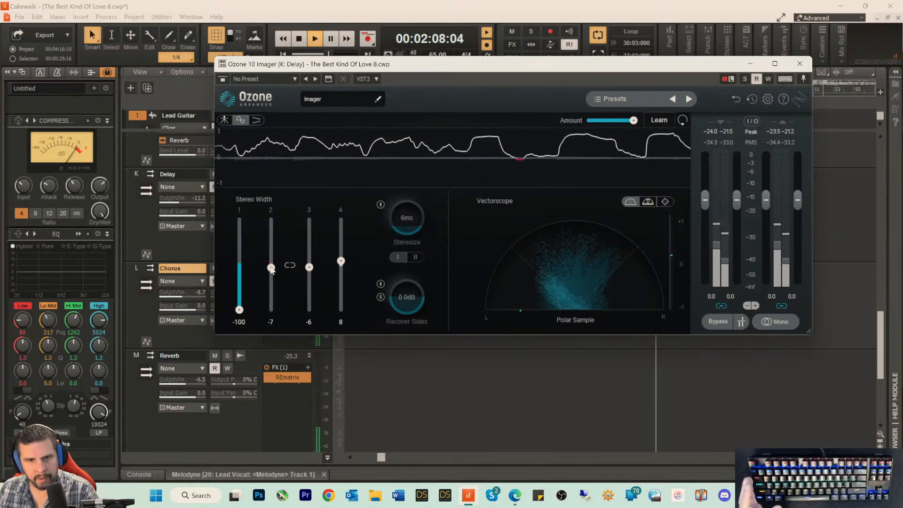
# Step: Narrow bands 2, 3 and 4 of the Delay bus imager to -34, -34 and -33 while replaying the loop
pyautogui.moveTo(271, 268); pyautogui.dragTo(341, 269)
pyautogui.press('space')
pyautogui.press('space')
pyautogui.moveTo(272, 272); pyautogui.dragTo(271, 274)
pyautogui.moveTo(308, 270); pyautogui.dragTo(308, 275)
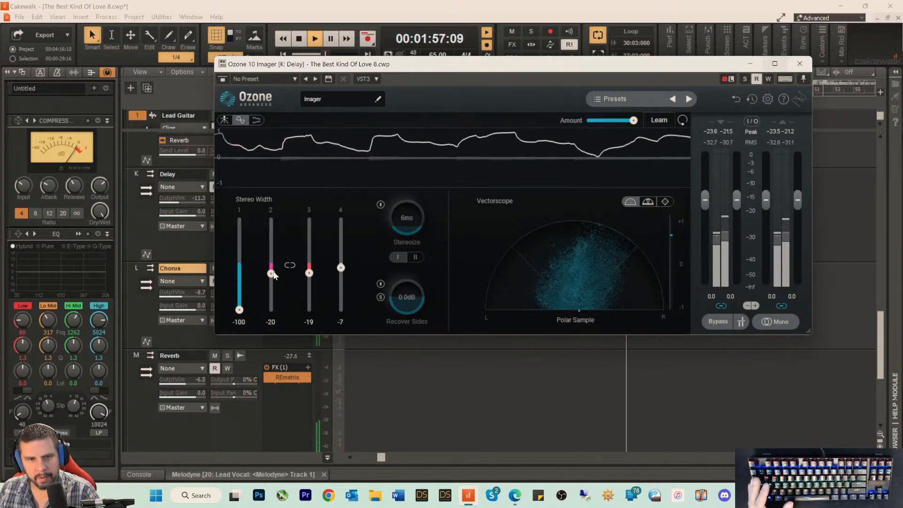
pyautogui.moveTo(271, 273)
pyautogui.mouseDown()
pyautogui.moveTo(309, 279)
pyautogui.moveTo(273, 283)
pyautogui.mouseUp()
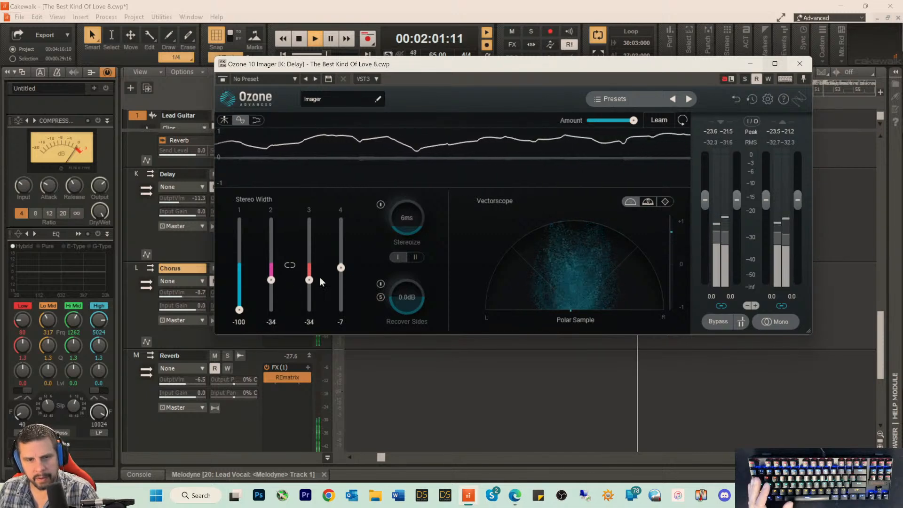
pyautogui.moveTo(340, 268); pyautogui.dragTo(338, 282)
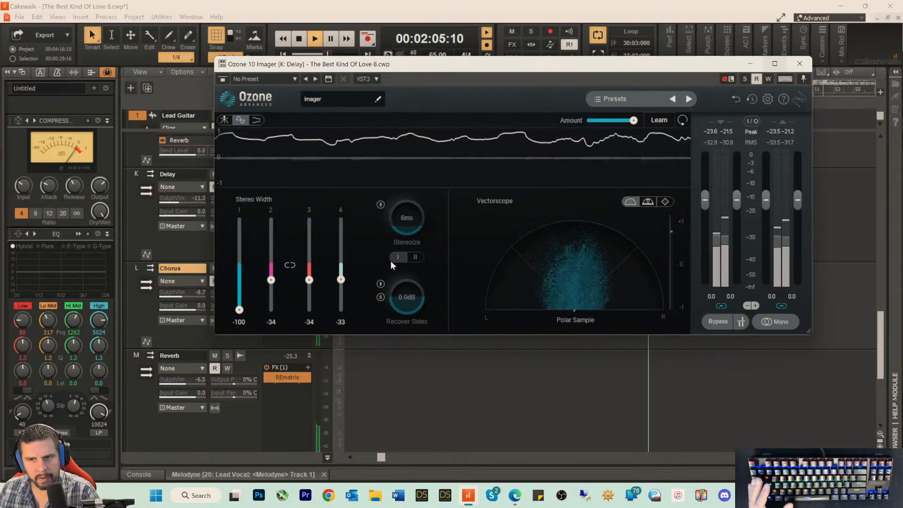
pyautogui.click(798, 68)
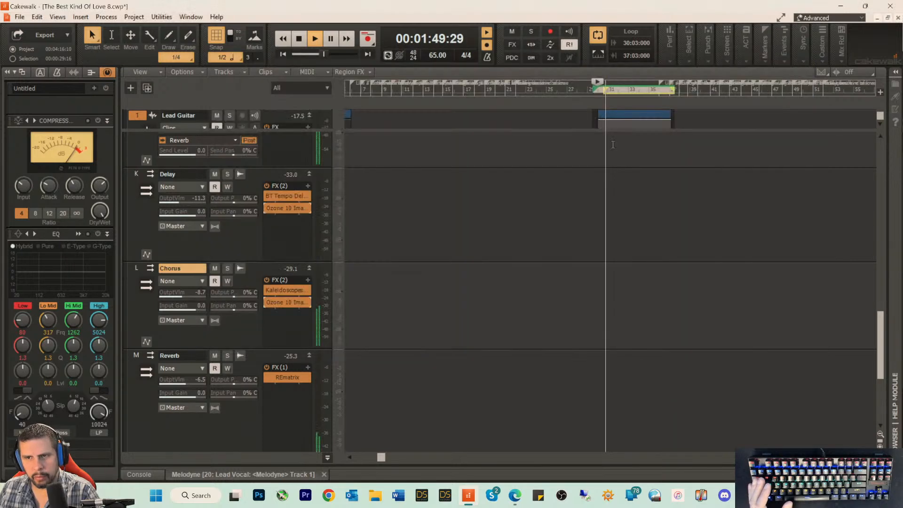
# Step: Insert the Ozone 10 Imager effect on the Reverb bus after the REmatrix plug-in
pyautogui.rightClick(289, 393)
pyautogui.moveTo(329, 285)
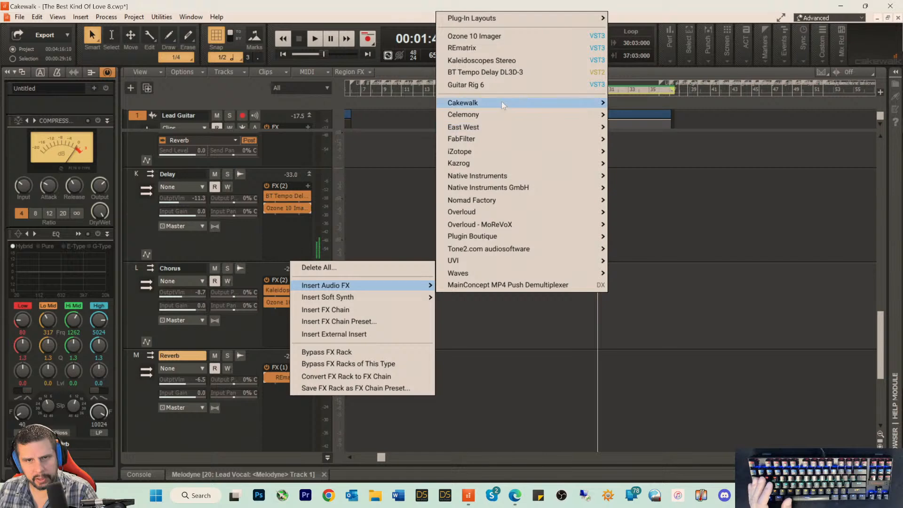
pyautogui.click(490, 38)
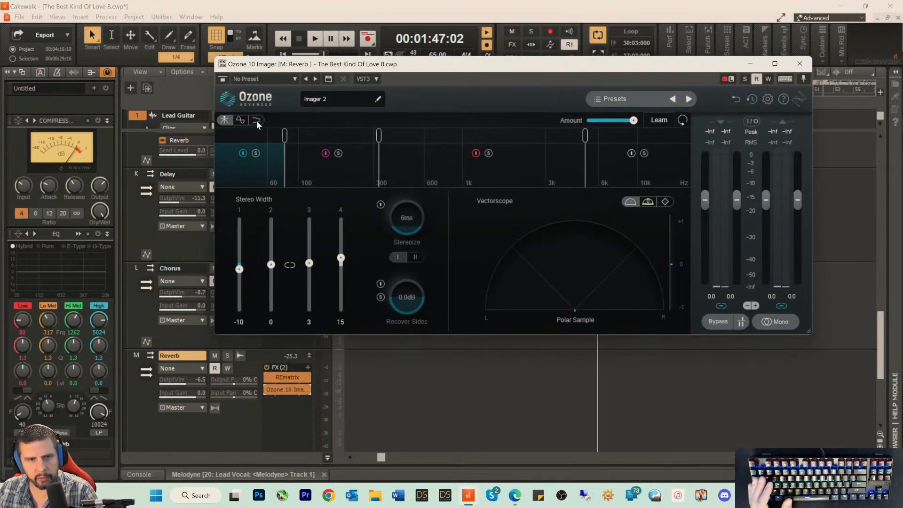
# Step: Set the Reverb bus imager's stereo width to -47, -58, -60 and -27 for bands 1 to 4, using the Correlation Trace view
pyautogui.click(240, 120)
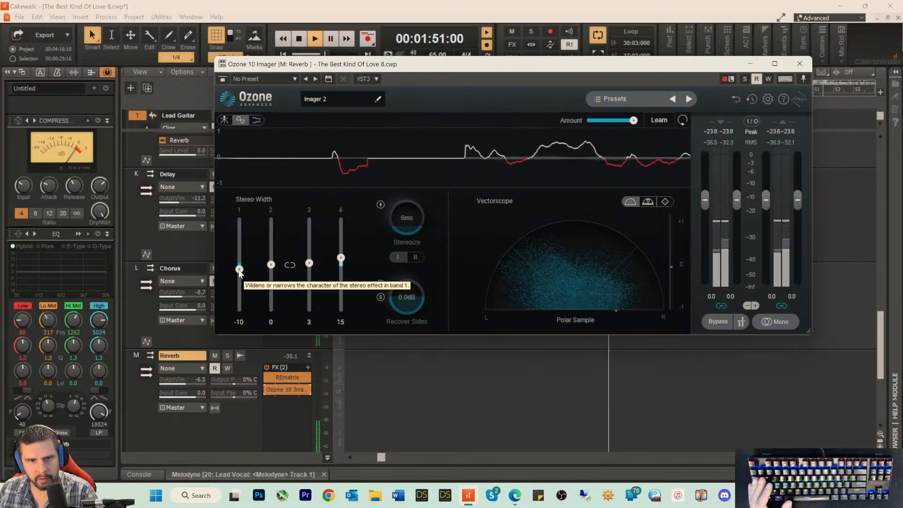
pyautogui.moveTo(239, 268); pyautogui.dragTo(308, 283)
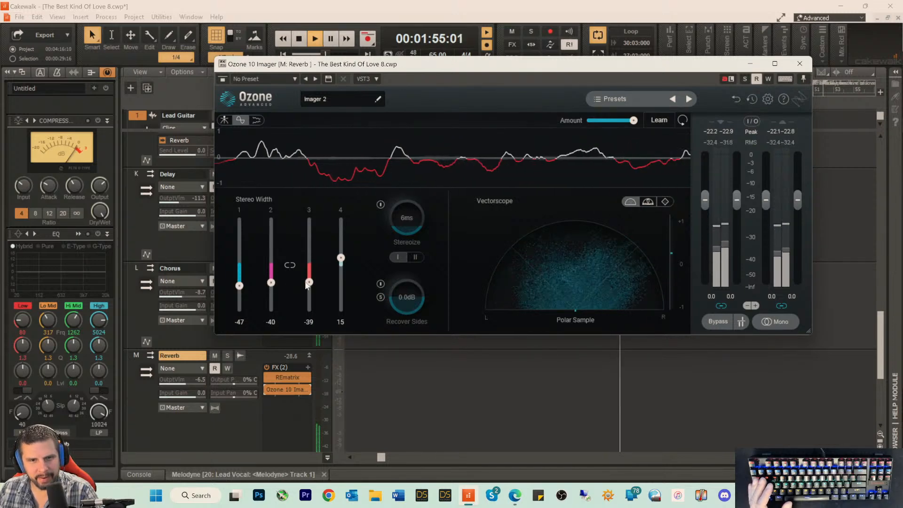
pyautogui.moveTo(340, 258); pyautogui.dragTo(340, 277)
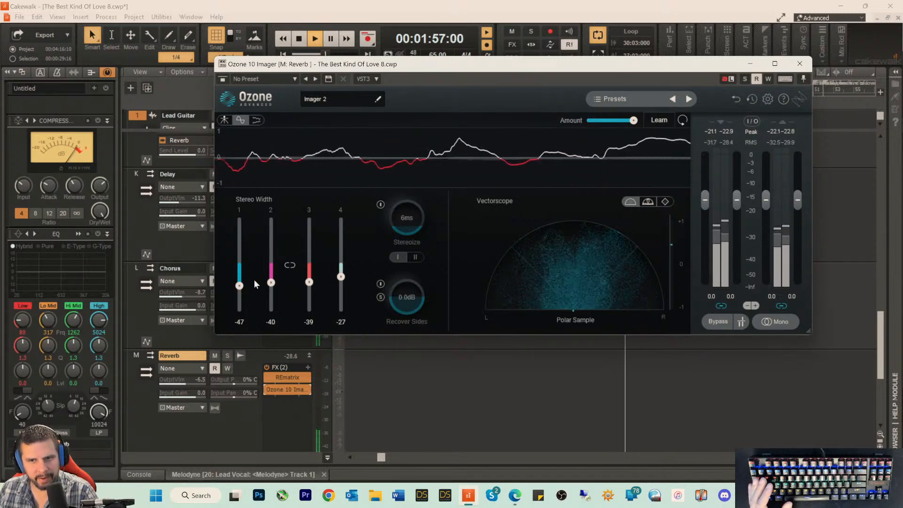
pyautogui.moveTo(270, 282); pyautogui.dragTo(303, 290)
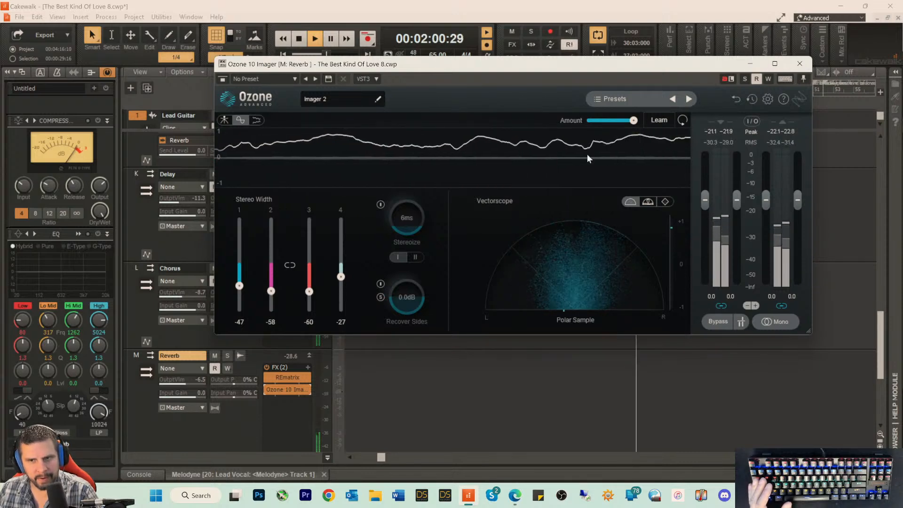
pyautogui.click(799, 64)
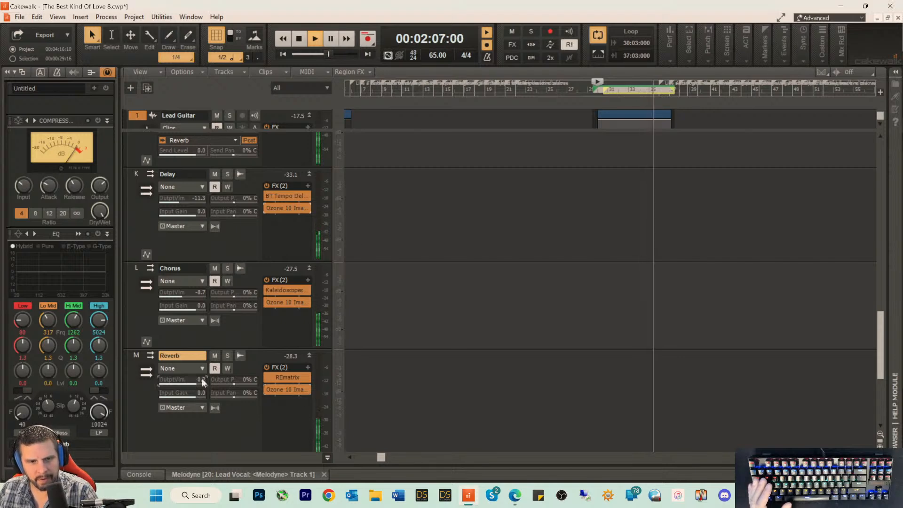
# Step: Solo the Reverb bus and load the Ethereal preset in its REmatrix plug-in during playback
pyautogui.click(228, 355)
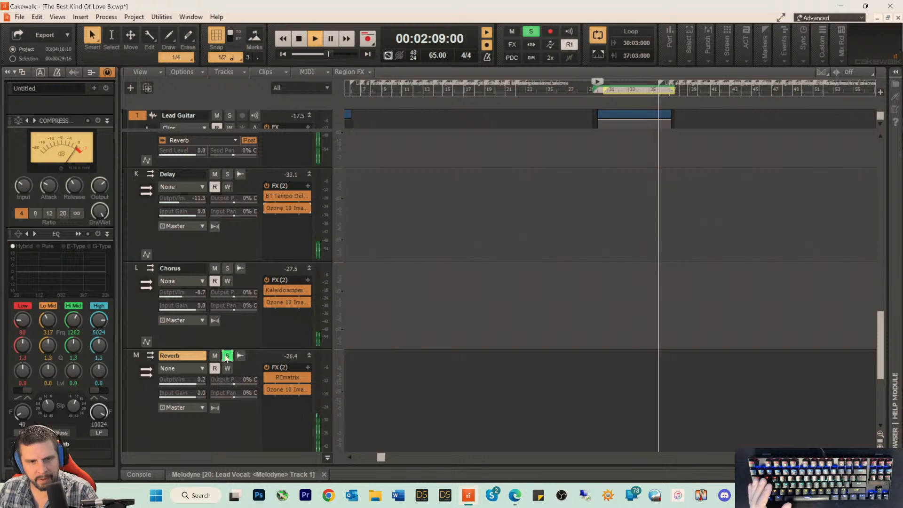
pyautogui.press('space')
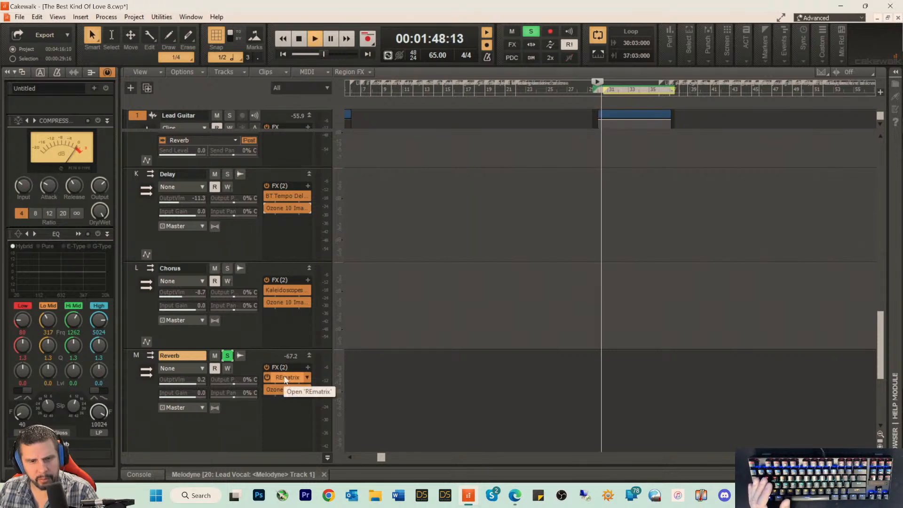
pyautogui.doubleClick(285, 377)
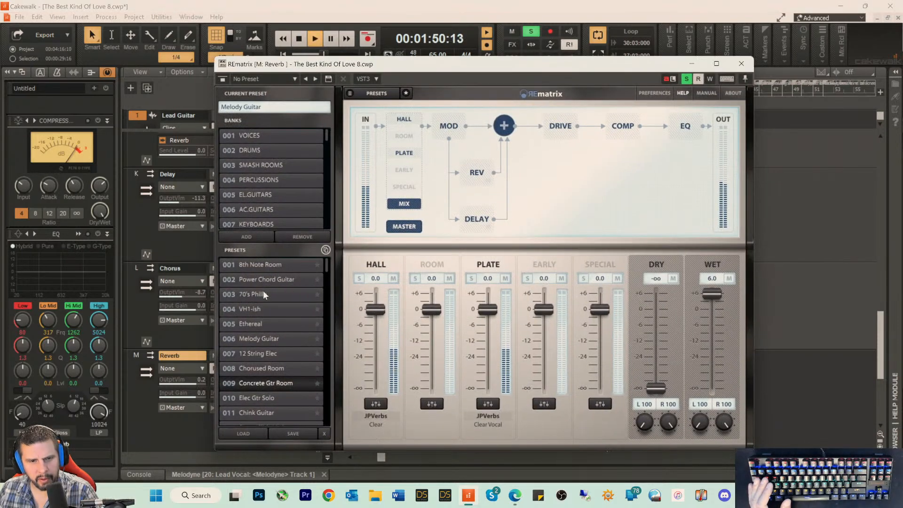
pyautogui.click(250, 323)
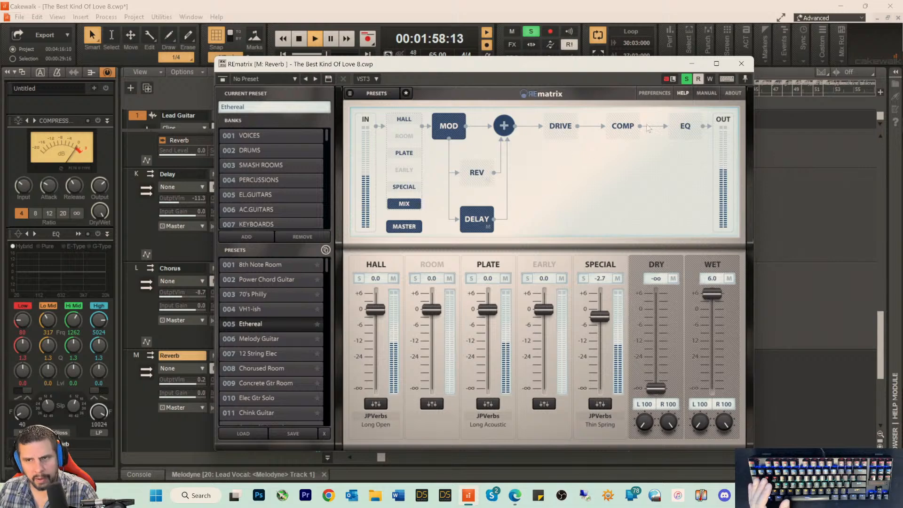
pyautogui.click(742, 65)
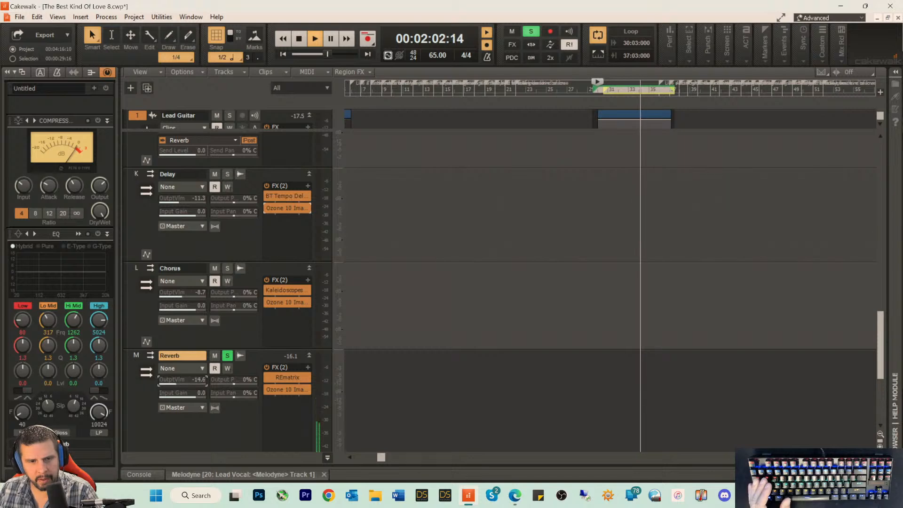
# Step: Unsolo the Reverb bus and set its output volume to about -10.1 against the full mix
pyautogui.click(228, 357)
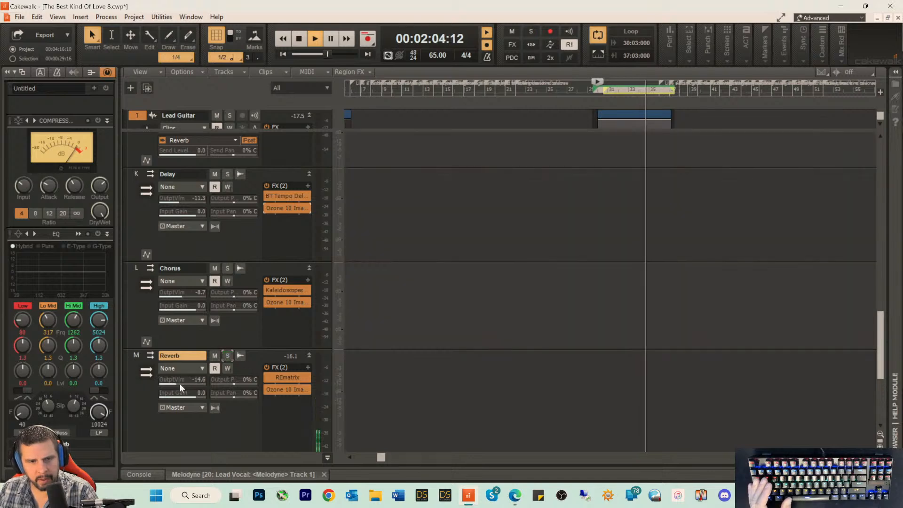
pyautogui.moveTo(177, 383); pyautogui.dragTo(177, 383)
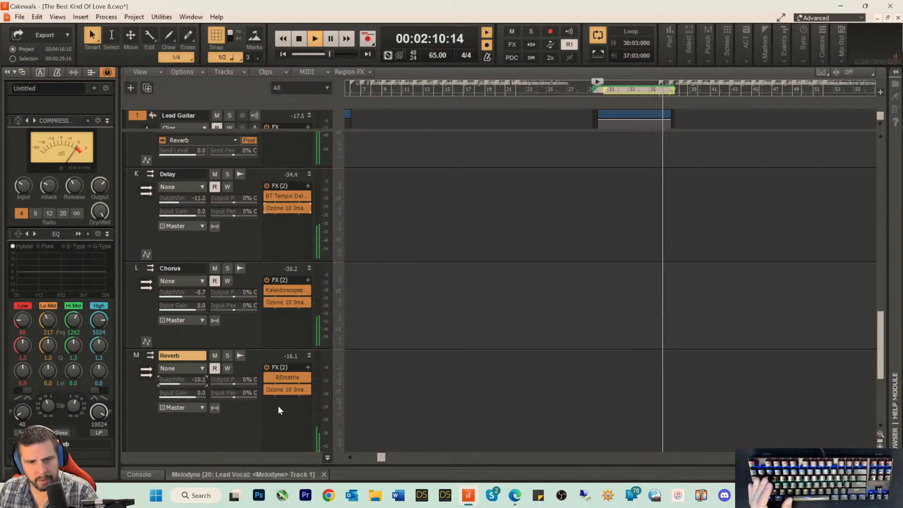
pyautogui.press('space')
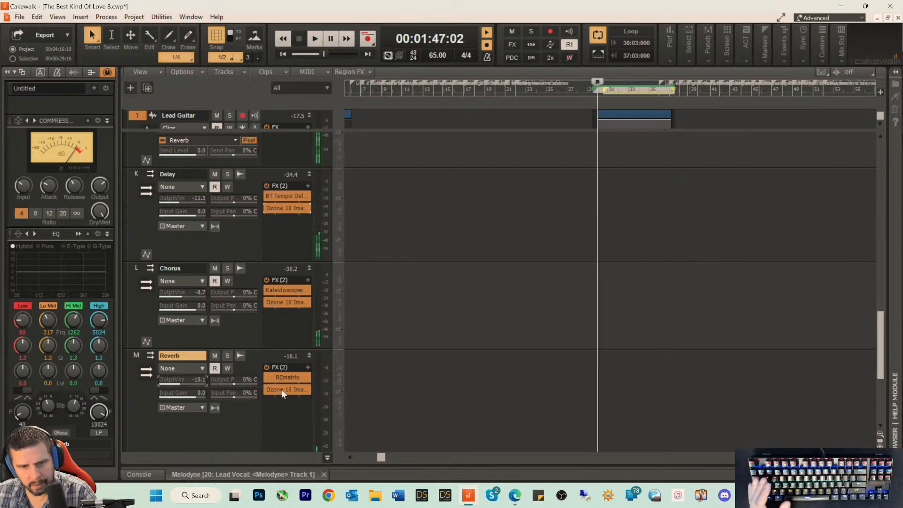
# Step: Set the Reverb bus imager's stereo width to -97, -80, -63 and -39 for bands 1 to 4, and save the project
pyautogui.press('space')
pyautogui.doubleClick(282, 390)
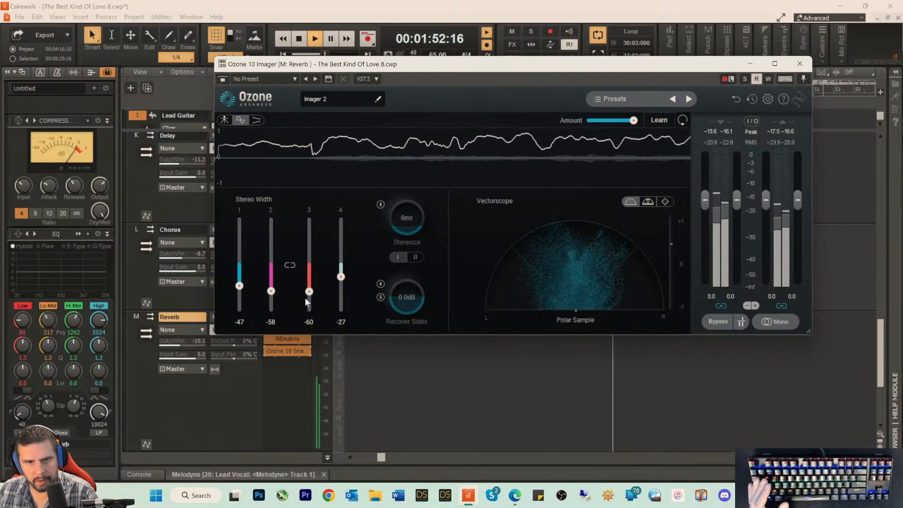
pyautogui.moveTo(309, 294); pyautogui.dragTo(309, 292)
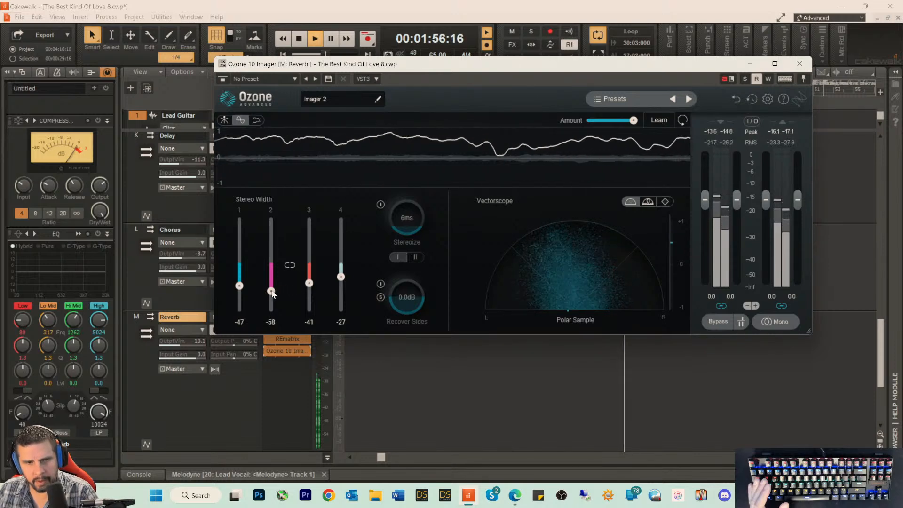
pyautogui.moveTo(272, 291); pyautogui.dragTo(271, 295)
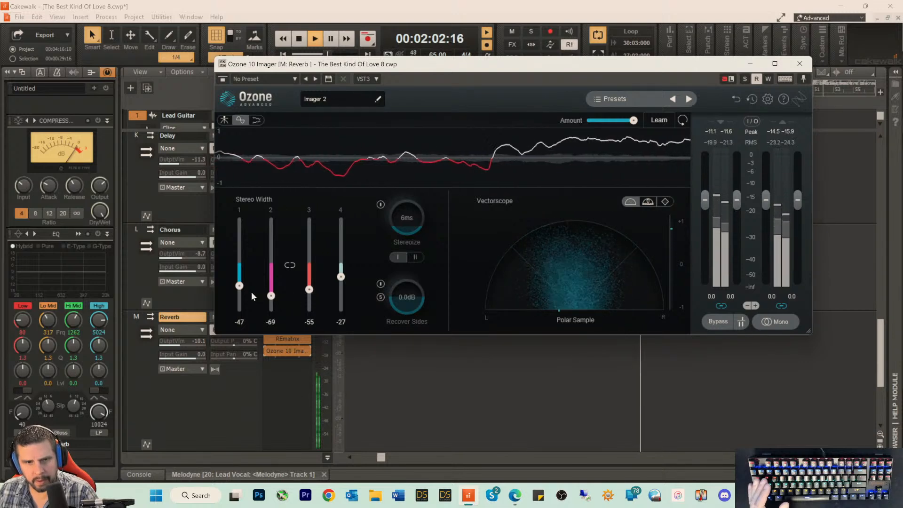
pyautogui.moveTo(239, 285); pyautogui.dragTo(237, 289)
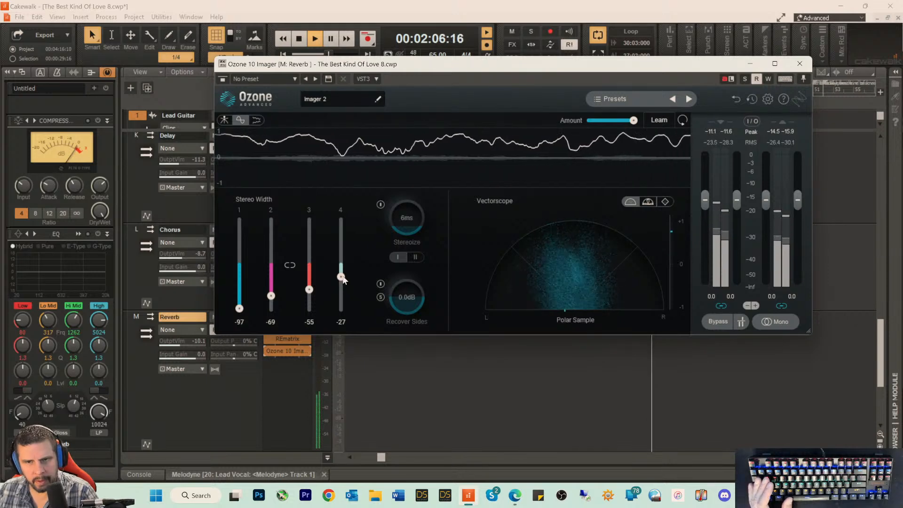
pyautogui.moveTo(343, 277); pyautogui.dragTo(272, 302)
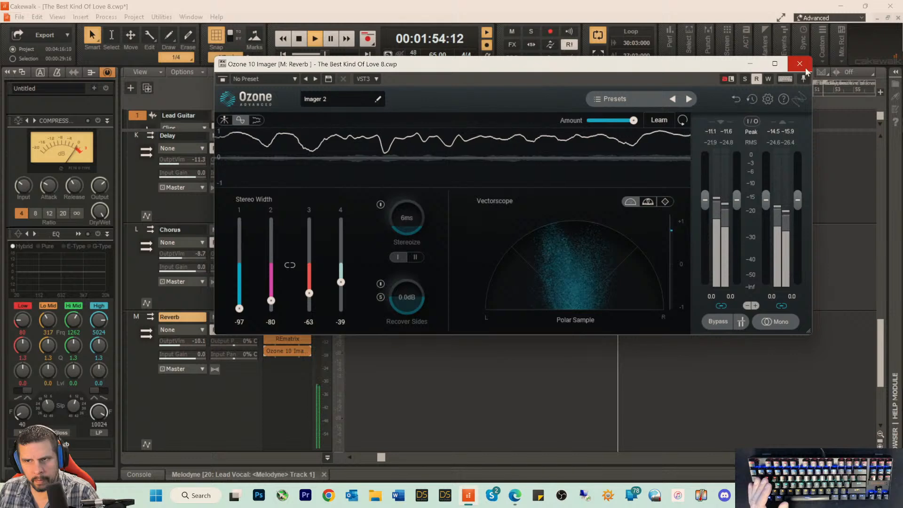
pyautogui.click(799, 64)
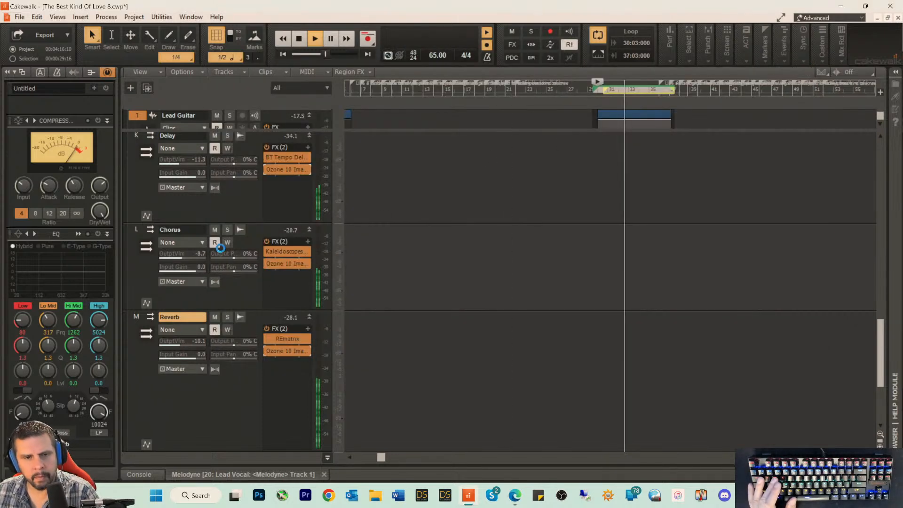
pyautogui.hotkey('ctrl', 's')
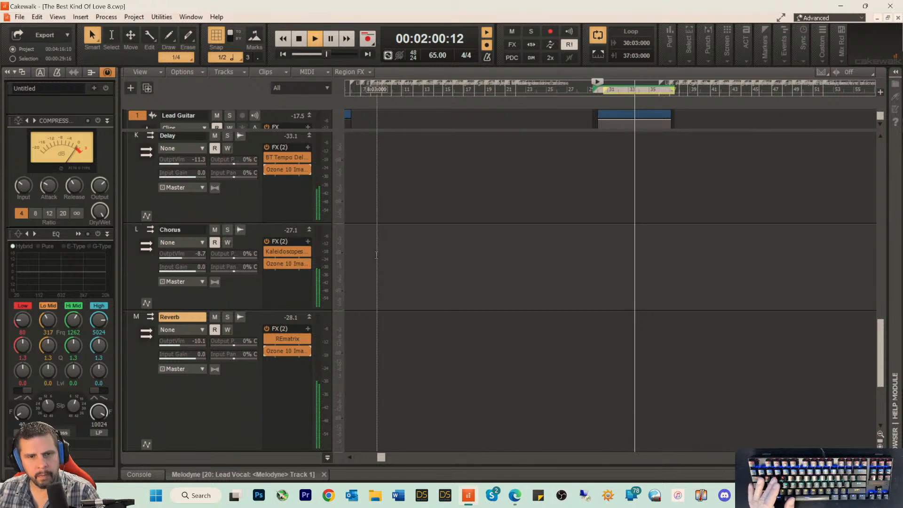
# Step: Make the Lead Guitar bus strip slightly taller
pyautogui.click(242, 202)
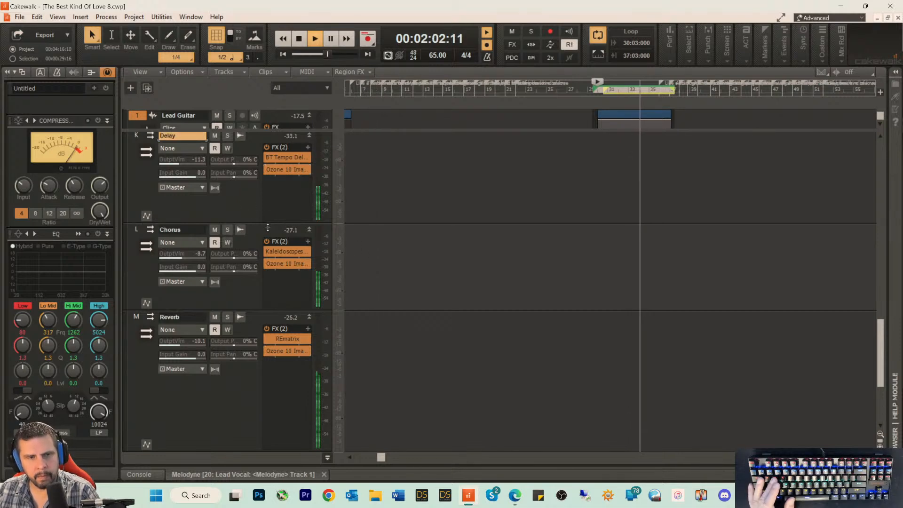
pyautogui.scroll(3, 292, 235)
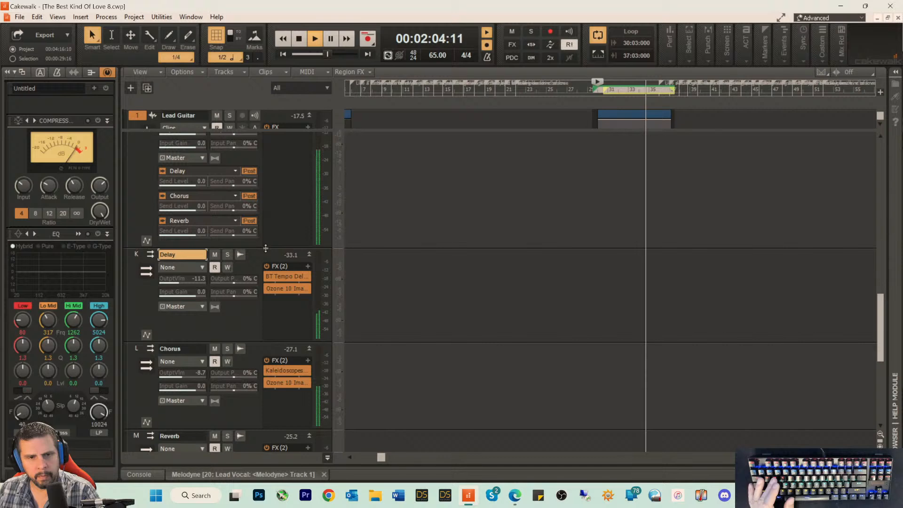
pyautogui.moveTo(265, 249); pyautogui.dragTo(264, 274)
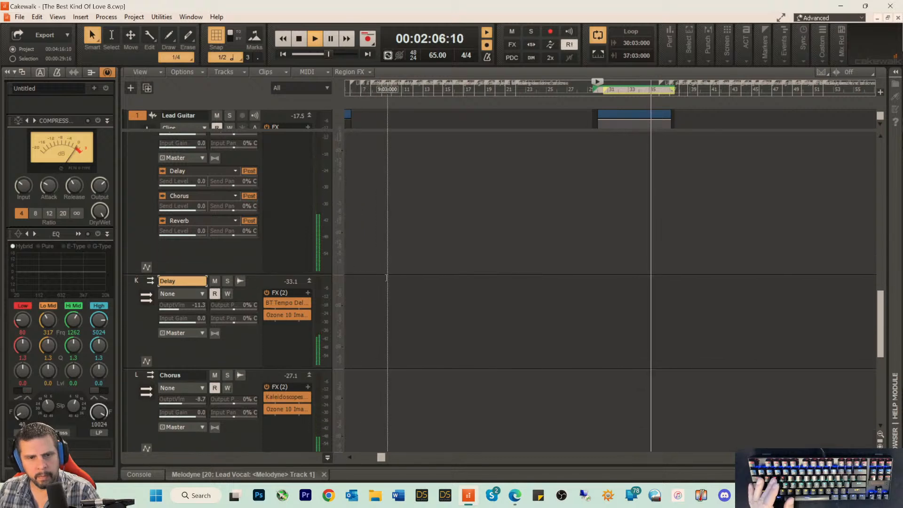
# Step: Reduce the heights of the Delay, Chorus and Reverb bus strips so each fits compactly around its controls
pyautogui.scroll(-3, 394, 314)
pyautogui.scroll(-1, 394, 314)
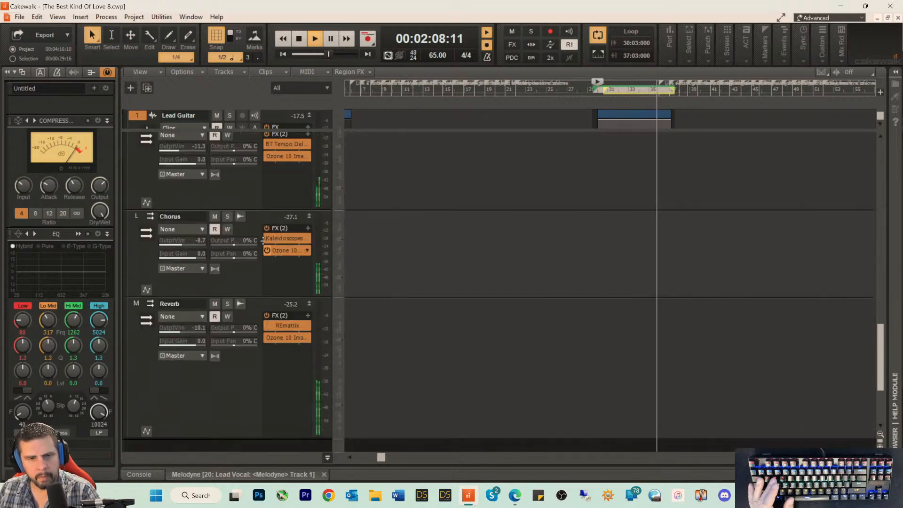
pyautogui.press('space')
pyautogui.moveTo(259, 214); pyautogui.dragTo(257, 188)
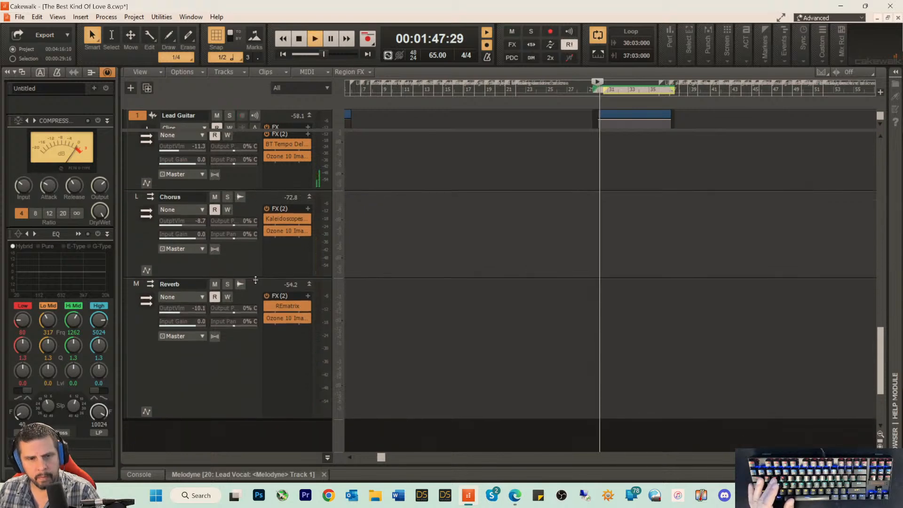
pyautogui.moveTo(255, 280); pyautogui.dragTo(255, 269)
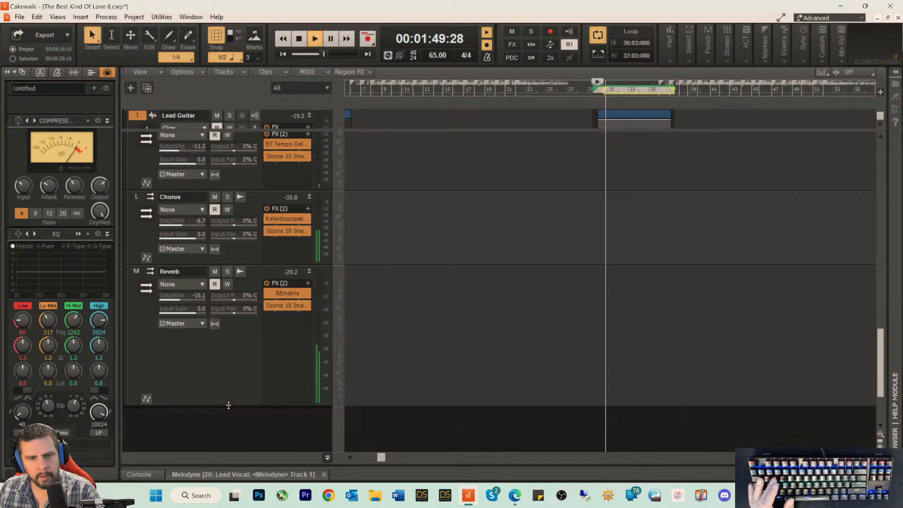
pyautogui.moveTo(228, 405); pyautogui.dragTo(234, 346)
pyautogui.press('space')
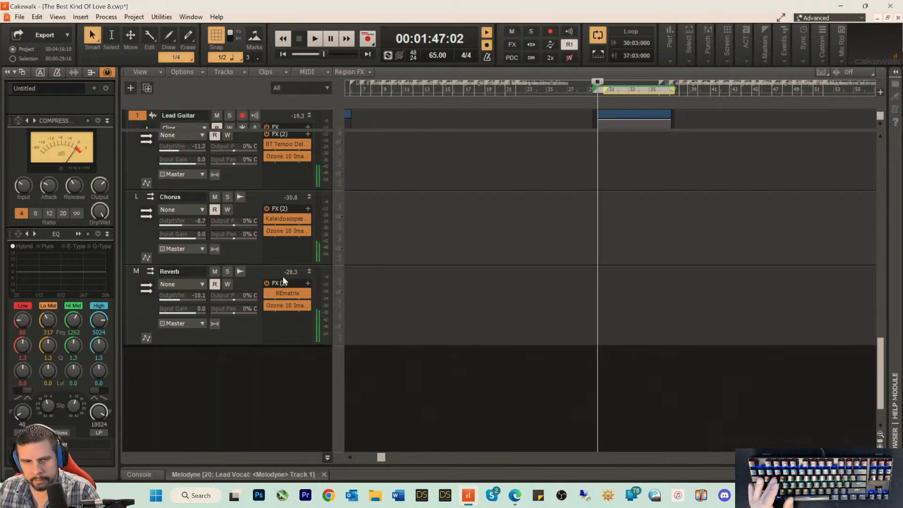
# Step: Restart playback and shorten the Lead Guitar bus strip to fit its sends
pyautogui.scroll(3, 440, 280)
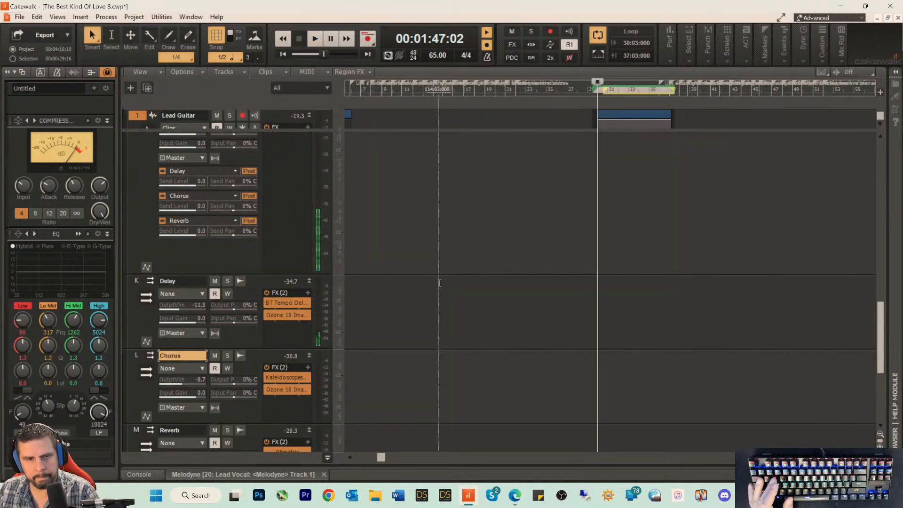
pyautogui.press('space')
pyautogui.moveTo(250, 273); pyautogui.dragTo(251, 248)
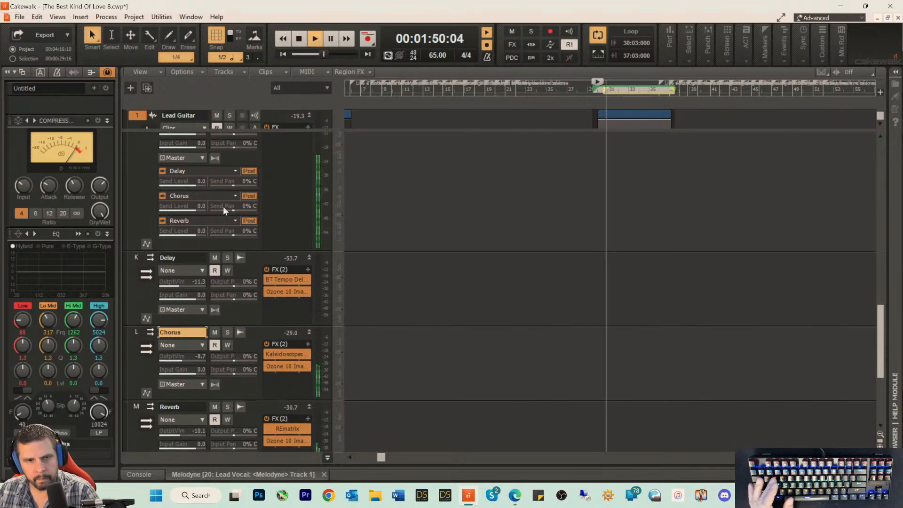
# Step: Set the output volumes to about -2.6 for Lead Guitar, -7.4 for Delay and -5.2 for Chorus during playback
pyautogui.scroll(2, 225, 207)
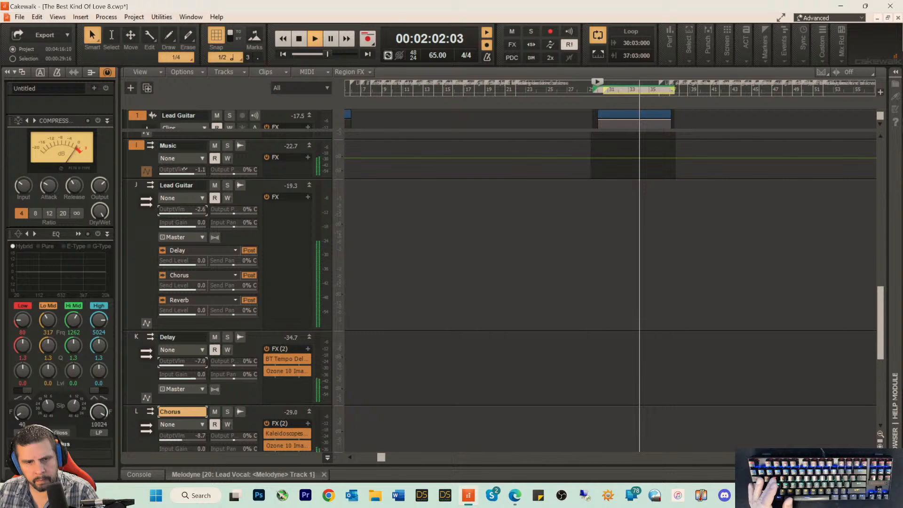
pyautogui.scroll(-3, 194, 369)
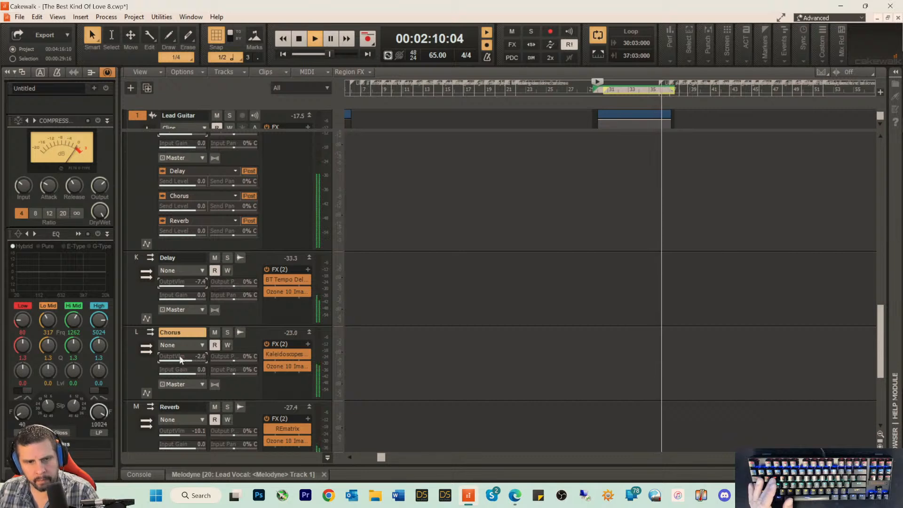
pyautogui.moveTo(181, 359); pyautogui.dragTo(177, 359)
pyautogui.press('space')
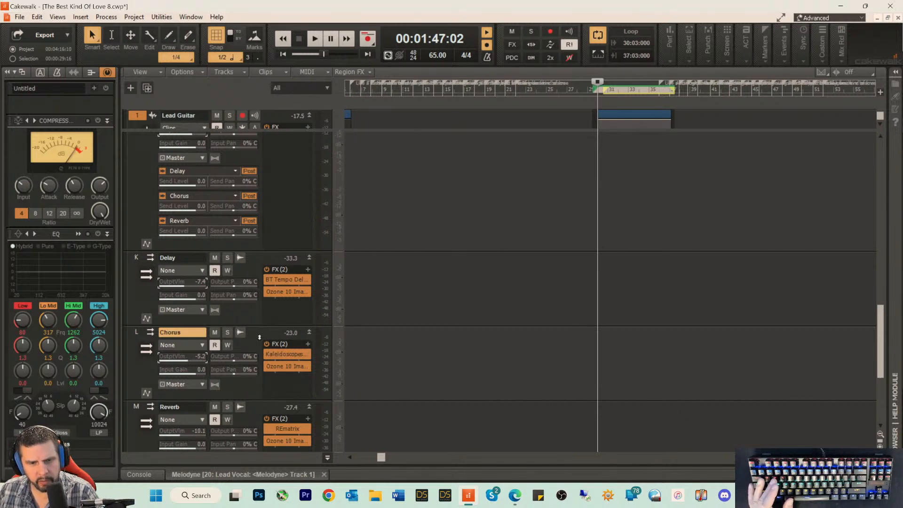
# Step: Solo the Chorus bus during playback and raise its output volume to about -1.8
pyautogui.scroll(-3, 259, 337)
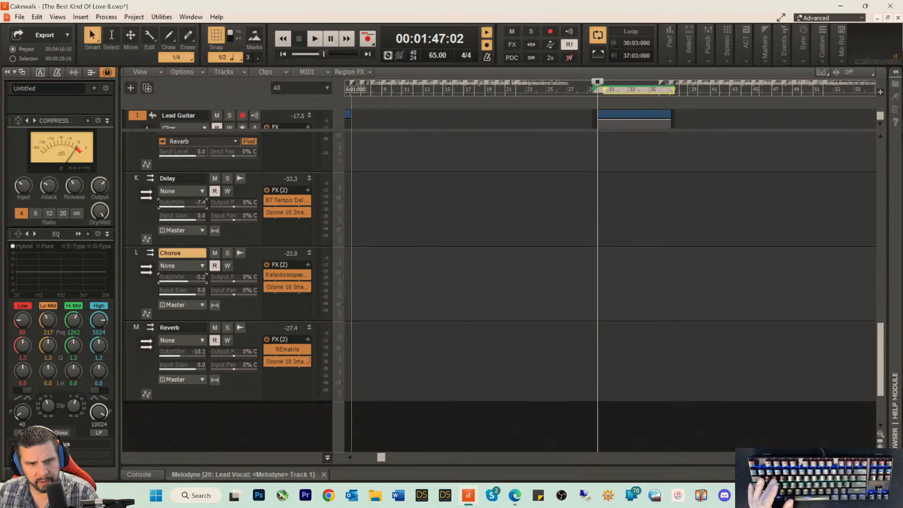
pyautogui.press('space')
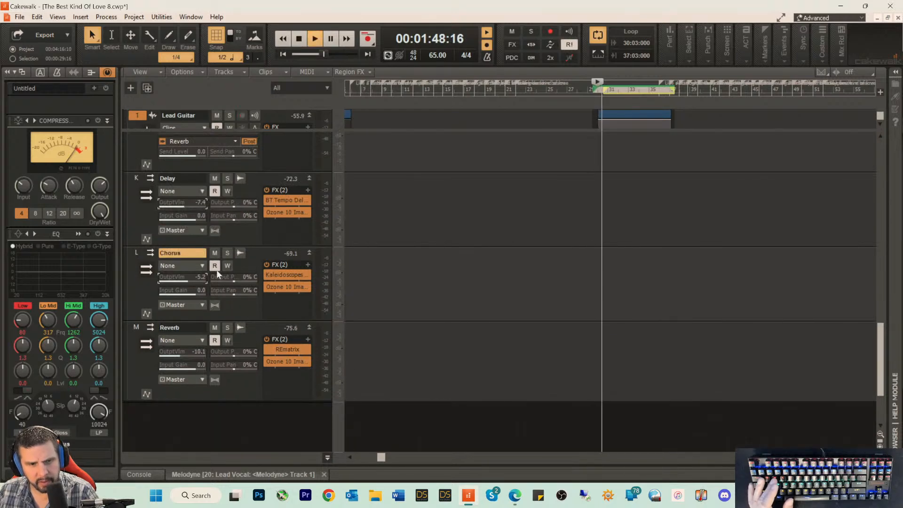
pyautogui.click(228, 253)
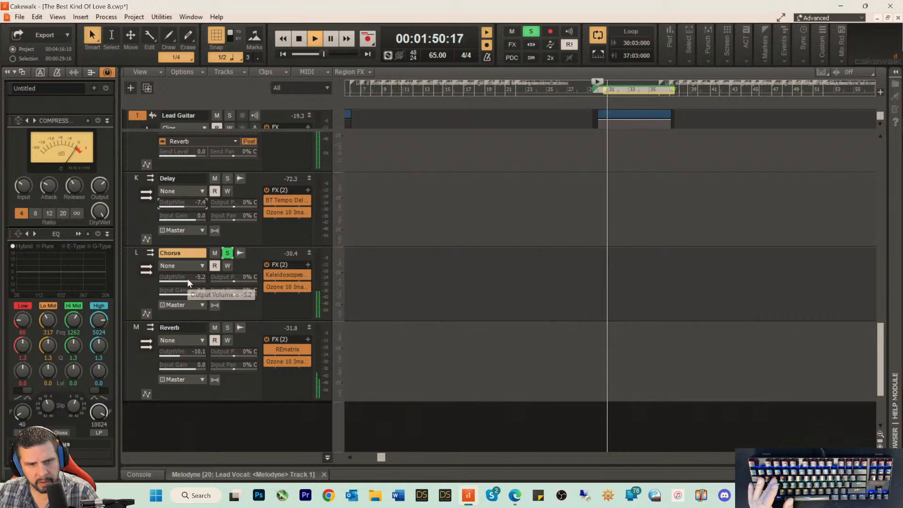
pyautogui.moveTo(186, 280); pyautogui.dragTo(192, 280)
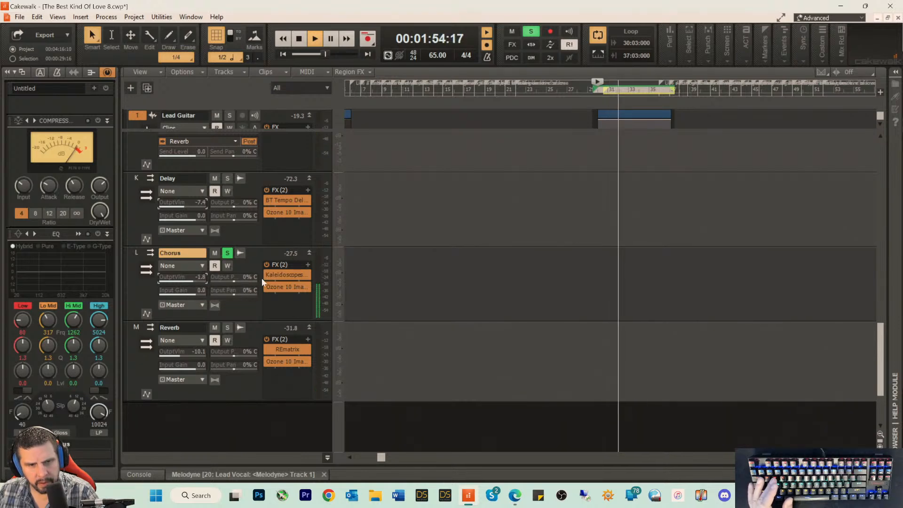
# Step: In the Chorus bus's Kaleidoscopes plug-in, lower the dry level and slightly raise the levels of both chorus effects
pyautogui.doubleClick(281, 272)
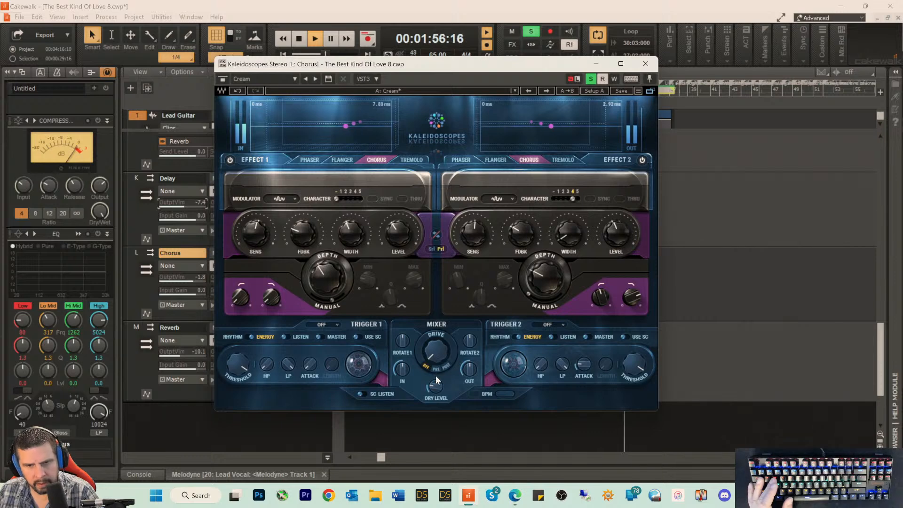
pyautogui.moveTo(435, 386); pyautogui.dragTo(437, 400)
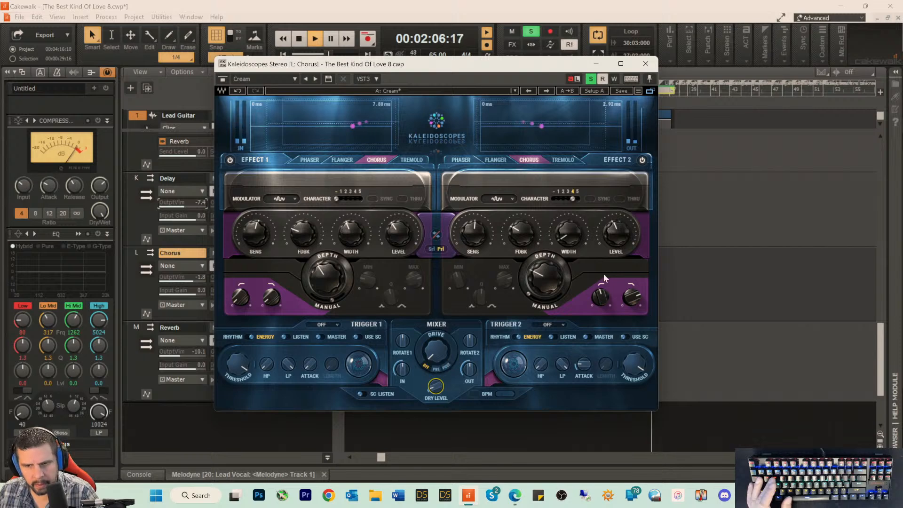
pyautogui.moveTo(617, 233); pyautogui.dragTo(616, 231)
pyautogui.moveTo(398, 233); pyautogui.dragTo(399, 228)
pyautogui.moveTo(613, 241); pyautogui.dragTo(611, 246)
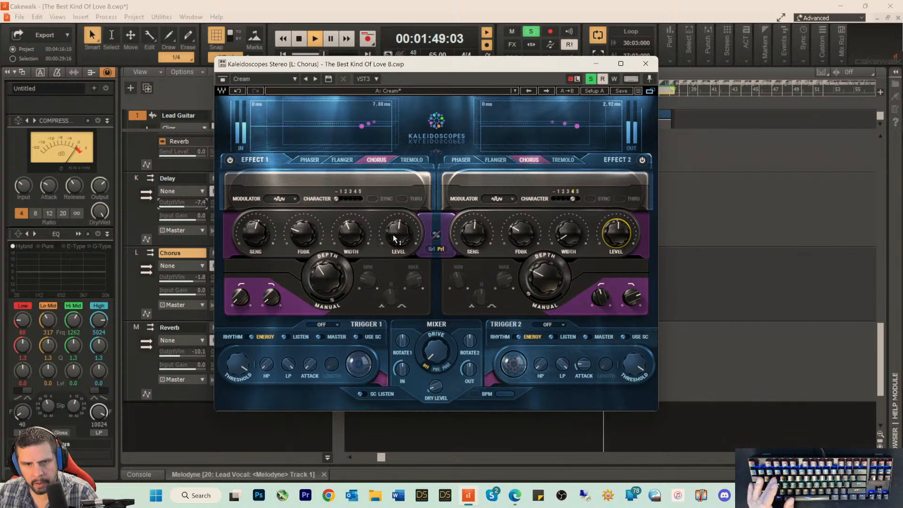
pyautogui.moveTo(393, 234); pyautogui.dragTo(393, 232)
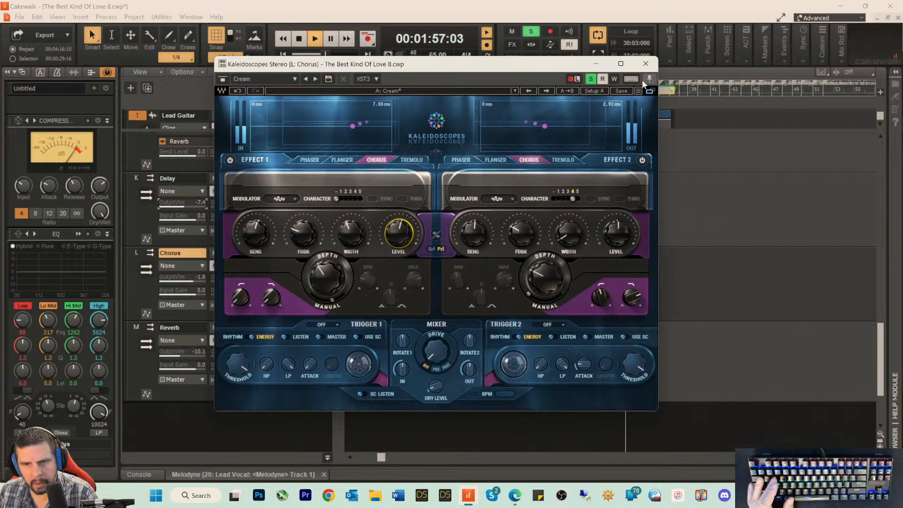
pyautogui.click(646, 64)
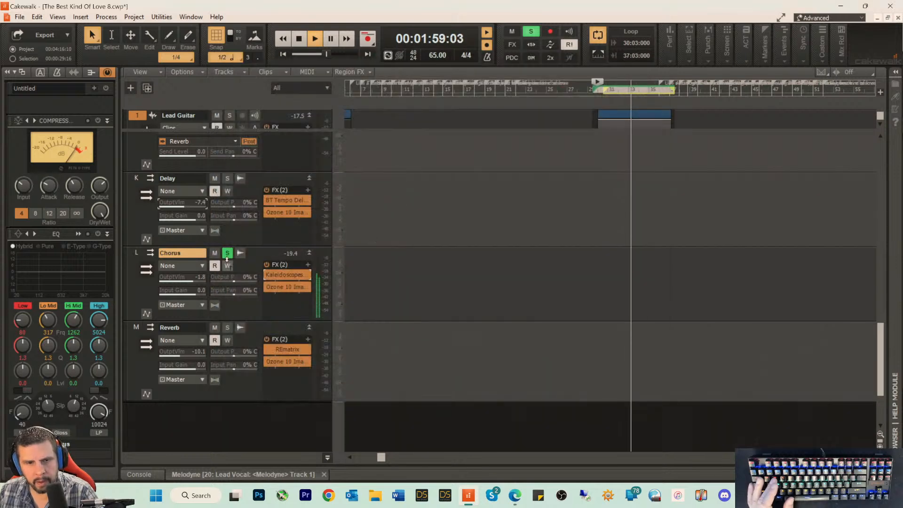
# Step: Unsolo the Chorus bus and set its output volume to about -9.1 against the full mix
pyautogui.click(227, 255)
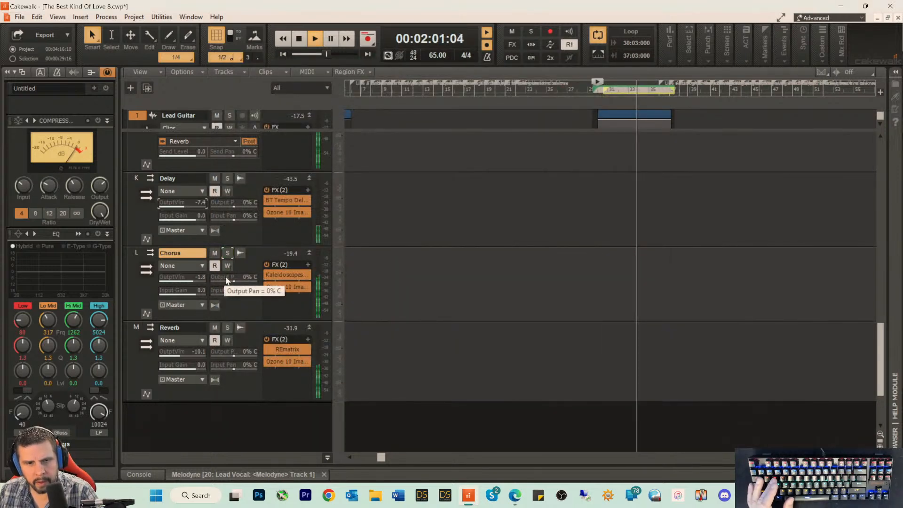
pyautogui.moveTo(201, 282); pyautogui.dragTo(192, 282)
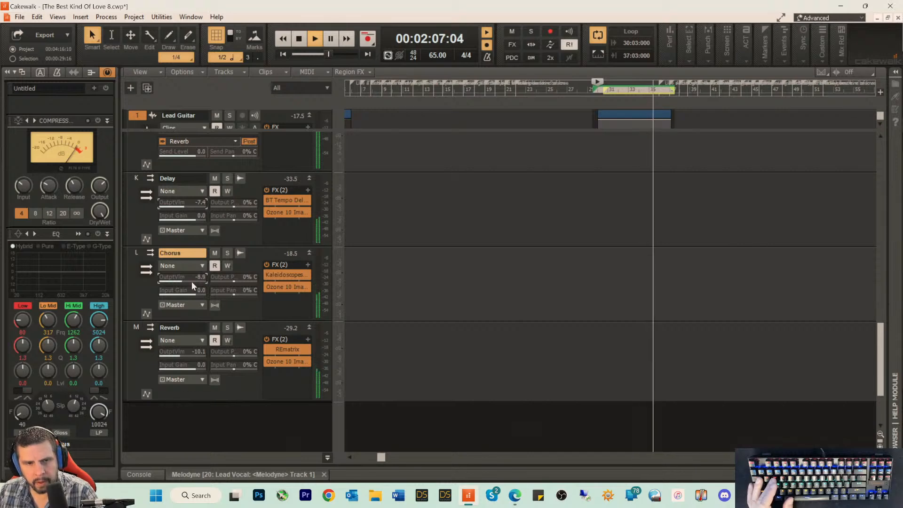
pyautogui.moveTo(191, 282); pyautogui.dragTo(190, 281)
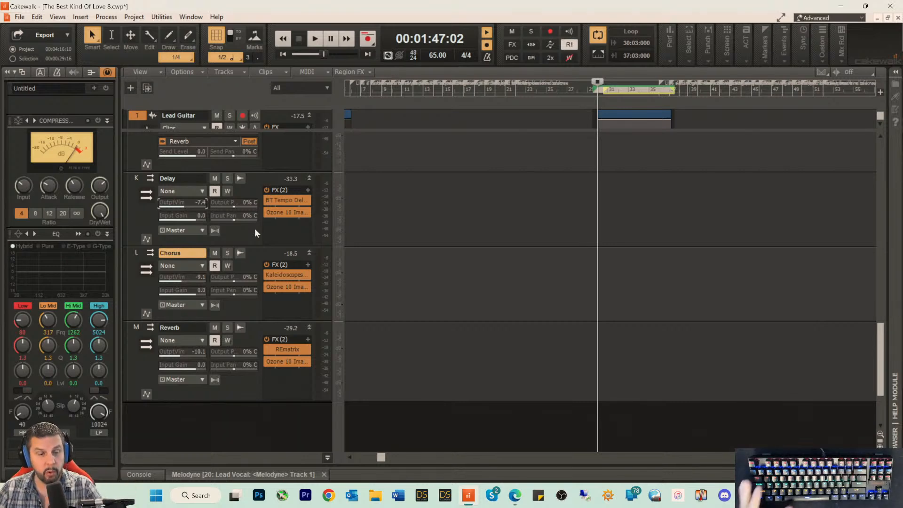
# Step: Play the loop and raise the Lead Guitar bus output volume to about -0.7
pyautogui.press('Up')
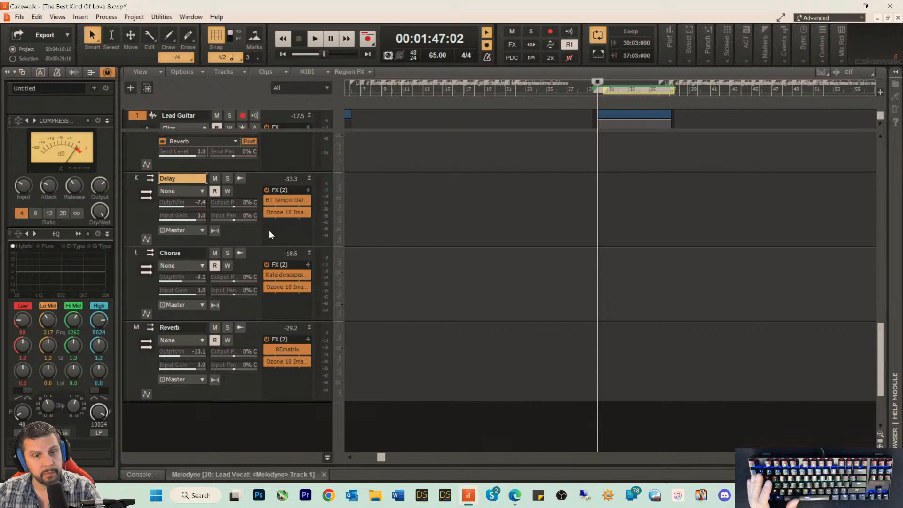
pyautogui.press('space')
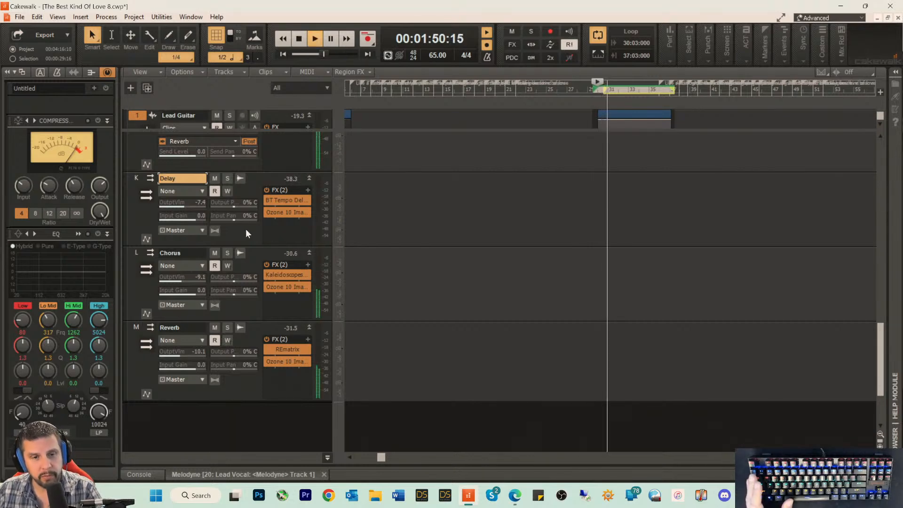
pyautogui.scroll(4, 231, 198)
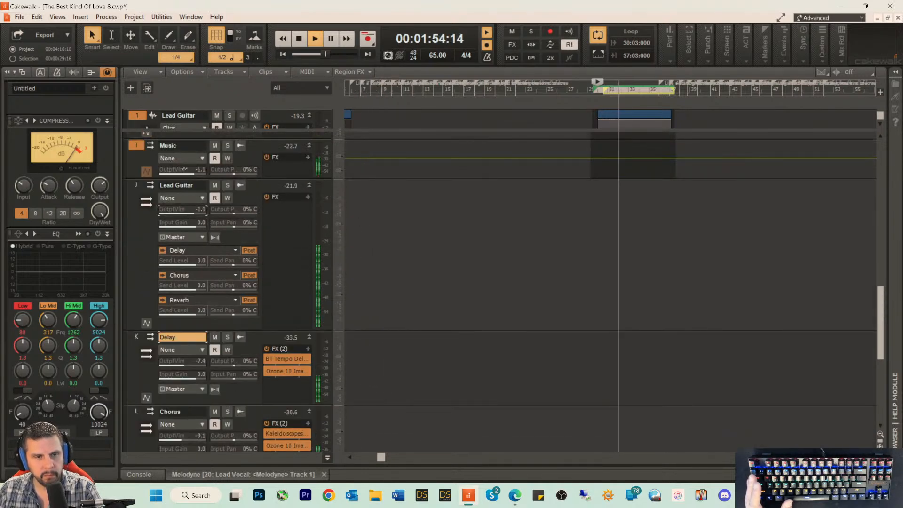
pyautogui.moveTo(188, 212)
pyautogui.mouseDown()
pyautogui.moveTo(202, 213)
pyautogui.moveTo(188, 214)
pyautogui.mouseUp()
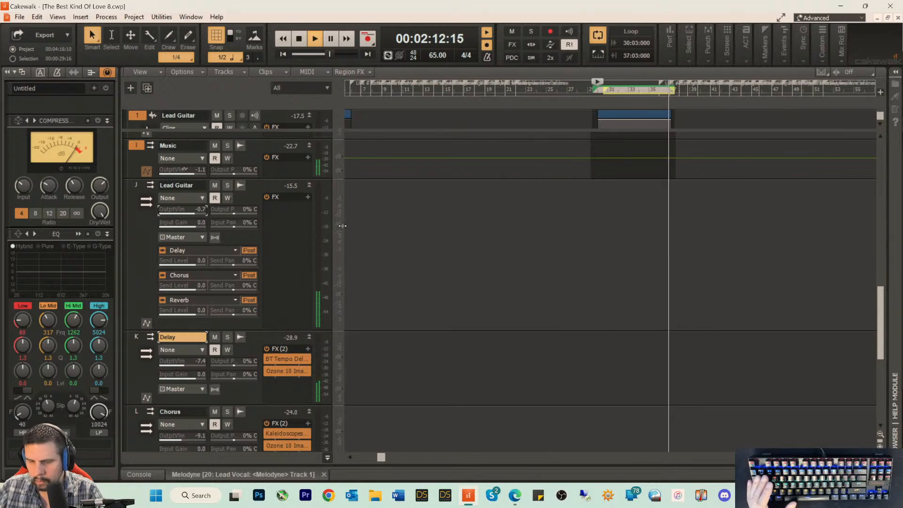
pyautogui.press('space')
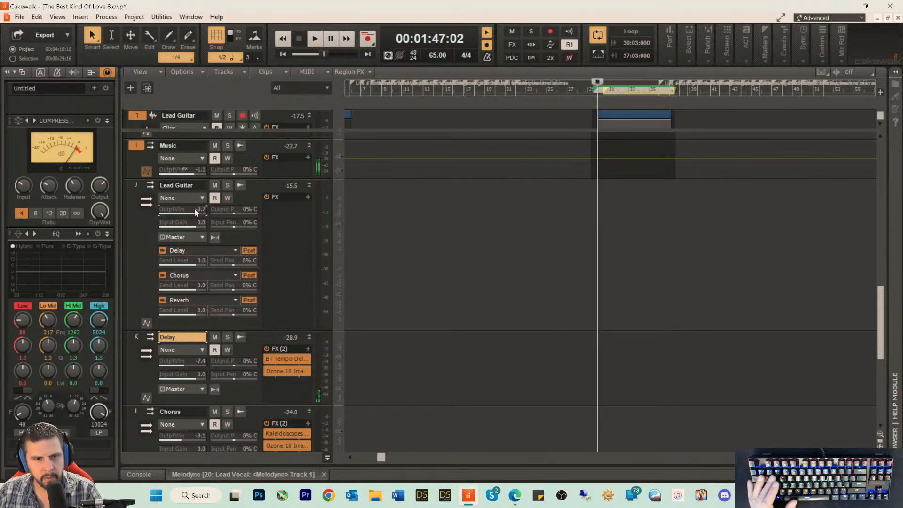
# Step: Lower the Lead Guitar bus output volume to about -9.3 during looped playback and save the project
pyautogui.press('space')
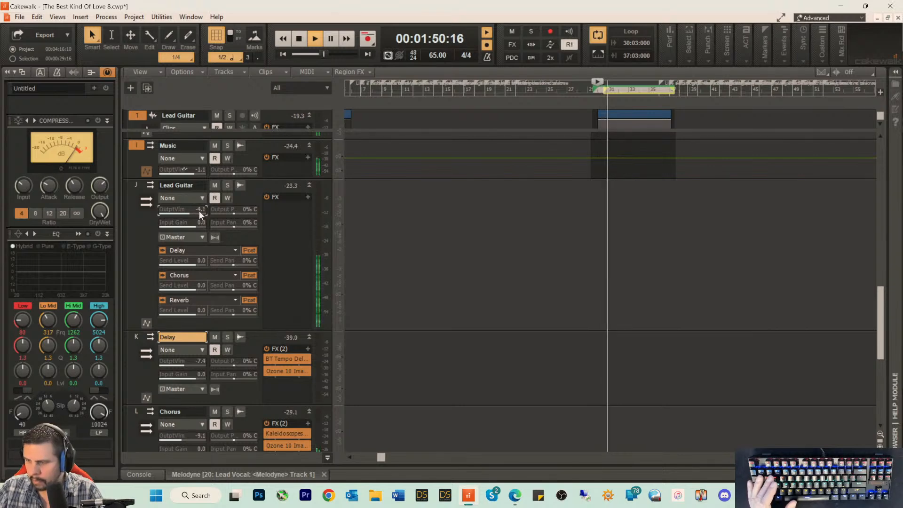
pyautogui.moveTo(193, 211)
pyautogui.mouseDown()
pyautogui.moveTo(180, 210)
pyautogui.moveTo(188, 210)
pyautogui.mouseUp()
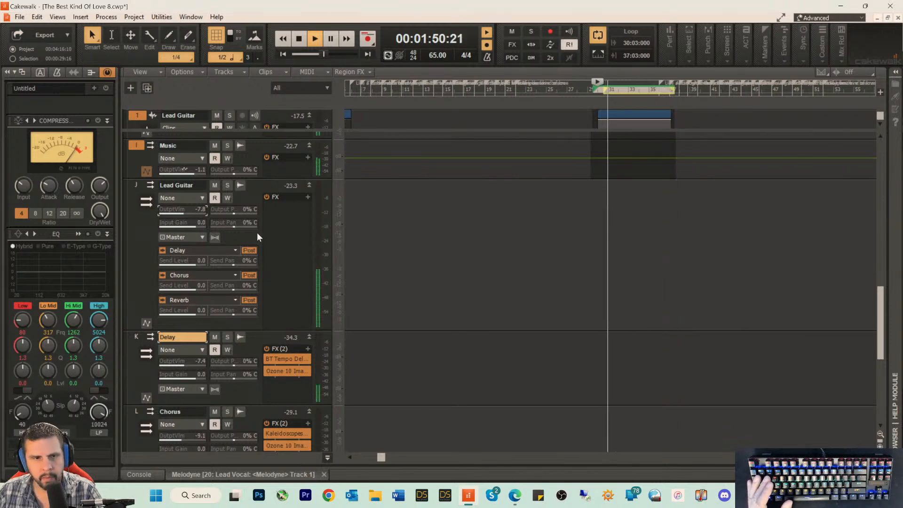
pyautogui.moveTo(185, 211); pyautogui.dragTo(181, 212)
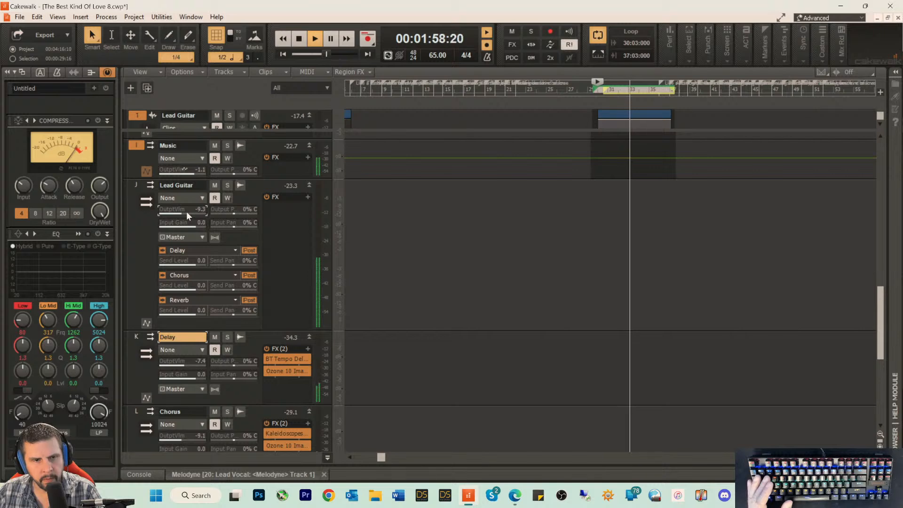
pyautogui.hotkey('ctrl', 's')
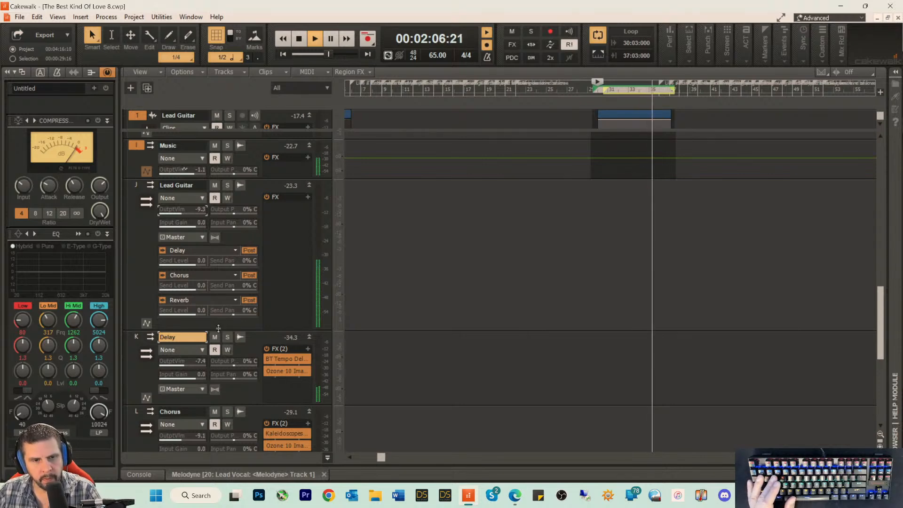
# Step: Enlarge the Lead Guitar bus strip and insert a send to the Music bus's Built In Channel Fx (Input 2)
pyautogui.moveTo(218, 330); pyautogui.dragTo(218, 361)
pyautogui.press('space')
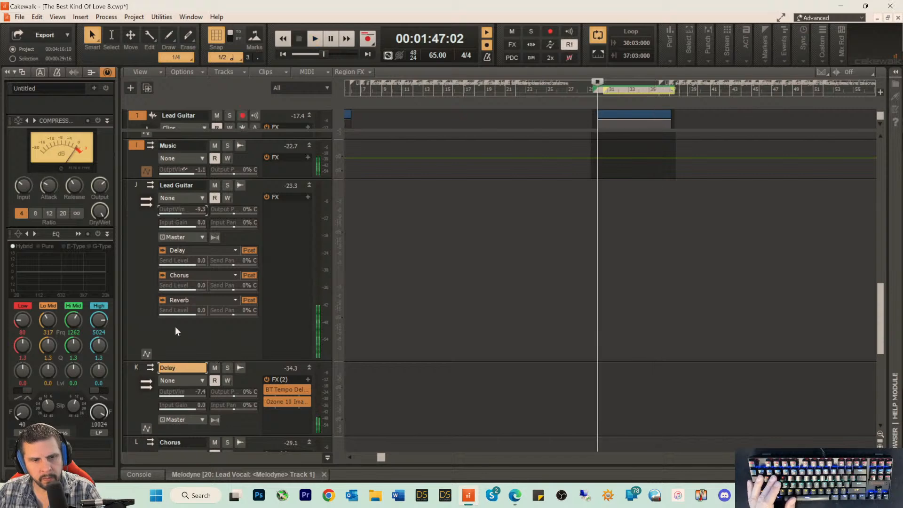
pyautogui.rightClick(175, 327)
pyautogui.moveTo(223, 165)
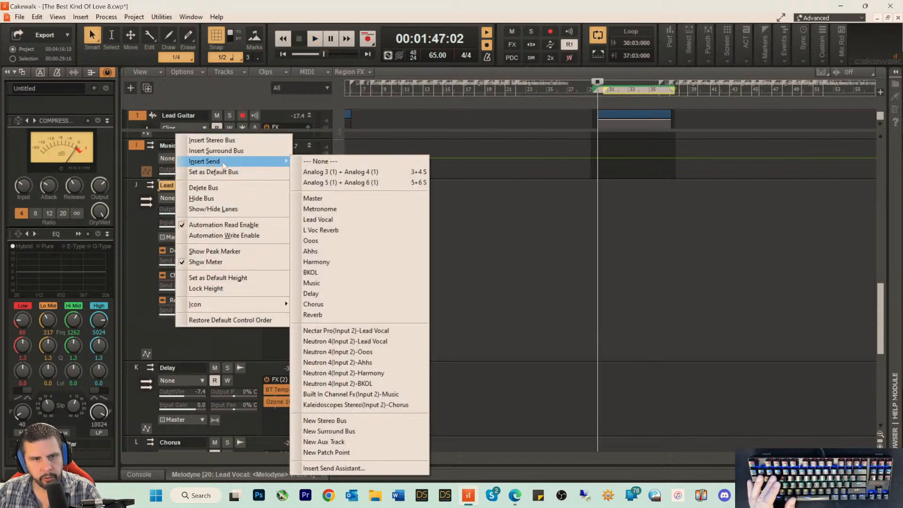
pyautogui.click(343, 397)
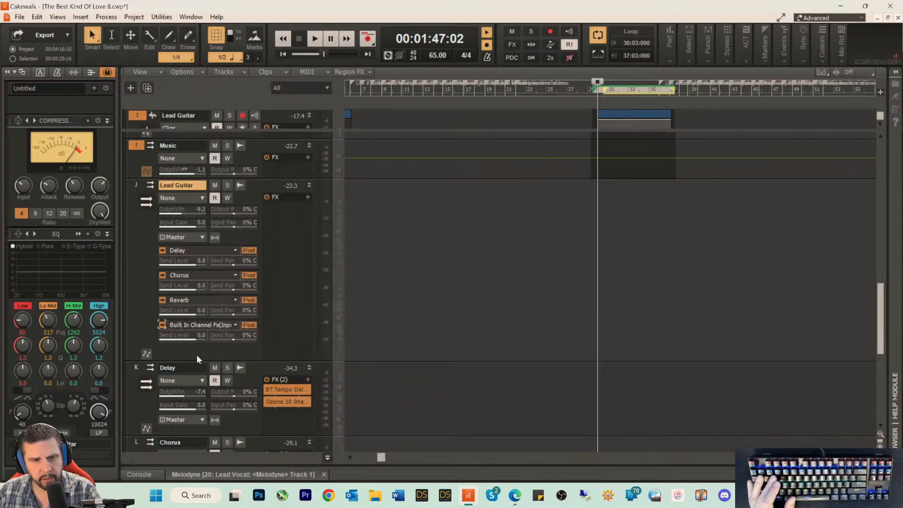
# Step: Raise the Lead Guitar bus output volume to about -8.8 during looped playback and check the Music bus's compressor
pyautogui.press('space')
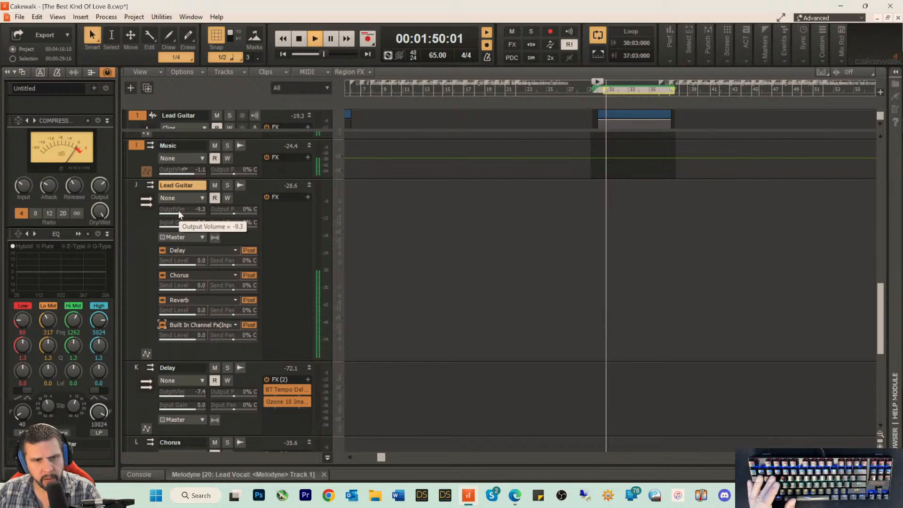
pyautogui.moveTo(179, 210); pyautogui.dragTo(178, 210)
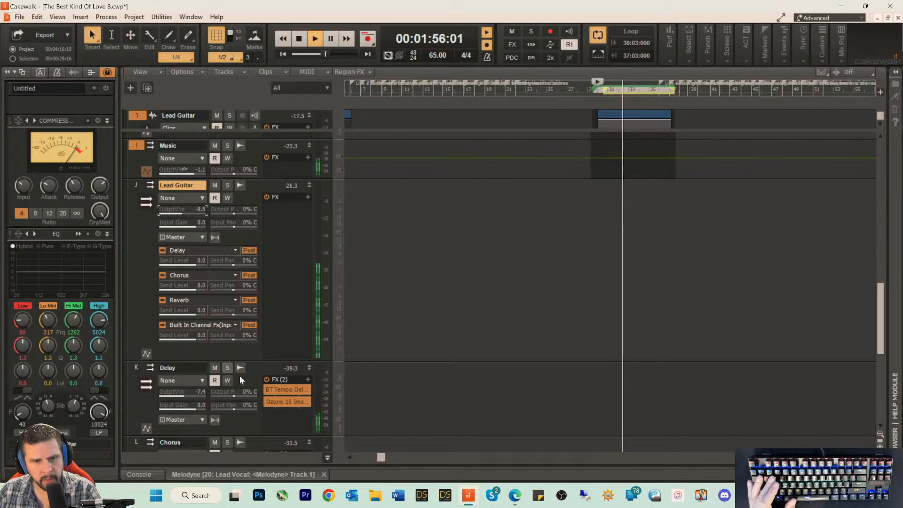
pyautogui.scroll(-3, 414, 346)
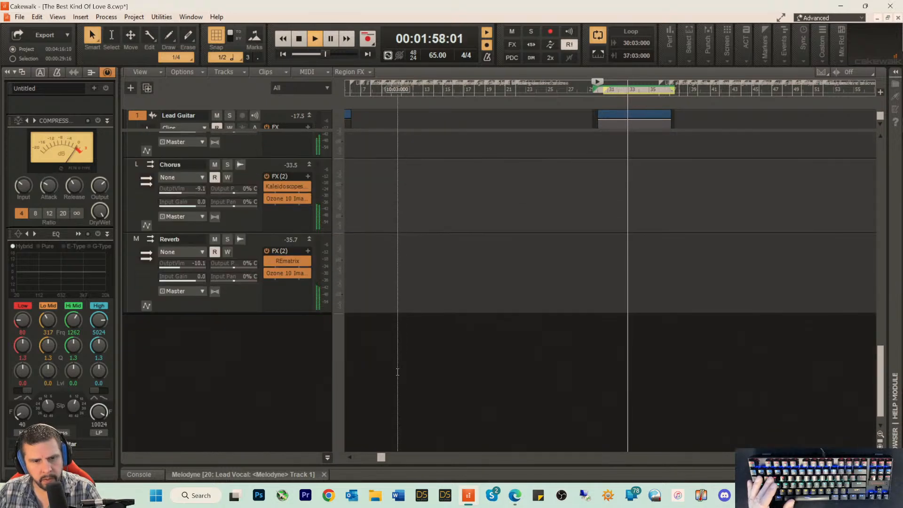
pyautogui.scroll(4, 272, 329)
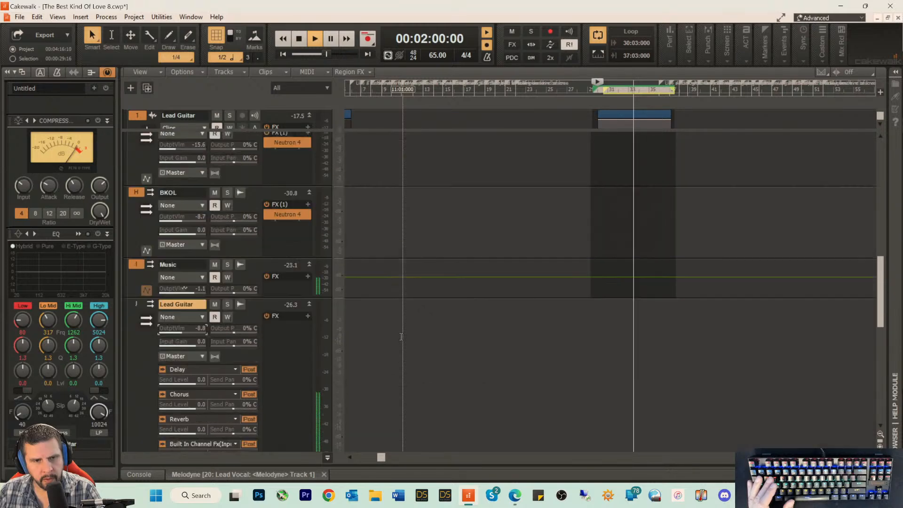
pyautogui.click(134, 318)
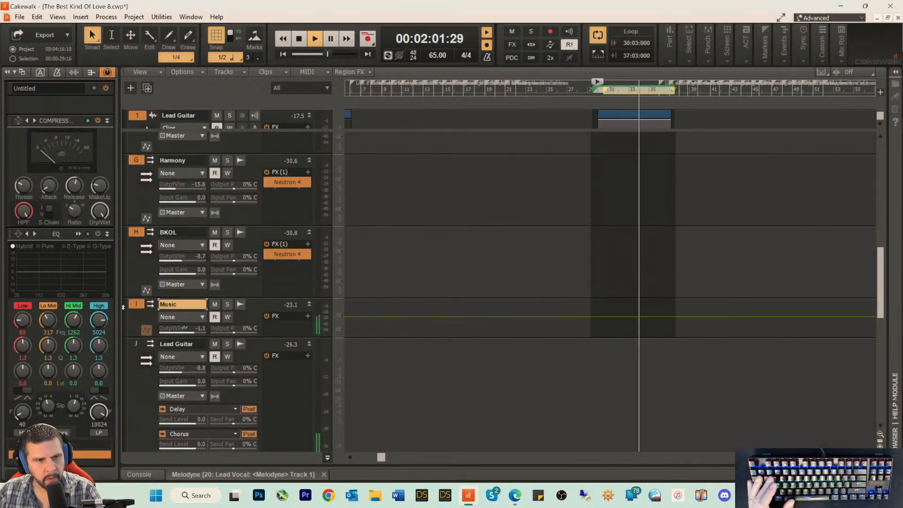
pyautogui.moveTo(44, 190)
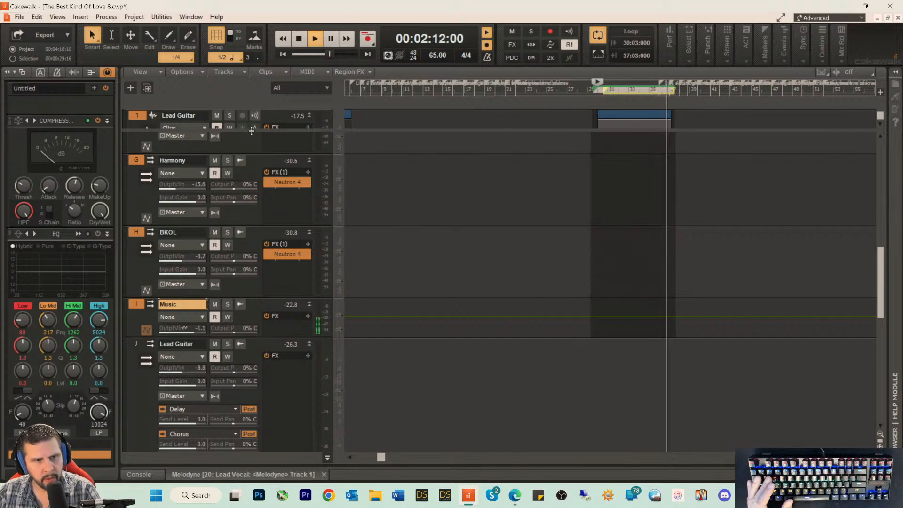
pyautogui.press('space')
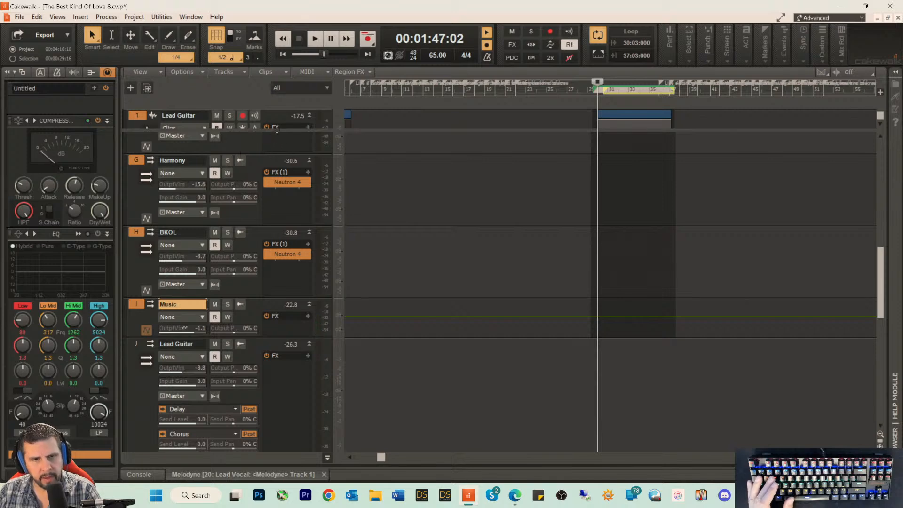
# Step: Lower the Lead Guitar bus input gain to about -15.2 and its output volume to about -9.8 during looped playback
pyautogui.moveTo(276, 130)
pyautogui.mouseDown()
pyautogui.moveTo(272, 152)
pyautogui.moveTo(272, 136)
pyautogui.mouseUp()
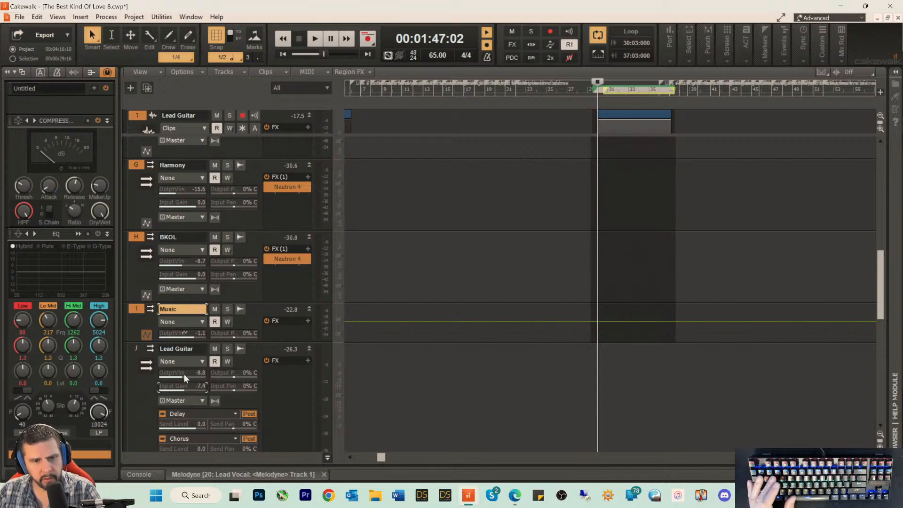
pyautogui.press('space')
pyautogui.moveTo(184, 373)
pyautogui.mouseDown()
pyautogui.moveTo(198, 373)
pyautogui.moveTo(172, 386)
pyautogui.moveTo(201, 375)
pyautogui.moveTo(181, 375)
pyautogui.mouseUp()
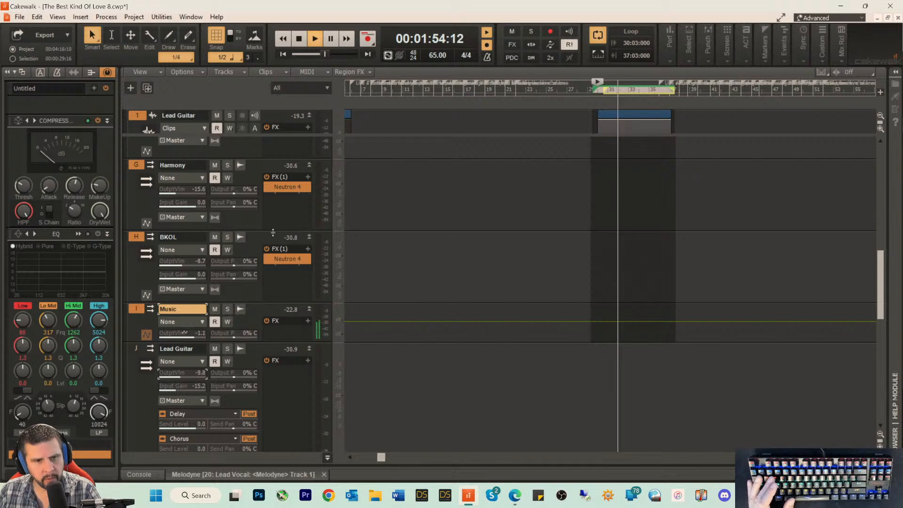
# Step: Enlarge the track area, stop playback and open the Lead Guitar clip in the loop region for editing in Melodyne
pyautogui.scroll(6, 397, 227)
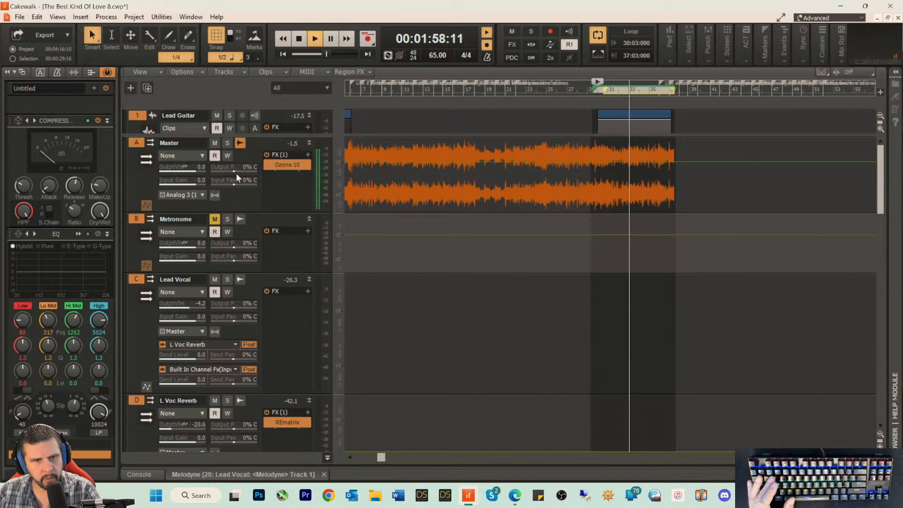
pyautogui.moveTo(262, 136); pyautogui.dragTo(262, 238)
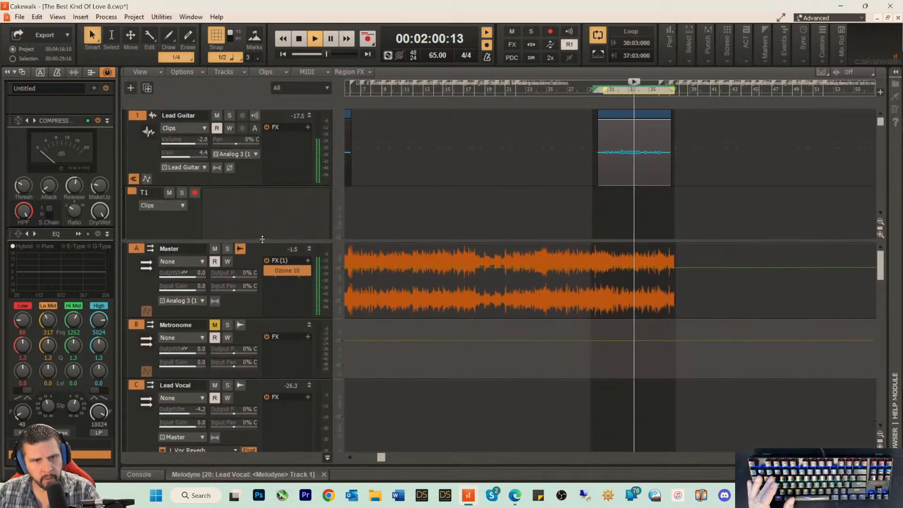
pyautogui.press('space')
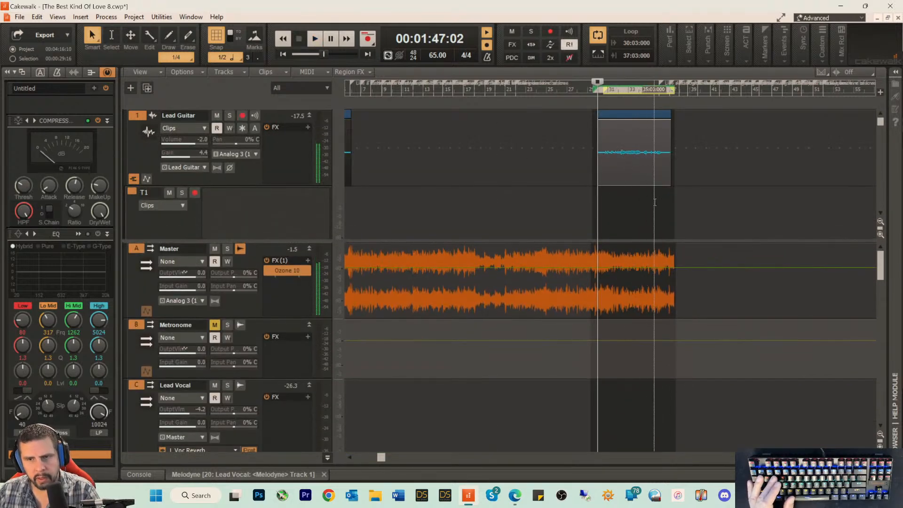
pyautogui.scroll(-2, 654, 202)
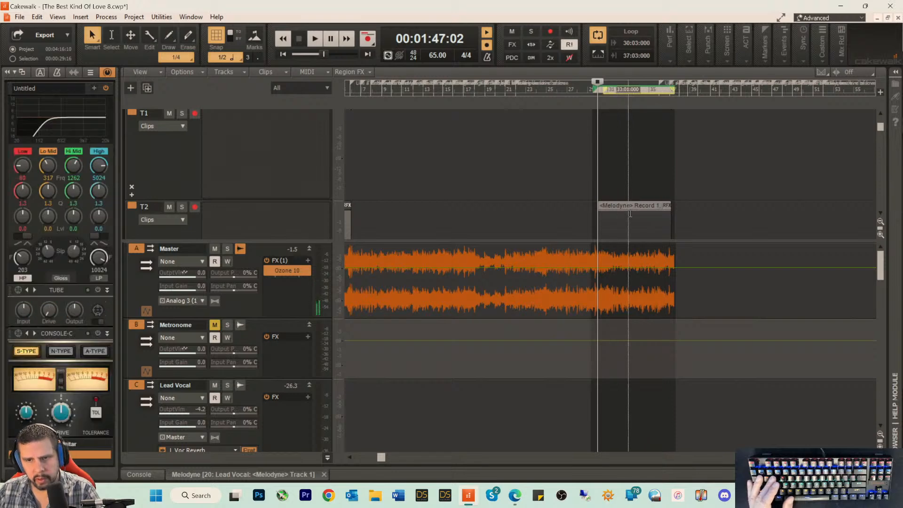
pyautogui.click(629, 214)
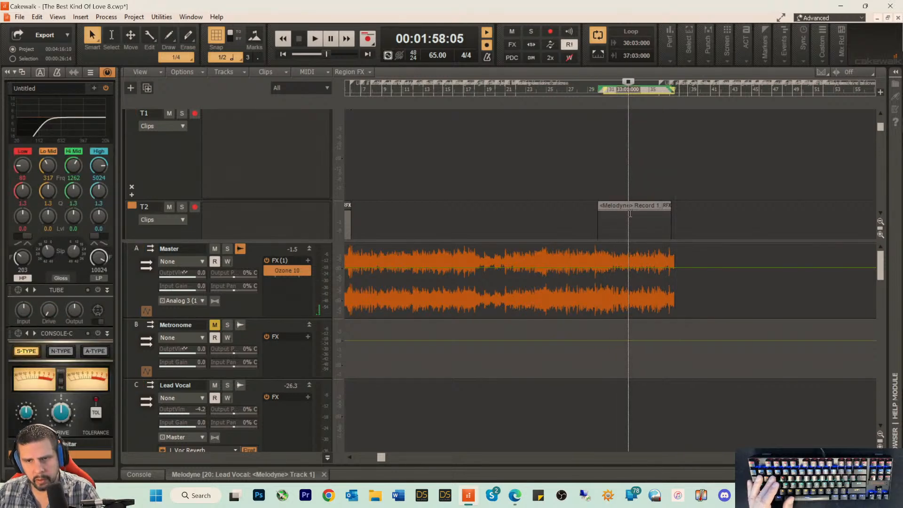
pyautogui.doubleClick(630, 214)
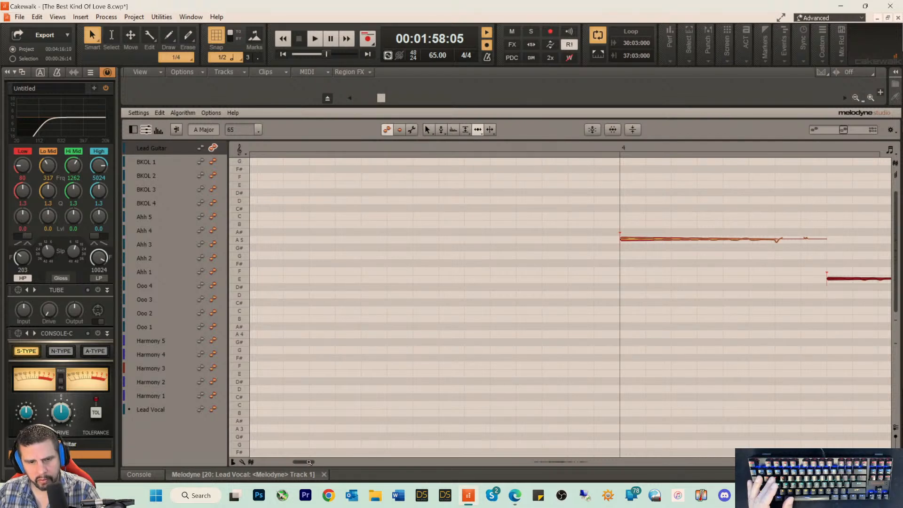
# Step: Show the opening Lead Guitar notes in Melodyne, place the playhead just before bar 4, choose the Pitch Tool and audition them
pyautogui.moveTo(312, 462); pyautogui.dragTo(354, 462)
pyautogui.click(277, 147)
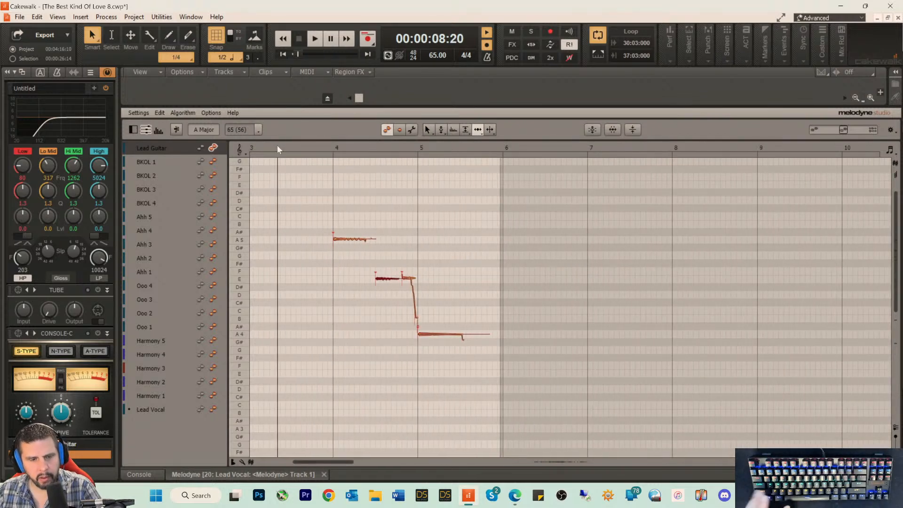
pyautogui.rightClick(351, 222)
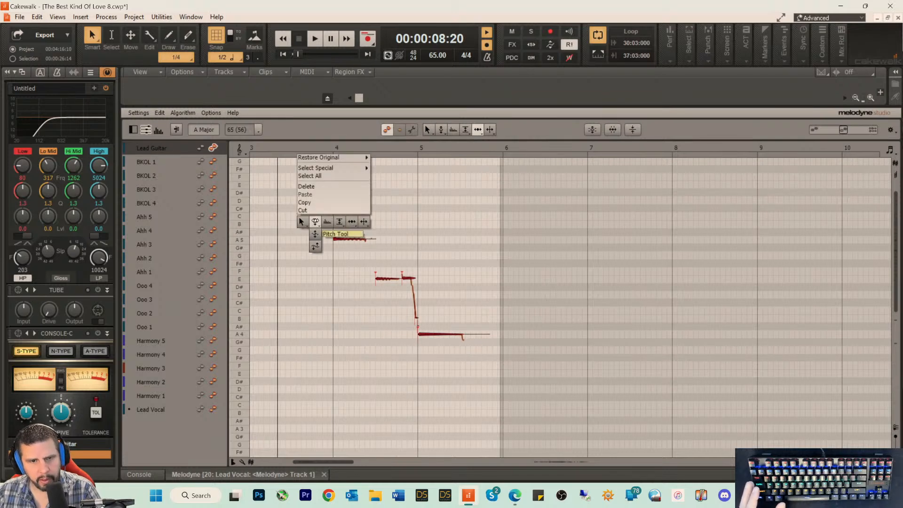
pyautogui.click(315, 222)
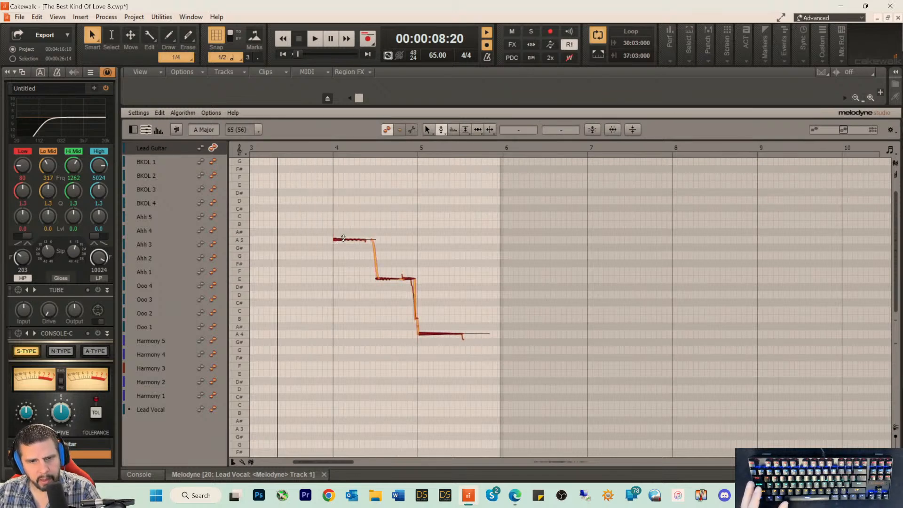
pyautogui.press('space')
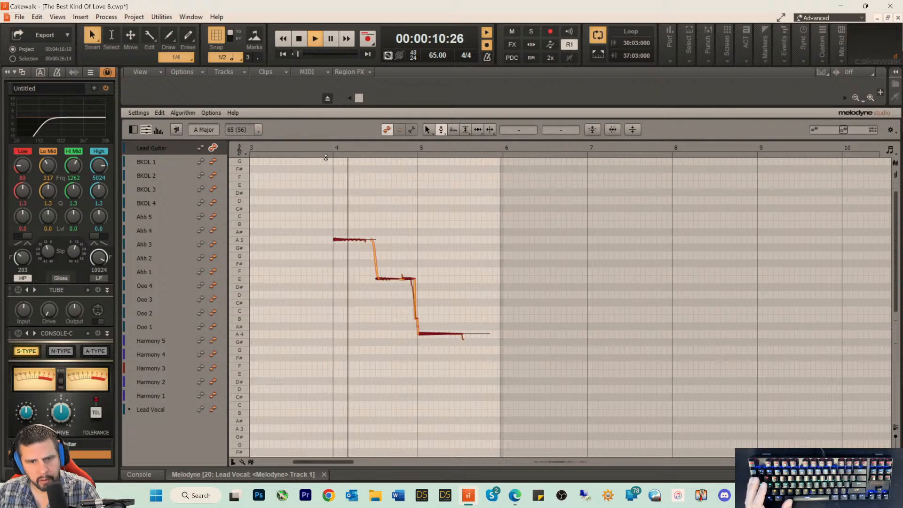
pyautogui.press('space')
# Step: Raise the amplitude of the Lead Guitar notes with Melodyne's Amplitude Tool and listen to the intro phrase in the mix
pyautogui.rightClick(344, 228)
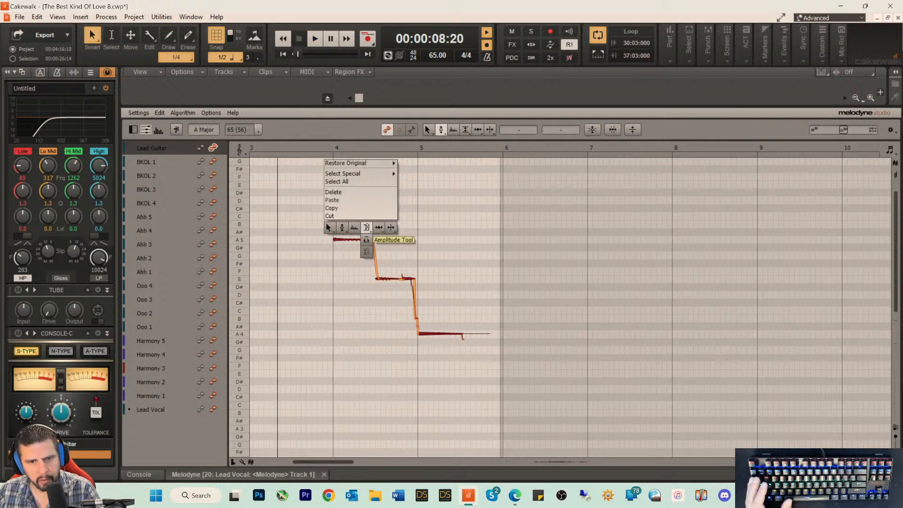
pyautogui.click(366, 228)
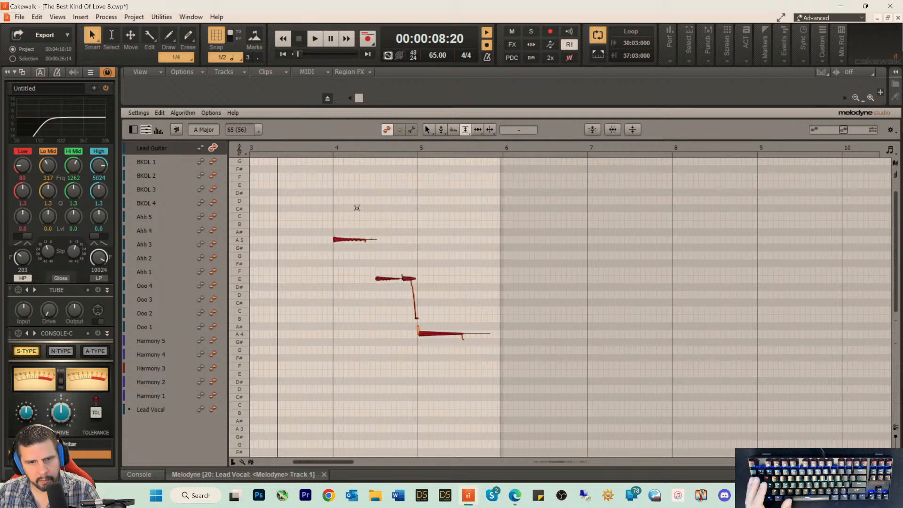
pyautogui.press('space')
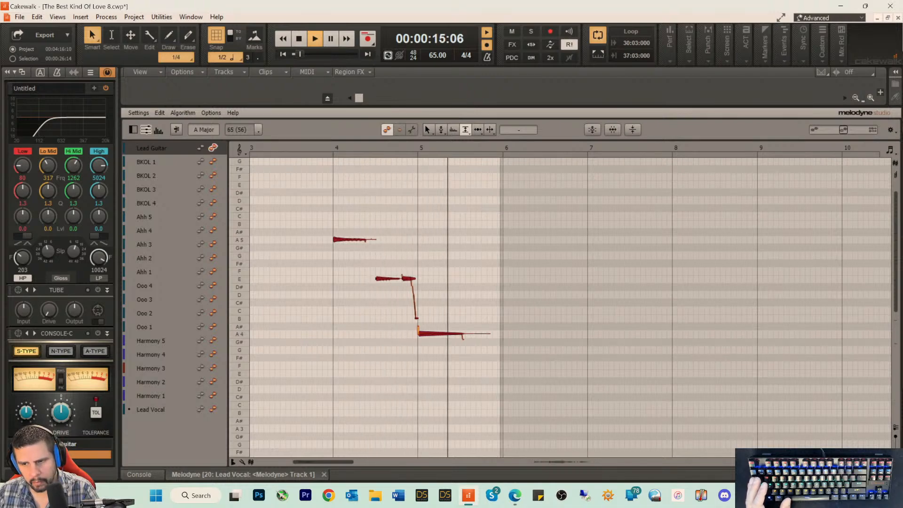
pyautogui.press('d')
pyautogui.press('space')
pyautogui.scroll(2, 280, 156)
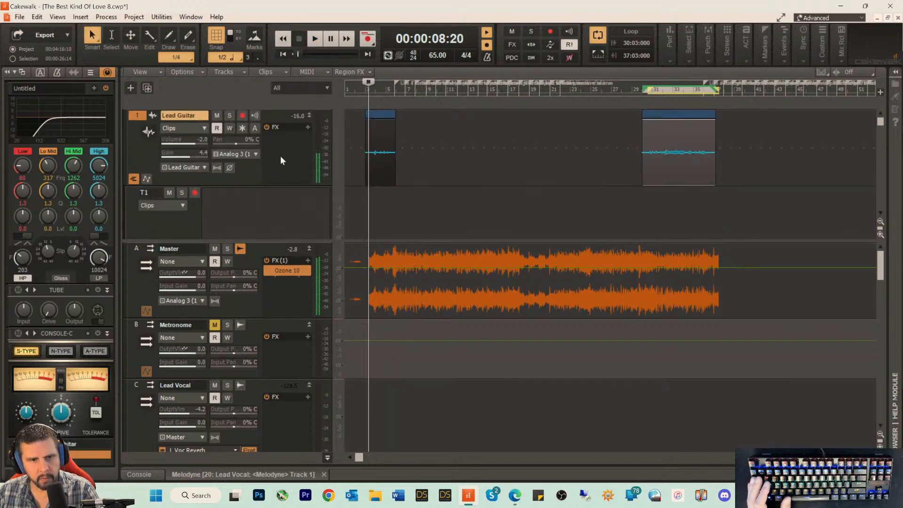
pyautogui.press('space')
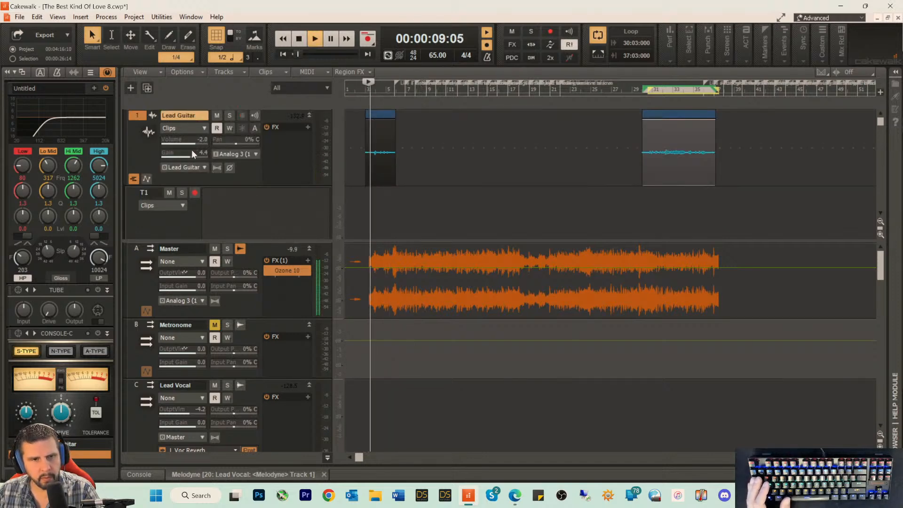
pyautogui.press('space')
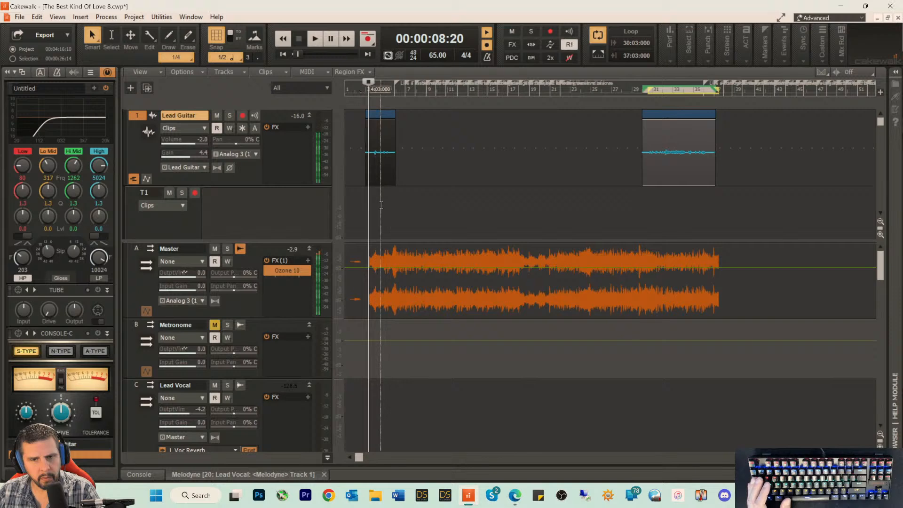
# Step: Return to Melodyne, place the playhead shortly before bar 31, switch off looping and play the final Lead Guitar section
pyautogui.click(265, 476)
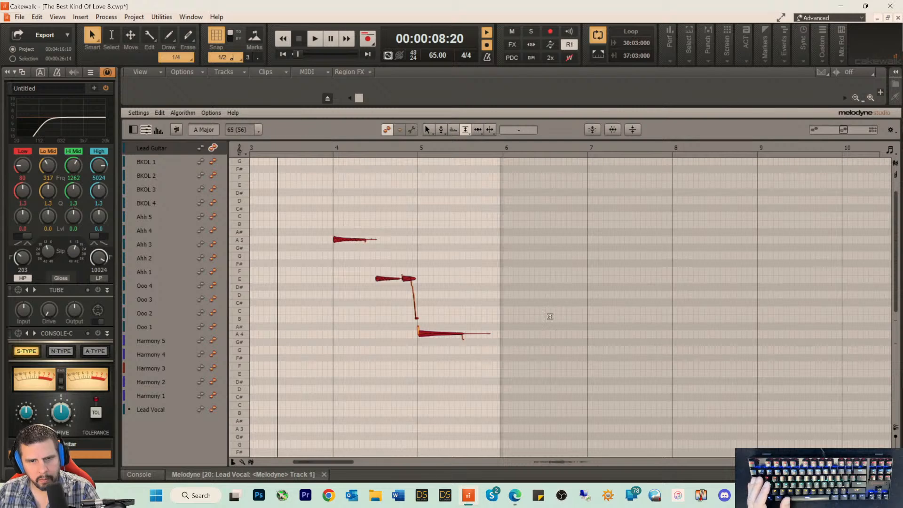
pyautogui.click(552, 461)
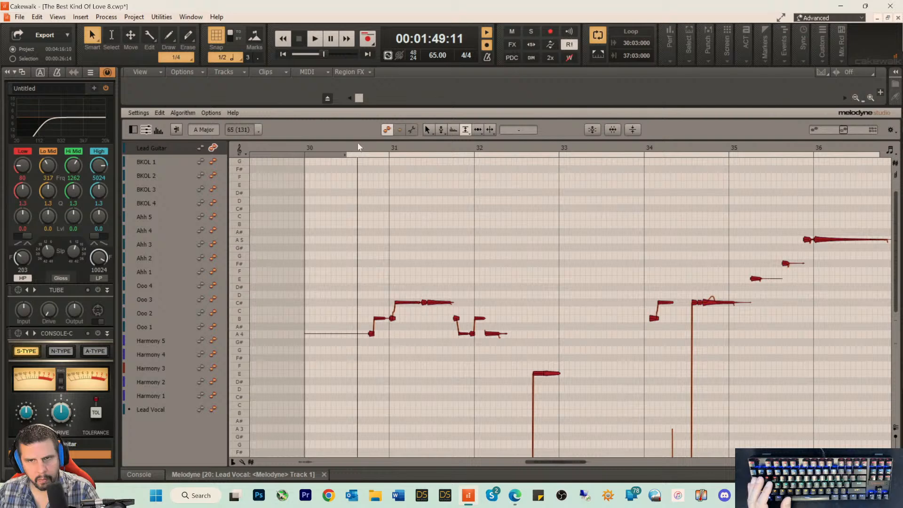
pyautogui.click(593, 41)
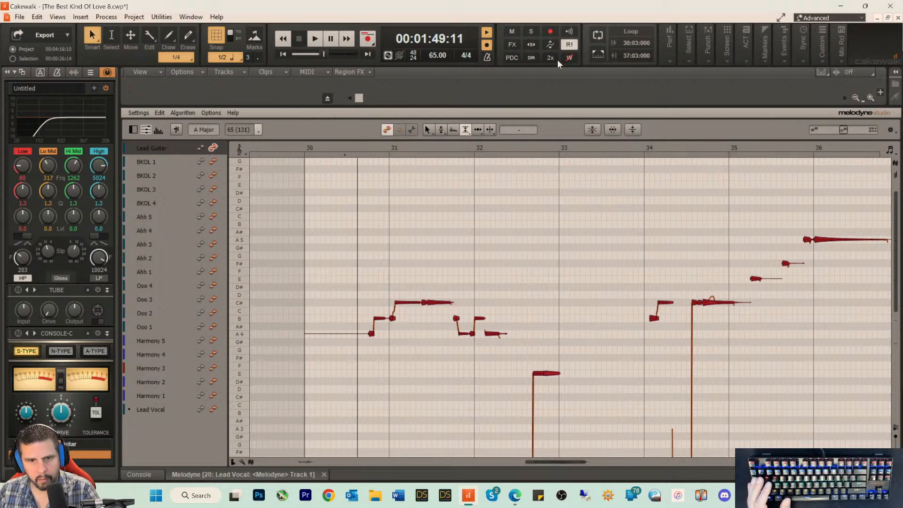
pyautogui.press('space')
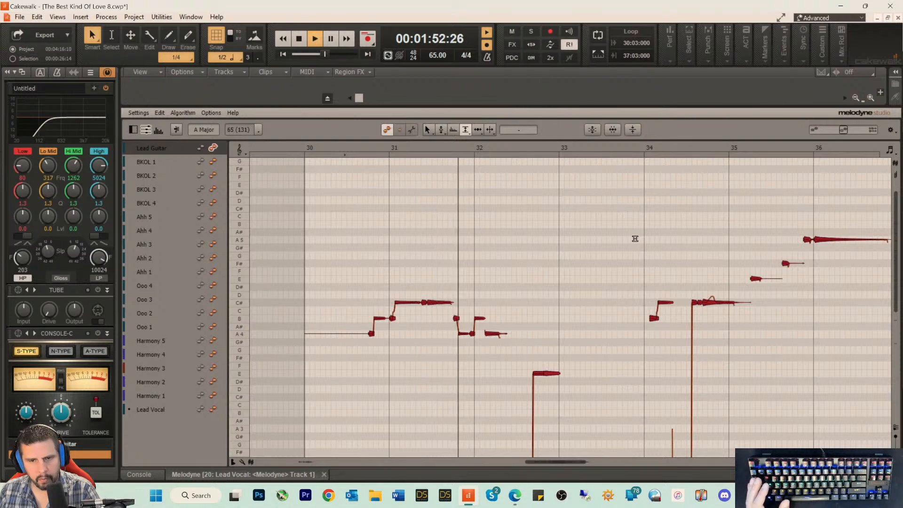
# Step: Hide Melodyne and balance the Lead Guitar bus during playback, with input gain at -9.7 and output volume at -4.6
pyautogui.press('d')
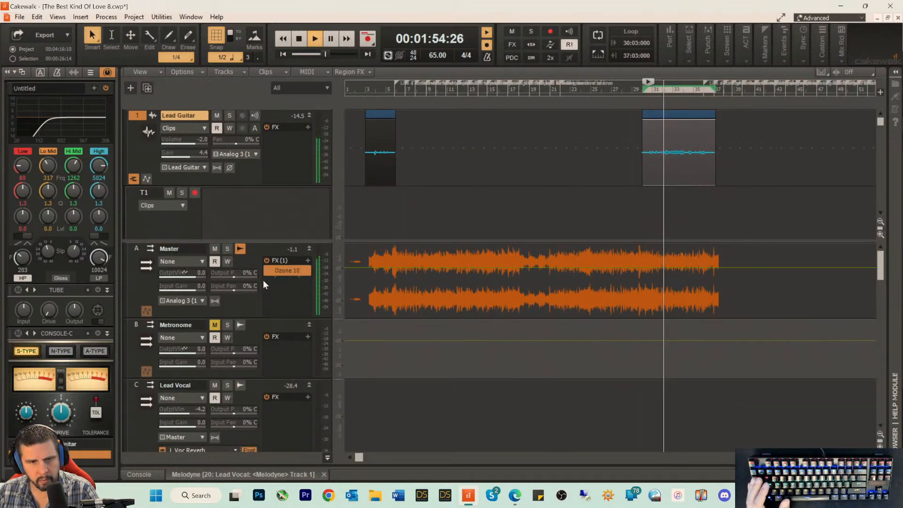
pyautogui.scroll(-2, 376, 349)
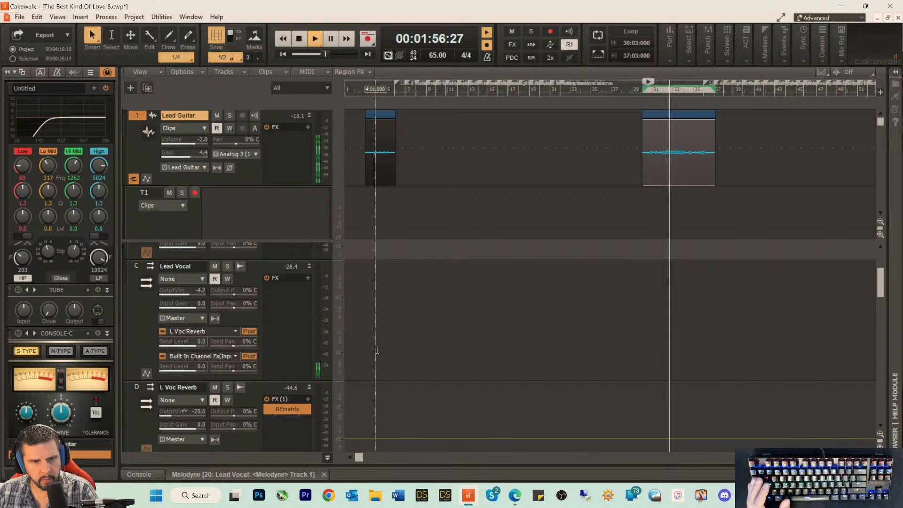
pyautogui.scroll(-6, 376, 350)
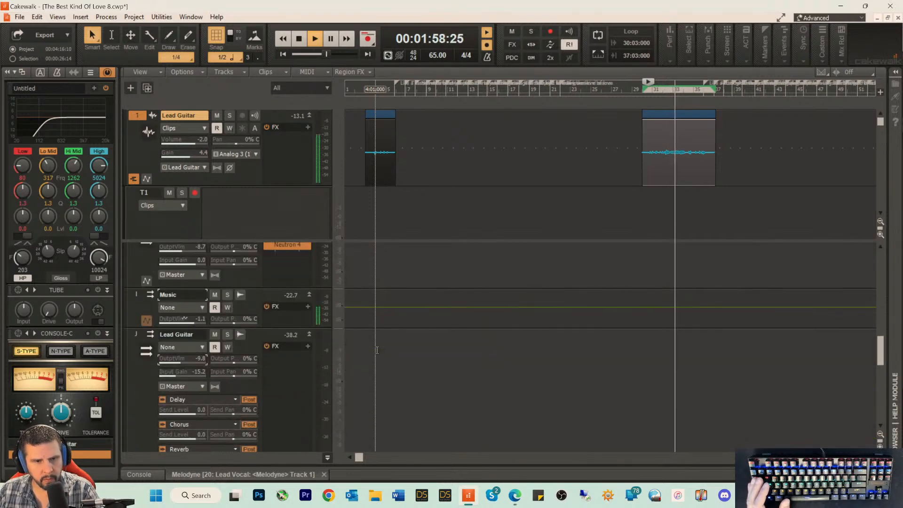
pyautogui.scroll(-2, 377, 350)
pyautogui.moveTo(177, 281)
pyautogui.mouseDown()
pyautogui.moveTo(186, 281)
pyautogui.moveTo(172, 294)
pyautogui.mouseUp()
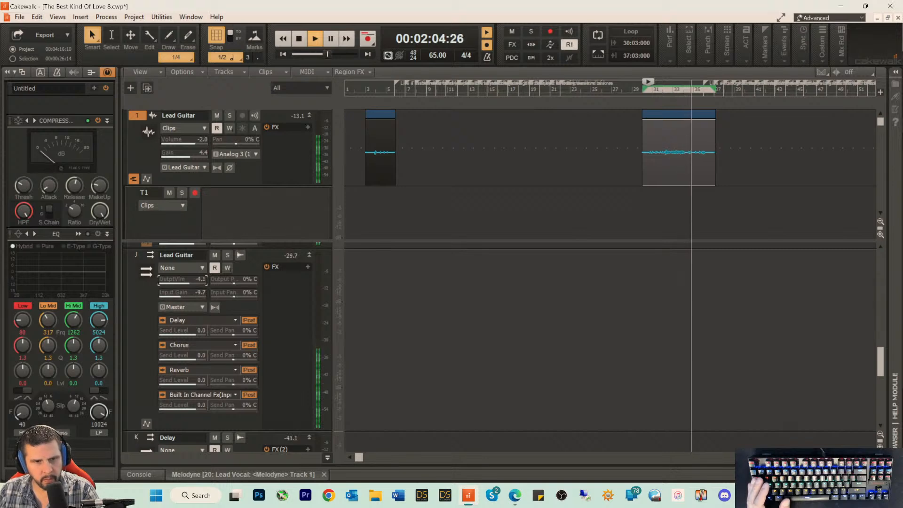
pyautogui.moveTo(187, 283); pyautogui.dragTo(185, 283)
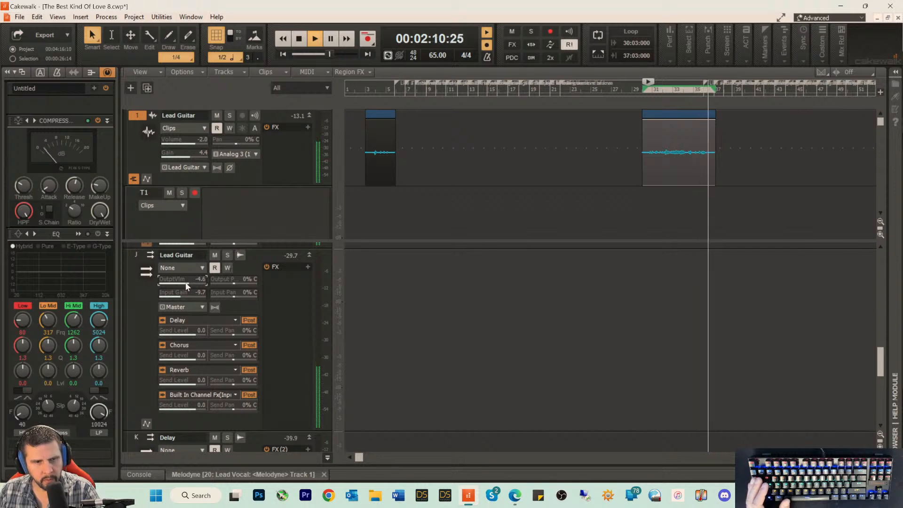
pyautogui.press('space')
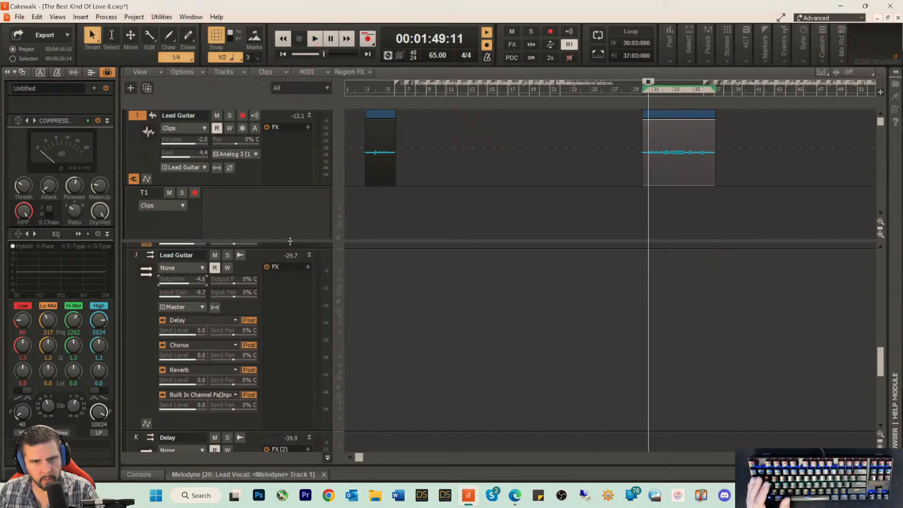
# Step: Enlarge the track area, set the Lead Guitar track's gain to 7.1 and volume to -0.7, and check the Music bus compressor during playback
pyautogui.moveTo(290, 241); pyautogui.dragTo(287, 365)
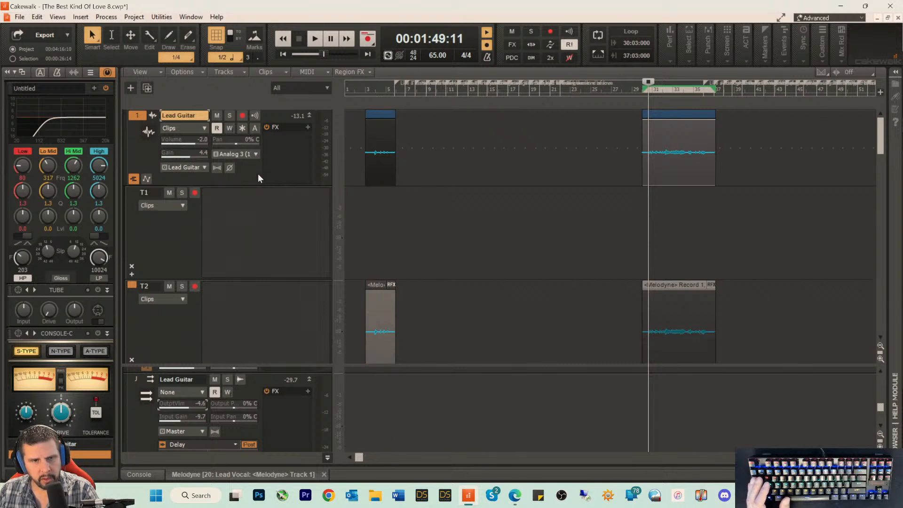
pyautogui.press('space')
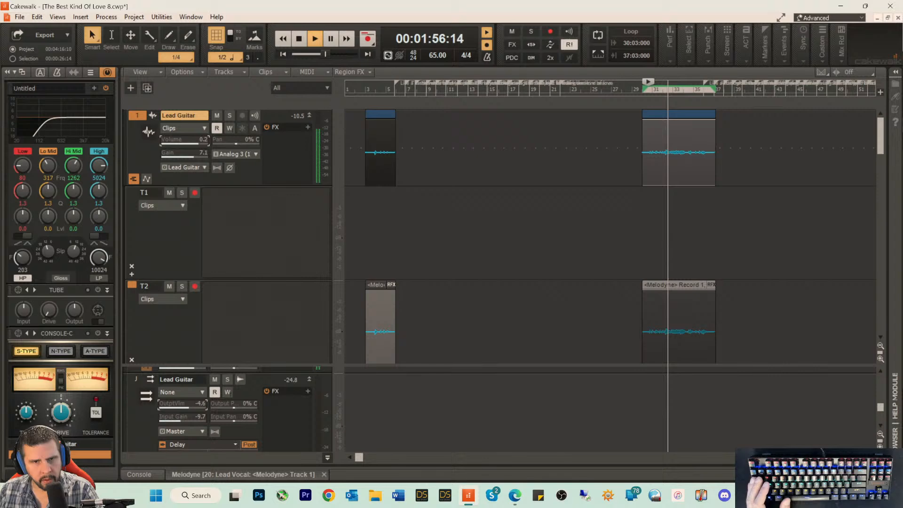
pyautogui.scroll(-3, 294, 423)
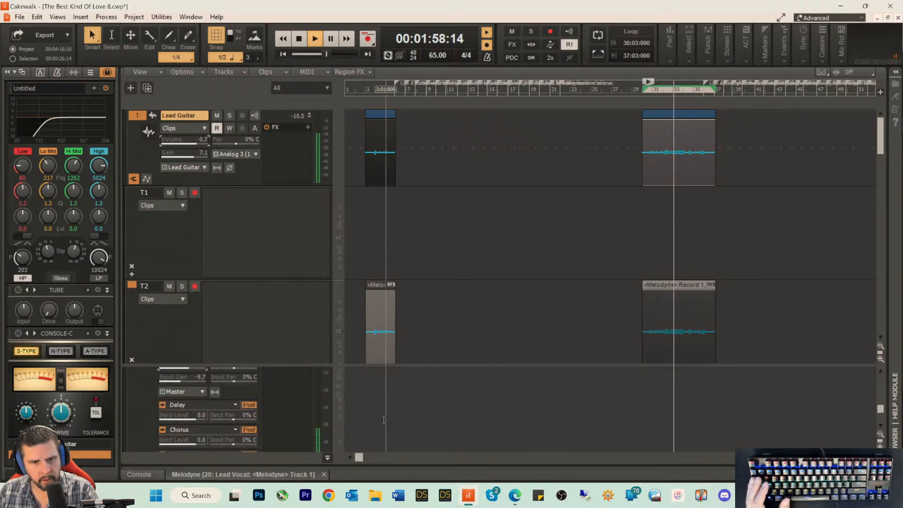
pyautogui.scroll(-2, 385, 422)
pyautogui.scroll(3, 385, 422)
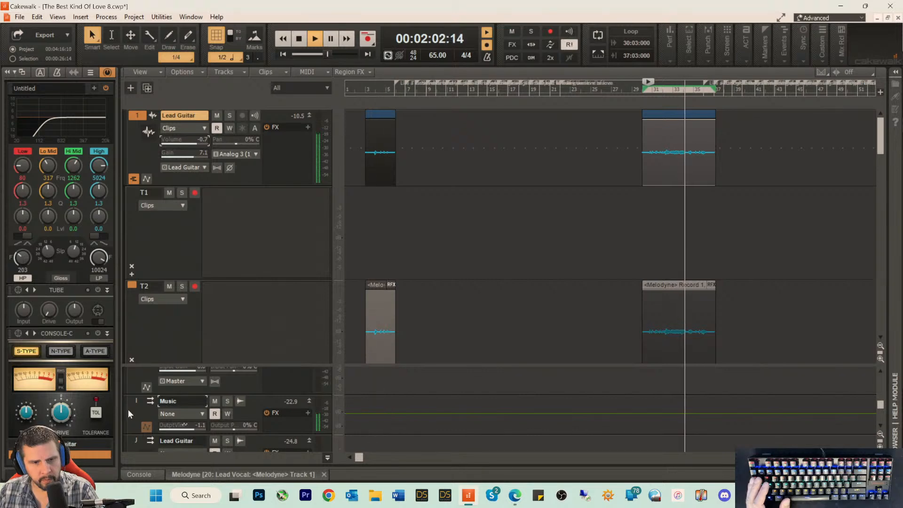
pyautogui.click(133, 412)
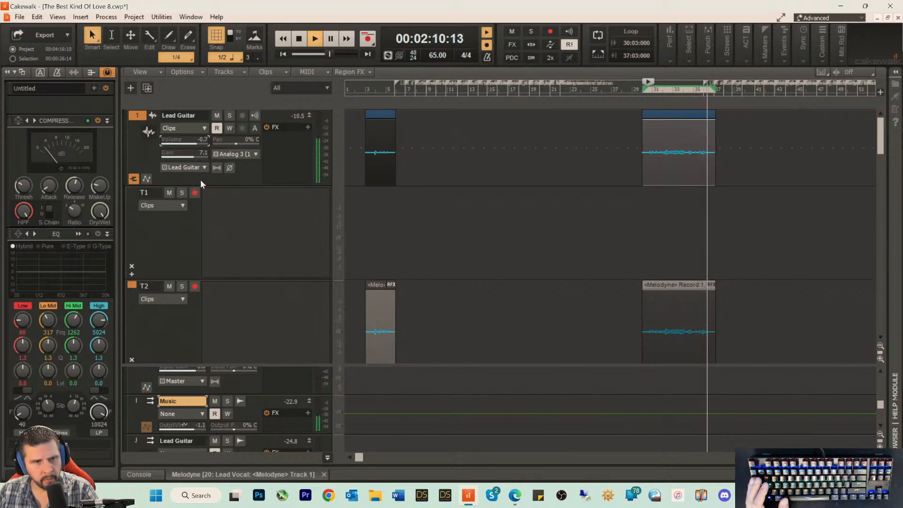
pyautogui.press('space')
pyautogui.click(133, 160)
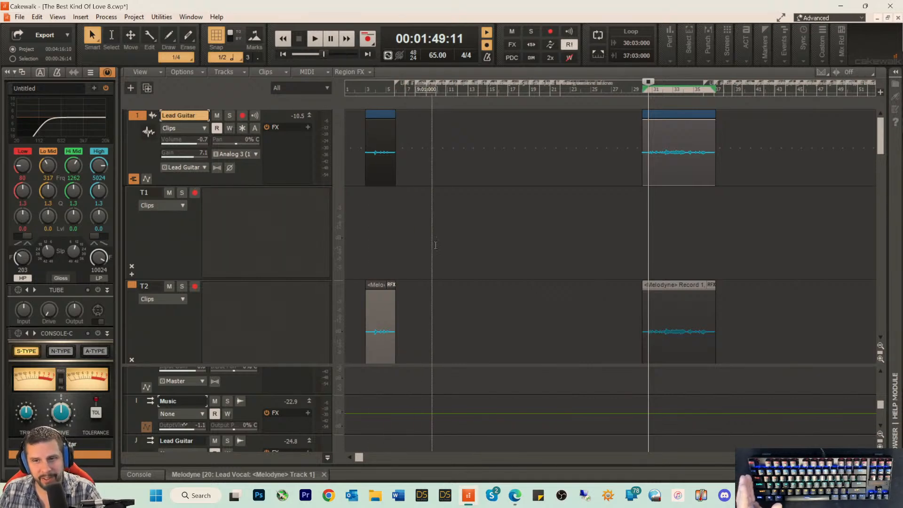
# Step: Delete the empty take lane T1 from the Lead Guitar track and save the project
pyautogui.scroll(-5, 578, 235)
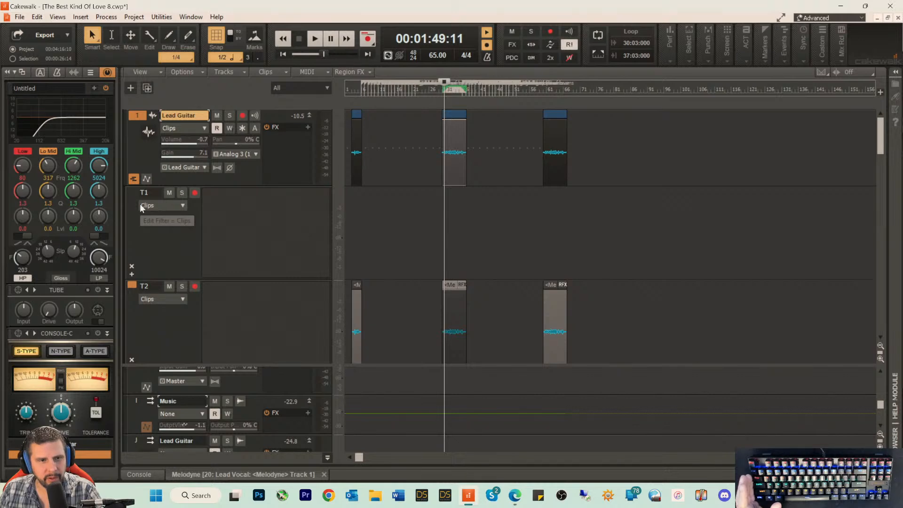
pyautogui.click(132, 266)
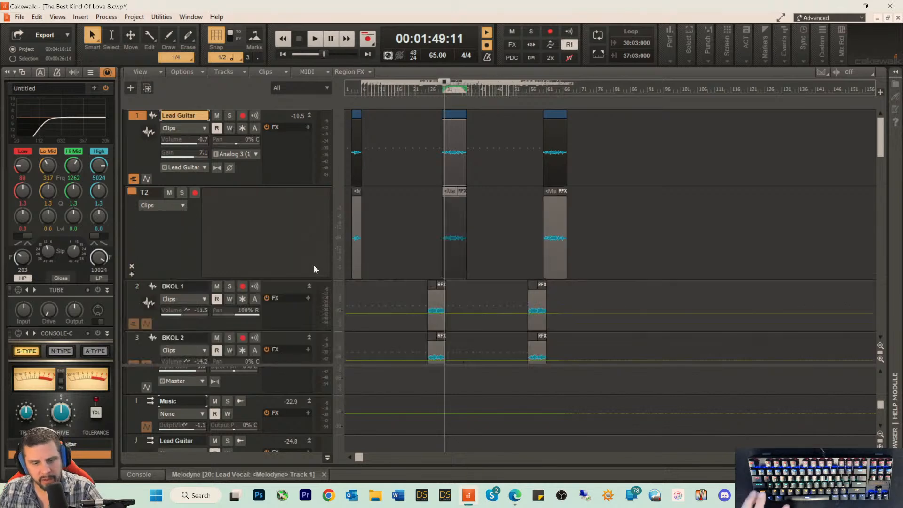
pyautogui.hotkey('ctrl', 's')
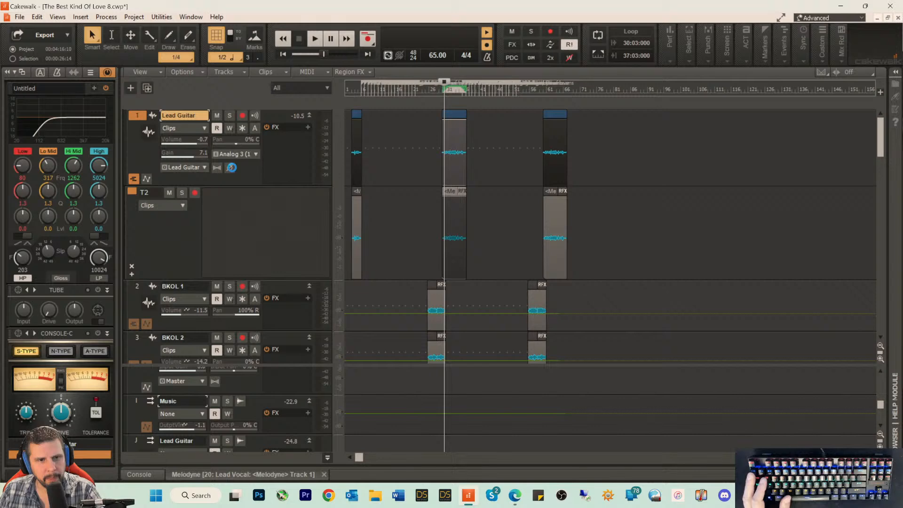
# Step: Reset the Lead Guitar track's gain to 0.0 and listen to the solo section while looking through the other tracks
pyautogui.doubleClick(201, 153)
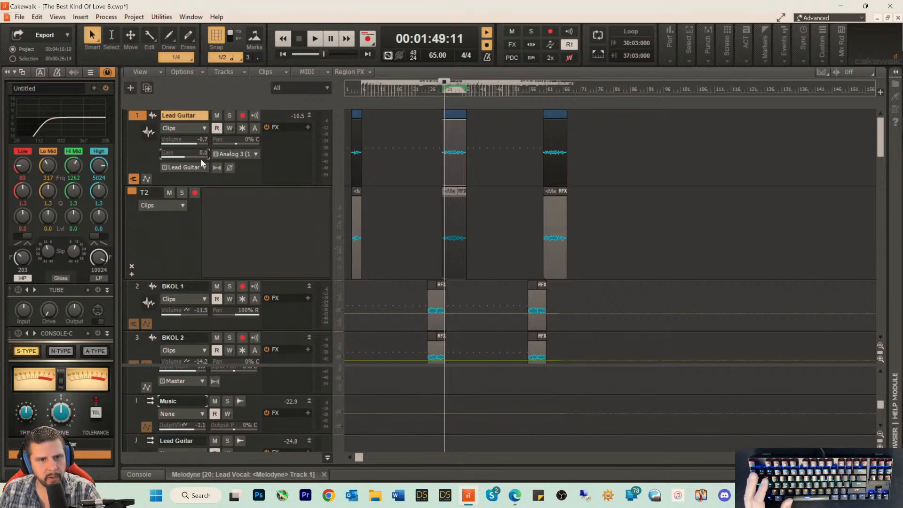
pyautogui.press('space')
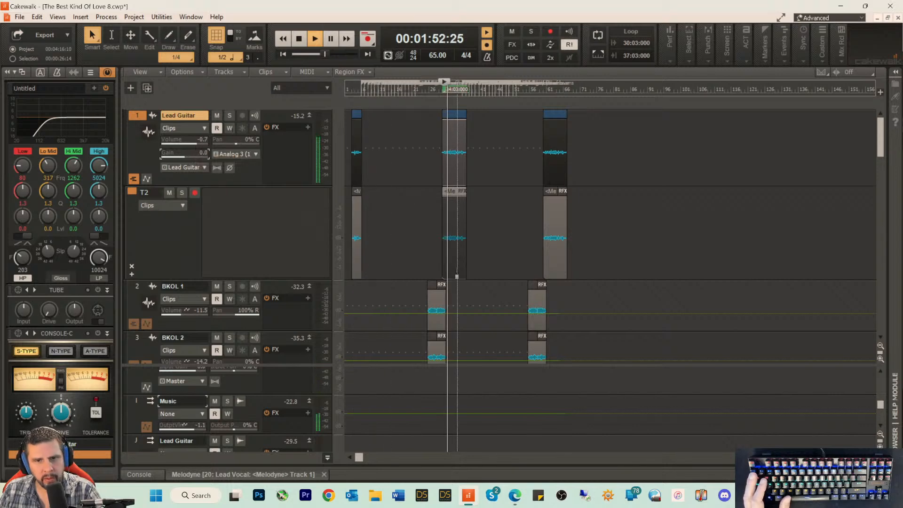
pyautogui.scroll(-10, 456, 264)
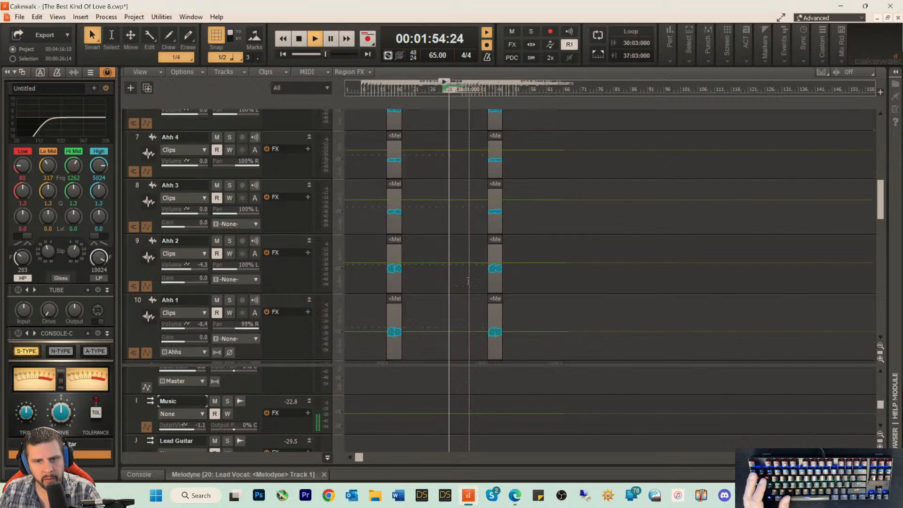
pyautogui.scroll(-8, 468, 281)
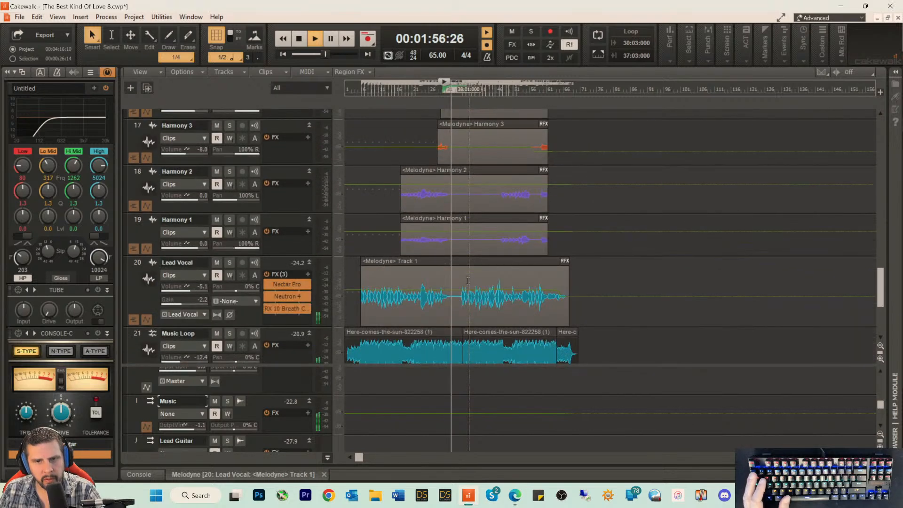
pyautogui.scroll(13, 468, 281)
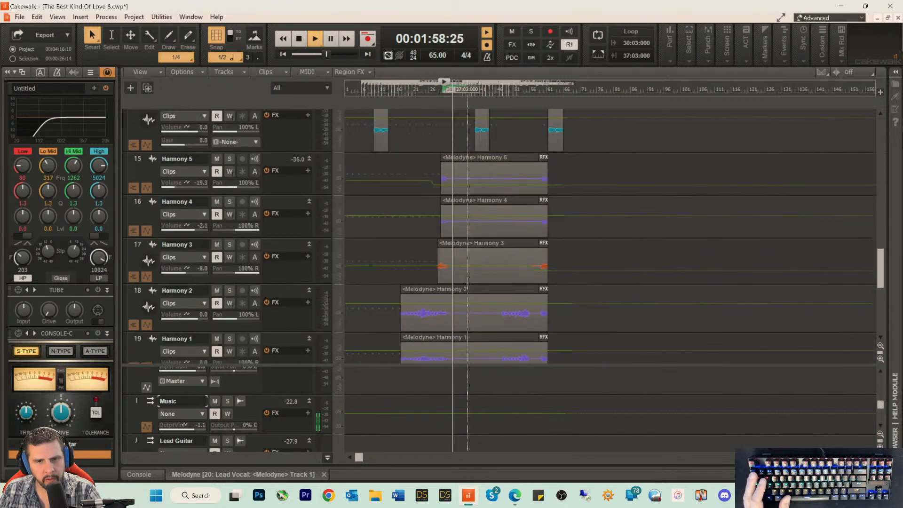
pyautogui.scroll(5, 467, 279)
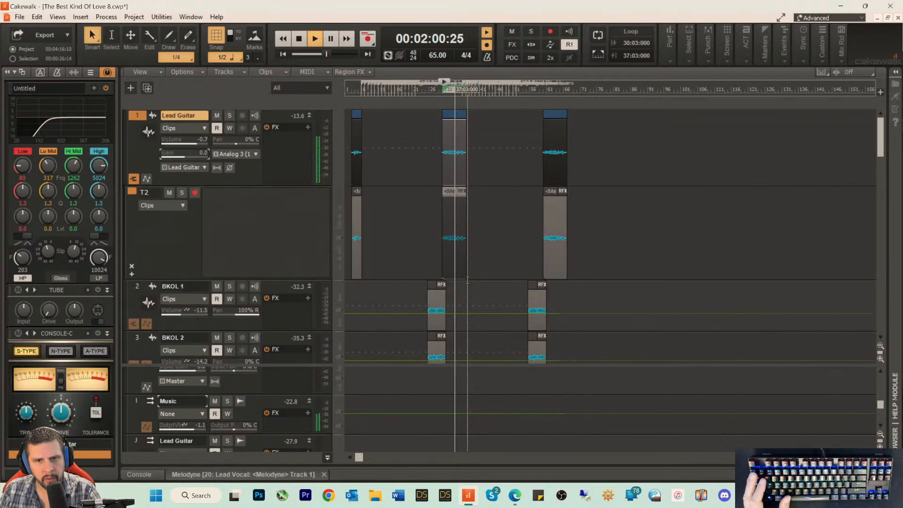
pyautogui.press('space')
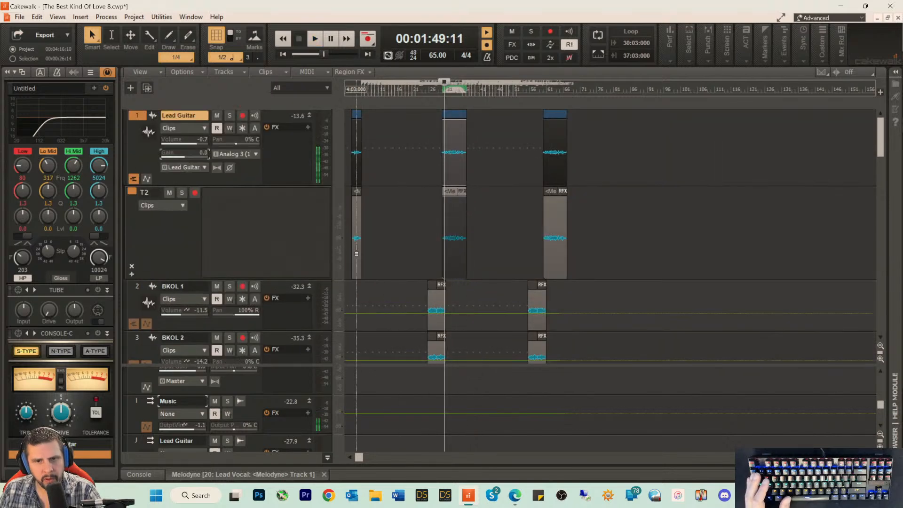
# Step: Check the Lead Guitar notes in Melodyne during playback and review the track levels down to Music Loop
pyautogui.click(223, 476)
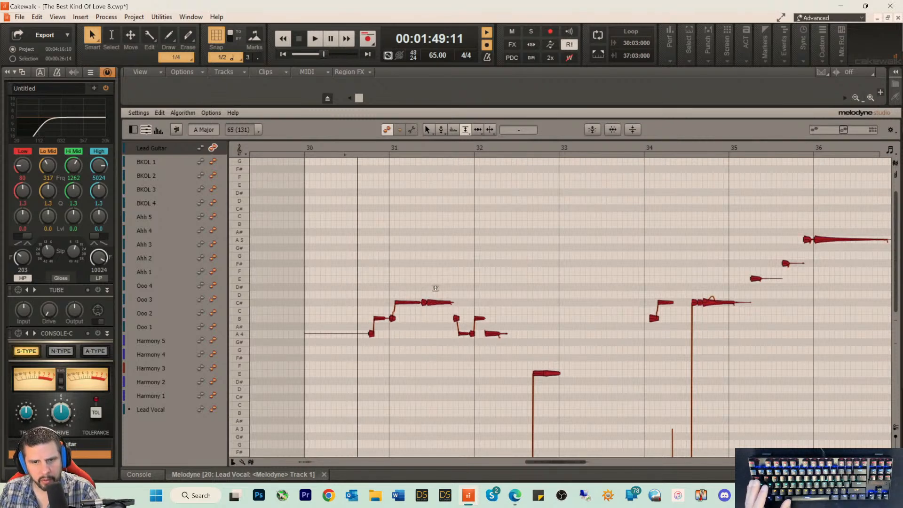
pyautogui.press('space')
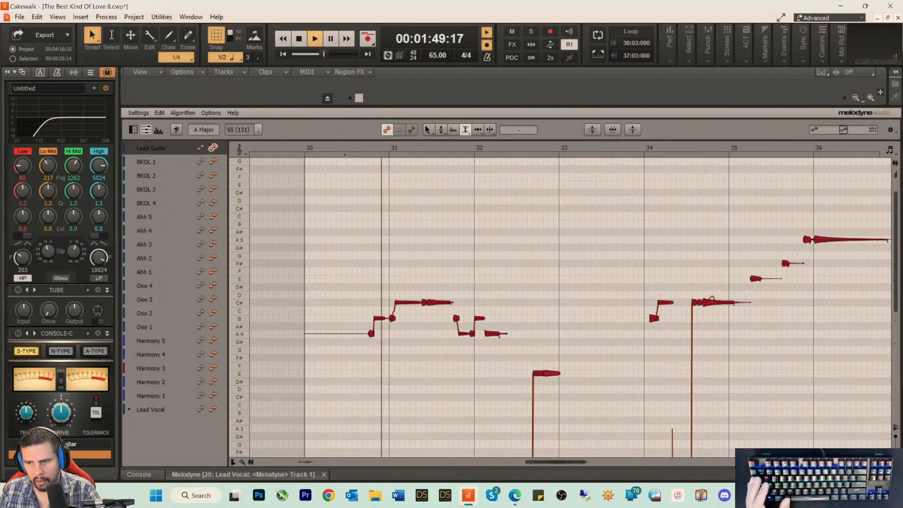
pyautogui.press('d')
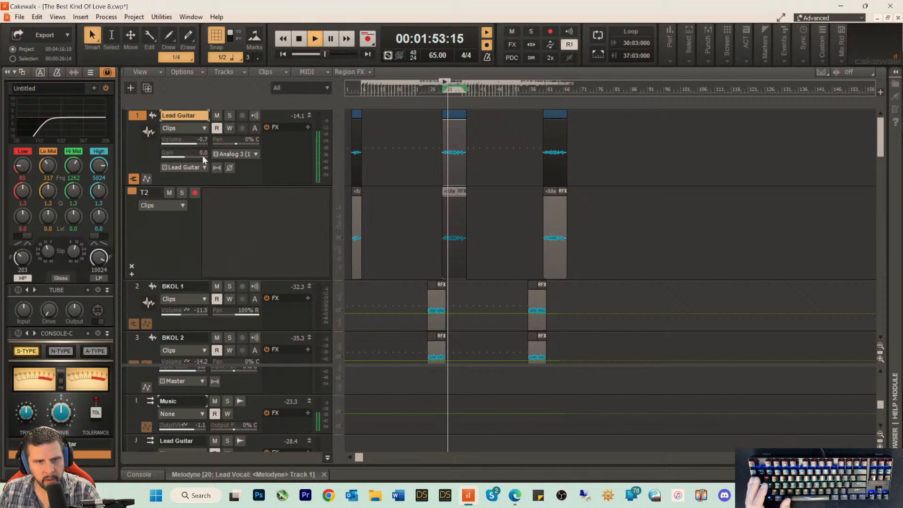
pyautogui.scroll(-15, 290, 276)
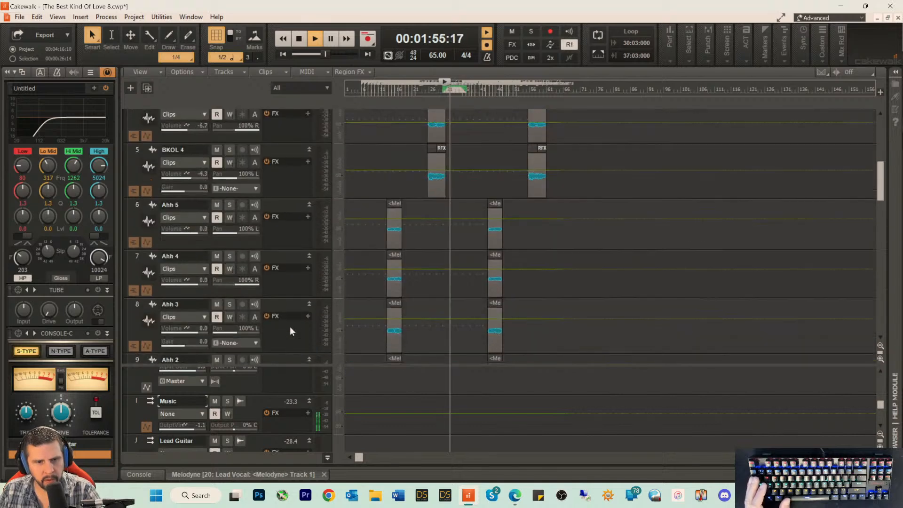
pyautogui.scroll(-10, 290, 325)
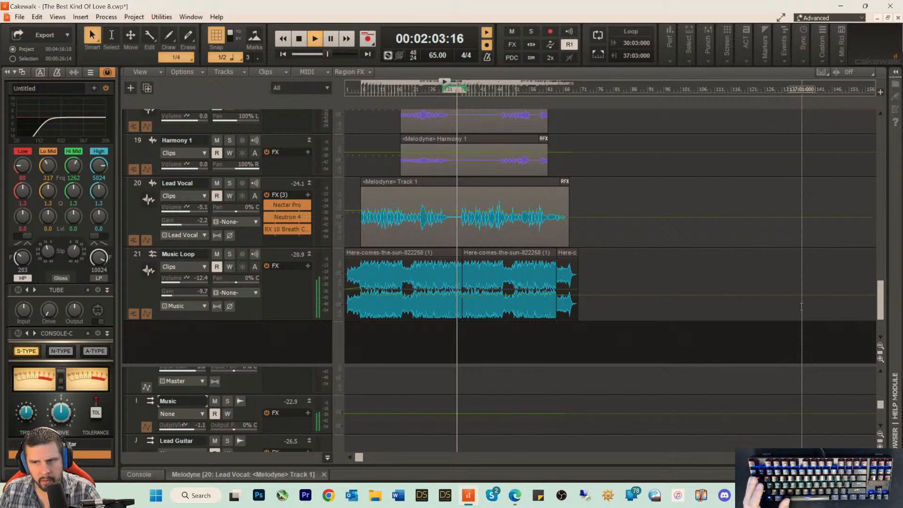
pyautogui.press('space')
pyautogui.moveTo(882, 301); pyautogui.dragTo(857, 17)
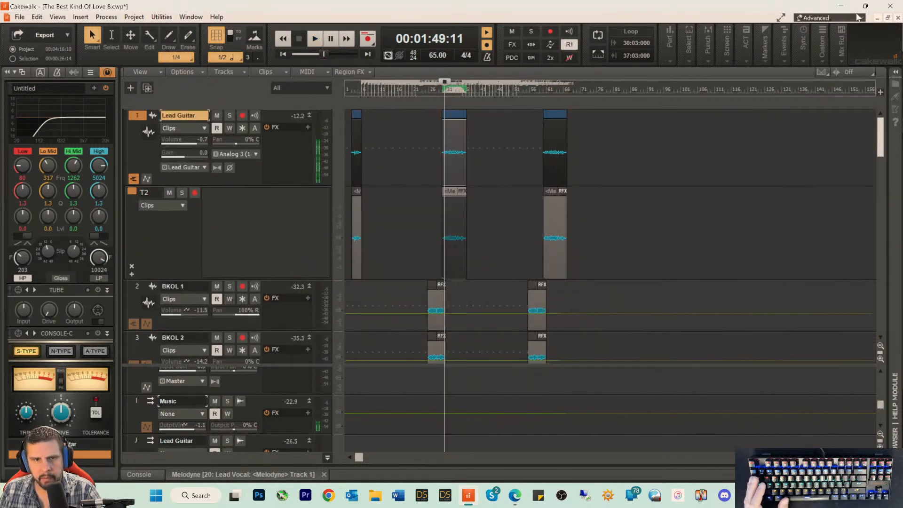
# Step: Insert iZotope Neutron 4 on the Lead Guitar track, open its assistant view and play the solo section for it to analyse
pyautogui.rightClick(282, 140)
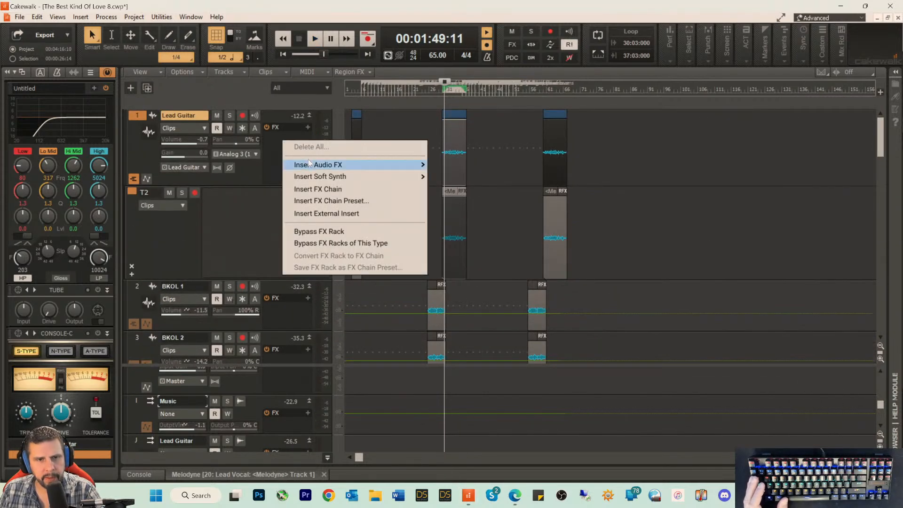
pyautogui.moveTo(311, 164)
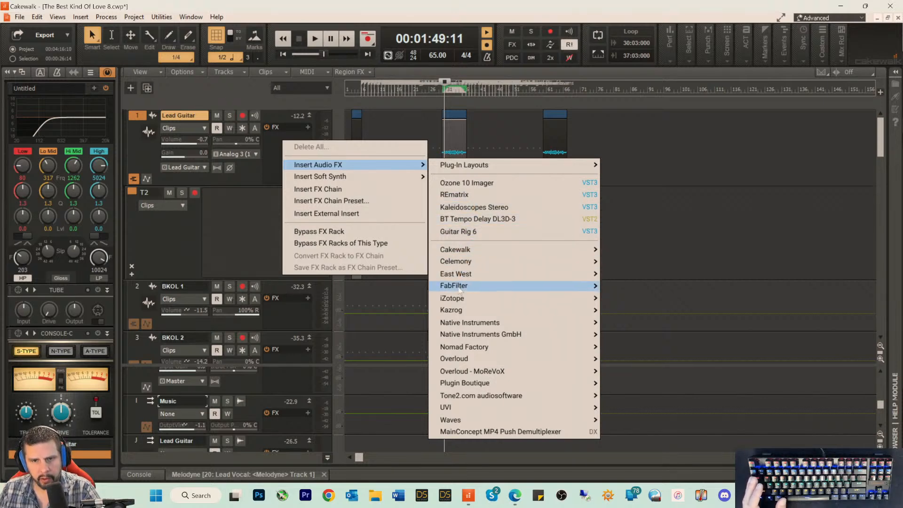
pyautogui.moveTo(460, 289)
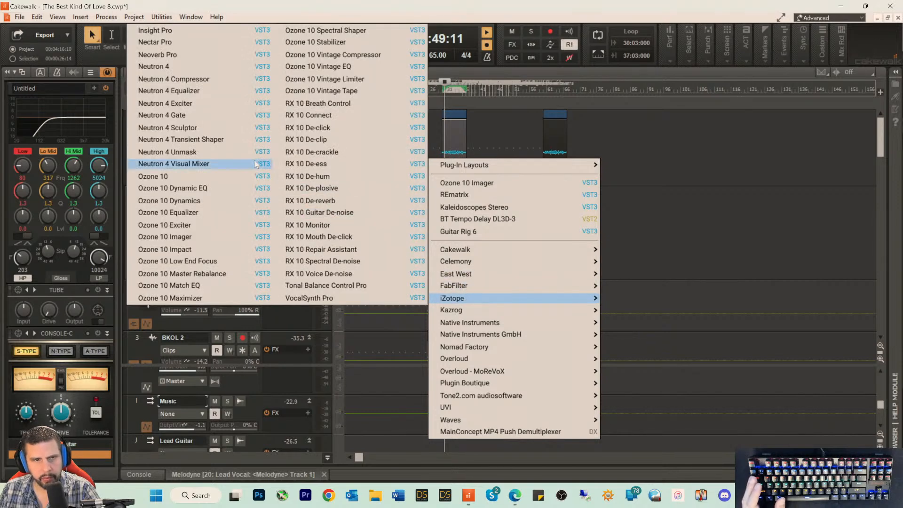
pyautogui.click(155, 66)
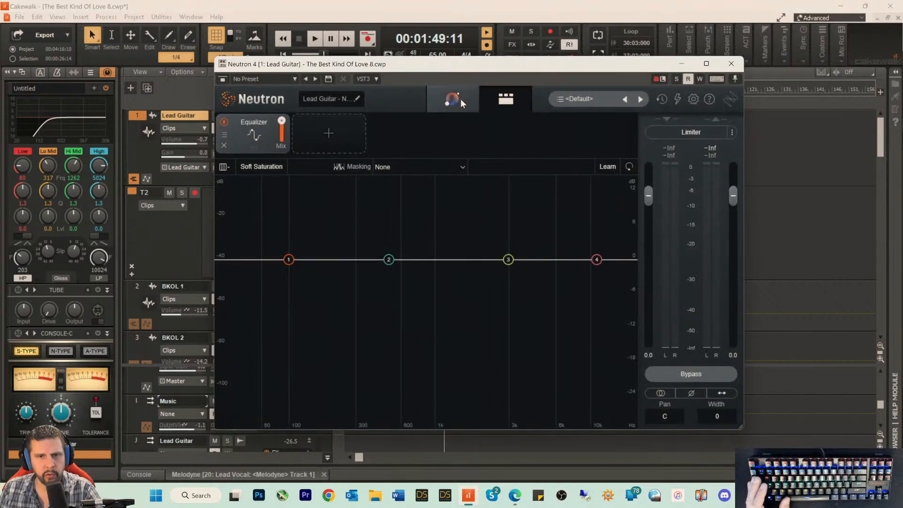
pyautogui.click(459, 100)
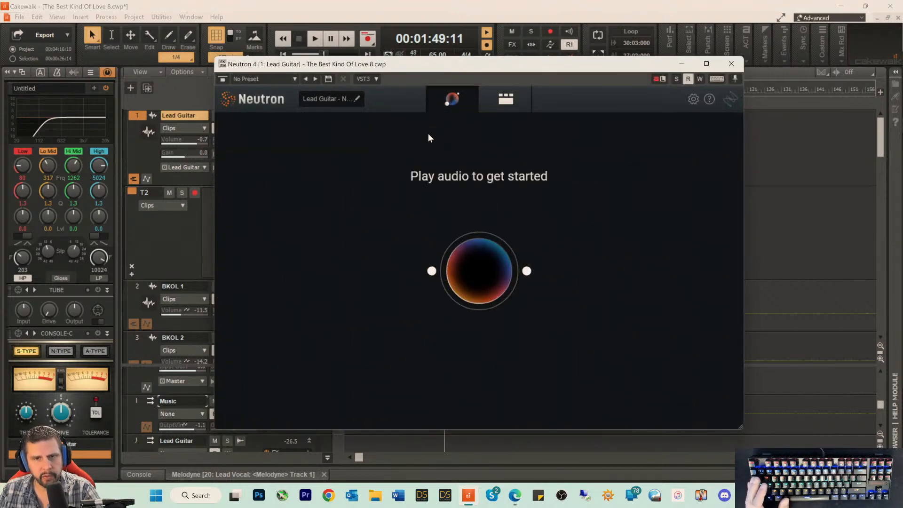
pyautogui.press('space')
pyautogui.moveTo(436, 68); pyautogui.dragTo(441, 163)
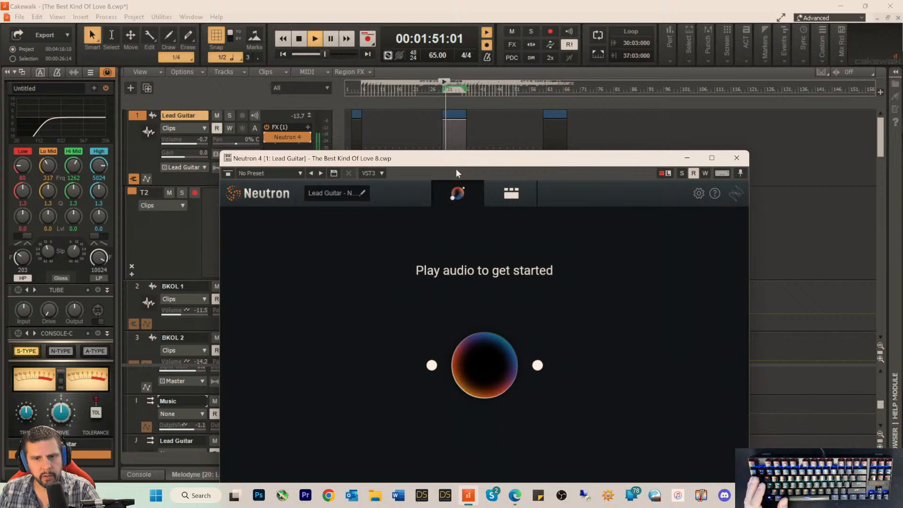
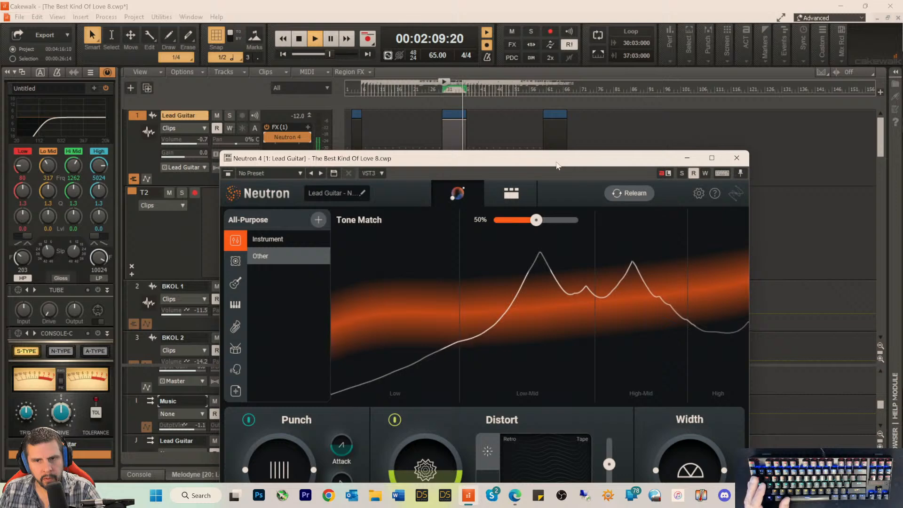
# Step: Switch Neutron 4 to its detailed module view and examine the Sculptor, Equalizer, compressor and Exciter settings during solo playback
pyautogui.press('space')
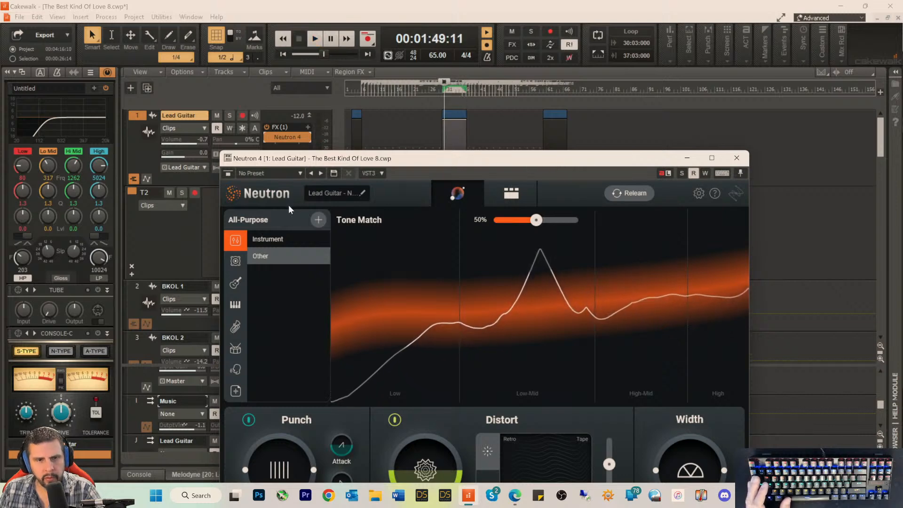
pyautogui.click(503, 196)
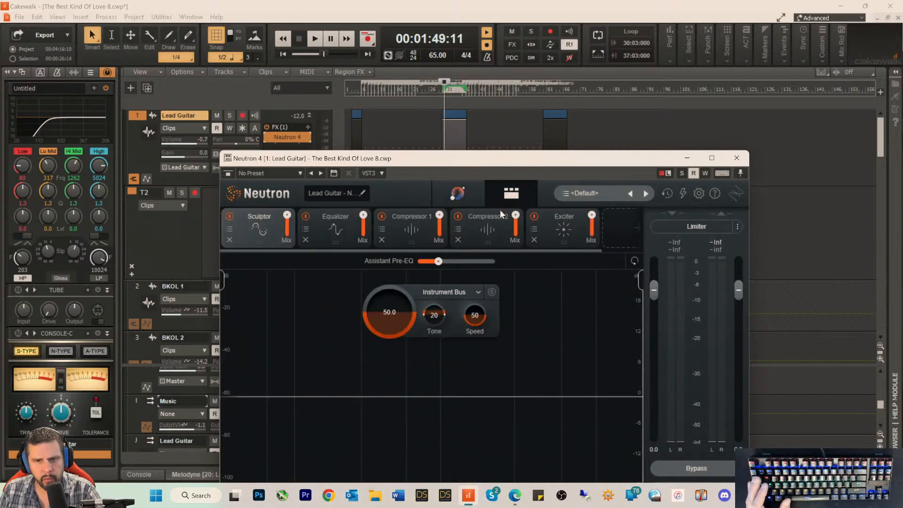
pyautogui.click(334, 230)
pyautogui.press('space')
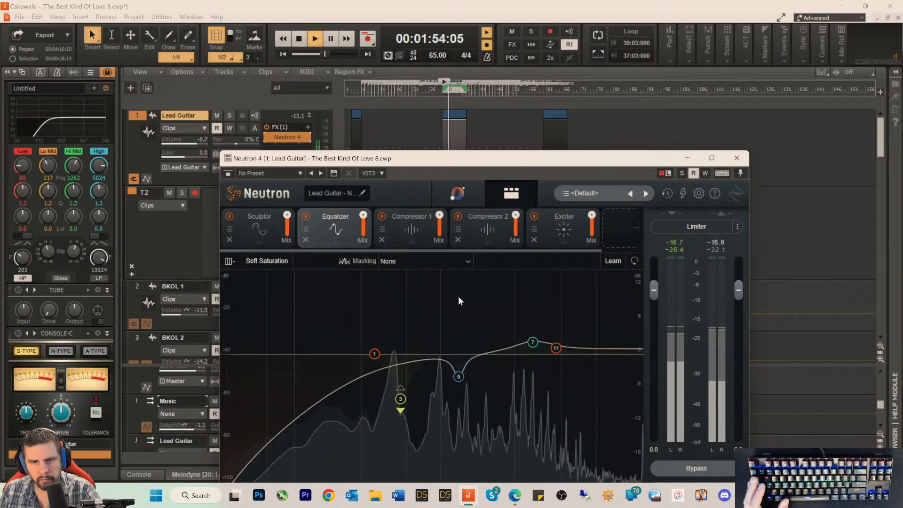
pyautogui.click(251, 224)
pyautogui.click(493, 228)
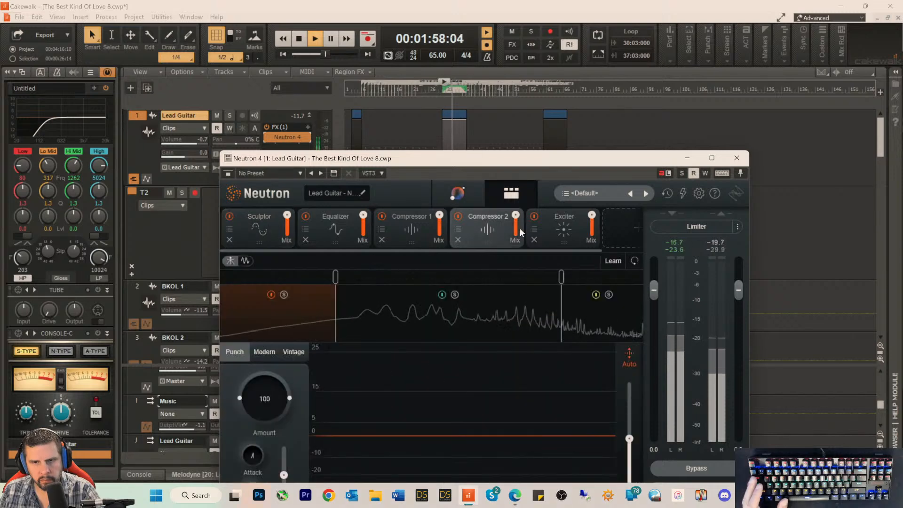
pyautogui.click(556, 229)
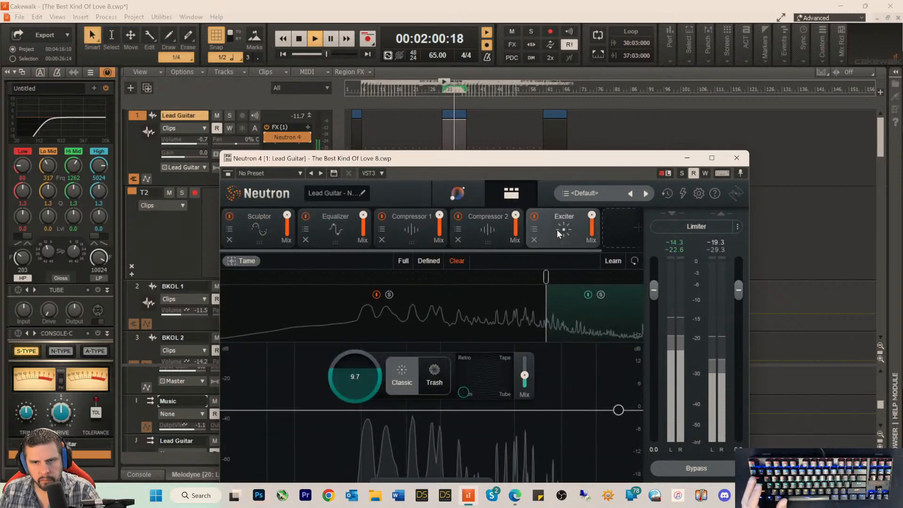
pyautogui.click(410, 230)
# Step: In the Equalizer, set band 7 to 1.2 dB at 3576 Hz and lower the Flat Highpass frequency to 221 Hz
pyautogui.click(329, 225)
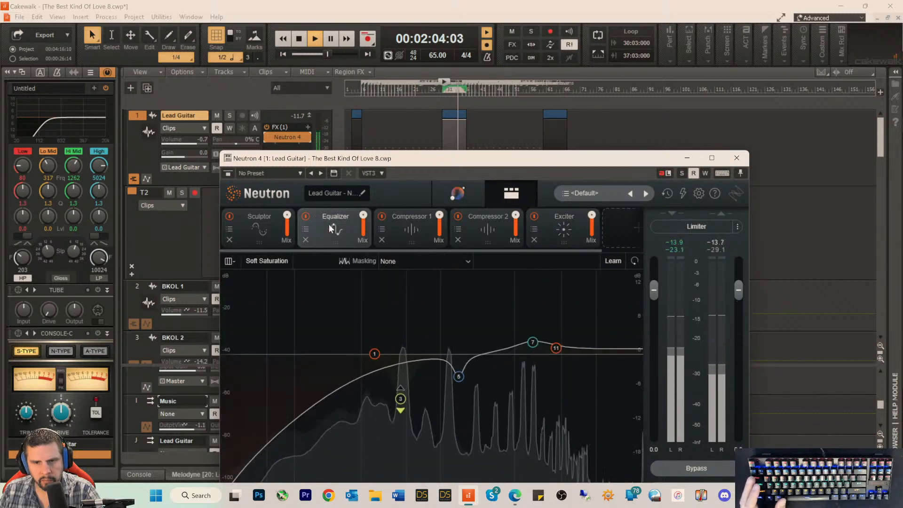
pyautogui.moveTo(527, 340); pyautogui.dragTo(529, 350)
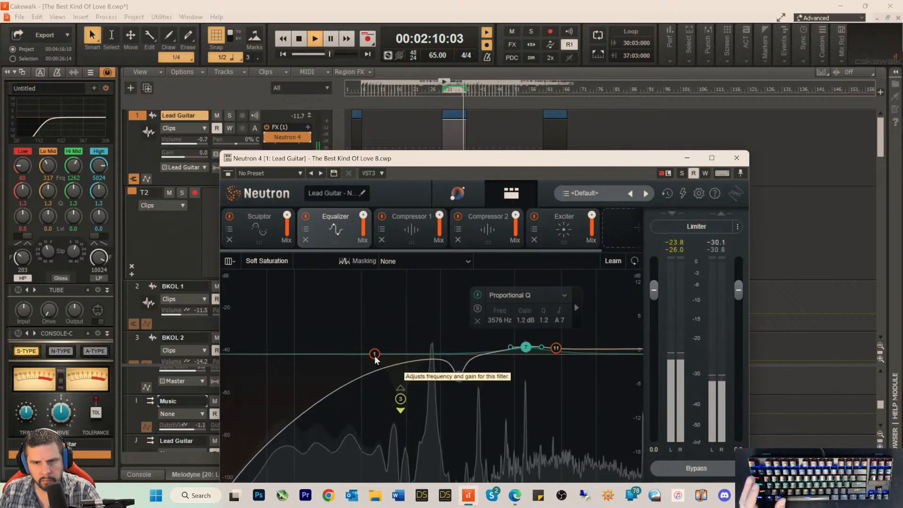
pyautogui.moveTo(375, 356); pyautogui.dragTo(343, 339)
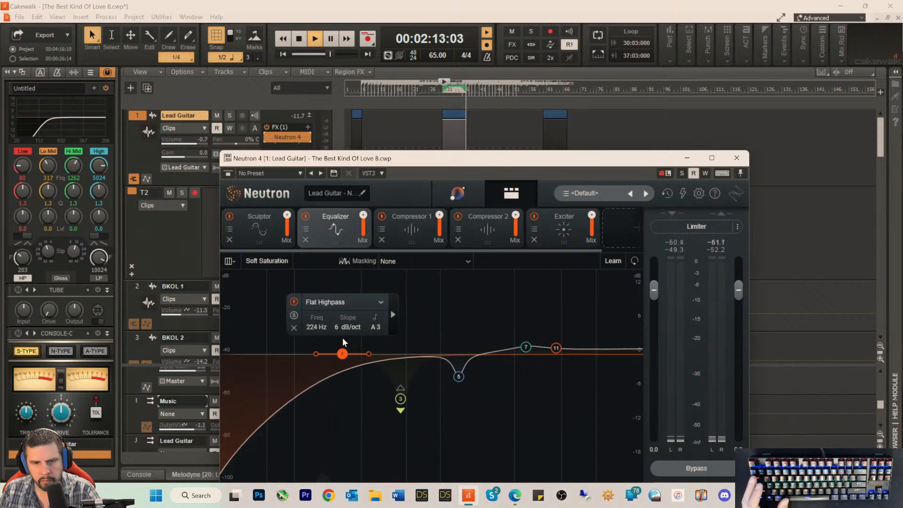
pyautogui.press('space')
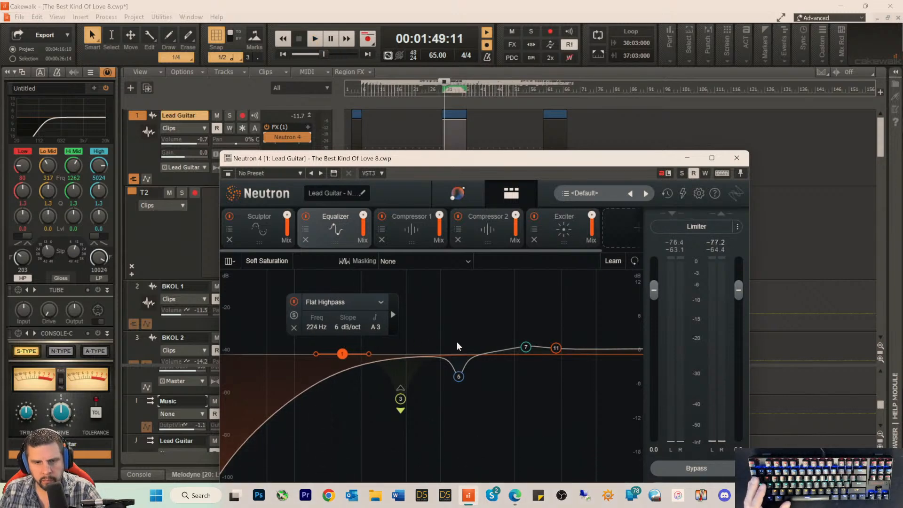
pyautogui.press('space')
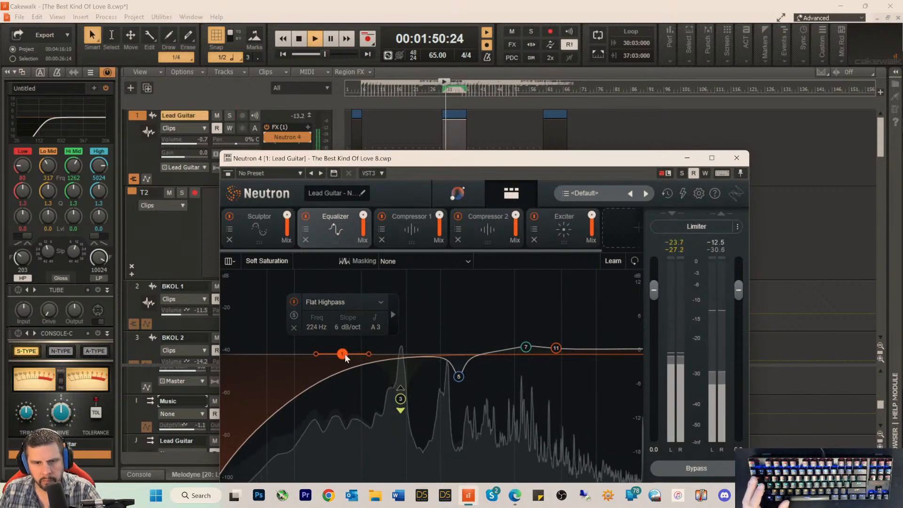
pyautogui.moveTo(345, 354)
pyautogui.mouseDown()
pyautogui.moveTo(351, 343)
pyautogui.moveTo(340, 347)
pyautogui.mouseUp()
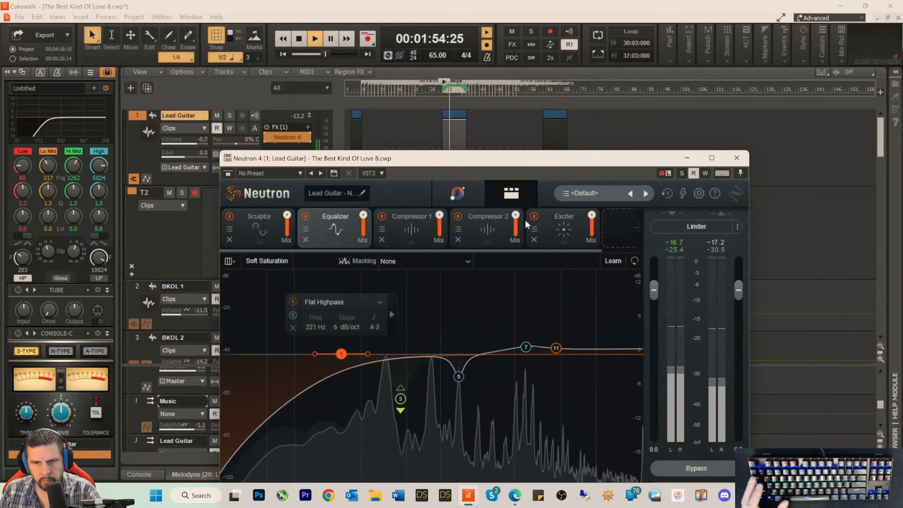
# Step: Lower the Sculptor's Tone to 14 and close the Neutron 4 window
pyautogui.click(275, 226)
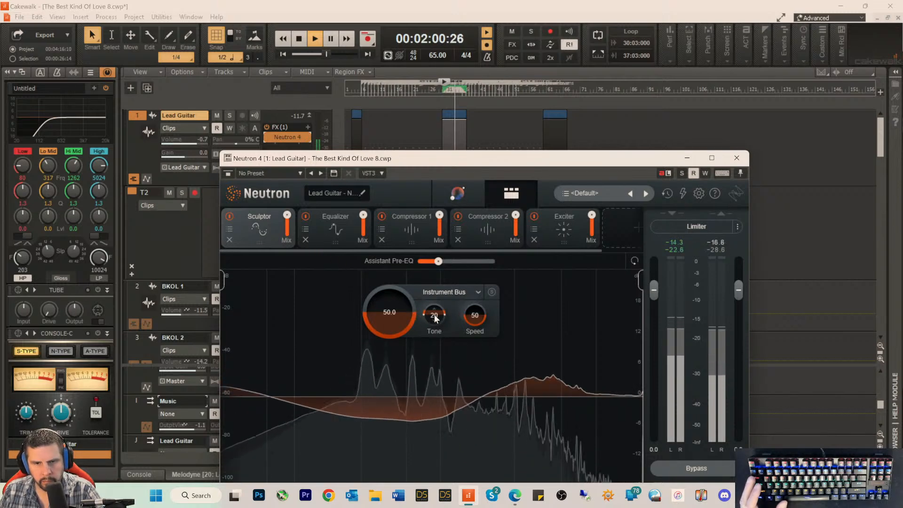
pyautogui.moveTo(435, 318); pyautogui.dragTo(433, 320)
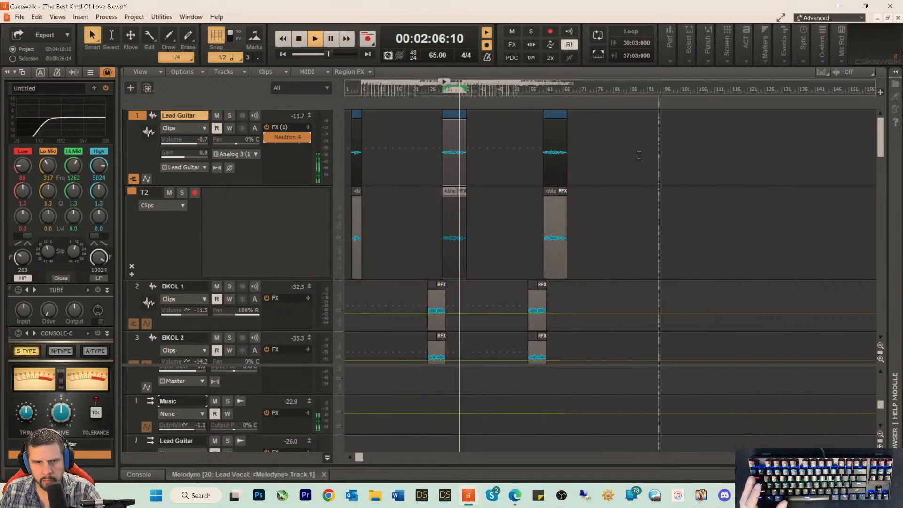
pyautogui.click(737, 158)
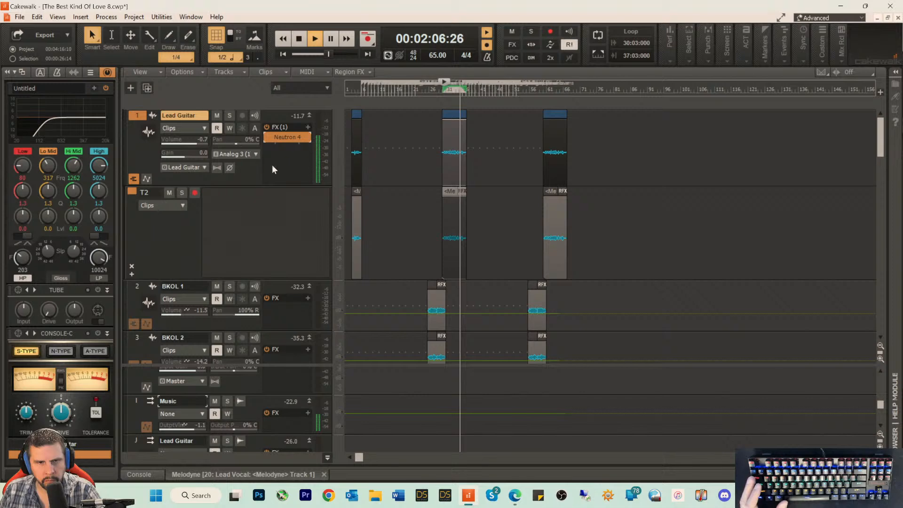
# Step: Try the Lead Guitar track's gain at 5.9 and listen to the solo with the channel strip compressor in view
pyautogui.moveTo(186, 157); pyautogui.dragTo(196, 157)
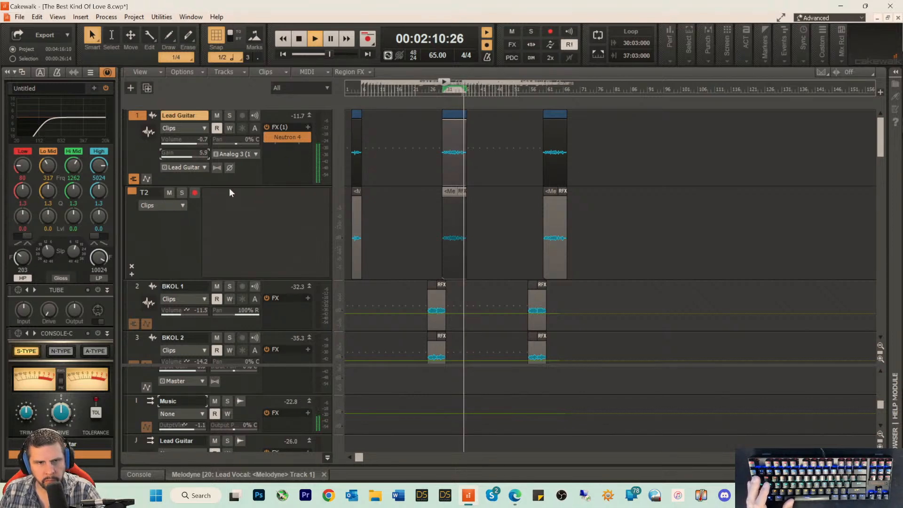
pyautogui.press('space')
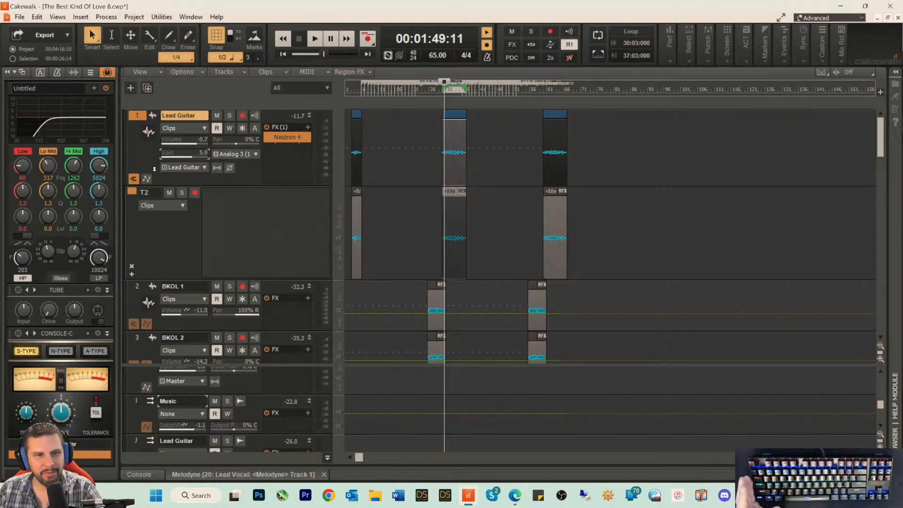
pyautogui.scroll(5, 63, 110)
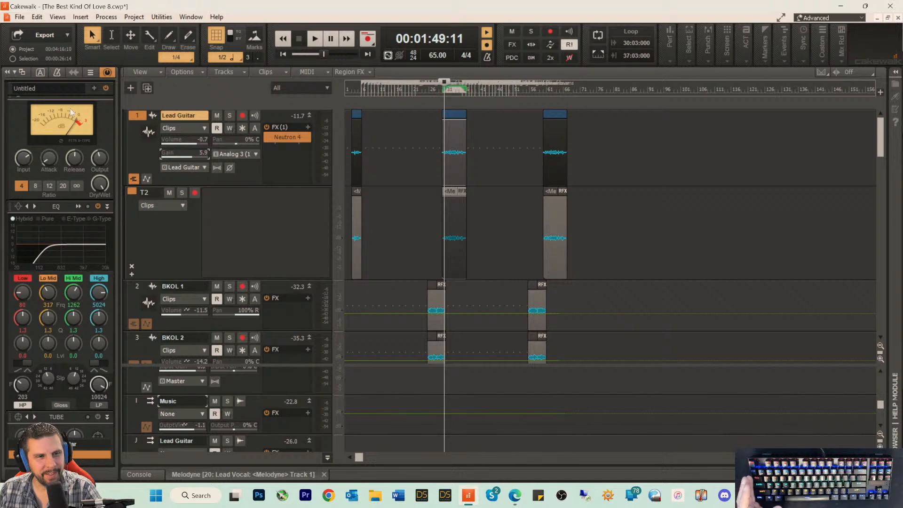
pyautogui.press('space')
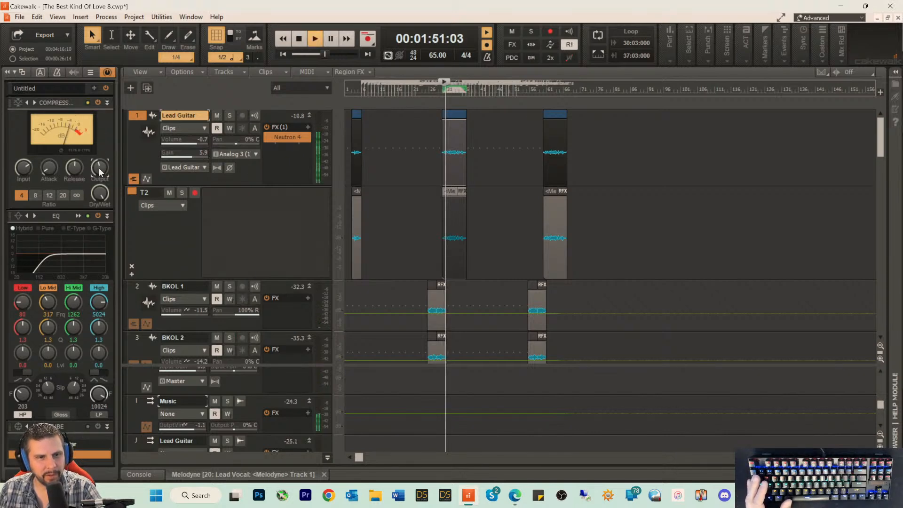
pyautogui.press('space')
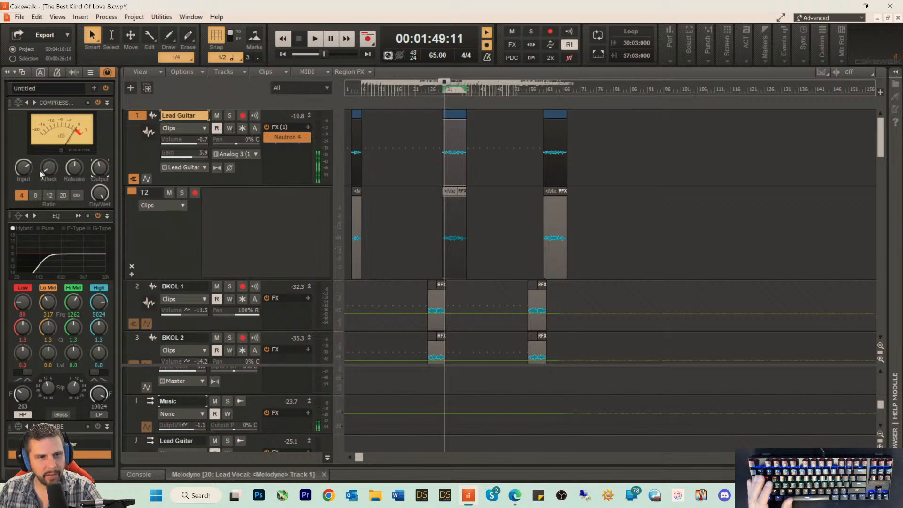
# Step: Set the Lead Guitar track's gain to -3.9 and volume to -0.2, and enable its channel strip compressor with adjusted output
pyautogui.press('space')
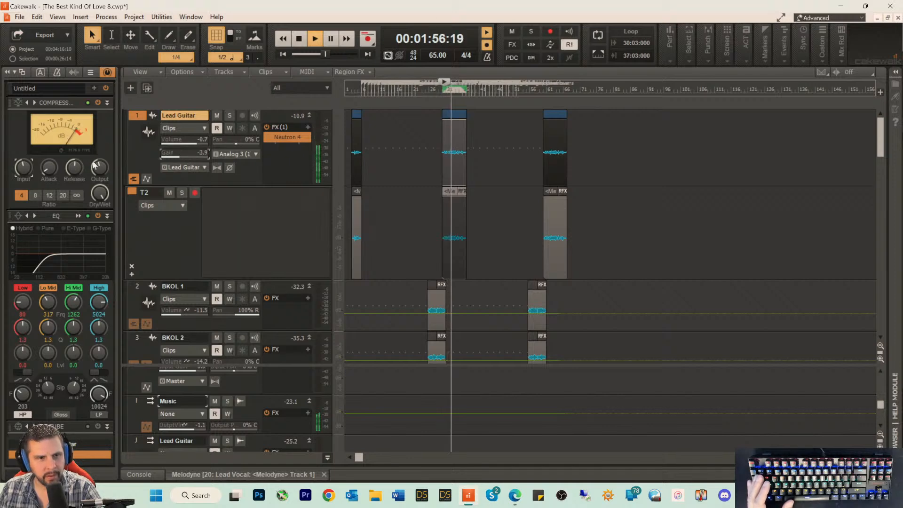
pyautogui.click(98, 102)
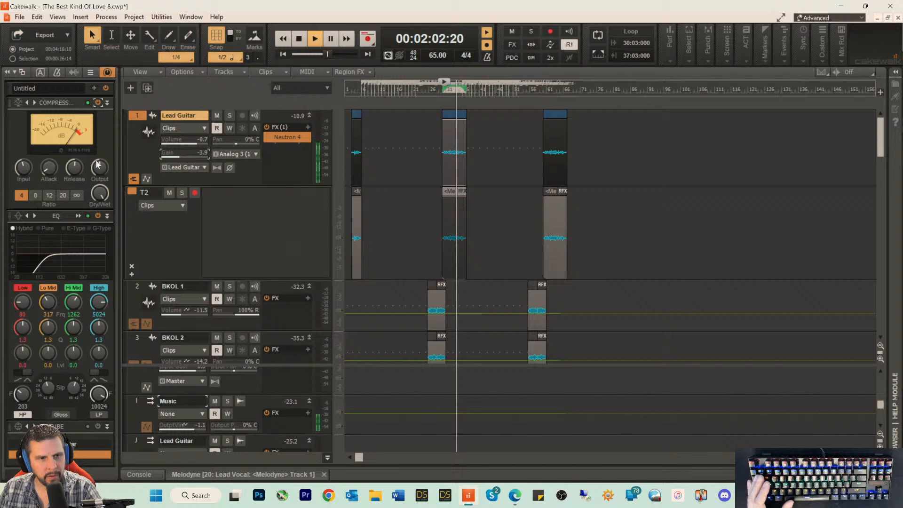
pyautogui.moveTo(97, 165); pyautogui.dragTo(97, 163)
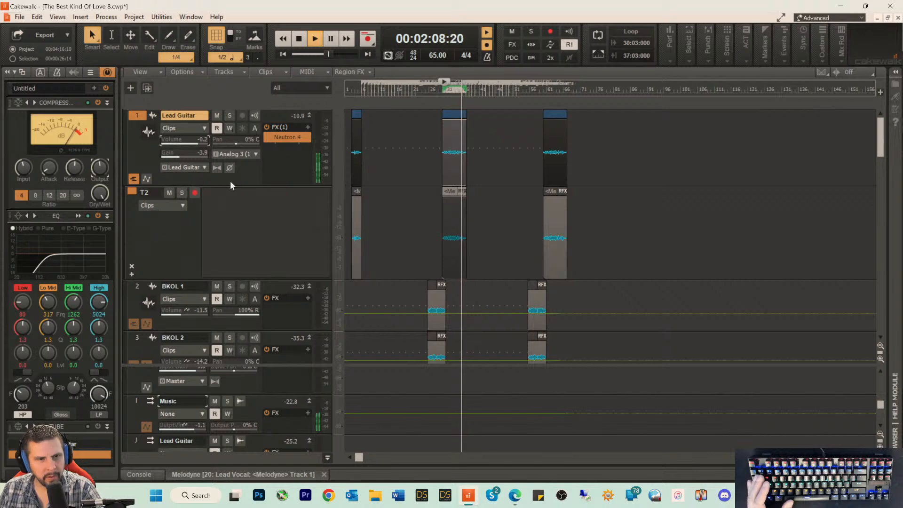
pyautogui.press('space')
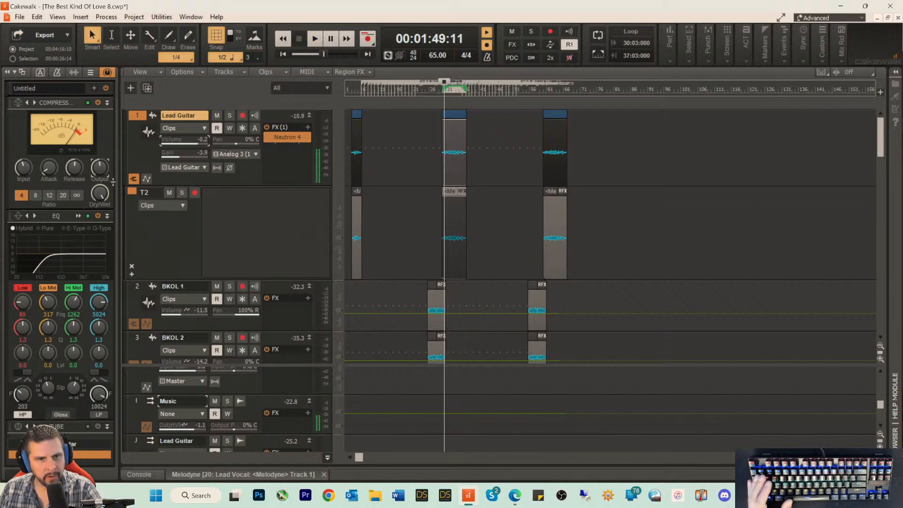
# Step: Adjust the Lead Guitar compressor's input level while playing the solo section
pyautogui.press('space')
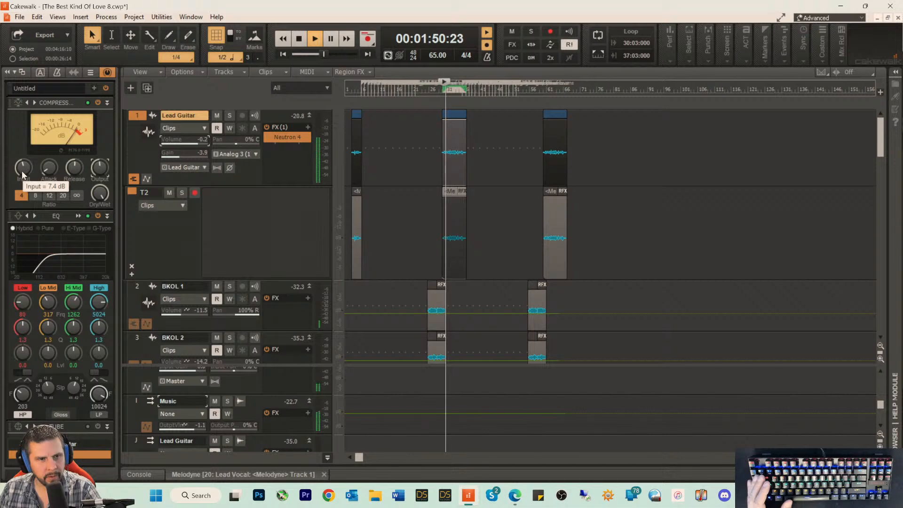
pyautogui.moveTo(22, 175)
pyautogui.mouseDown()
pyautogui.moveTo(22, 157)
pyautogui.moveTo(24, 170)
pyautogui.mouseUp()
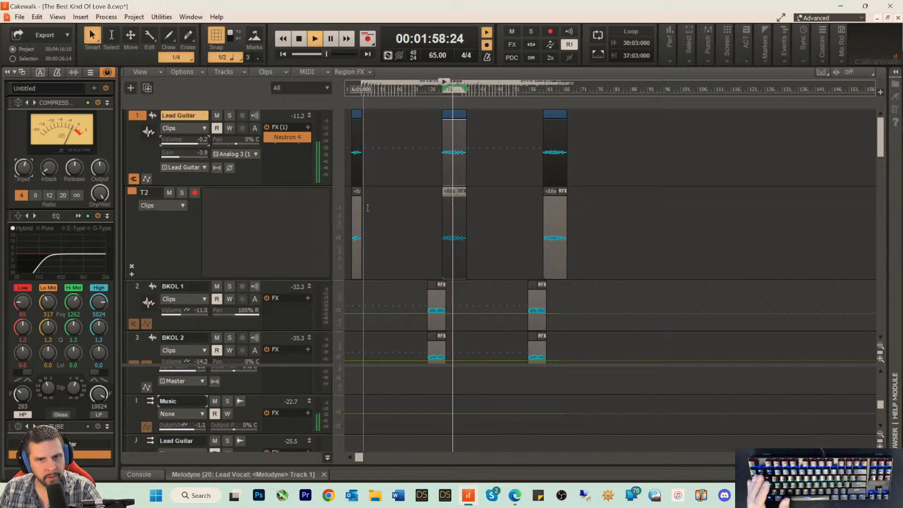
pyautogui.press('space')
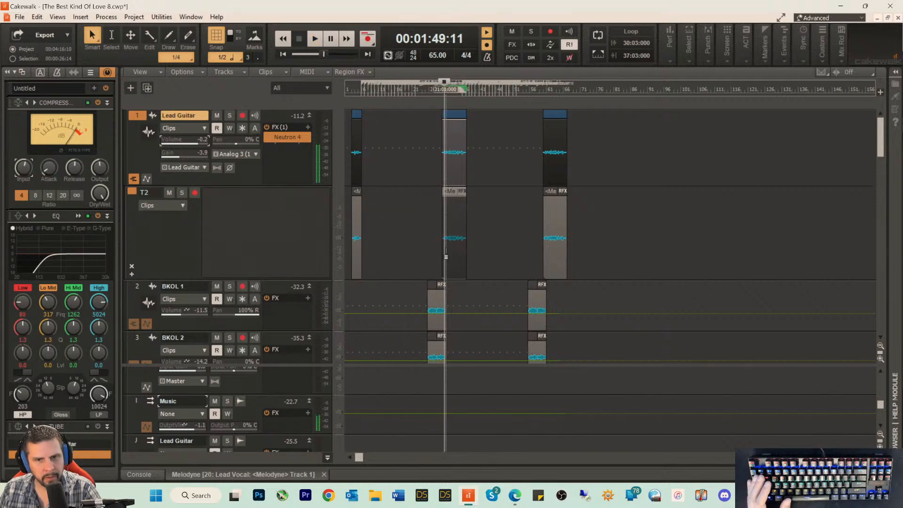
# Step: Open the Lead Guitar solo clip in Melodyne and set the first low A2 note in bar 32 to +12.00 dB with the Amplitude Tool
pyautogui.doubleClick(446, 257)
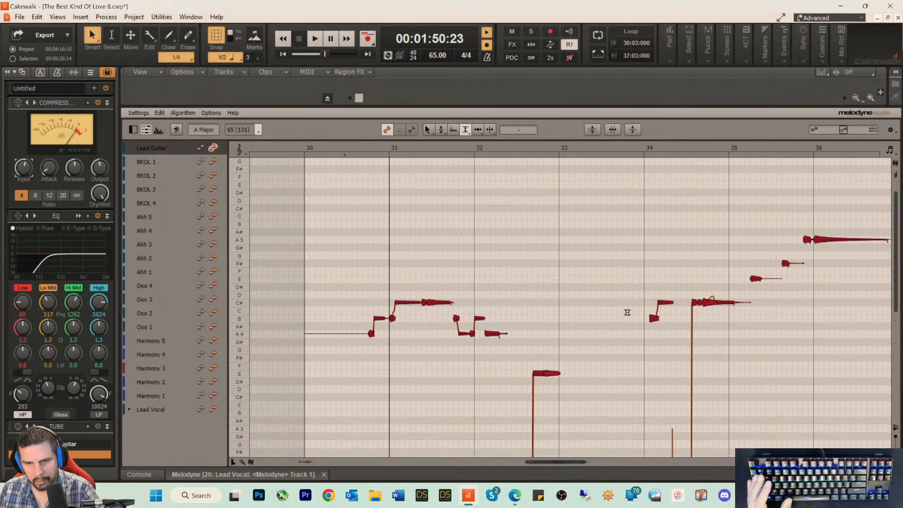
pyautogui.press('space')
pyautogui.scroll(-4, 630, 311)
pyautogui.scroll(-3, 650, 335)
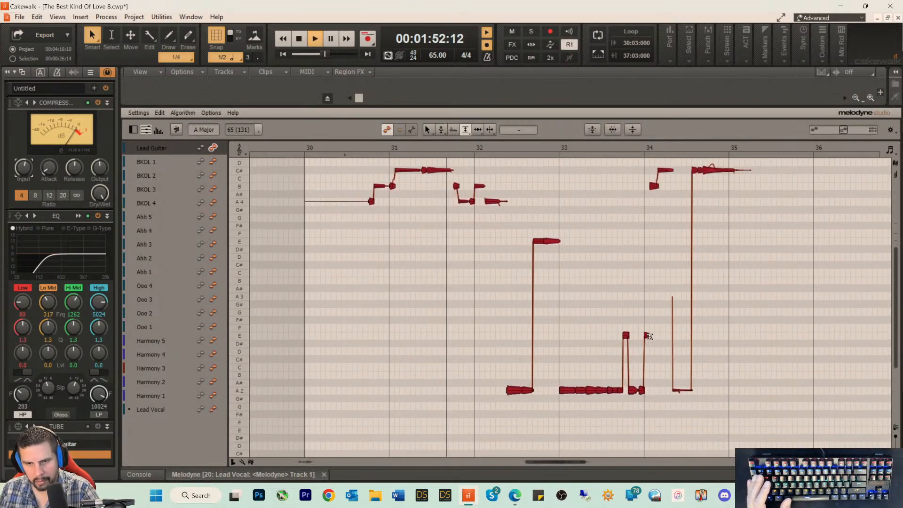
pyautogui.rightClick(561, 352)
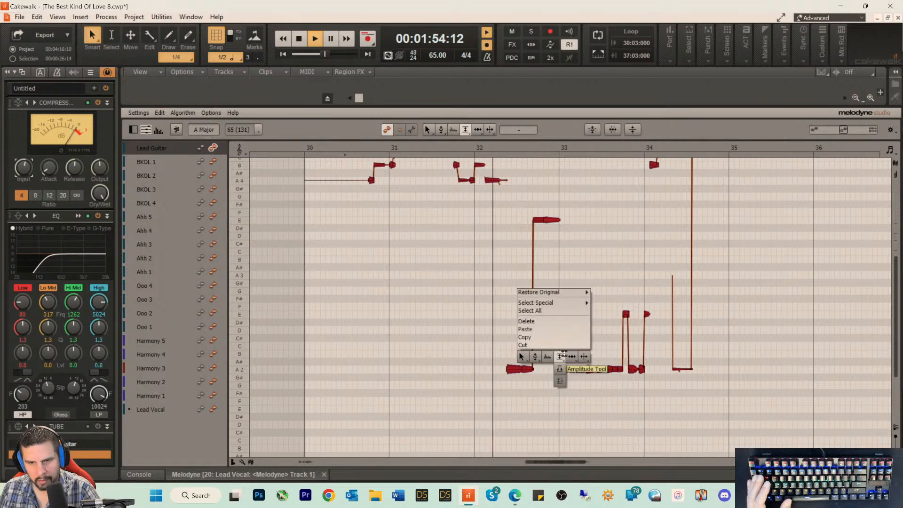
pyautogui.click(560, 356)
pyautogui.press('space')
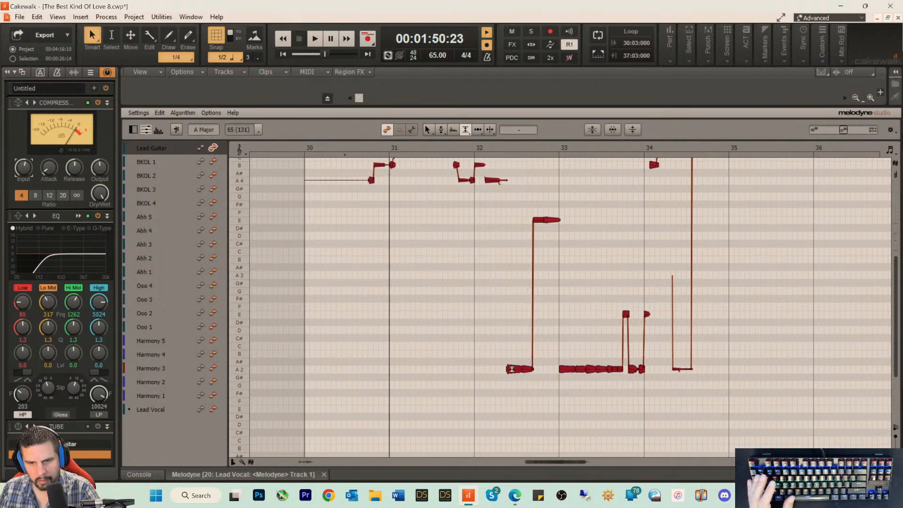
pyautogui.moveTo(510, 372)
pyautogui.mouseDown()
pyautogui.moveTo(518, 350)
pyautogui.moveTo(507, 373)
pyautogui.mouseUp()
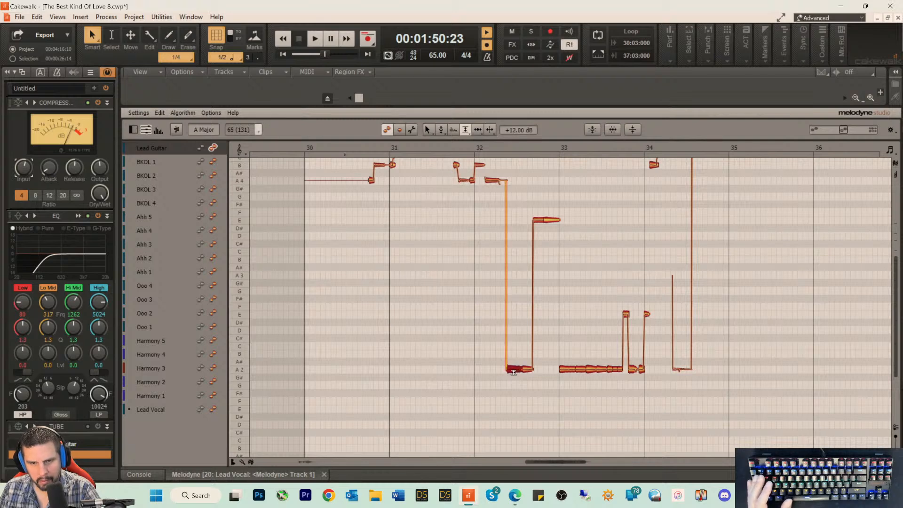
# Step: Play the solo and set the amplitude of the short A2 note just before bar 34 to +12.84 dB
pyautogui.press('space')
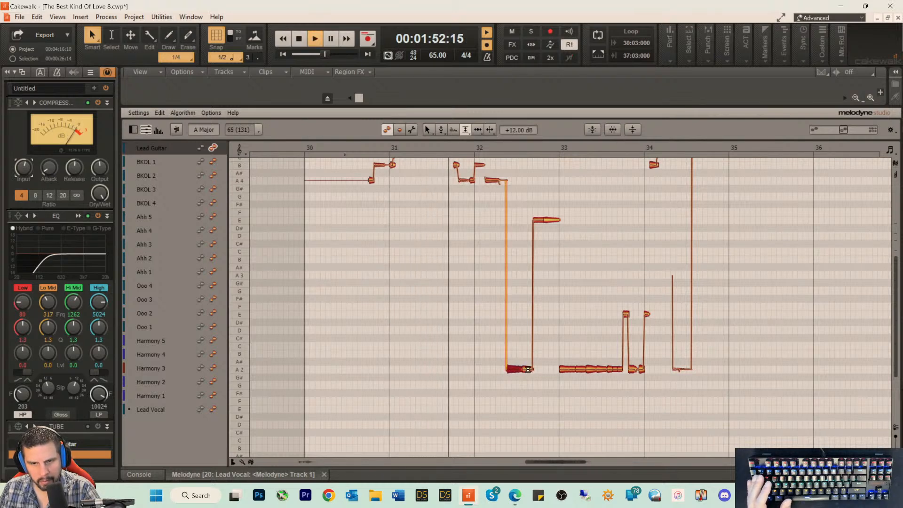
pyautogui.moveTo(490, 346); pyautogui.dragTo(598, 383)
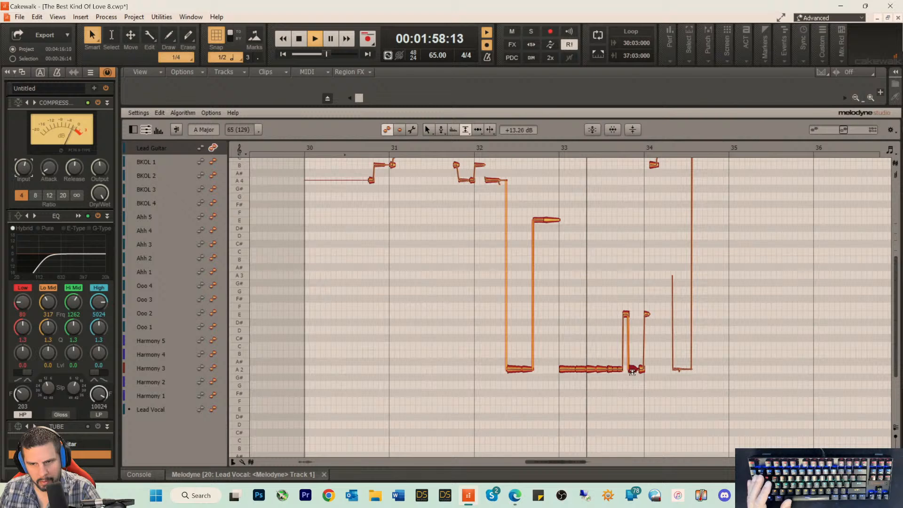
pyautogui.scroll(3, 629, 275)
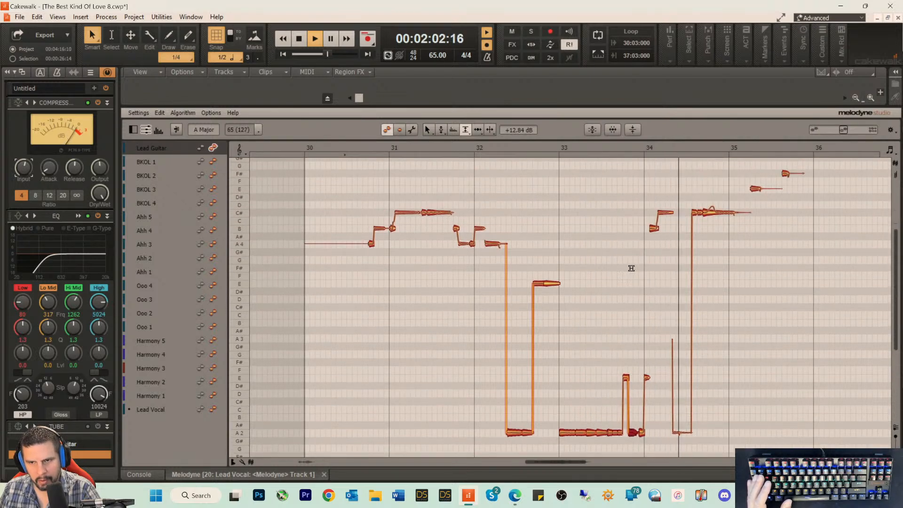
pyautogui.press('space')
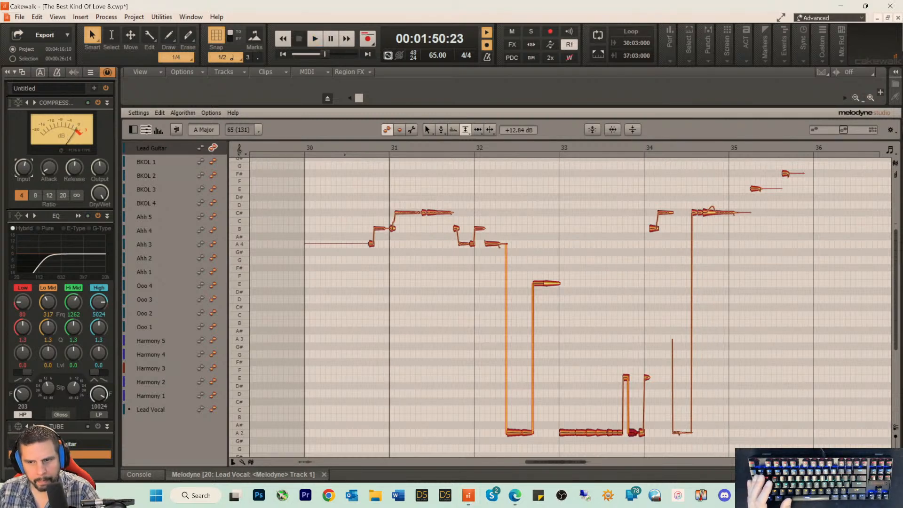
# Step: In the second solo section, set the first low A2 of bar 62 to +11.40 dB and the A2 midway through bar 63 to +12.48 dB
pyautogui.moveTo(545, 461); pyautogui.dragTo(781, 464)
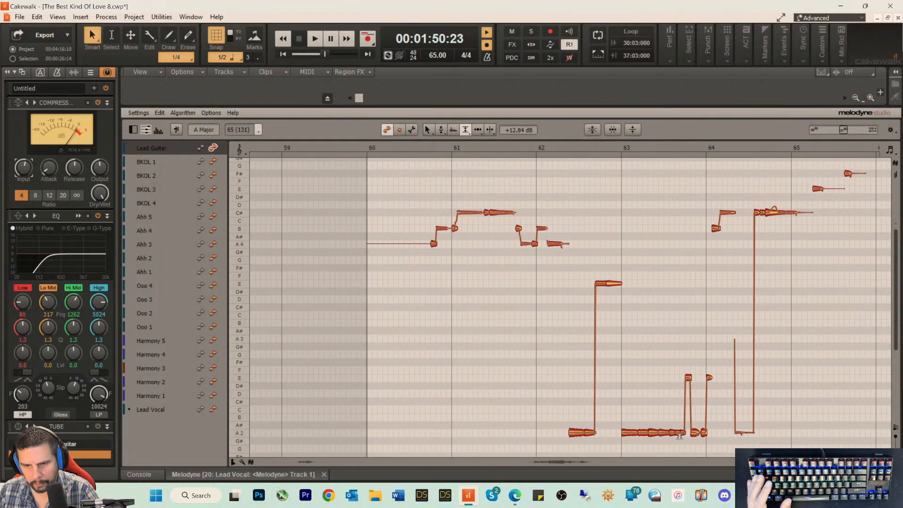
pyautogui.click(576, 432)
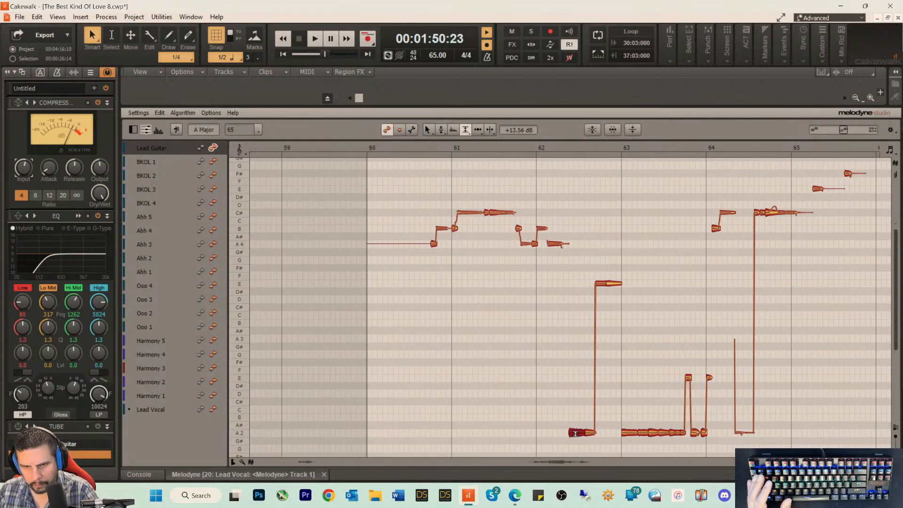
pyautogui.click(653, 433)
pyautogui.click(663, 432)
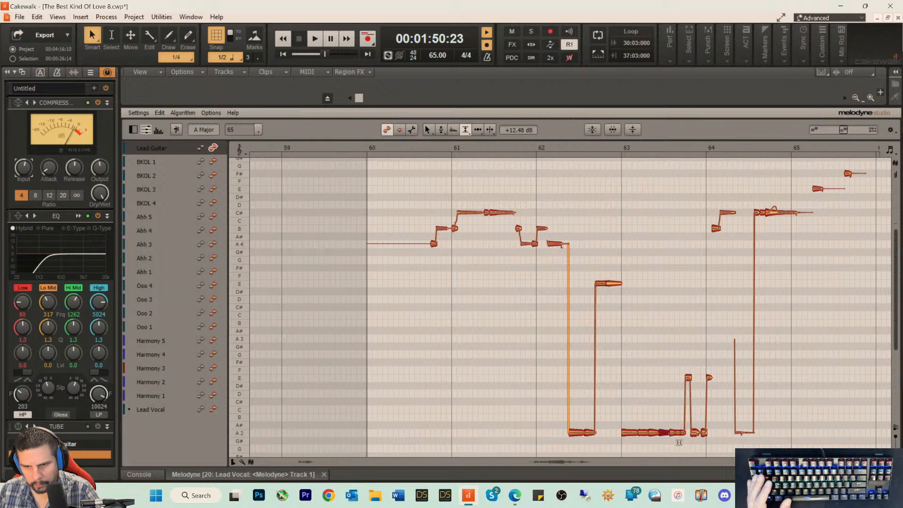
# Step: Set the short A2 note just before bar 64 to +12.36 dB and the long C# note in bar 64 to +11.88 dB
pyautogui.click(693, 433)
pyautogui.click(702, 434)
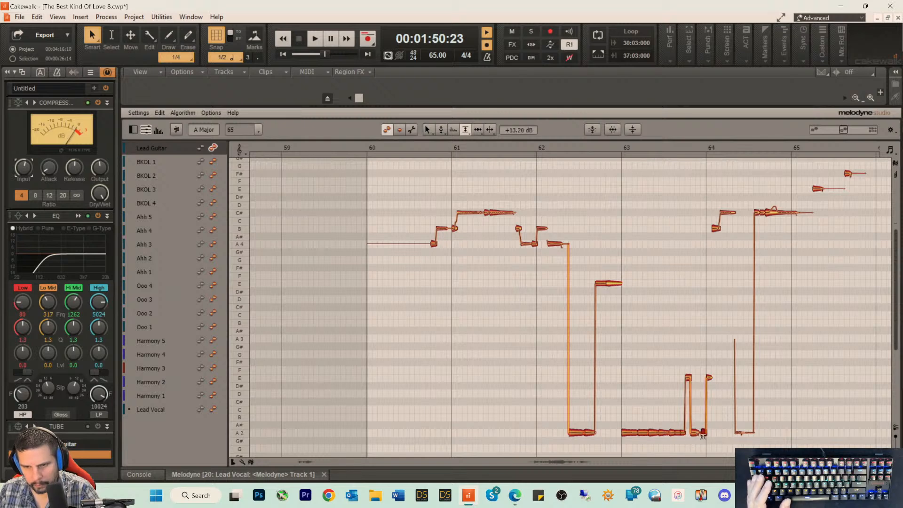
pyautogui.click(773, 213)
pyautogui.moveTo(770, 214); pyautogui.dragTo(768, 221)
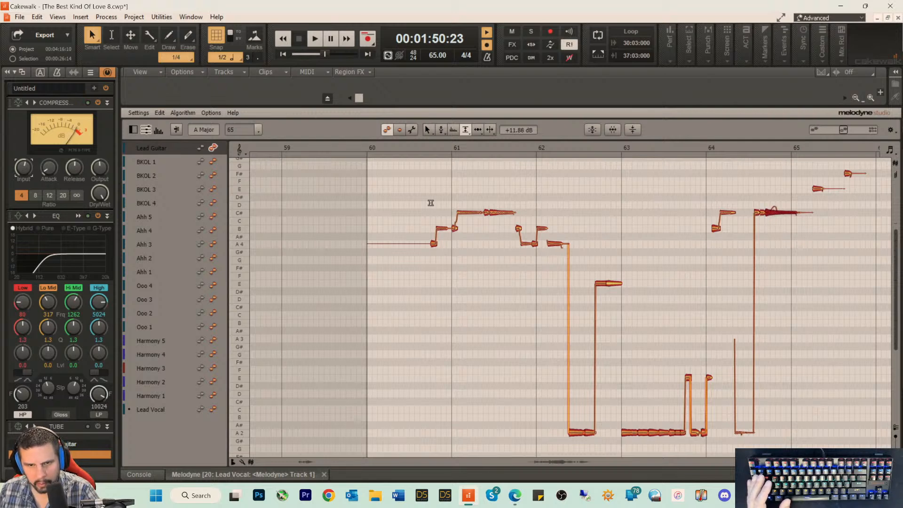
# Step: Set the amplitude of the first C# note in bar 61 to +15.00 dB and the first low A2 in bar 62 to +11.28 dB
pyautogui.click(459, 212)
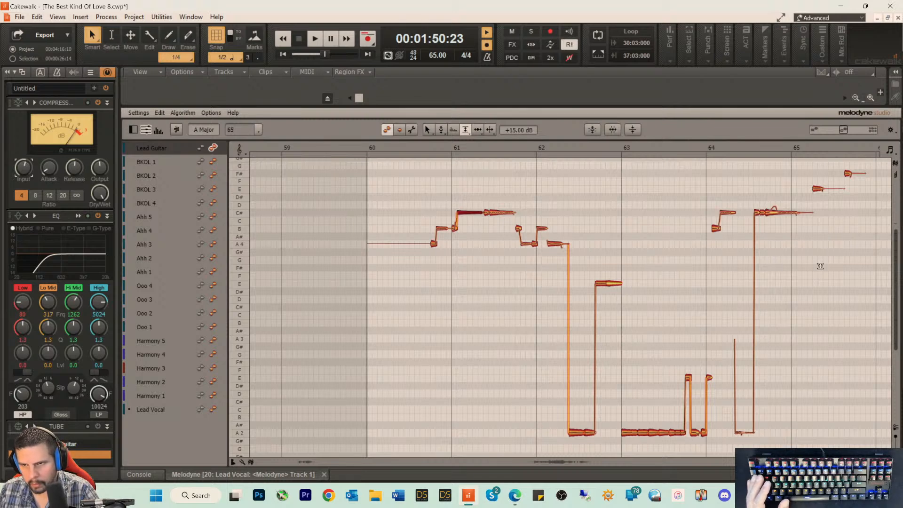
pyautogui.hscroll(-5, 747, 439)
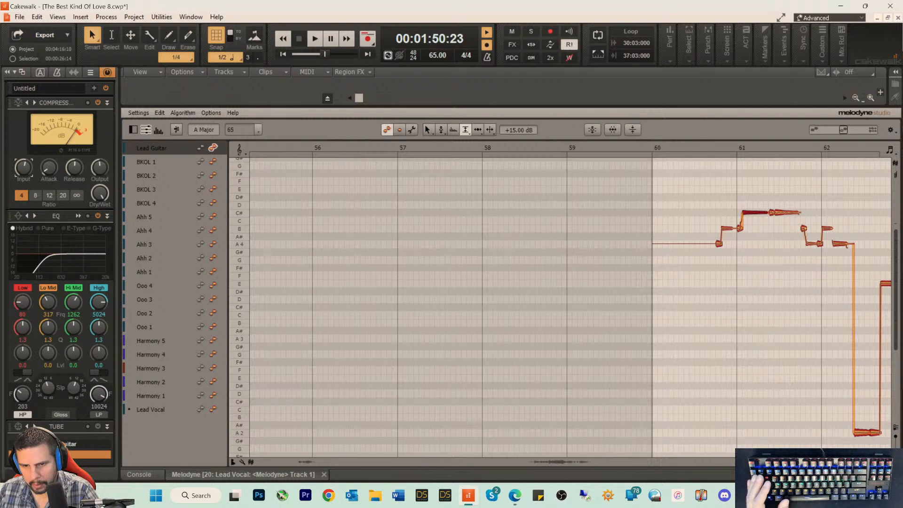
pyautogui.hscroll(3, 747, 439)
pyautogui.hscroll(-1, 747, 439)
pyautogui.click(771, 437)
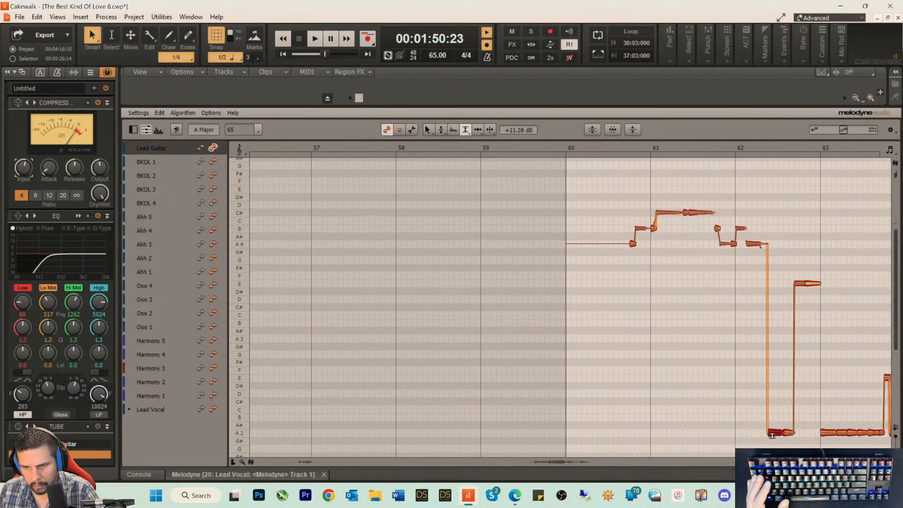
# Step: Set bar 31's first C# to +15.96 dB and the short A2 before bar 34 to +12.24 dB, also lowering bar 32's first A2
pyautogui.moveTo(799, 461); pyautogui.dragTo(537, 460)
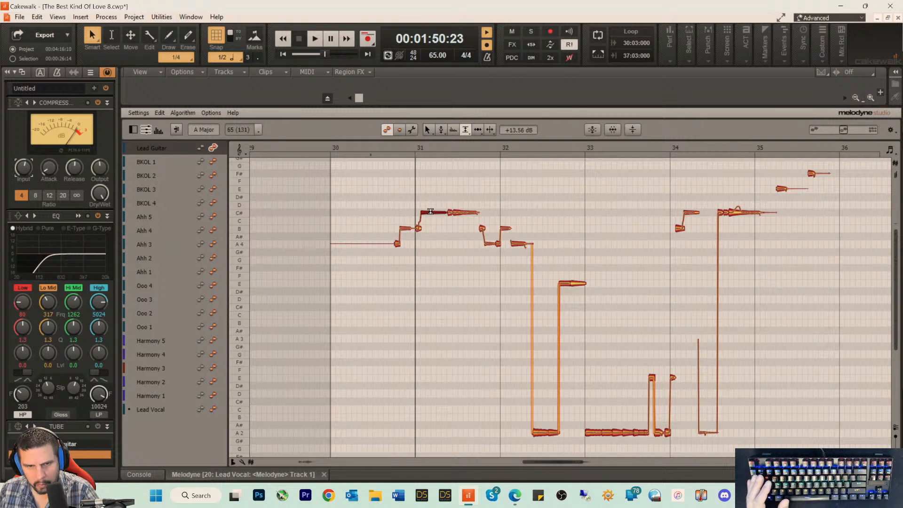
pyautogui.moveTo(430, 211); pyautogui.dragTo(431, 201)
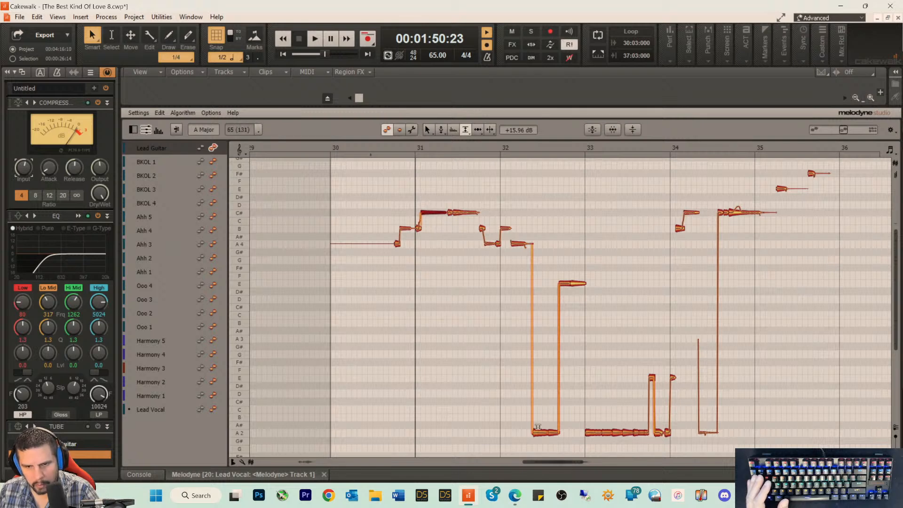
pyautogui.moveTo(537, 427); pyautogui.dragTo(538, 435)
pyautogui.click(661, 432)
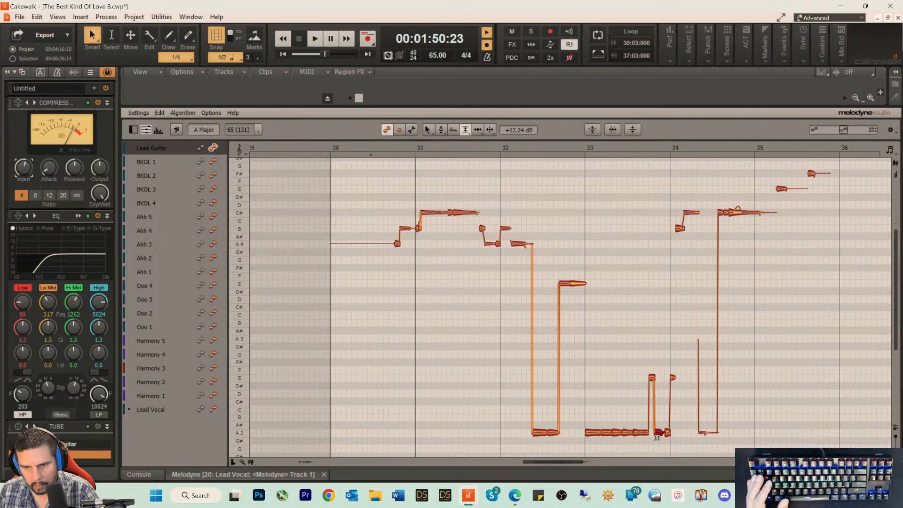
# Step: Set bar 34's long C# to +12.72 dB, bar 35's F# to +13.56 dB, and bar 32's B4 and A4 to +14.76 and +16.68 dB
pyautogui.click(734, 215)
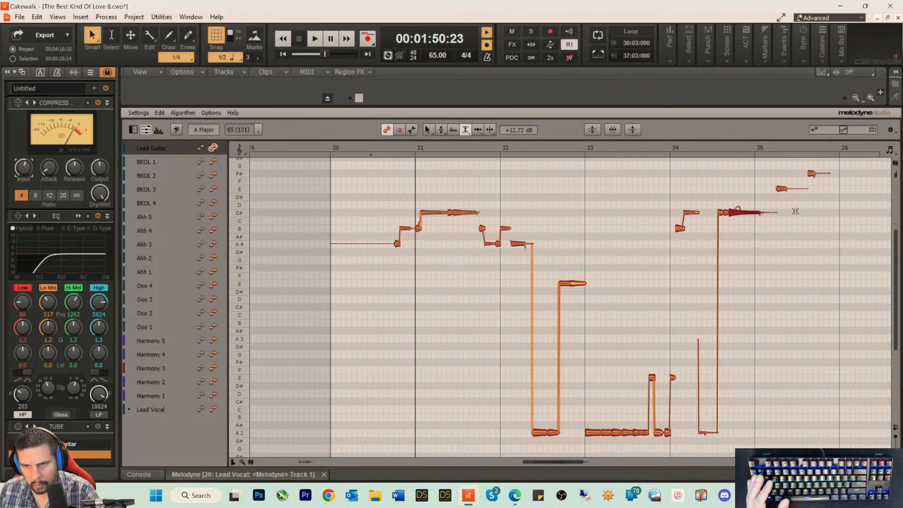
pyautogui.click(814, 173)
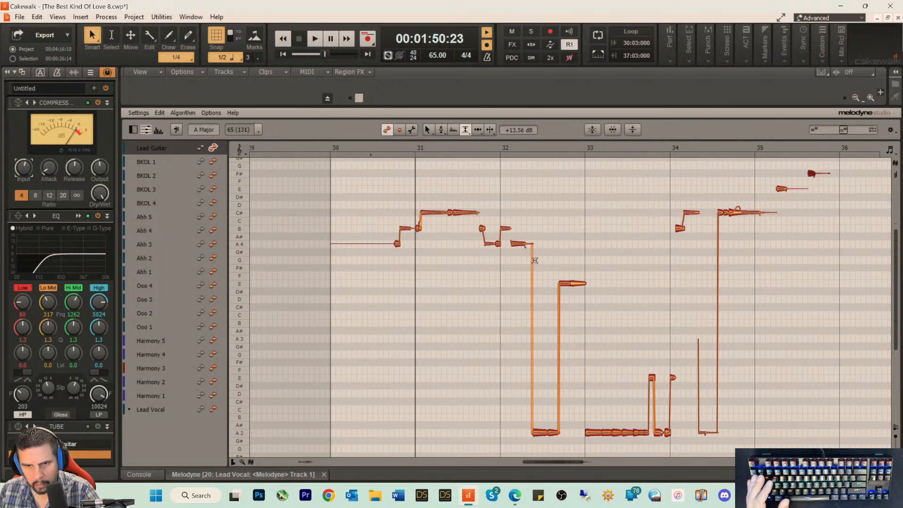
pyautogui.click(518, 244)
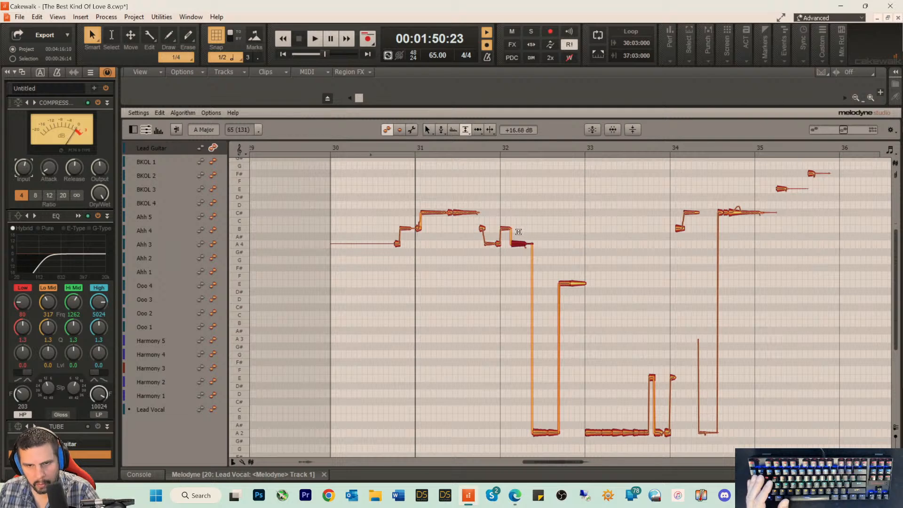
pyautogui.click(502, 227)
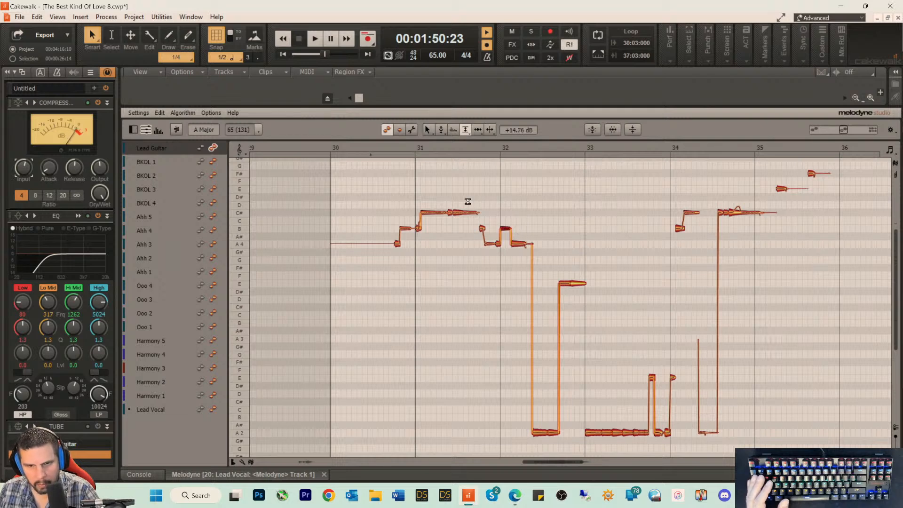
# Step: Play the solo's opening and set the B4 note in bar 30 to +15.84 dB and the first C# in bar 31 to +18.12 dB
pyautogui.click(378, 144)
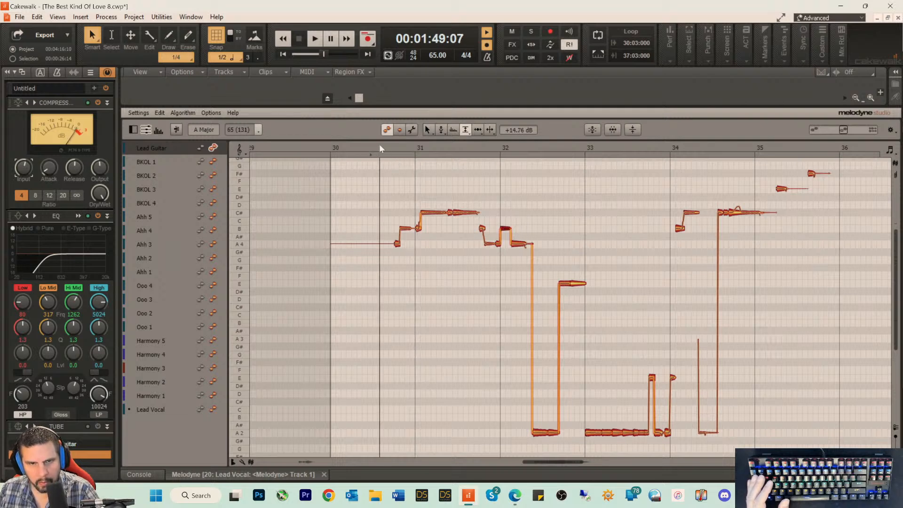
pyautogui.press('space')
pyautogui.click(401, 226)
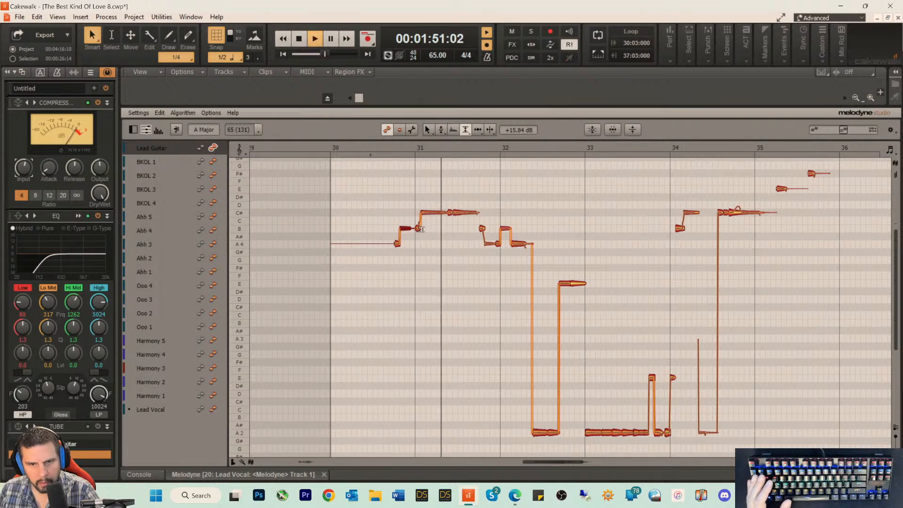
pyautogui.press('space')
pyautogui.click(427, 213)
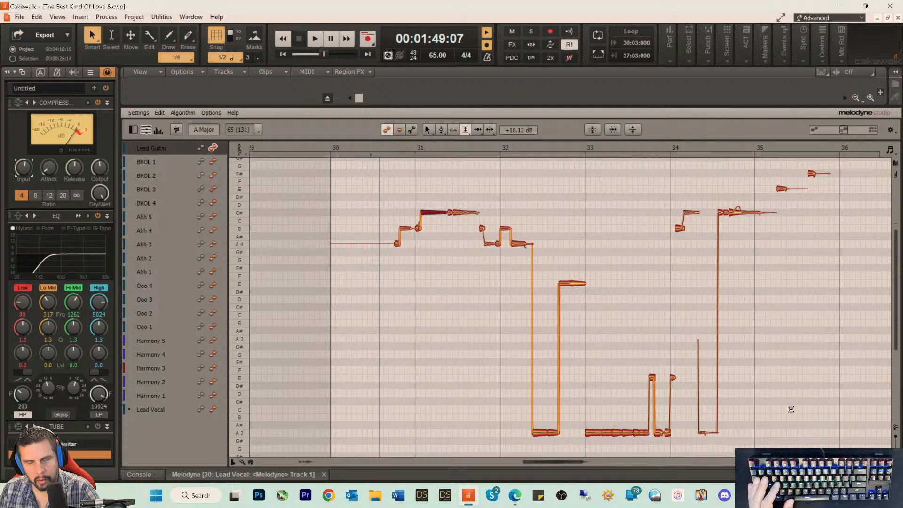
# Step: Play the song from shortly before the solo and set the Lead Guitar bus's input gain to -5.8 and output volume to -2.8
pyautogui.press('d')
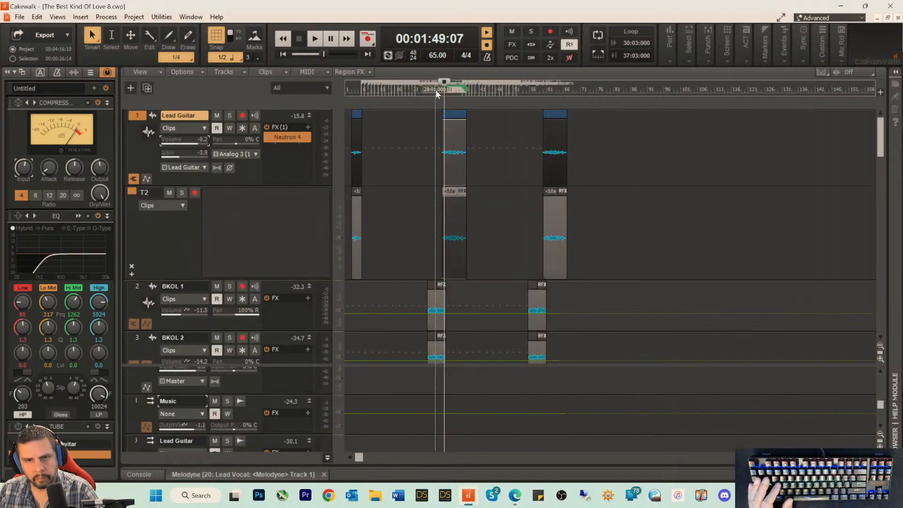
pyautogui.click(436, 92)
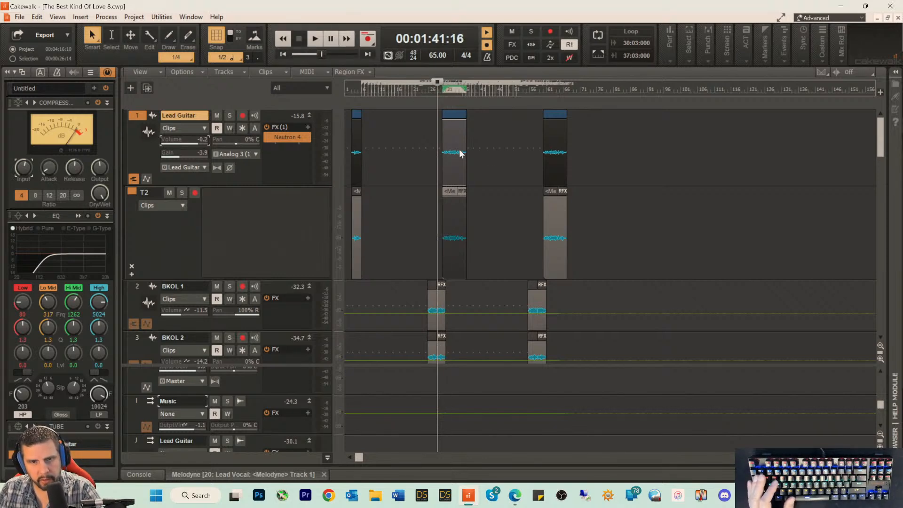
pyautogui.press('space')
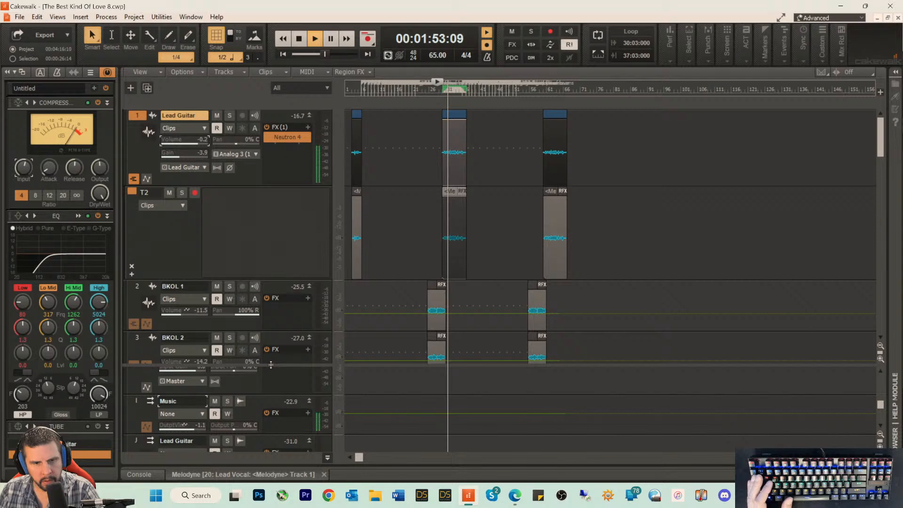
pyautogui.moveTo(262, 365); pyautogui.dragTo(308, 148)
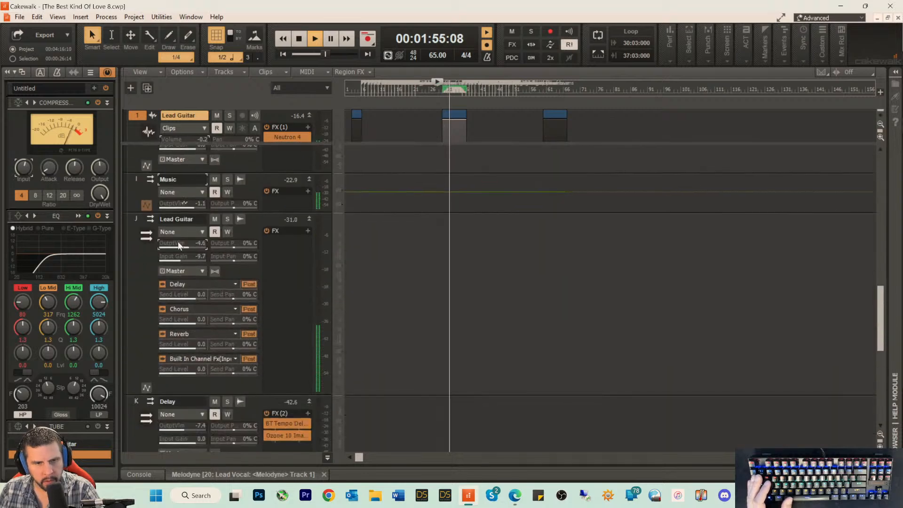
pyautogui.moveTo(179, 244)
pyautogui.mouseDown()
pyautogui.moveTo(186, 244)
pyautogui.moveTo(179, 259)
pyautogui.mouseUp()
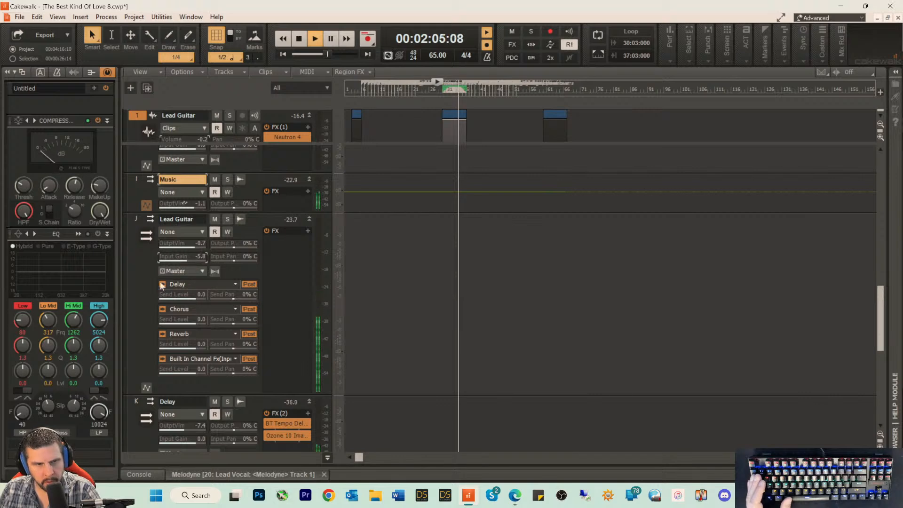
pyautogui.click(147, 307)
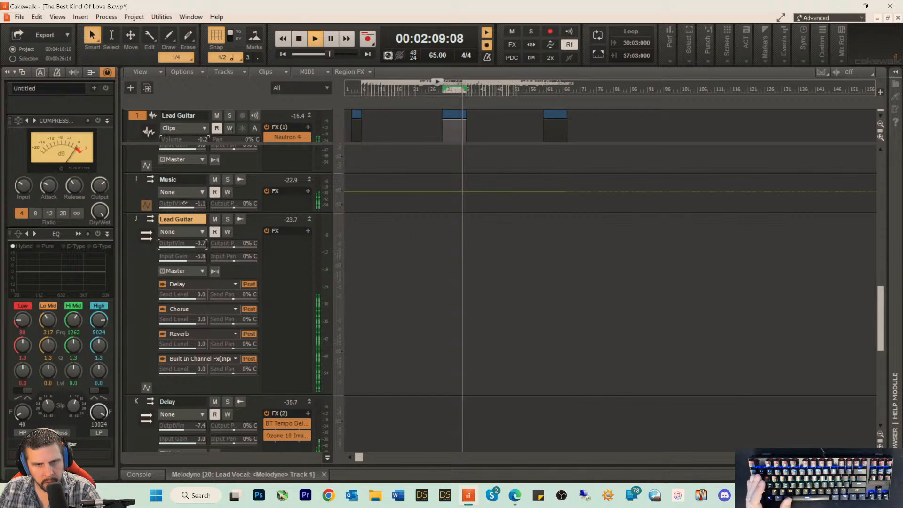
pyautogui.moveTo(195, 245); pyautogui.dragTo(192, 245)
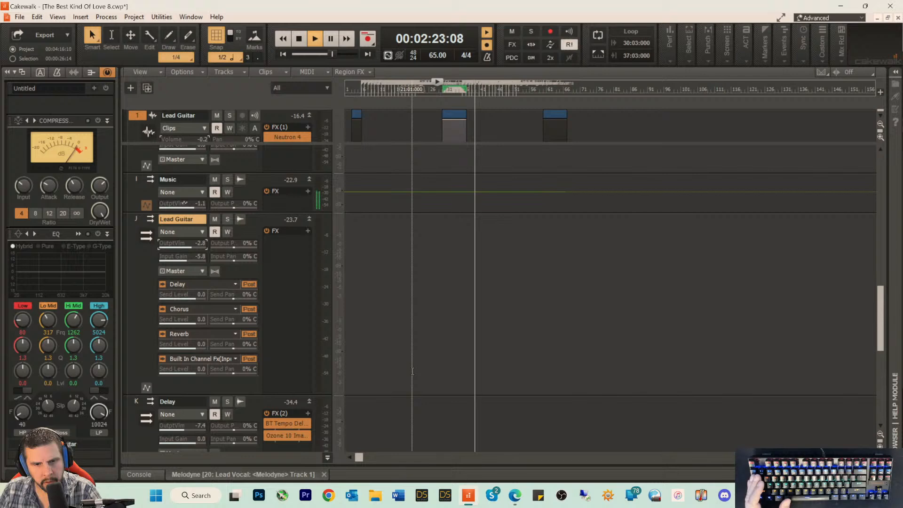
# Step: Set the Lead Vocal bus's output volume to -3.6 while the song plays
pyautogui.scroll(8, 409, 347)
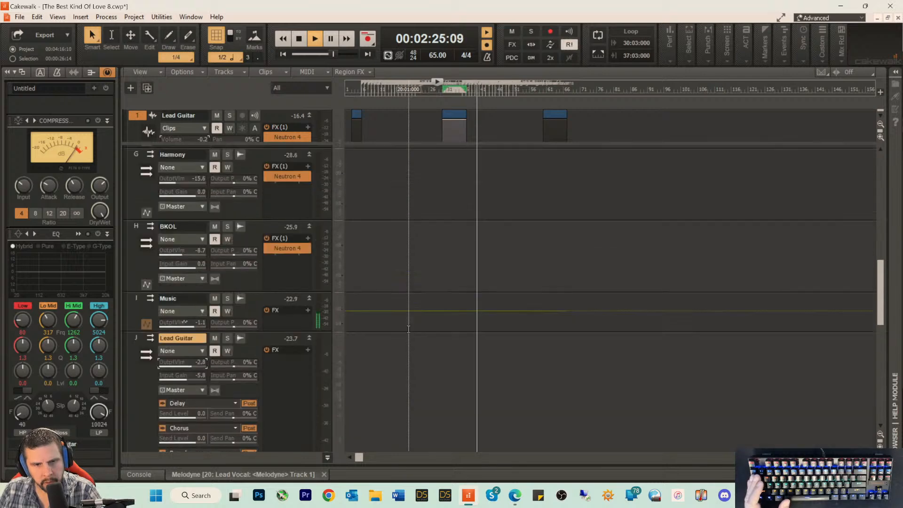
pyautogui.scroll(8, 410, 324)
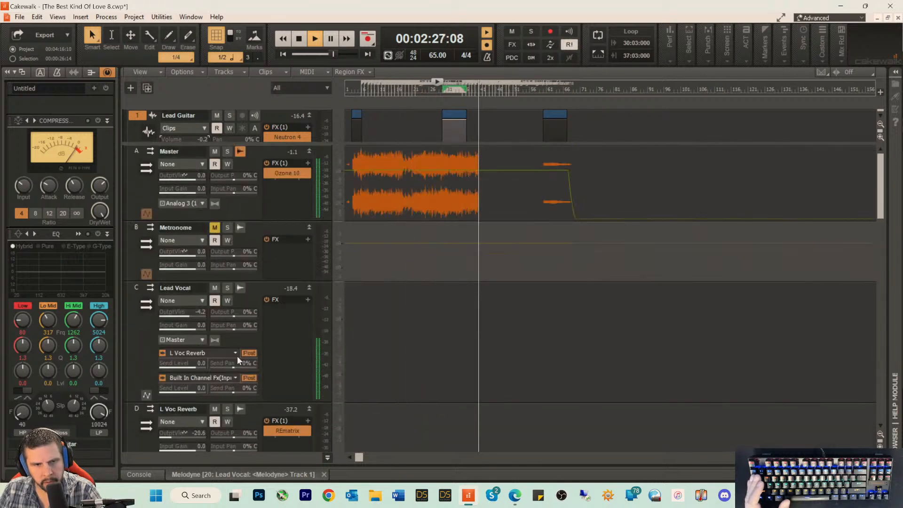
pyautogui.moveTo(182, 316); pyautogui.dragTo(182, 316)
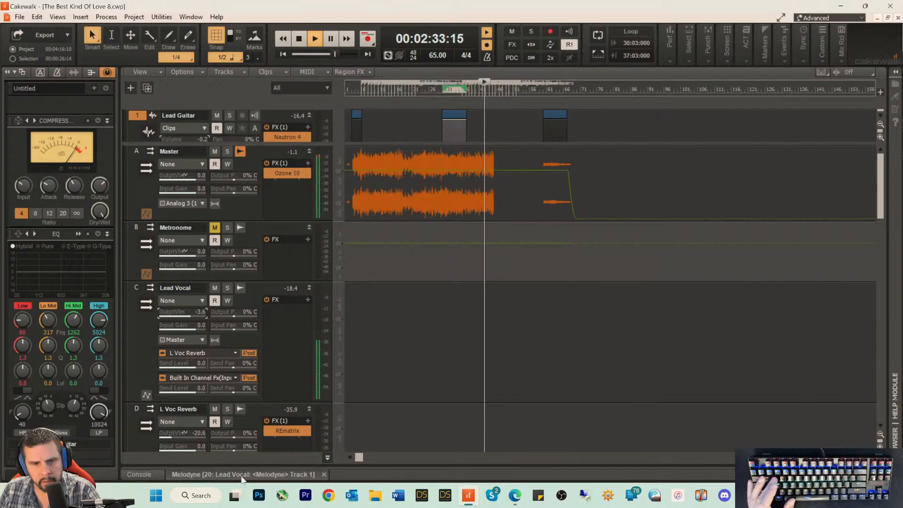
# Step: Display the Lead Vocal notes around bar 44 in the Melodyne editor, zoomed in, and stop playback
pyautogui.doubleClick(275, 458)
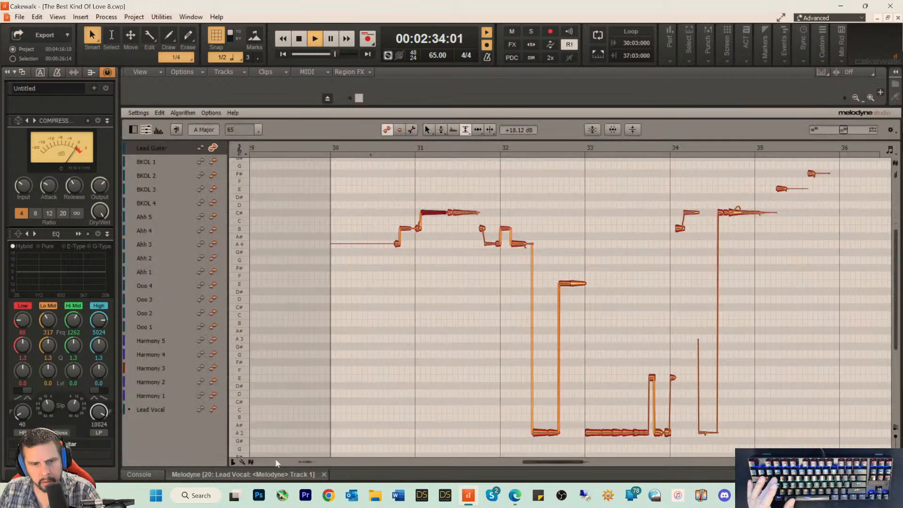
pyautogui.click(209, 407)
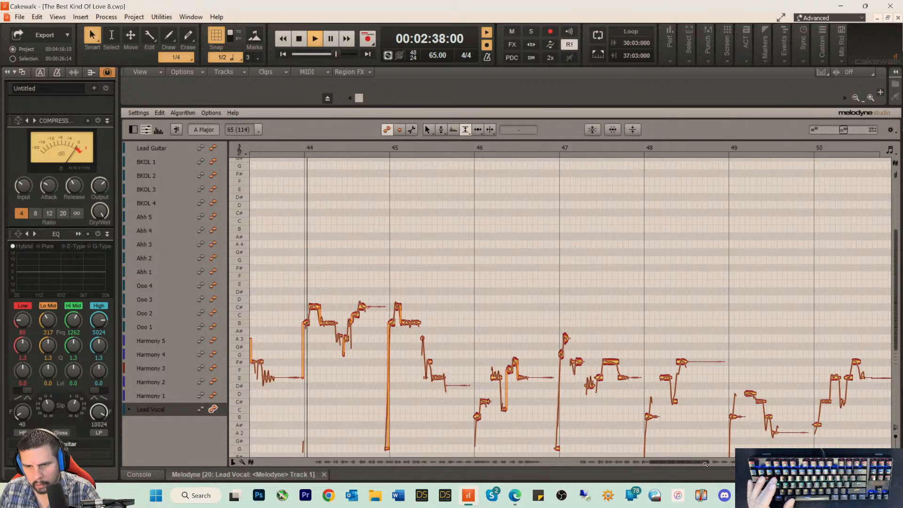
pyautogui.moveTo(703, 462); pyautogui.dragTo(668, 467)
pyautogui.press('space')
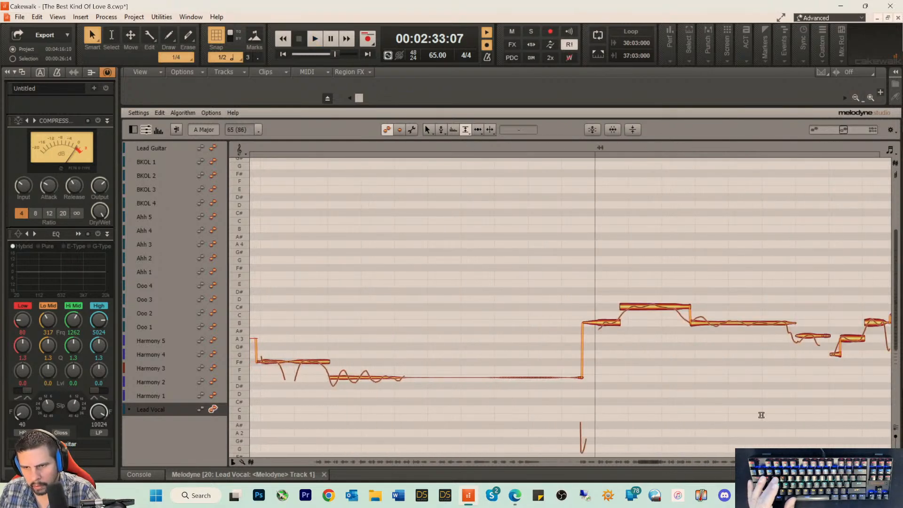
# Step: Use the Pitch Tool to snap the off-pitch Lead Vocal note in bar 44 to A3 at 0 ct, and play the phrase
pyautogui.rightClick(811, 346)
pyautogui.click(791, 347)
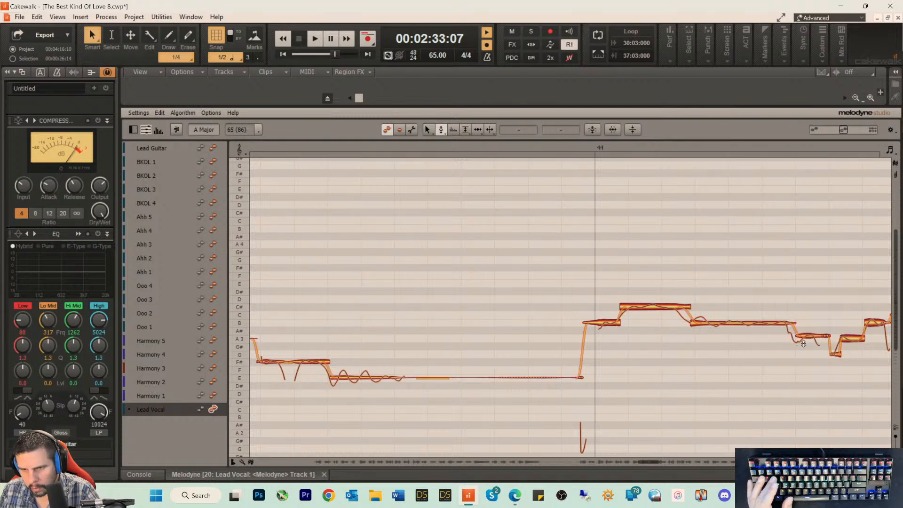
pyautogui.click(805, 337)
pyautogui.doubleClick(806, 336)
pyautogui.click(749, 153)
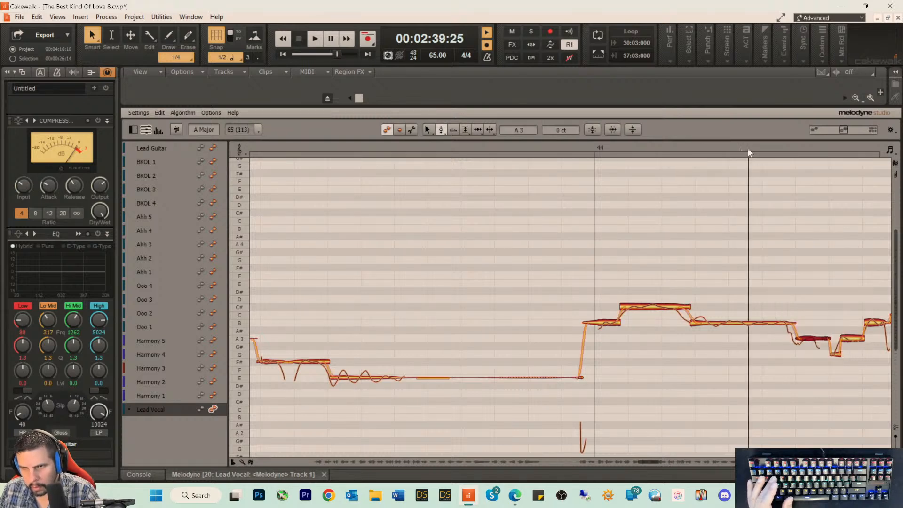
pyautogui.click(658, 150)
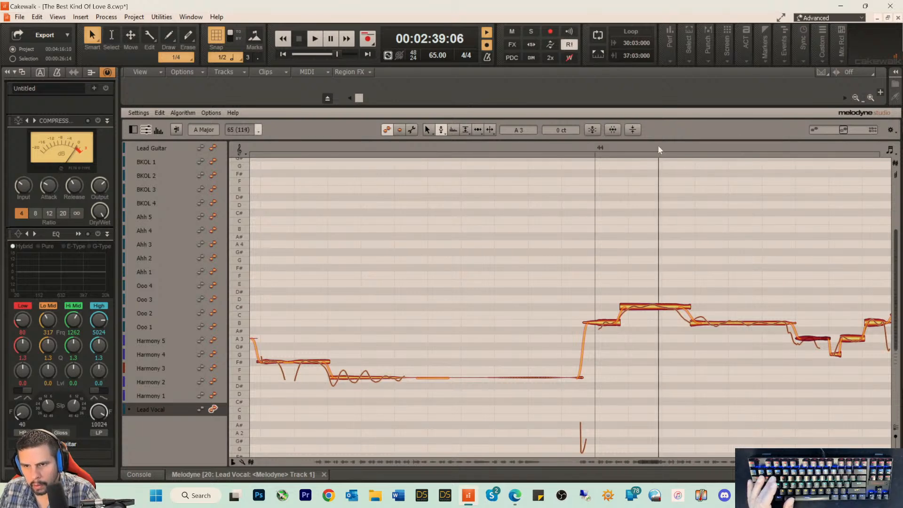
pyautogui.press('space')
pyautogui.press('space')
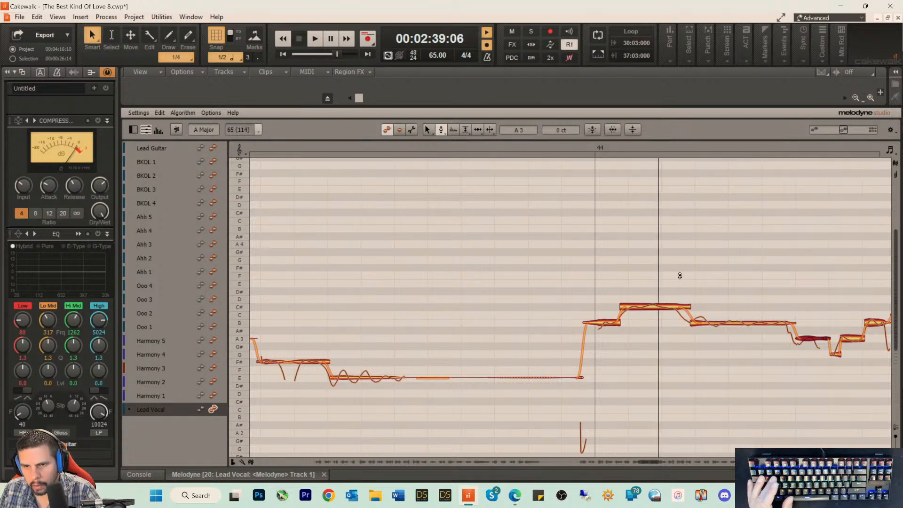
# Step: Select the Lead Vocal's C#4 note in bar 44, audition it and activate the Amplitude Tool
pyautogui.click(678, 308)
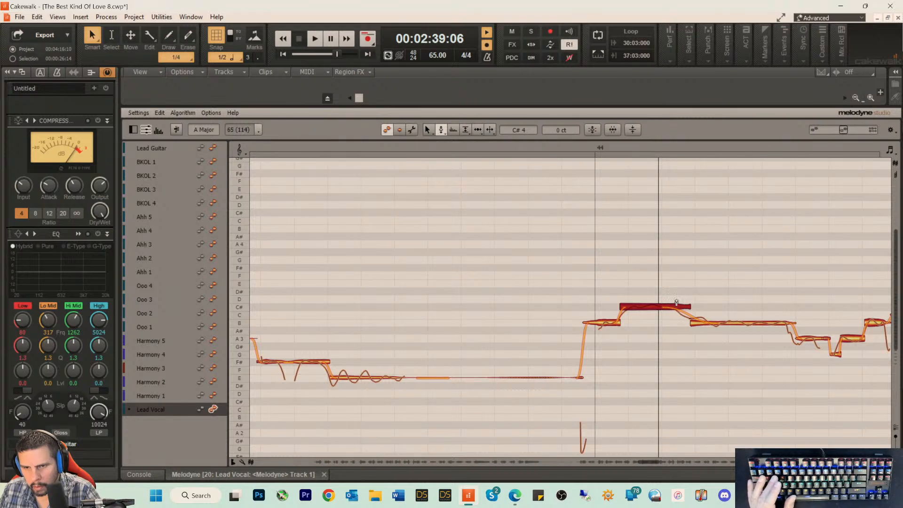
pyautogui.press('space')
pyautogui.press('space')
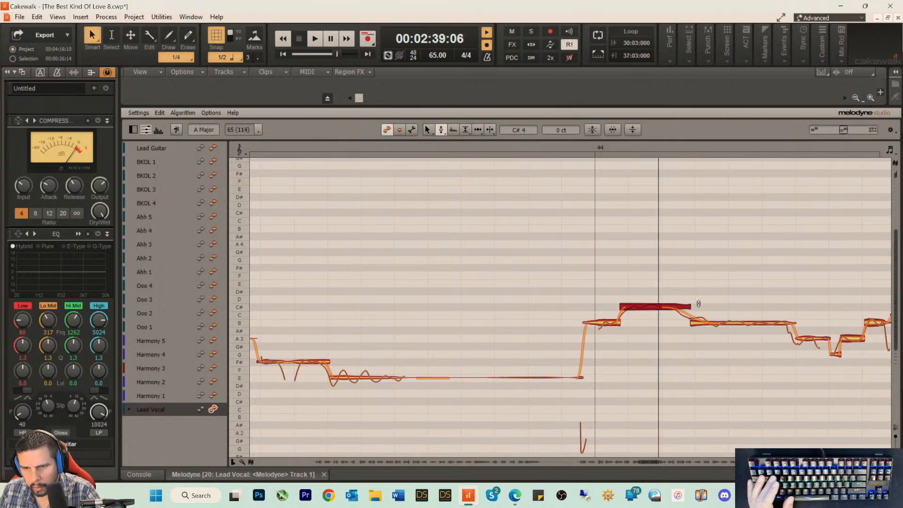
pyautogui.click(160, 113)
pyautogui.click(160, 113)
pyautogui.rightClick(636, 263)
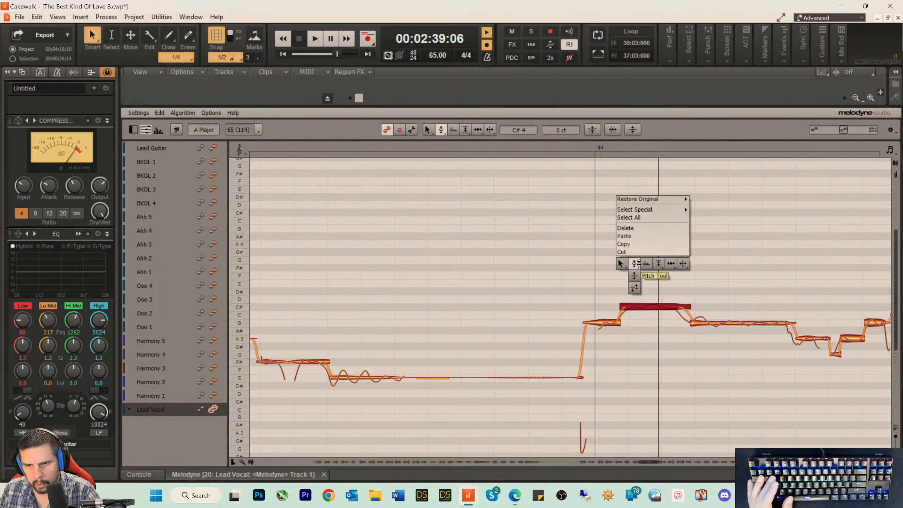
pyautogui.moveTo(658, 263)
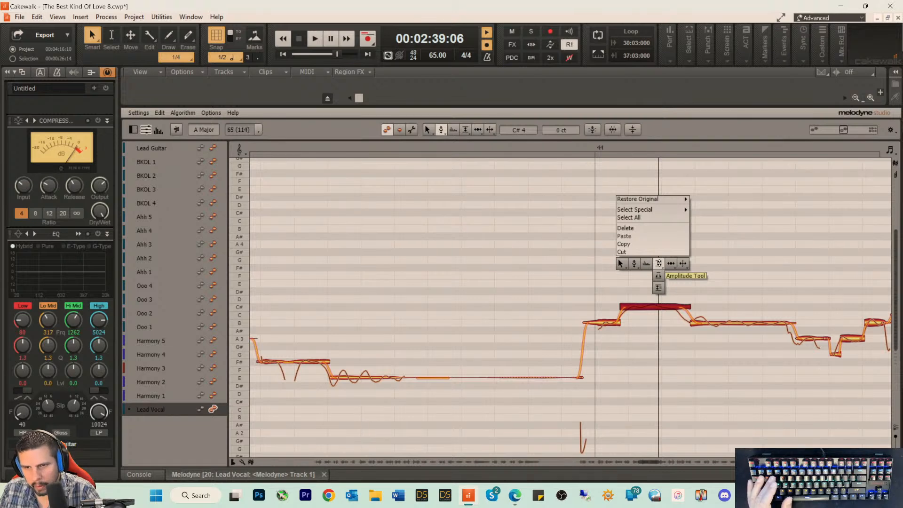
pyautogui.click(658, 264)
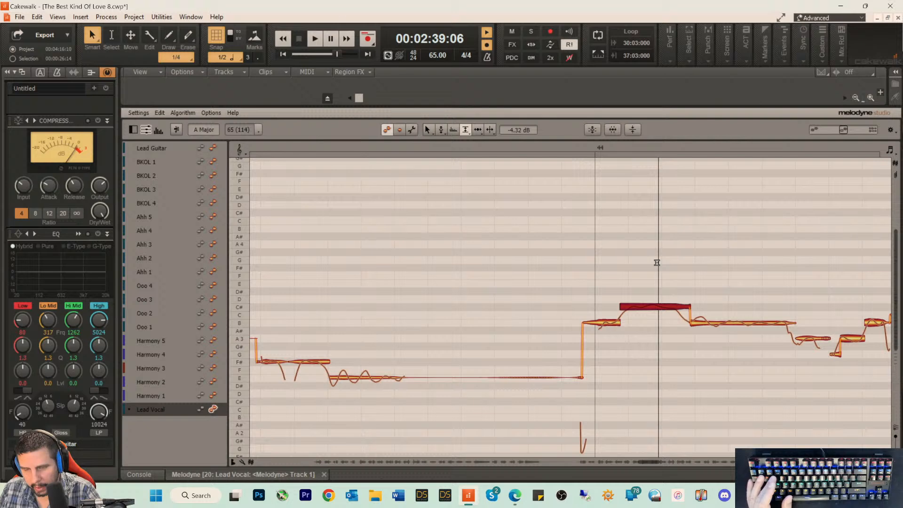
# Step: Smooth the amplitude transition from the C#4 note into the following B note, and play the phrase to check it
pyautogui.rightClick(656, 263)
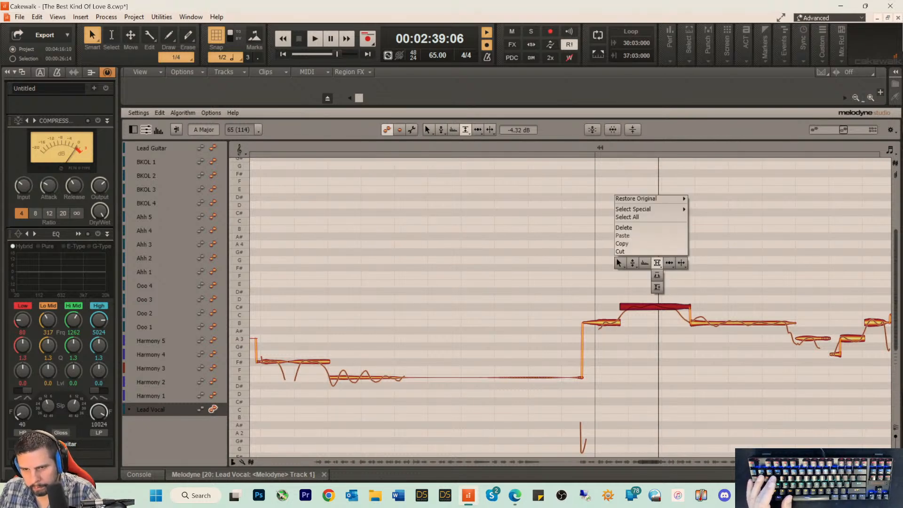
pyautogui.click(659, 265)
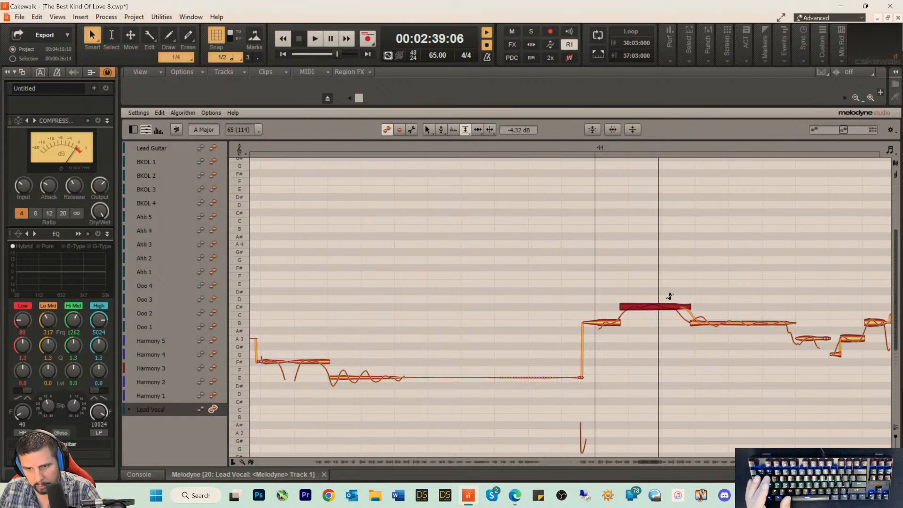
pyautogui.click(461, 143)
pyautogui.press('space')
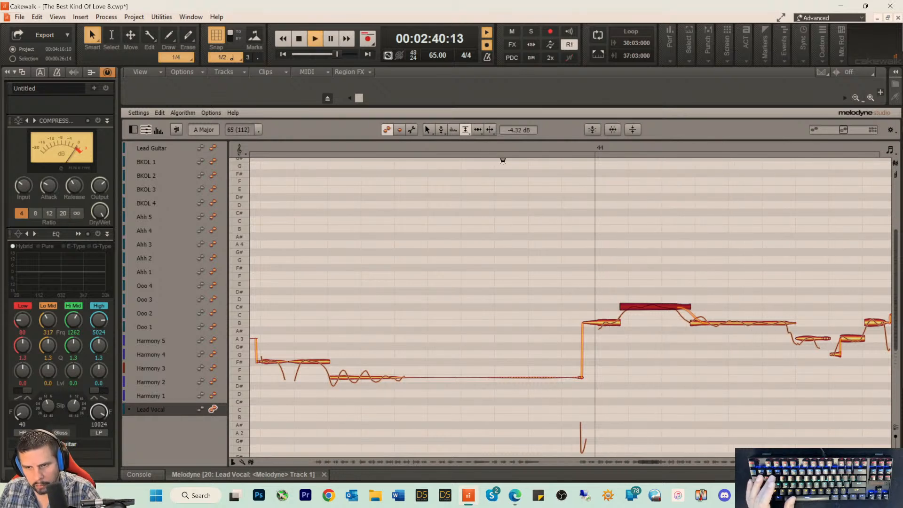
pyautogui.press('space')
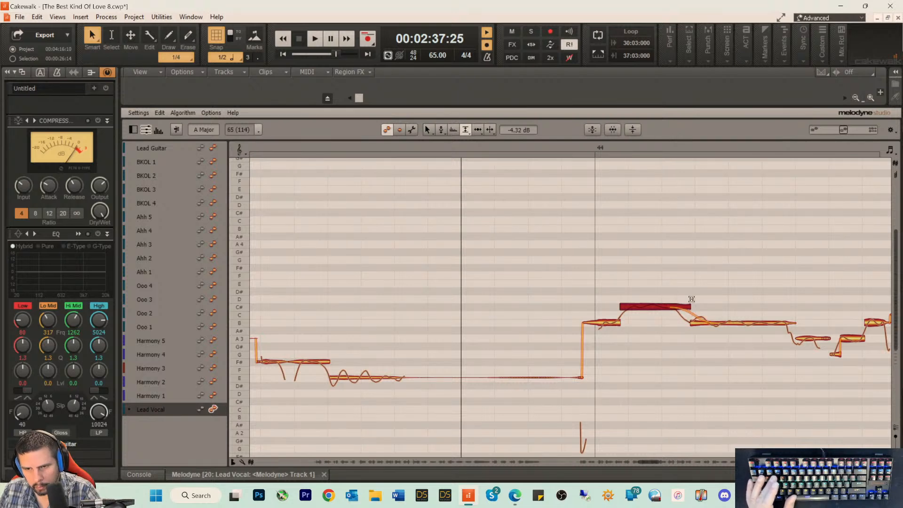
pyautogui.press('space')
# Step: With the Amplitude Tool, set the B note following the C#4 in bar 44 to +1.32 dB and play the phrase
pyautogui.rightClick(727, 311)
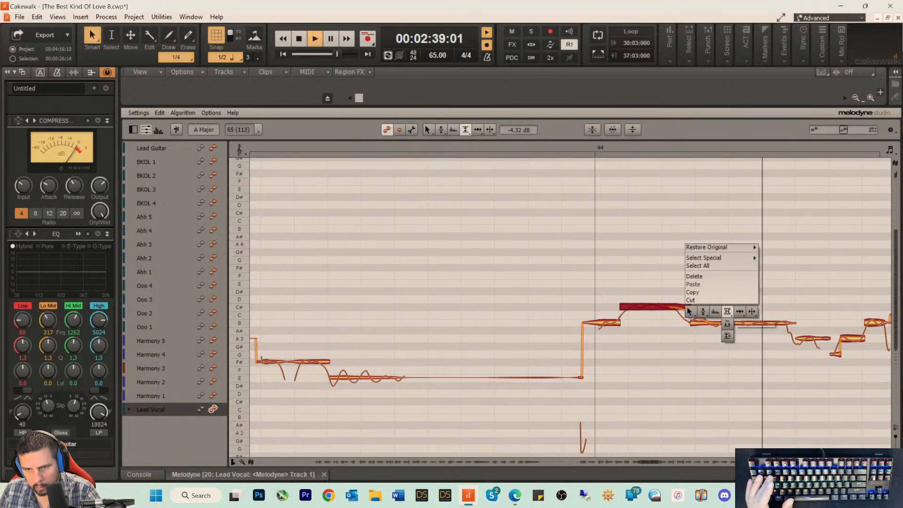
pyautogui.click(725, 311)
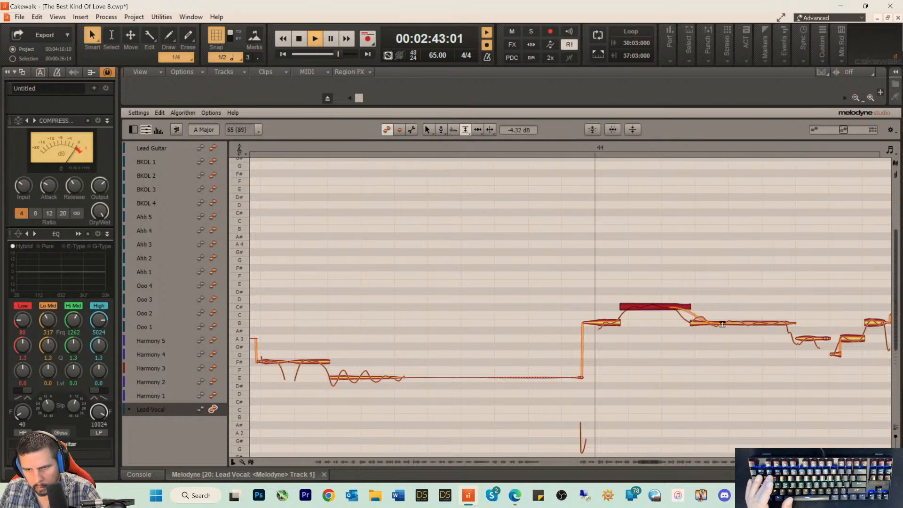
pyautogui.press('space')
pyautogui.click(723, 320)
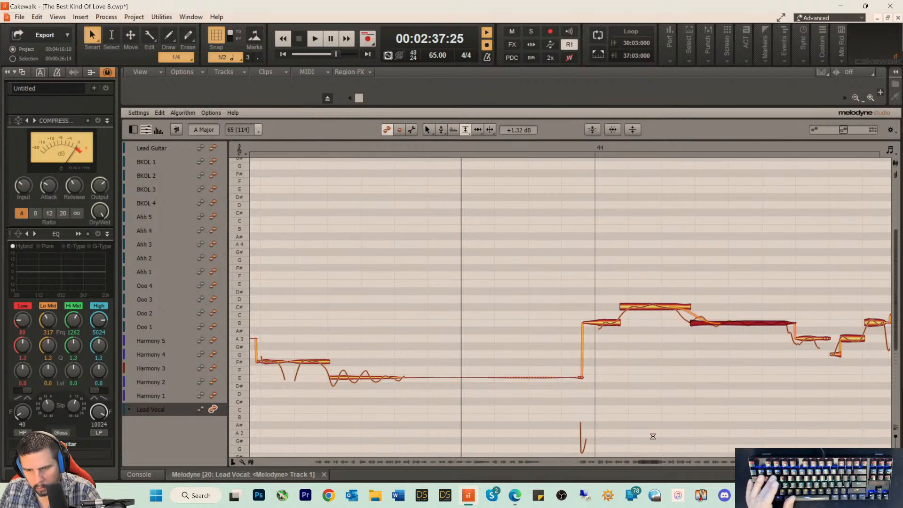
pyautogui.press('space')
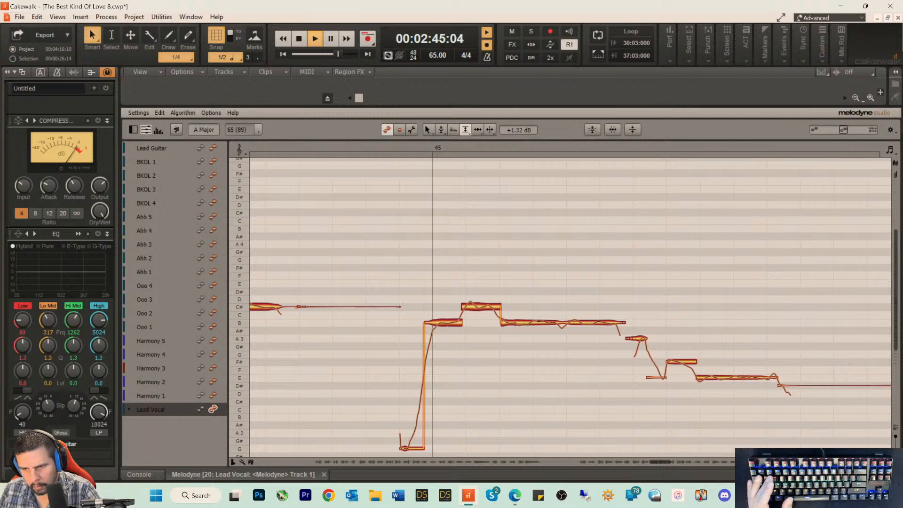
# Step: Return to the track view, enlarge the track area above the buses, bring the Lead Vocal track into view and stop playback
pyautogui.press('d')
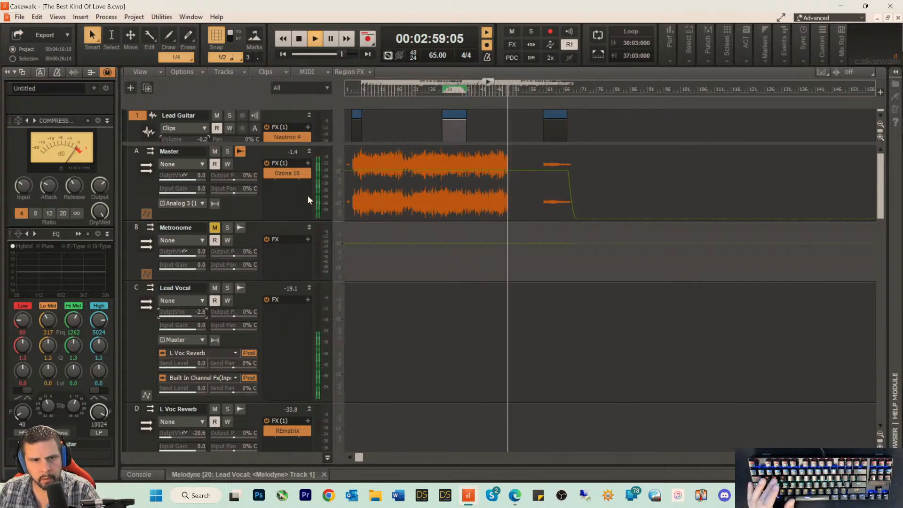
pyautogui.moveTo(274, 144); pyautogui.dragTo(274, 319)
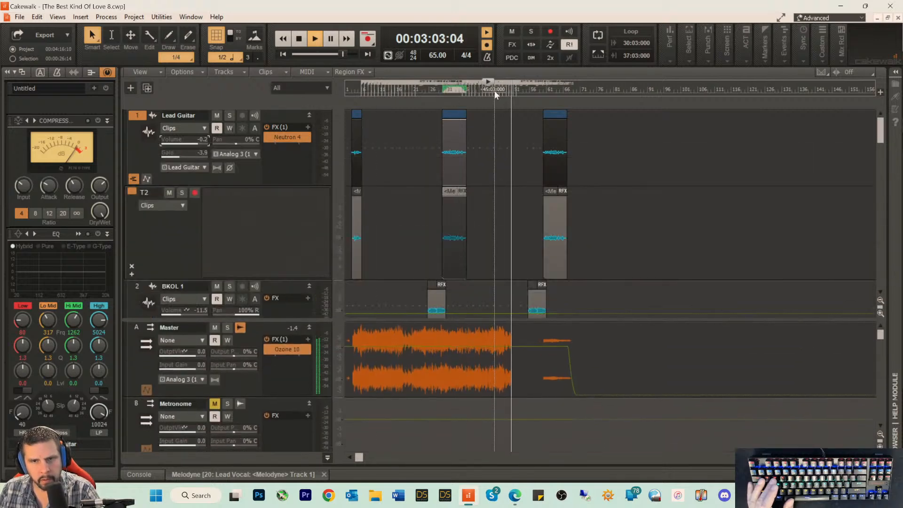
pyautogui.moveTo(496, 94); pyautogui.dragTo(493, 94)
pyautogui.scroll(-5, 258, 208)
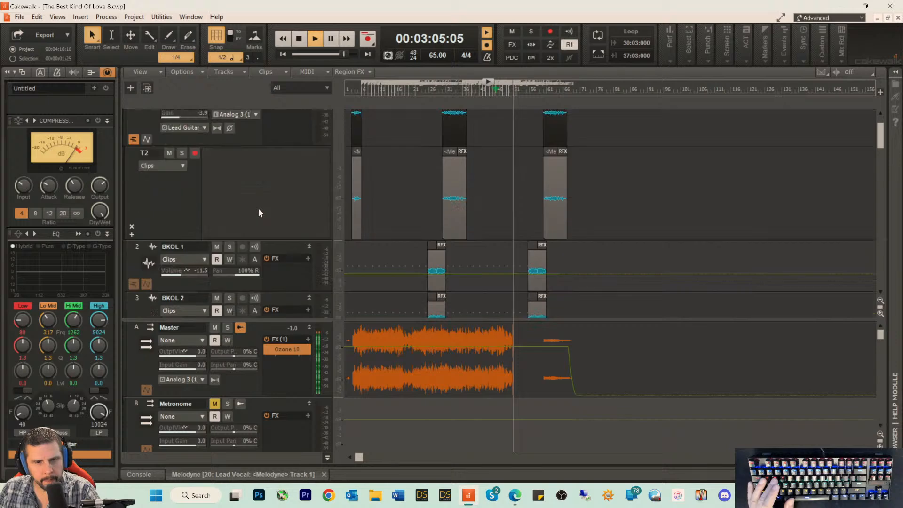
pyautogui.scroll(-10, 262, 208)
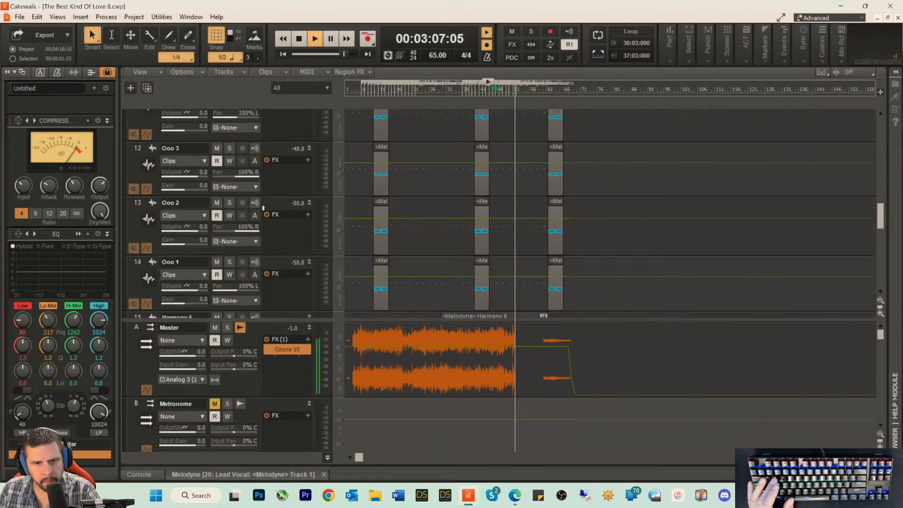
pyautogui.scroll(-6, 264, 209)
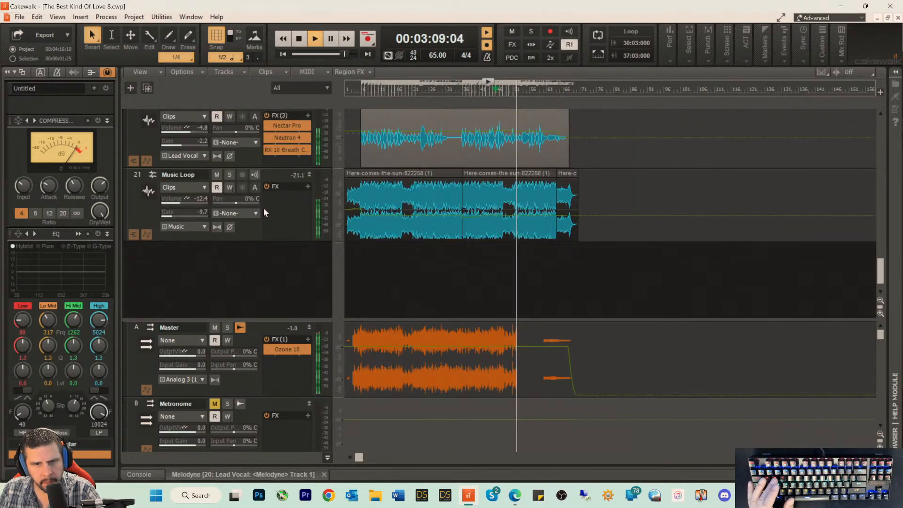
pyautogui.scroll(2, 263, 208)
pyautogui.press('space')
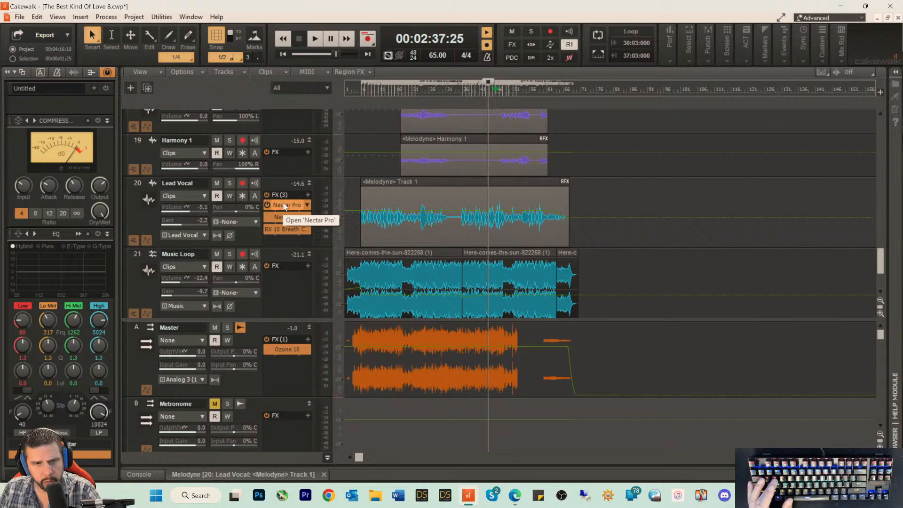
# Step: Set the target level of the Lead Vocal's RX 10 Breath Control to -39.6 dBFS while the song plays, and close the plug-in
pyautogui.doubleClick(287, 231)
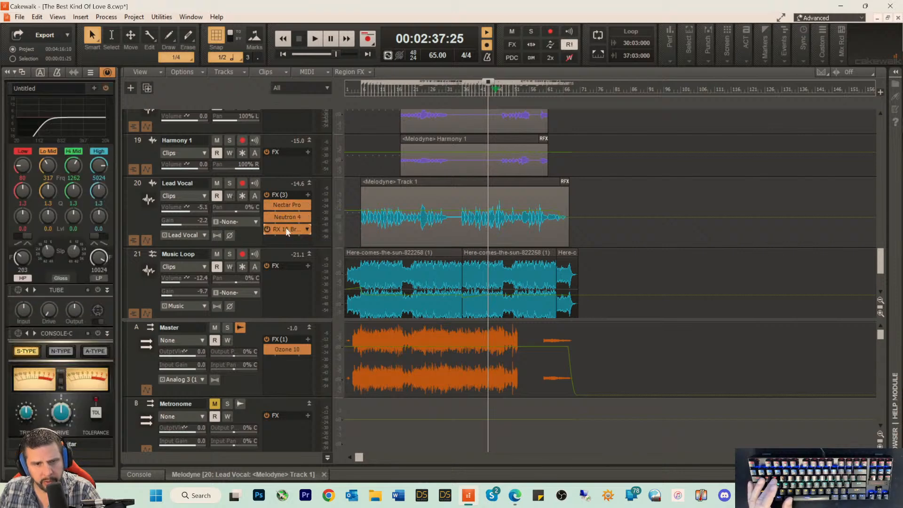
pyautogui.press('space')
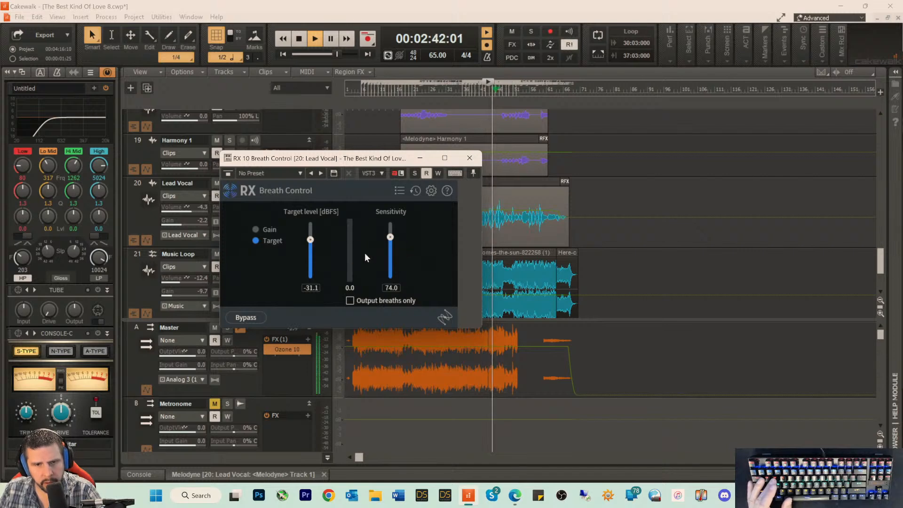
pyautogui.moveTo(311, 243); pyautogui.dragTo(310, 249)
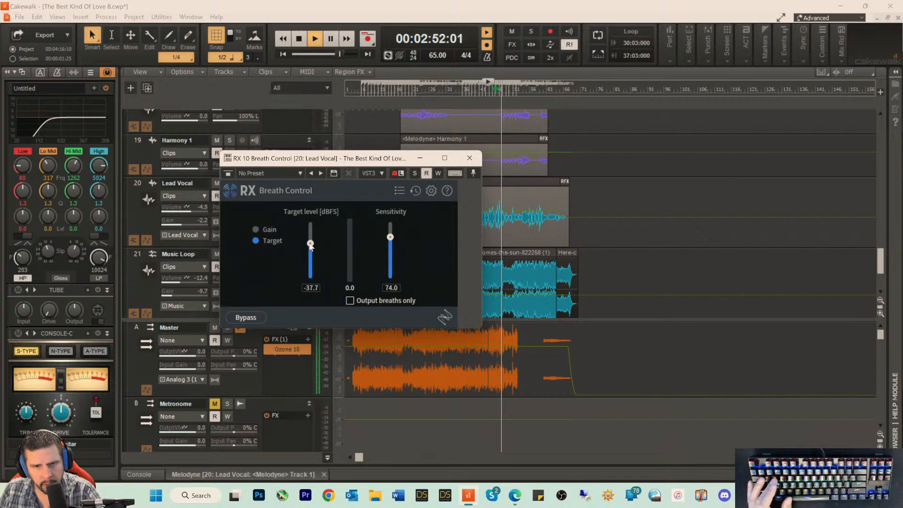
pyautogui.moveTo(310, 243); pyautogui.dragTo(310, 242)
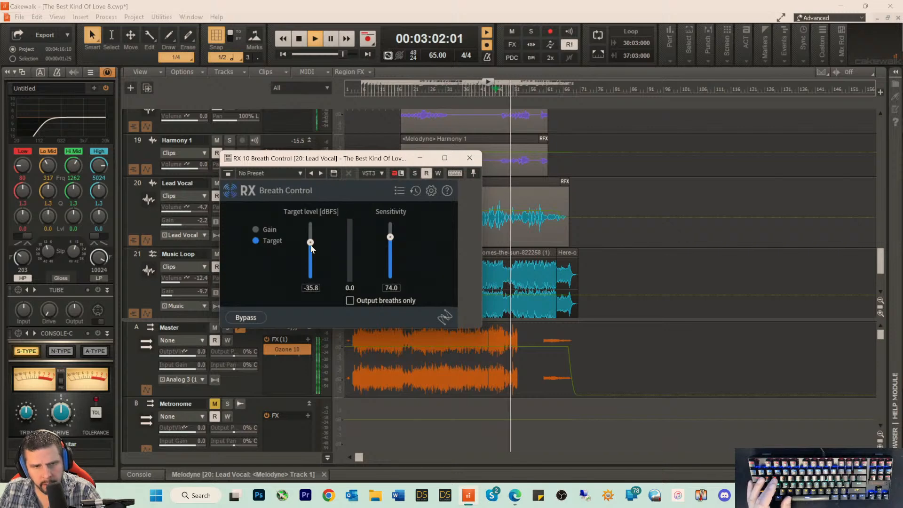
pyautogui.moveTo(311, 246); pyautogui.dragTo(311, 248)
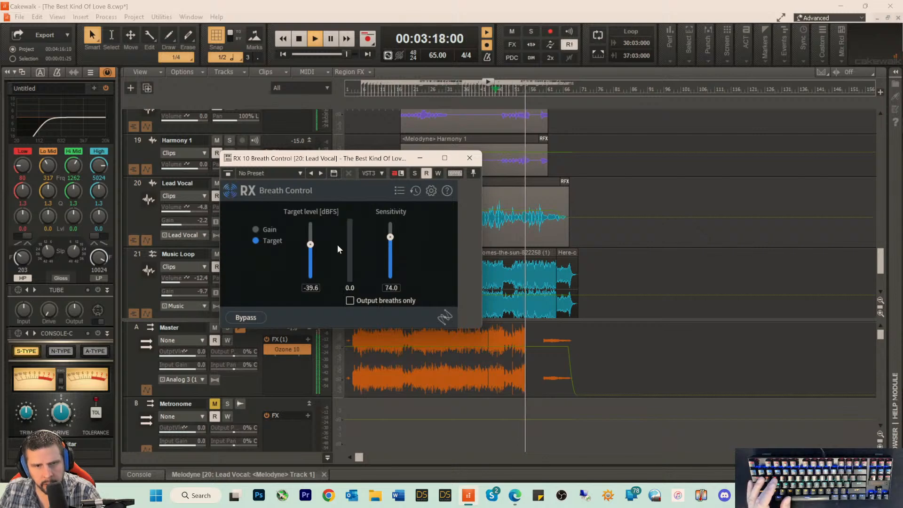
pyautogui.click(470, 160)
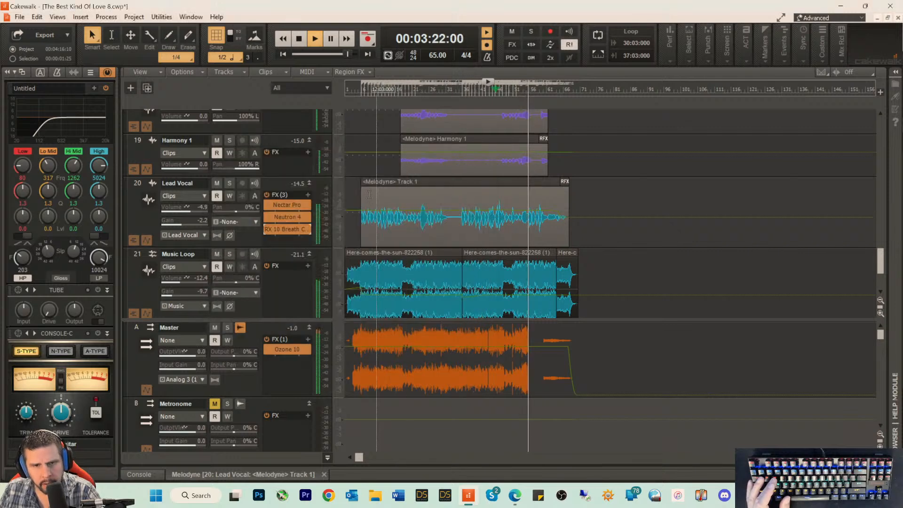
# Step: In the Lead Vocal's Neutron 4 equalizer, set the high shelf band to 0.4 dB at 5871 Hz
pyautogui.doubleClick(282, 218)
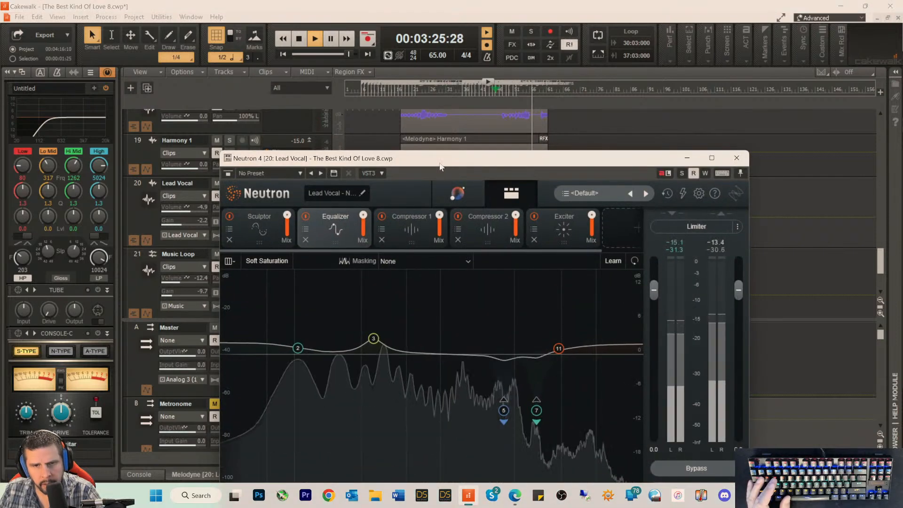
pyautogui.moveTo(440, 163); pyautogui.dragTo(434, 132)
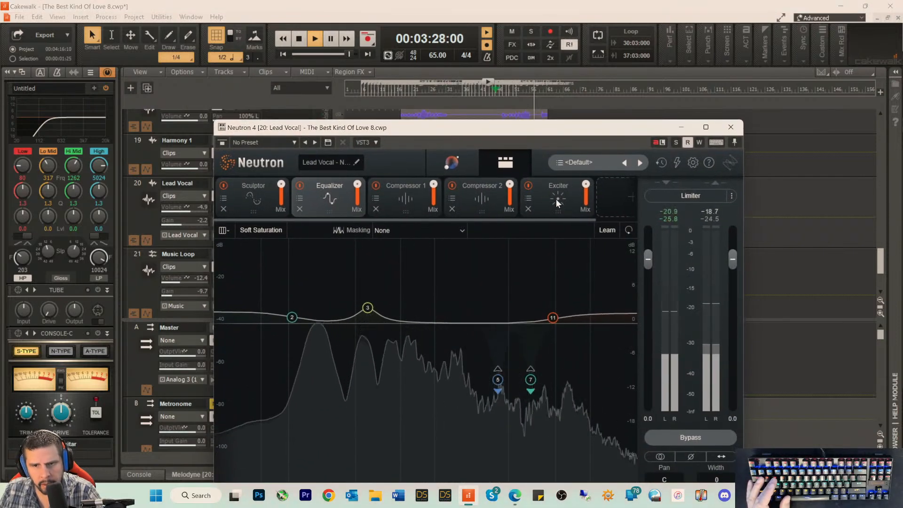
pyautogui.click(553, 318)
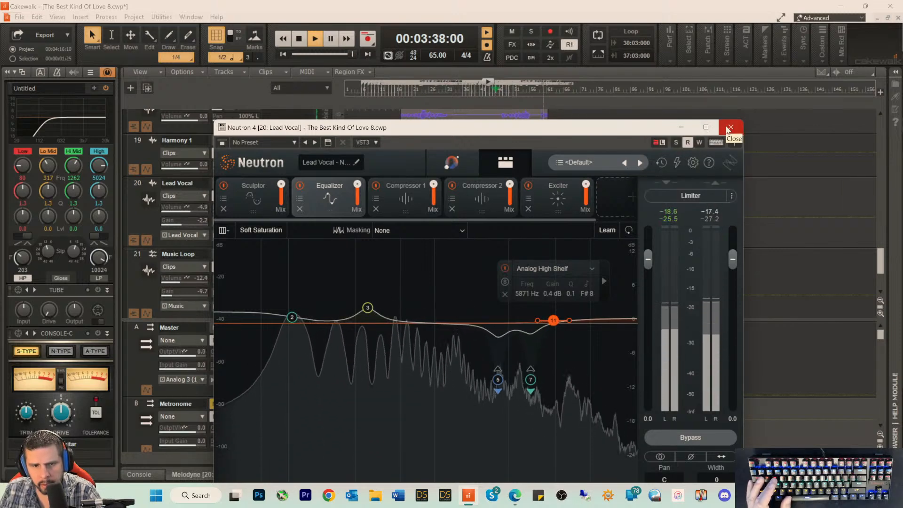
# Step: Set equalizer band 3 to 3.8 dB at 440 Hz and the low shelf to 1.7 dB at 110 Hz, and close Neutron 4
pyautogui.click(367, 309)
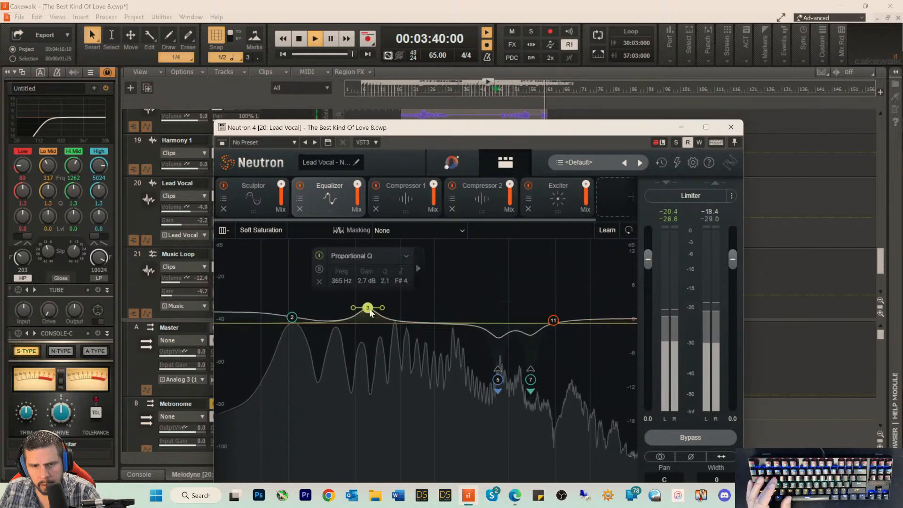
pyautogui.moveTo(370, 311)
pyautogui.mouseDown()
pyautogui.moveTo(366, 245)
pyautogui.moveTo(409, 237)
pyautogui.moveTo(373, 238)
pyautogui.moveTo(365, 296)
pyautogui.moveTo(387, 307)
pyautogui.mouseUp()
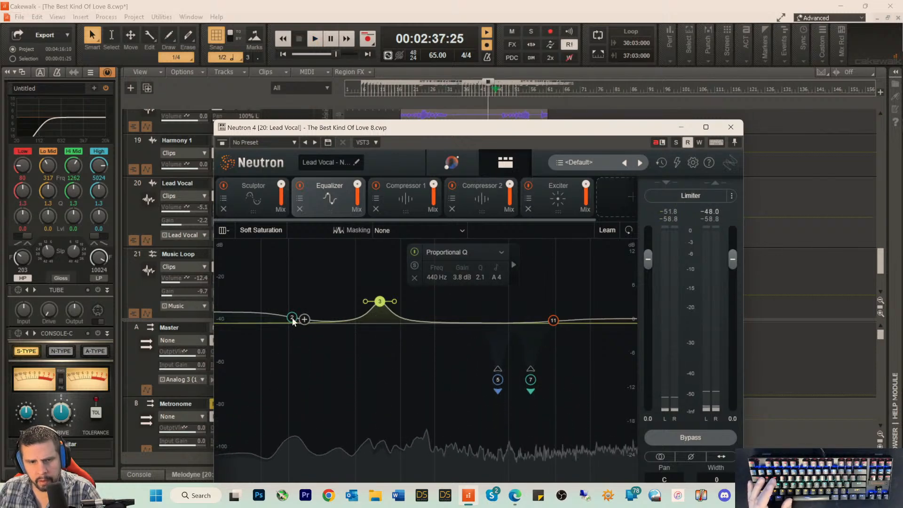
pyautogui.moveTo(292, 319); pyautogui.dragTo(293, 315)
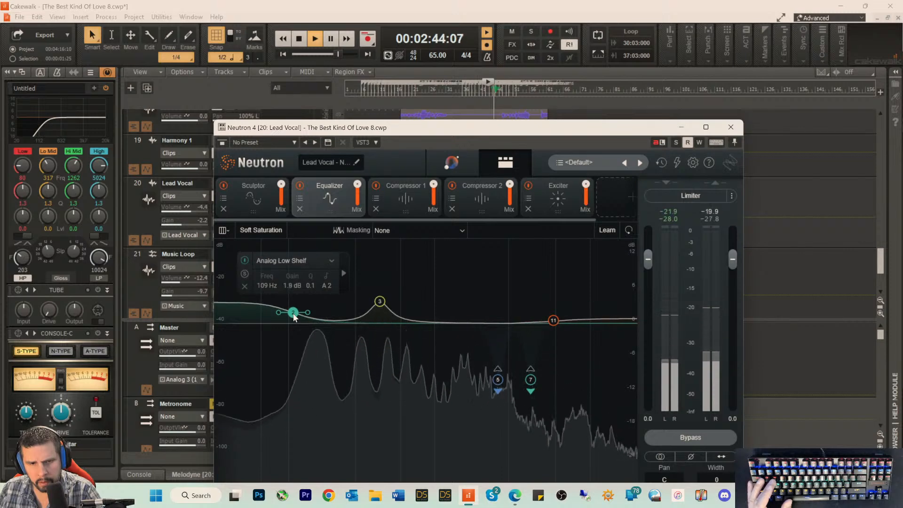
pyautogui.moveTo(293, 311); pyautogui.dragTo(294, 313)
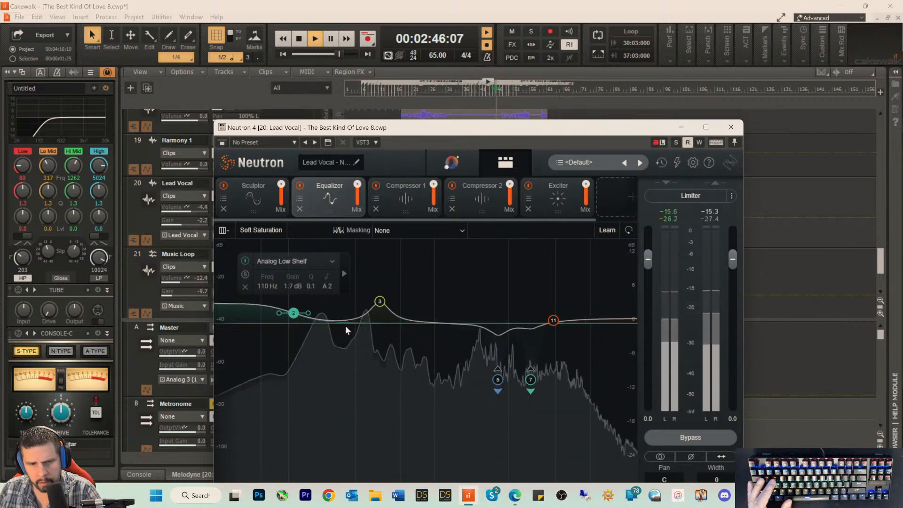
pyautogui.click(730, 127)
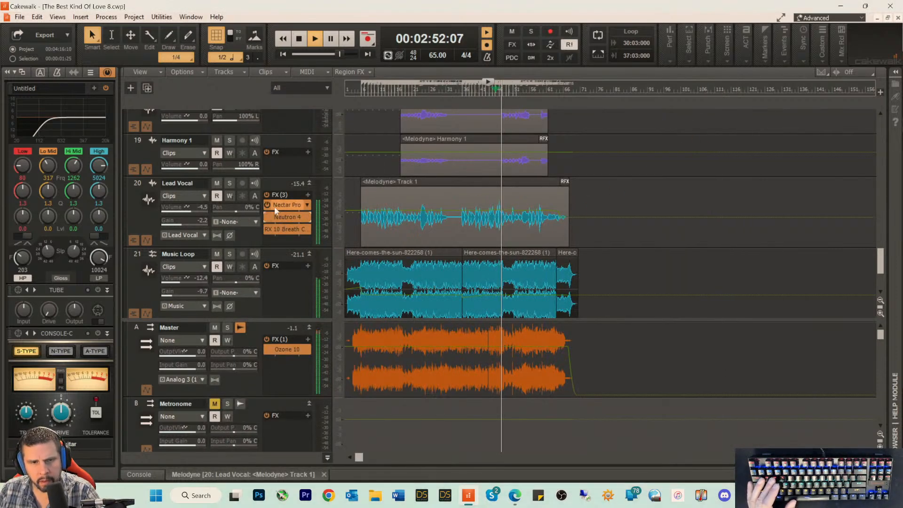
# Step: Bypass and re-enable Neutron 4 on the Lead Vocal track during playback to compare the sound
pyautogui.click(267, 216)
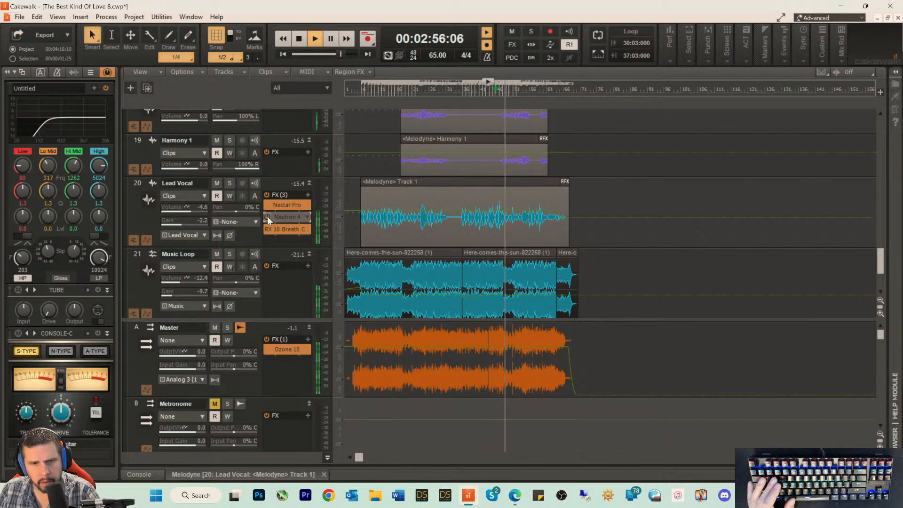
pyautogui.click(267, 216)
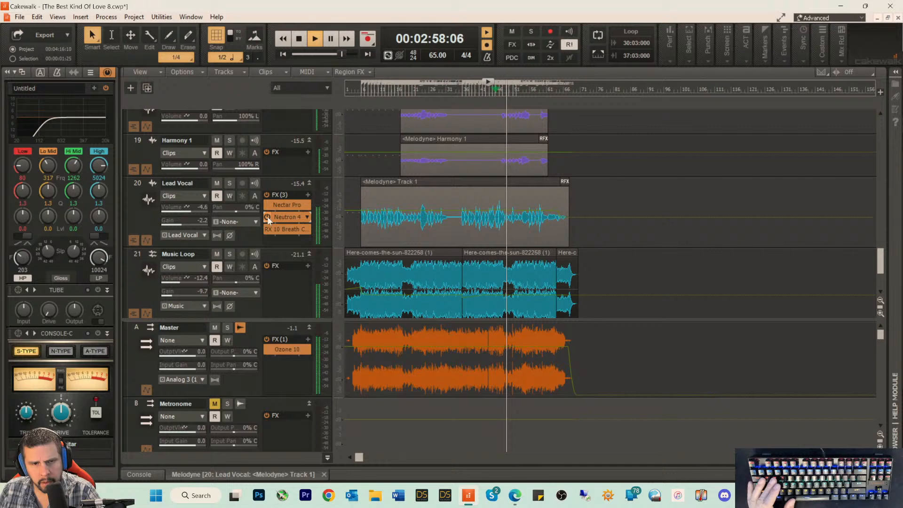
# Step: Compare the Lead Vocal with Neutron 4 bypassed and active during playback, and set its Exciter's high-band amount to 6.1
pyautogui.click(267, 217)
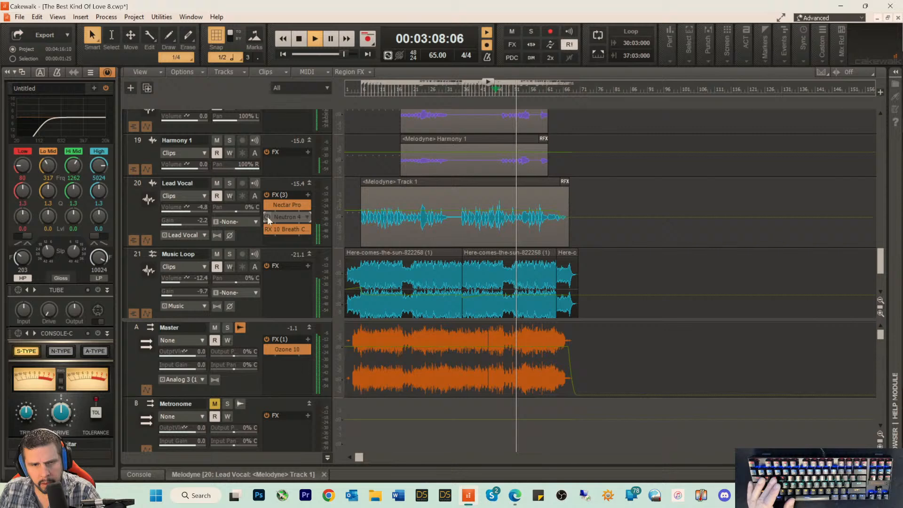
pyautogui.click(267, 216)
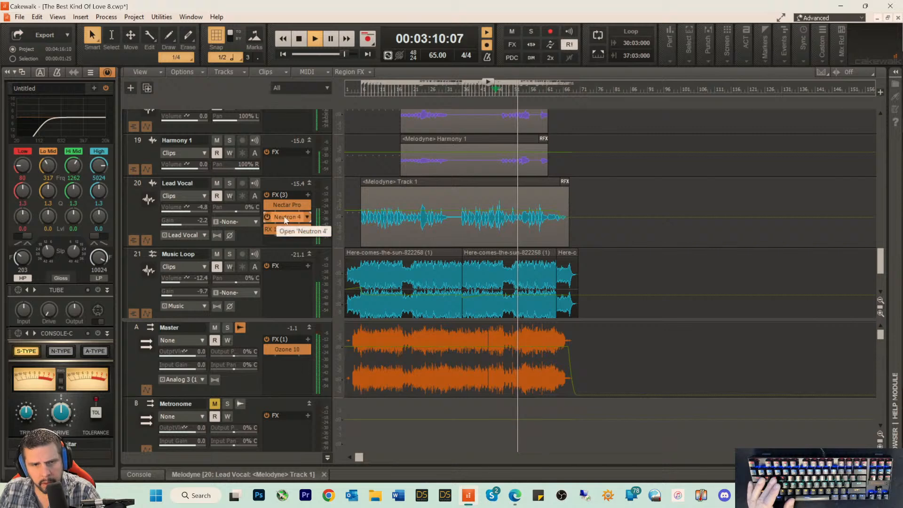
pyautogui.doubleClick(279, 217)
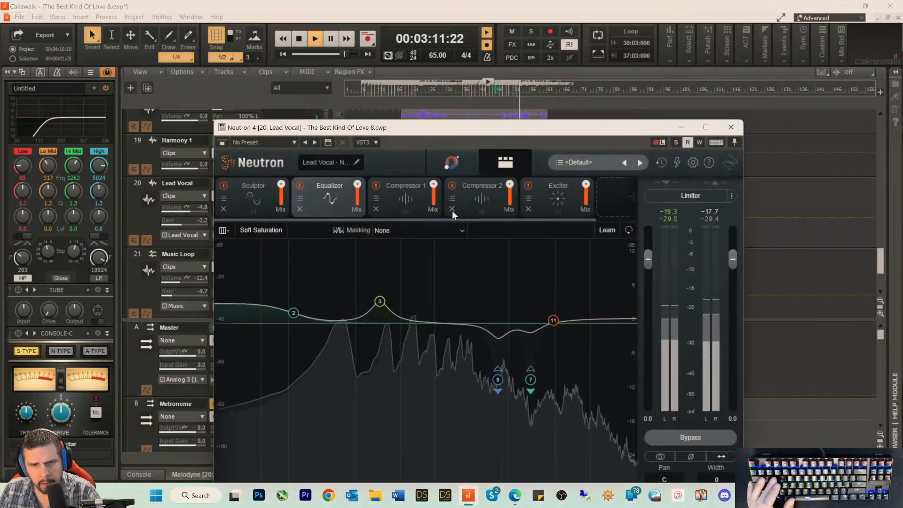
pyautogui.click(556, 193)
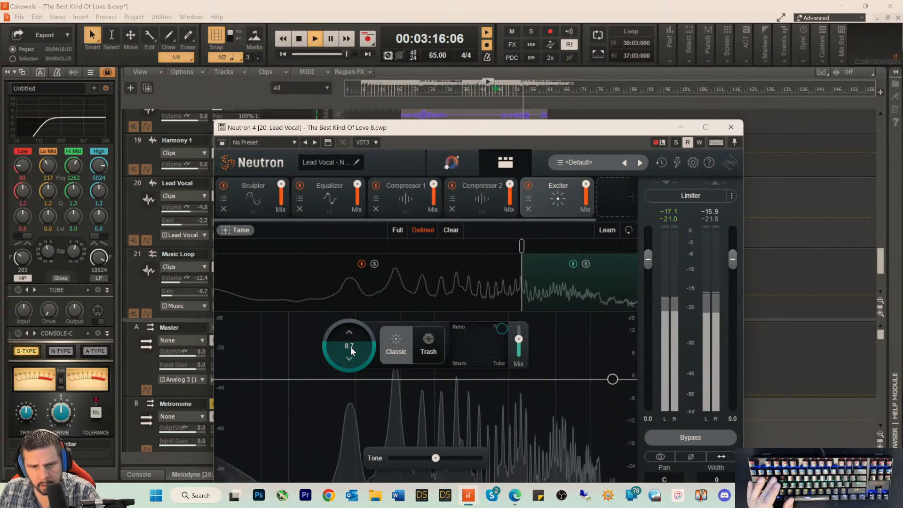
pyautogui.moveTo(351, 346); pyautogui.dragTo(345, 360)
pyautogui.moveTo(346, 363); pyautogui.dragTo(347, 359)
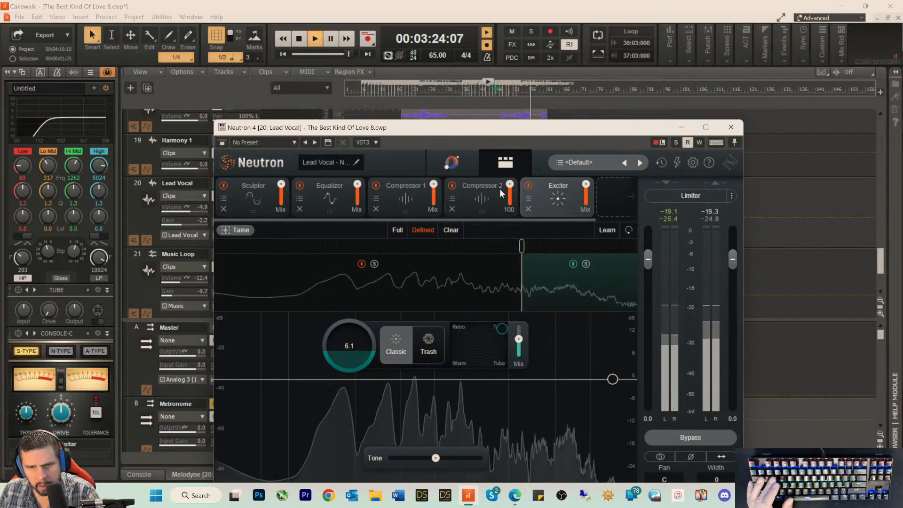
# Step: Check the Lead Vocal's Neutron 4 Equalizer and set the Sculptor amount to 43.6
pyautogui.click(329, 196)
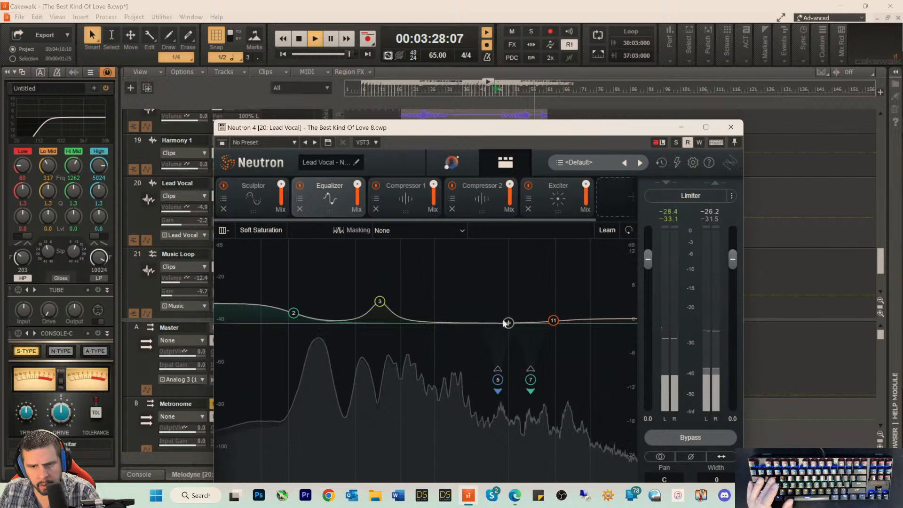
pyautogui.click(265, 191)
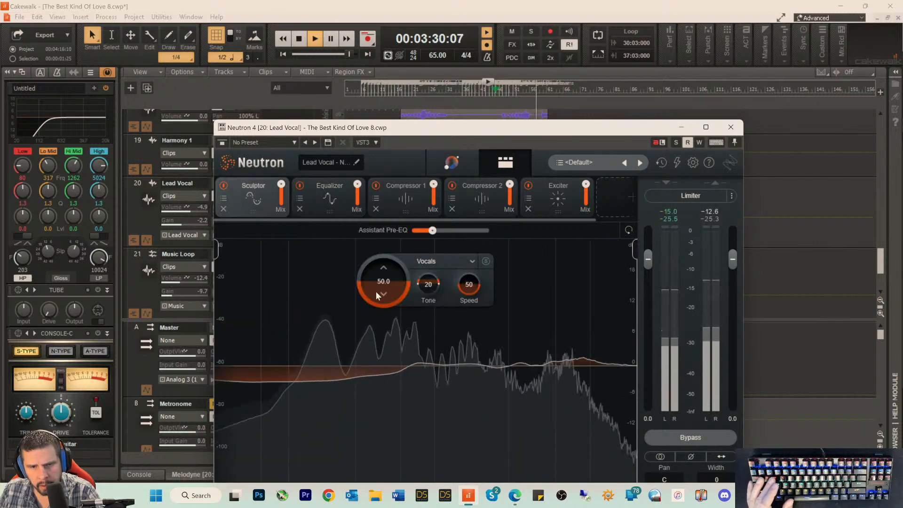
pyautogui.moveTo(377, 292)
pyautogui.mouseDown()
pyautogui.moveTo(377, 300)
pyautogui.moveTo(382, 290)
pyautogui.mouseUp()
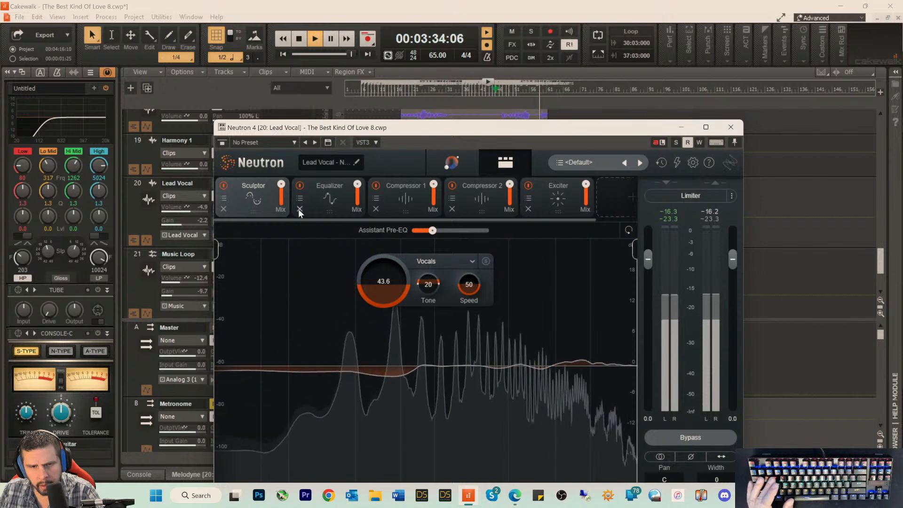
# Step: Review Neutron 4's Equalizer and Compressor 2, set Compressor 1's threshold to -38.6 dB, and close the plug-in
pyautogui.click(316, 198)
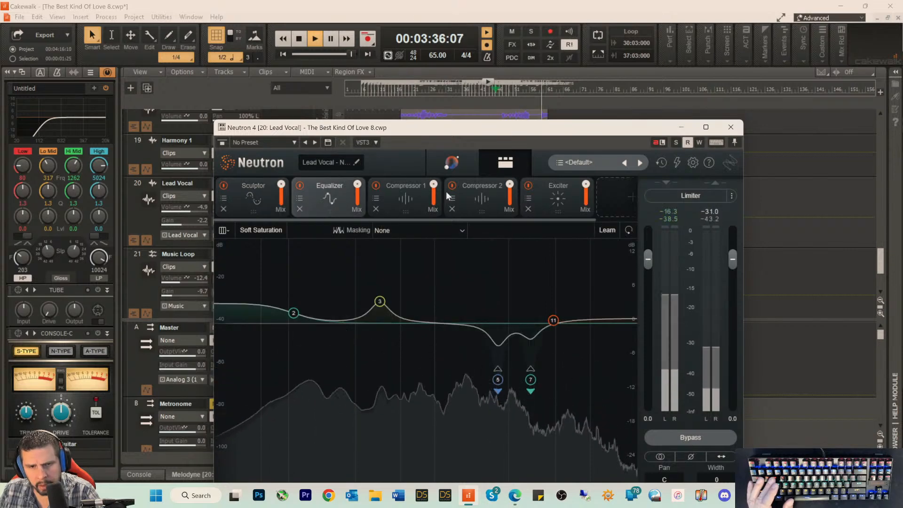
pyautogui.click(467, 190)
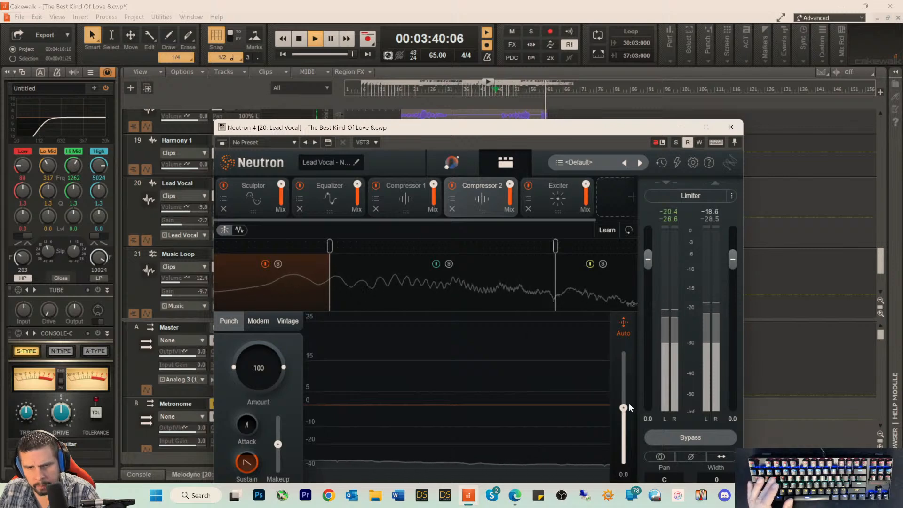
pyautogui.click(393, 196)
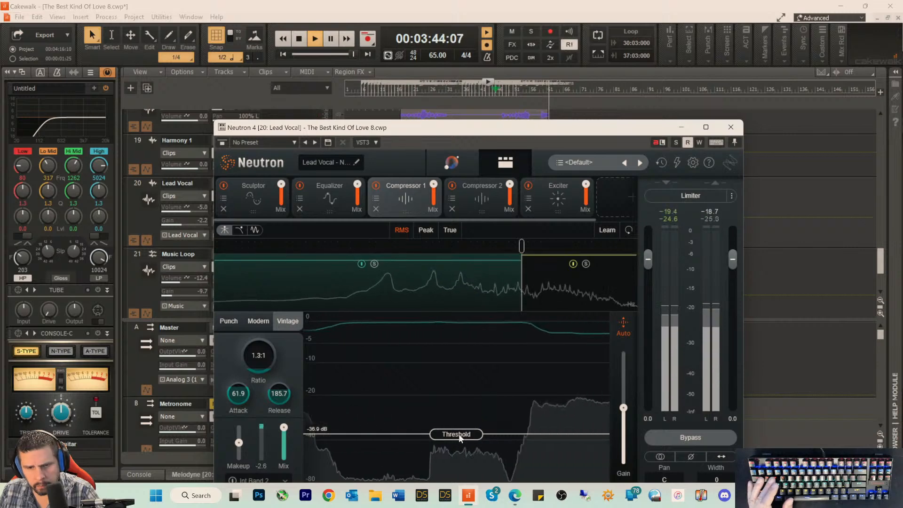
pyautogui.moveTo(459, 433); pyautogui.dragTo(458, 440)
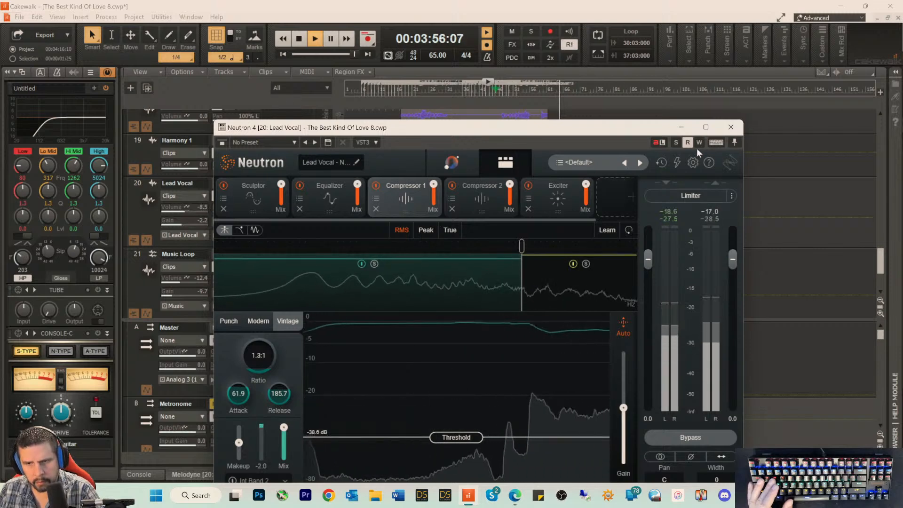
pyautogui.click(731, 127)
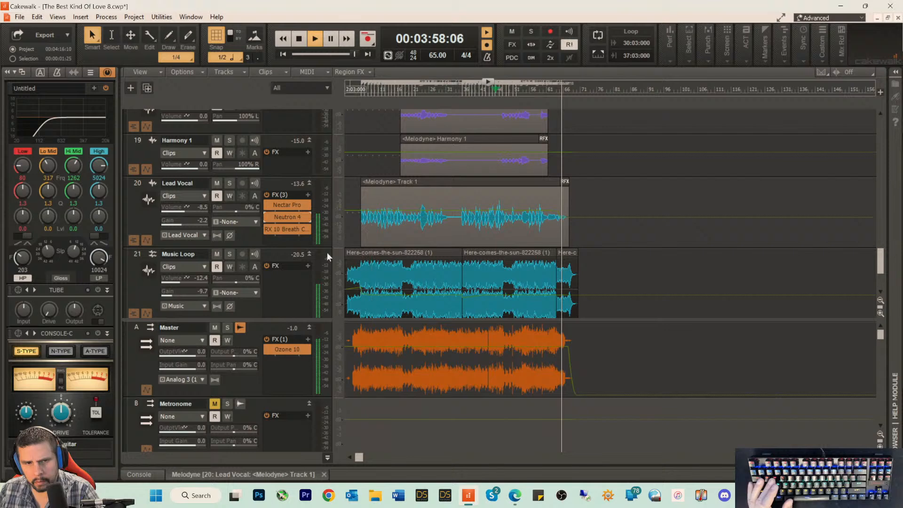
# Step: Nudge the Lead Vocal track's volume, and play the song from about 0:53 to check the vocal in the mix
pyautogui.moveTo(184, 208); pyautogui.dragTo(186, 208)
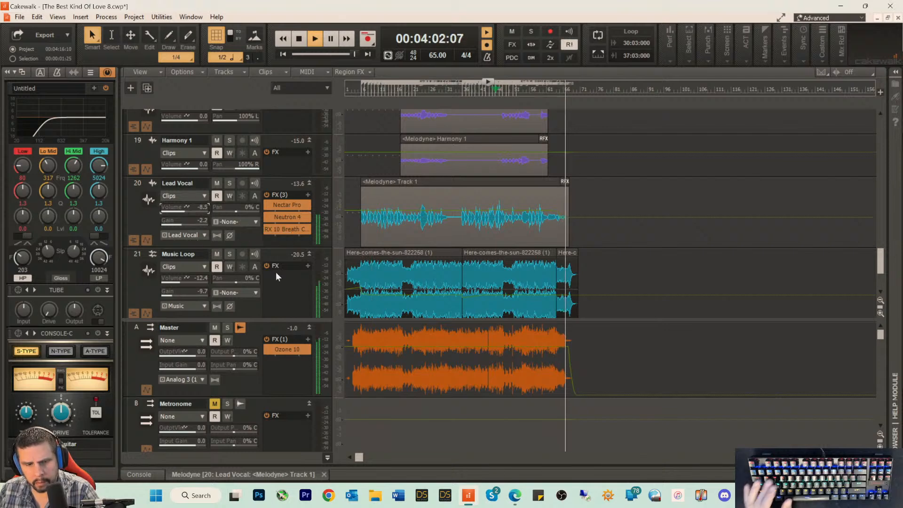
pyautogui.press('space')
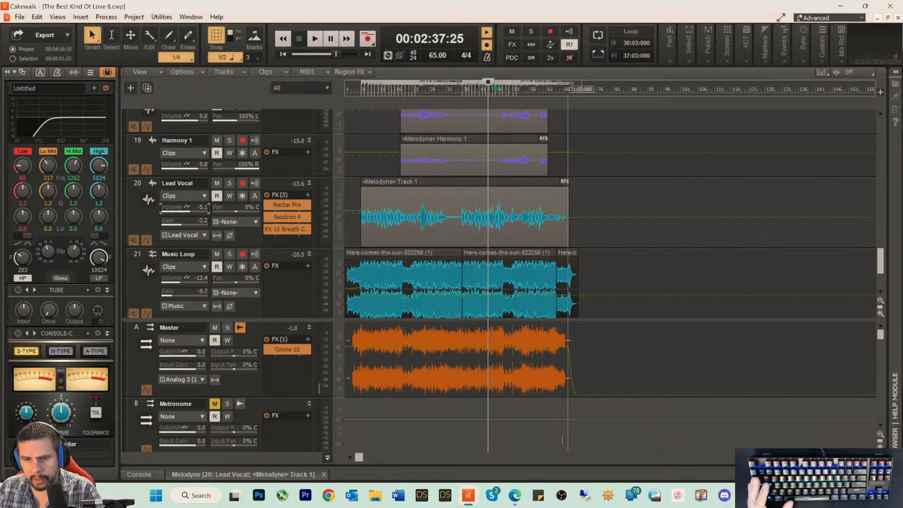
pyautogui.click(394, 90)
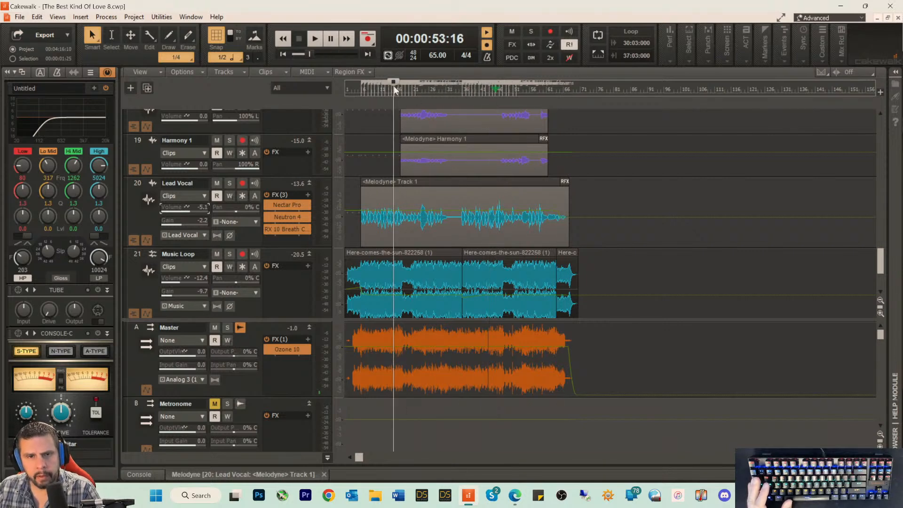
pyautogui.press('space')
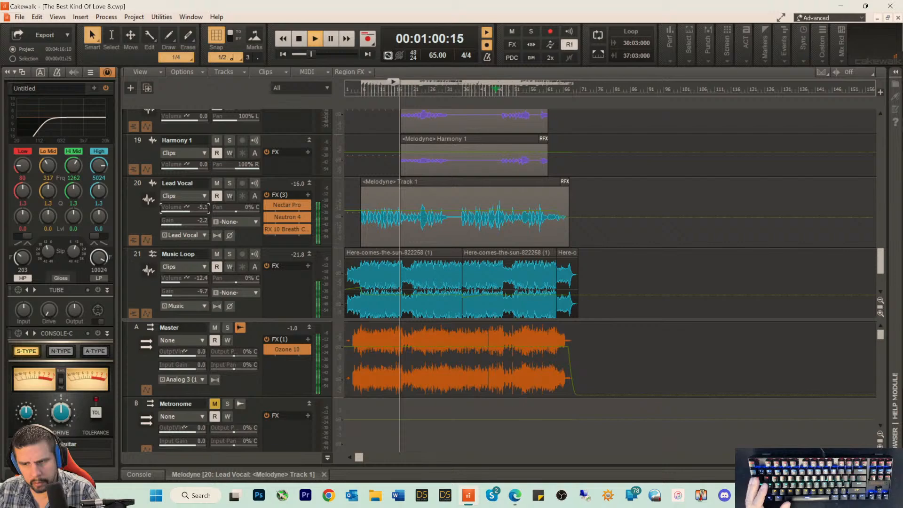
pyautogui.click(869, 457)
pyautogui.click(870, 457)
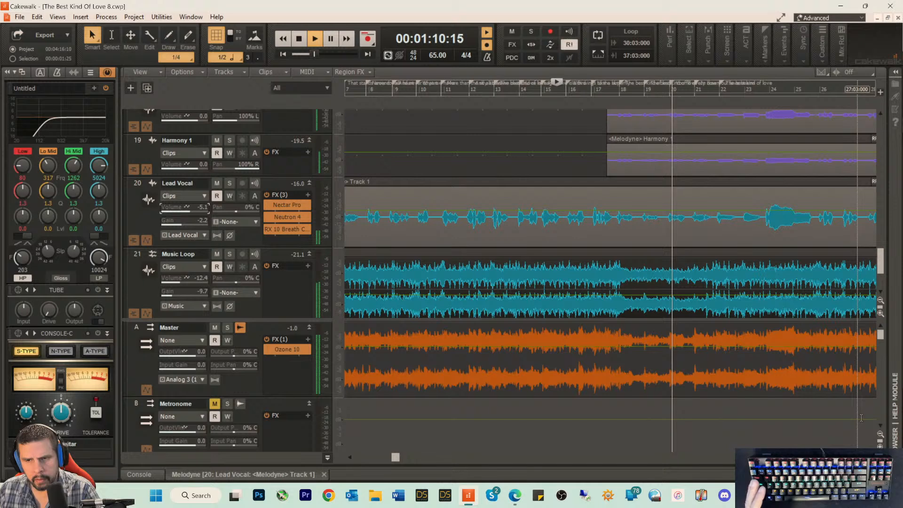
pyautogui.press('space')
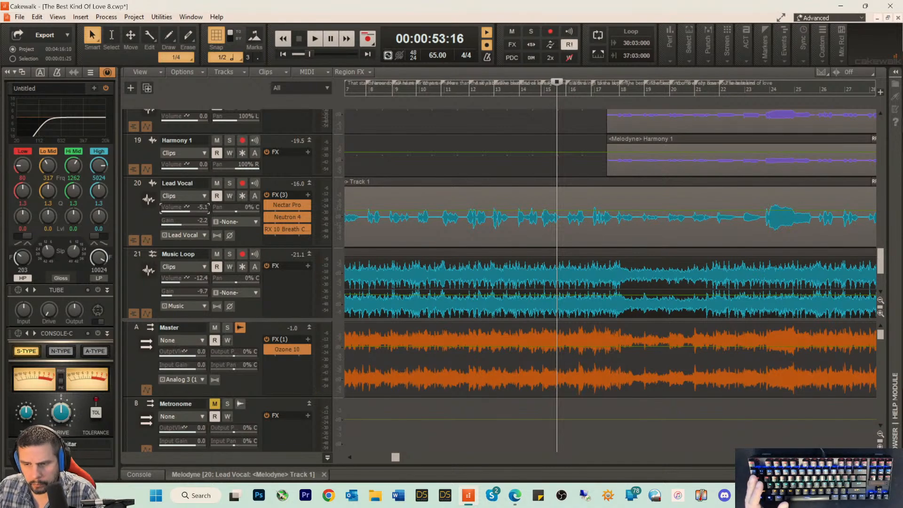
# Step: Show the whole song, enlarge the track area over the bus area, and look through the tracks from Lead Guitar to the harmonies
pyautogui.scroll(-8, 818, 450)
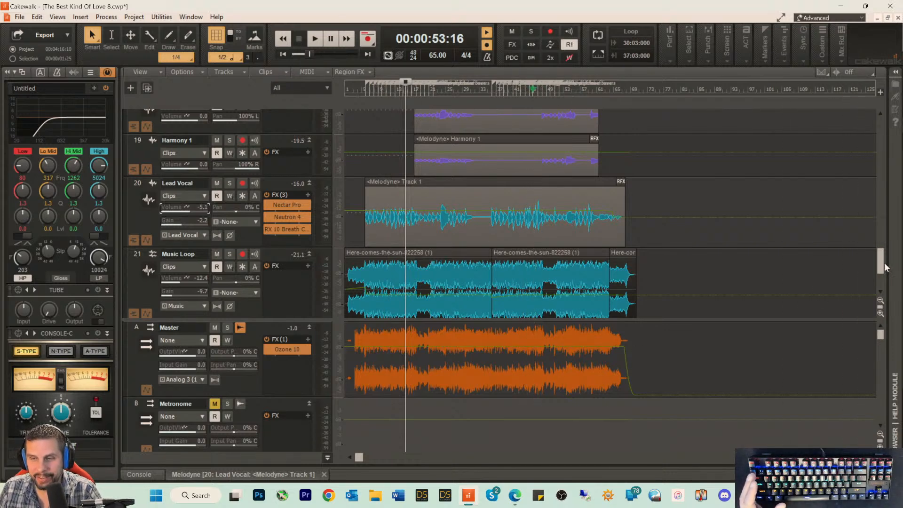
pyautogui.moveTo(882, 266); pyautogui.dragTo(867, 300)
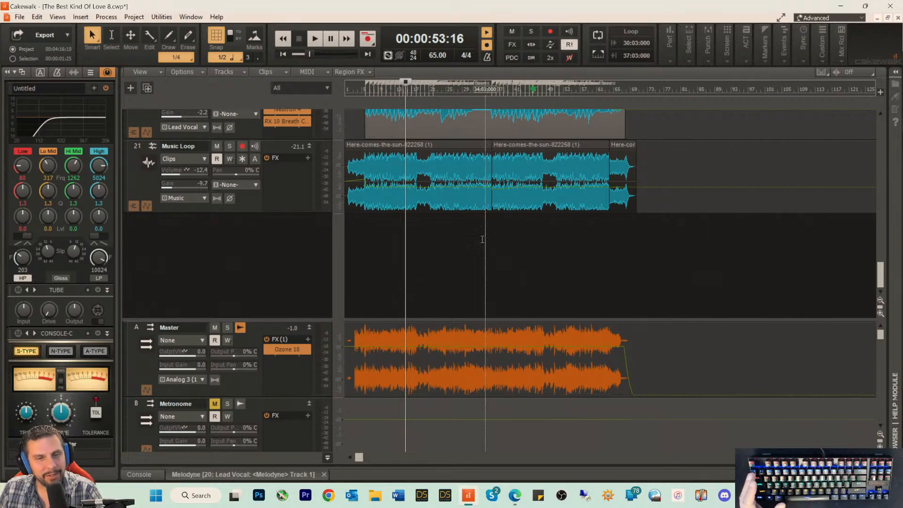
pyautogui.scroll(3, 475, 223)
pyautogui.scroll(10, 475, 223)
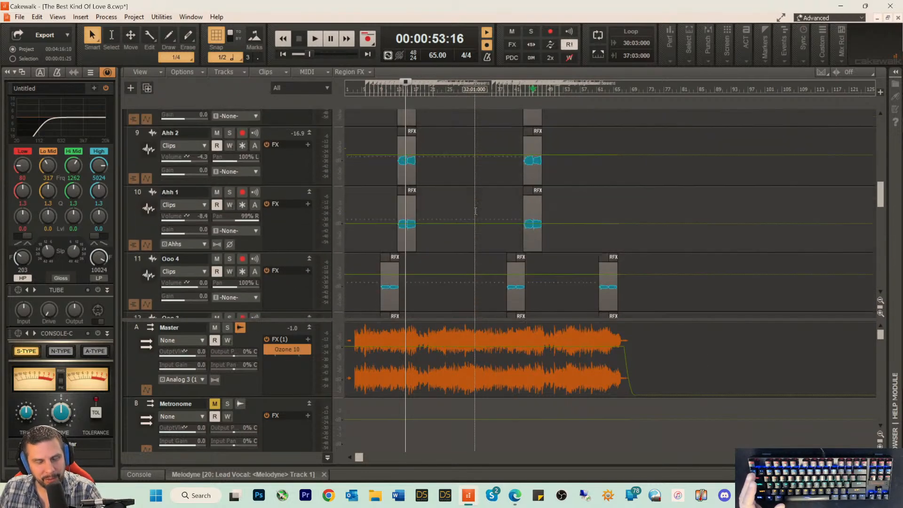
pyautogui.scroll(6, 475, 210)
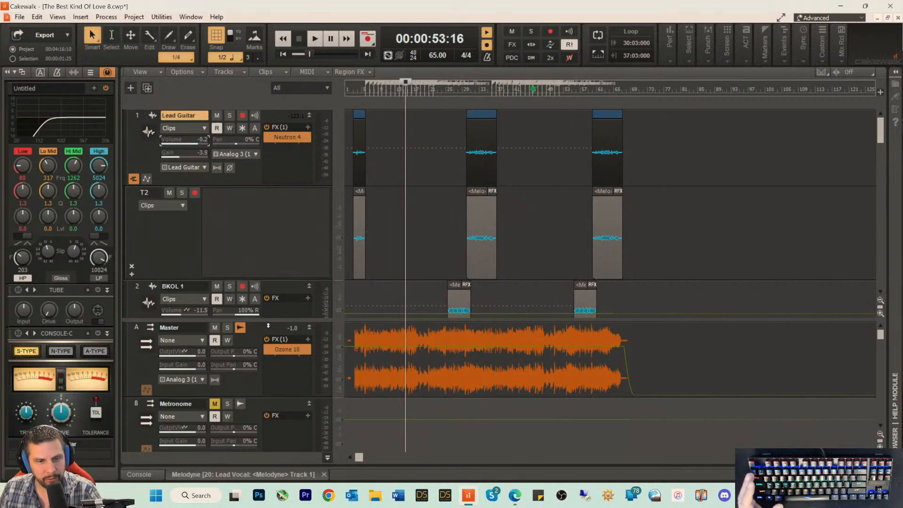
pyautogui.moveTo(270, 322); pyautogui.dragTo(270, 439)
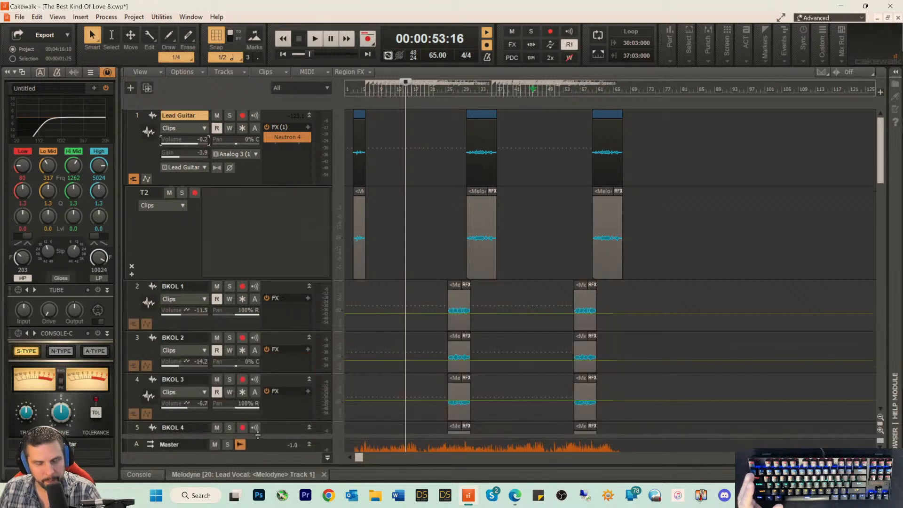
pyautogui.scroll(-12, 448, 319)
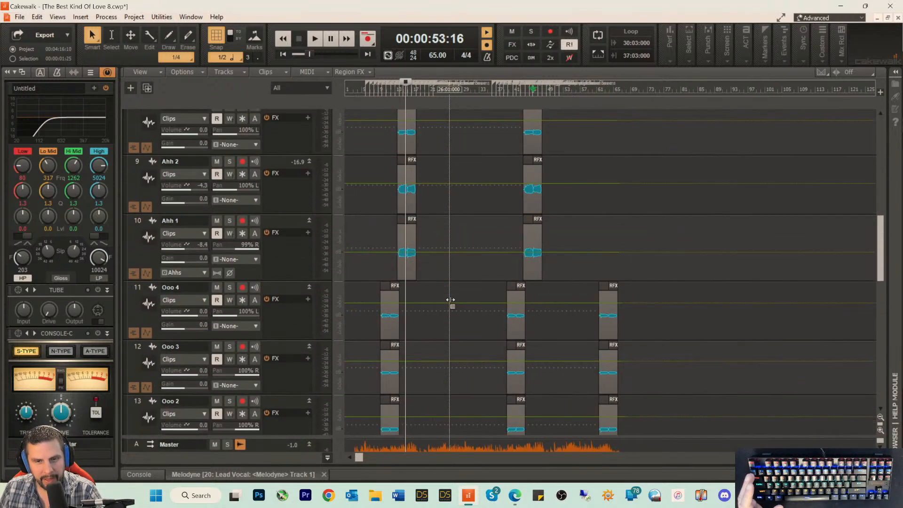
pyautogui.scroll(-3, 450, 299)
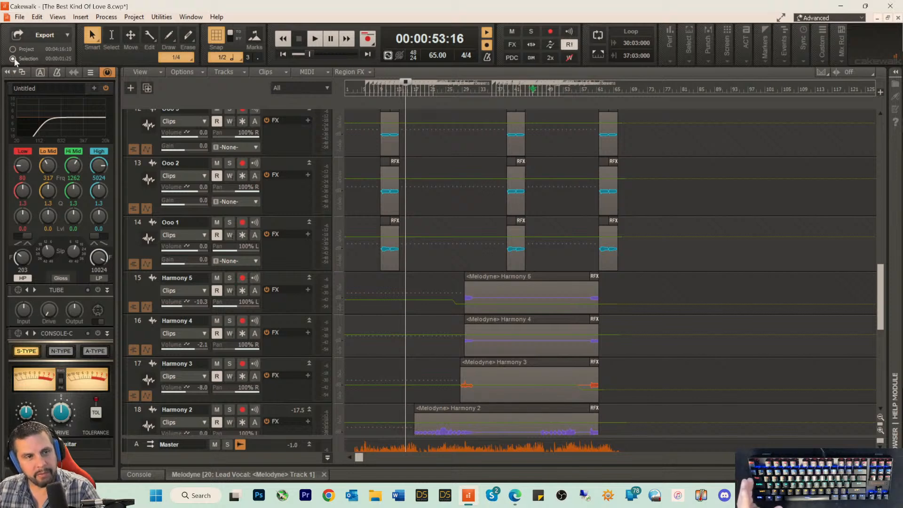
# Step: Enlarge the bus area to view the Master, Metronome and Lead Vocal buses, and shrink it again to show more tracks
pyautogui.click(134, 134)
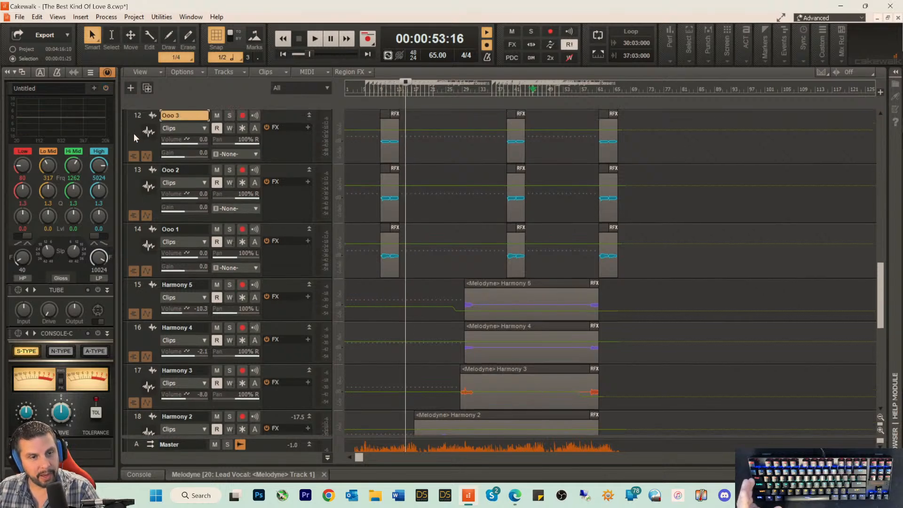
pyautogui.moveTo(174, 436); pyautogui.dragTo(181, 207)
pyautogui.click(145, 261)
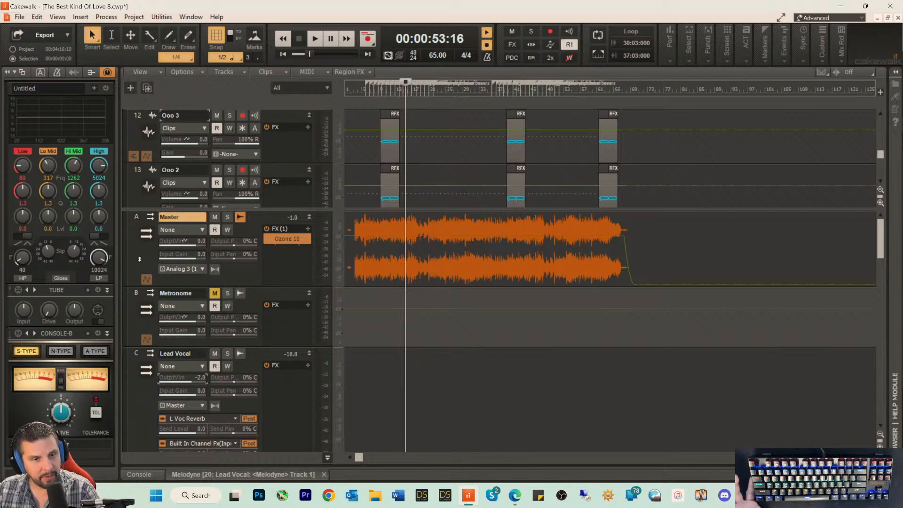
pyautogui.moveTo(135, 208); pyautogui.dragTo(135, 389)
# Step: Select all tracks and clips in the project, and check the selection from the Music Loop up to the BKOL tracks
pyautogui.click(132, 196)
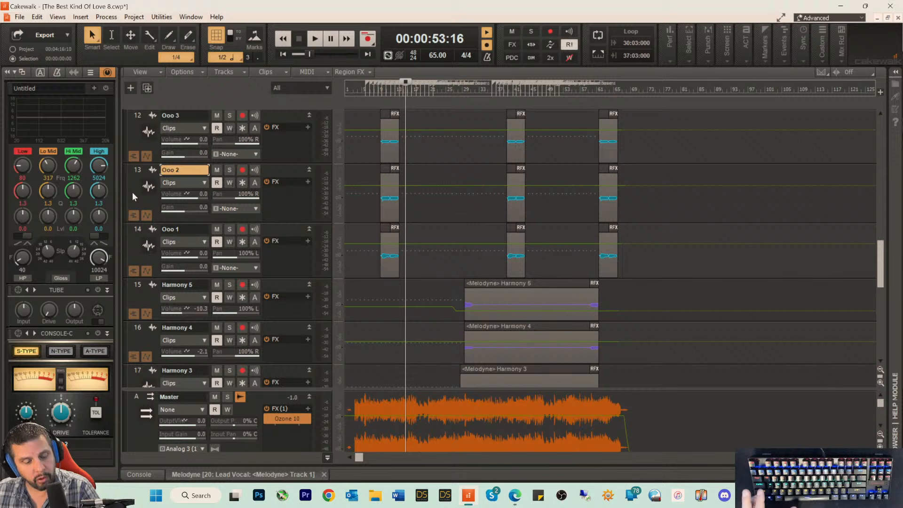
pyautogui.hotkey('ctrl', 'a')
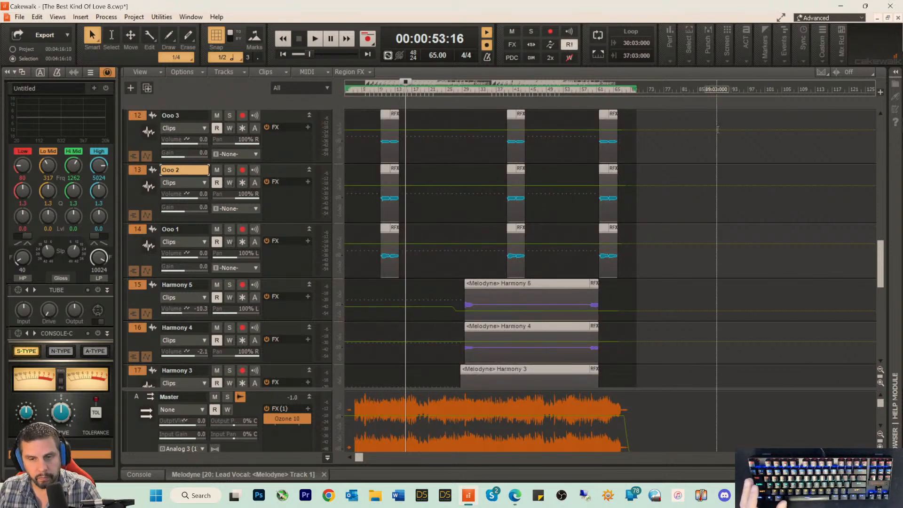
pyautogui.scroll(-10, 717, 129)
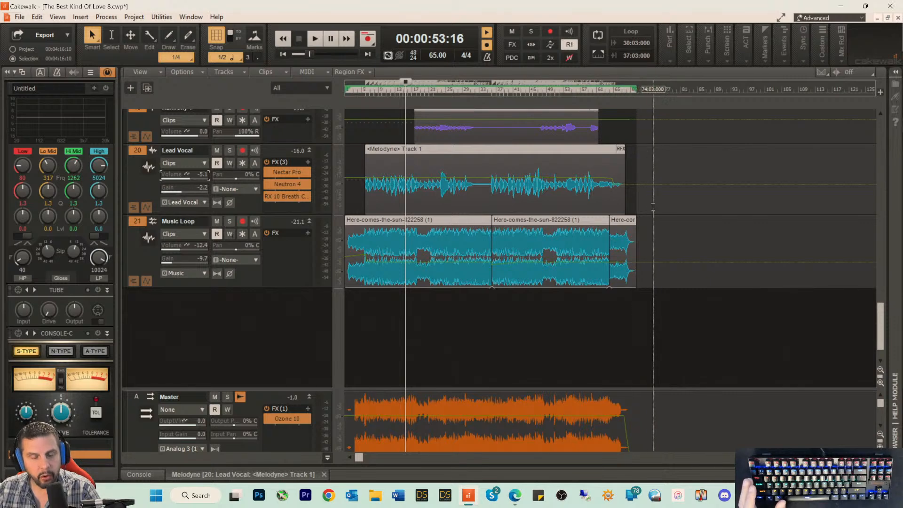
pyautogui.scroll(10, 653, 207)
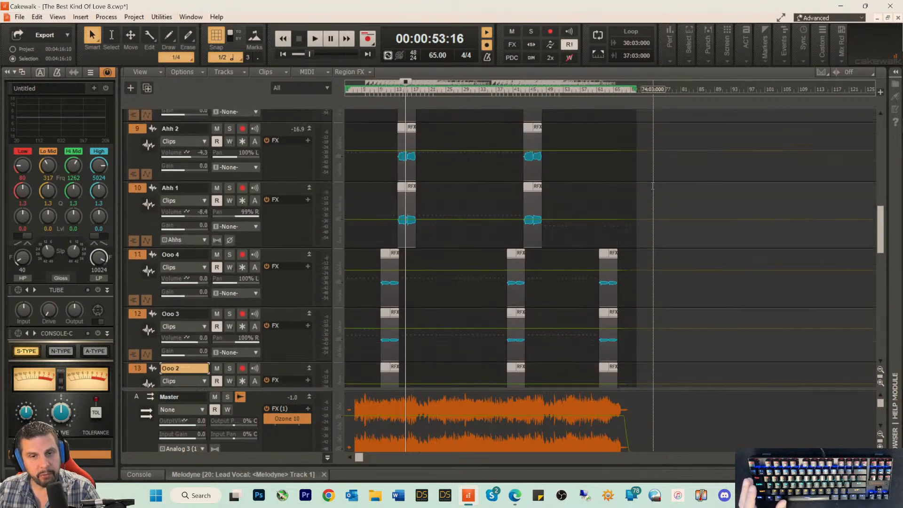
pyautogui.scroll(2, 652, 186)
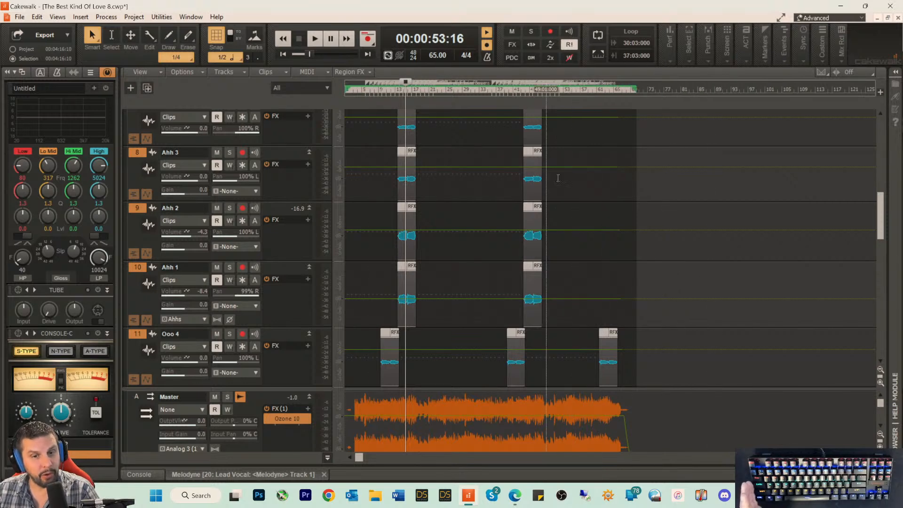
pyautogui.scroll(3, 614, 221)
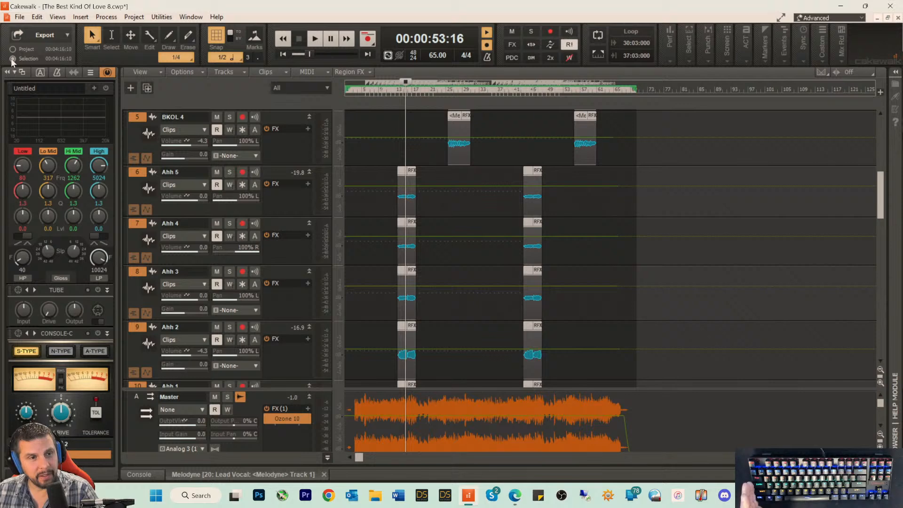
pyautogui.scroll(5, 621, 236)
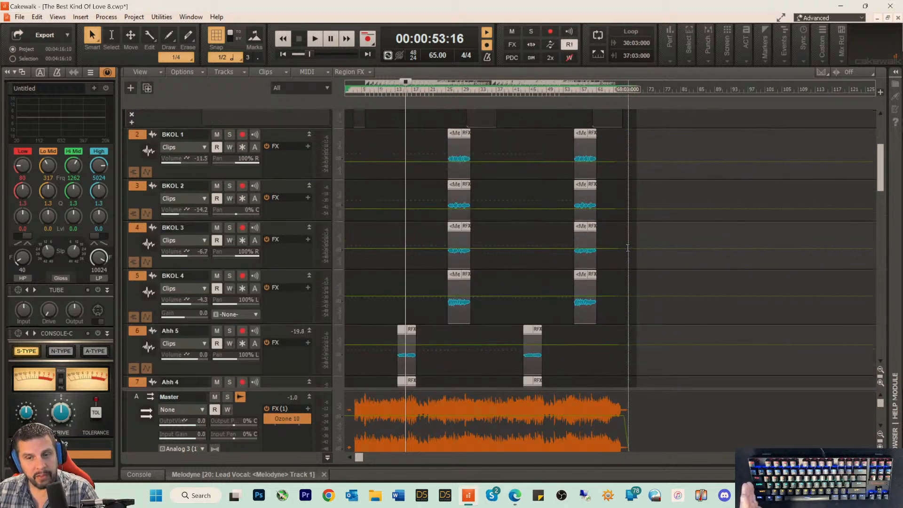
# Step: Look through the selected tracks from Lead Guitar to the Ahh tracks to check where the selection ends
pyautogui.scroll(1, 620, 236)
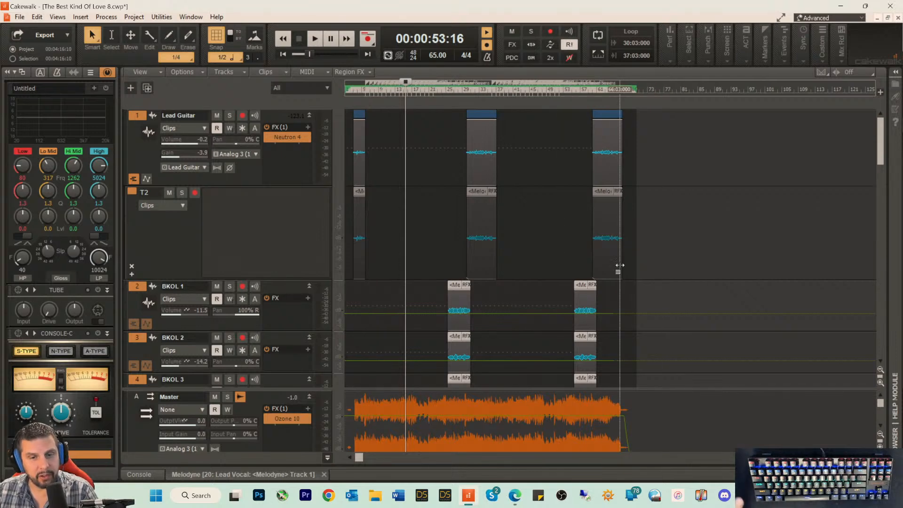
pyautogui.scroll(-1, 628, 303)
pyautogui.scroll(-5, 627, 303)
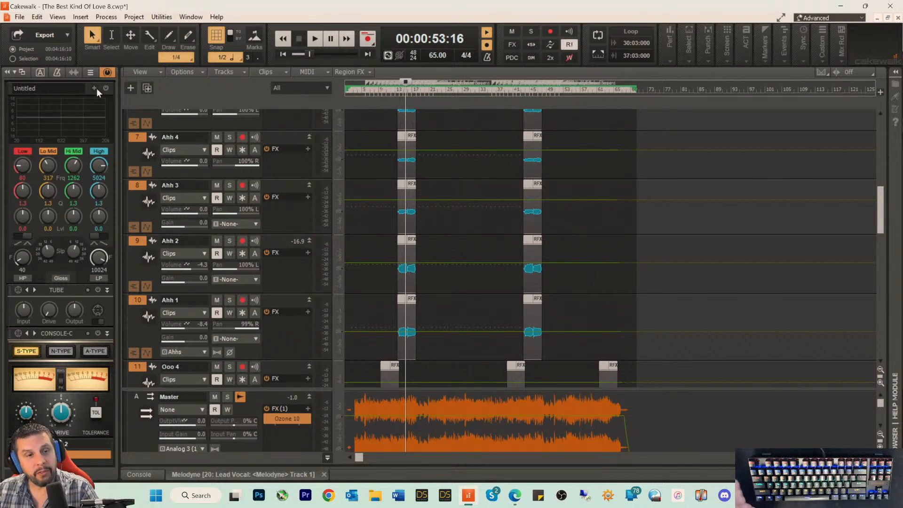
pyautogui.click(19, 58)
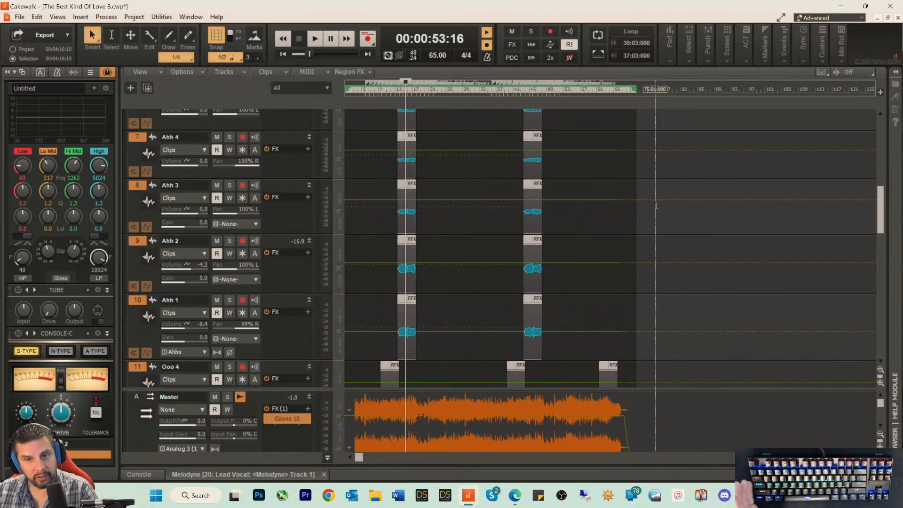
pyautogui.scroll(2, 645, 205)
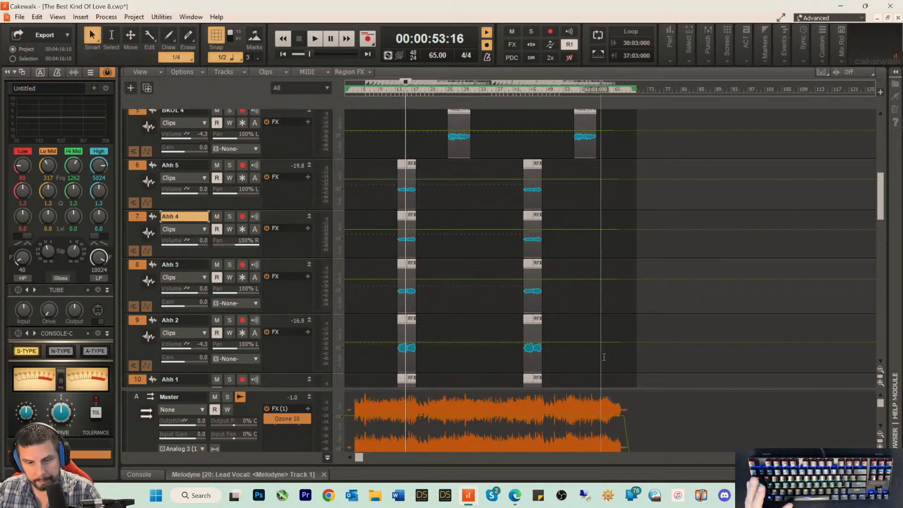
pyautogui.scroll(-5, 612, 247)
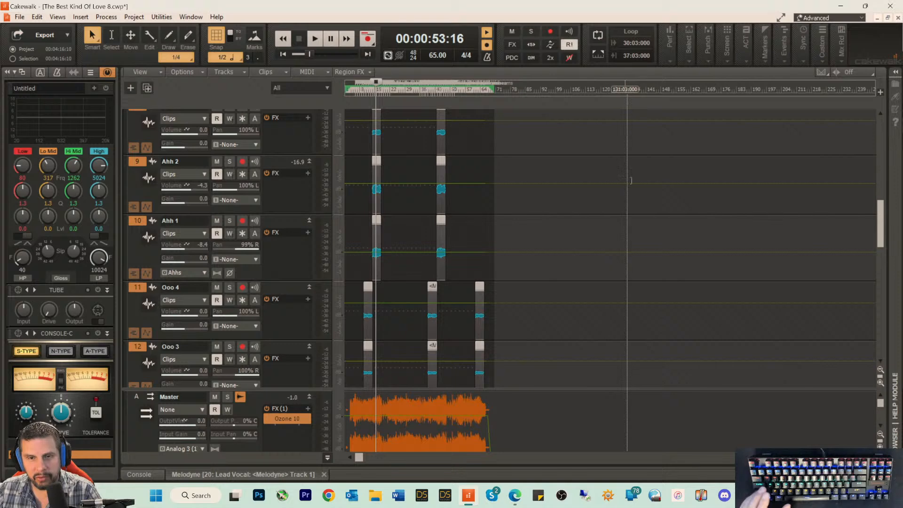
pyautogui.press('t')
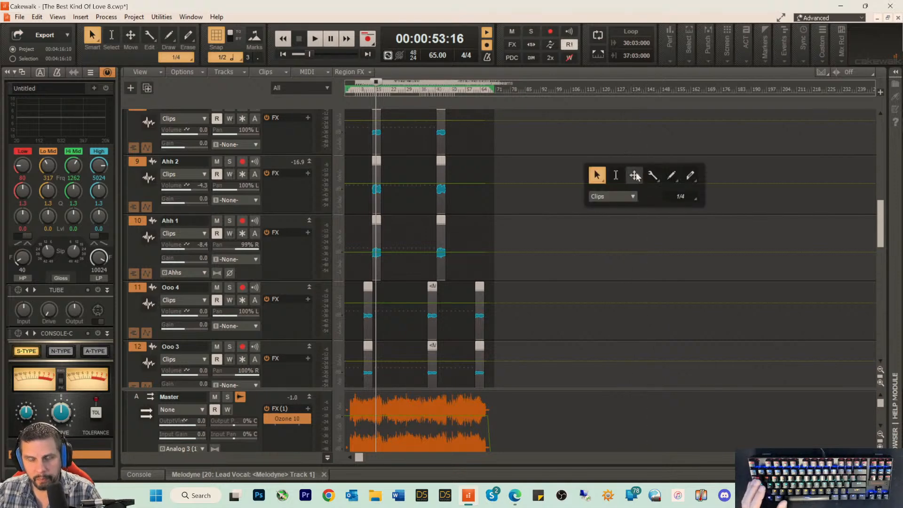
pyautogui.click(595, 176)
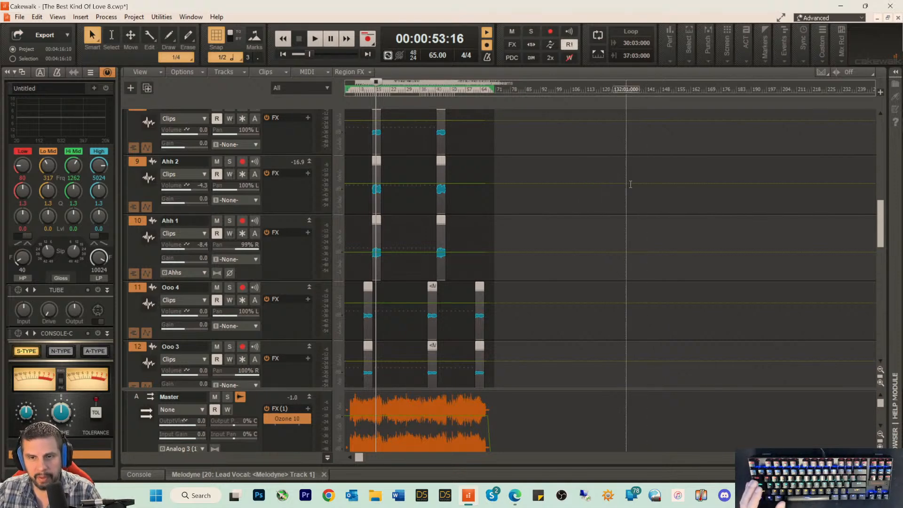
pyautogui.press('t')
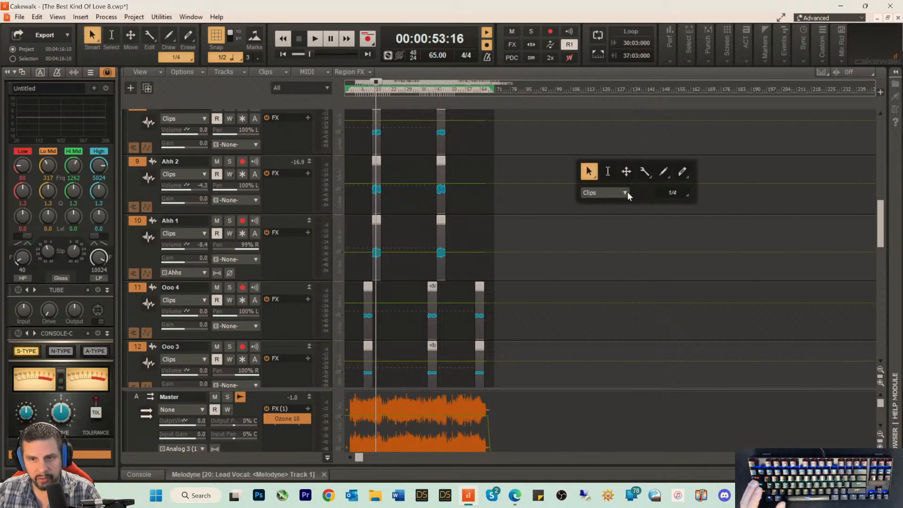
pyautogui.click(607, 192)
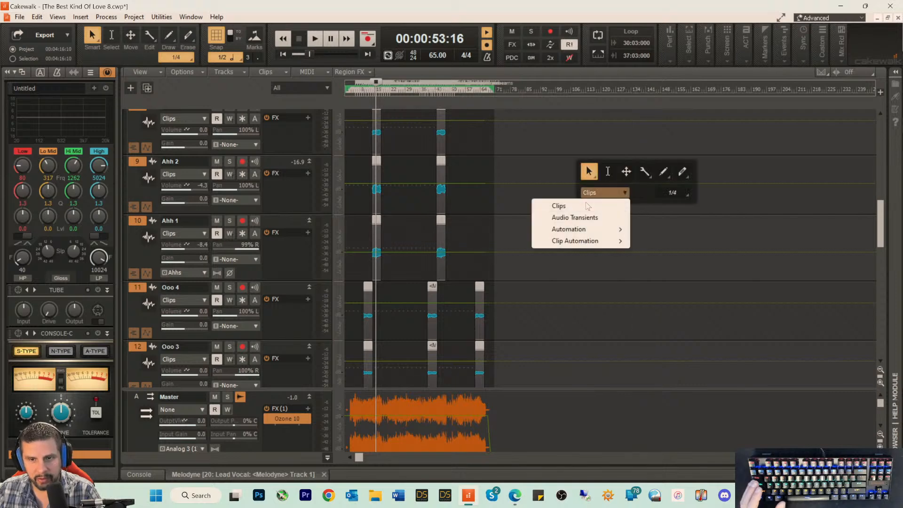
pyautogui.click(500, 191)
# Step: Show the Ahh 2 track's Volume automation and add a node to its envelope past the song's end, near measure 152
pyautogui.press('t')
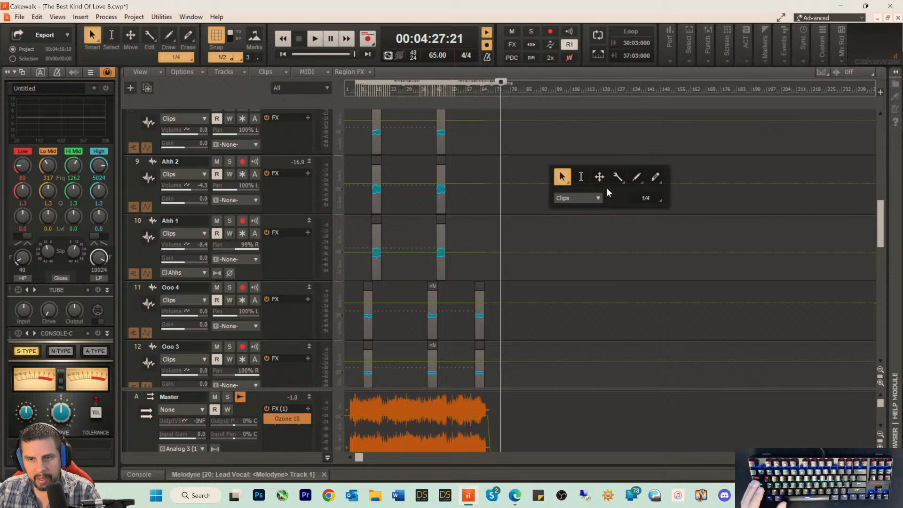
pyautogui.click(599, 198)
pyautogui.moveTo(546, 250)
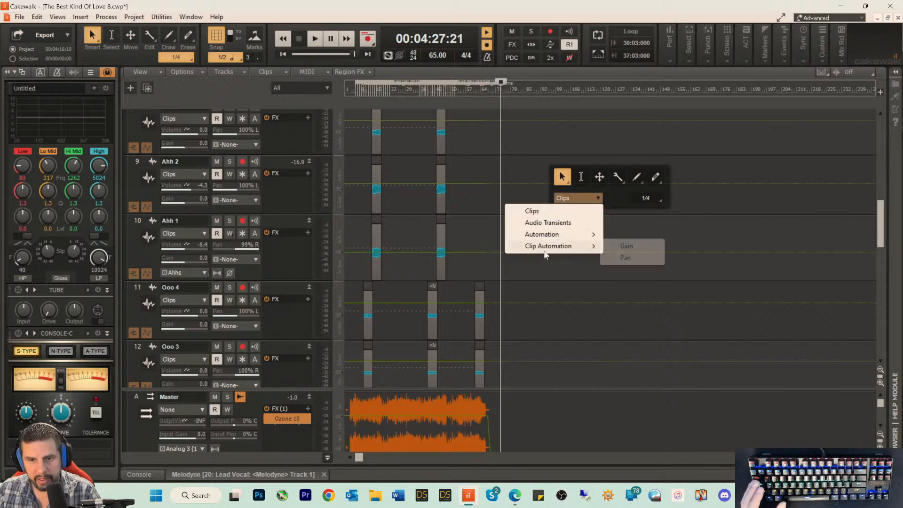
pyautogui.moveTo(555, 234)
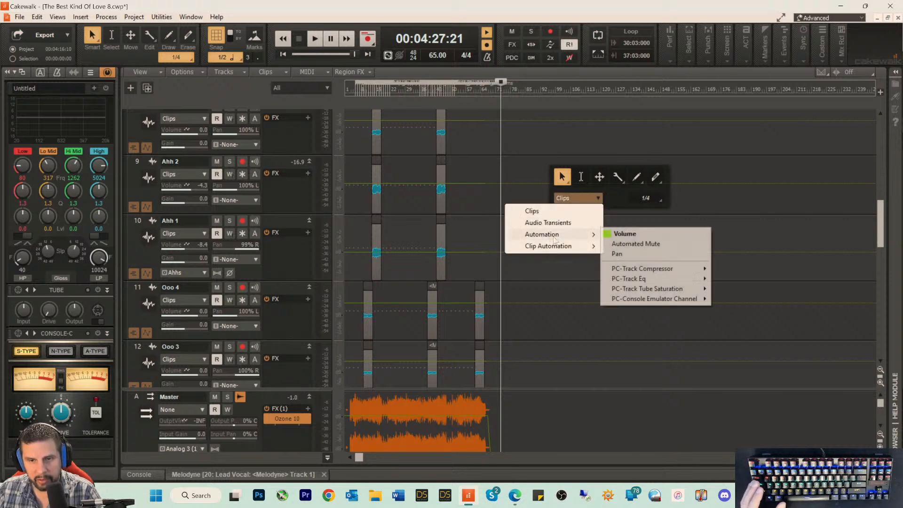
pyautogui.click(622, 233)
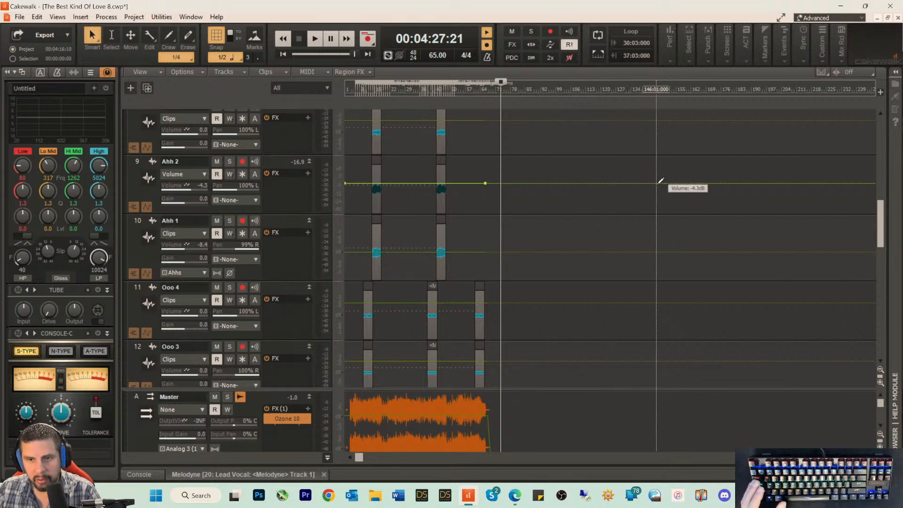
pyautogui.doubleClick(671, 183)
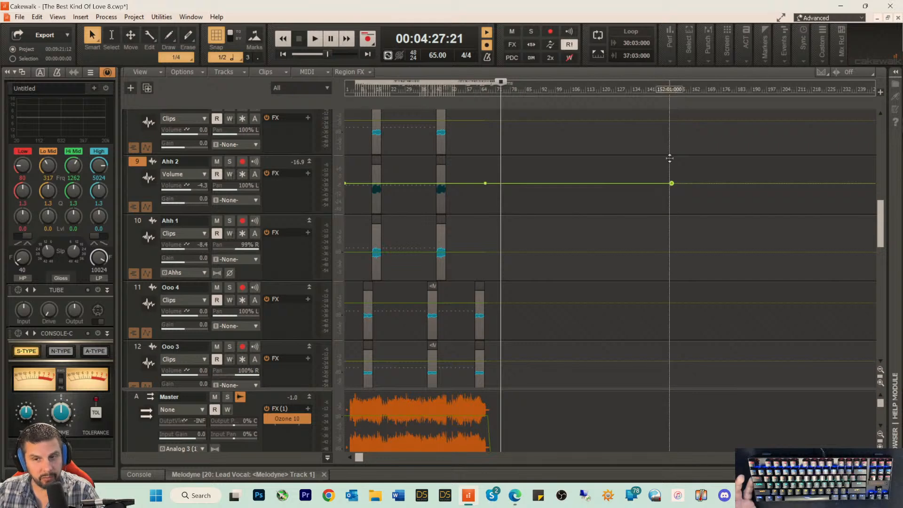
pyautogui.moveTo(672, 183)
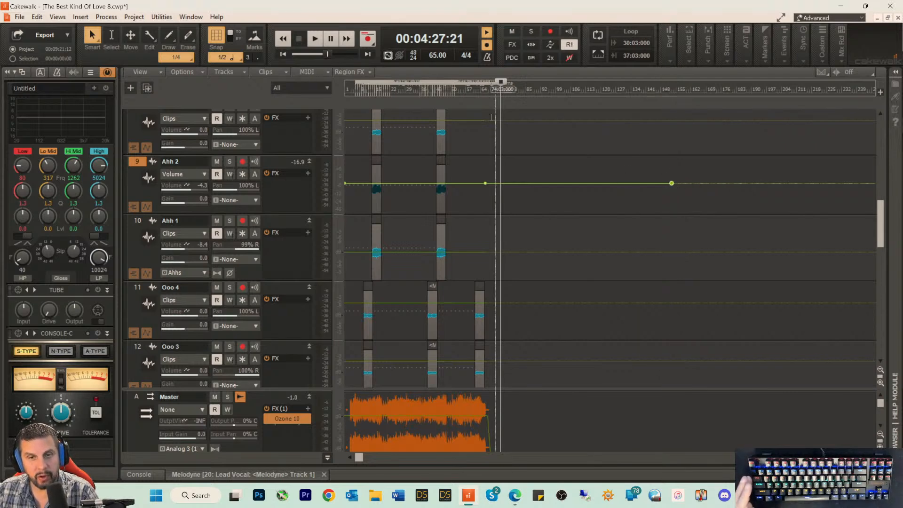
# Step: Place the playhead at about 3:56, select everything in the project, and examine how far the selection extends on the Ahh and Ooo tracks
pyautogui.click(482, 87)
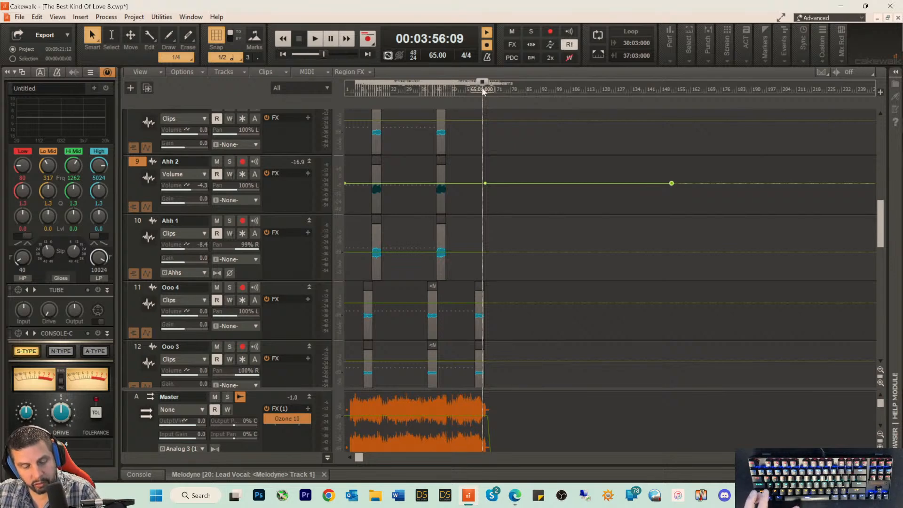
pyautogui.hotkey('ctrl', 'a')
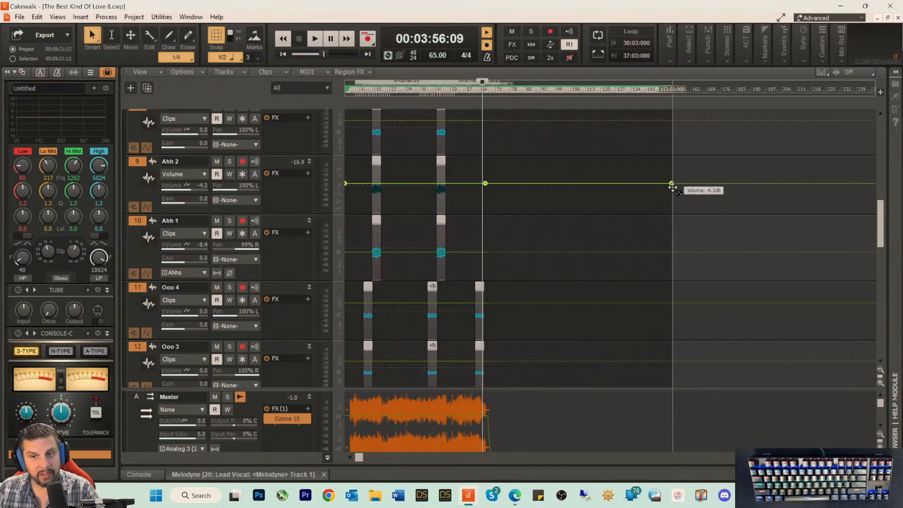
pyautogui.scroll(2, 560, 283)
pyautogui.scroll(-3, 534, 315)
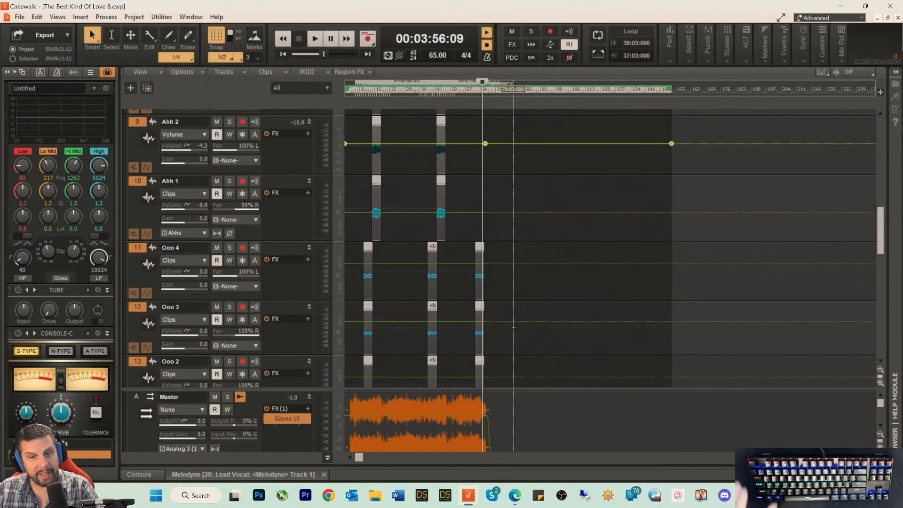
pyautogui.scroll(-3, 513, 330)
pyautogui.scroll(3, 548, 141)
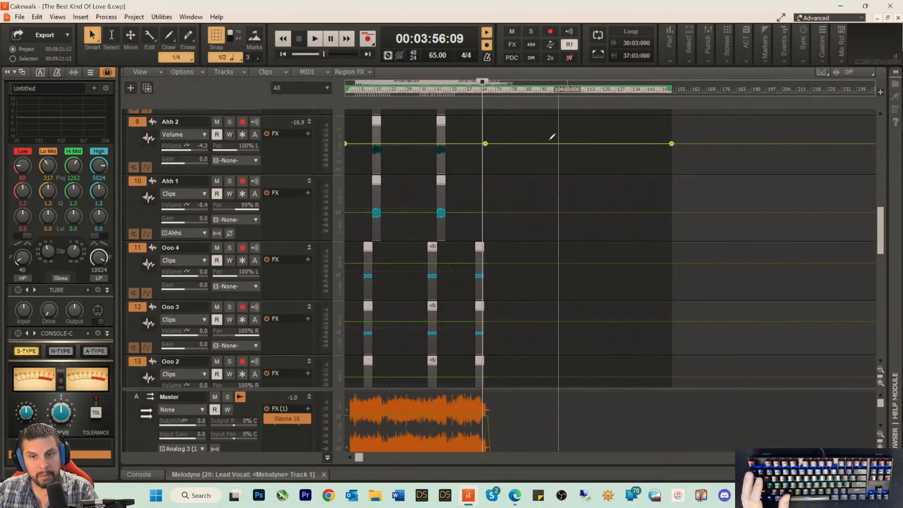
# Step: Delete the stray volume node past the song's end on the Ahh 2 track
pyautogui.moveTo(671, 143)
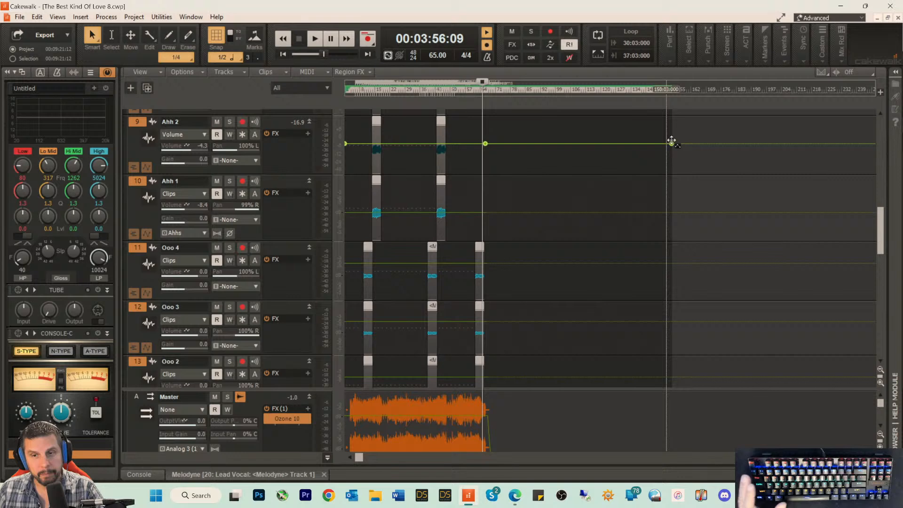
pyautogui.rightClick(671, 143)
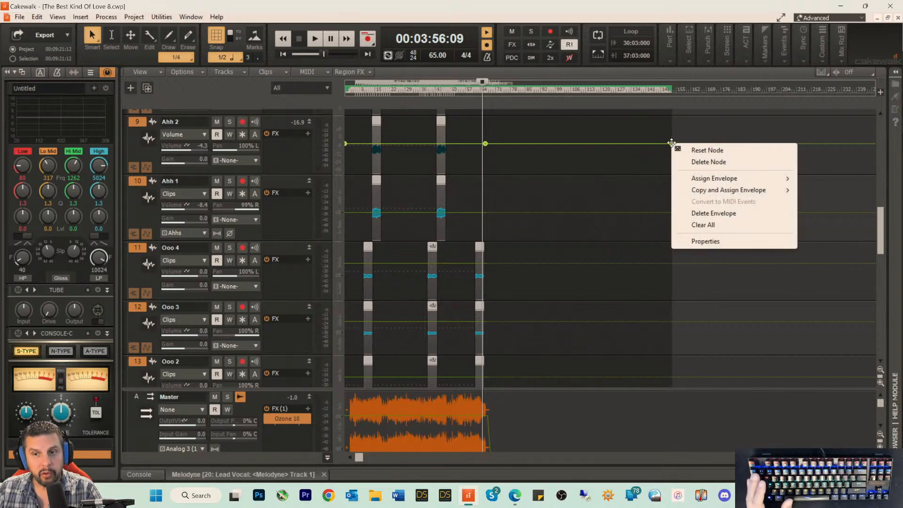
pyautogui.click(689, 161)
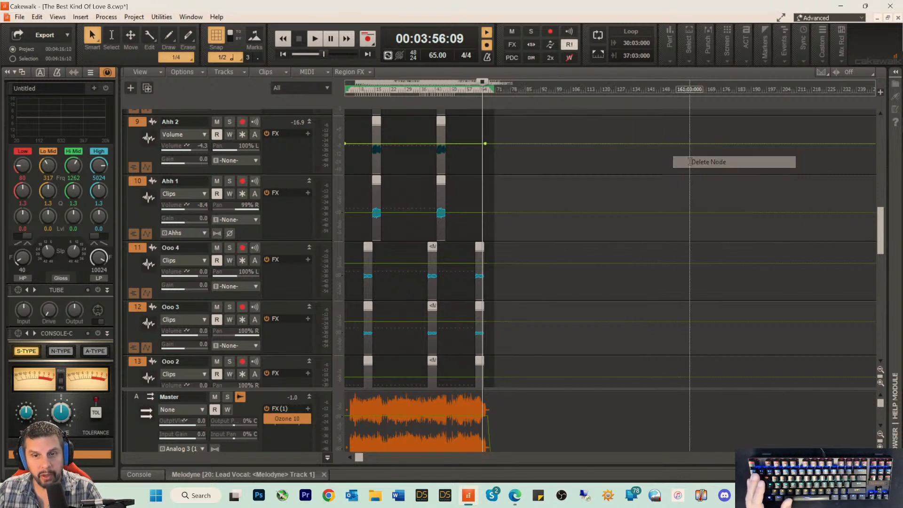
# Step: Place the playhead at about 4:01 and look through the tracks from BKOL 4 to the Music Loop for anything past the song's end
pyautogui.click(484, 89)
pyautogui.scroll(6, 560, 169)
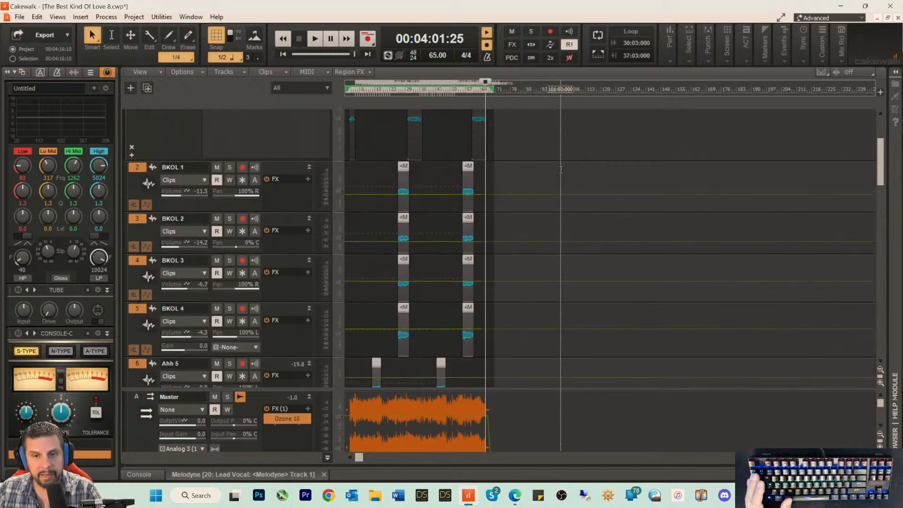
pyautogui.scroll(-6, 560, 169)
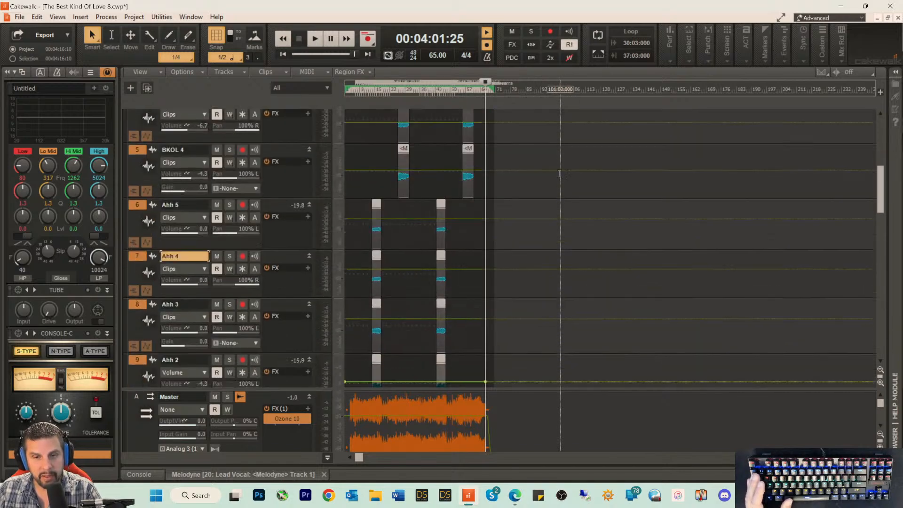
pyautogui.scroll(-10, 492, 157)
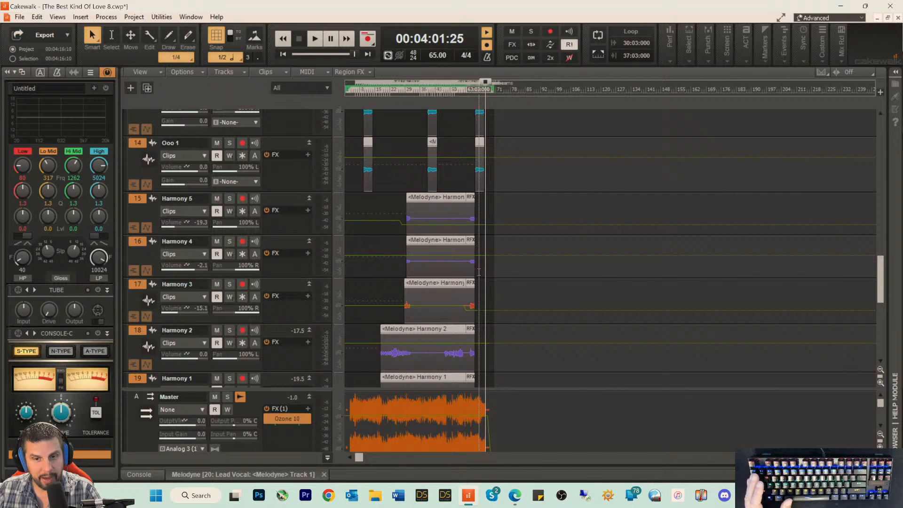
pyautogui.scroll(-3, 481, 279)
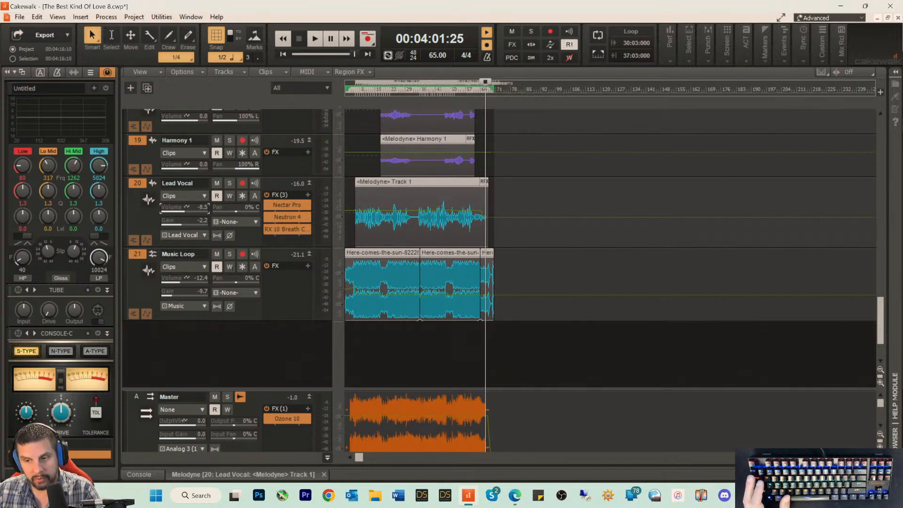
# Step: Examine the end of the Lead Vocal and Music Loop clips, and compare the selection's extent with the project length
pyautogui.click(869, 457)
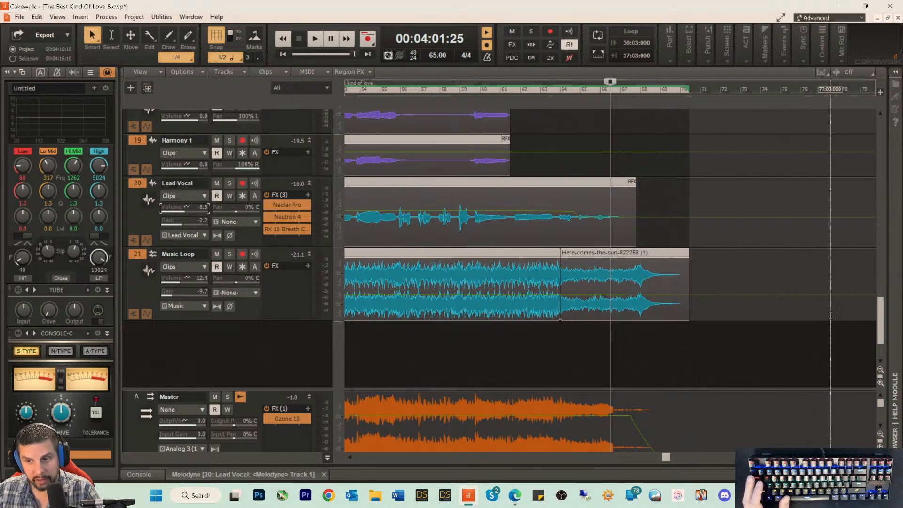
pyautogui.scroll(3, 867, 259)
pyautogui.moveTo(864, 255); pyautogui.dragTo(888, 317)
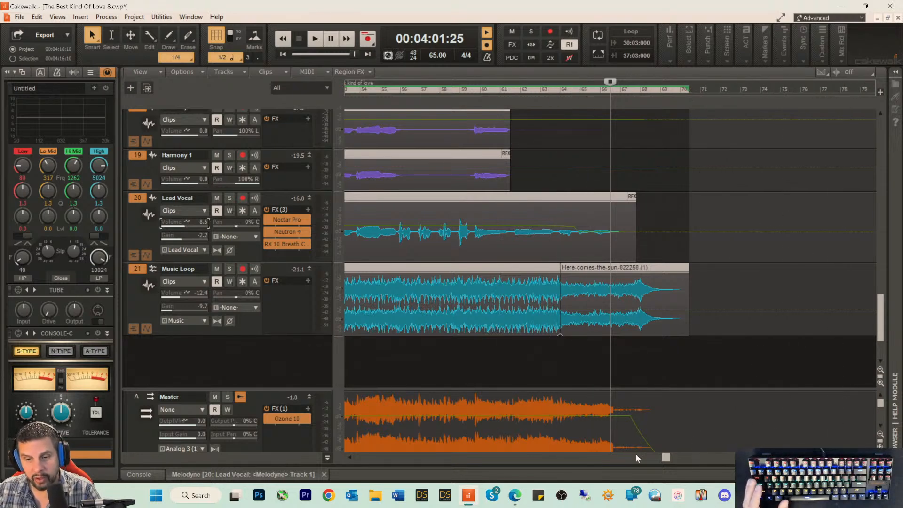
pyautogui.moveTo(665, 457); pyautogui.dragTo(710, 457)
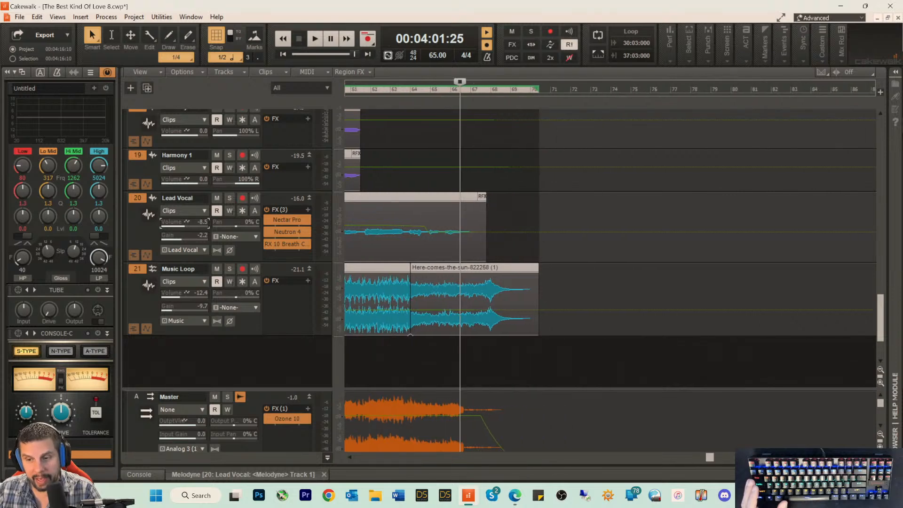
pyautogui.scroll(-9, 834, 314)
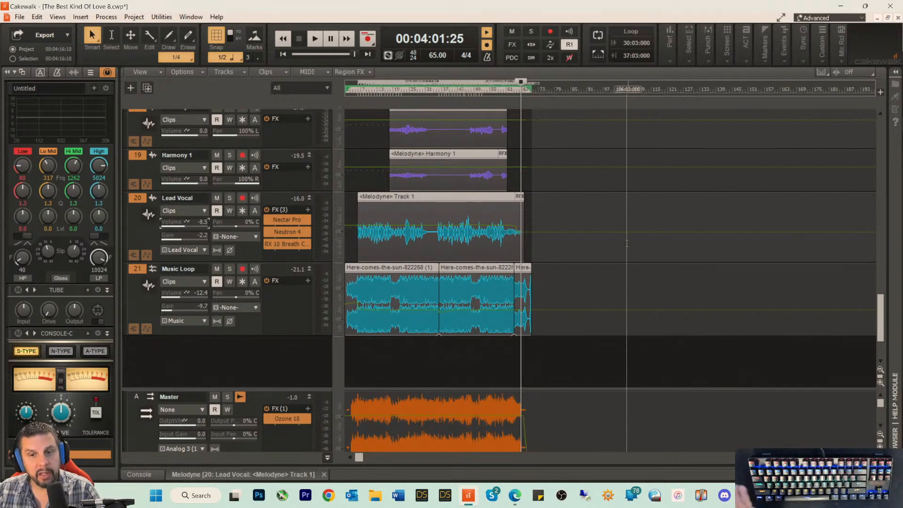
pyautogui.click(13, 59)
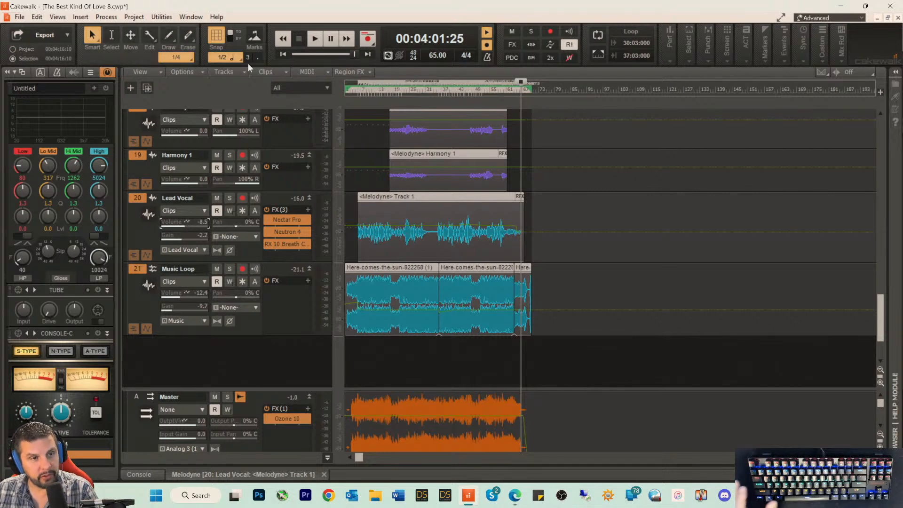
# Step: Clear the selection of all tracks and clips, and place the playhead at about 1:39
pyautogui.click(542, 91)
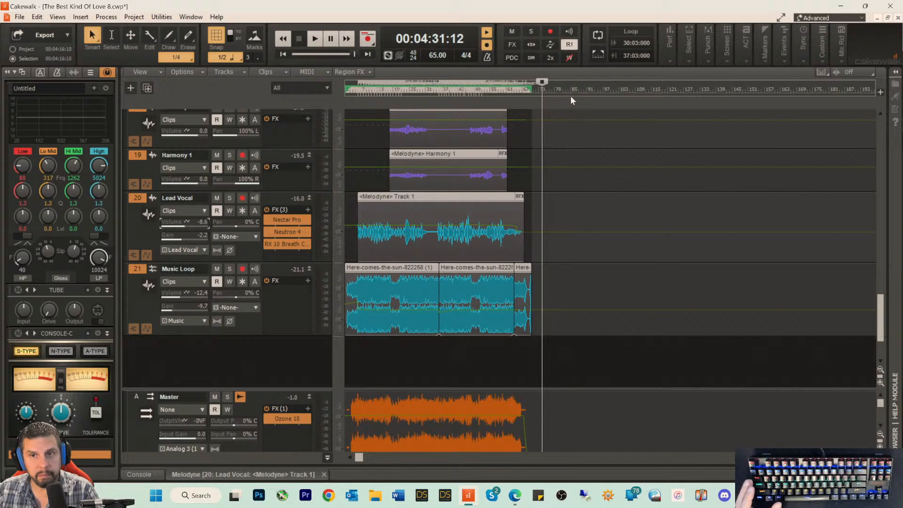
pyautogui.click(396, 94)
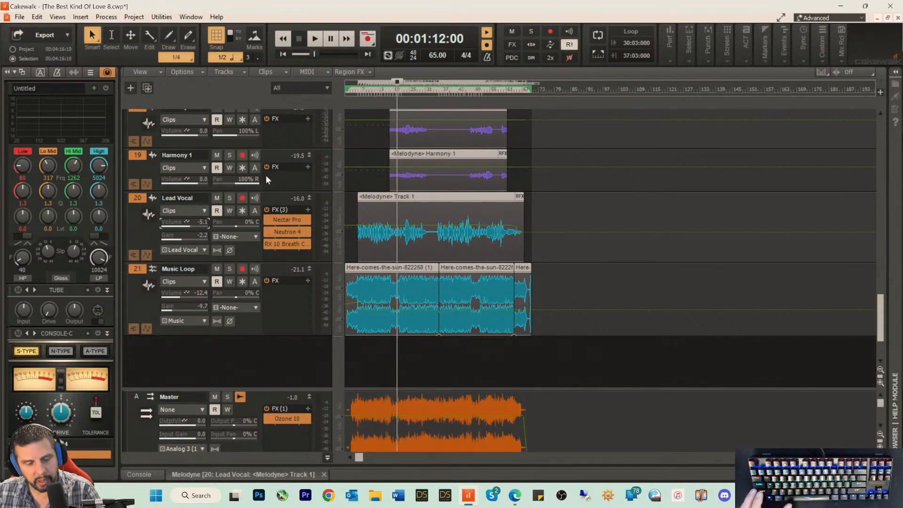
pyautogui.hotkey('ctrl', 'shift', 'a')
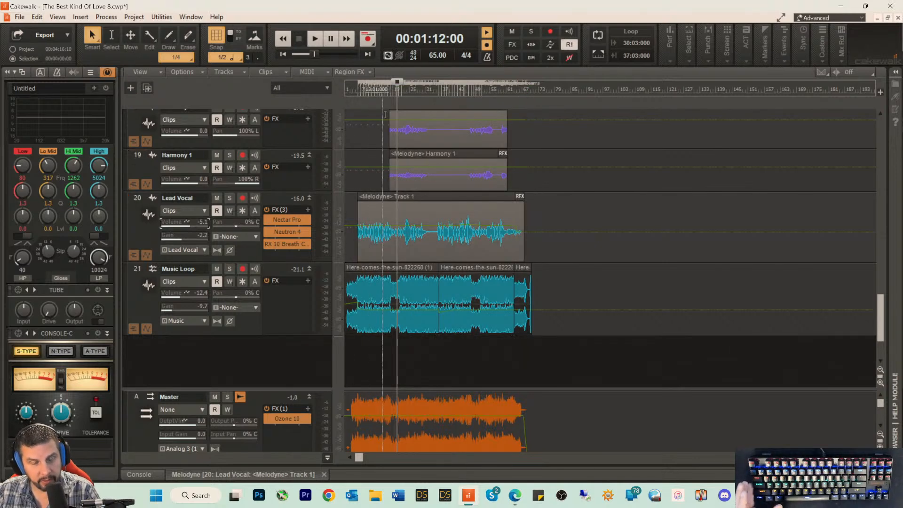
pyautogui.click(415, 90)
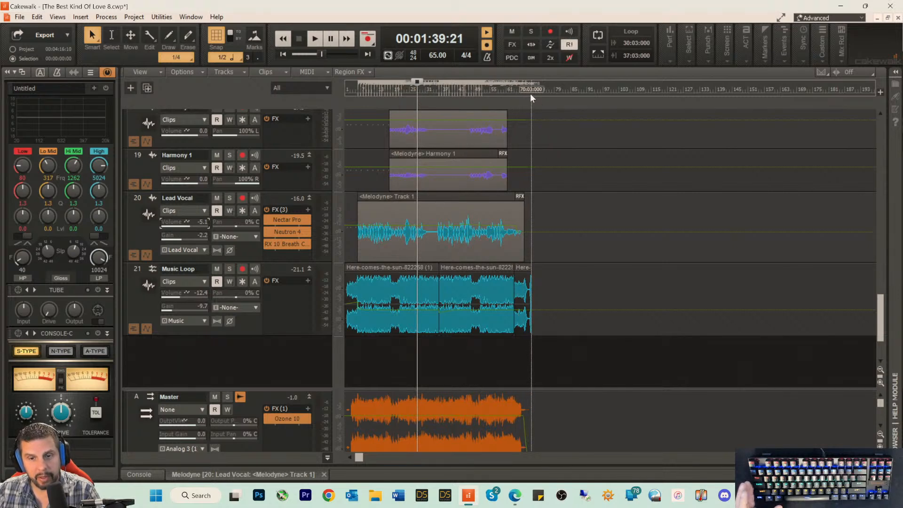
# Step: Select the time range from the project's start to about measure 70, and inspect the tracks near the song's end up to Lead Guitar
pyautogui.moveTo(531, 93); pyautogui.dragTo(252, 83)
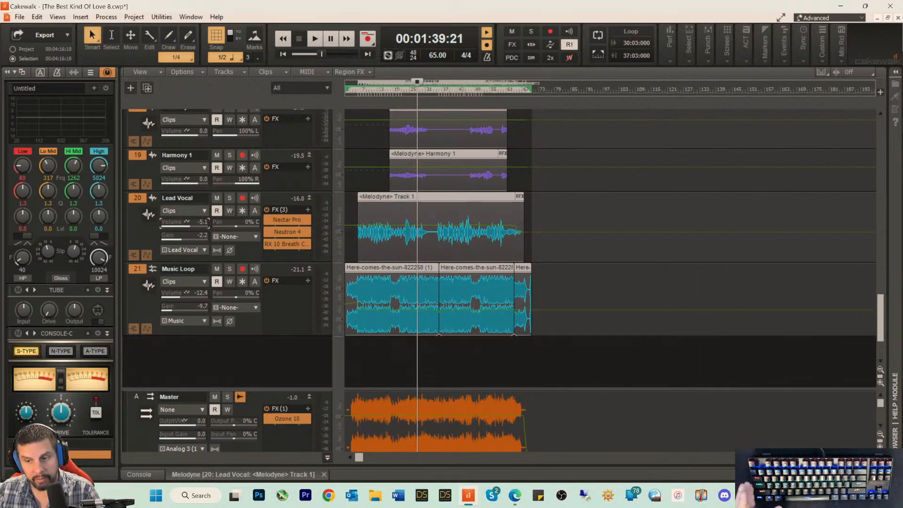
pyautogui.scroll(7, 609, 263)
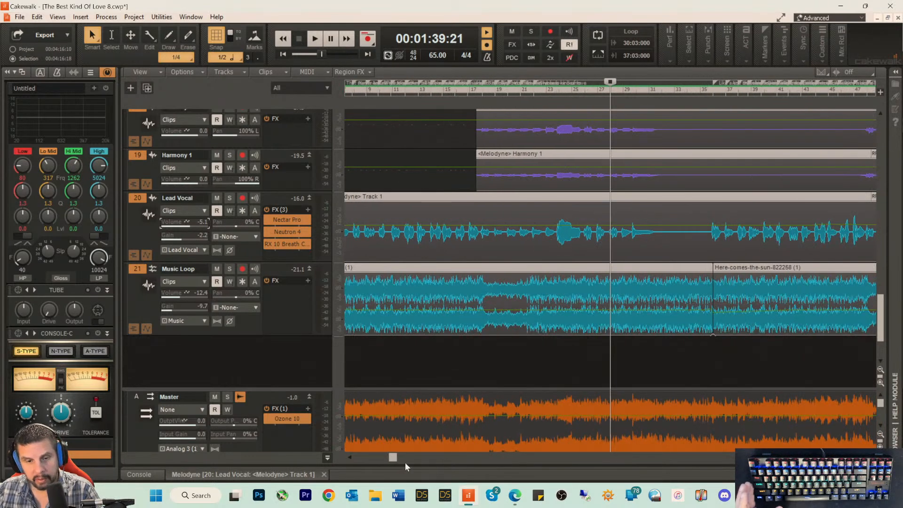
pyautogui.moveTo(388, 459); pyautogui.dragTo(615, 472)
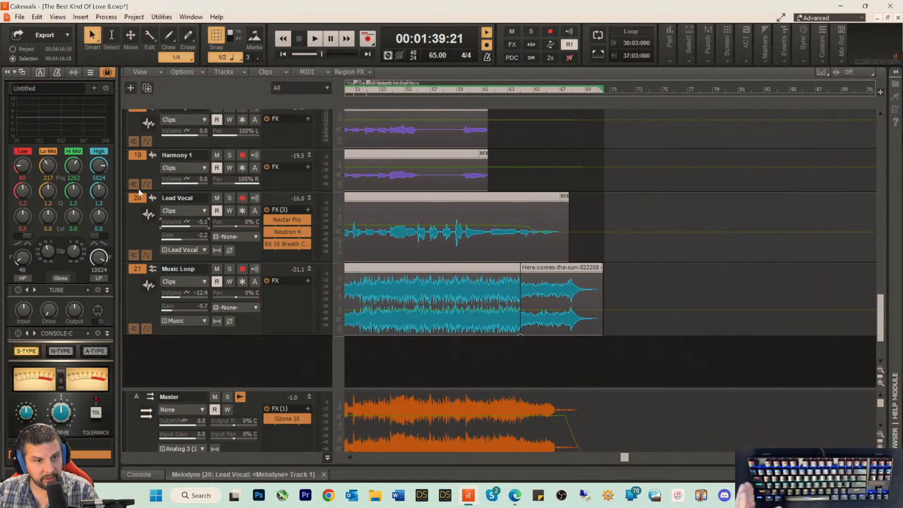
pyautogui.scroll(10, 139, 188)
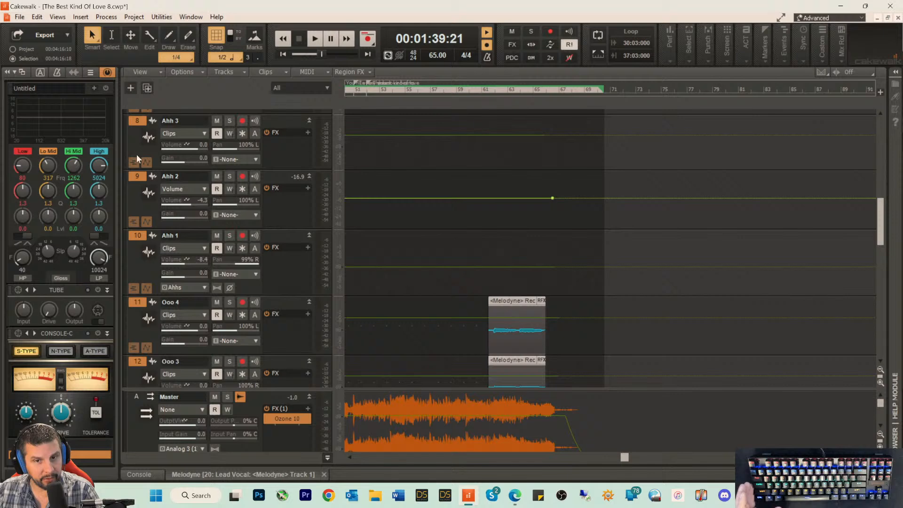
pyautogui.scroll(8, 136, 155)
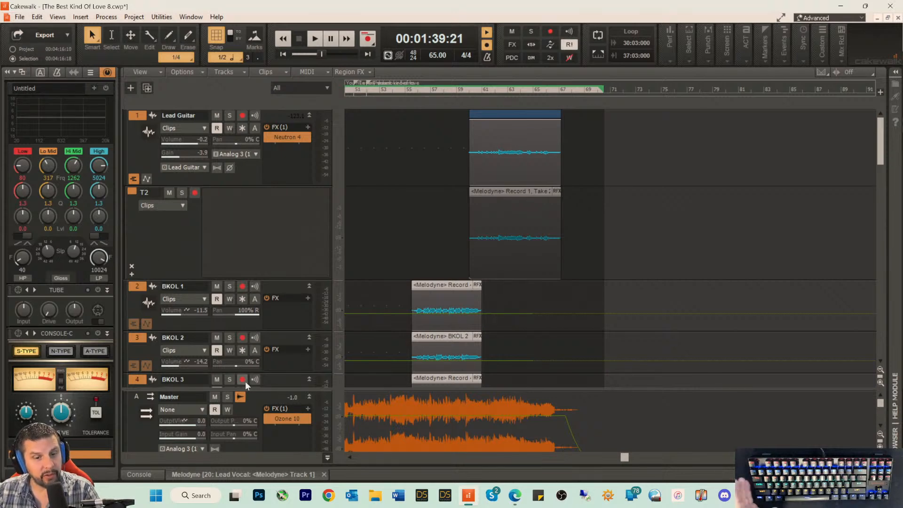
pyautogui.moveTo(265, 387); pyautogui.dragTo(265, 388)
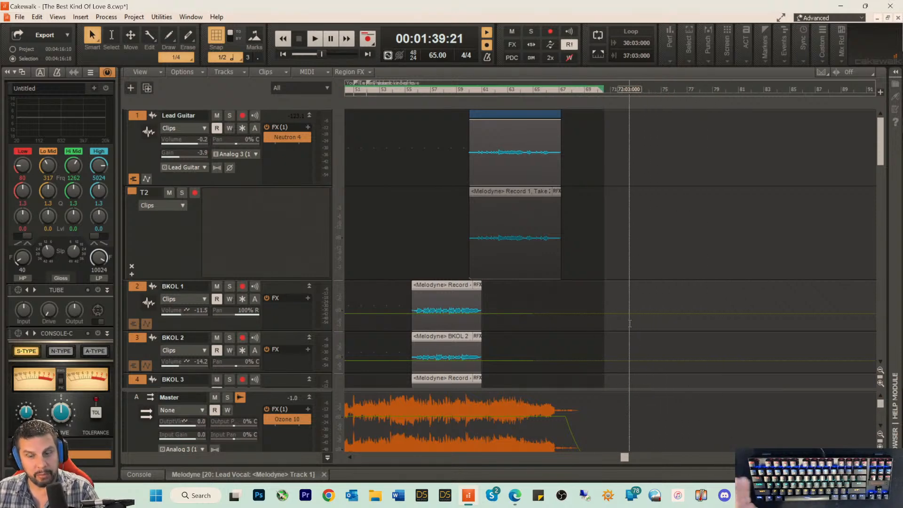
# Step: Look through the tracks from BKOL 1 to Music Loop for clips or automation nodes past the song's end
pyautogui.scroll(-1, 623, 256)
pyautogui.scroll(-2, 622, 256)
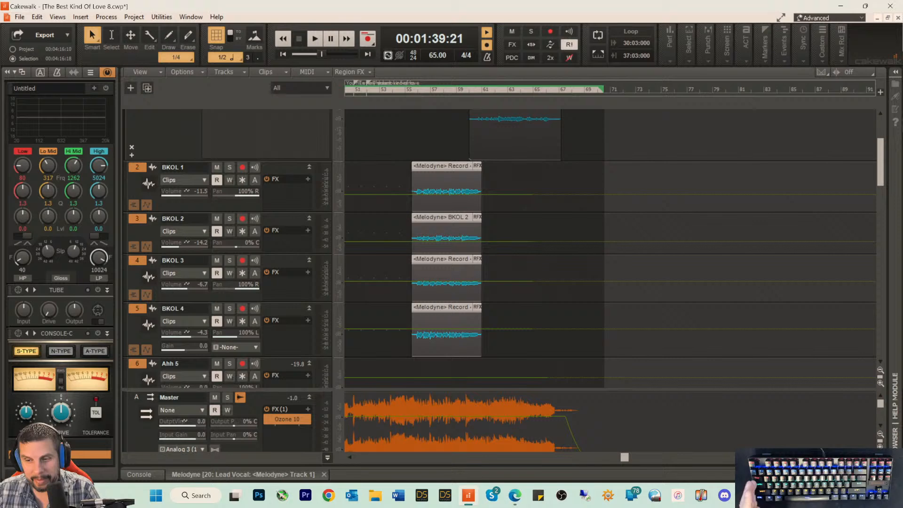
pyautogui.click(857, 457)
pyautogui.click(857, 457)
pyautogui.click(857, 457)
pyautogui.click(858, 457)
pyautogui.scroll(-10, 569, 298)
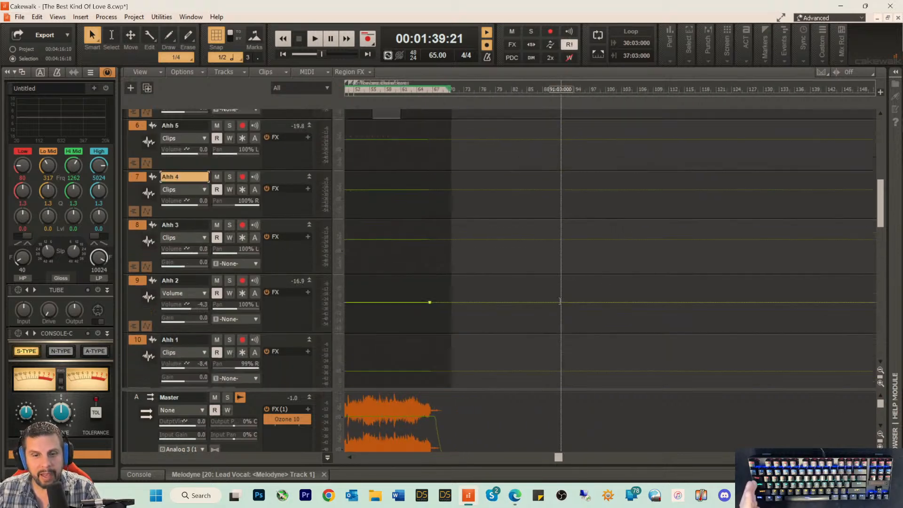
pyautogui.scroll(-6, 560, 300)
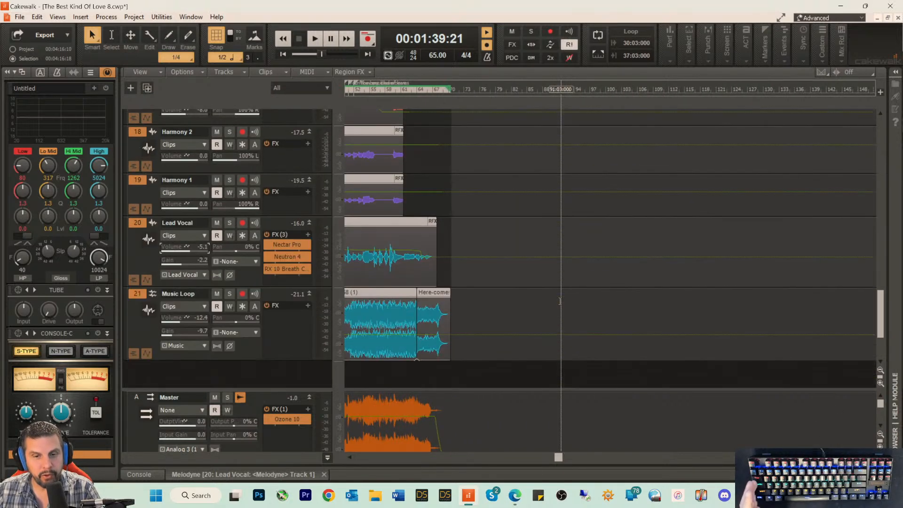
pyautogui.scroll(3, 471, 181)
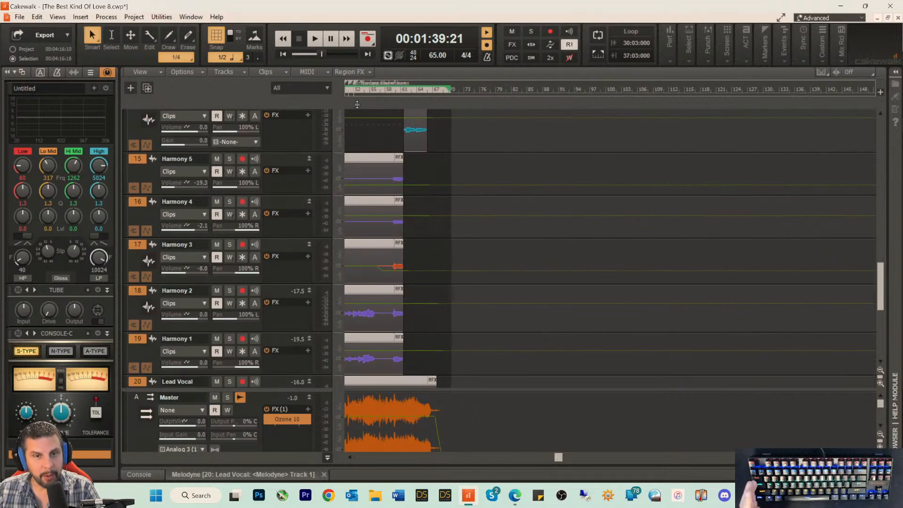
pyautogui.moveTo(557, 457); pyautogui.dragTo(306, 453)
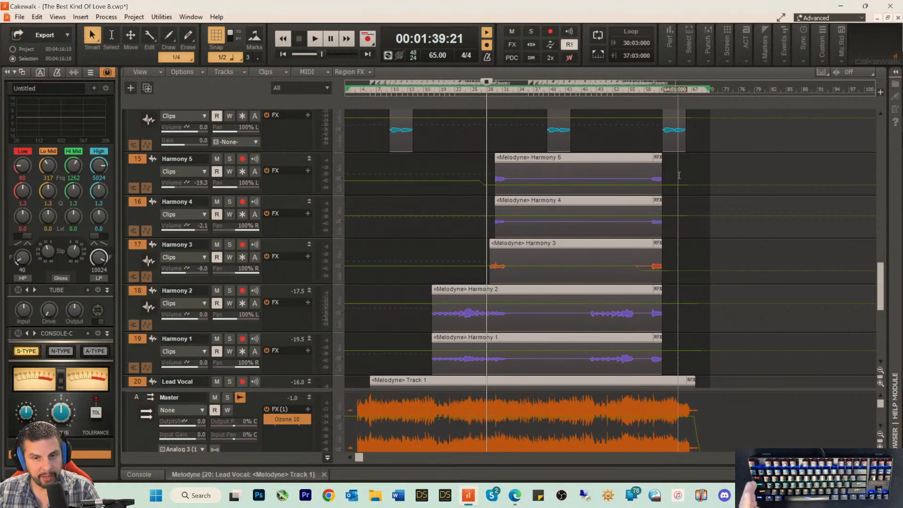
pyautogui.scroll(-3, 699, 255)
pyautogui.scroll(-1, 699, 255)
pyautogui.scroll(6, 701, 249)
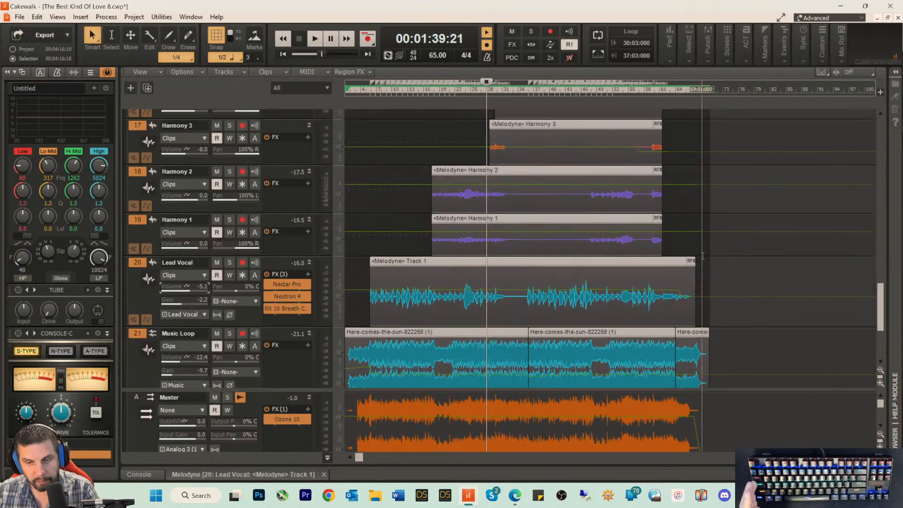
pyautogui.scroll(8, 702, 243)
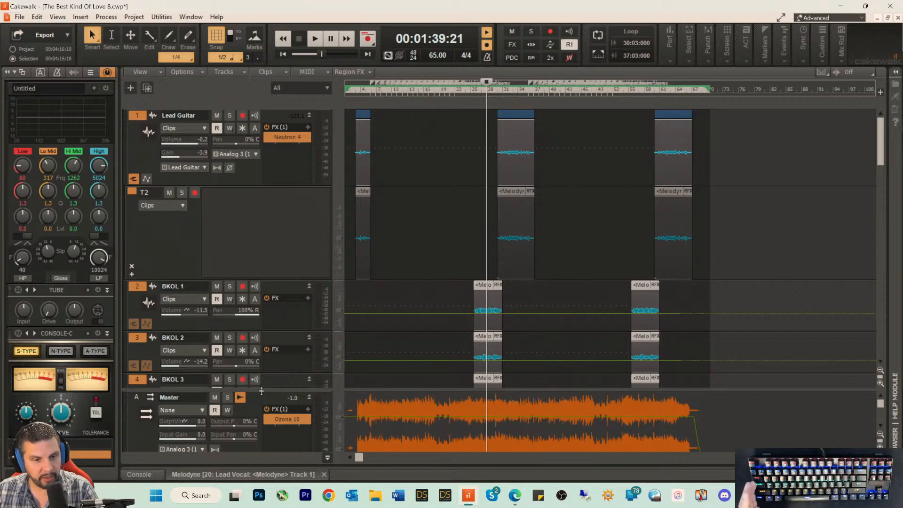
# Step: Enlarge the bus area and look through the buses from Master to Reverb for automation past the song's end
pyautogui.moveTo(261, 390); pyautogui.dragTo(306, 227)
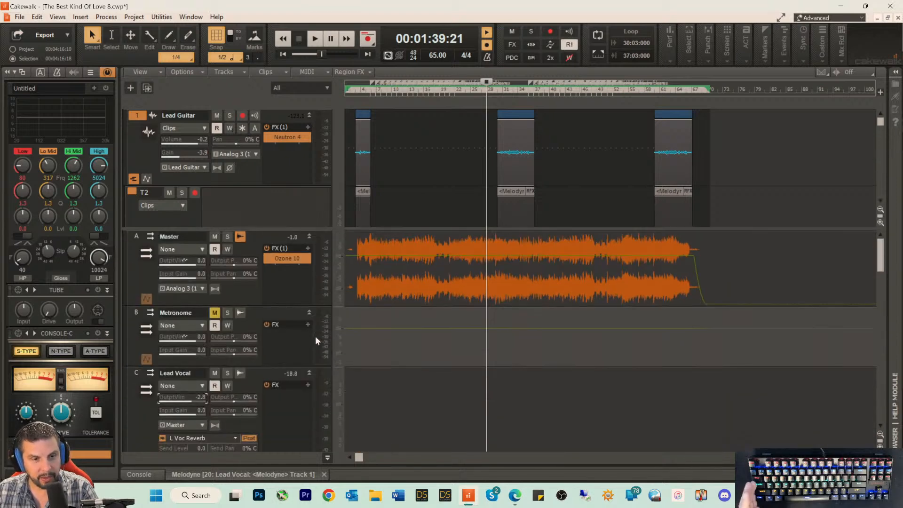
pyautogui.scroll(-10, 303, 365)
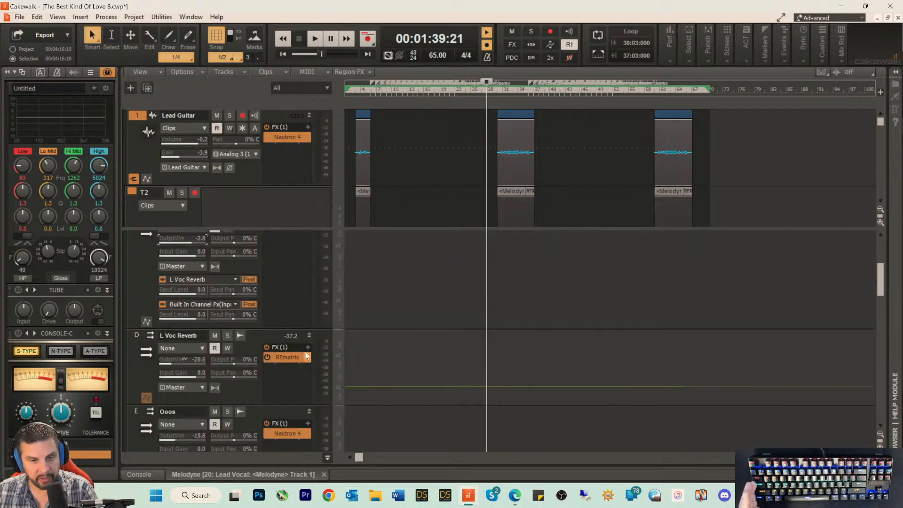
pyautogui.scroll(-3, 301, 393)
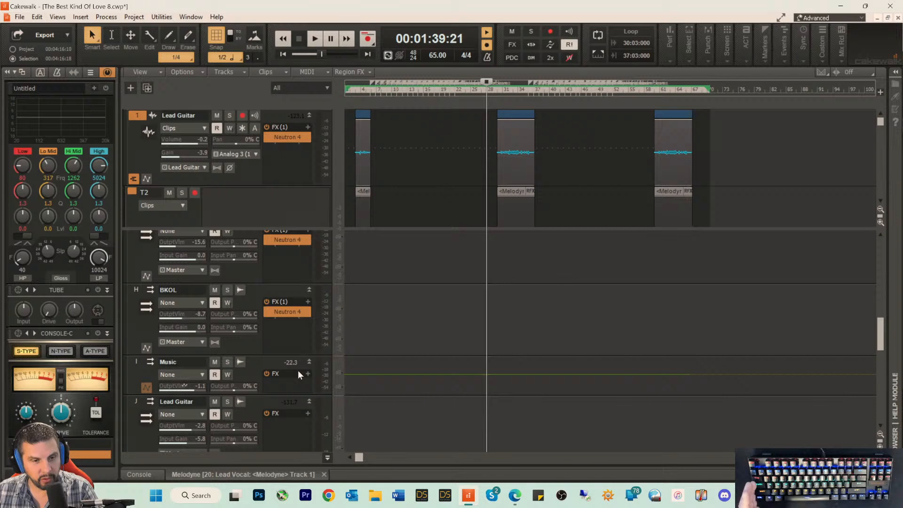
pyautogui.scroll(6, 297, 370)
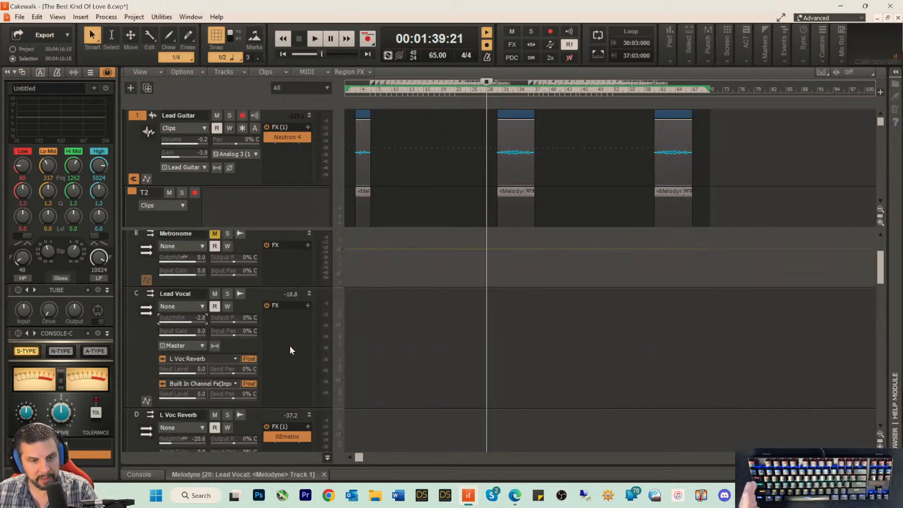
pyautogui.scroll(2, 290, 345)
pyautogui.scroll(-2, 289, 326)
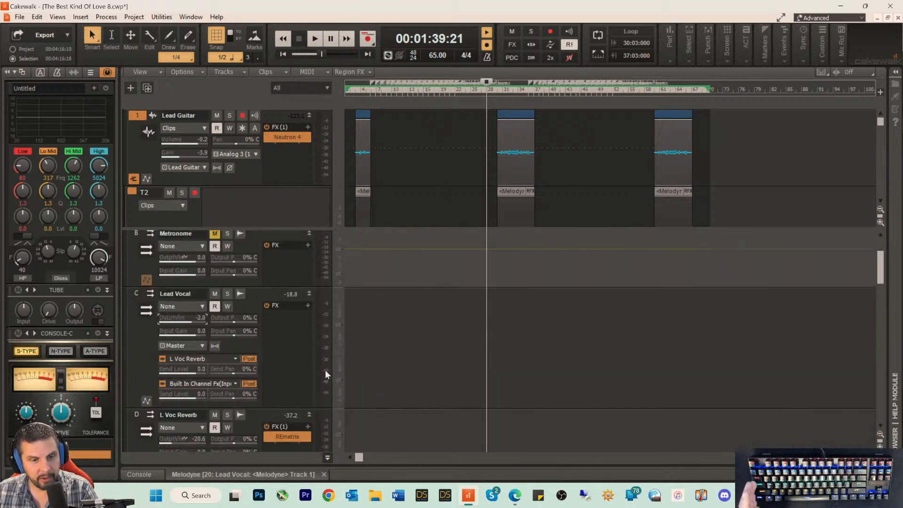
pyautogui.scroll(-6, 385, 357)
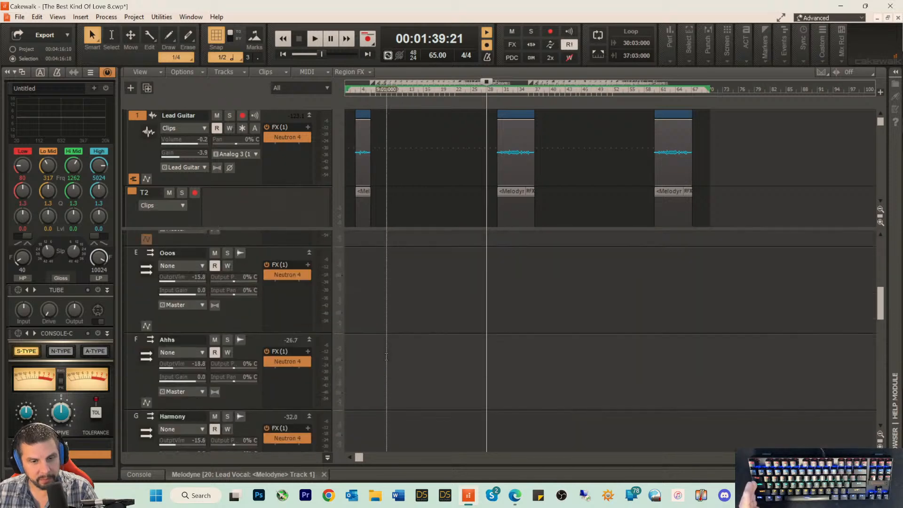
pyautogui.scroll(-10, 386, 357)
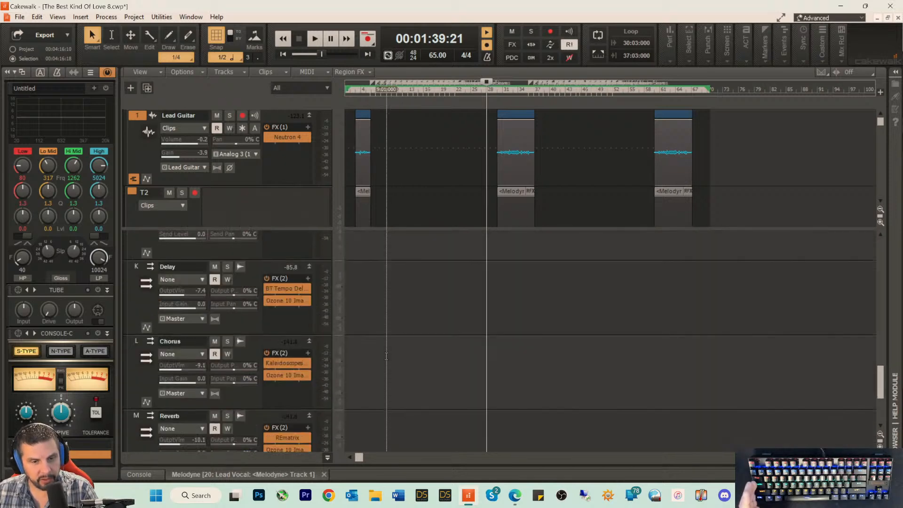
pyautogui.scroll(1, 383, 353)
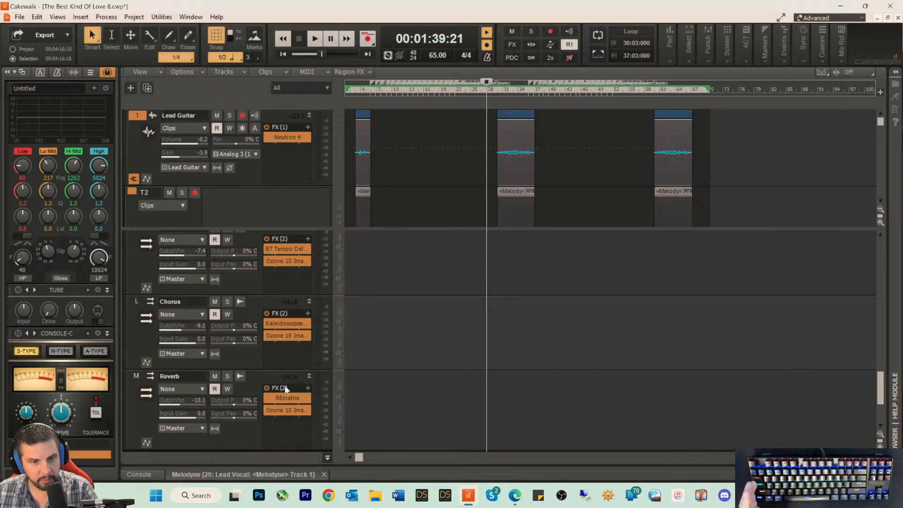
pyautogui.scroll(5, 388, 315)
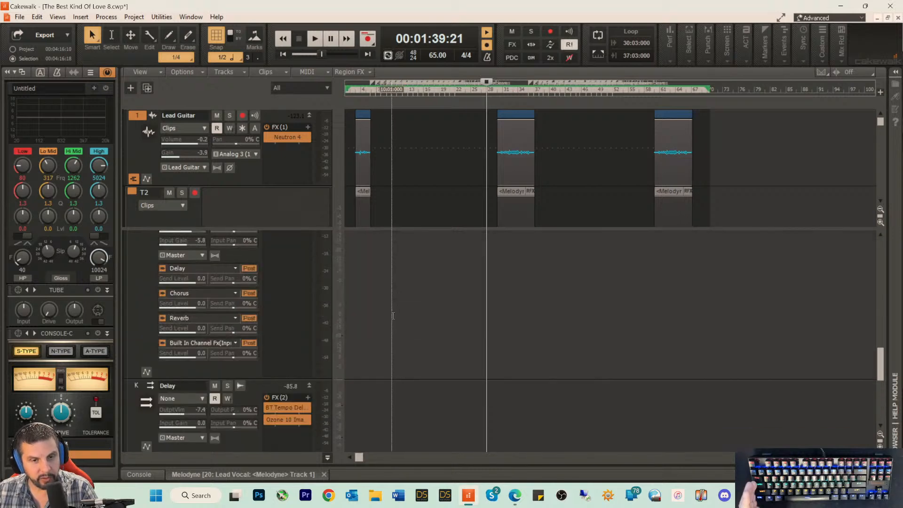
pyautogui.scroll(3, 389, 315)
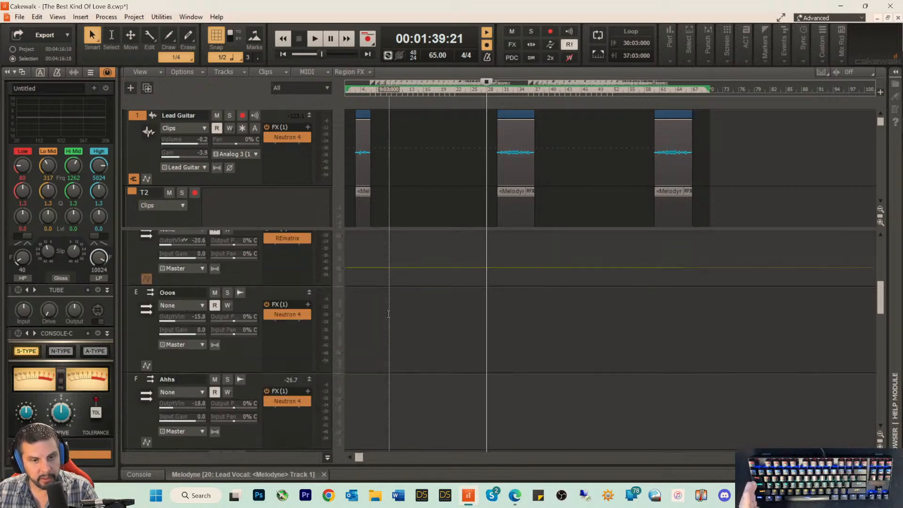
pyautogui.scroll(1, 389, 314)
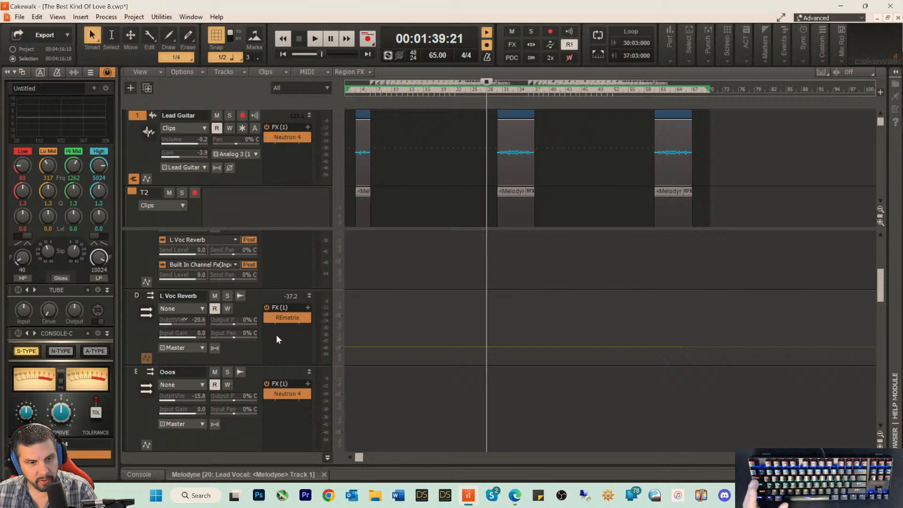
# Step: Clear the time selection, place the playhead at about 0:59, and insert Ozone 10 Imager on the L Voc Reverb bus
pyautogui.click(249, 177)
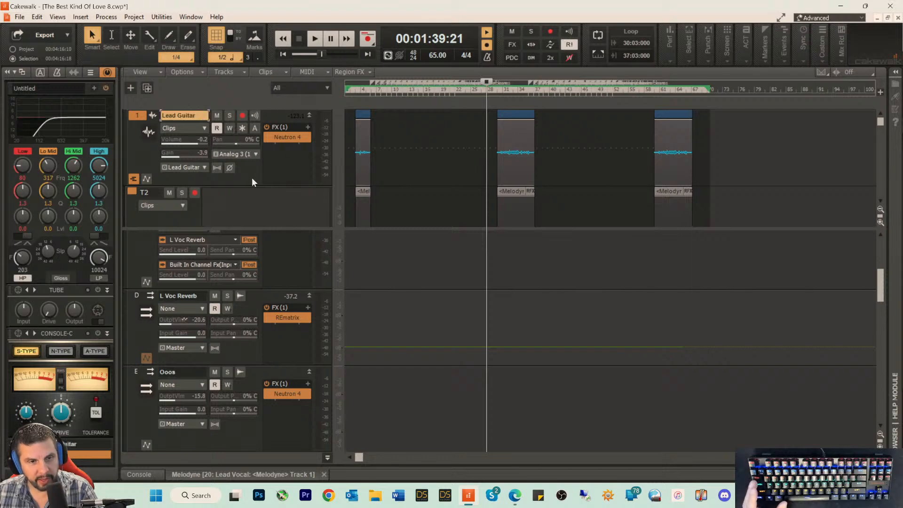
pyautogui.click(430, 176)
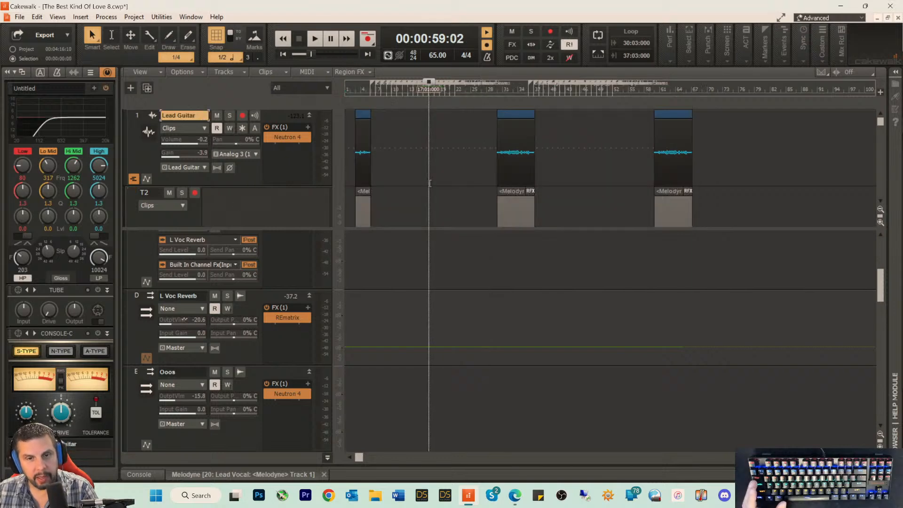
pyautogui.rightClick(282, 340)
pyautogui.moveTo(323, 231)
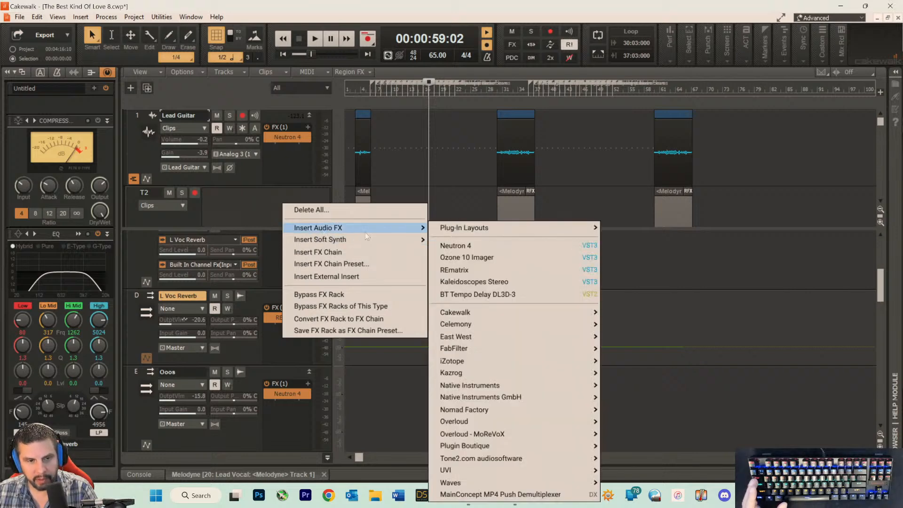
pyautogui.click(464, 261)
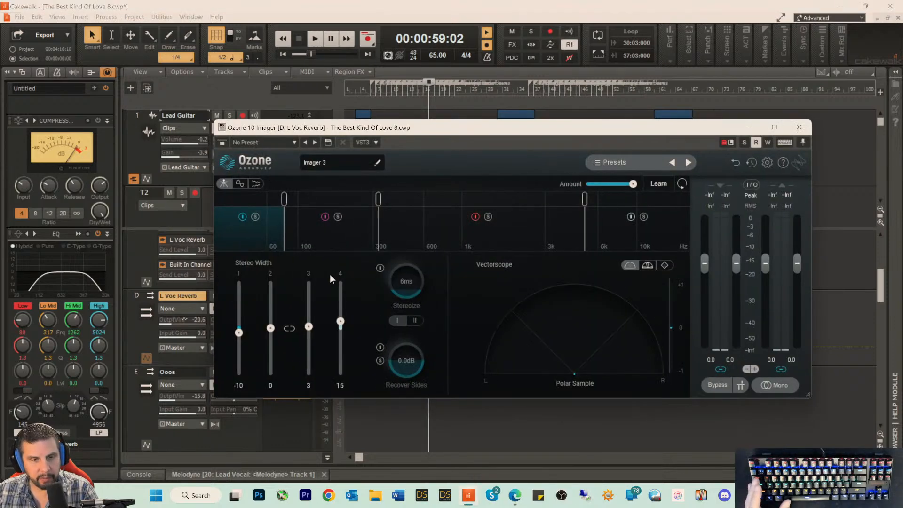
# Step: Show the Imager's correlation trace and play the song from about 0:59 to check the vocal reverb's phase correlation
pyautogui.click(239, 184)
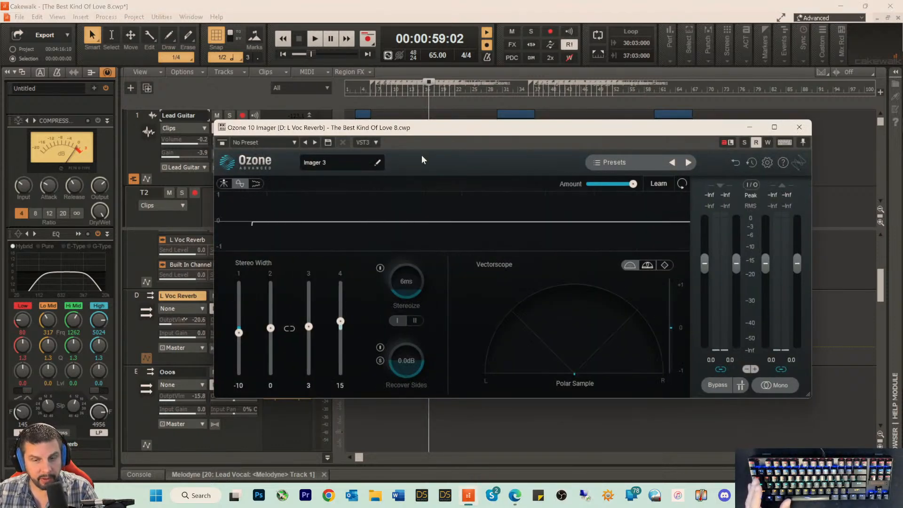
pyautogui.press('space')
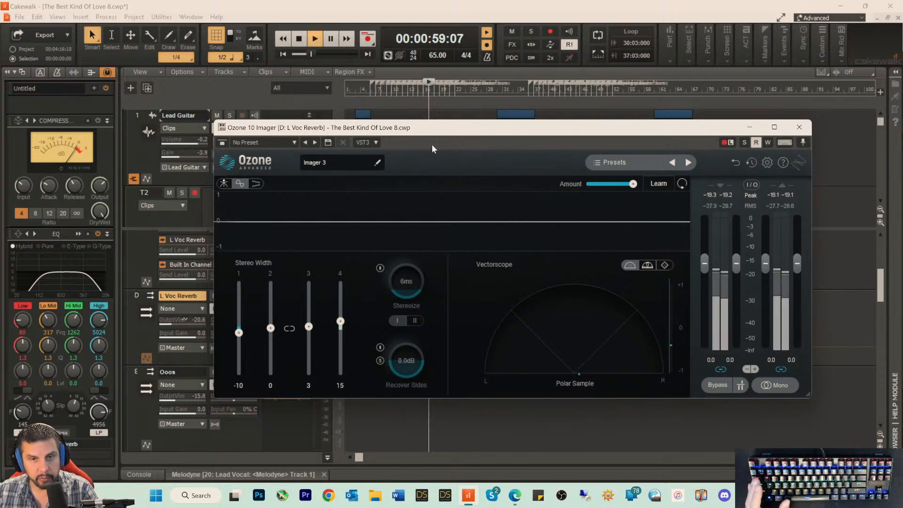
pyautogui.press('space')
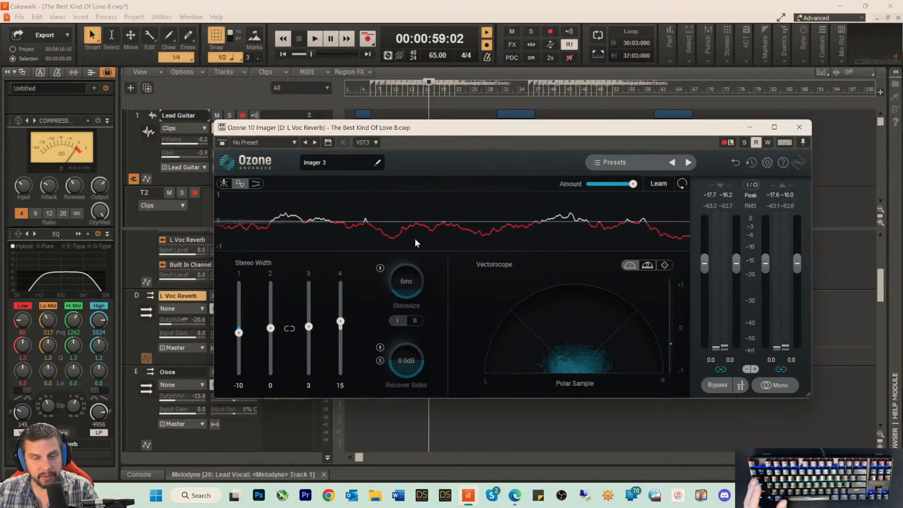
# Step: Narrow the L Voc Reverb's stereo width during playback, setting Imager bands 1 to 4 to -76, -37, -33 and -39
pyautogui.moveTo(423, 133)
pyautogui.mouseDown()
pyautogui.moveTo(497, 136)
pyautogui.moveTo(456, 111)
pyautogui.mouseUp()
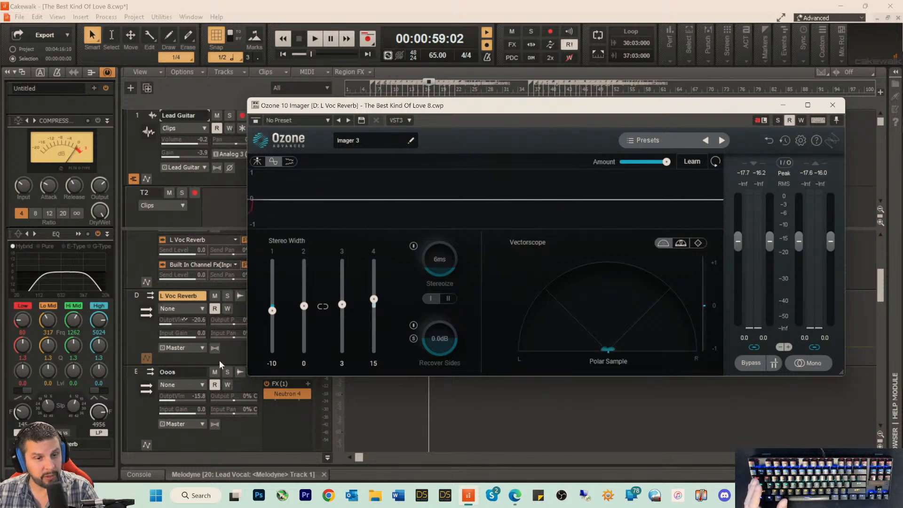
pyautogui.click(230, 354)
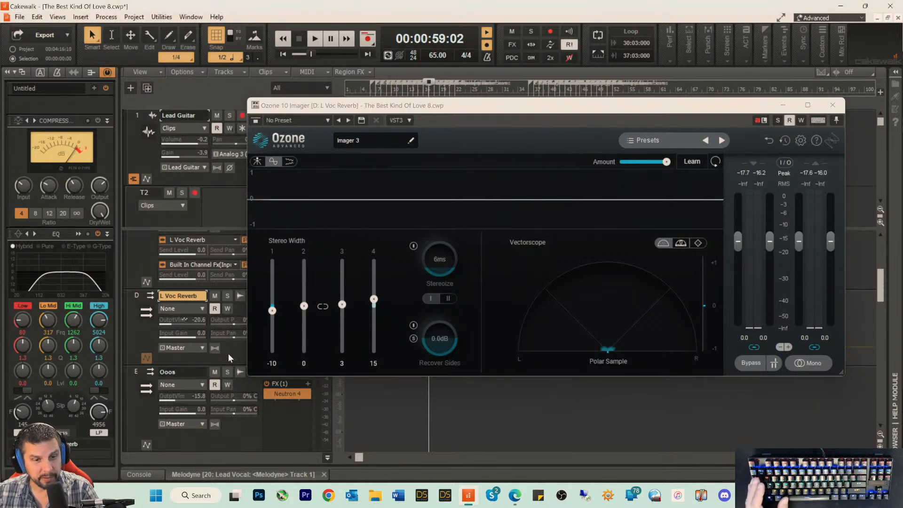
pyautogui.press('space')
pyautogui.moveTo(272, 311); pyautogui.dragTo(272, 340)
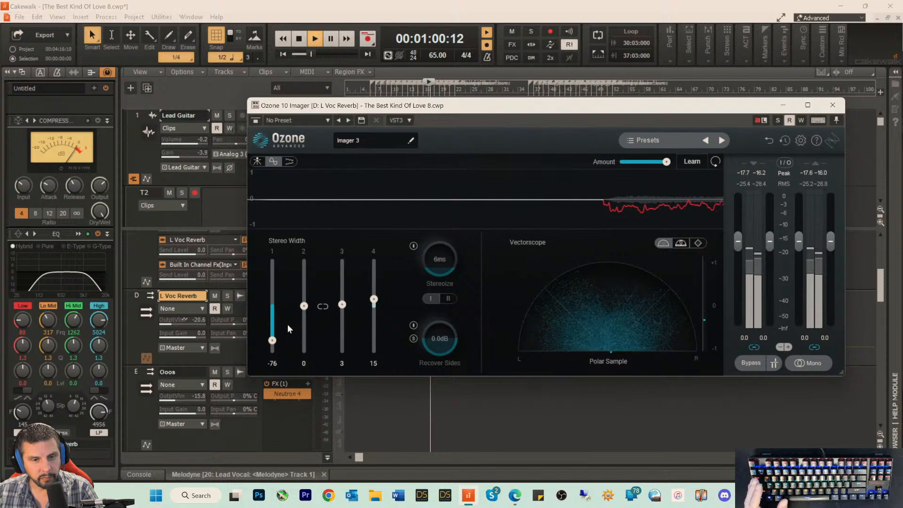
pyautogui.moveTo(303, 307); pyautogui.dragTo(373, 323)
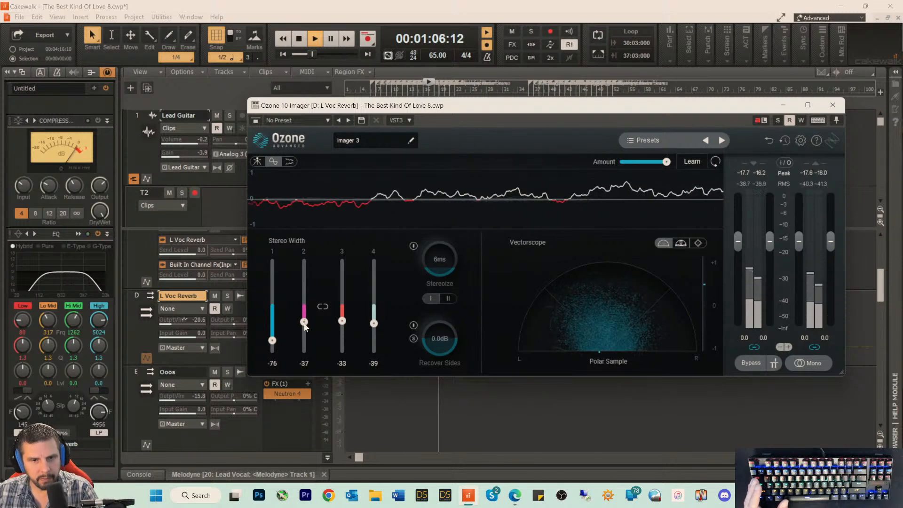
# Step: Narrow the L Voc Reverb's Imager bands 2 and 3 to -57 and -50, close the plug-in, and listen to the result
pyautogui.moveTo(304, 323)
pyautogui.mouseDown()
pyautogui.moveTo(341, 328)
pyautogui.moveTo(304, 332)
pyautogui.mouseUp()
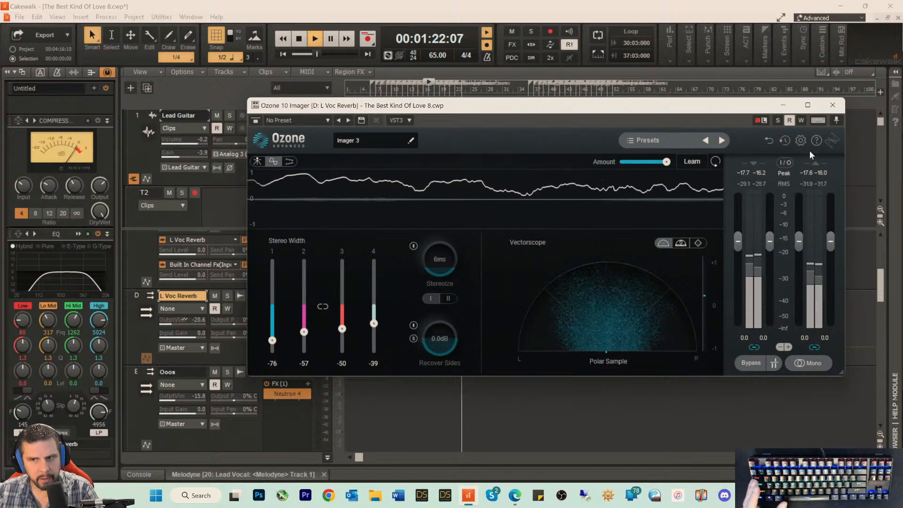
pyautogui.click(832, 105)
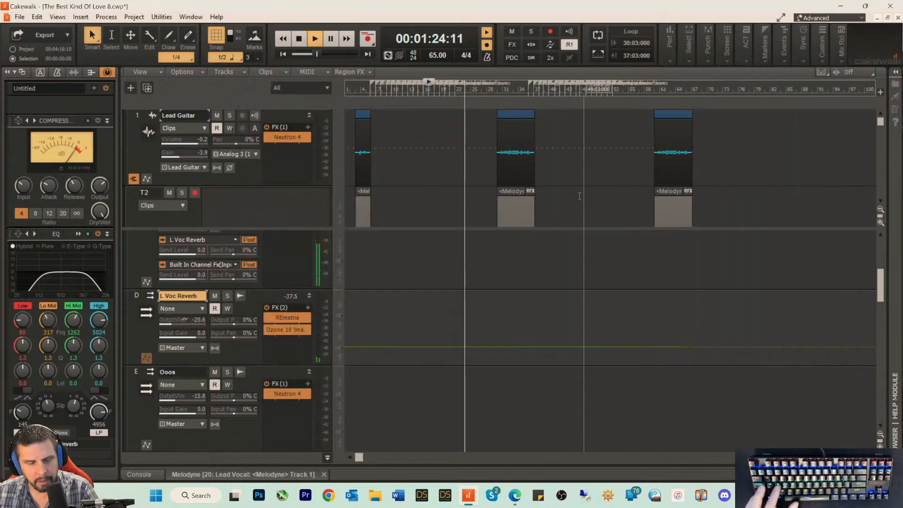
pyautogui.press('space')
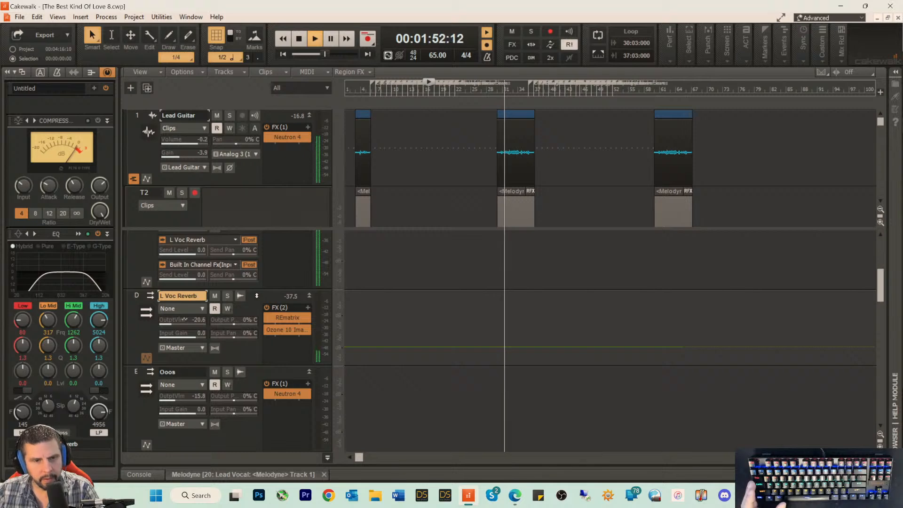
pyautogui.press('space')
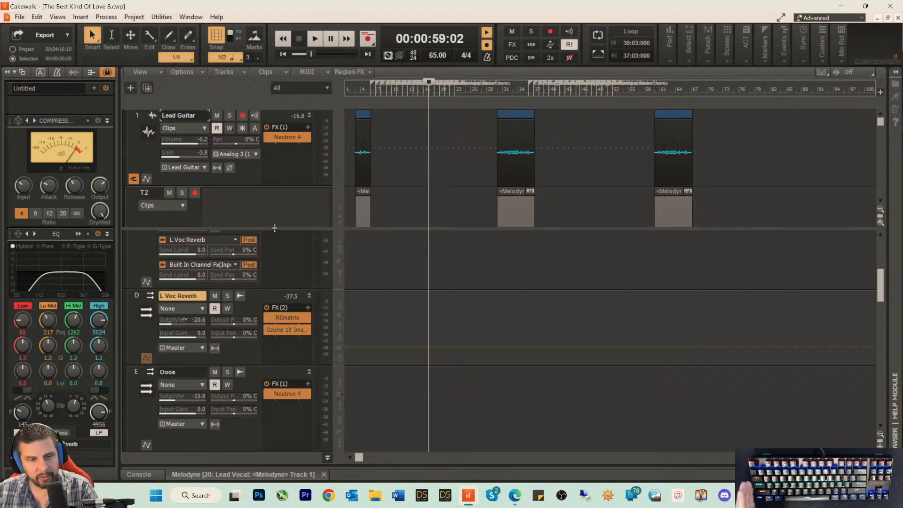
# Step: Look through the upper tracks and the buses from L Voc Reverb down to Lead Guitar, resizing the bus area as needed
pyautogui.moveTo(274, 228); pyautogui.dragTo(263, 280)
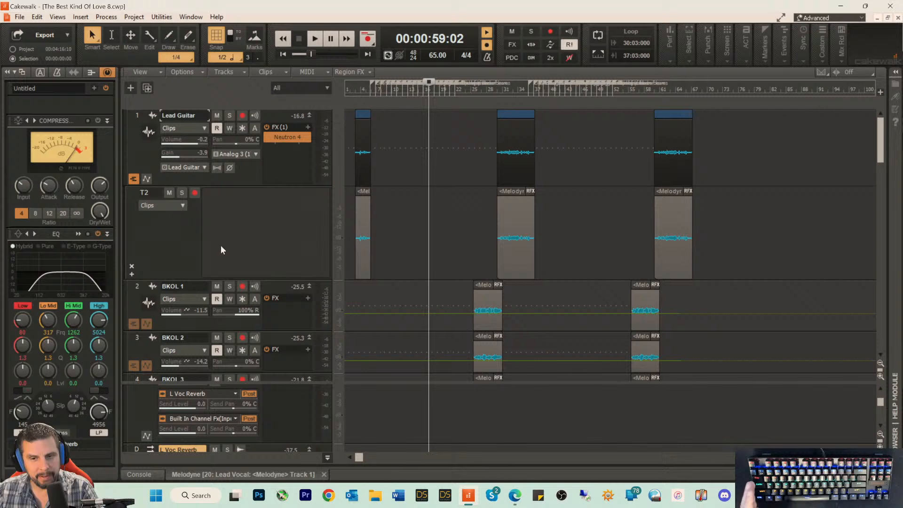
pyautogui.scroll(-2, 186, 249)
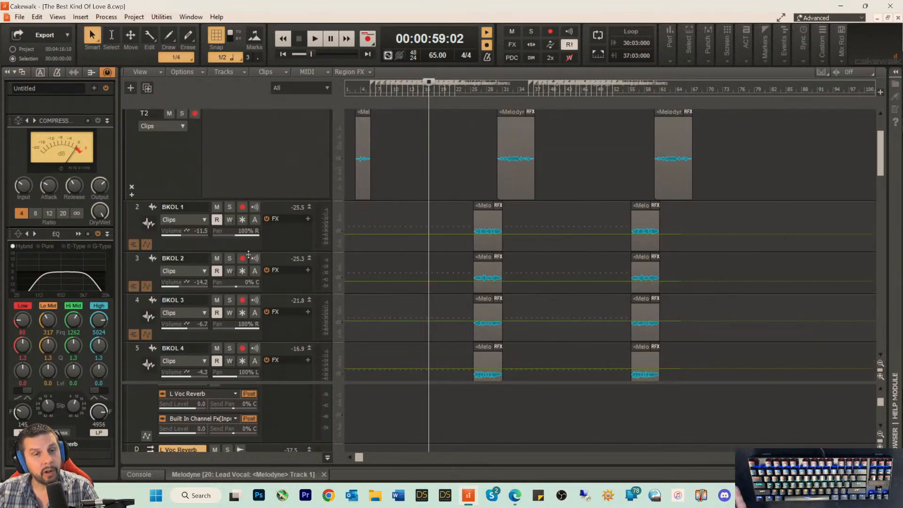
pyautogui.scroll(2, 185, 181)
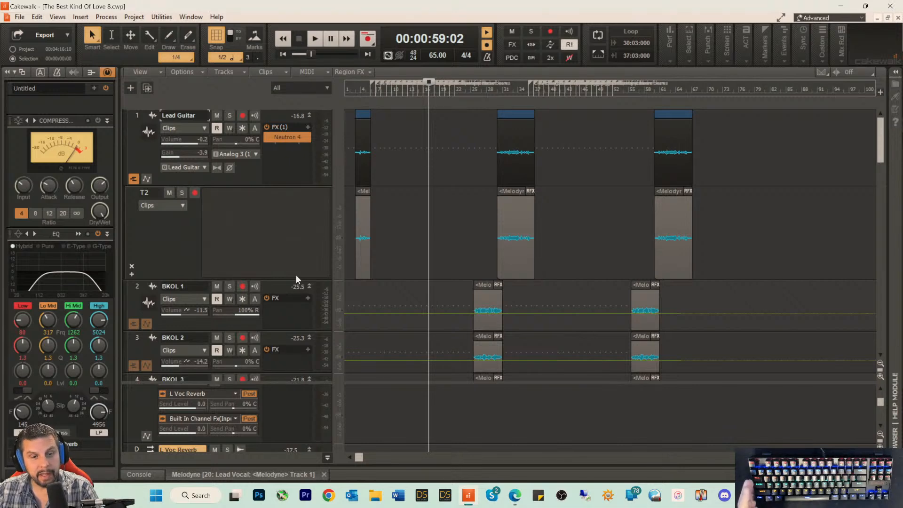
pyautogui.moveTo(268, 383); pyautogui.dragTo(303, 171)
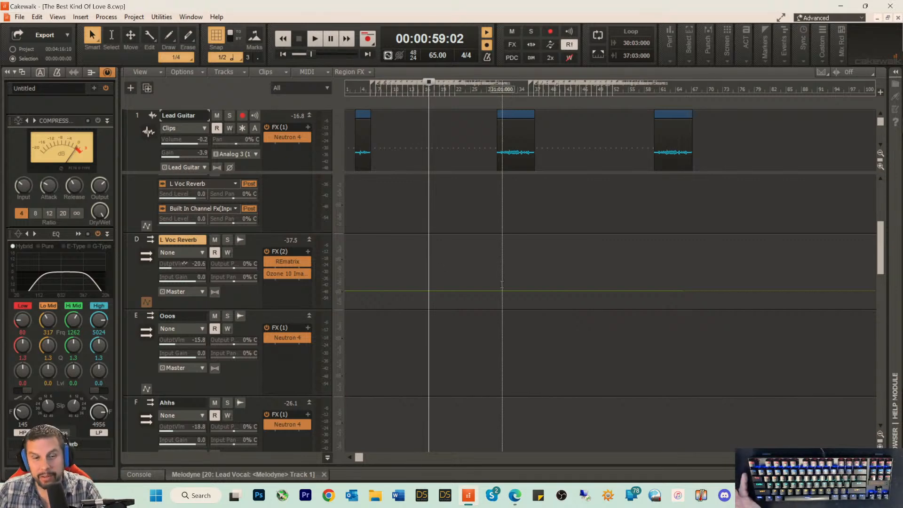
pyautogui.scroll(-2, 409, 297)
pyautogui.scroll(-5, 409, 297)
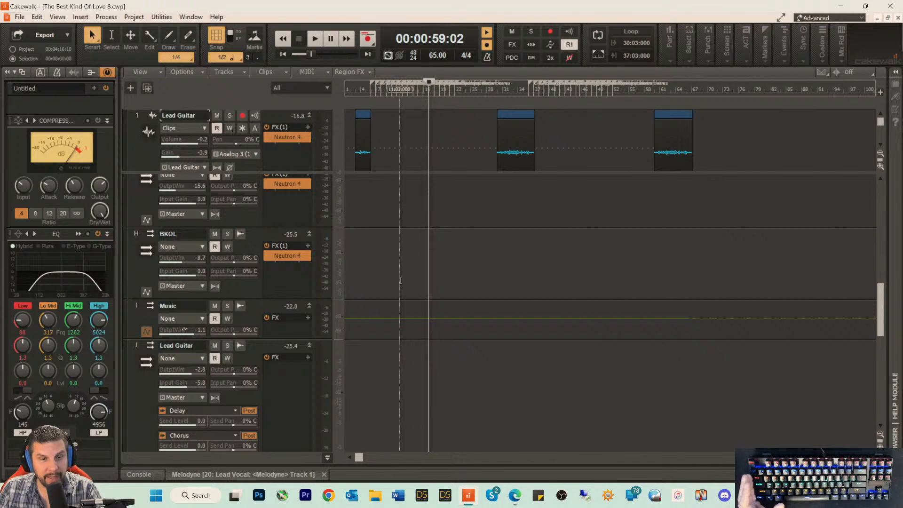
pyautogui.scroll(-3, 409, 292)
pyautogui.scroll(1, 403, 289)
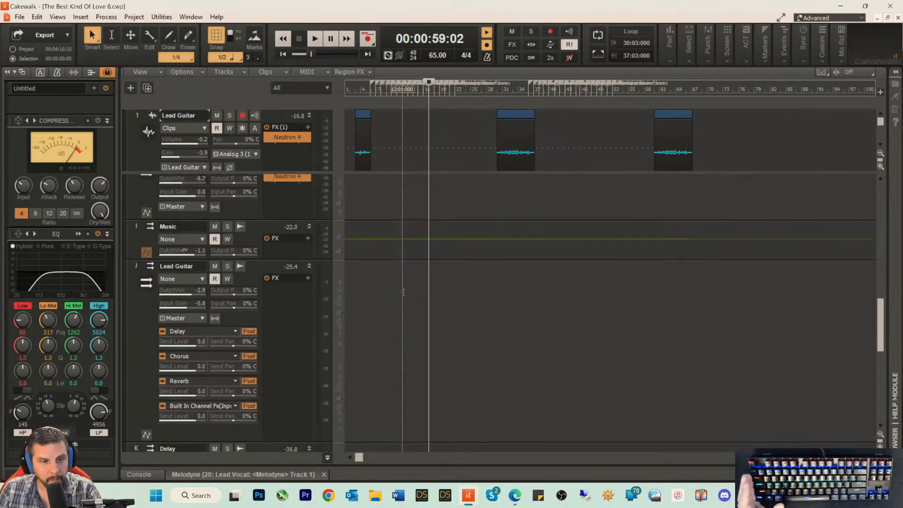
pyautogui.scroll(2, 404, 292)
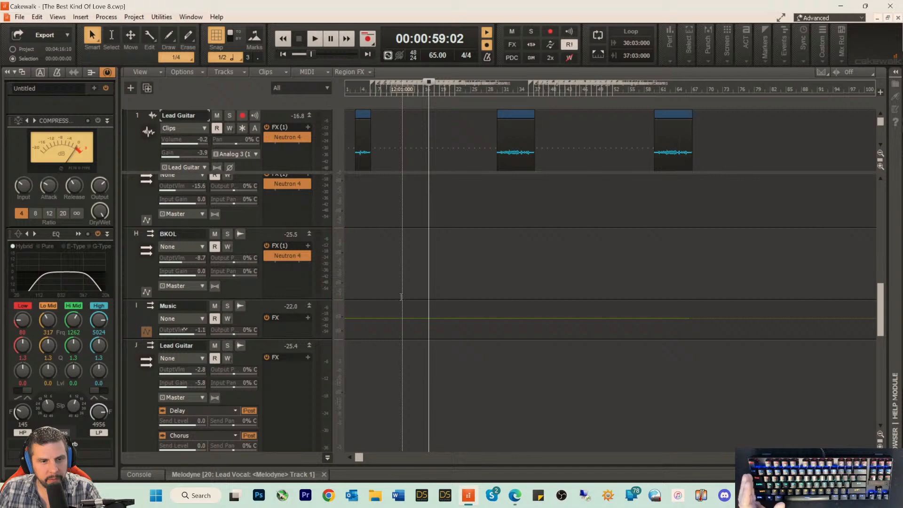
pyautogui.scroll(-1, 401, 296)
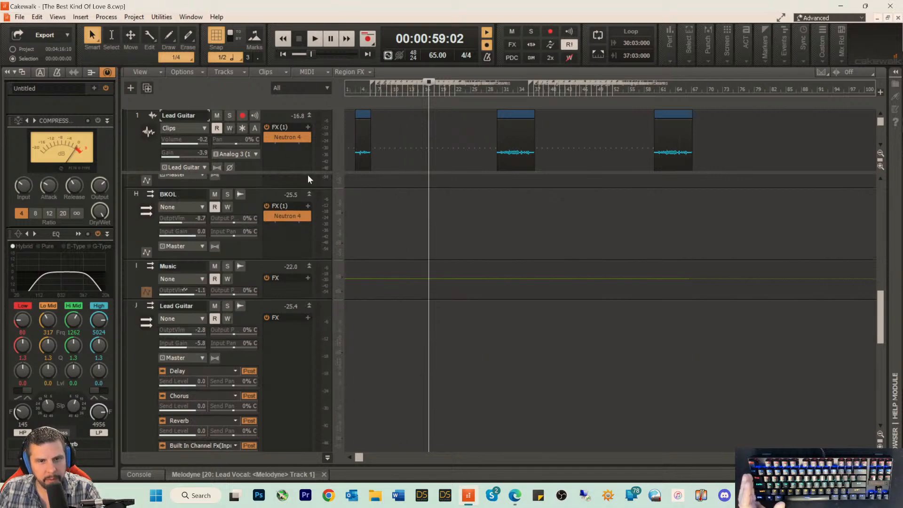
# Step: Shrink the bus area, start playback from about 0:59, and insert Ozone 10 Imager on the Music Loop track
pyautogui.moveTo(305, 173); pyautogui.dragTo(312, 419)
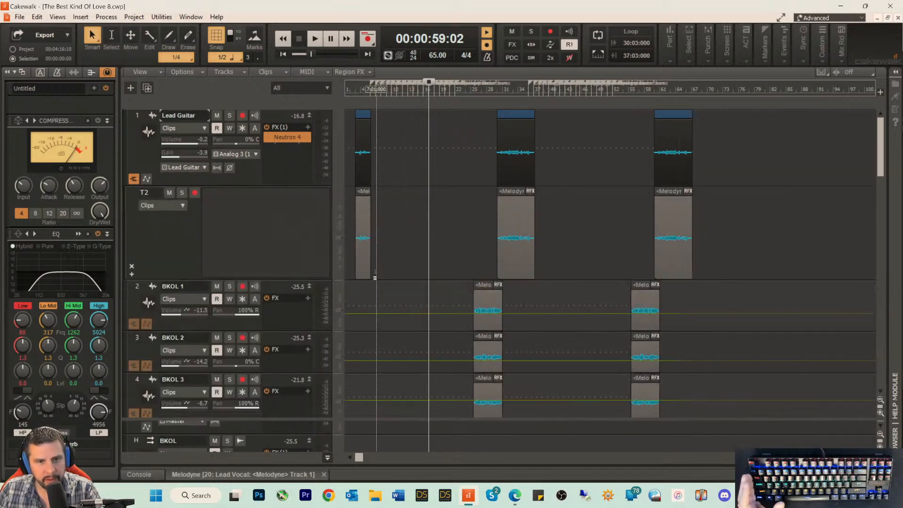
pyautogui.scroll(-10, 377, 284)
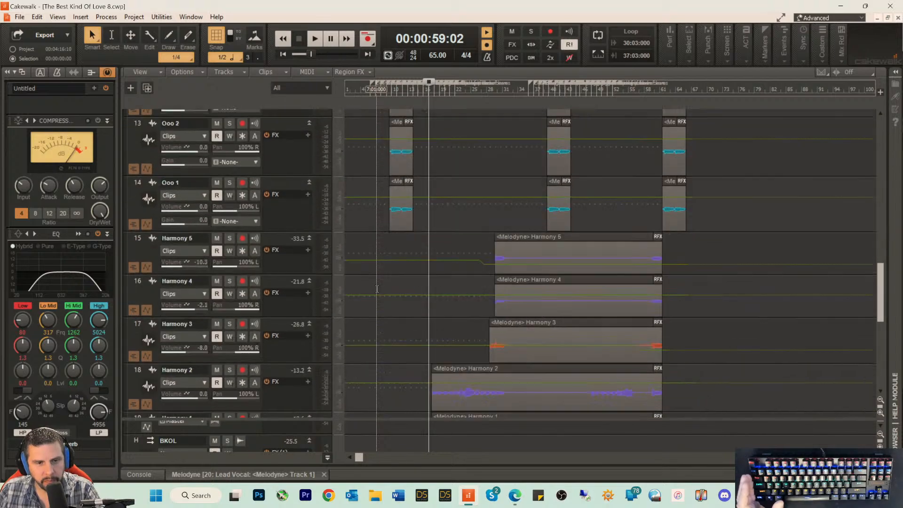
pyautogui.scroll(-5, 377, 289)
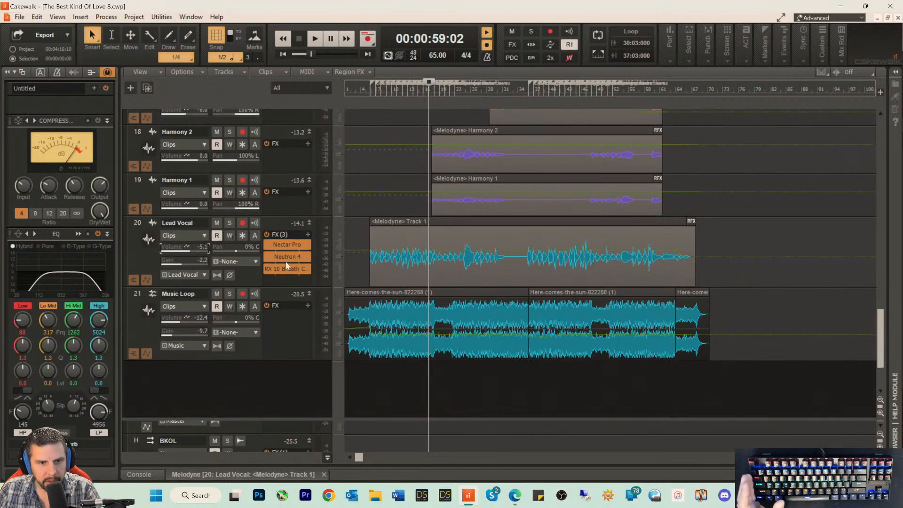
pyautogui.press('space')
pyautogui.rightClick(281, 318)
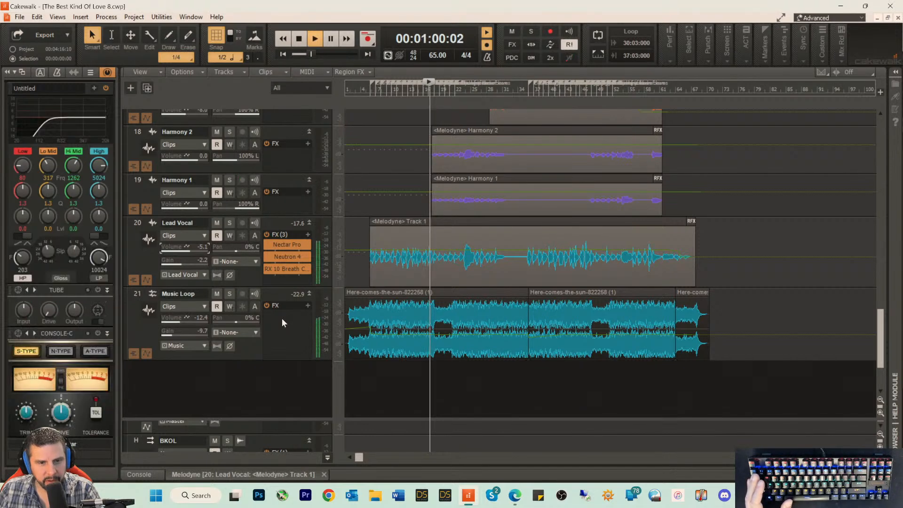
pyautogui.moveTo(330, 208)
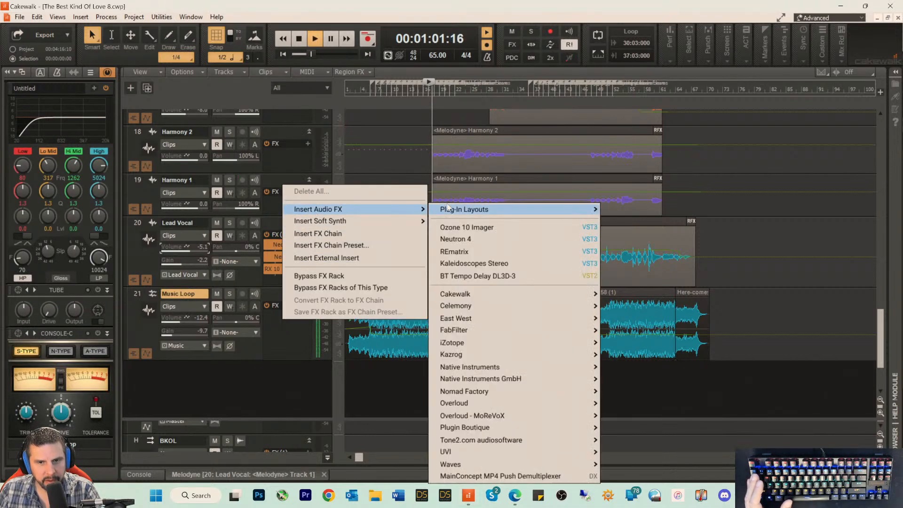
pyautogui.click(472, 223)
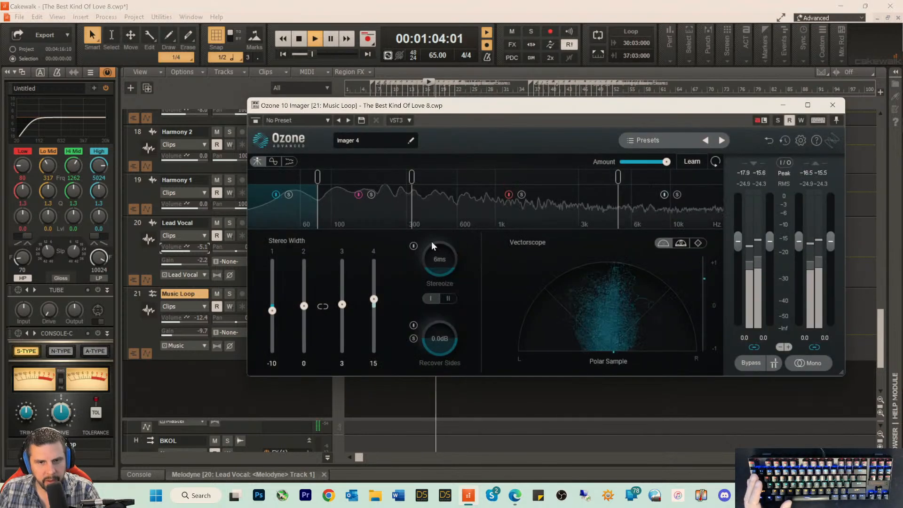
# Step: Check the Music Loop's correlation trace in the Imager, narrow band 1 to -37, and close the plug-in
pyautogui.click(274, 161)
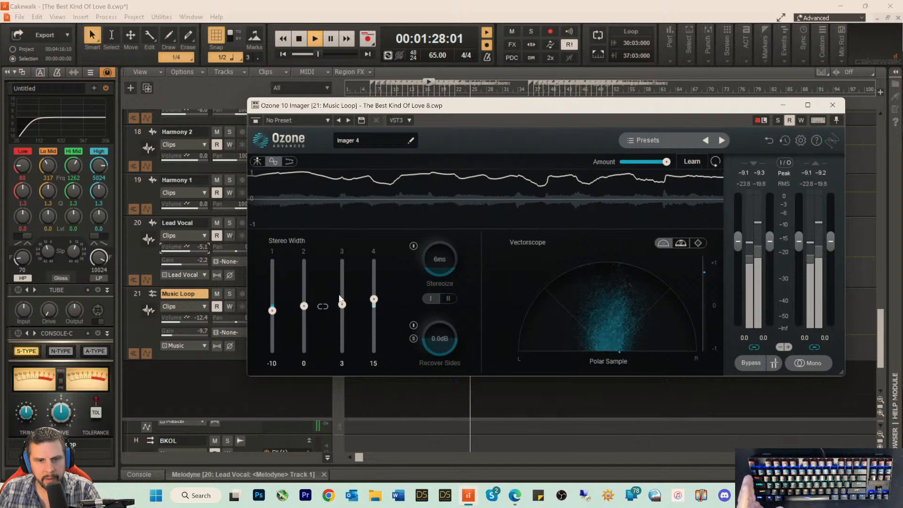
pyautogui.moveTo(273, 311); pyautogui.dragTo(279, 324)
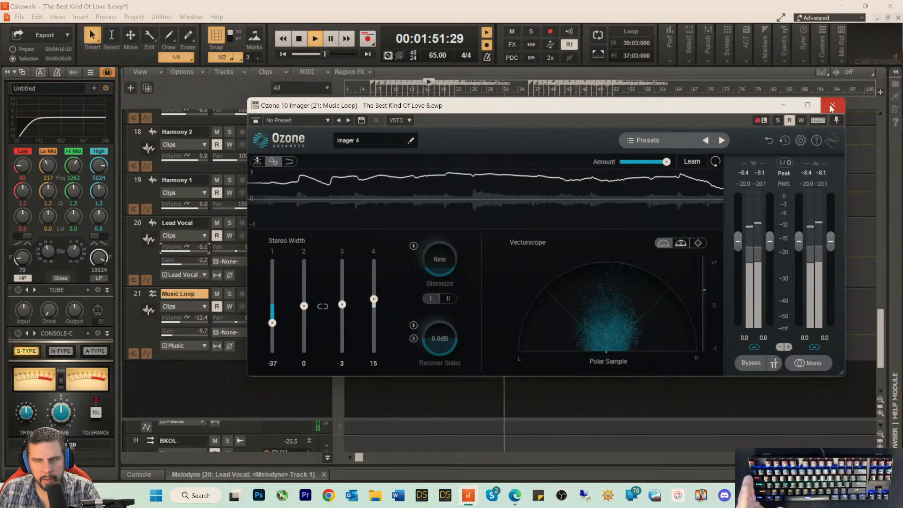
pyautogui.click(831, 106)
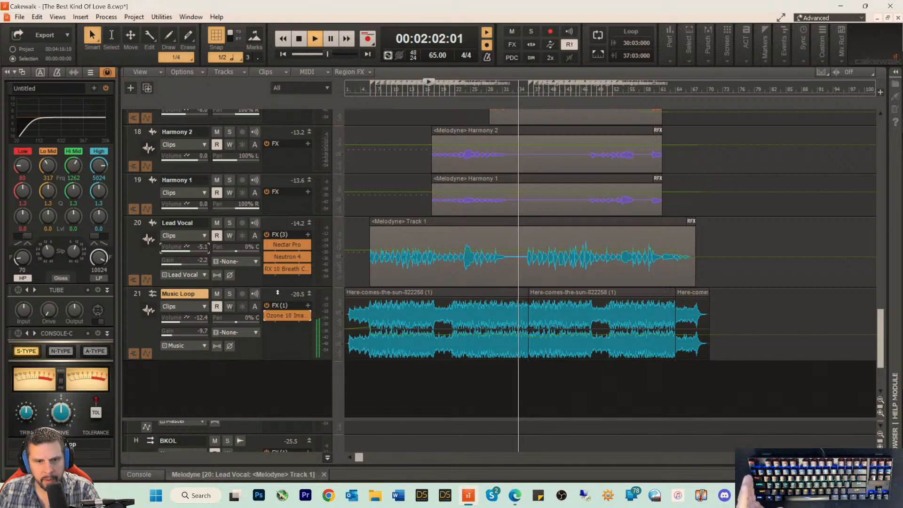
# Step: Listen to the song while bringing the Master bus into view, select that bus, and stop playback
pyautogui.scroll(-3, 310, 288)
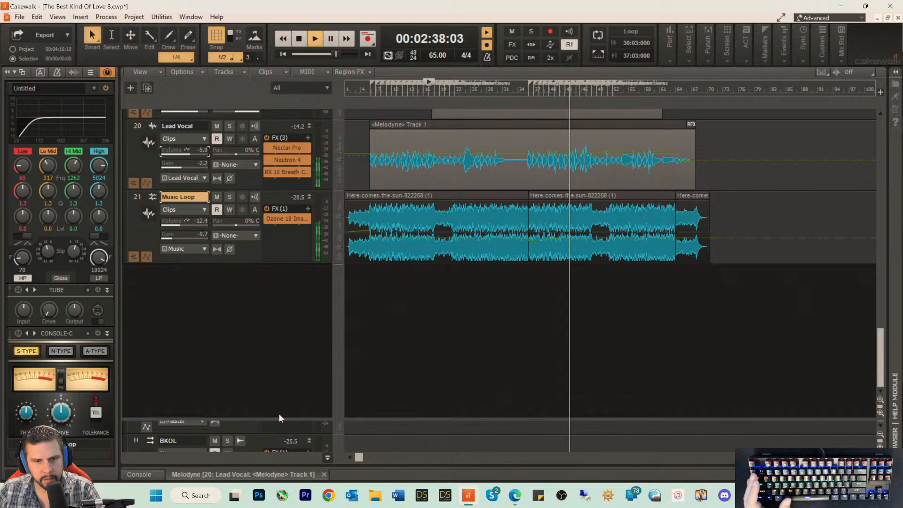
pyautogui.moveTo(278, 418); pyautogui.dragTo(302, 308)
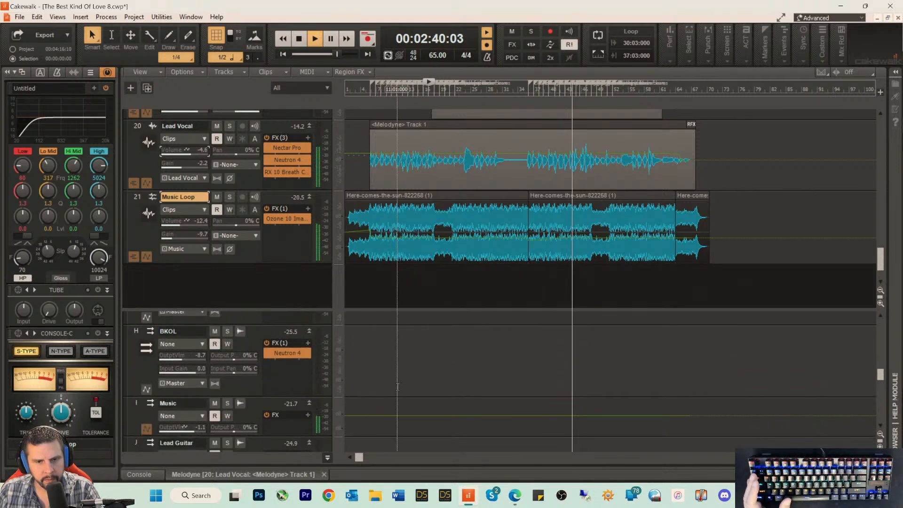
pyautogui.scroll(4, 394, 381)
pyautogui.scroll(4, 394, 381)
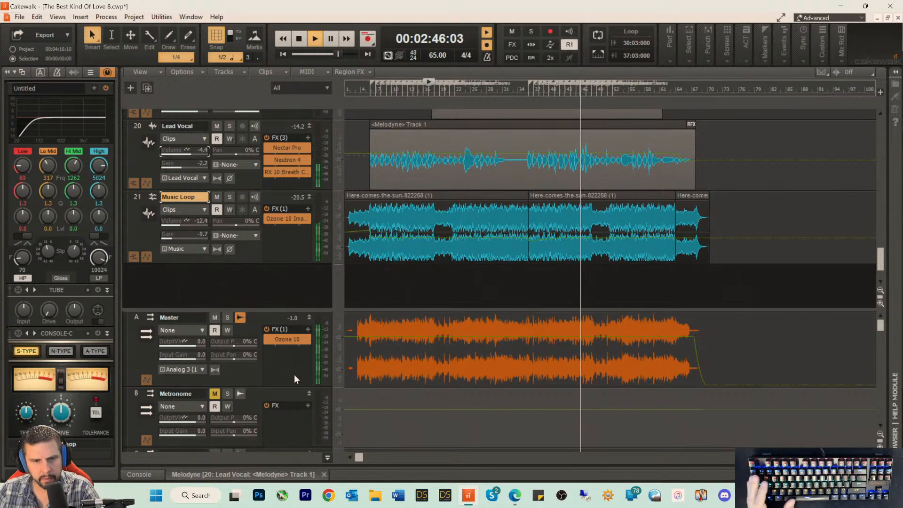
pyautogui.click(246, 371)
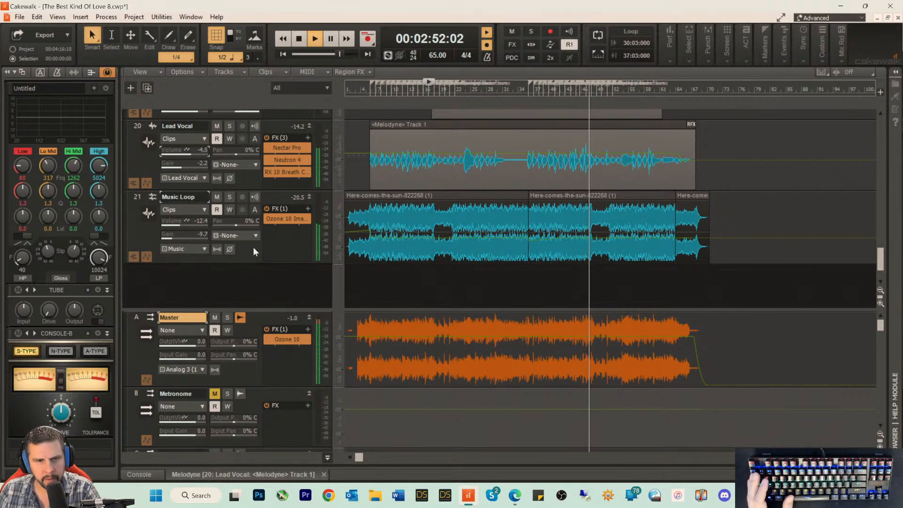
pyautogui.press('space')
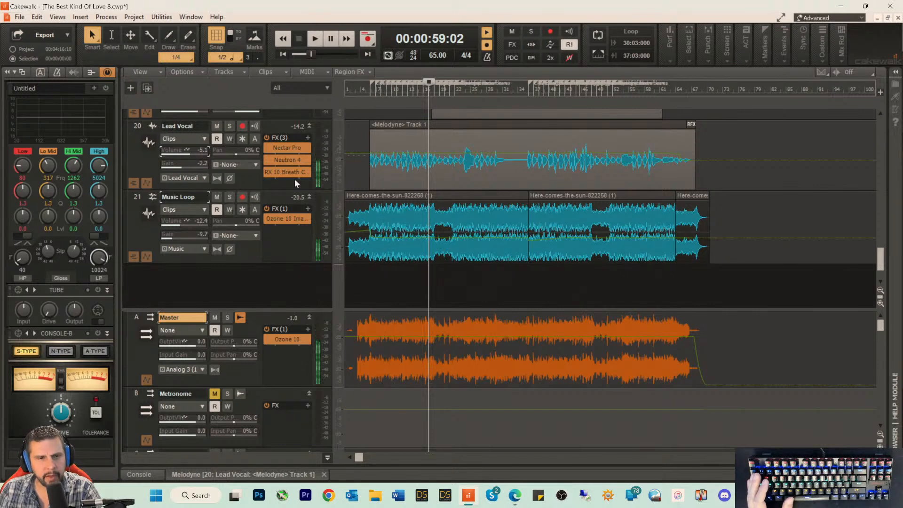
# Step: Play the Lead Vocal from about 0:59, lower its Neutron 4 output to -3.4 dB, and move the plug-in window off its FX rack
pyautogui.press('Up')
pyautogui.press('Up')
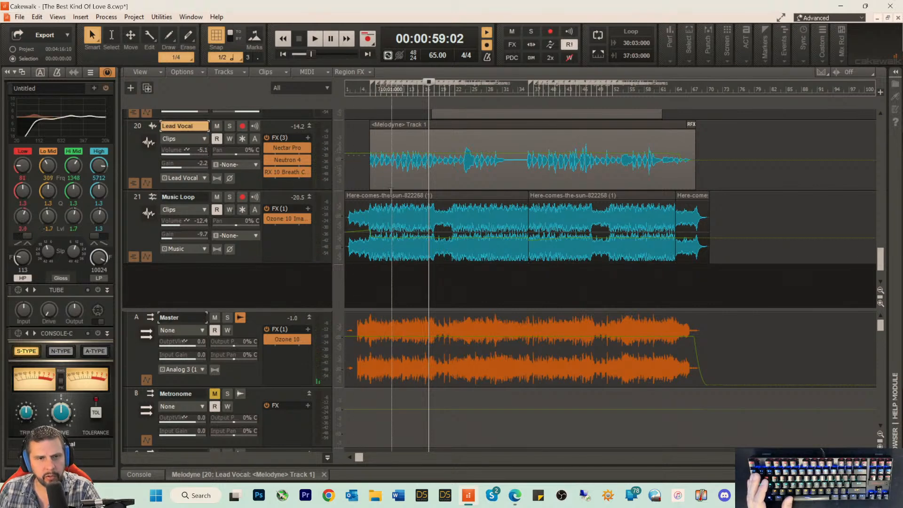
pyautogui.scroll(3, 263, 216)
pyautogui.press('space')
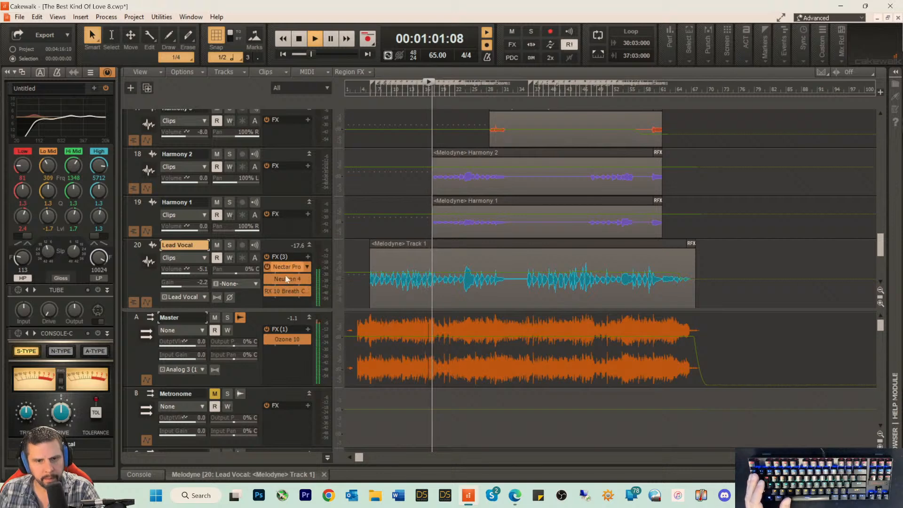
pyautogui.doubleClick(288, 279)
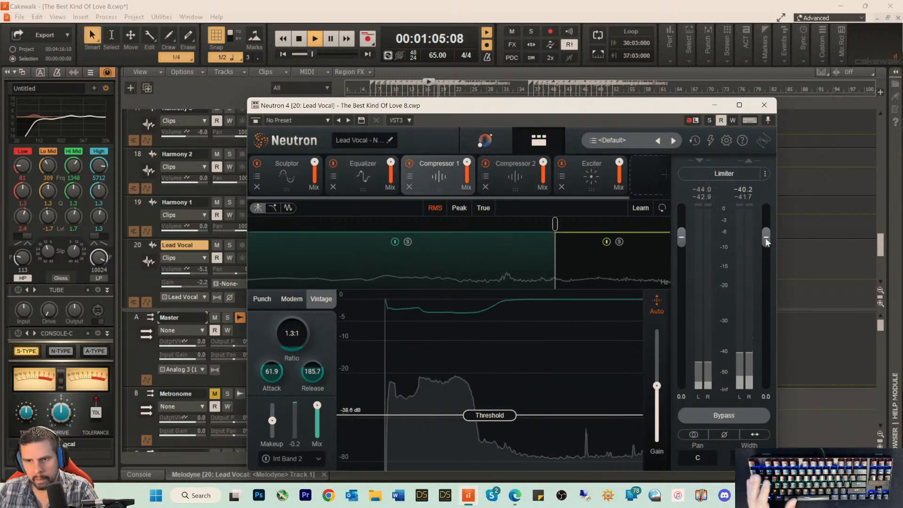
pyautogui.moveTo(766, 238); pyautogui.dragTo(767, 249)
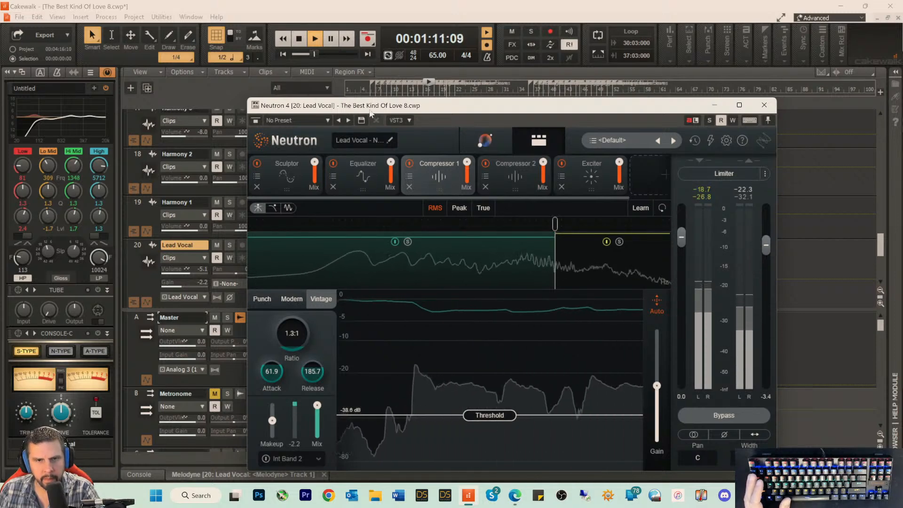
pyautogui.moveTo(310, 105); pyautogui.dragTo(414, 102)
pyautogui.press('space')
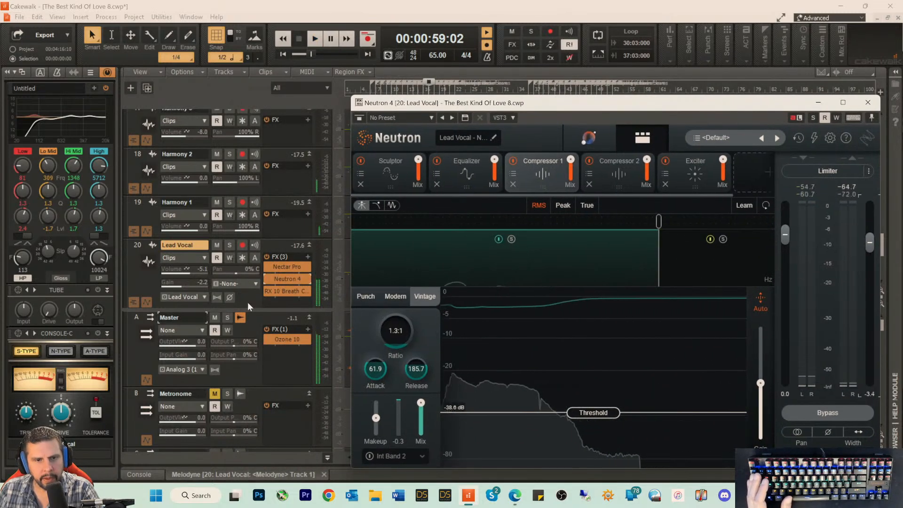
# Step: Place RX 10 Breath Control first in the Lead Vocal's effects, set Neutron 4's output to -1.4 dB during playback, and close the plug-in
pyautogui.moveTo(284, 292); pyautogui.dragTo(296, 268)
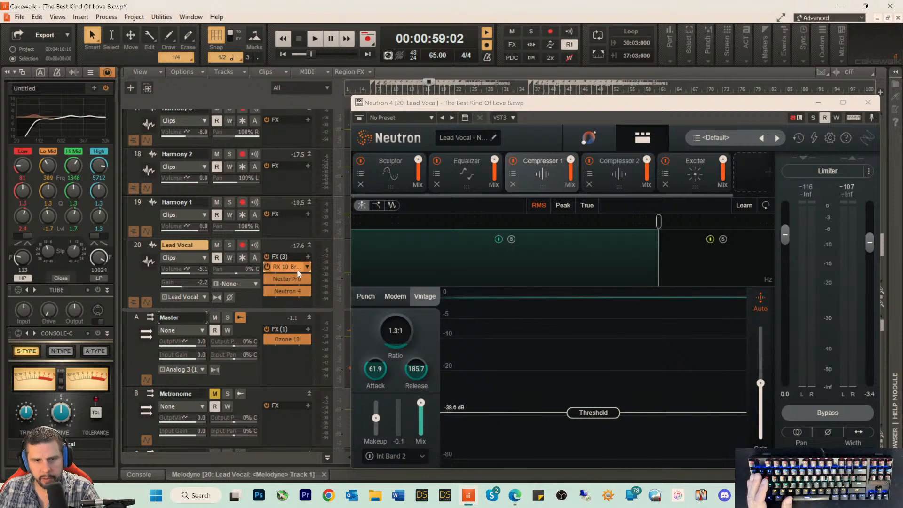
pyautogui.press('space')
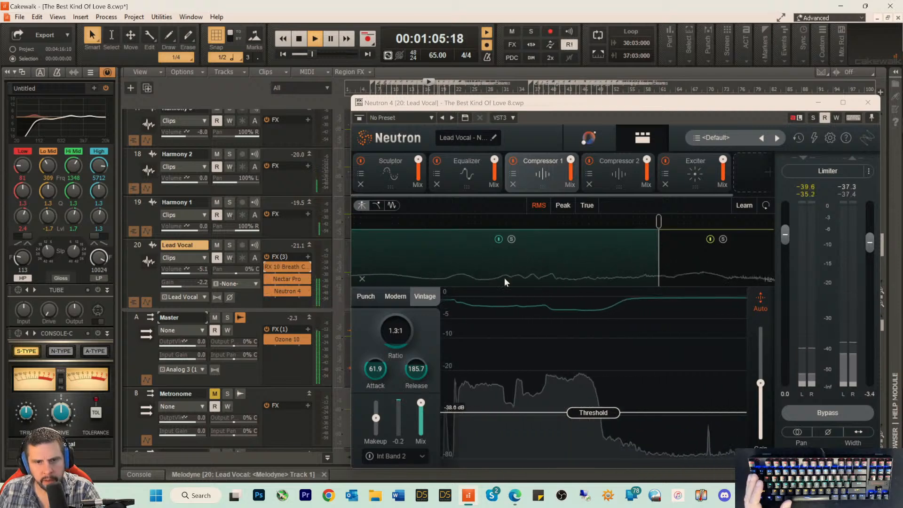
pyautogui.moveTo(867, 239); pyautogui.dragTo(870, 235)
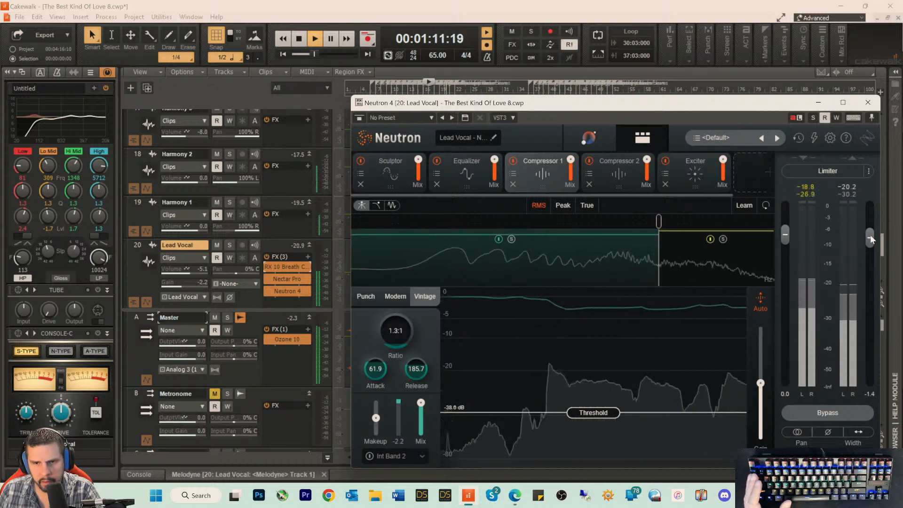
pyautogui.click(867, 104)
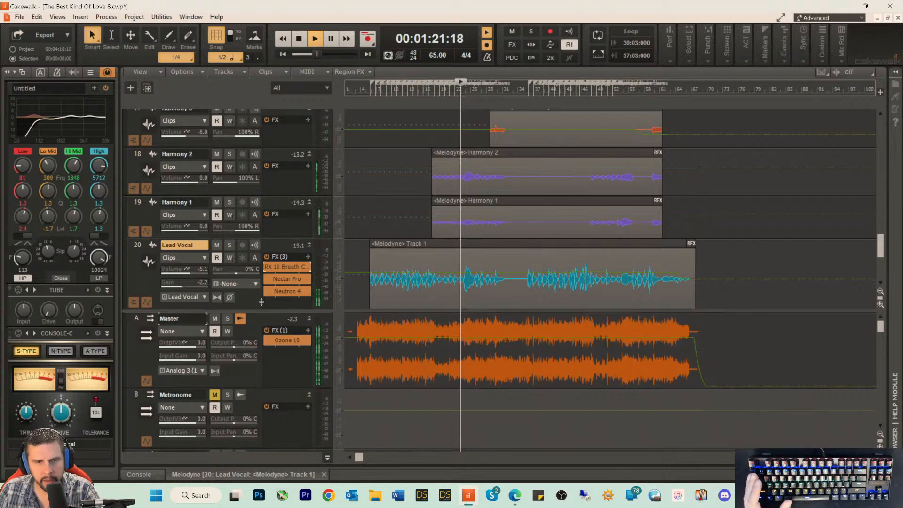
# Step: Raise the Lead Vocal bus's output volume to -2.3 during playback and save the project
pyautogui.moveTo(271, 308); pyautogui.dragTo(272, 227)
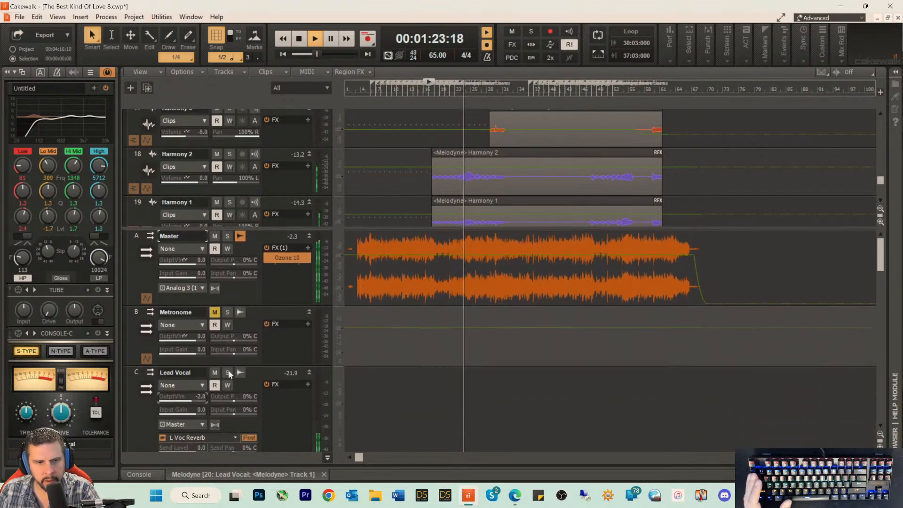
pyautogui.moveTo(174, 400); pyautogui.dragTo(176, 399)
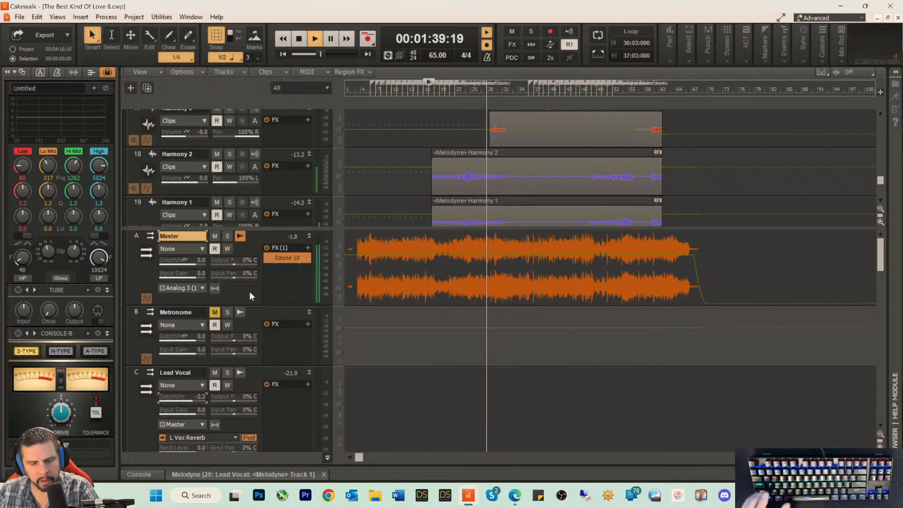
pyautogui.hotkey('ctrl', 's')
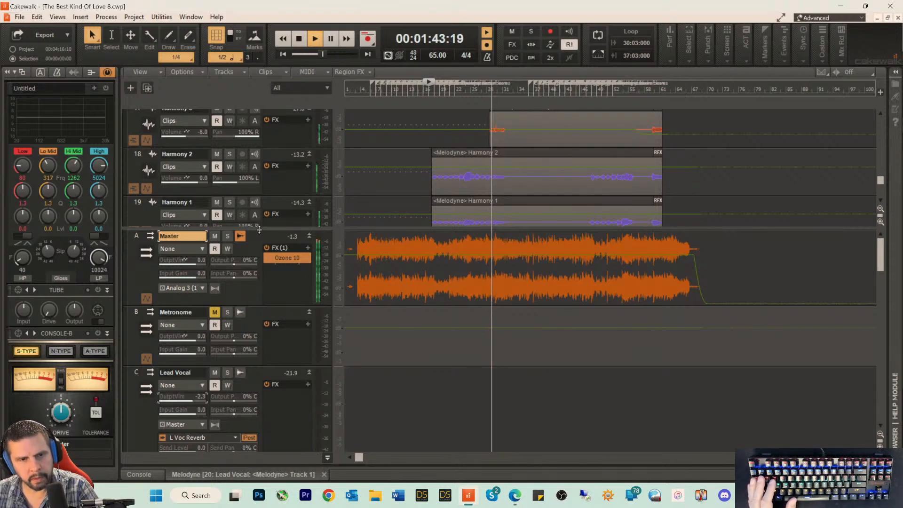
# Step: Listen to the mix while bringing the Lead Vocal track's full effects rack into view above the Master bus, and stop playback
pyautogui.moveTo(259, 230); pyautogui.dragTo(260, 281)
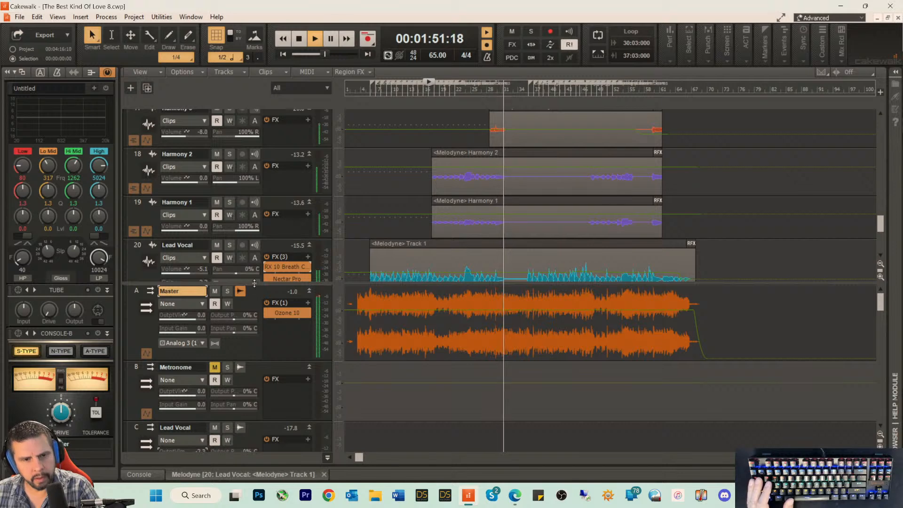
pyautogui.moveTo(253, 282); pyautogui.dragTo(253, 289)
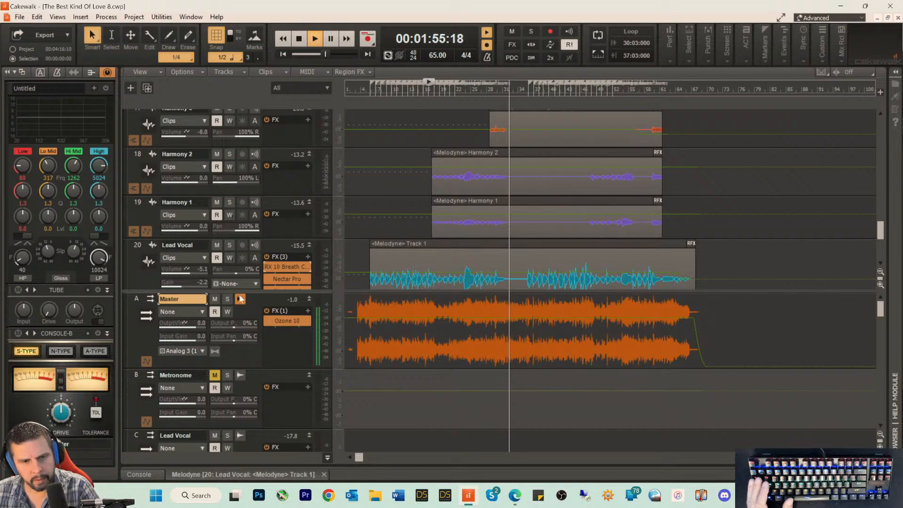
pyautogui.moveTo(253, 290); pyautogui.dragTo(251, 306)
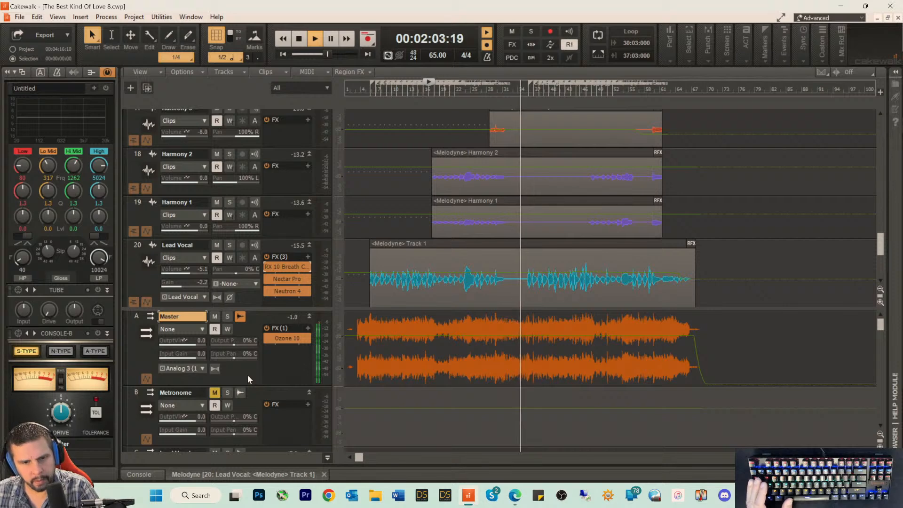
pyautogui.press('space')
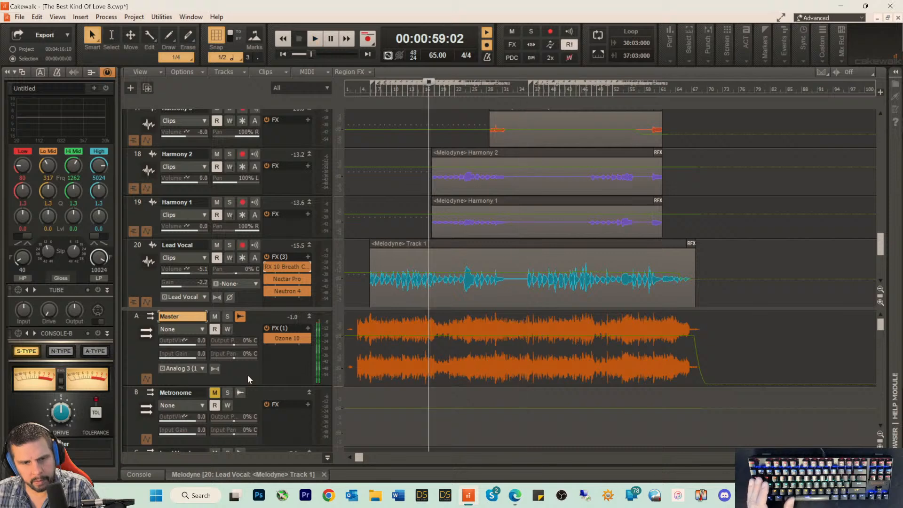
# Step: Select all clips across the tracks, down to the Music Loop, as the export range and save the project
pyautogui.click(140, 280)
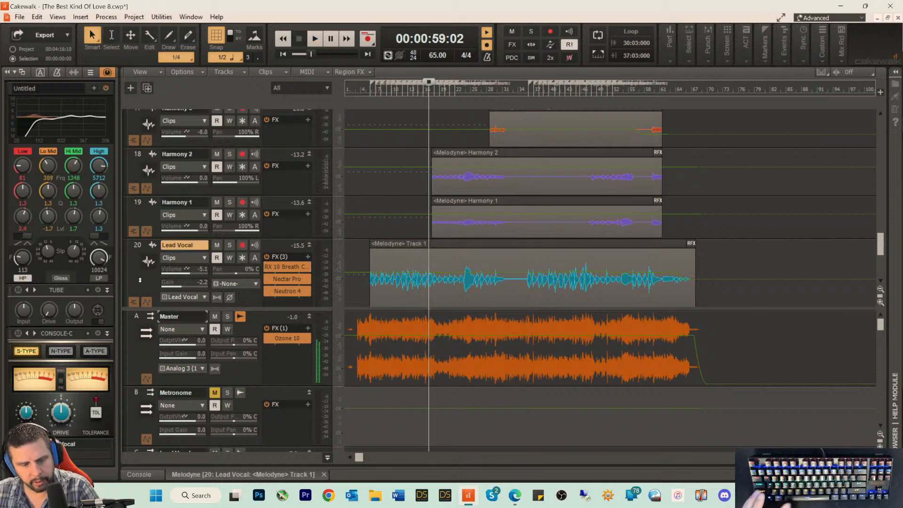
pyautogui.hotkey('ctrl', 'a')
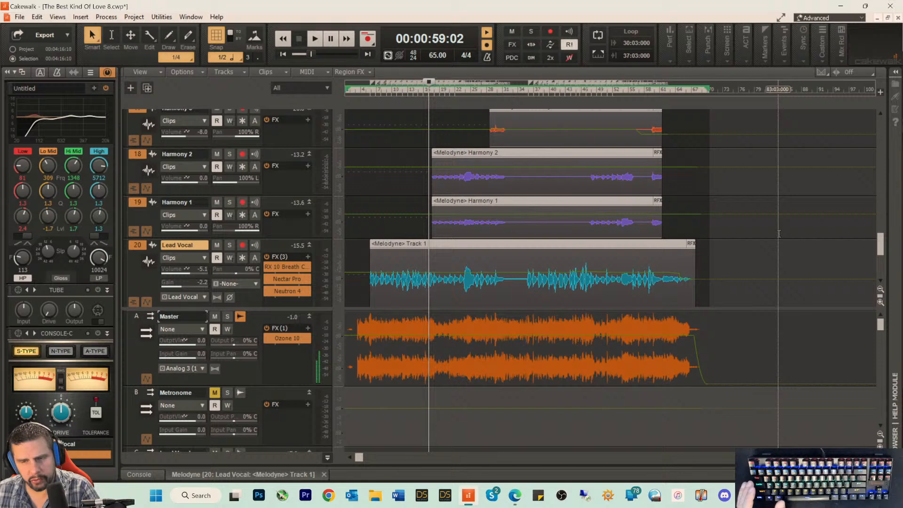
pyautogui.scroll(-2, 765, 224)
pyautogui.scroll(-1, 765, 225)
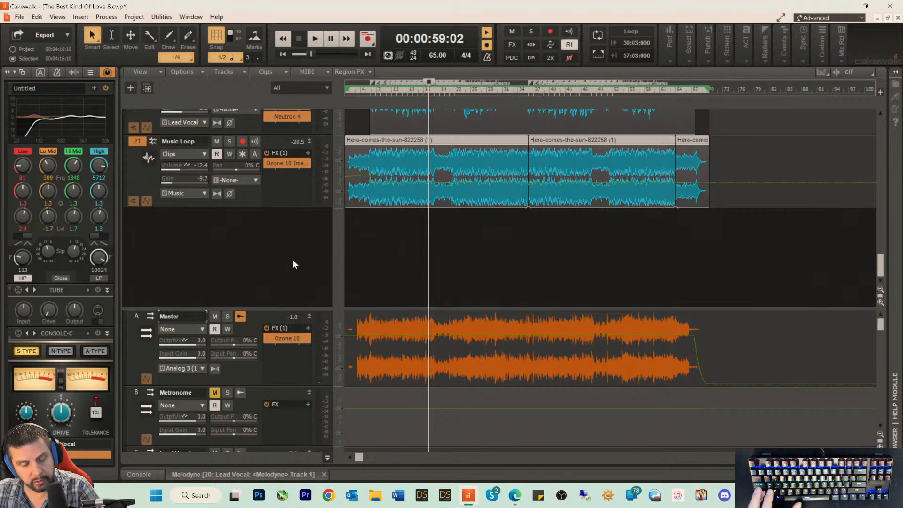
pyautogui.hotkey('ctrl', 's')
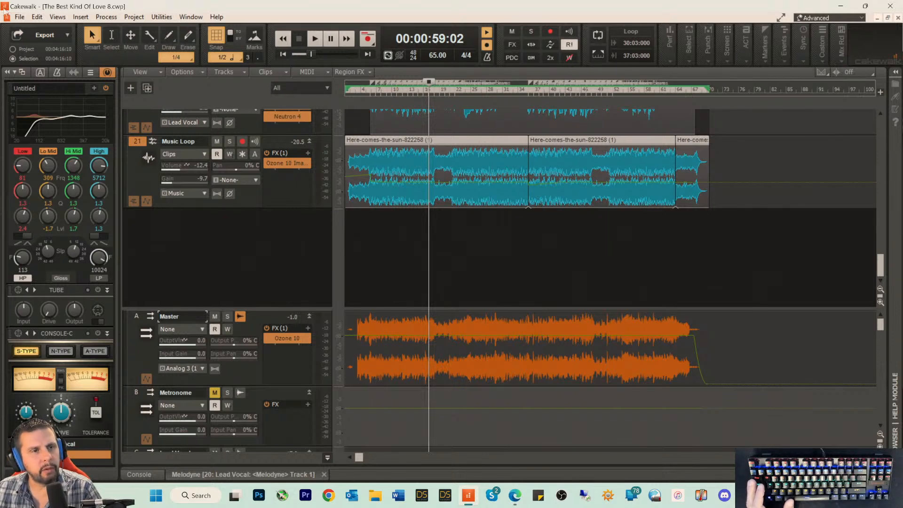
# Step: Export the entire mix as a 48000 Hz, 24-bit stereo Wave file to the Desktop
pyautogui.click(19, 16)
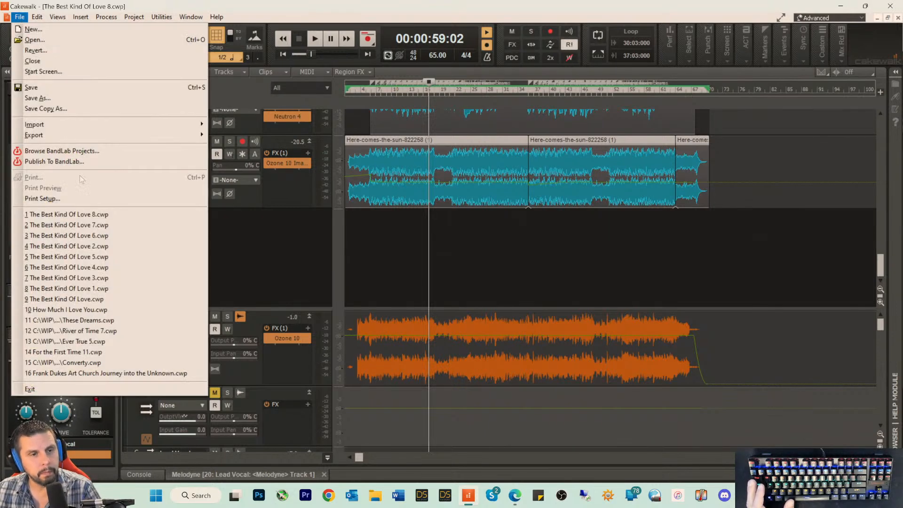
pyautogui.moveTo(134, 135)
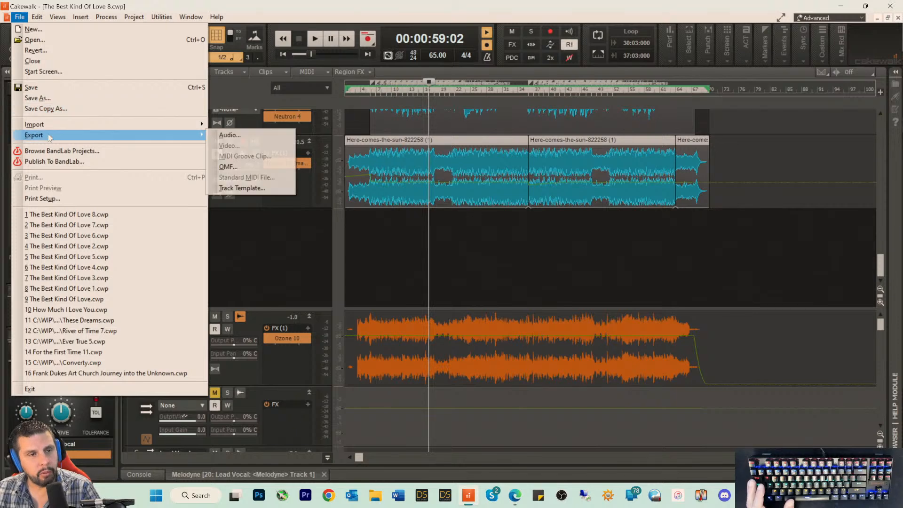
pyautogui.click(230, 135)
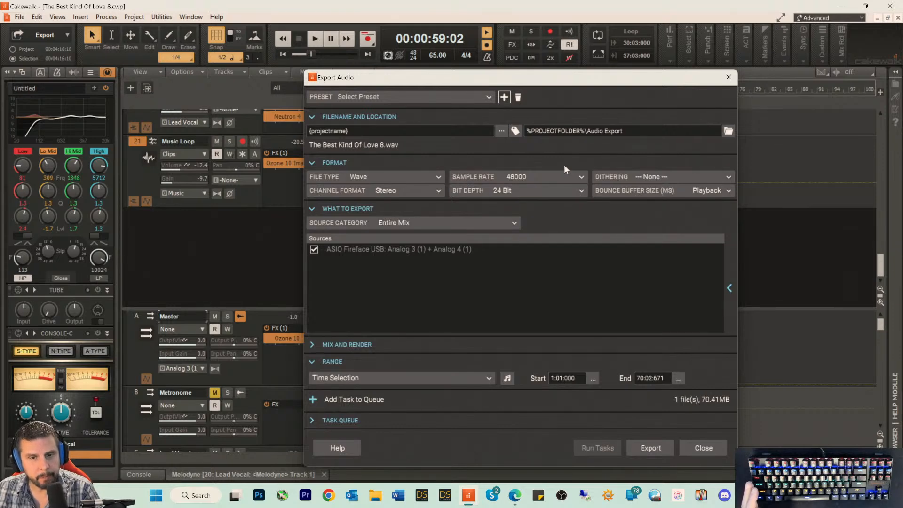
pyautogui.click(728, 131)
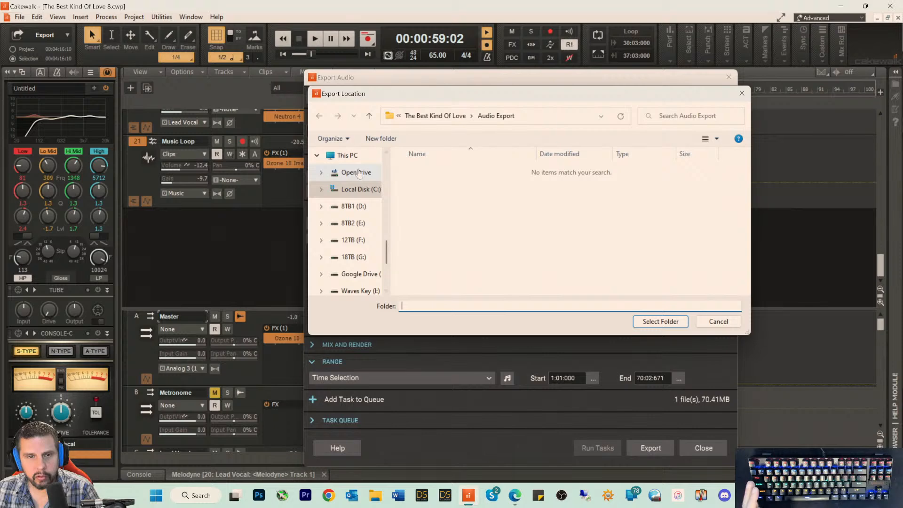
pyautogui.scroll(10, 360, 174)
pyautogui.scroll(8, 360, 174)
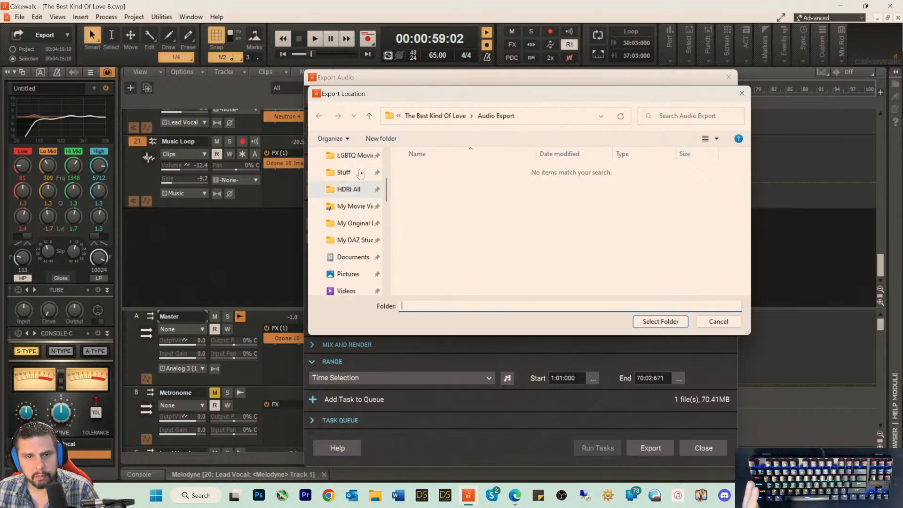
pyautogui.click(347, 206)
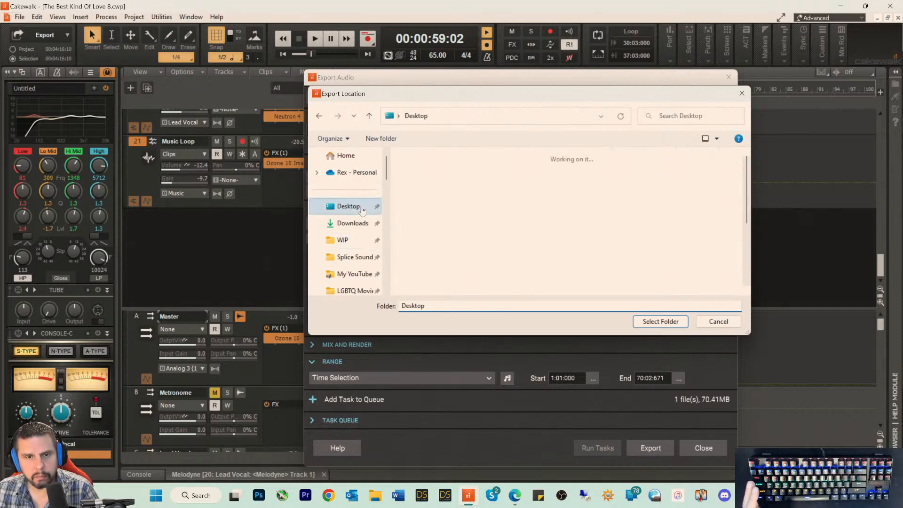
pyautogui.click(646, 321)
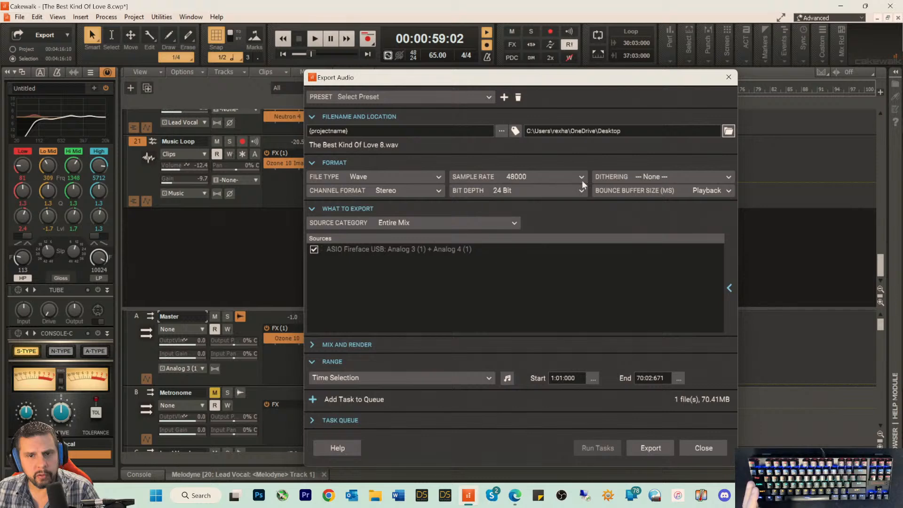
pyautogui.click(651, 448)
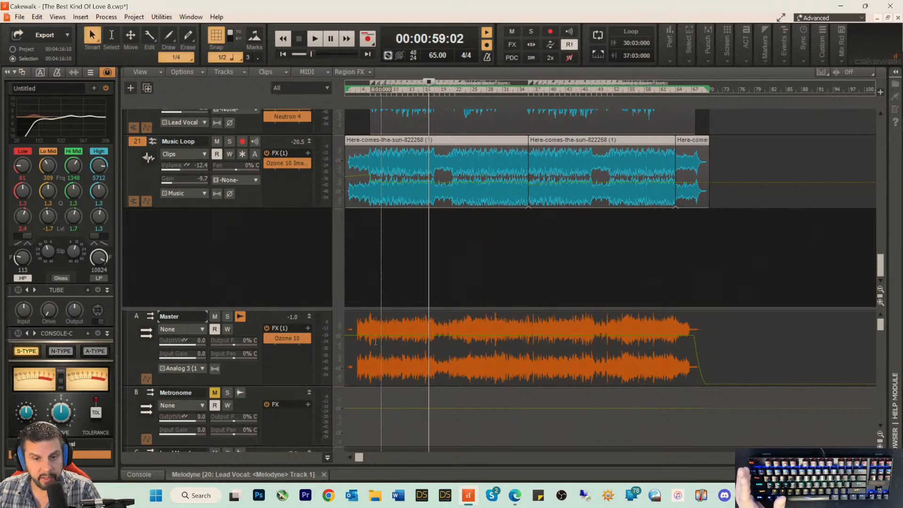
# Step: Set up another audio export with the file type MP3 and a sample rate of 44100
pyautogui.click(20, 16)
pyautogui.moveTo(38, 135)
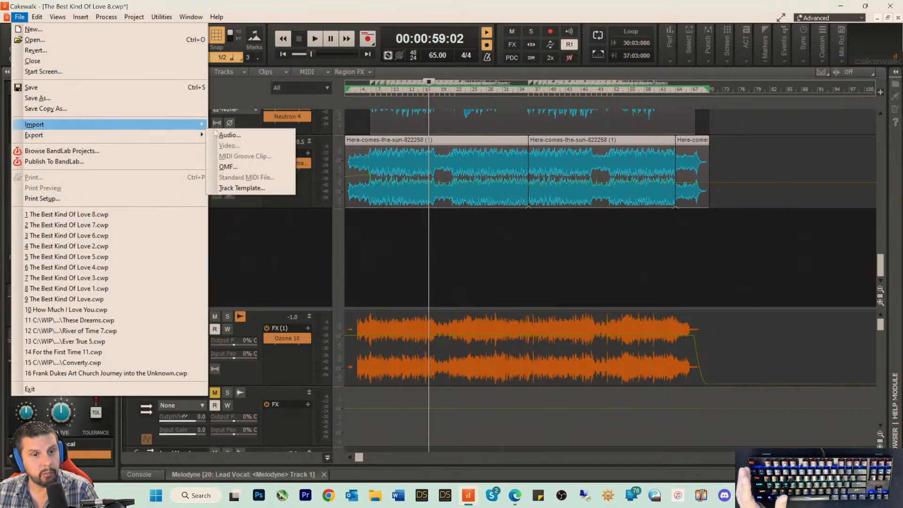
pyautogui.click(228, 136)
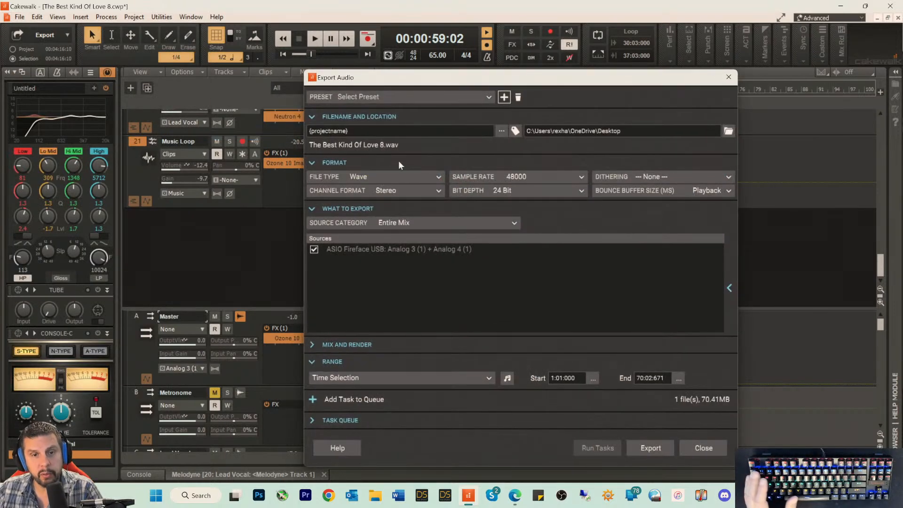
pyautogui.click(352, 176)
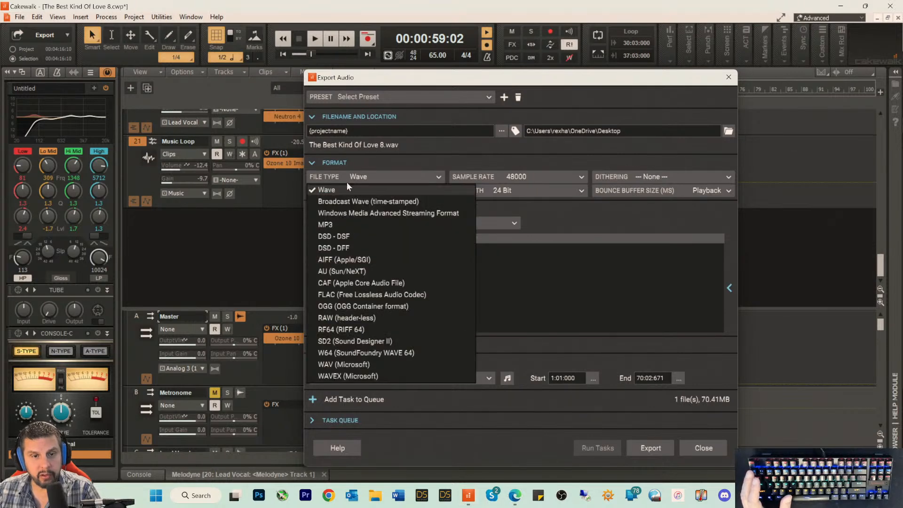
pyautogui.click(326, 223)
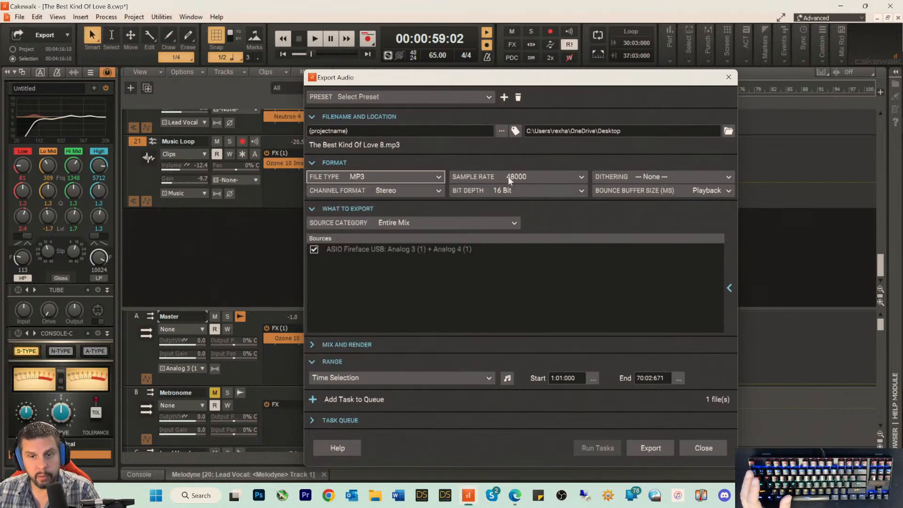
pyautogui.click(523, 176)
pyautogui.click(582, 176)
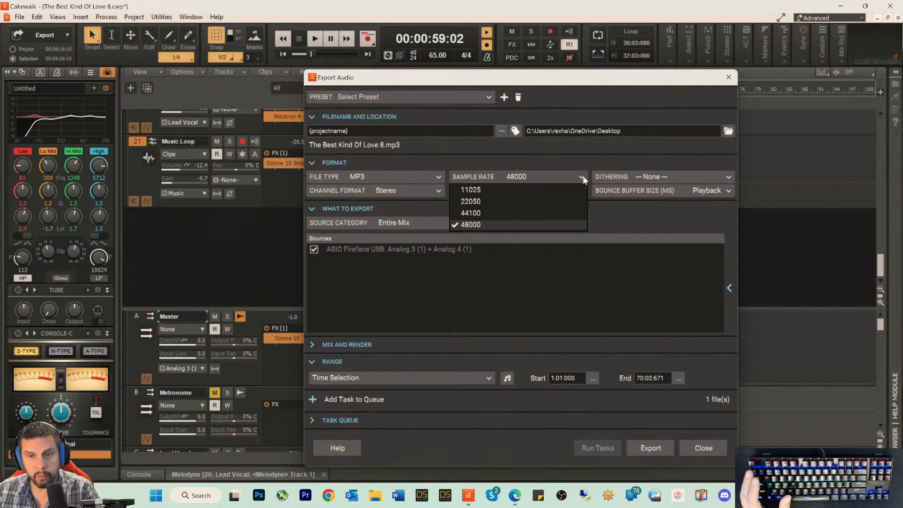
pyautogui.click(464, 214)
# Step: Set the MP3 export's dithering to Pow-r 3
pyautogui.click(669, 176)
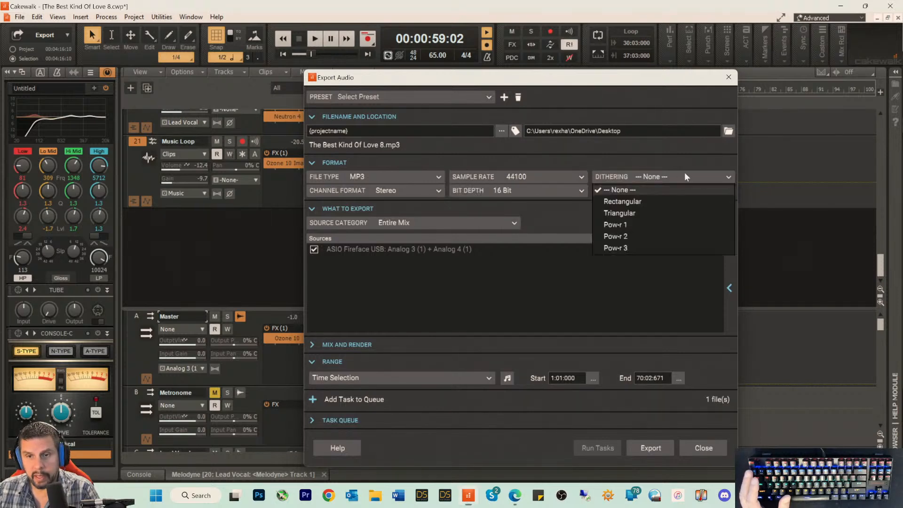
pyautogui.click(615, 245)
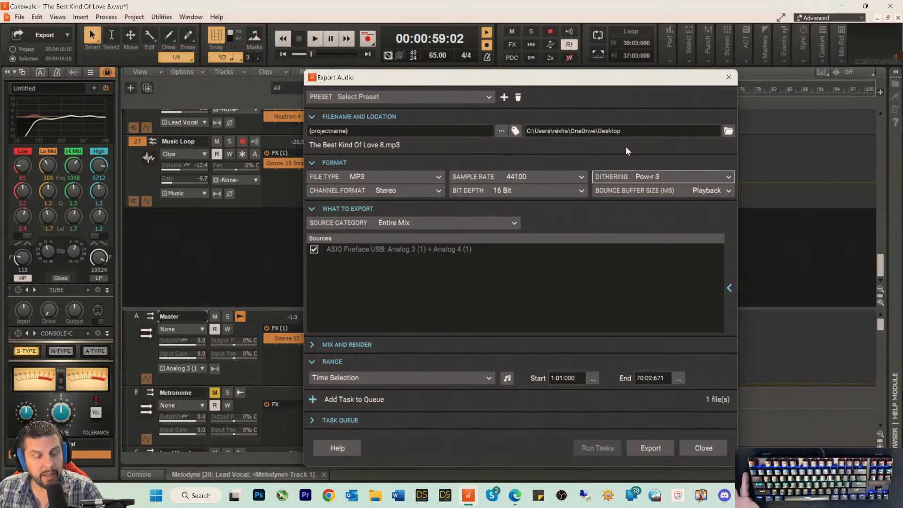
pyautogui.click(630, 176)
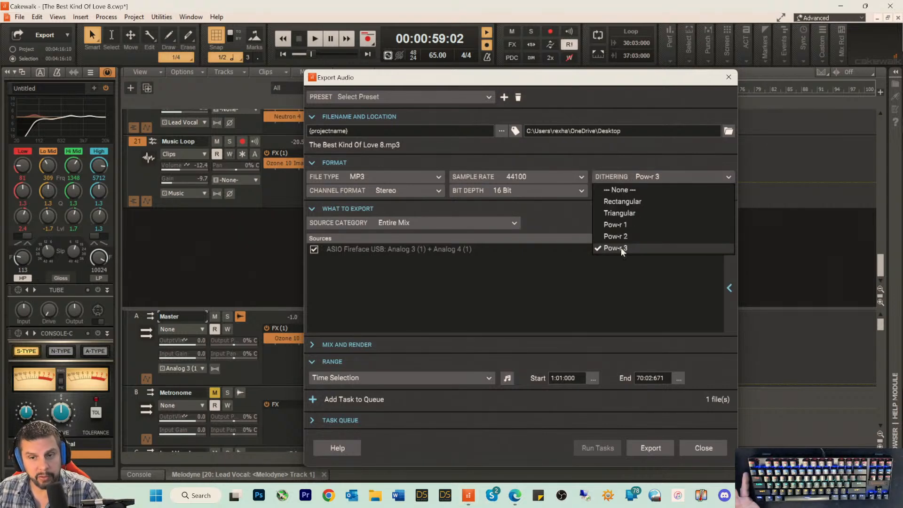
pyautogui.click(566, 154)
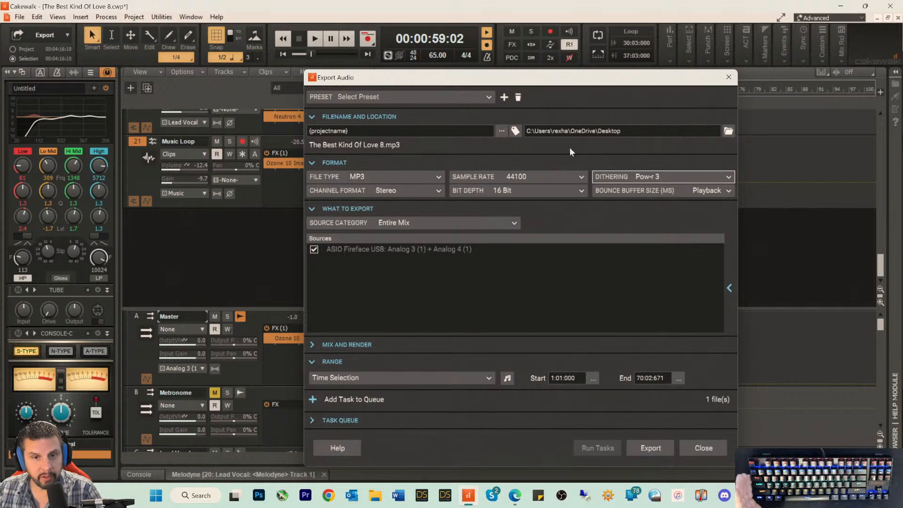
# Step: Start the MP3 export and set its bit rate to 320 kbps and its encoding quality to 0
pyautogui.click(647, 442)
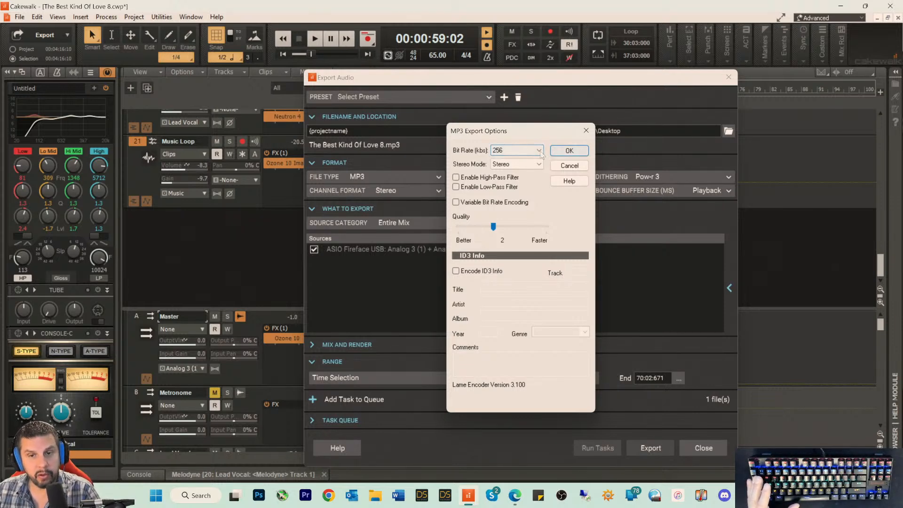
pyautogui.click(539, 151)
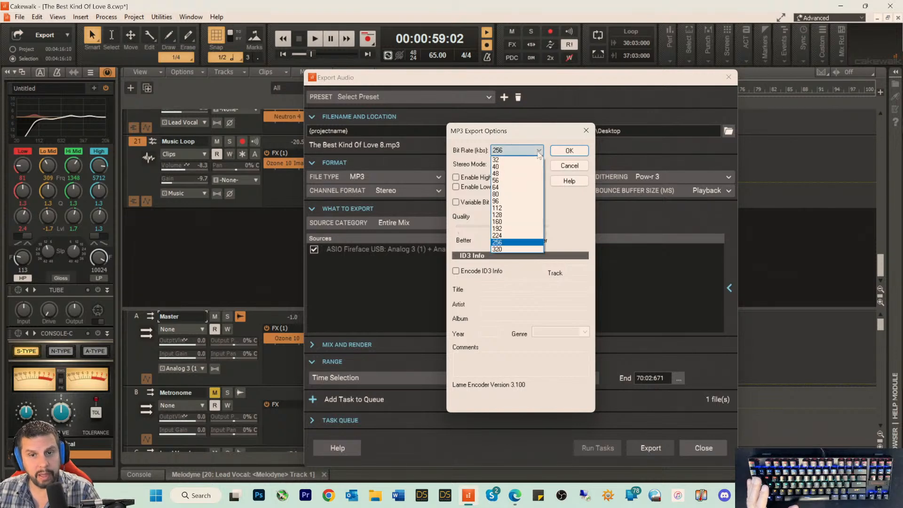
pyautogui.click(504, 252)
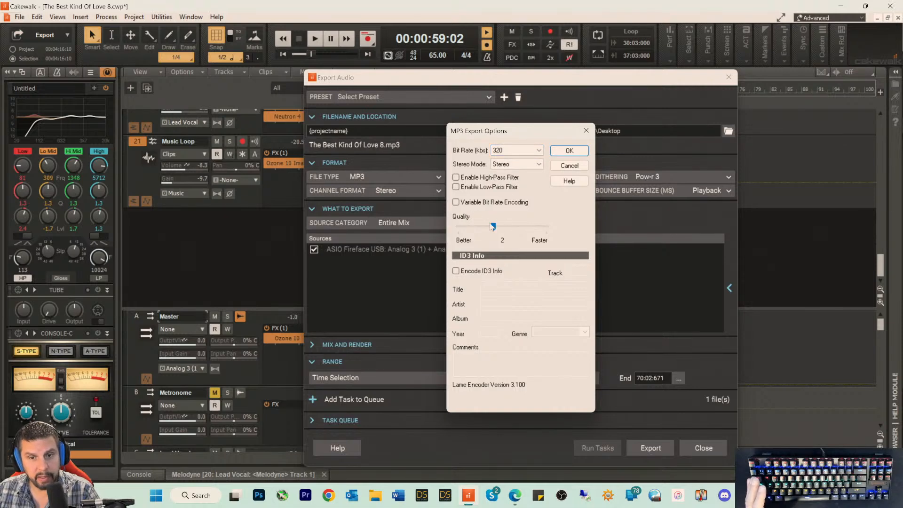
pyautogui.moveTo(493, 226); pyautogui.dragTo(288, 247)
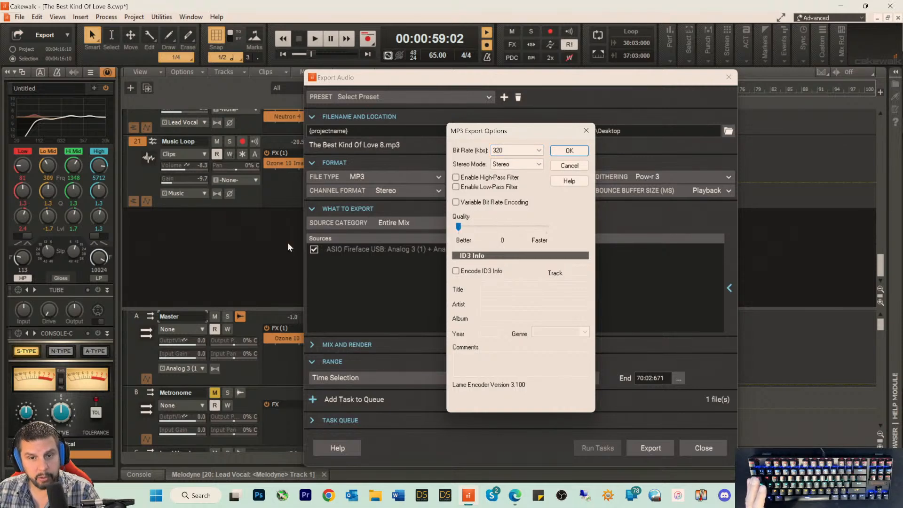
# Step: Enable ID3 info encoding and fill in the title The Best Kind Of Love, the artist's name and the year 2023
pyautogui.click(456, 272)
pyautogui.click(484, 286)
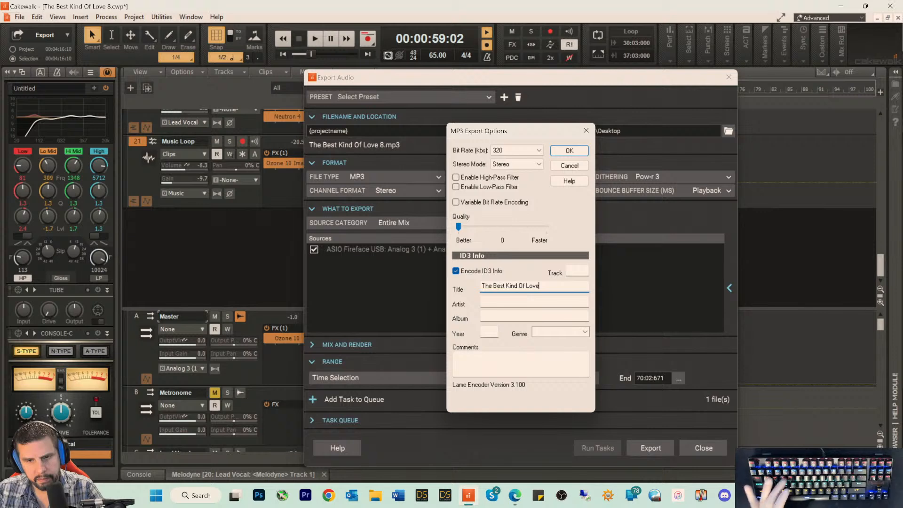
pyautogui.click(503, 302)
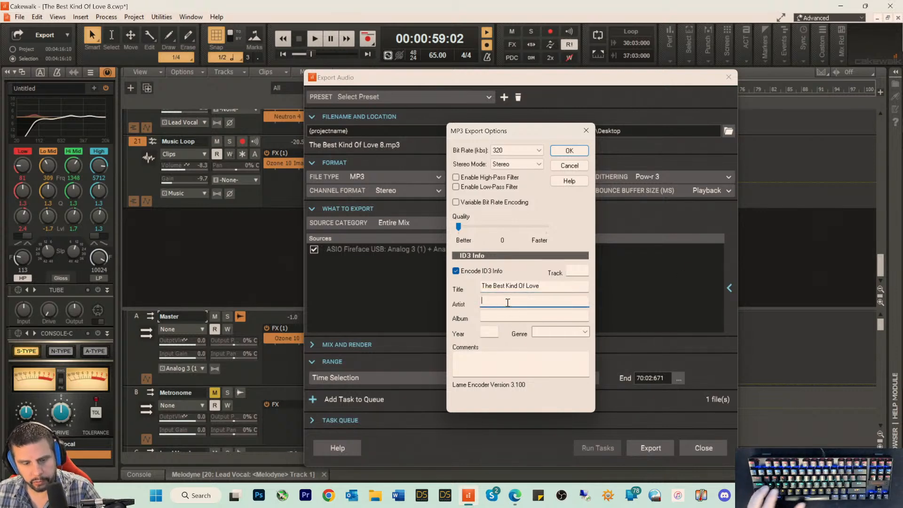
pyautogui.write('RexRed')
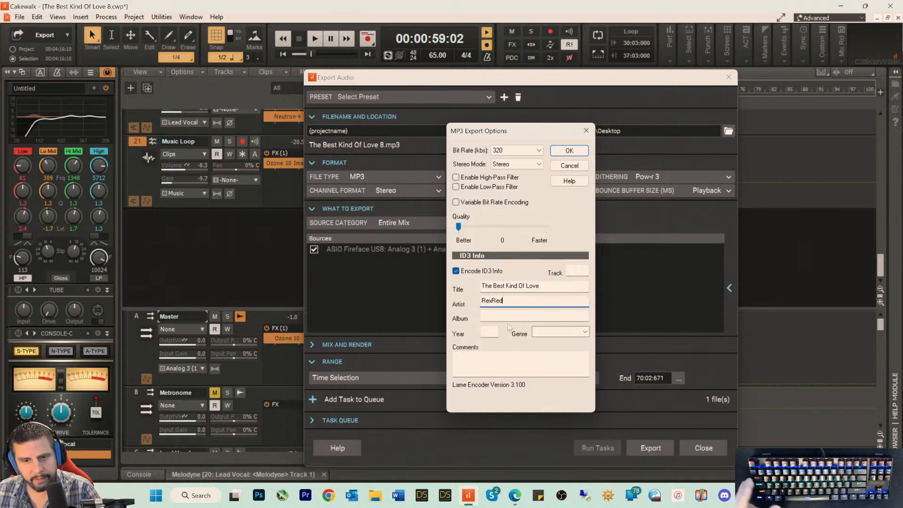
pyautogui.click(489, 331)
pyautogui.write('23')
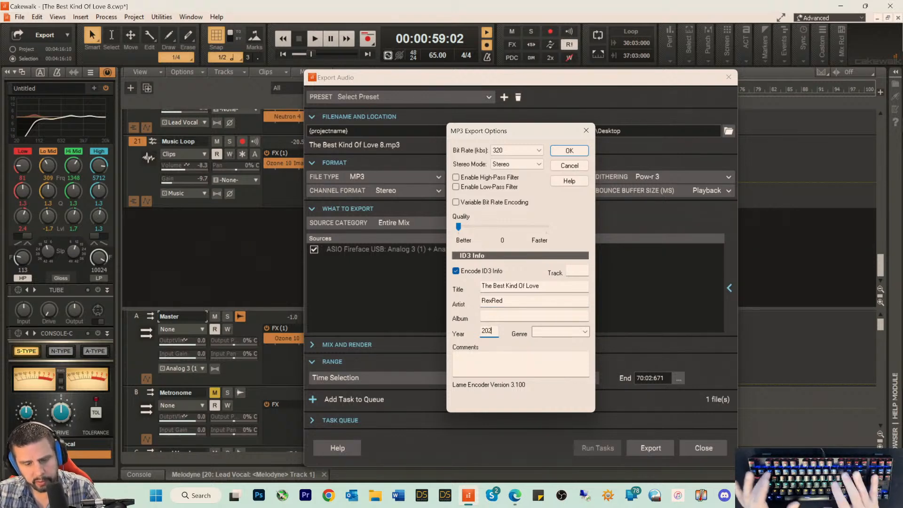
# Step: Enter an ID3 comment reading Copyright 2023 followed by the artist's name
pyautogui.click(495, 366)
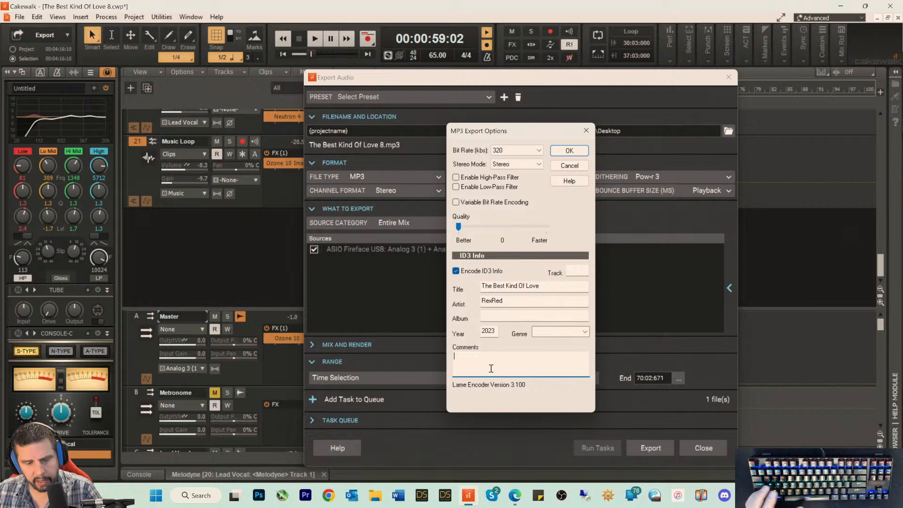
pyautogui.write('Copyright @023')
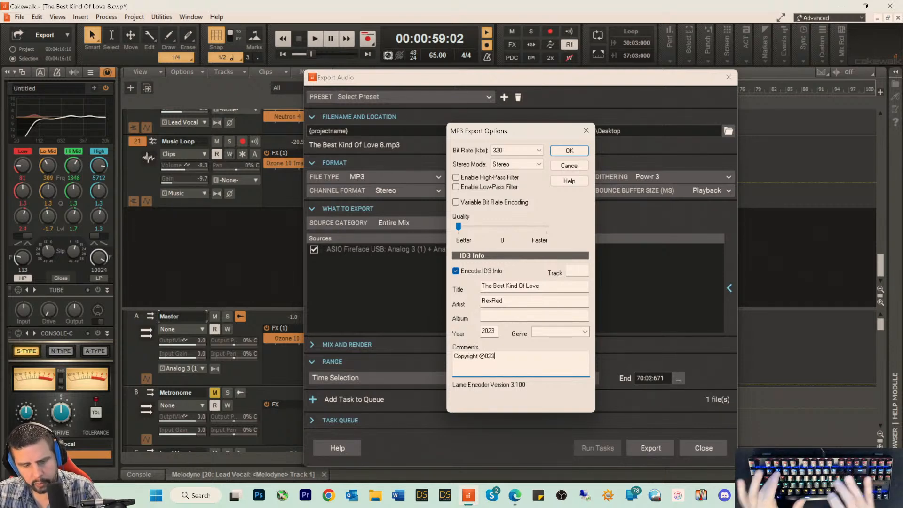
pyautogui.press('BackSpace')
pyautogui.press('BackSpace')
pyautogui.press('BackSpace')
pyautogui.press('BackSpace')
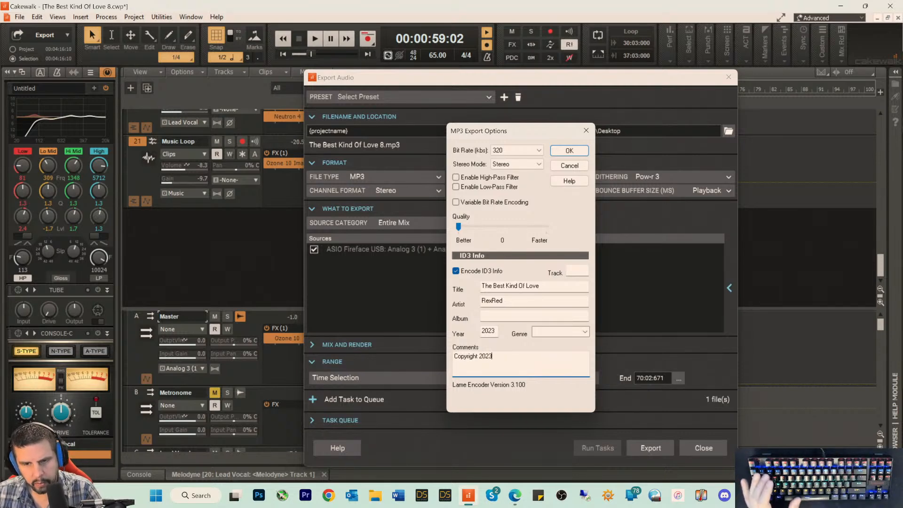
pyautogui.write('2023 RexRed')
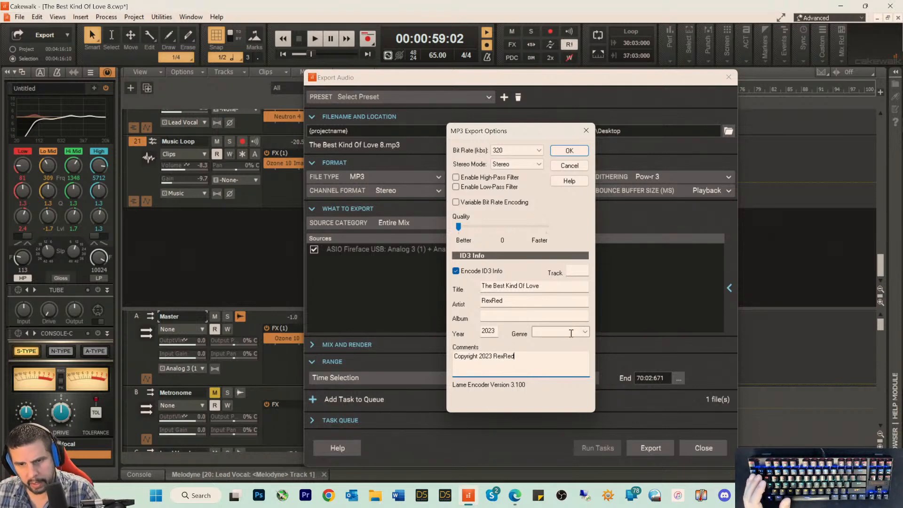
# Step: Set the ID3 genre to Folk-Rock and accept the MP3 options to run the export
pyautogui.click(585, 332)
pyautogui.write('f')
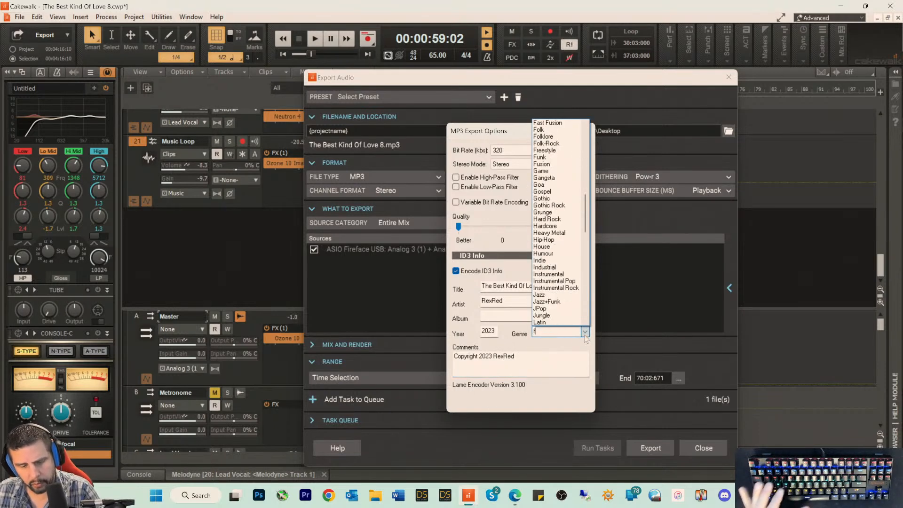
pyautogui.click(556, 144)
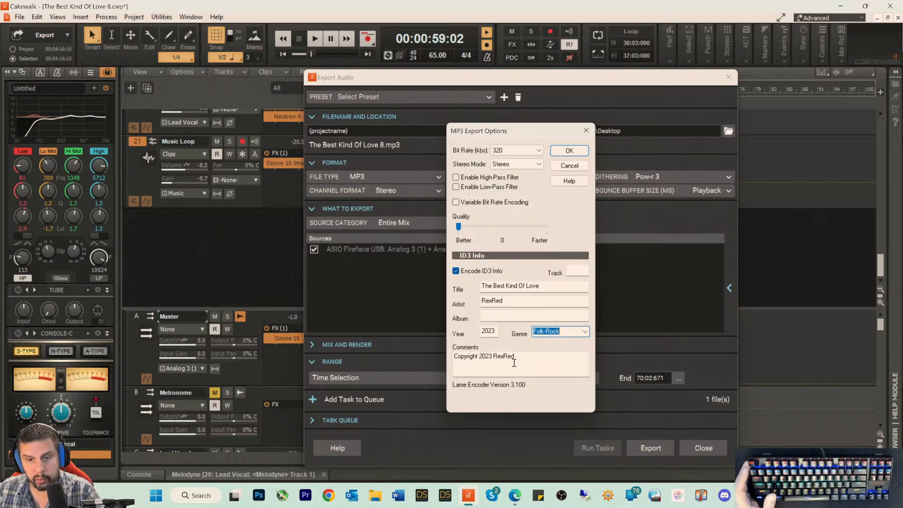
pyautogui.click(567, 150)
pyautogui.press('Return')
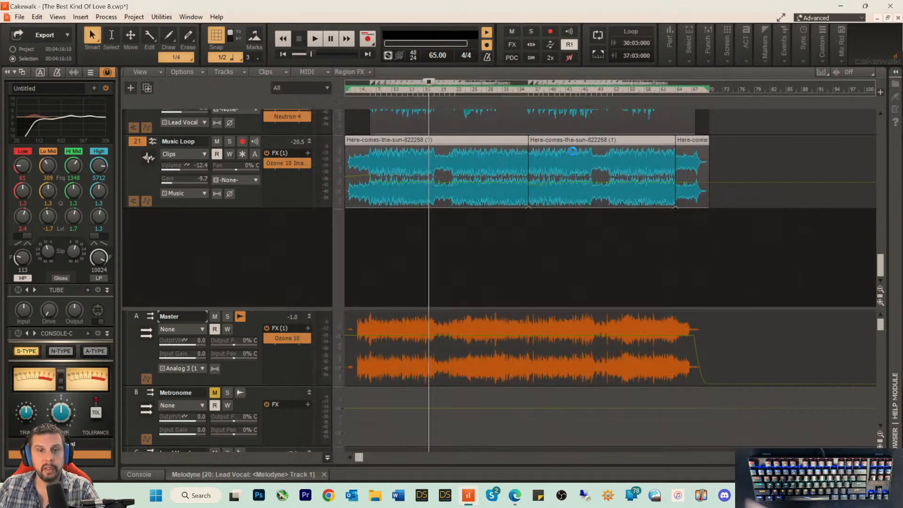
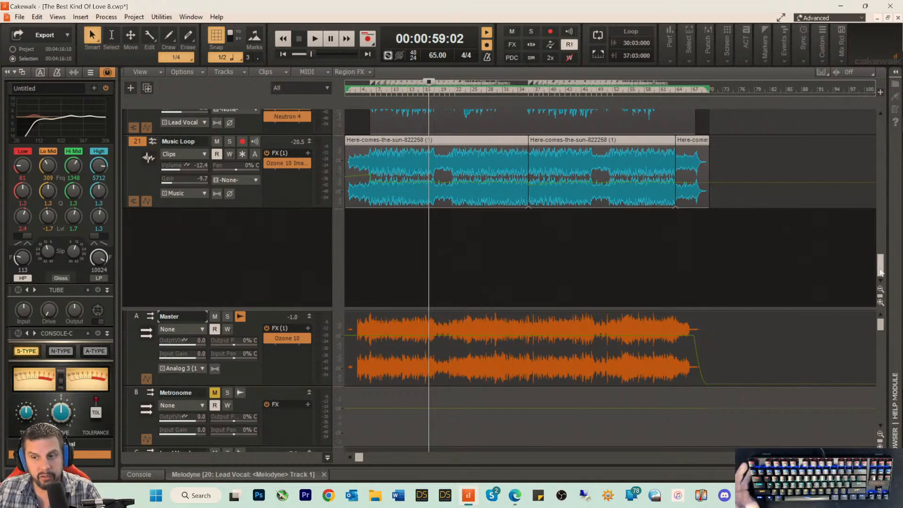
# Step: Check the arrangement past the song's end, then collapse the bus pane so the track pane fills the view
pyautogui.moveTo(880, 271); pyautogui.dragTo(862, 116)
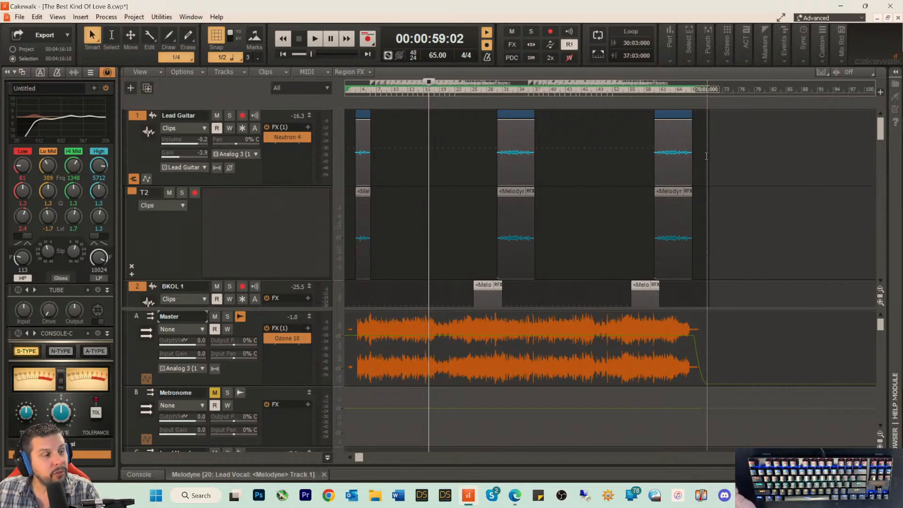
pyautogui.scroll(-2, 713, 151)
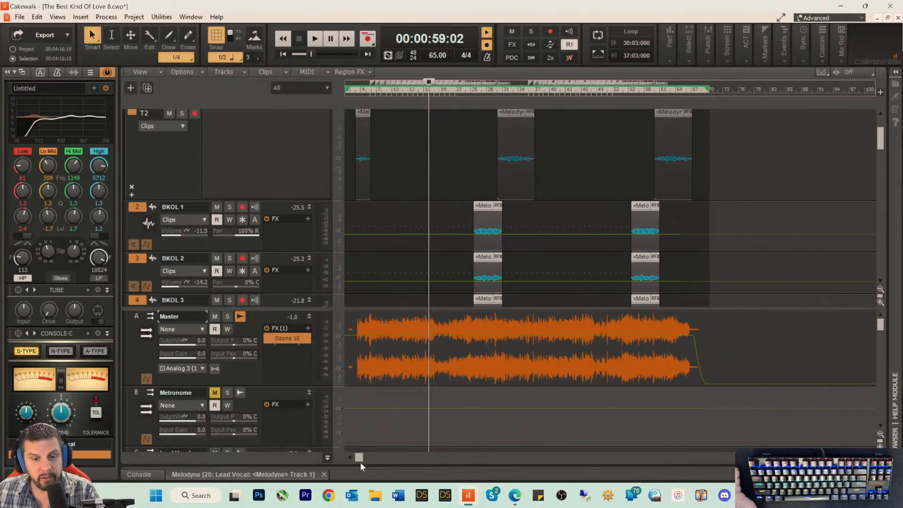
pyautogui.moveTo(359, 458); pyautogui.dragTo(582, 458)
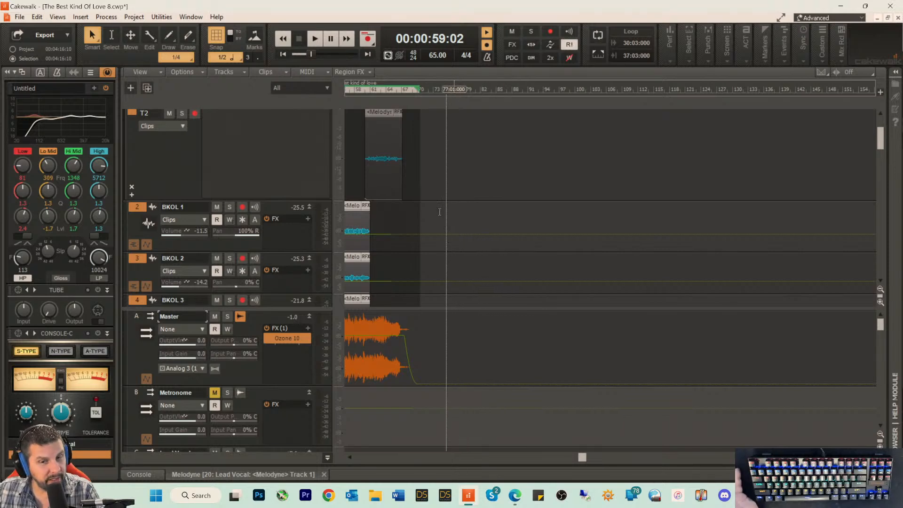
pyautogui.scroll(-3, 424, 235)
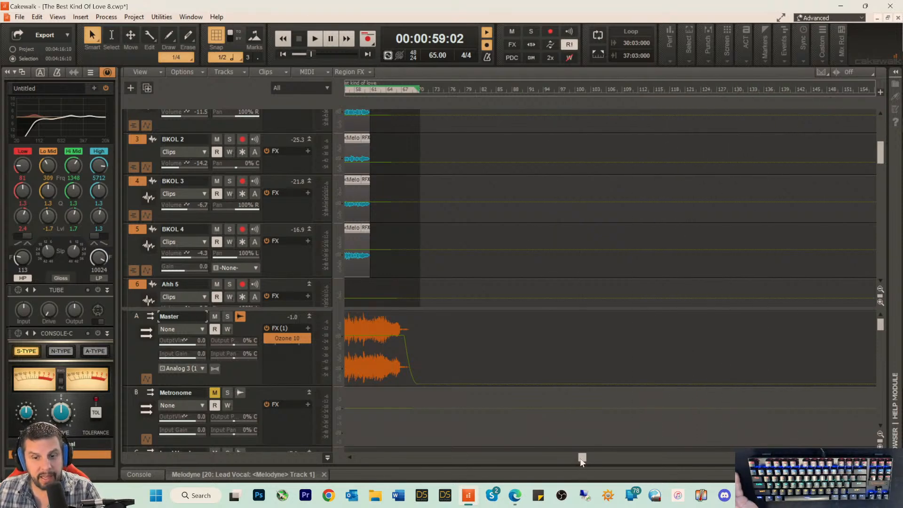
pyautogui.moveTo(582, 457); pyautogui.dragTo(291, 454)
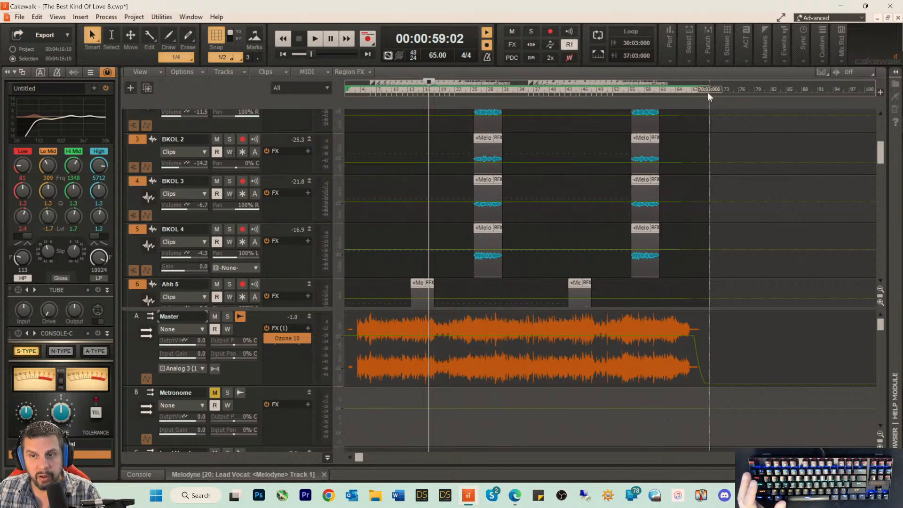
pyautogui.moveTo(707, 92); pyautogui.dragTo(247, 82)
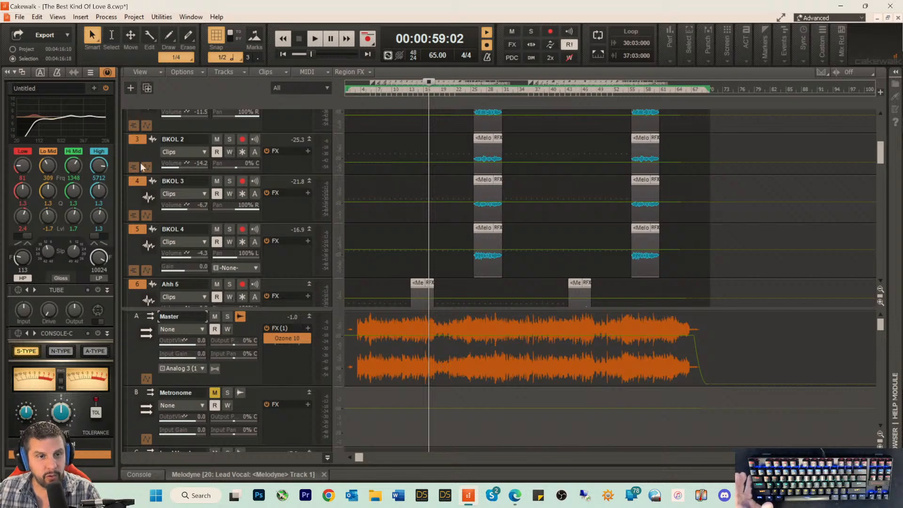
pyautogui.moveTo(278, 309); pyautogui.dragTo(259, 455)
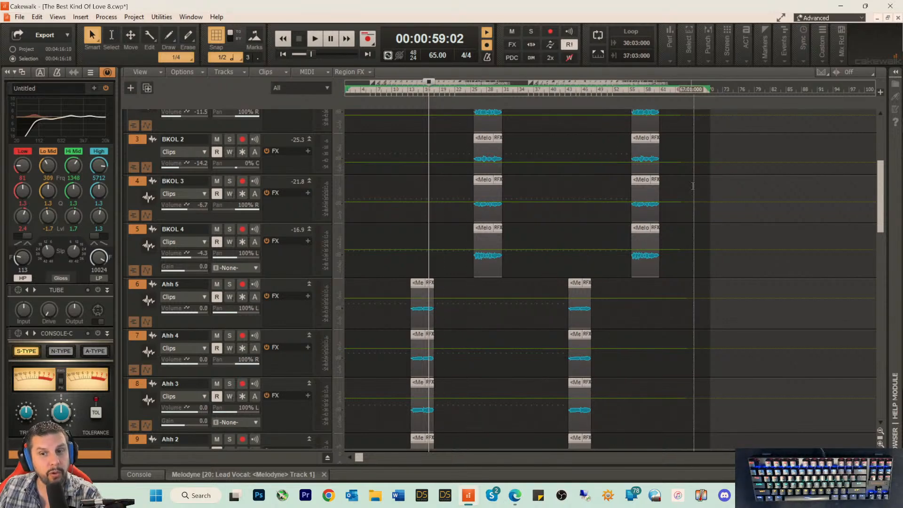
# Step: Review the tracks from BKOL down to Music Loop, comparing where their clips end with the selected time range
pyautogui.scroll(-5, 677, 352)
pyautogui.scroll(-10, 677, 355)
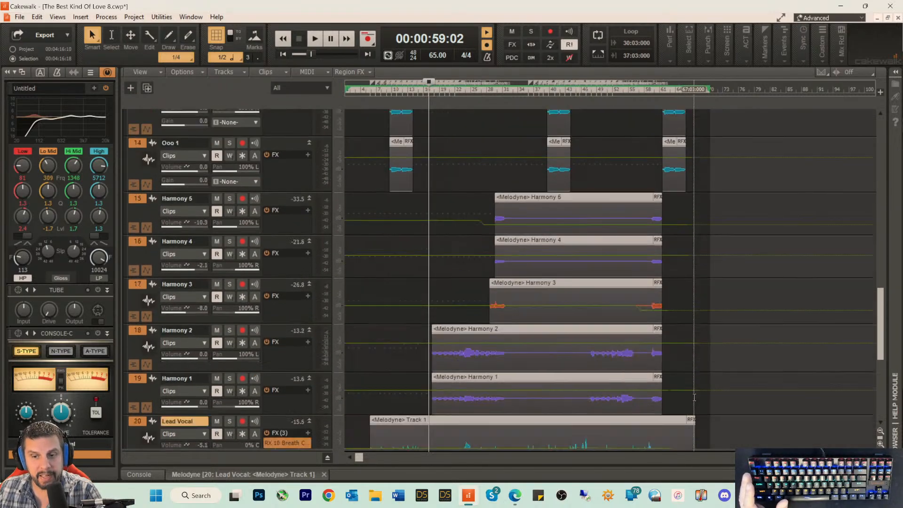
pyautogui.scroll(3, 695, 396)
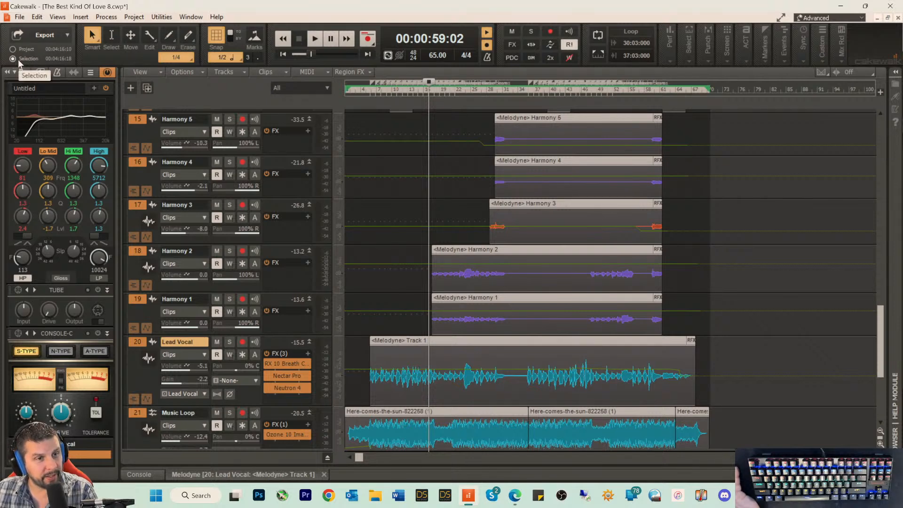
pyautogui.scroll(-4, 691, 201)
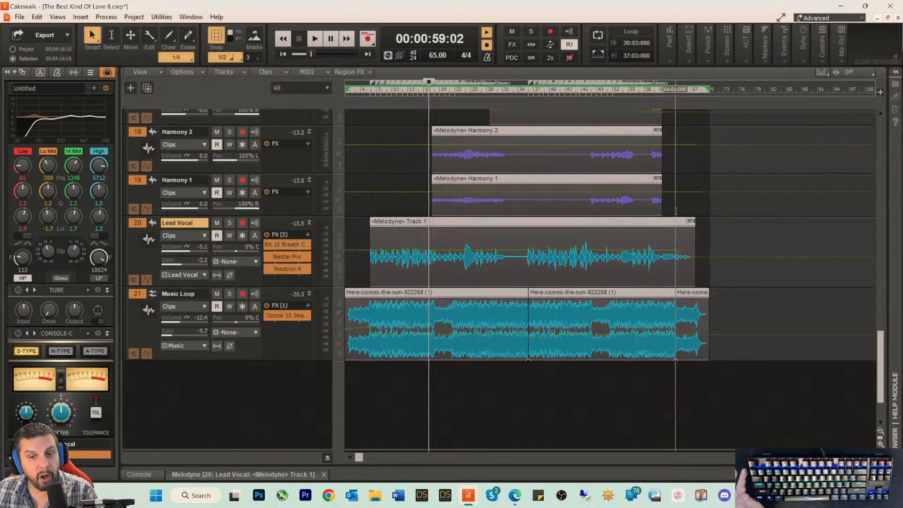
pyautogui.scroll(2, 691, 202)
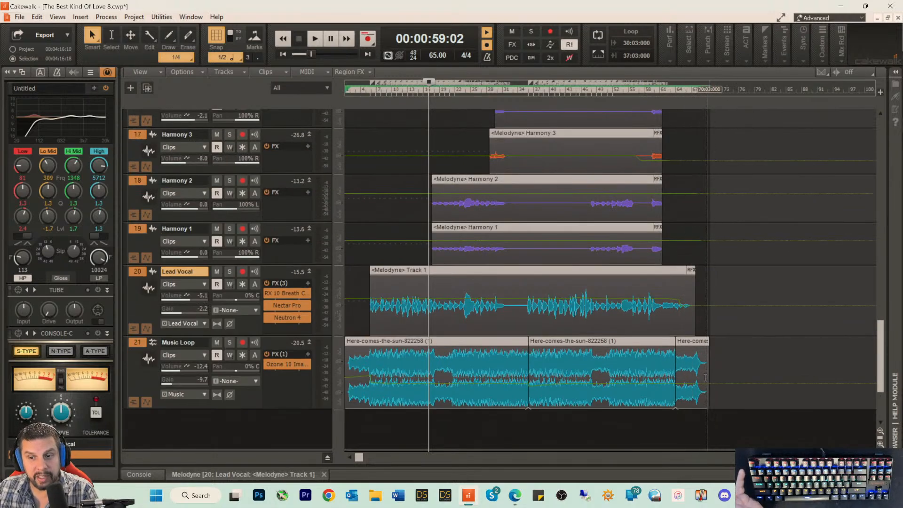
pyautogui.scroll(3, 503, 171)
pyautogui.scroll(7, 503, 170)
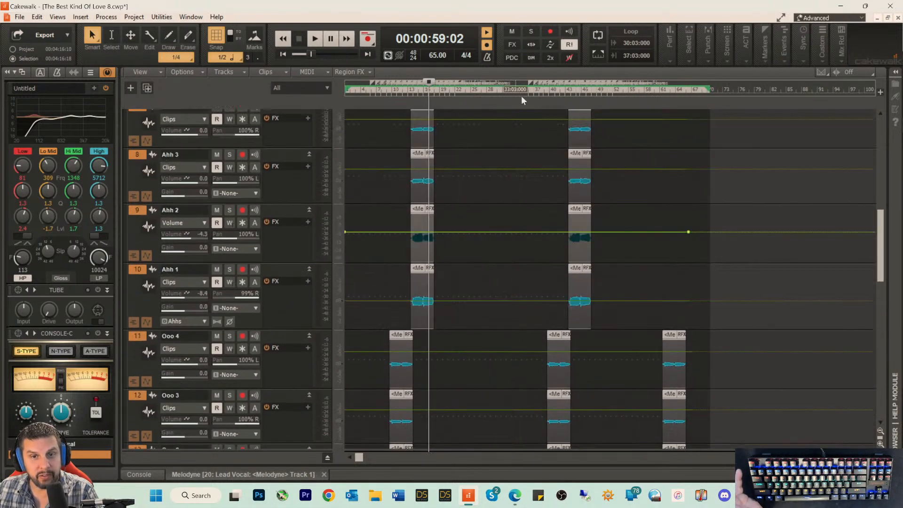
pyautogui.scroll(3, 575, 144)
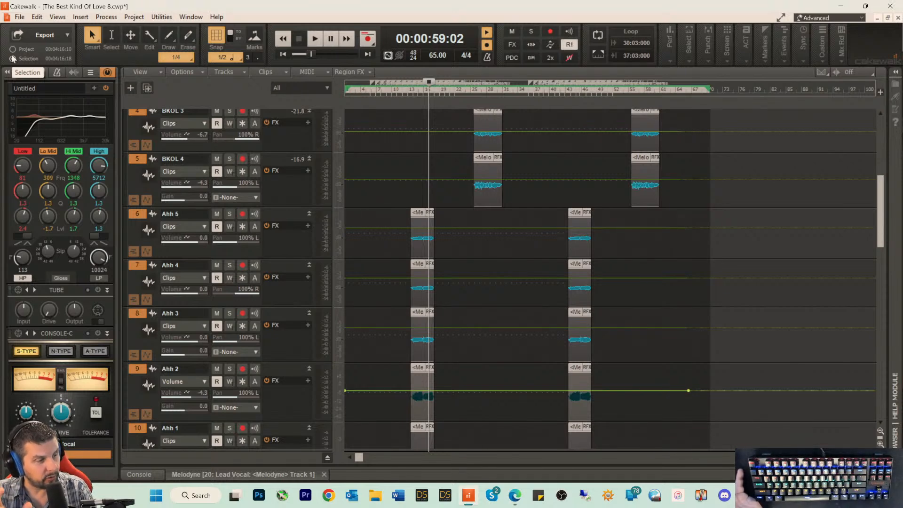
pyautogui.scroll(-2, 535, 217)
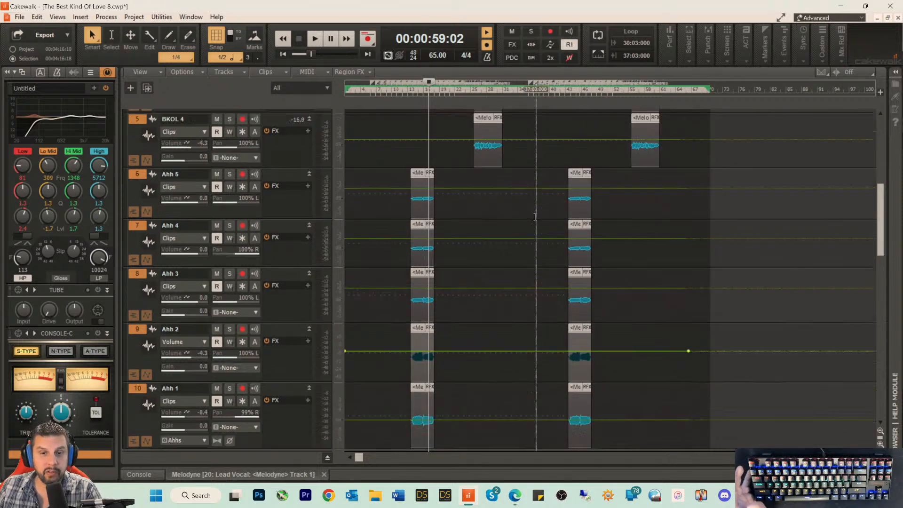
pyautogui.scroll(-15, 535, 217)
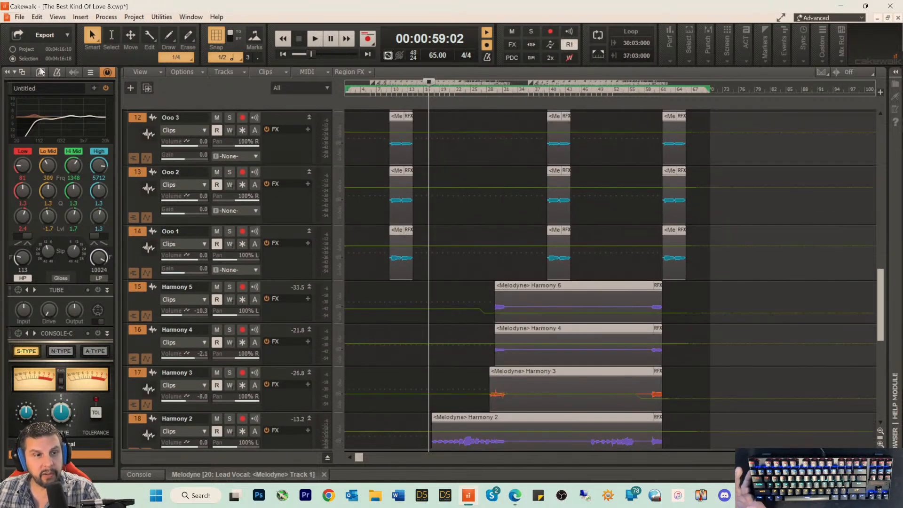
pyautogui.scroll(-6, 526, 215)
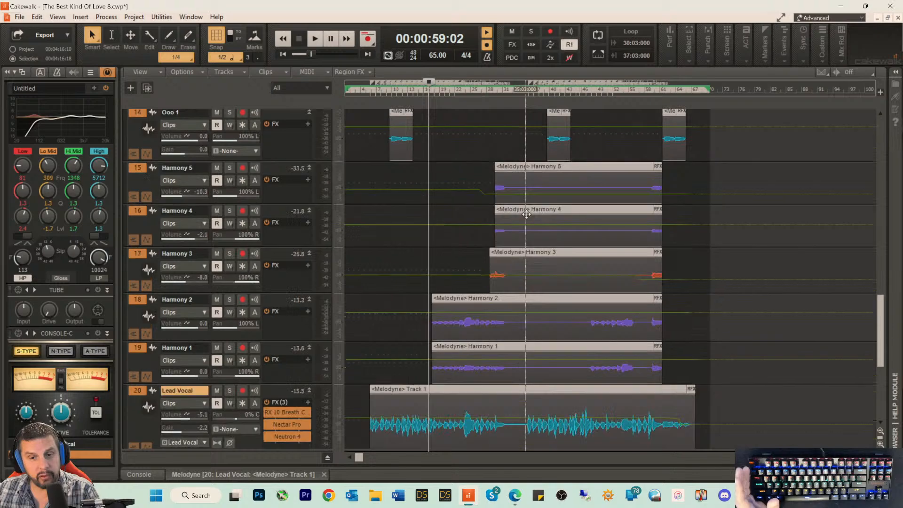
pyautogui.scroll(-6, 526, 214)
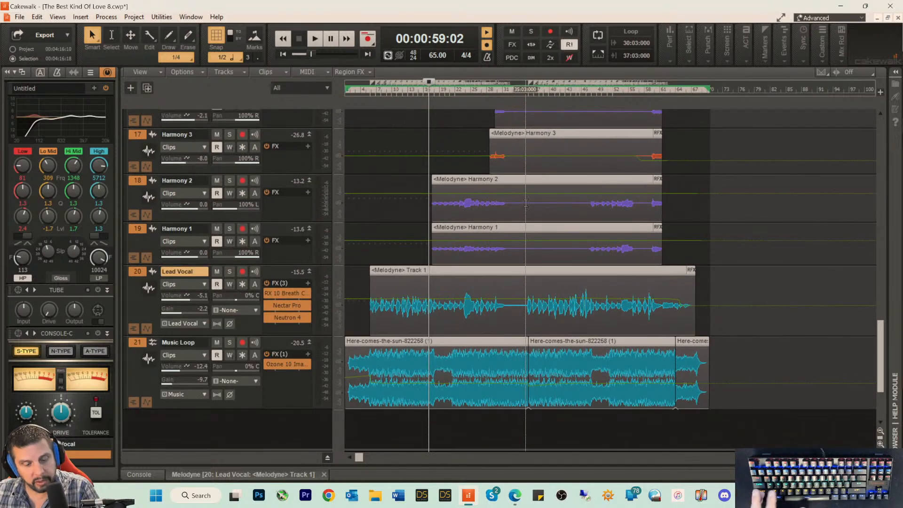
# Step: Save the project, then save it as a new version named The Best Kind Of Love 9.cwp
pyautogui.hotkey('ctrl', 's')
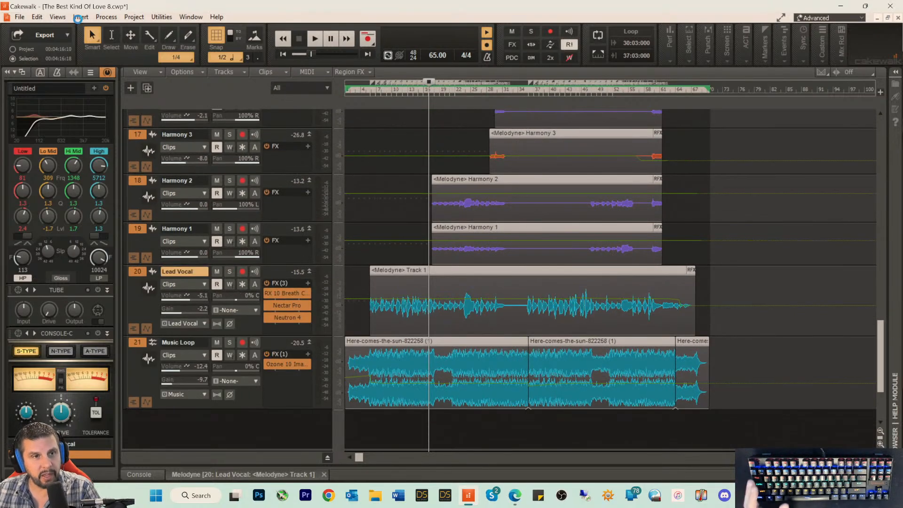
pyautogui.click(20, 18)
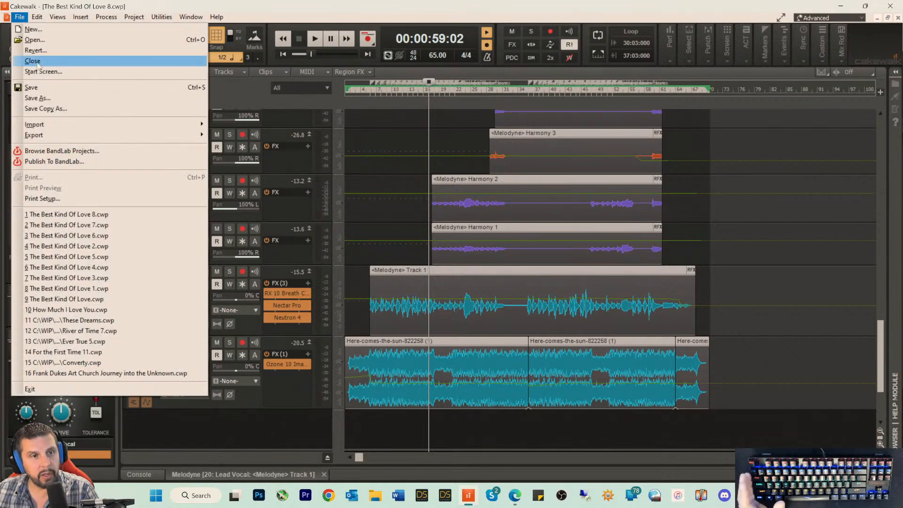
pyautogui.click(41, 98)
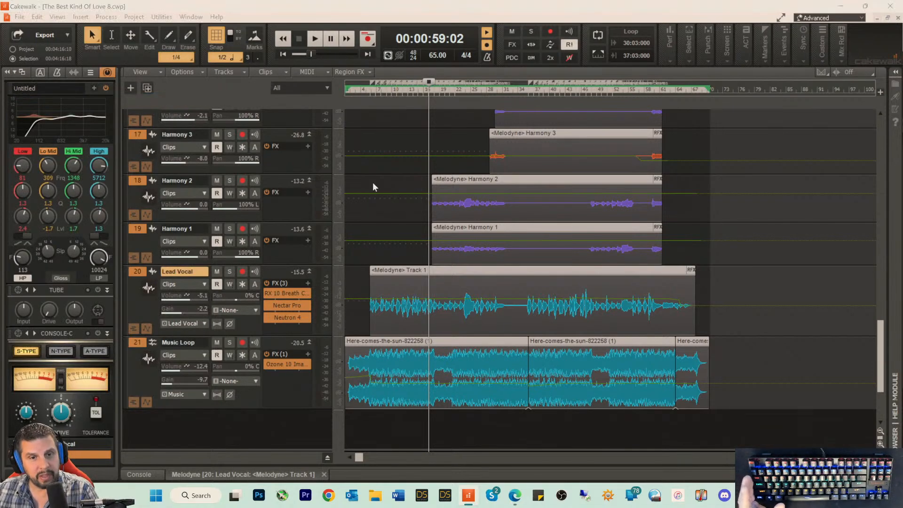
pyautogui.click(469, 279)
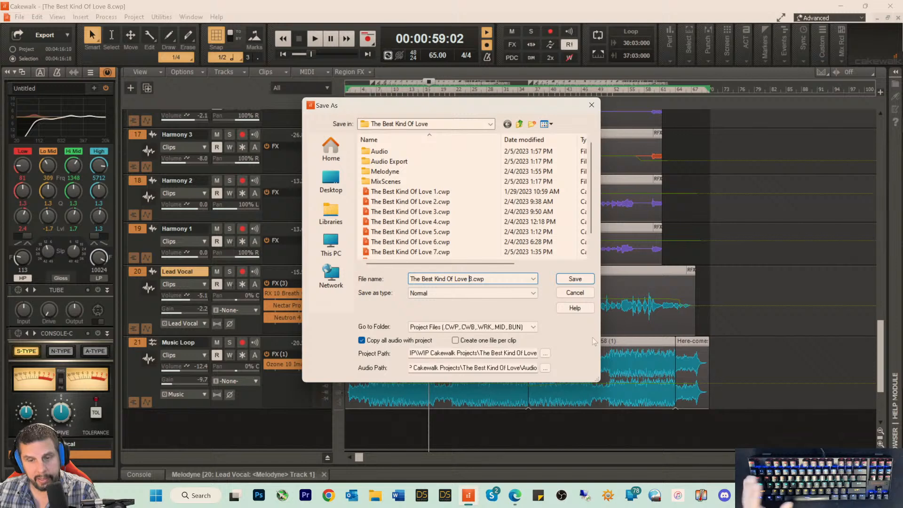
pyautogui.press('BackSpace')
pyautogui.write('9')
pyautogui.press('Return')
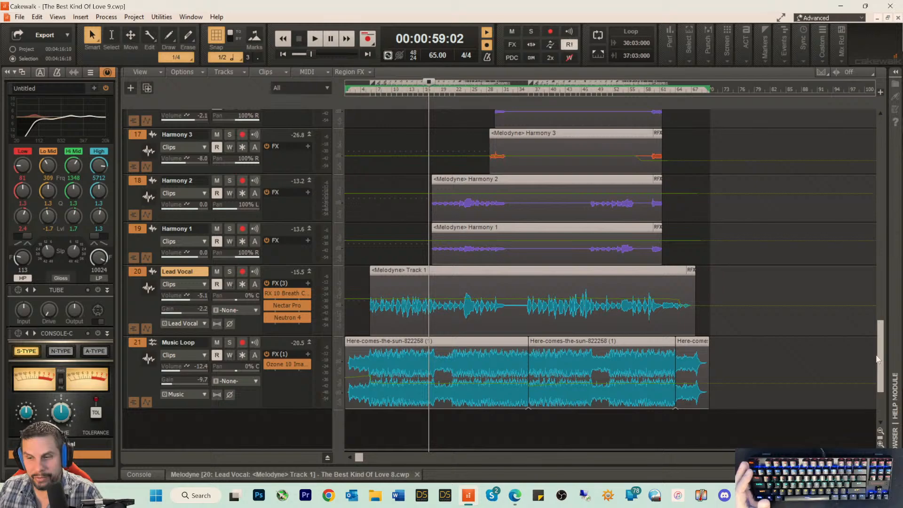
# Step: Shrink the height of the Lead Guitar track's T2 take lane and slightly reduce the lane above it
pyautogui.moveTo(877, 360)
pyautogui.mouseDown()
pyautogui.moveTo(882, 379)
pyautogui.moveTo(873, 118)
pyautogui.moveTo(879, 348)
pyautogui.mouseUp()
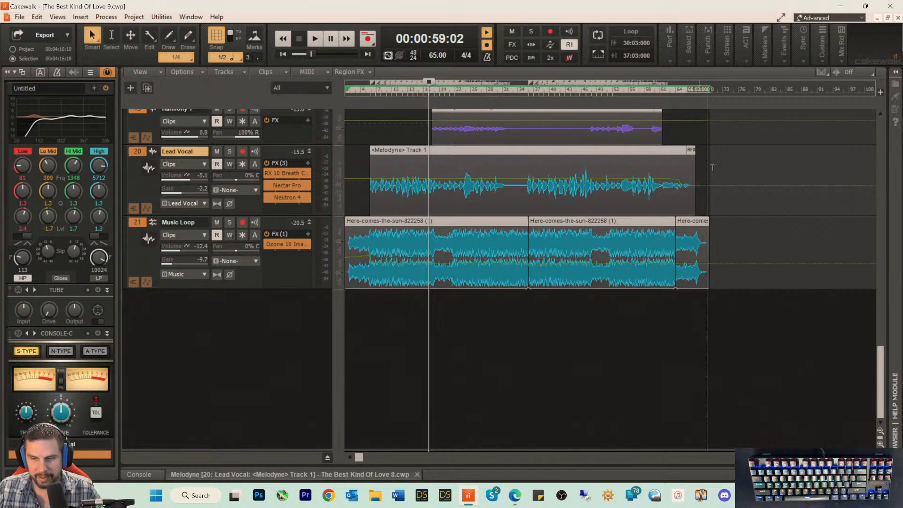
pyautogui.scroll(10, 880, 379)
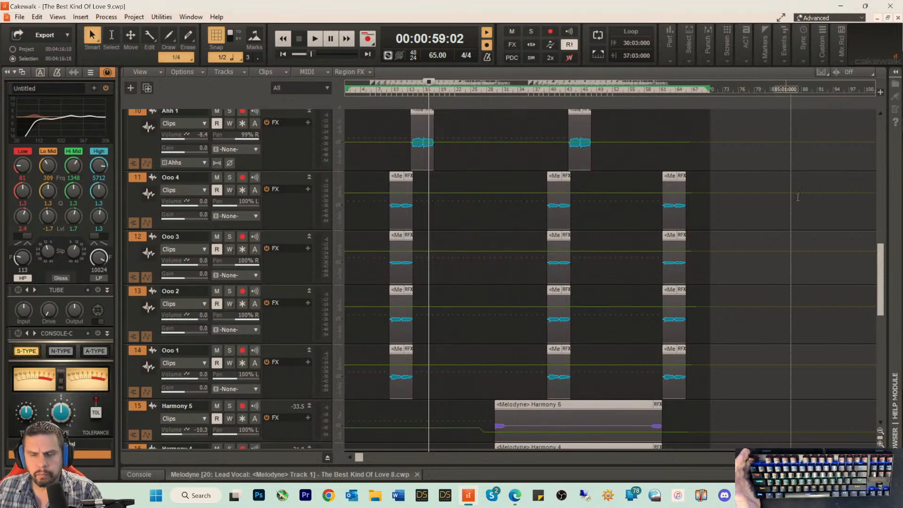
pyautogui.scroll(-1, 865, 226)
pyautogui.scroll(-3, 879, 304)
pyautogui.moveTo(878, 301); pyautogui.dragTo(874, 141)
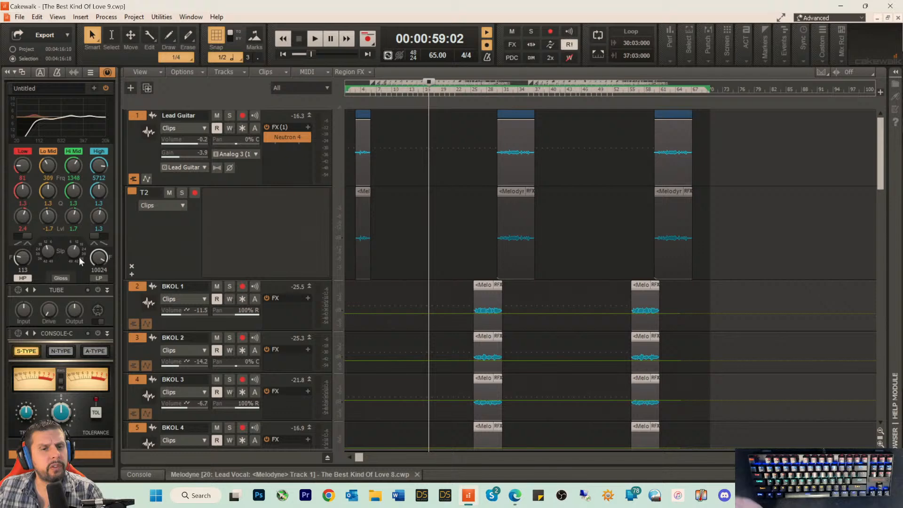
pyautogui.click(176, 255)
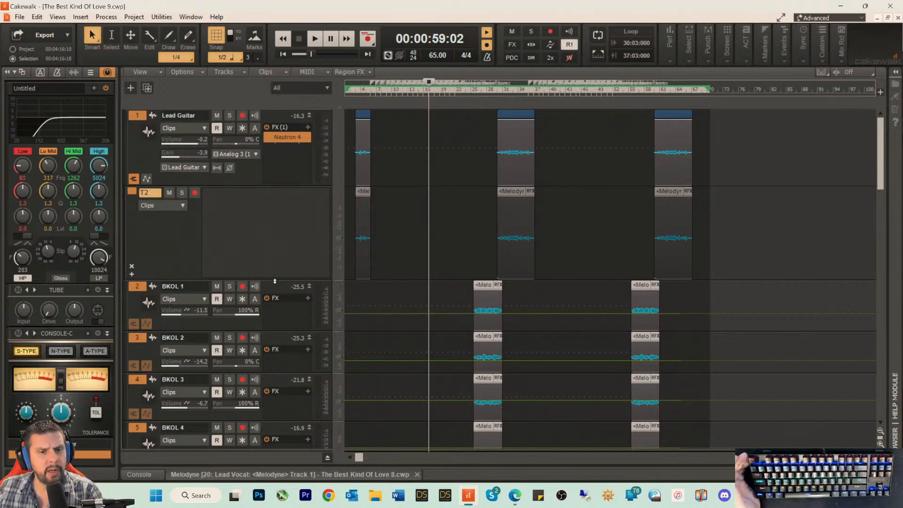
pyautogui.moveTo(282, 279); pyautogui.dragTo(282, 220)
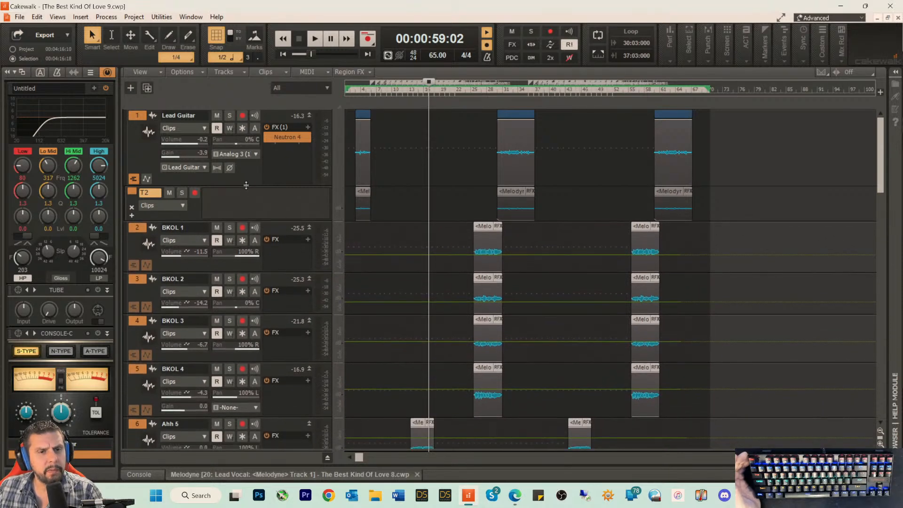
pyautogui.moveTo(246, 185); pyautogui.dragTo(249, 180)
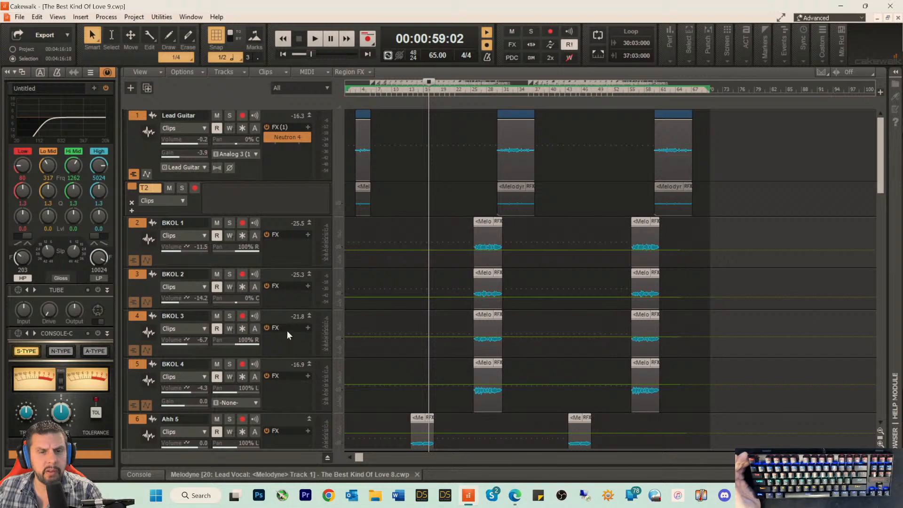
# Step: Look through all tracks from Lead Guitar to Music Loop to check their clips and Melodyne regions
pyautogui.scroll(-3, 301, 333)
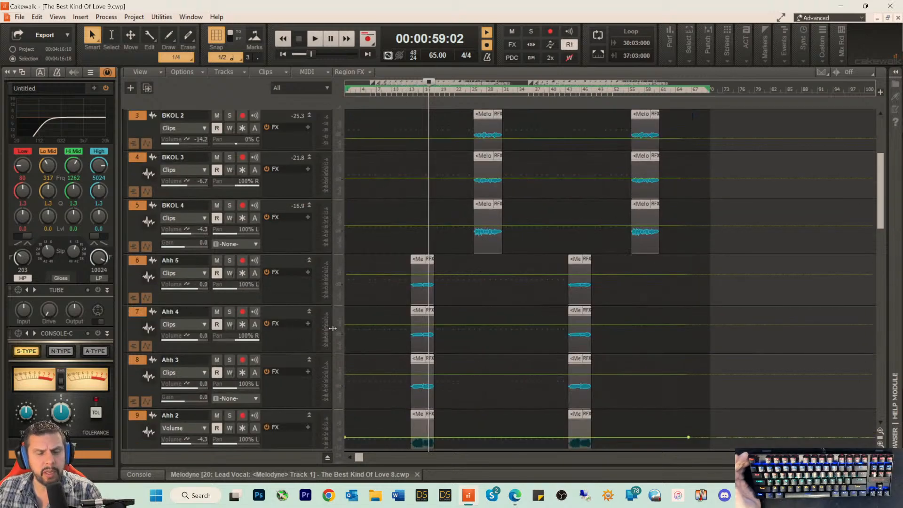
pyautogui.scroll(-6, 752, 318)
pyautogui.scroll(-10, 752, 318)
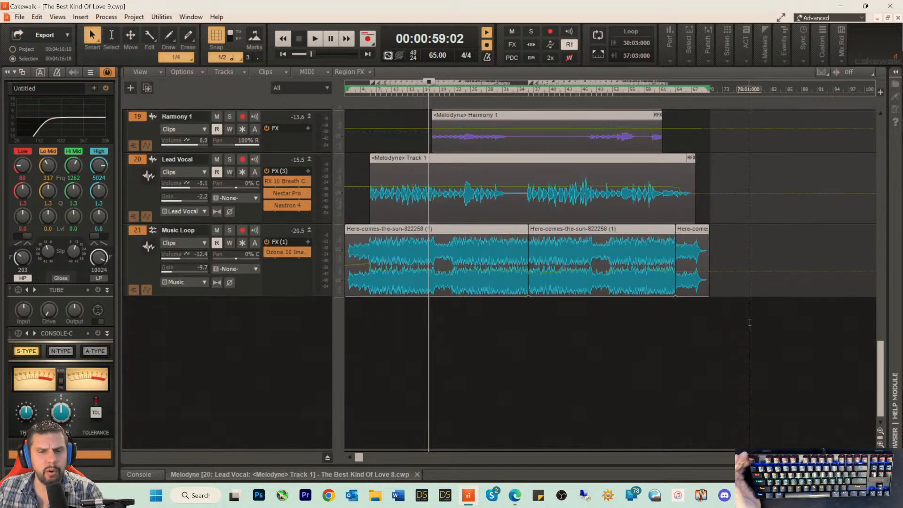
pyautogui.scroll(5, 752, 322)
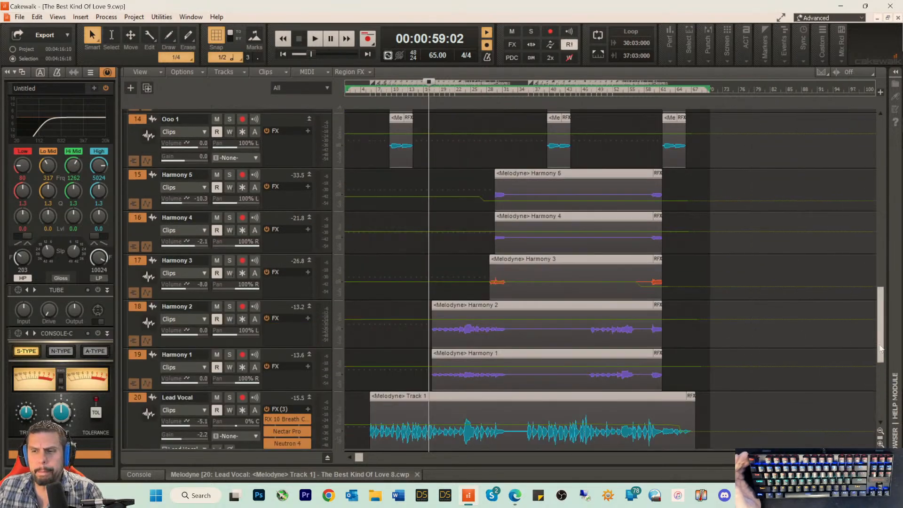
pyautogui.moveTo(881, 348); pyautogui.dragTo(870, 83)
pyautogui.scroll(-1, 806, 210)
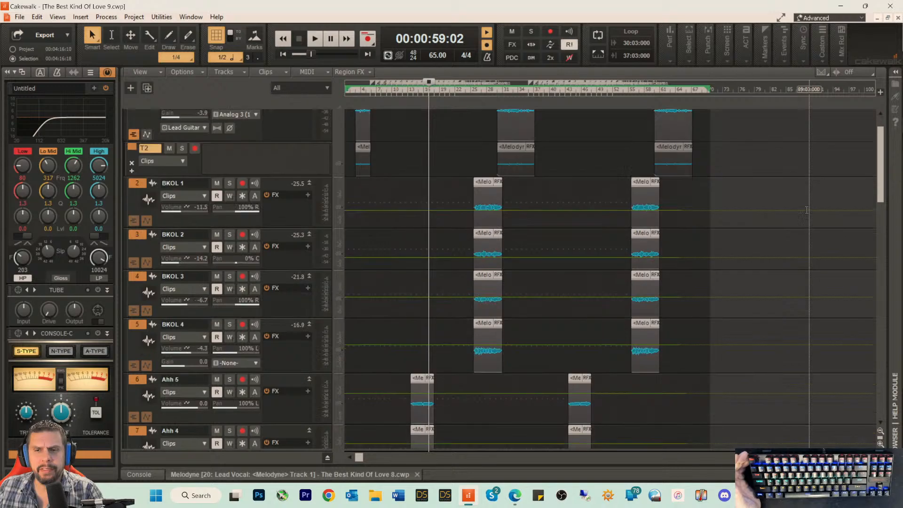
pyautogui.scroll(-8, 807, 226)
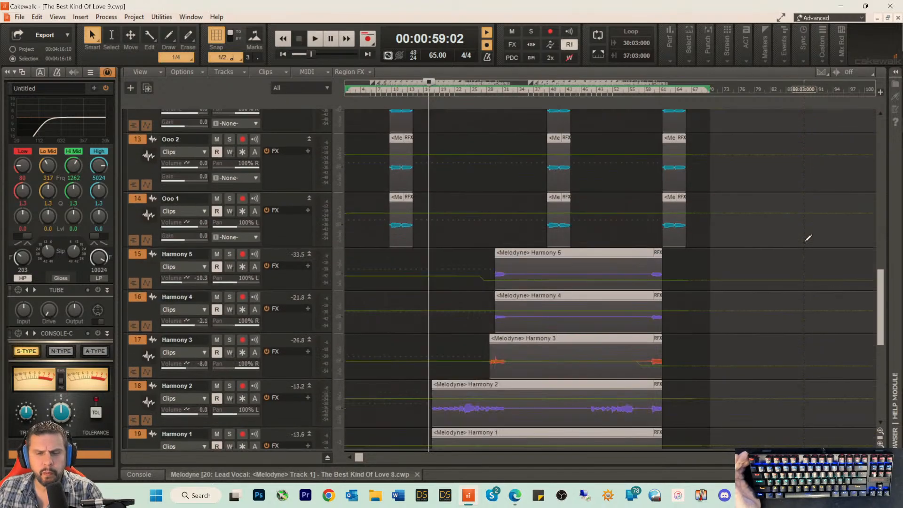
pyautogui.scroll(-6, 807, 240)
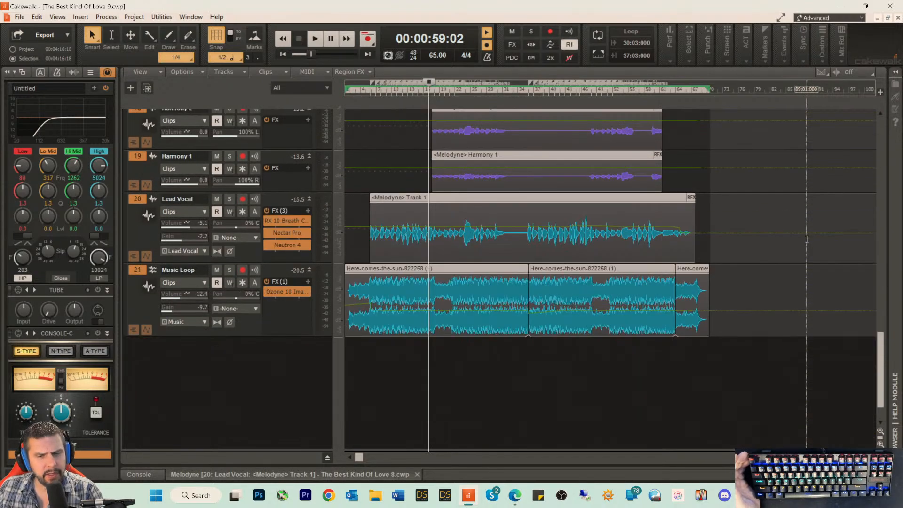
pyautogui.scroll(-1, 807, 239)
pyautogui.scroll(2, 806, 240)
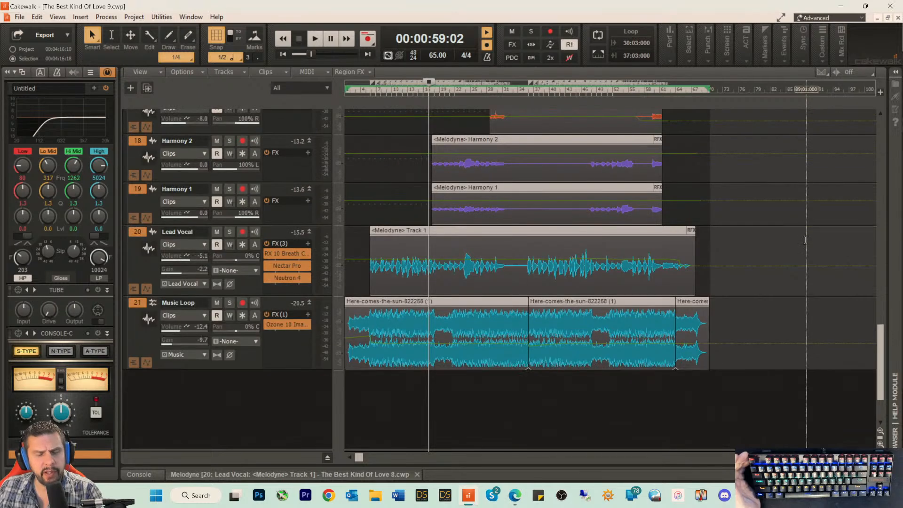
# Step: Increase the heights of the Harmony 3 and Harmony 2 tracks until their output assignments show
pyautogui.moveTo(883, 341); pyautogui.dragTo(873, 22)
pyautogui.scroll(-4, 806, 201)
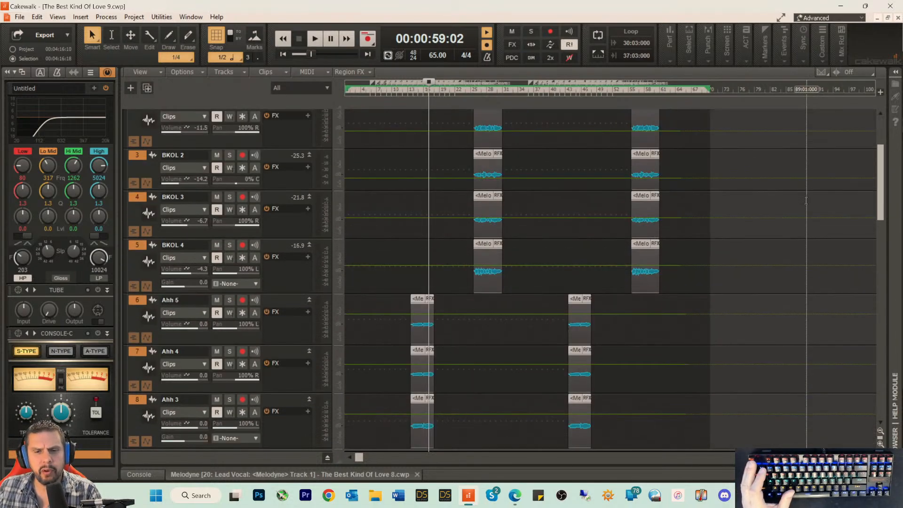
pyautogui.scroll(-8, 805, 200)
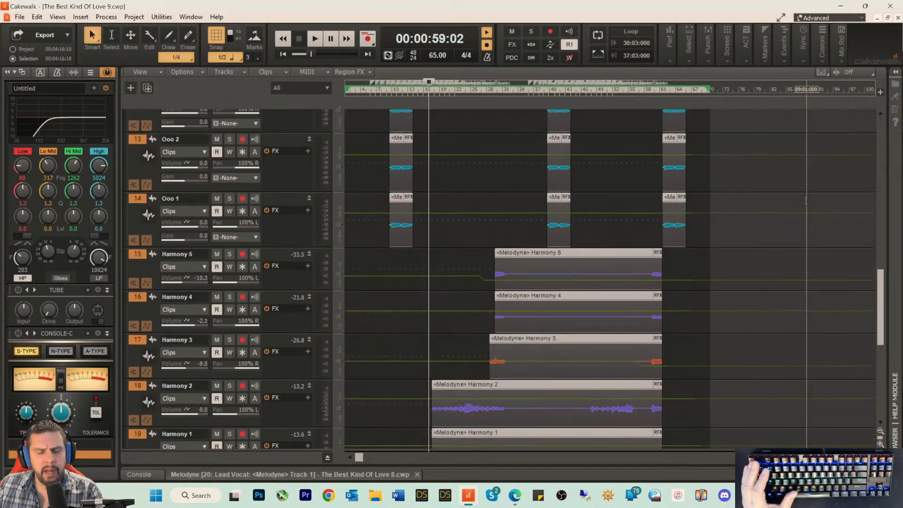
pyautogui.scroll(-2, 805, 200)
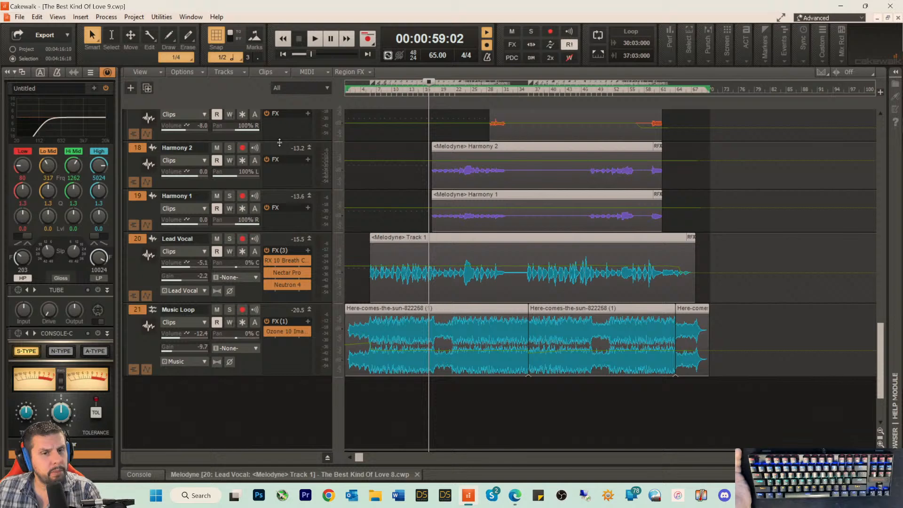
pyautogui.moveTo(278, 144); pyautogui.dragTo(276, 169)
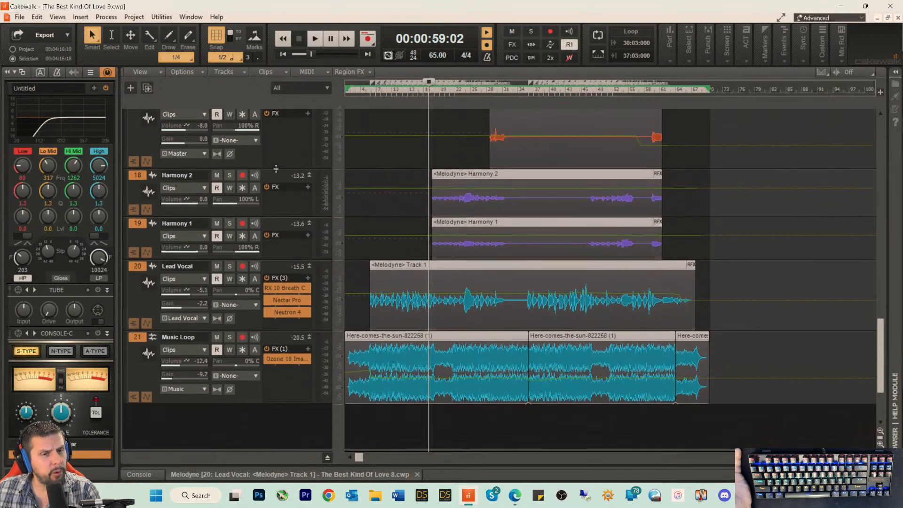
pyautogui.moveTo(272, 215); pyautogui.dragTo(272, 248)
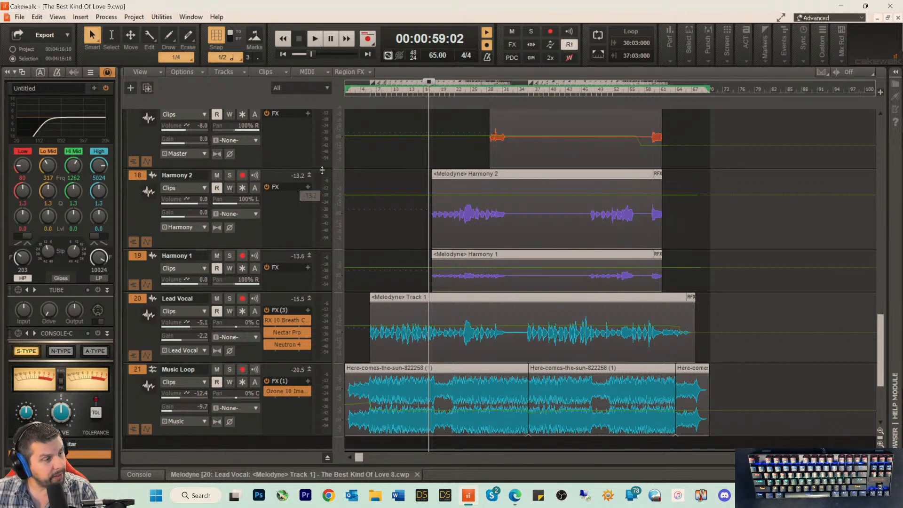
# Step: Make the Lead Vocal track slightly taller and enlarge the Harmony 1 track to about the height of Harmony 2
pyautogui.scroll(-5, 621, 305)
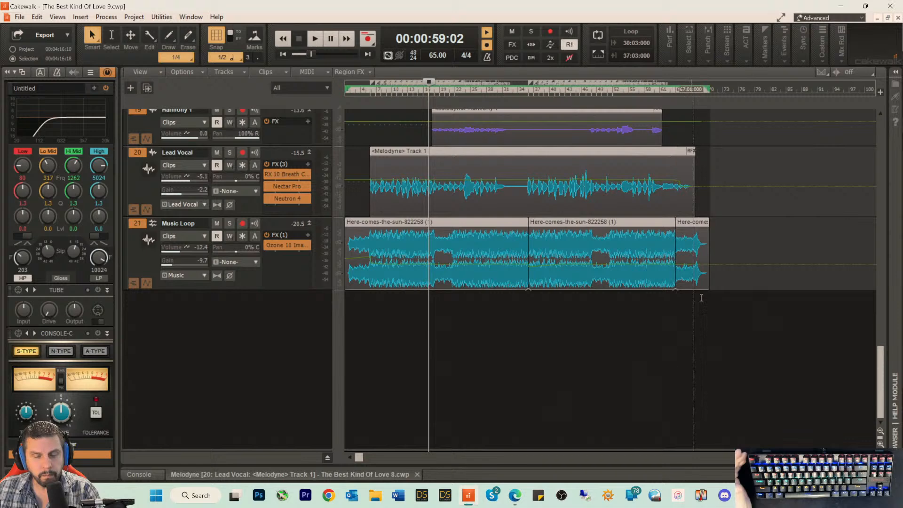
pyautogui.scroll(4, 701, 298)
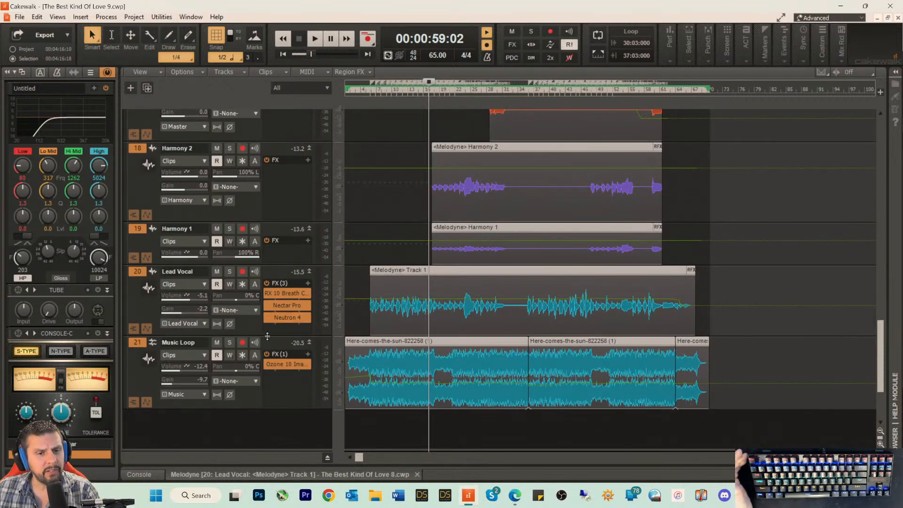
pyautogui.moveTo(267, 335)
pyautogui.mouseDown()
pyautogui.moveTo(267, 357)
pyautogui.moveTo(268, 342)
pyautogui.mouseUp()
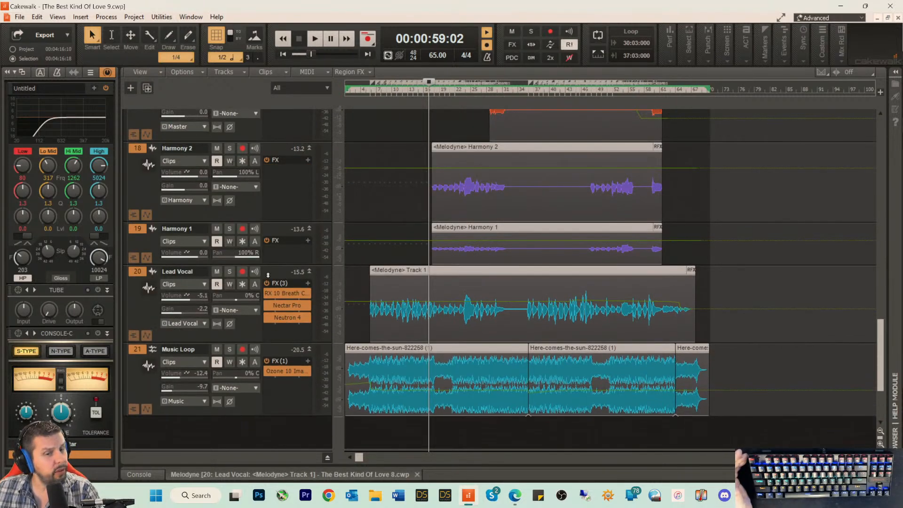
pyautogui.moveTo(272, 264); pyautogui.dragTo(275, 306)
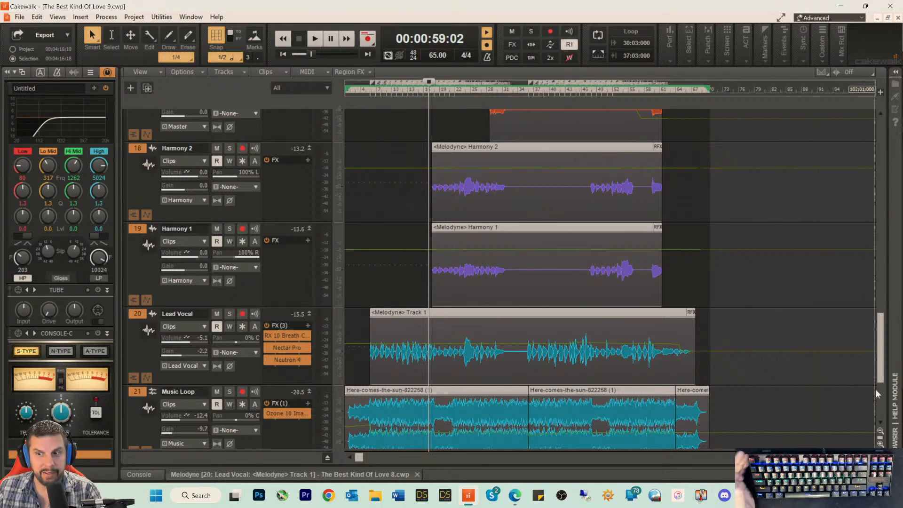
# Step: Expand the bus area beneath the tracks to show the Master, Metronome and Lead Vocal buses, and slightly increase the Master bus height
pyautogui.moveTo(879, 377); pyautogui.dragTo(888, 146)
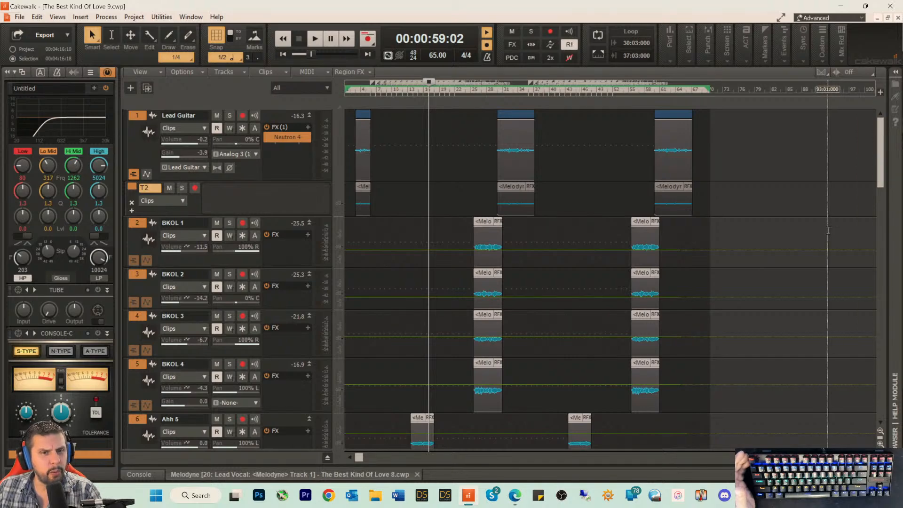
pyautogui.scroll(-10, 828, 230)
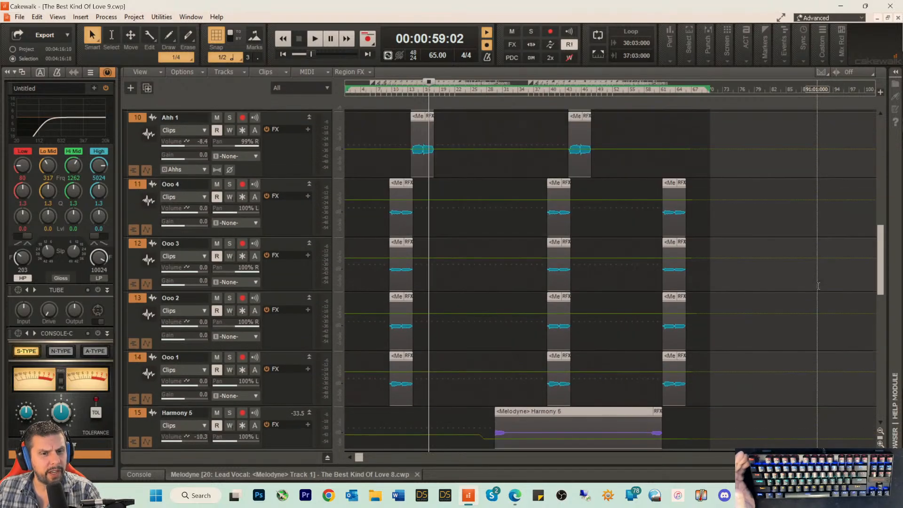
pyautogui.scroll(-3, 818, 285)
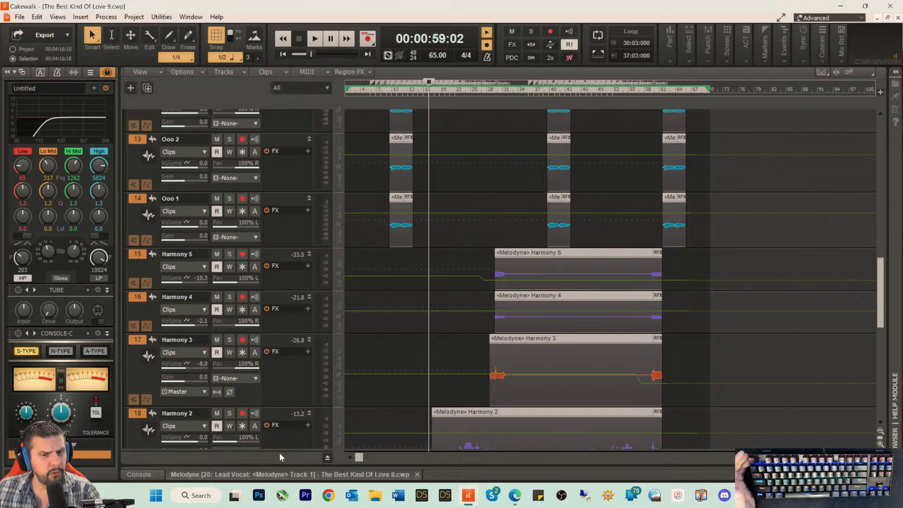
pyautogui.moveTo(280, 452); pyautogui.dragTo(316, 186)
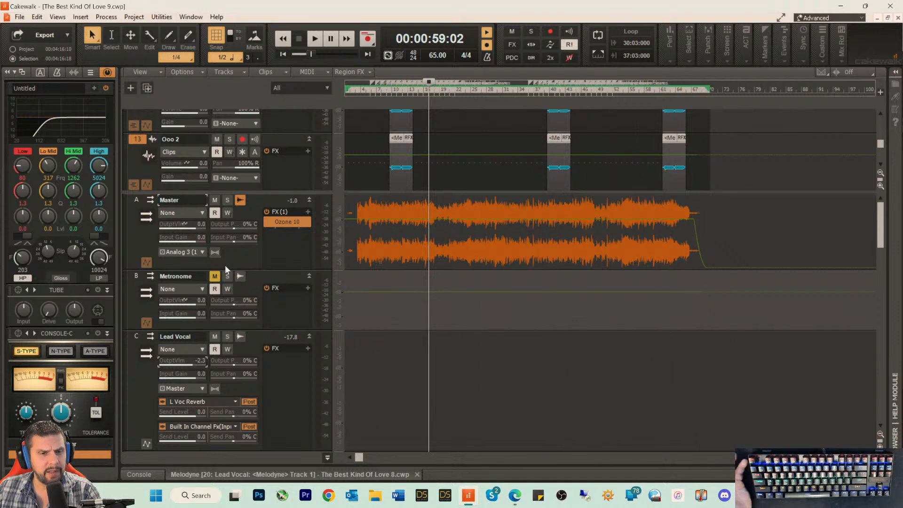
pyautogui.moveTo(251, 270); pyautogui.dragTo(251, 274)
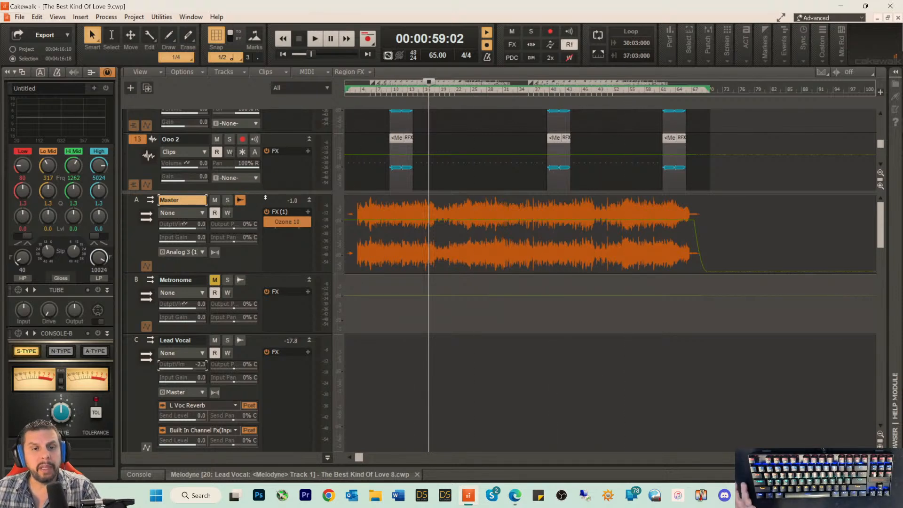
# Step: Reduce the bus area so that more tracks fit above it while the Master bus waveform stays in view
pyautogui.moveTo(271, 192); pyautogui.dragTo(273, 281)
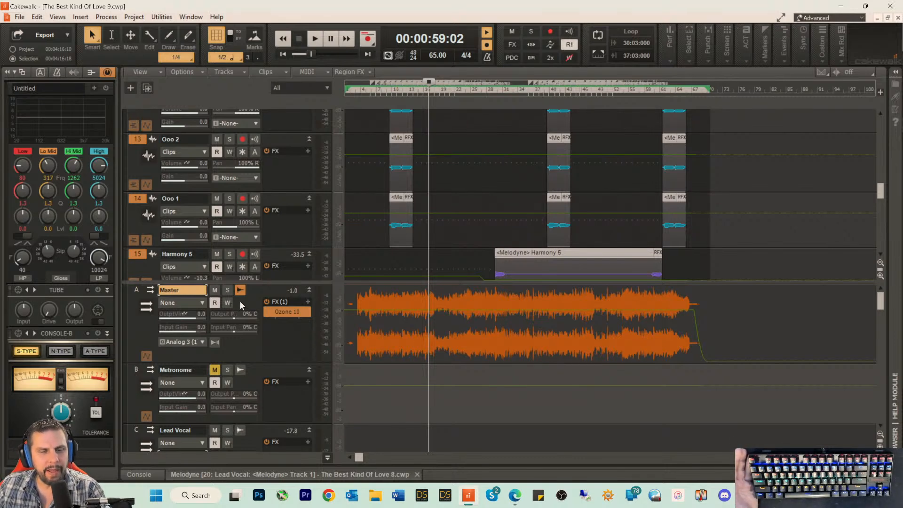
pyautogui.moveTo(268, 281); pyautogui.dragTo(258, 317)
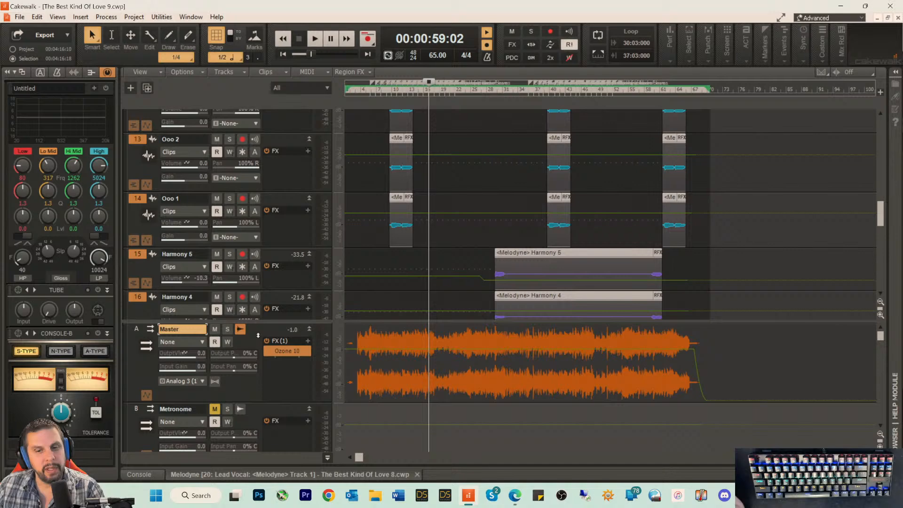
pyautogui.click(378, 220)
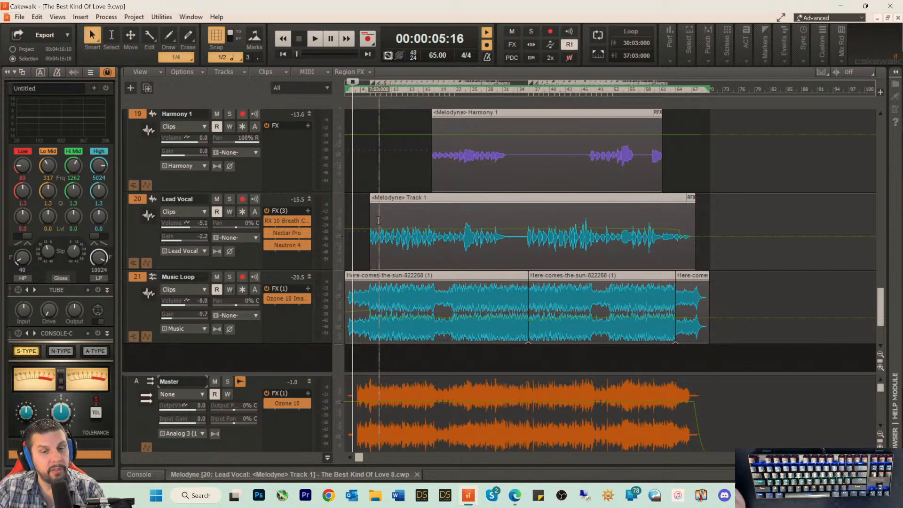
# Step: Enlarge the Ooo 2 track until its Ooos output shows and slightly reduce the height of Ooo 1
pyautogui.scroll(8, 695, 238)
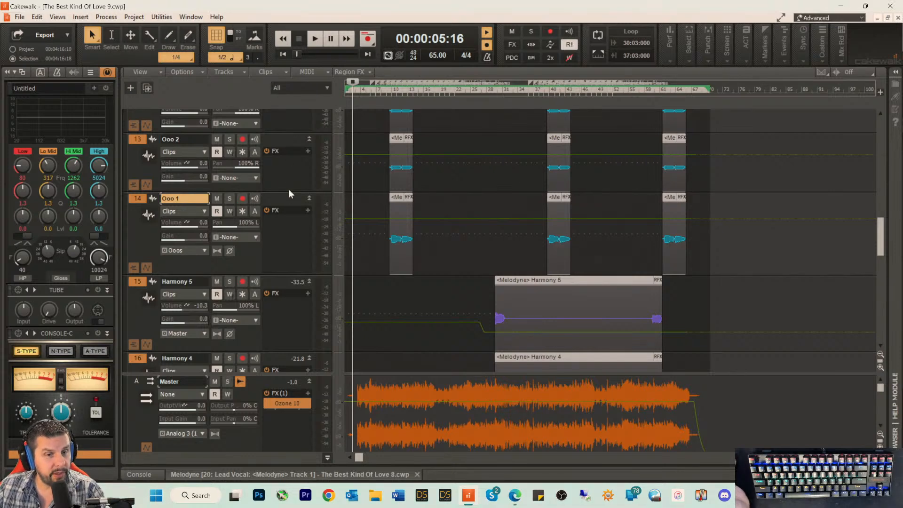
pyautogui.moveTo(284, 193); pyautogui.dragTo(283, 218)
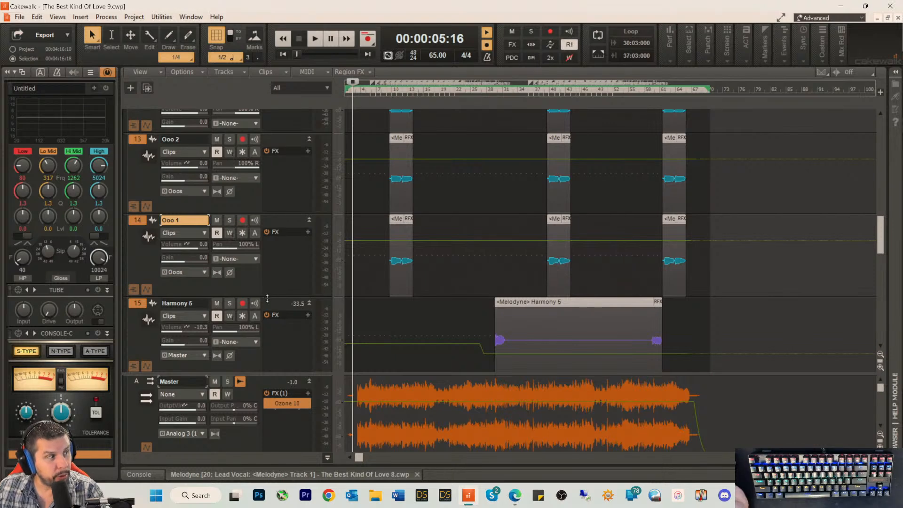
pyautogui.moveTo(271, 296); pyautogui.dragTo(272, 288)
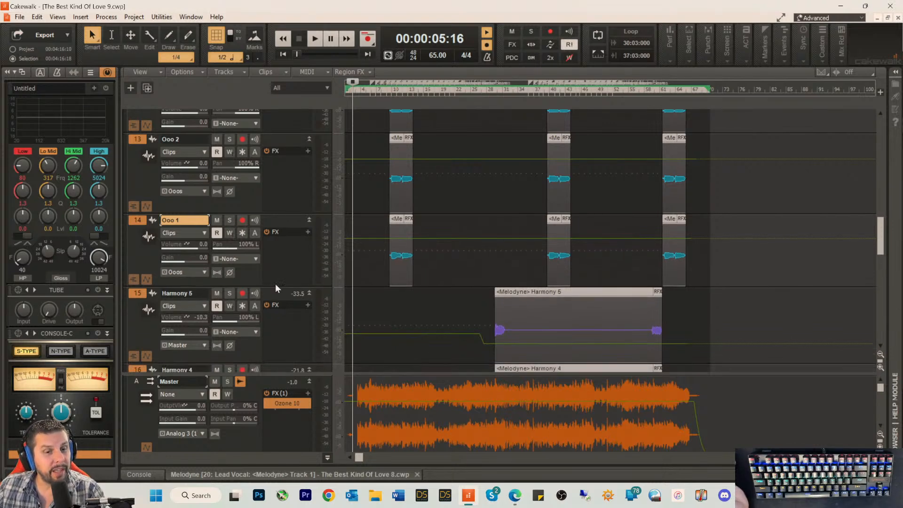
# Step: Look over the tracks down to Music Loop and set the playhead to 00:00:16:18, near the end of the first Lead Guitar clip
pyautogui.scroll(-3, 488, 272)
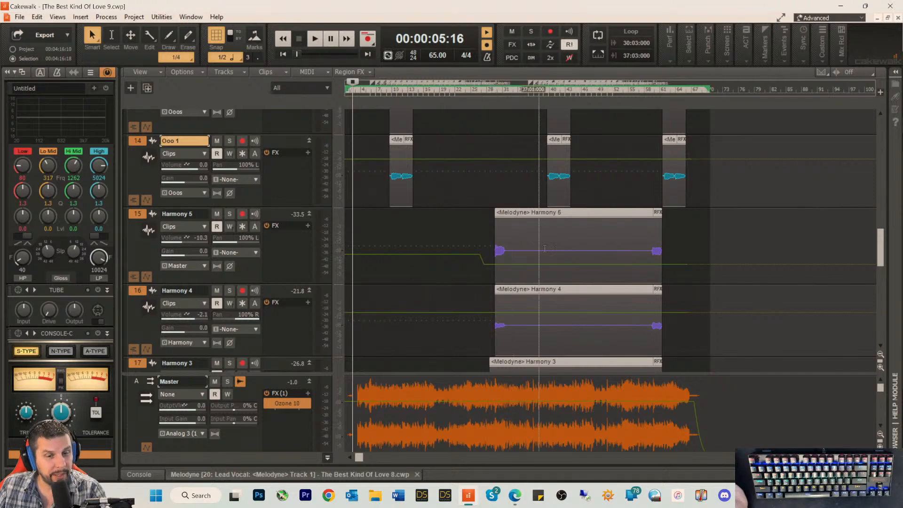
pyautogui.scroll(-2, 386, 241)
pyautogui.scroll(-3, 386, 241)
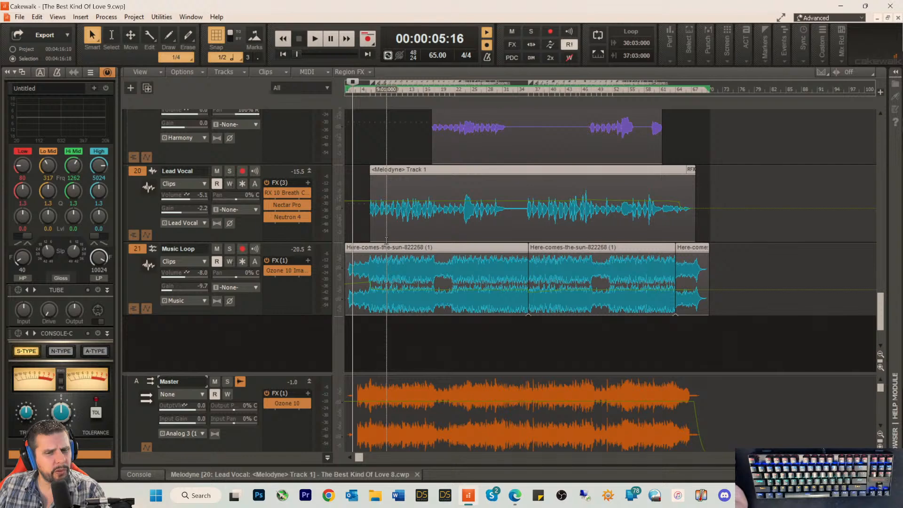
pyautogui.scroll(5, 386, 240)
pyautogui.scroll(10, 386, 240)
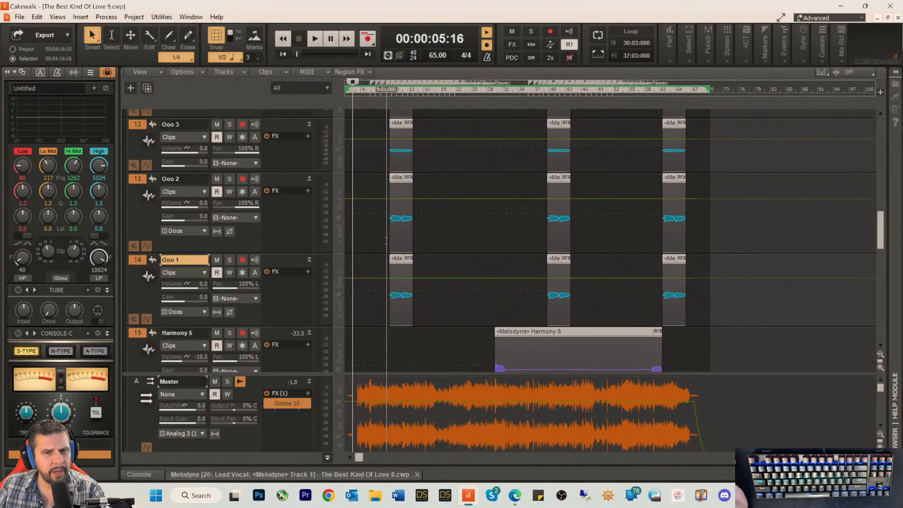
pyautogui.scroll(3, 386, 240)
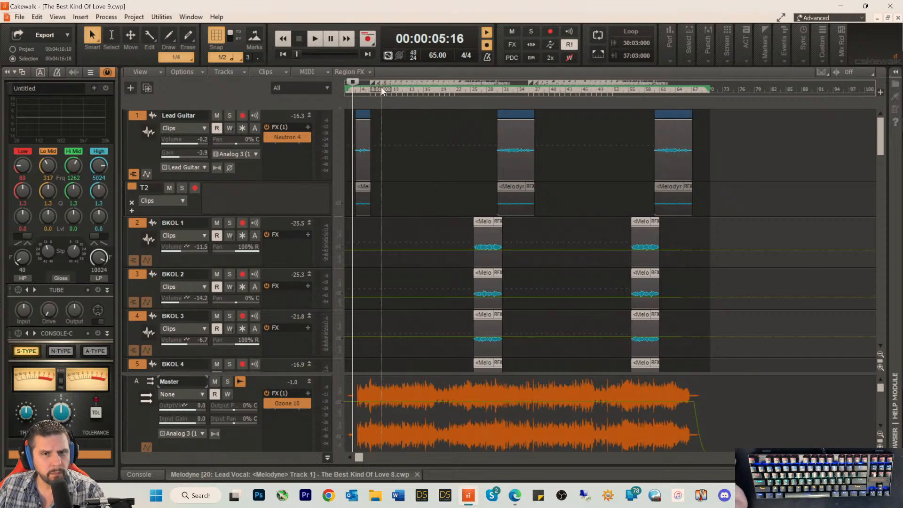
pyautogui.click(369, 93)
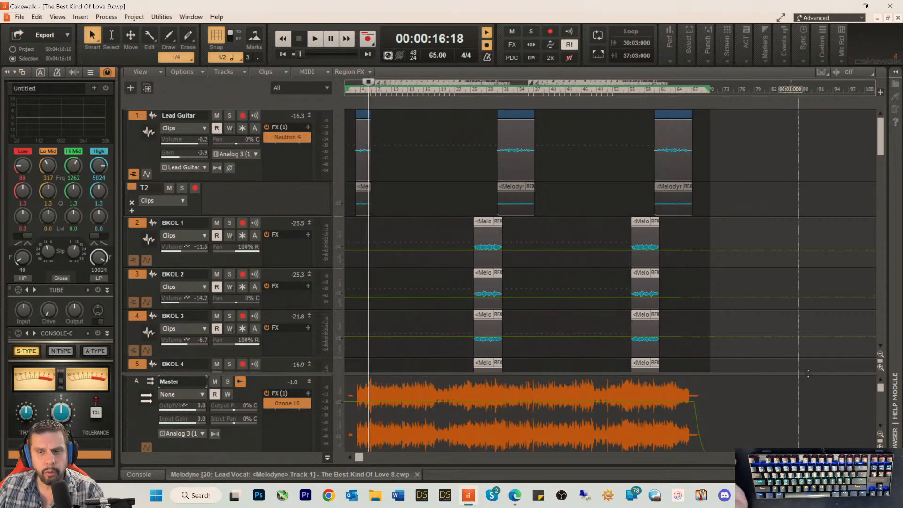
# Step: Examine the lyric markers around the playhead and the bars after it at closer and wider timeline zoom levels
pyautogui.click(871, 457)
pyautogui.click(872, 457)
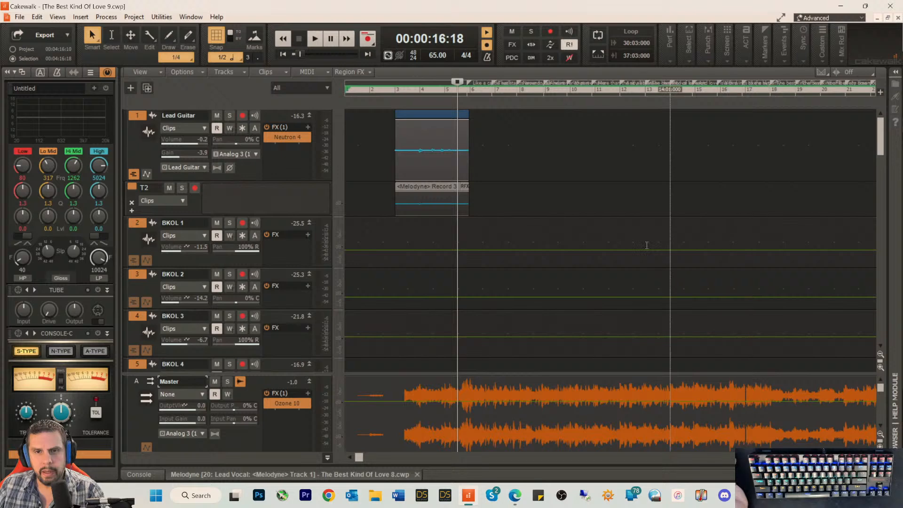
pyautogui.click(871, 457)
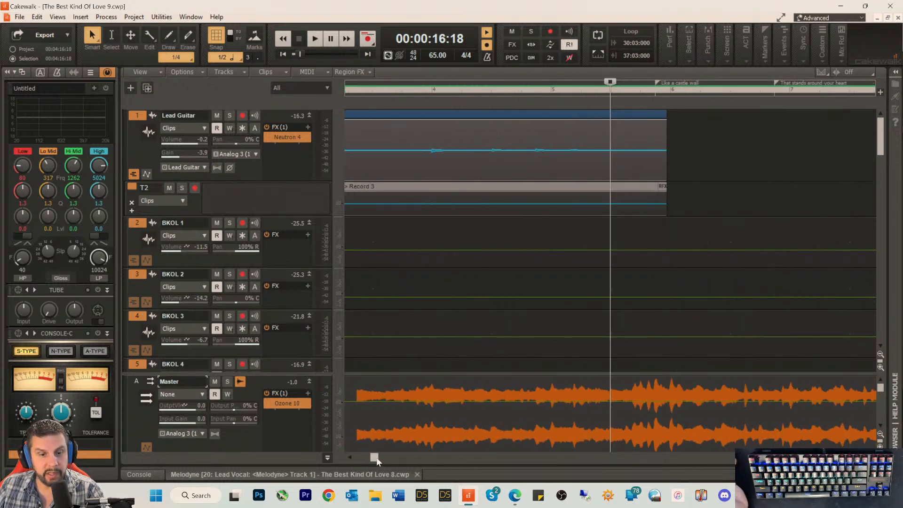
pyautogui.moveTo(376, 459); pyautogui.dragTo(385, 459)
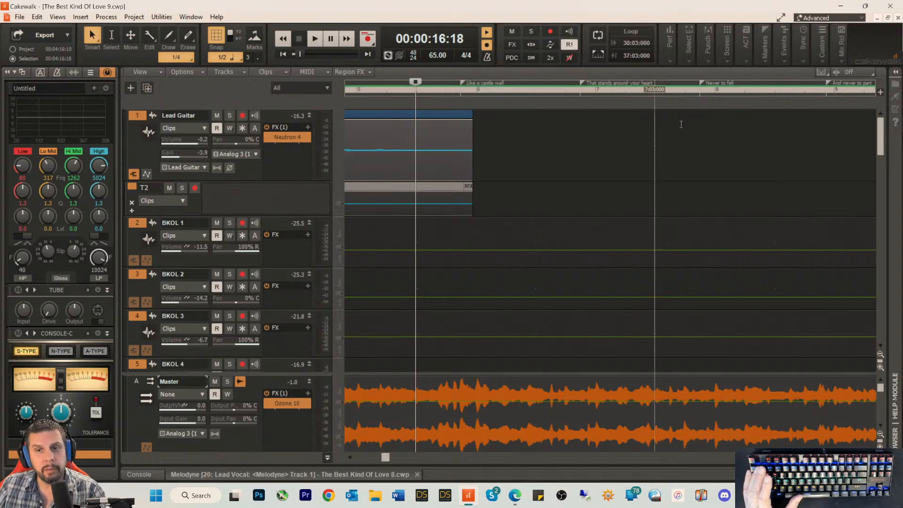
pyautogui.click(854, 457)
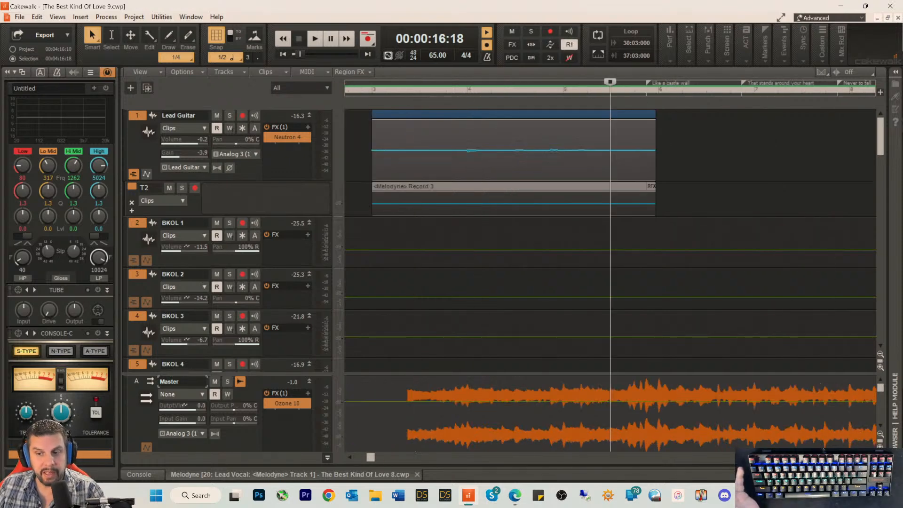
pyautogui.click(854, 457)
pyautogui.click(854, 457)
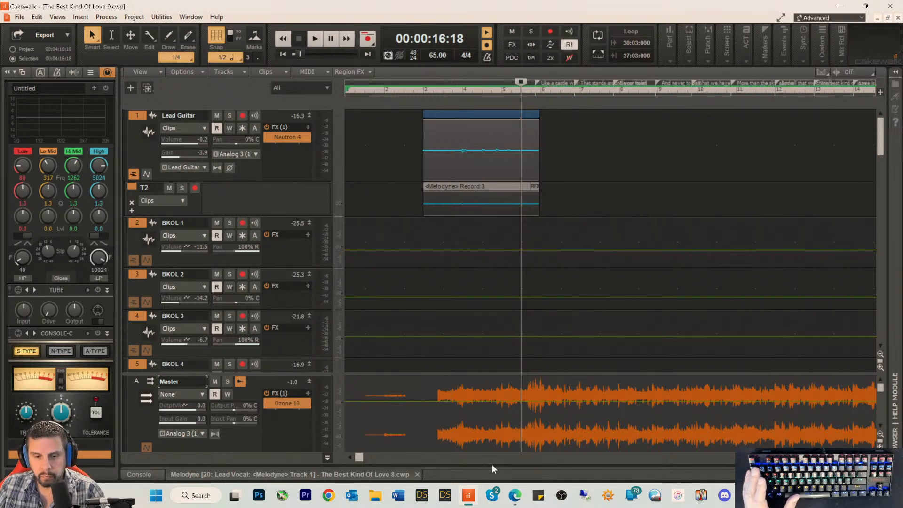
pyautogui.moveTo(365, 458); pyautogui.dragTo(379, 487)
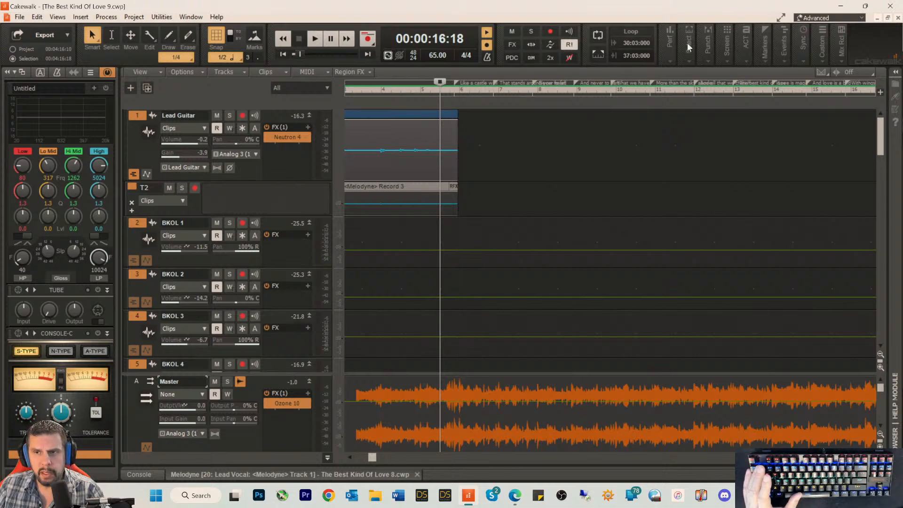
# Step: Minimize the Cakewalk and TotalMix windows, switch to Word and create a blank document
pyautogui.click(841, 7)
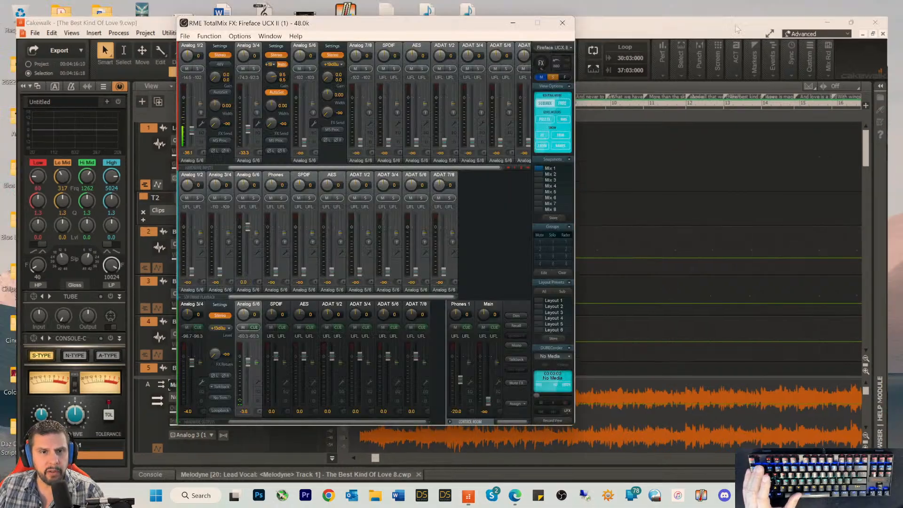
pyautogui.click(514, 23)
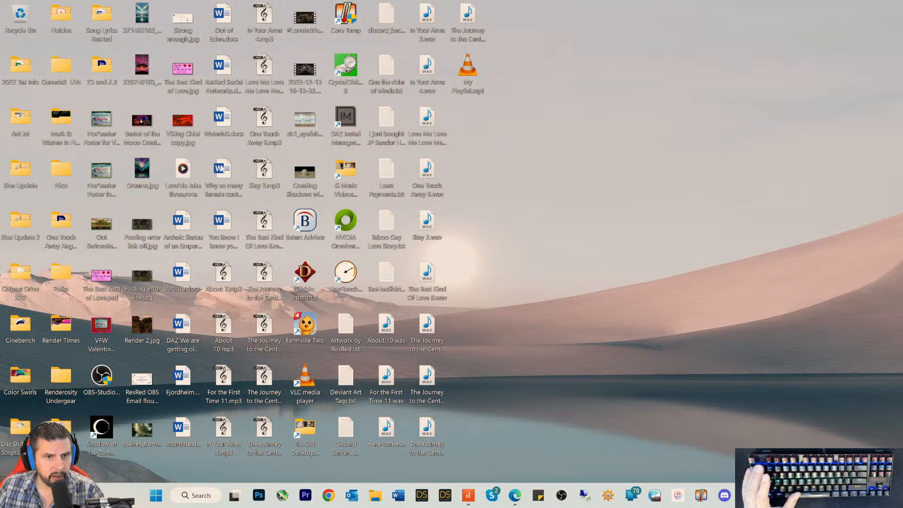
pyautogui.click(398, 496)
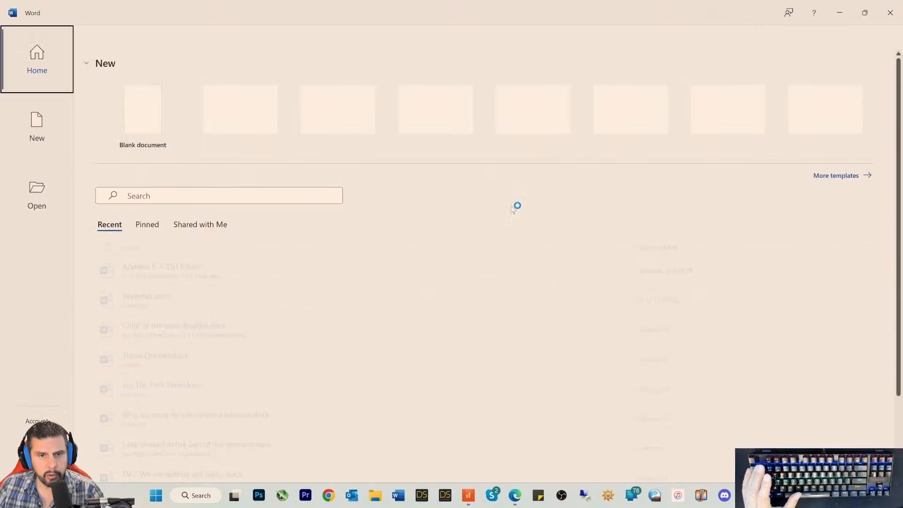
pyautogui.click(135, 148)
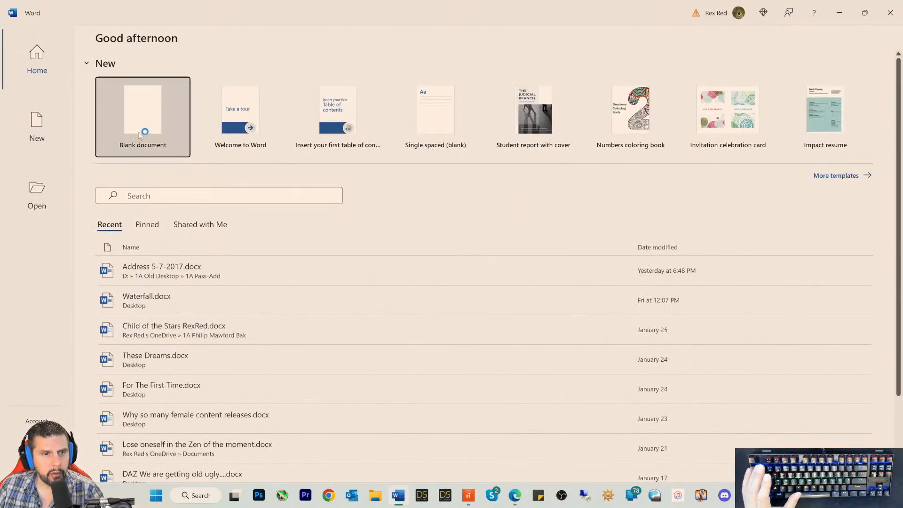
# Step: Apply the No Spacing style and shrink the document window to a narrow one near the right edge of the desktop
pyautogui.click(463, 65)
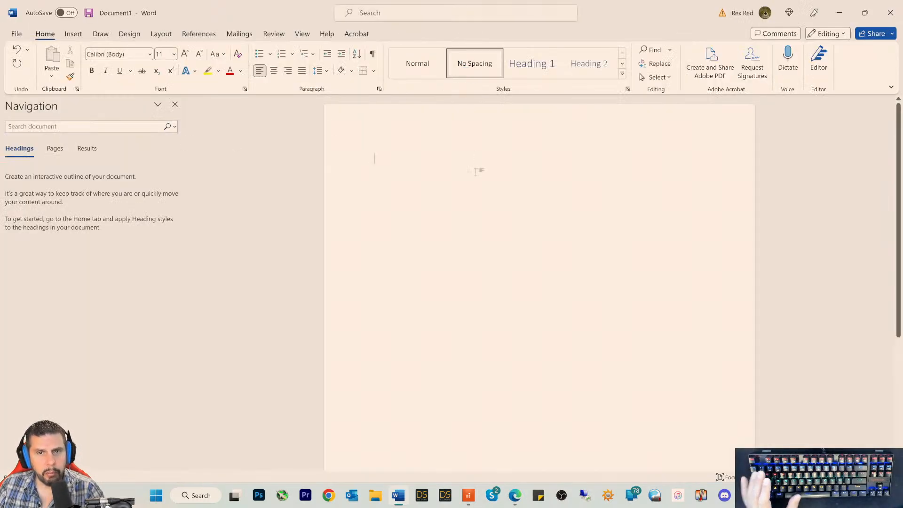
pyautogui.click(868, 17)
pyautogui.moveTo(737, 166); pyautogui.dragTo(399, 166)
pyautogui.click(229, 155)
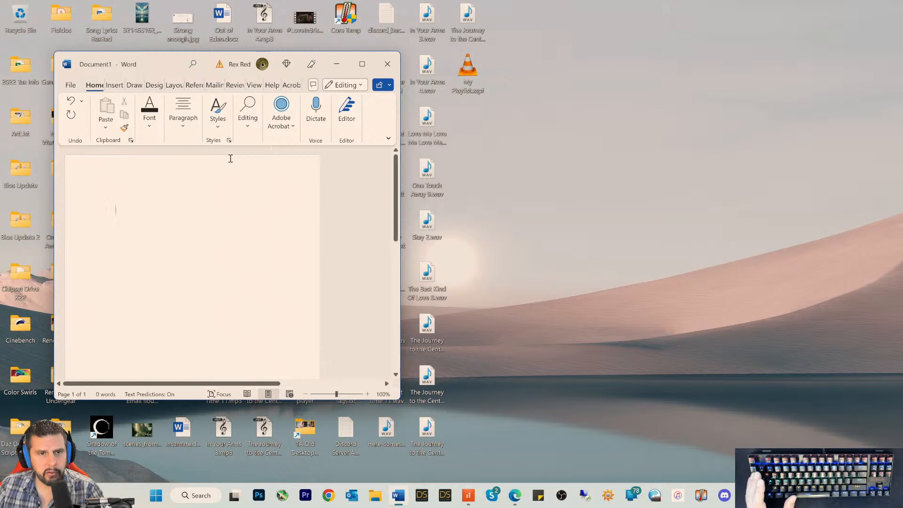
pyautogui.moveTo(171, 61); pyautogui.dragTo(656, 27)
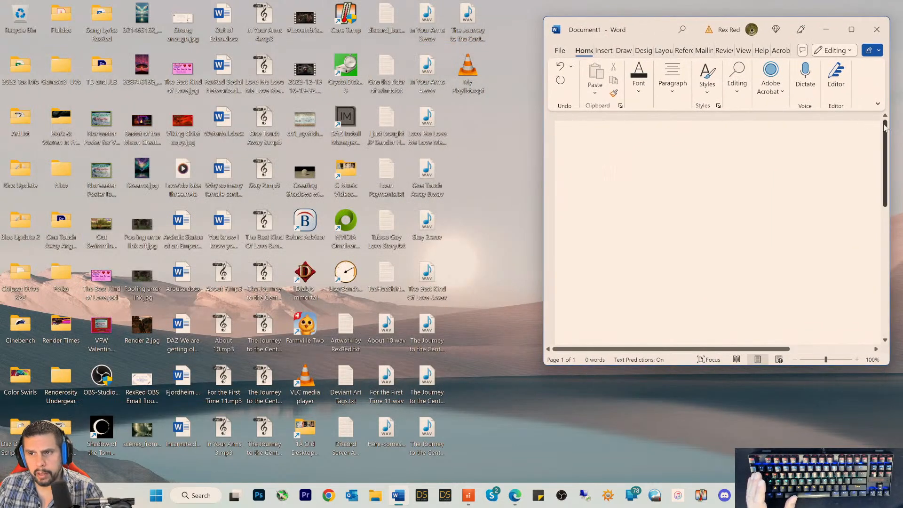
pyautogui.moveTo(890, 127); pyautogui.dragTo(749, 127)
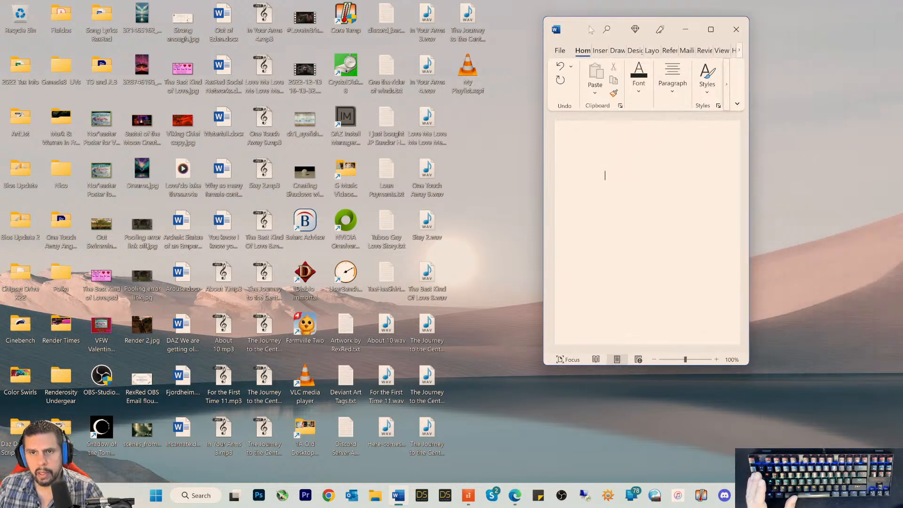
pyautogui.moveTo(591, 29); pyautogui.dragTo(726, 29)
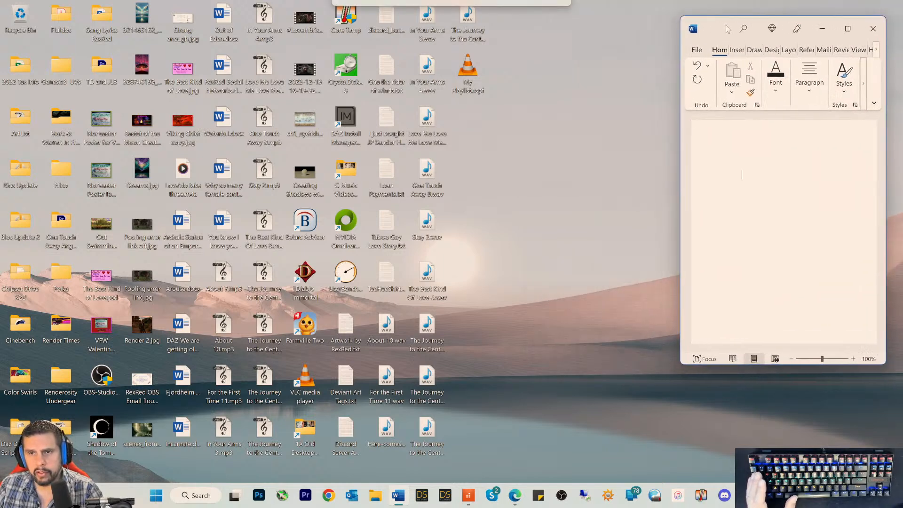
# Step: Enter the title "The Best Kind Of Love" on the first line of the document
pyautogui.click(729, 174)
pyautogui.write('The GBe')
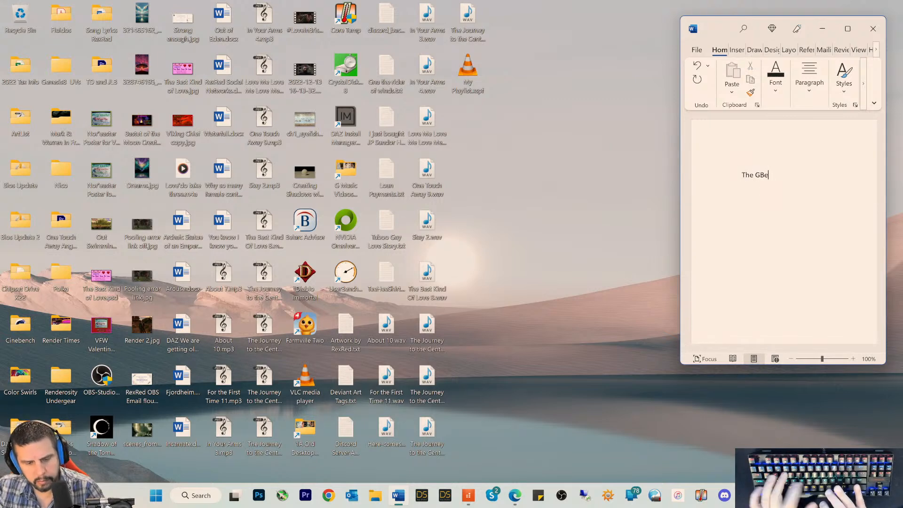
pyautogui.write('st Kind OF ')
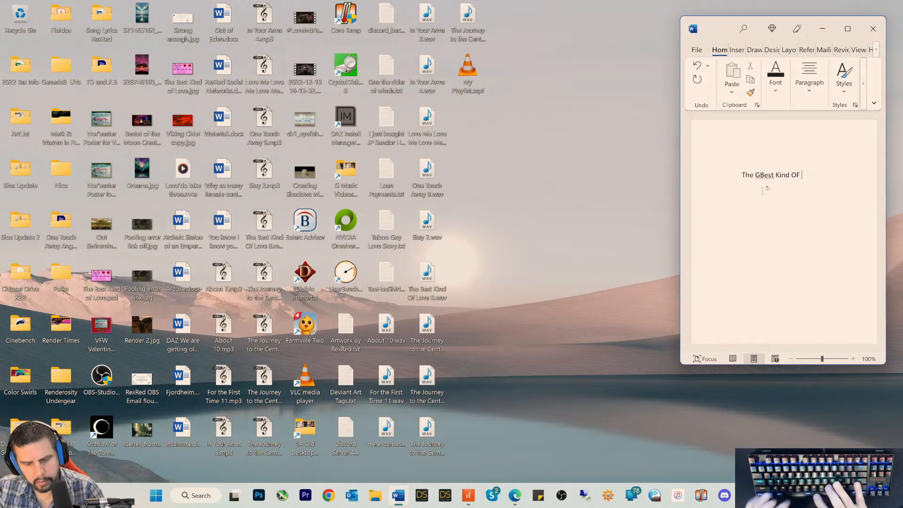
pyautogui.write('Love')
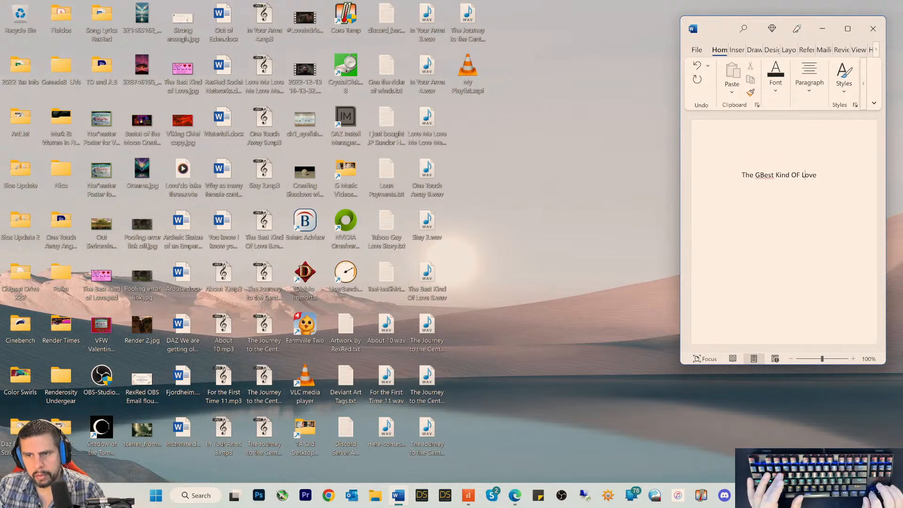
pyautogui.click(760, 174)
pyautogui.press('BackSpace')
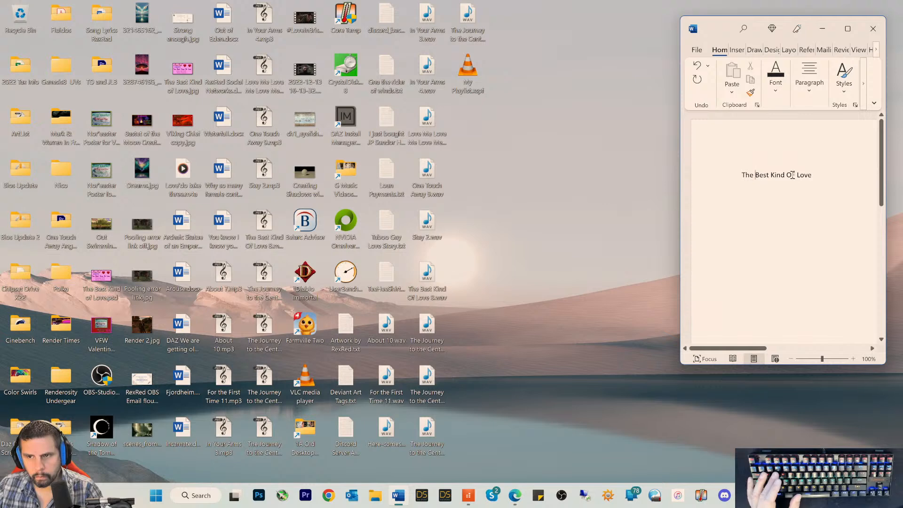
pyautogui.press('Delete')
pyautogui.write('f')
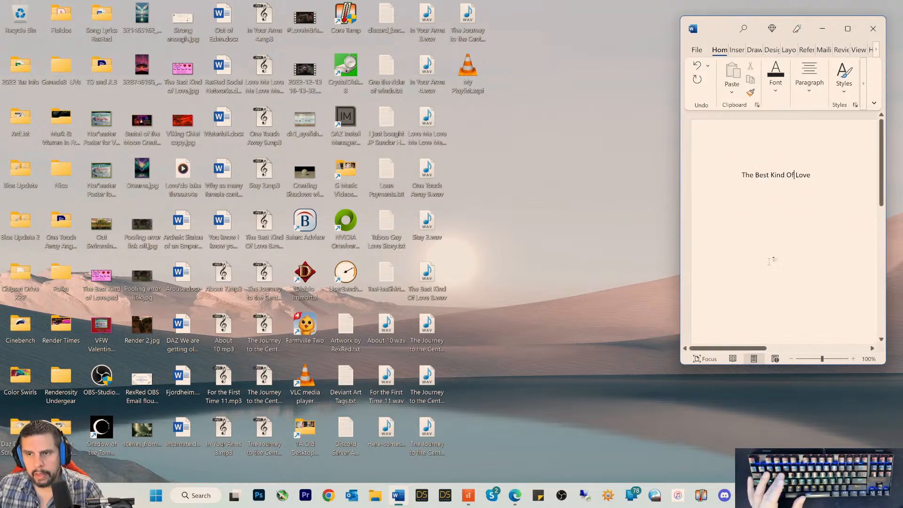
# Step: Switch to Cakewalk and copy the name of the first lyric marker, "Like a castle wall", without changing the marker
pyautogui.click(466, 495)
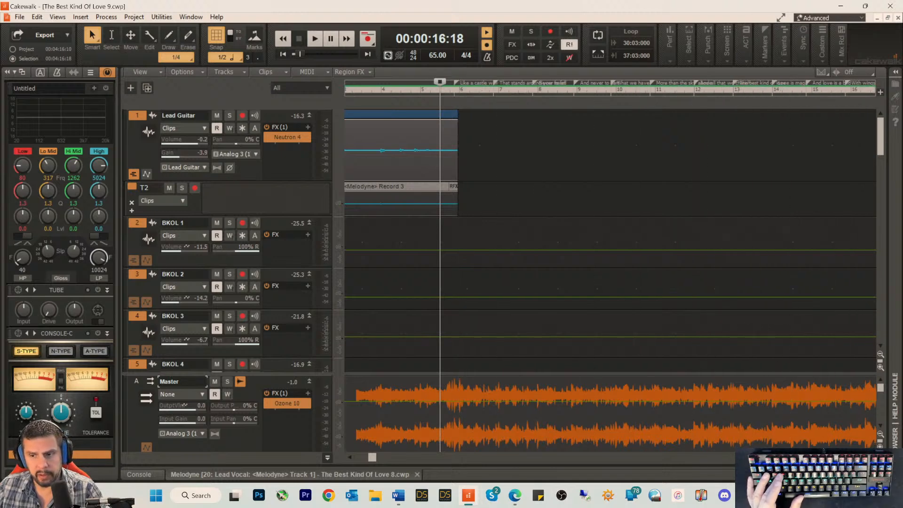
pyautogui.click(870, 457)
pyautogui.click(870, 456)
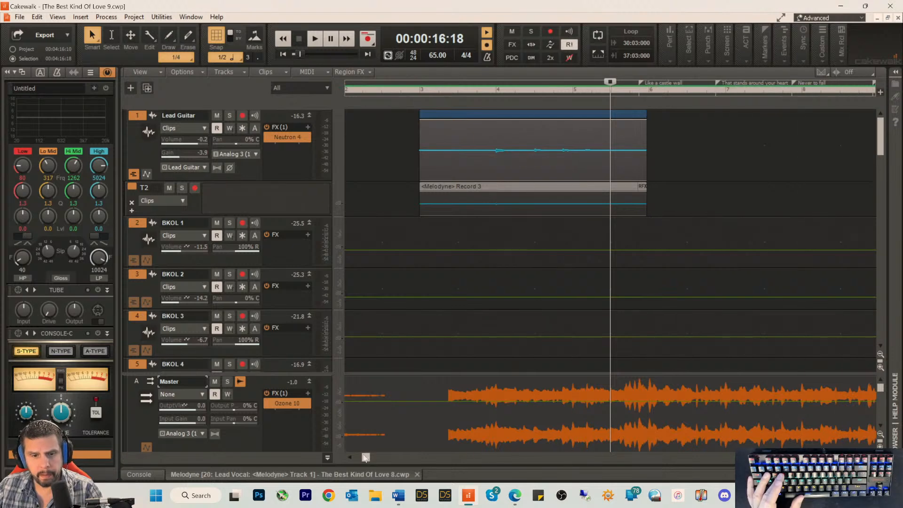
pyautogui.moveTo(366, 457); pyautogui.dragTo(382, 460)
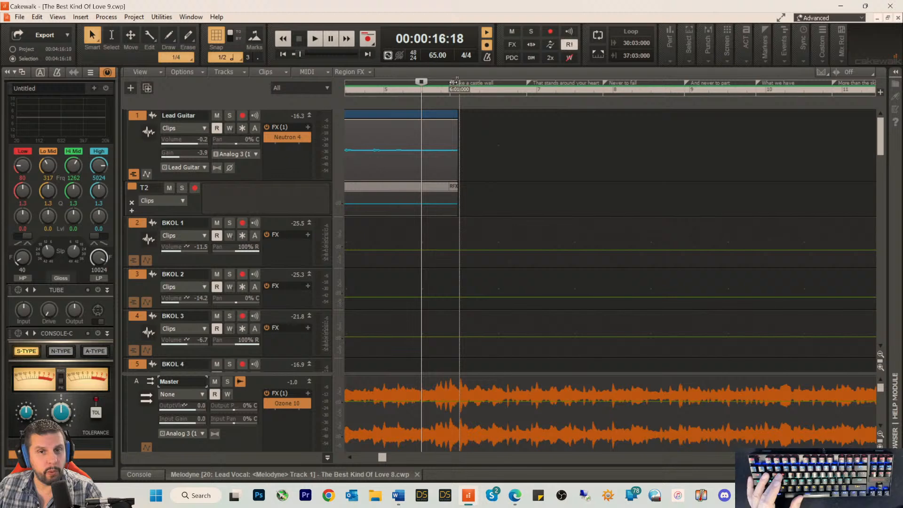
pyautogui.doubleClick(453, 83)
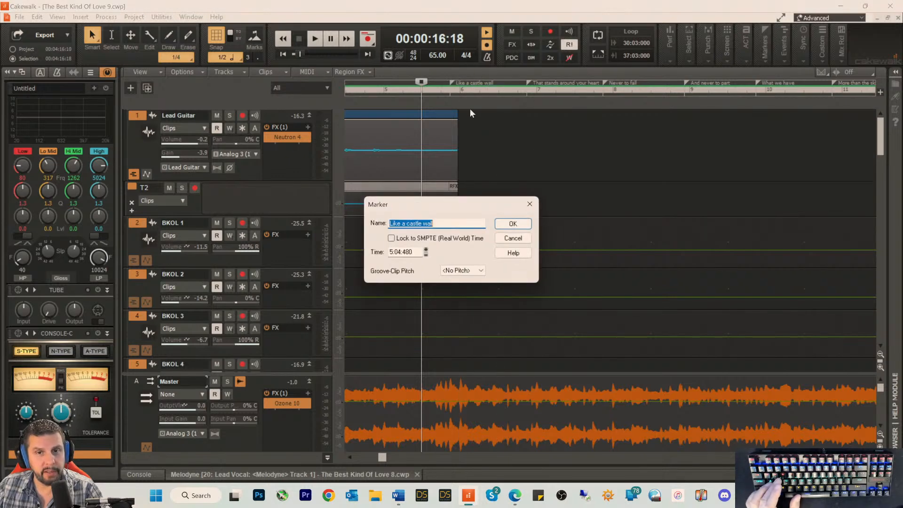
pyautogui.click(441, 225)
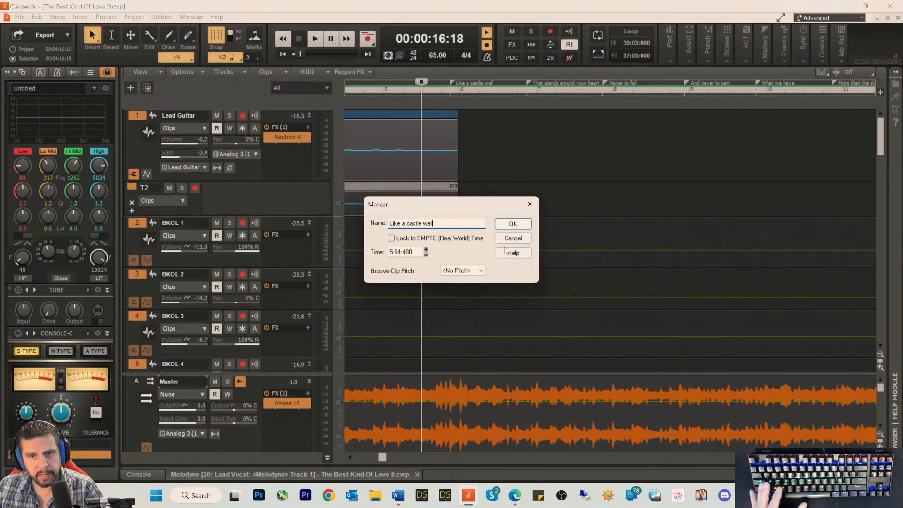
pyautogui.click(510, 241)
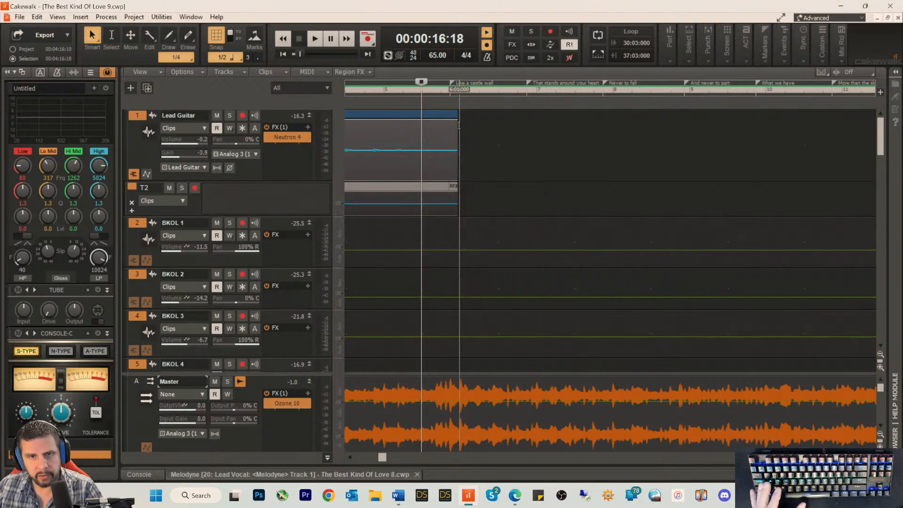
pyautogui.doubleClick(453, 83)
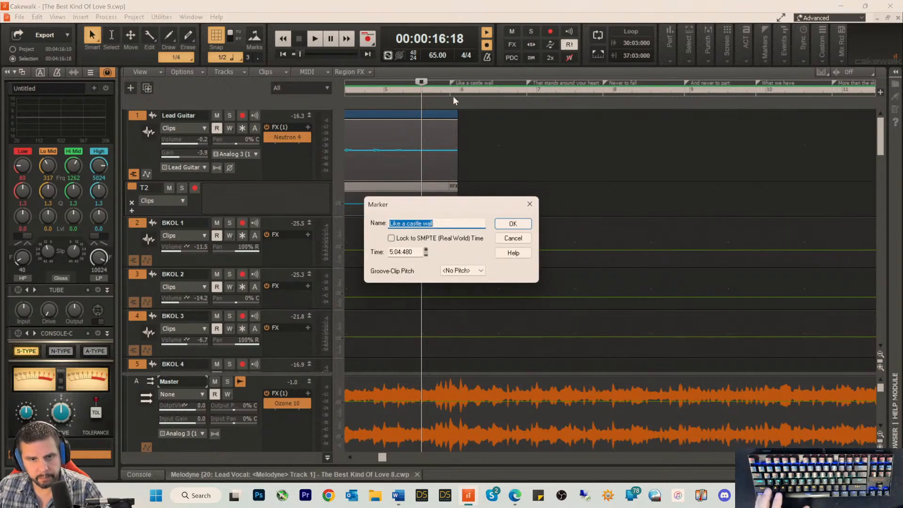
pyautogui.click(513, 238)
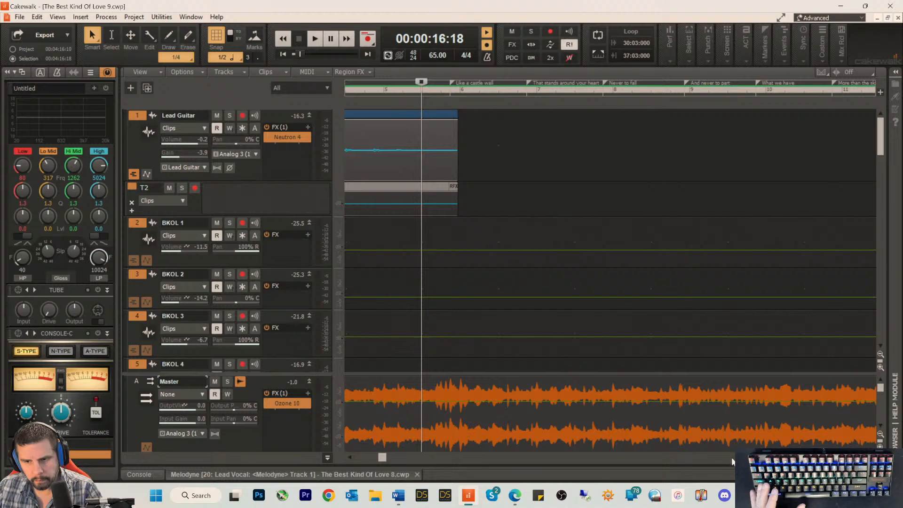
# Step: Fit the Cakewalk window beside the Word document, collapse the track inspector and narrow the track controls to widen the timeline
pyautogui.click(865, 5)
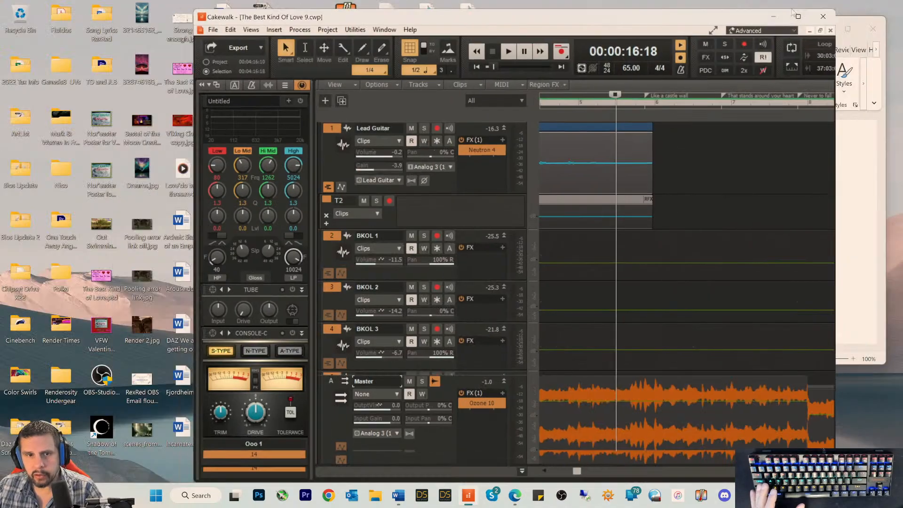
pyautogui.moveTo(486, 19); pyautogui.dragTo(302, 10)
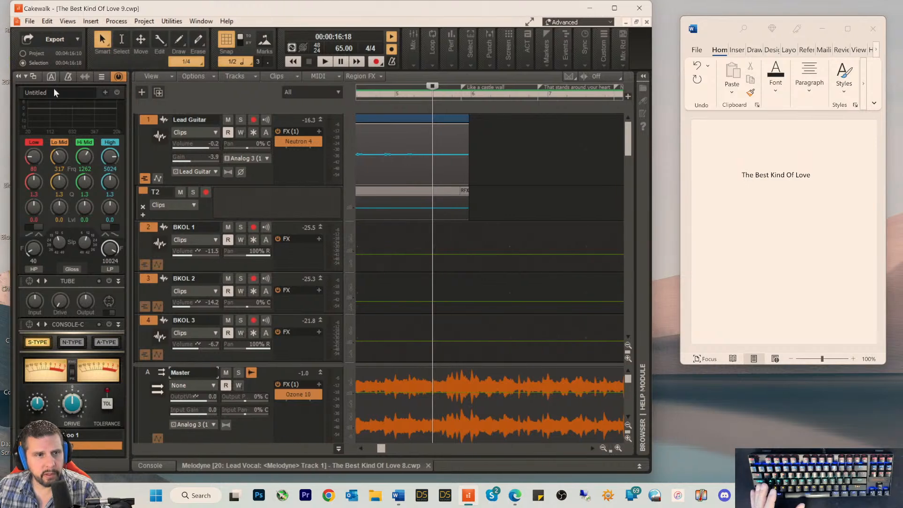
pyautogui.click(18, 77)
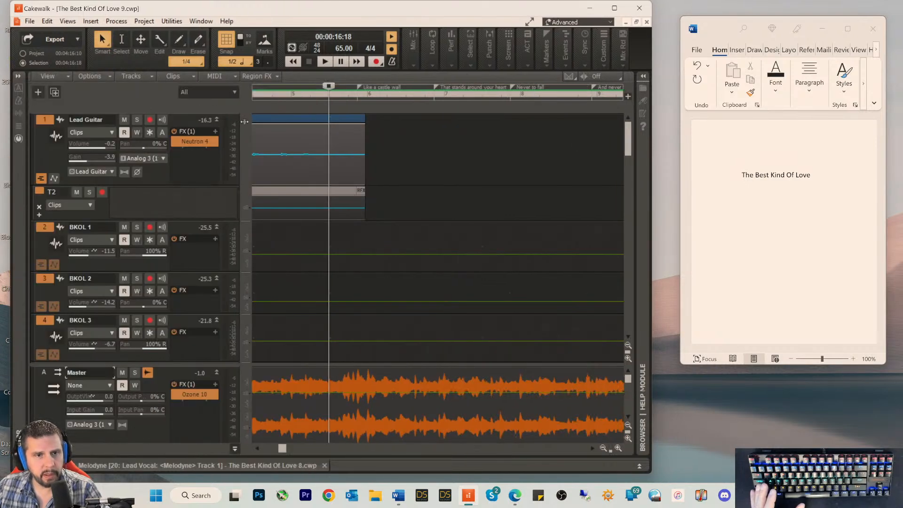
pyautogui.moveTo(247, 122); pyautogui.dragTo(161, 120)
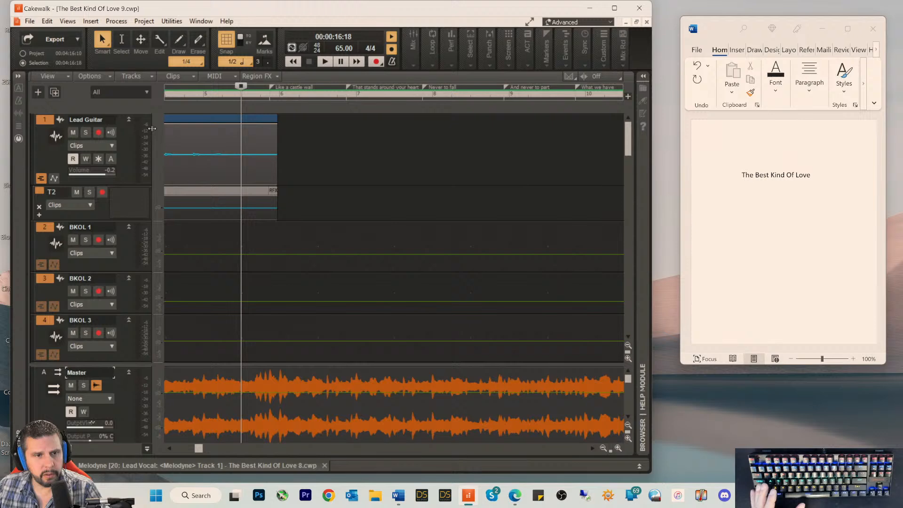
# Step: Add the lyric line "Like a castle wall" below the title in the Word document, separated by blank lines
pyautogui.click(835, 177)
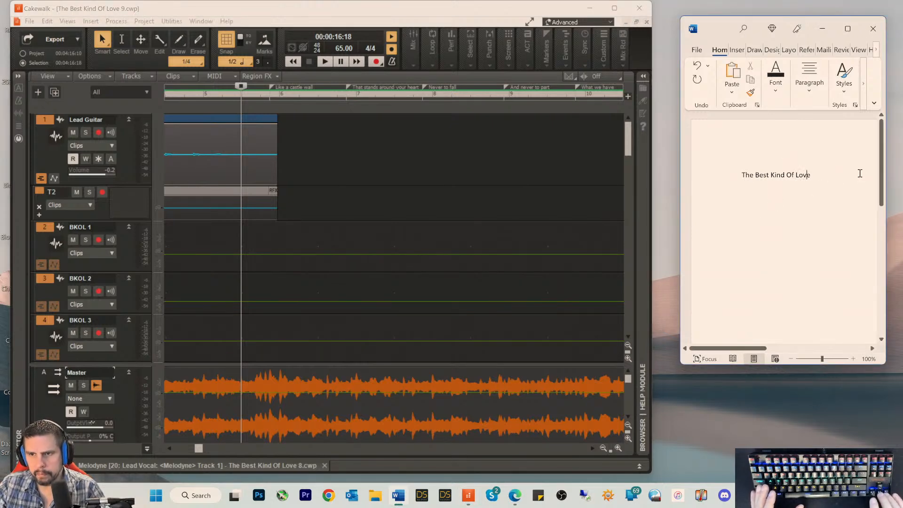
pyautogui.press('Return')
pyautogui.press('Return')
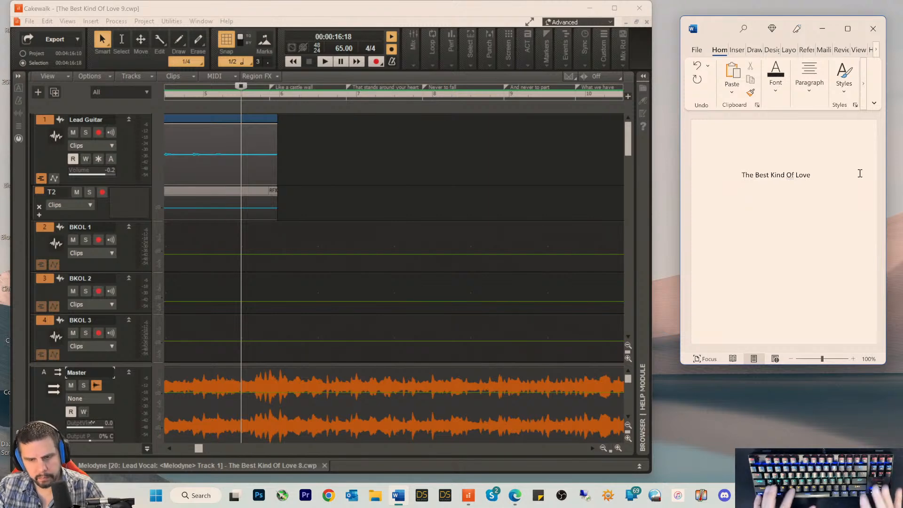
pyautogui.write('Like a castle wall')
pyautogui.press('Return')
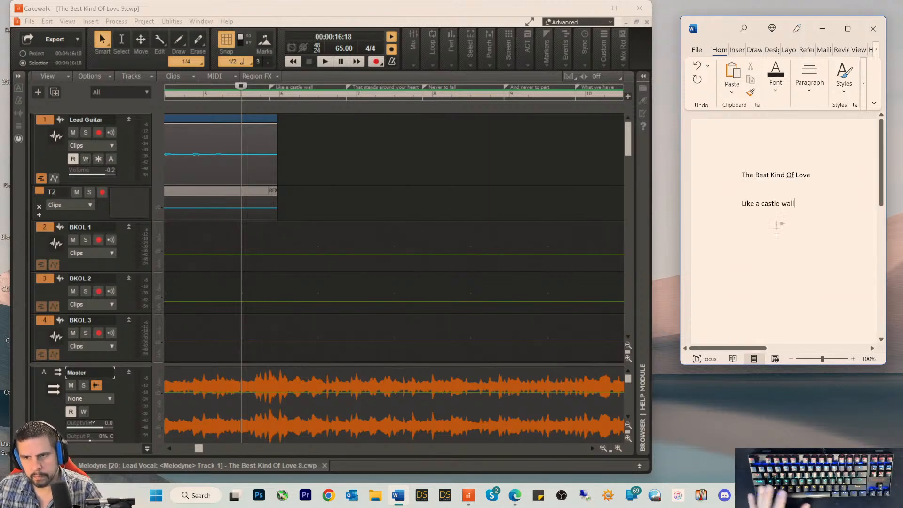
# Step: Copy the name of the marker "That stands around your heart" into the Word document as the second lyric line
pyautogui.click(349, 87)
pyautogui.doubleClick(350, 87)
pyautogui.hotkey('ctrl', 'c')
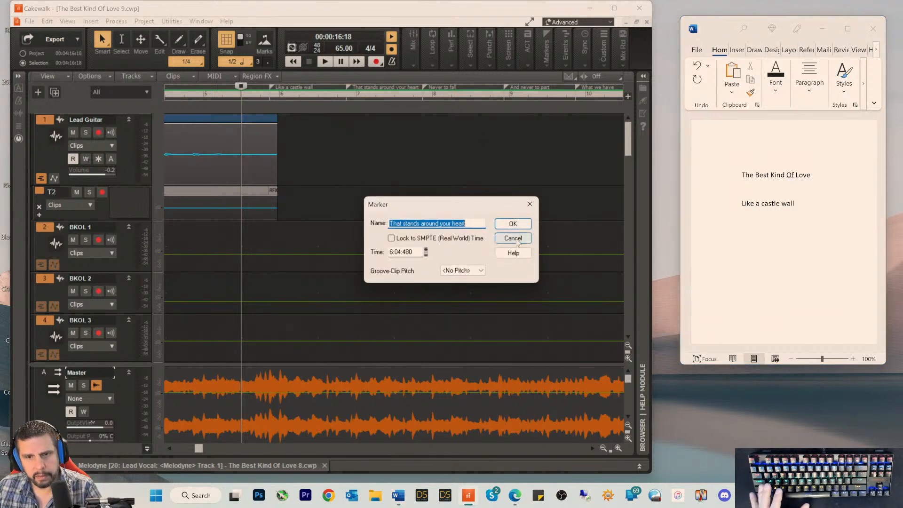
pyautogui.click(513, 238)
pyautogui.click(754, 220)
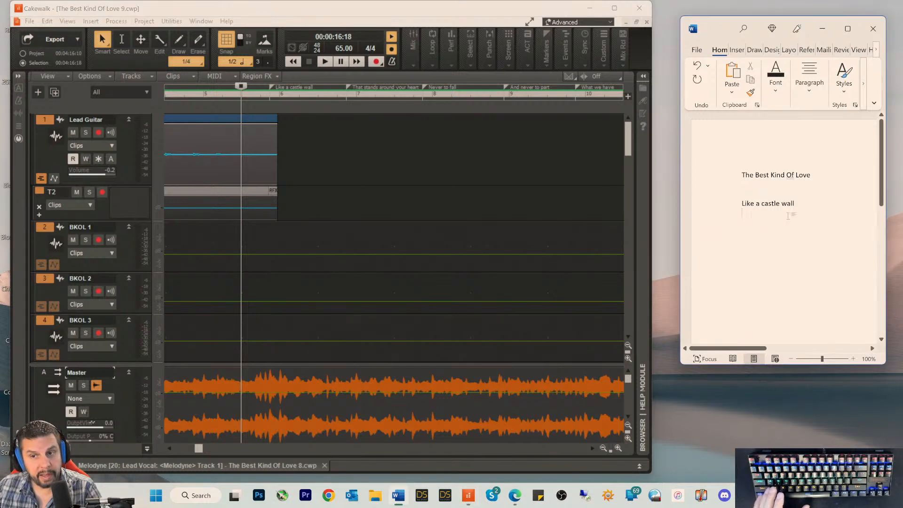
pyautogui.hotkey('ctrl', 'v')
pyautogui.press('Return')
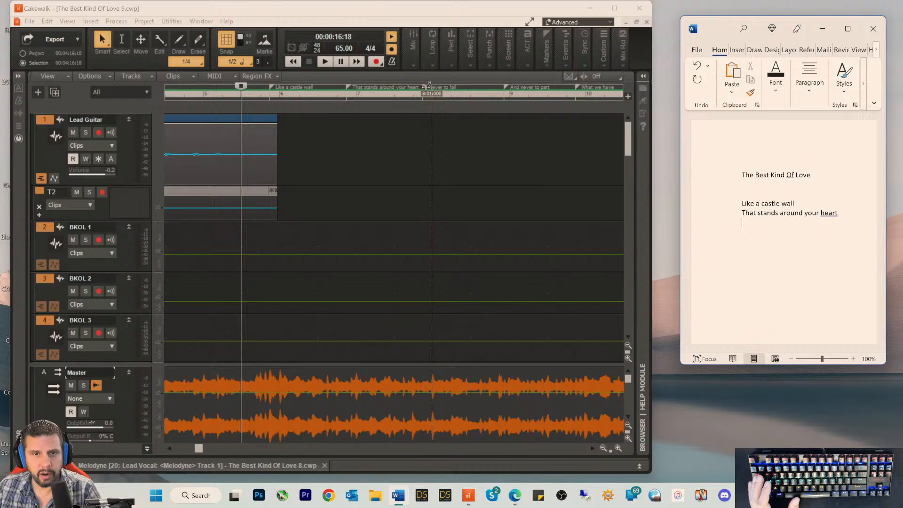
# Step: Copy the name of the marker "Never to fall" into the Word document as the third lyric line
pyautogui.click(427, 86)
pyautogui.doubleClick(427, 87)
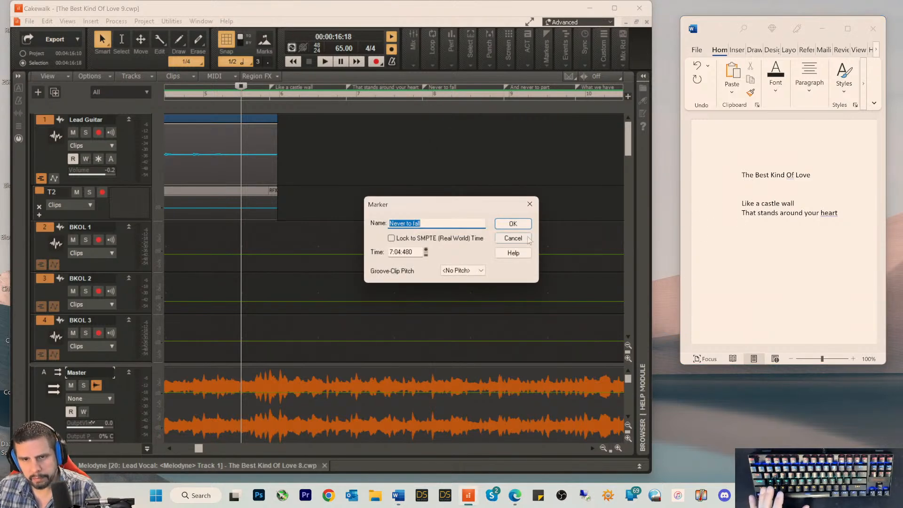
pyautogui.click(513, 238)
pyautogui.click(771, 236)
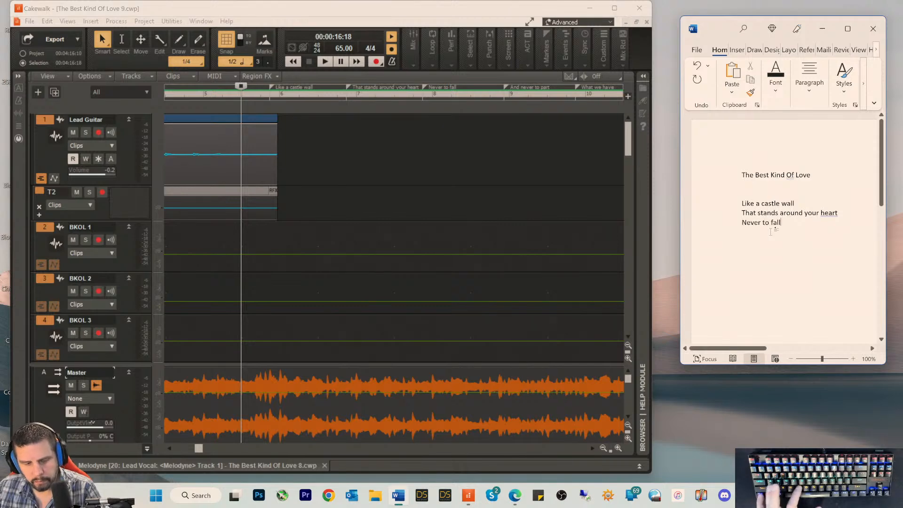
pyautogui.write('Never to fall')
pyautogui.press('Return')
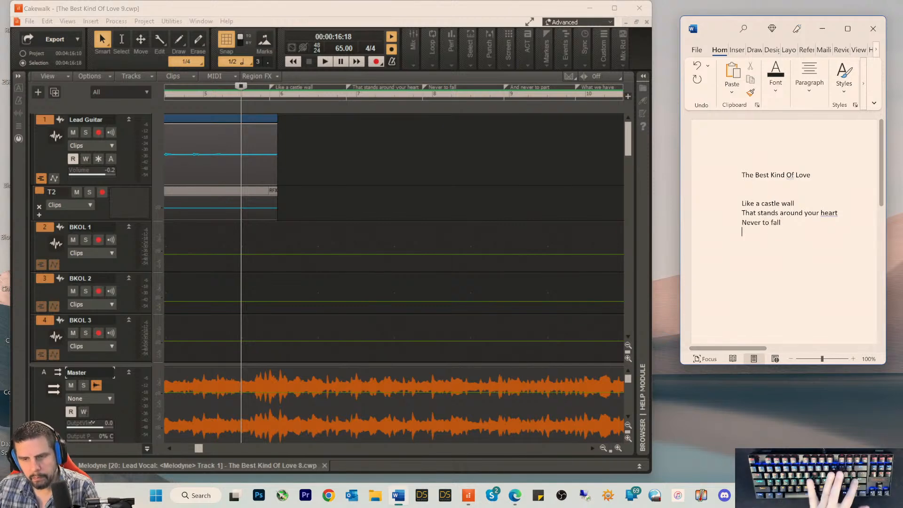
# Step: Copy the marker name "And never to part" into the Word document as the fourth lyric line, followed by a blank line
pyautogui.doubleClick(506, 96)
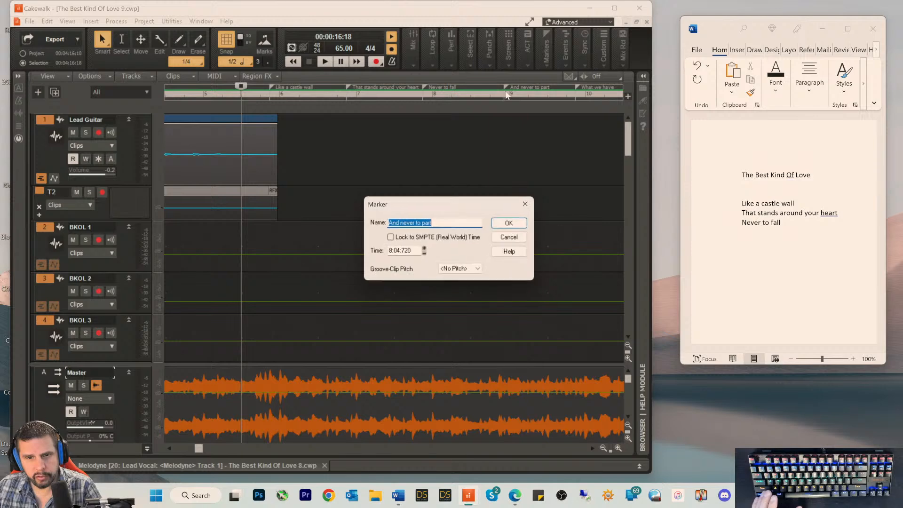
pyautogui.click(511, 223)
pyautogui.click(764, 239)
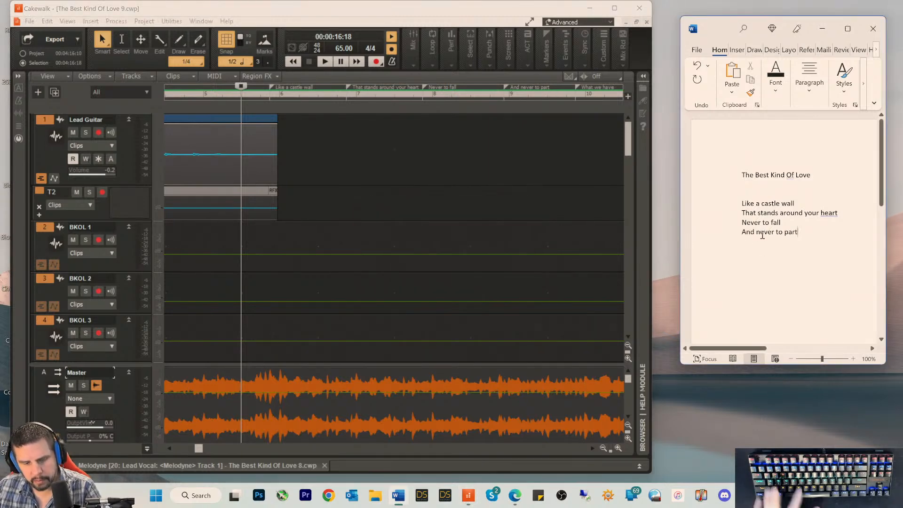
pyautogui.press('Return')
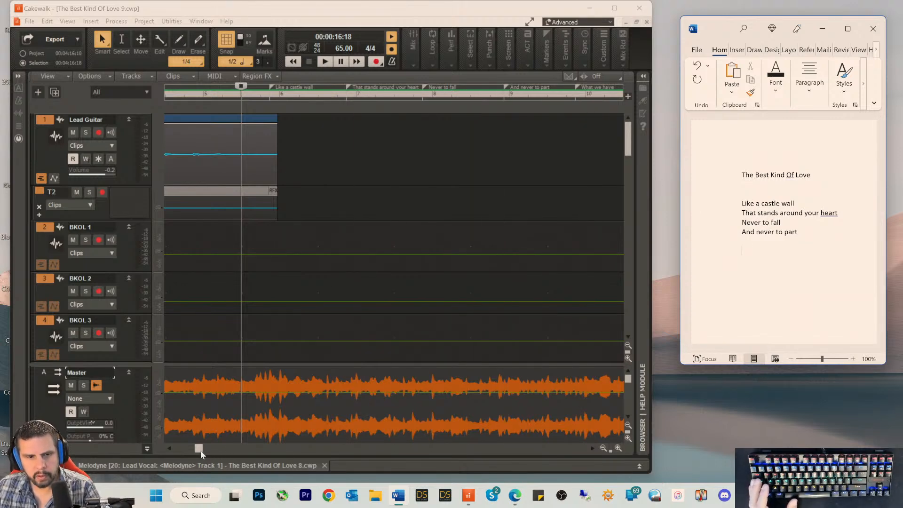
# Step: Copy the marker name "What we have" into the Word document as the first line of the second verse
pyautogui.moveTo(200, 450); pyautogui.dragTo(225, 448)
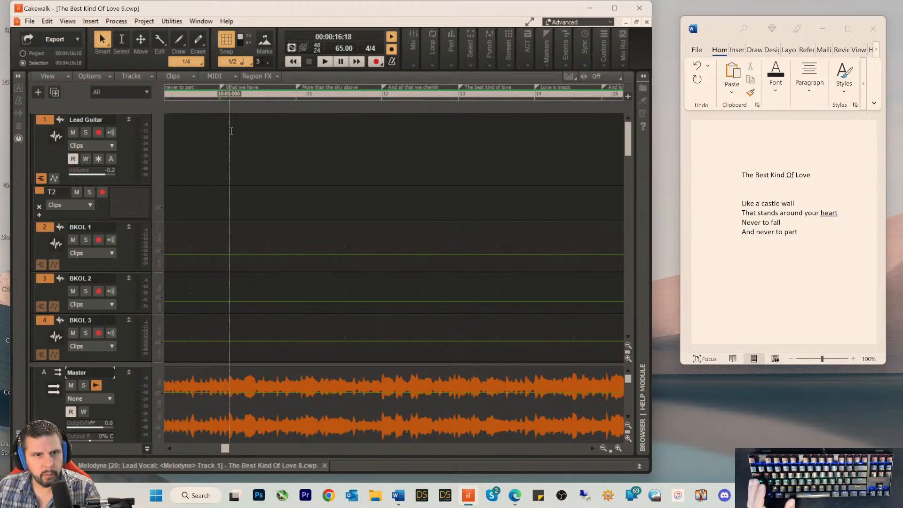
pyautogui.doubleClick(220, 87)
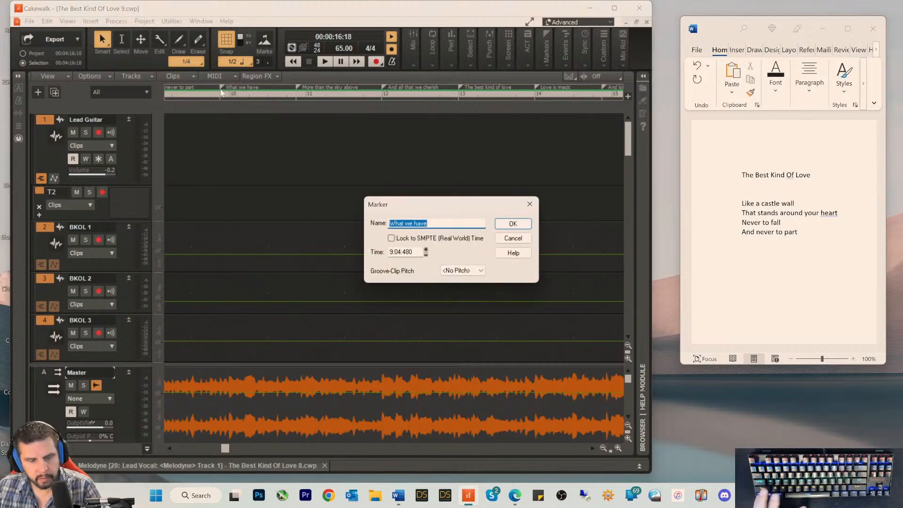
pyautogui.write('What we have')
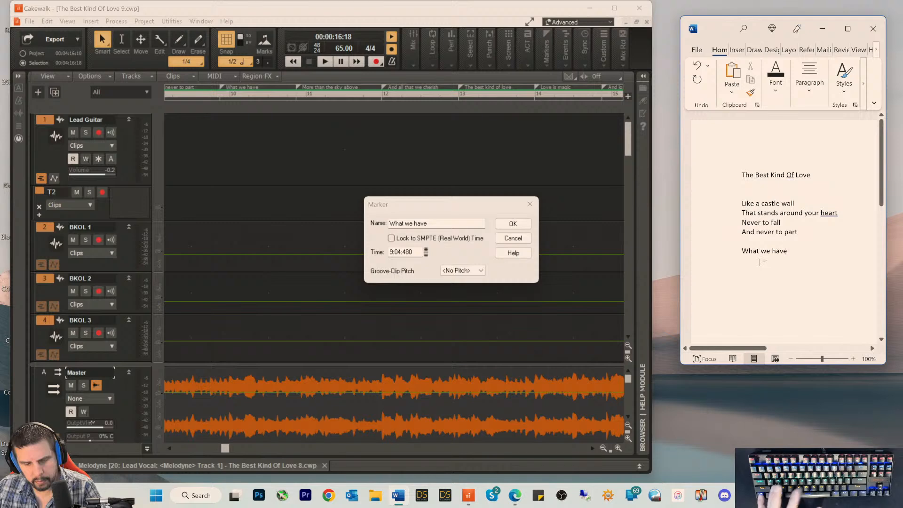
pyautogui.press('Return')
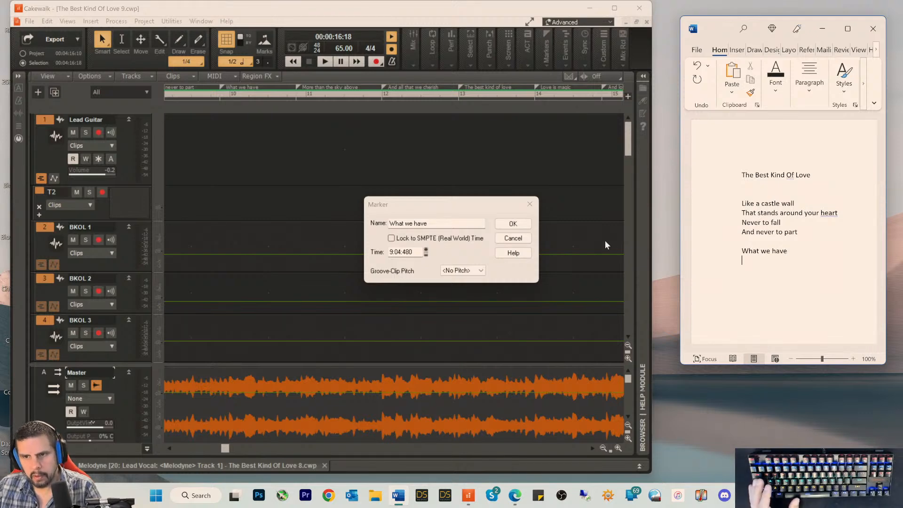
pyautogui.click(513, 238)
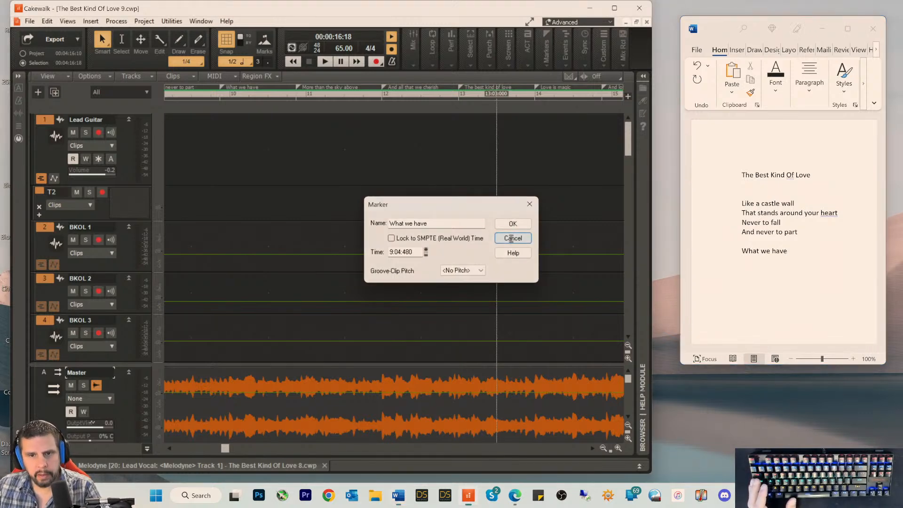
pyautogui.click(513, 237)
pyautogui.click(496, 89)
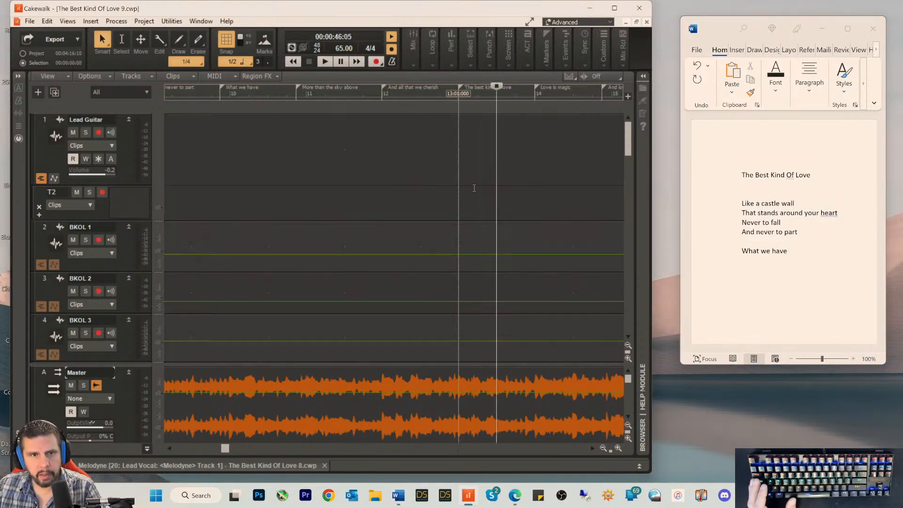
# Step: Copy the marker name "More than the sky above" into the Word document and edit the line to read "Is more than the sky above"
pyautogui.doubleClick(301, 86)
pyautogui.hotkey('ctrl', 'c')
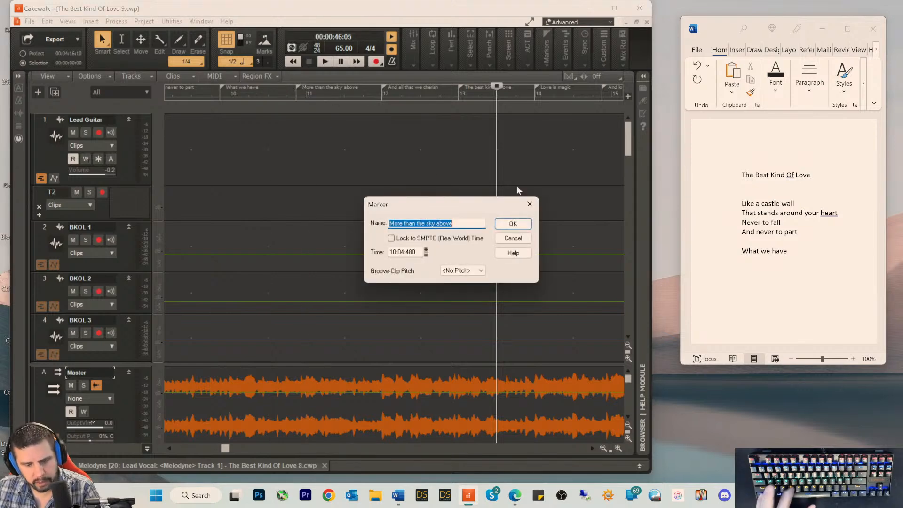
pyautogui.click(513, 238)
pyautogui.click(753, 274)
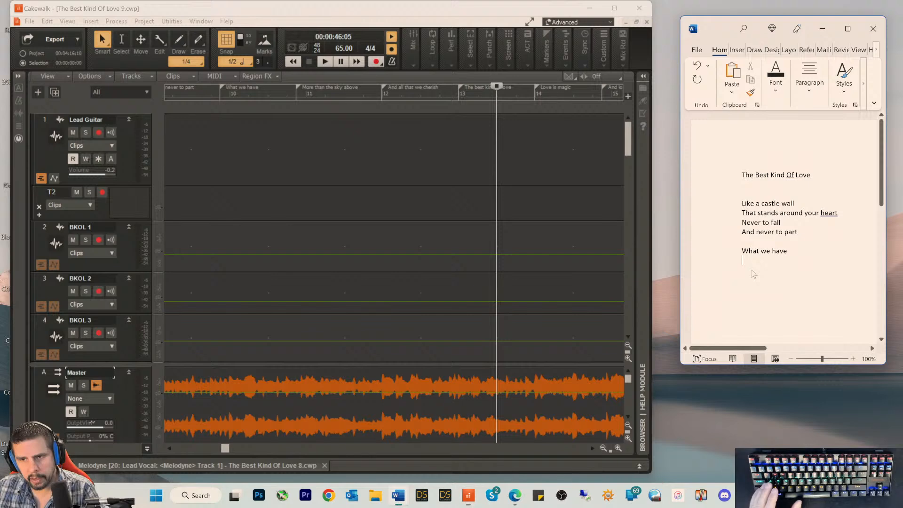
pyautogui.write('Is')
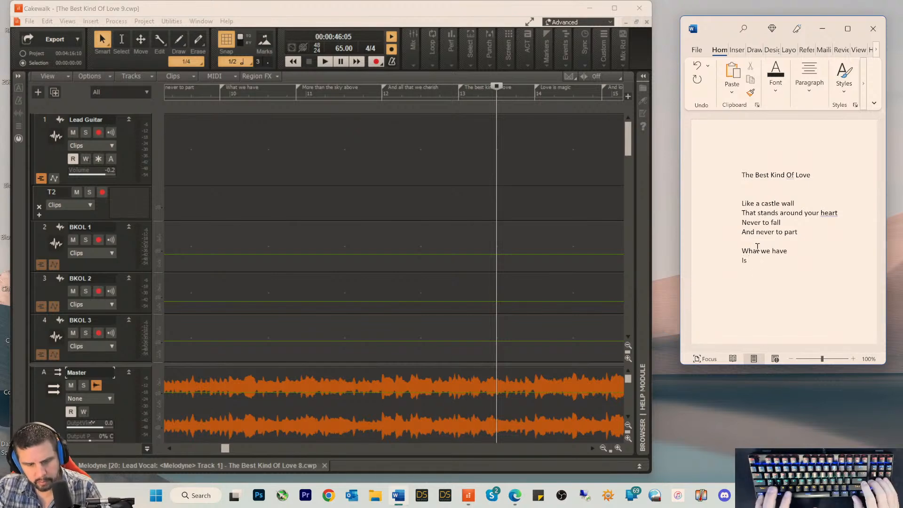
pyautogui.hotkey('ctrl', 'v')
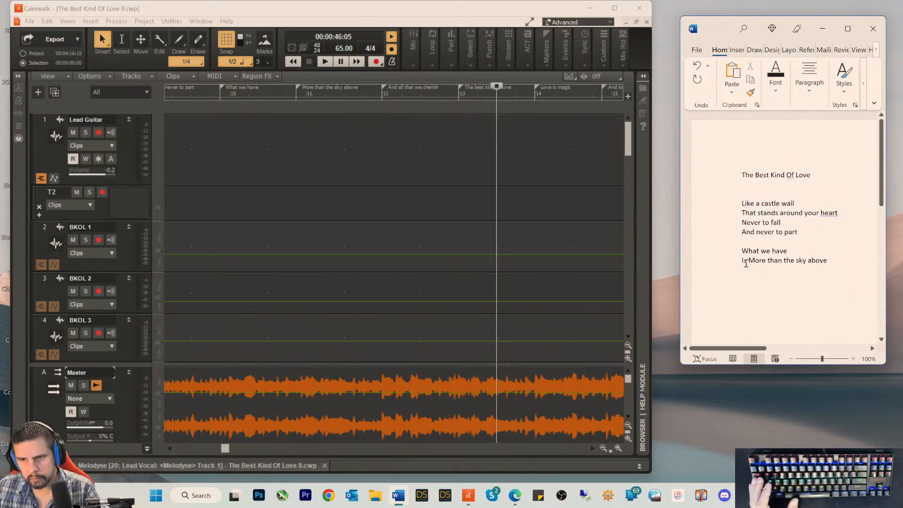
pyautogui.press('Delete')
pyautogui.write('m')
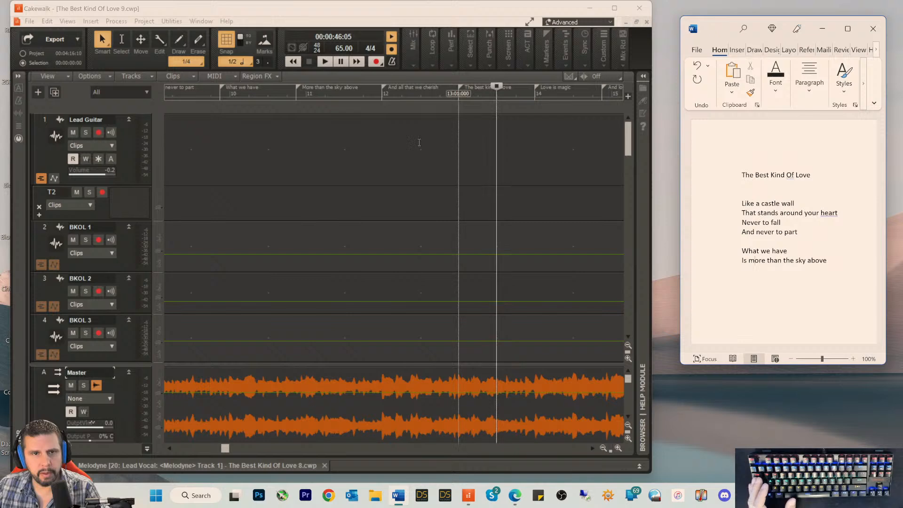
# Step: Rename the "More than the sky above" marker in Cakewalk to "Is more than the sky above"
pyautogui.click(297, 84)
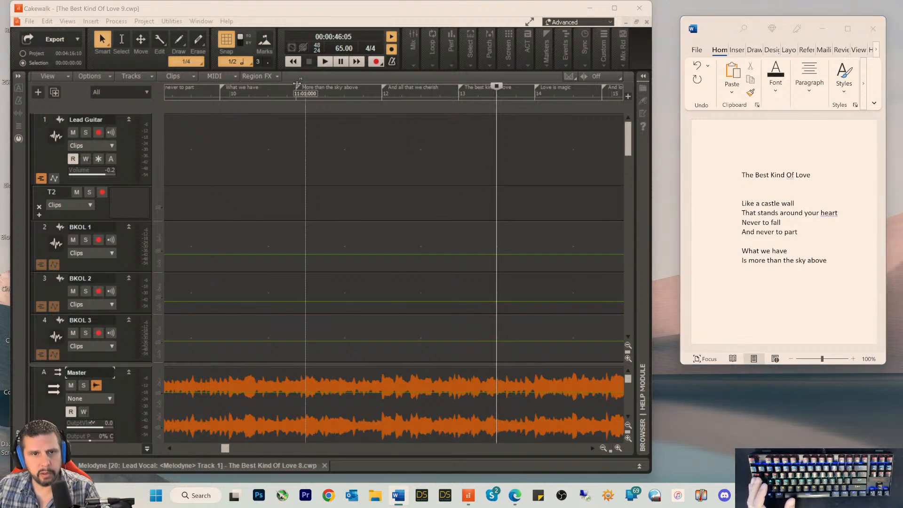
pyautogui.doubleClick(296, 84)
pyautogui.click(393, 220)
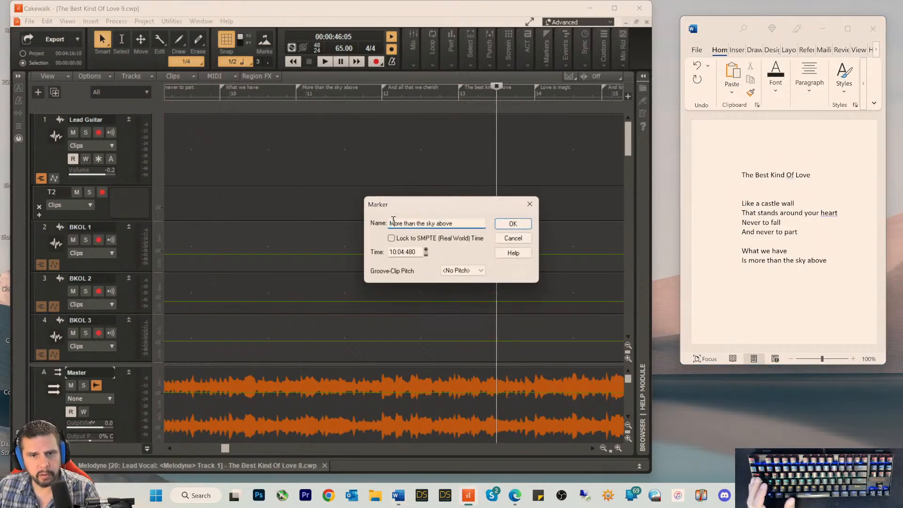
pyautogui.write('Is')
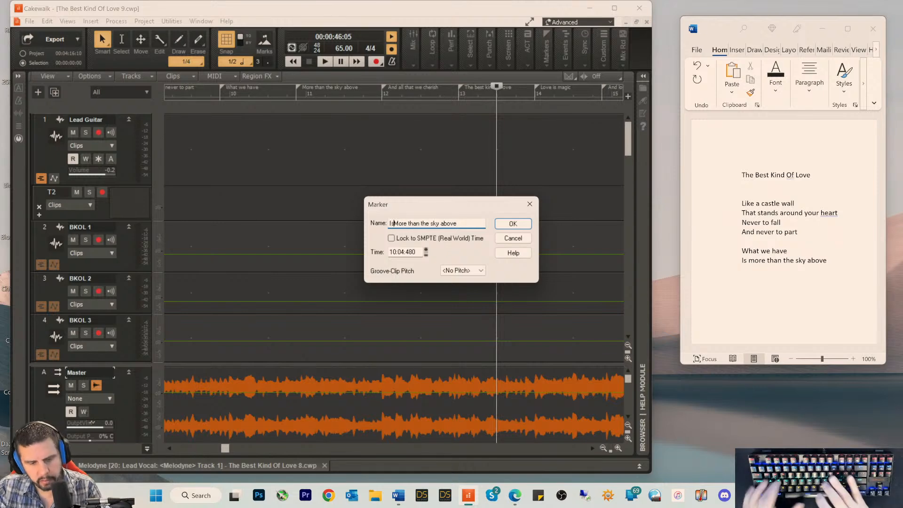
pyautogui.press('Delete')
pyautogui.write('m')
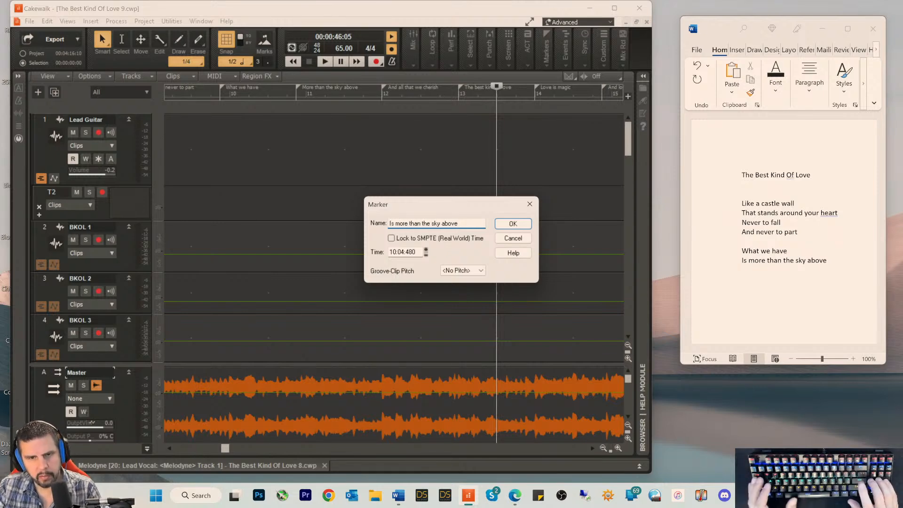
pyautogui.press('Return')
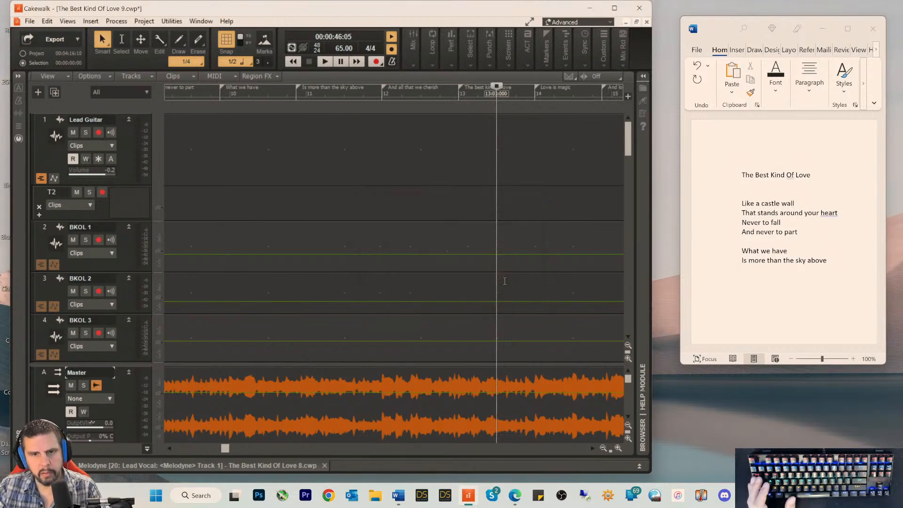
# Step: Copy the marker name "And all that we cherish" into the Word document as the third line of the second verse
pyautogui.click(382, 90)
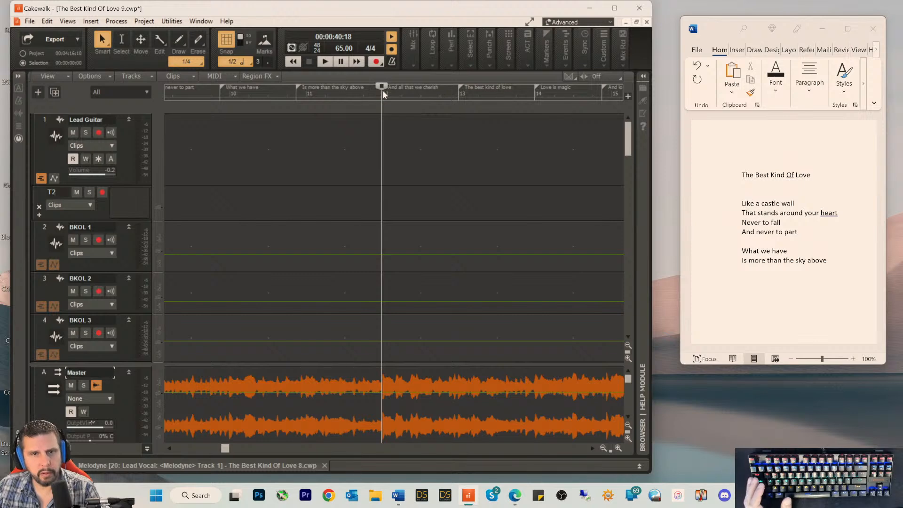
pyautogui.moveTo(382, 89); pyautogui.dragTo(343, 89)
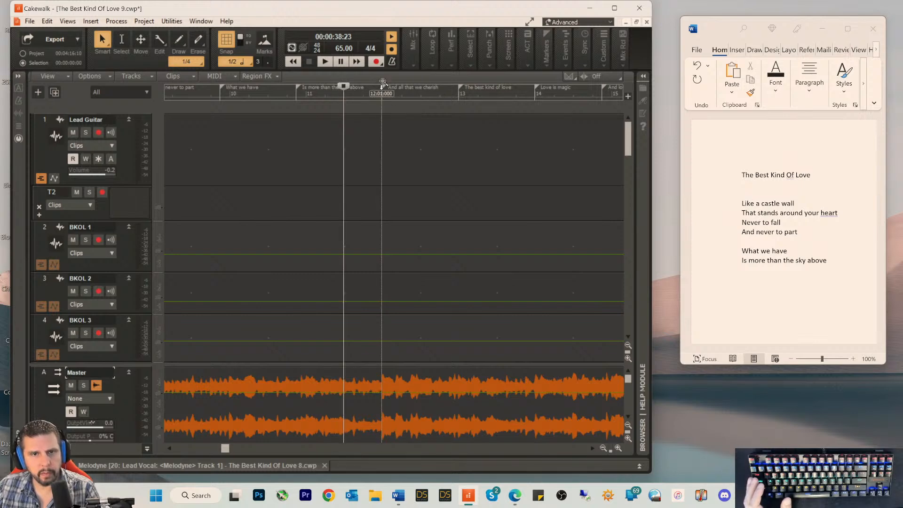
pyautogui.doubleClick(383, 88)
pyautogui.hotkey('ctrl', 'c')
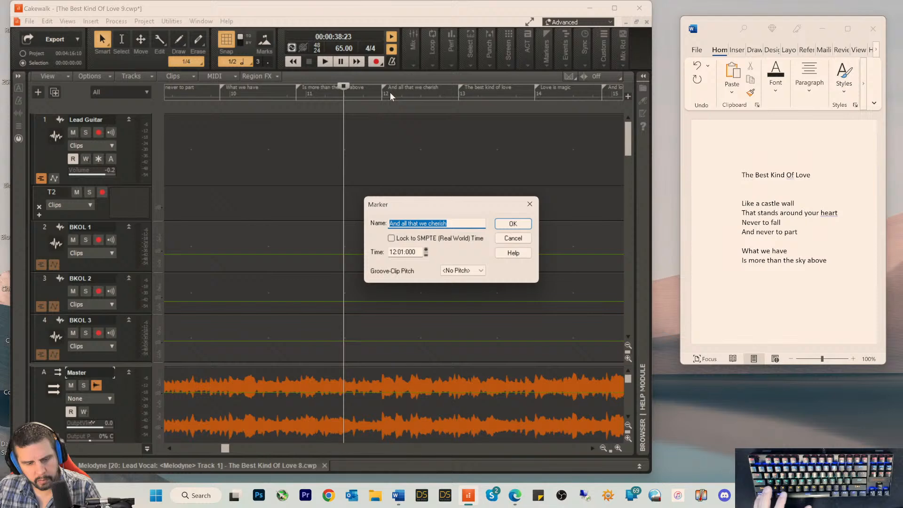
pyautogui.hotkey('alt', 'Tab')
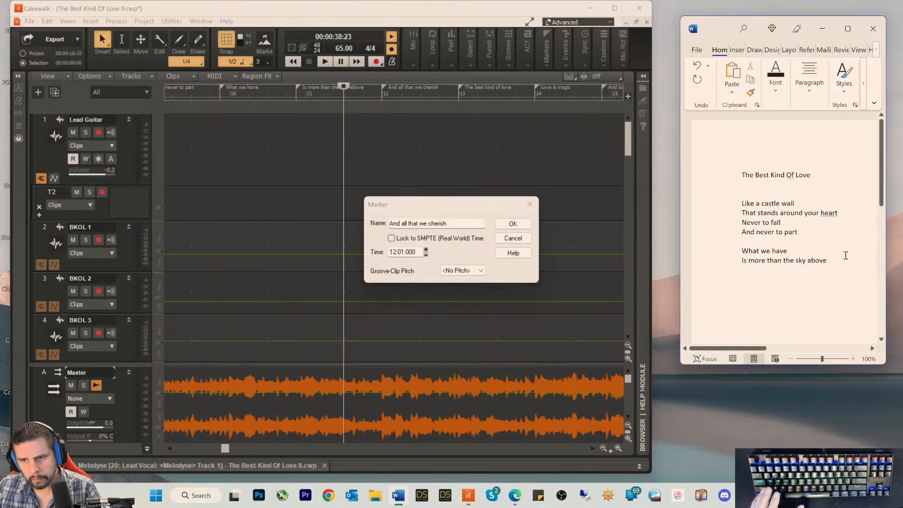
pyautogui.press('Return')
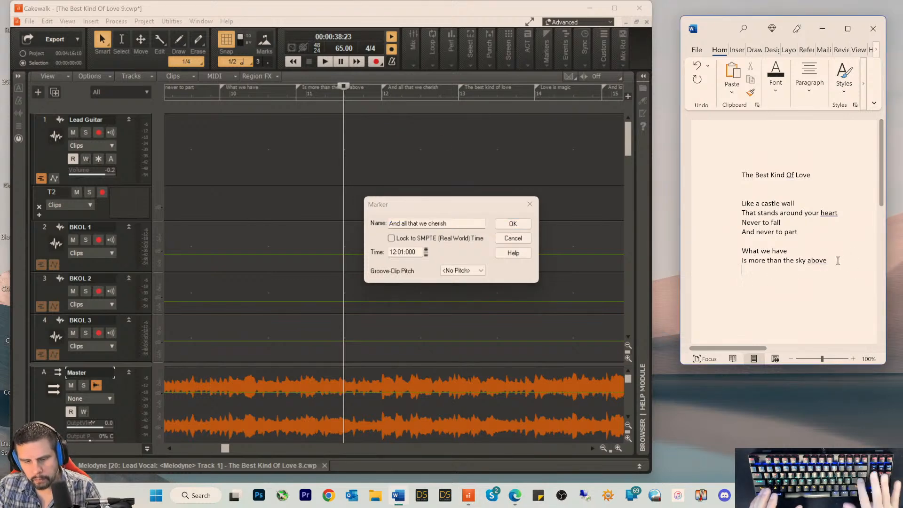
pyautogui.hotkey('ctrl', 'v')
pyautogui.press('Return')
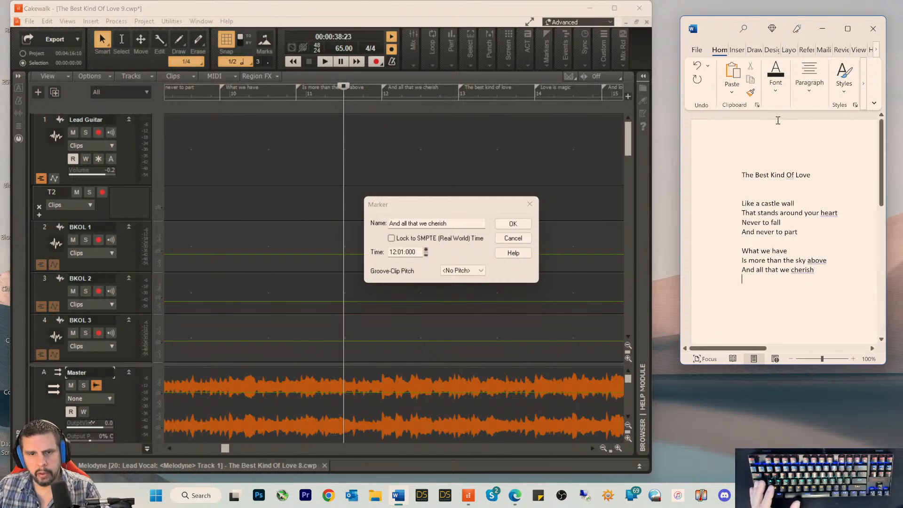
pyautogui.click(518, 243)
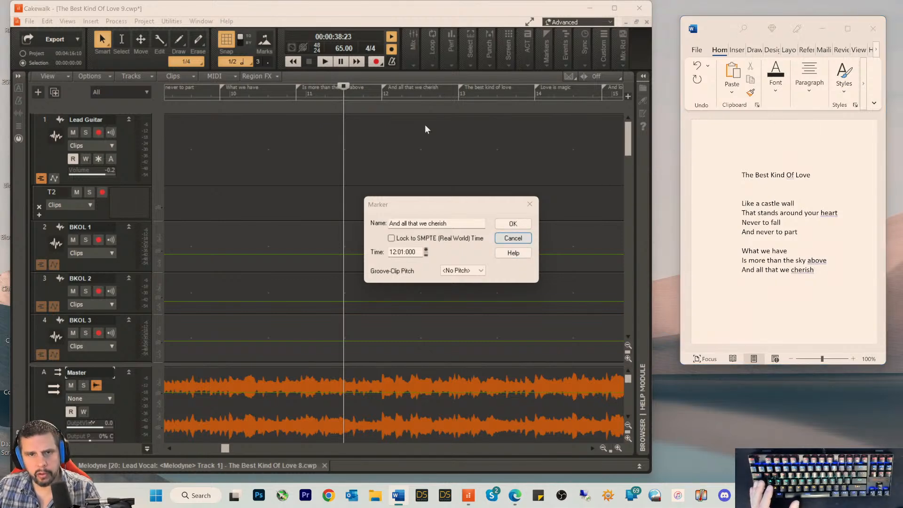
pyautogui.click(513, 238)
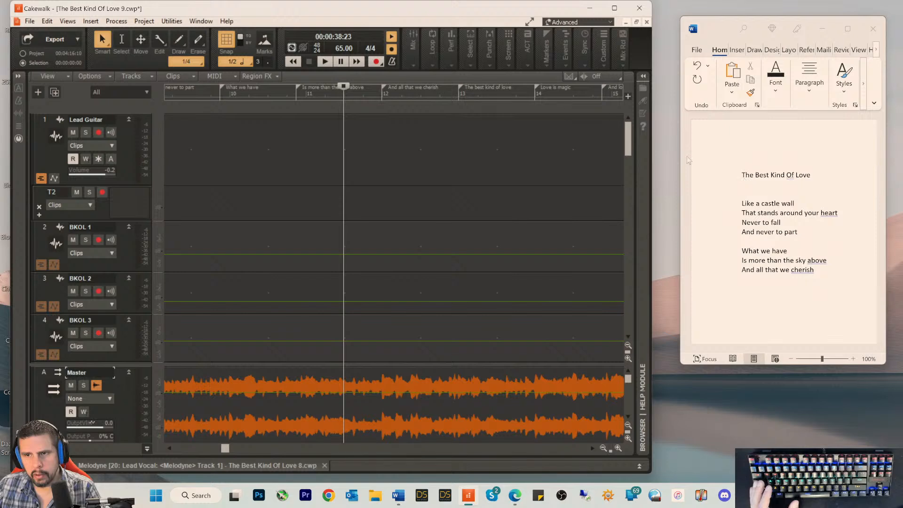
# Step: Copy the marker name "The best kind of love" into the Word document as the last line of the second verse
pyautogui.doubleClick(462, 87)
pyautogui.hotkey('ctrl', 'c')
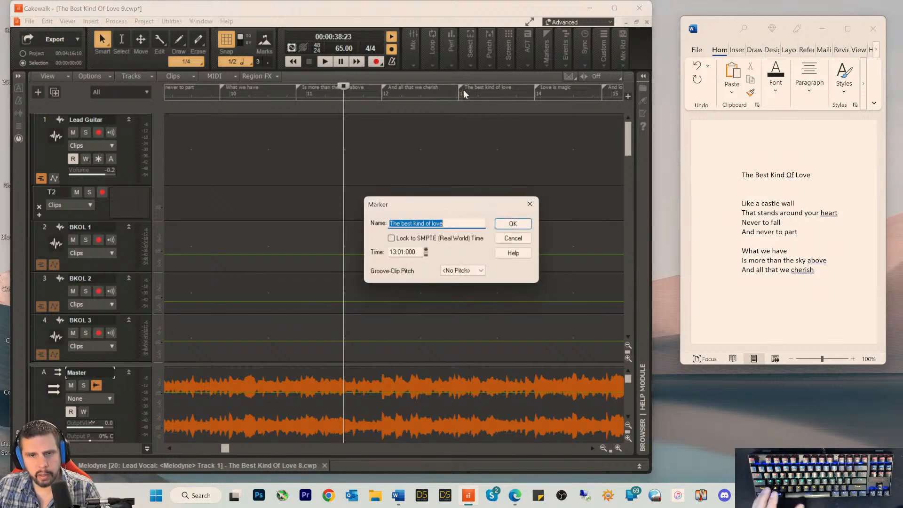
pyautogui.click(763, 289)
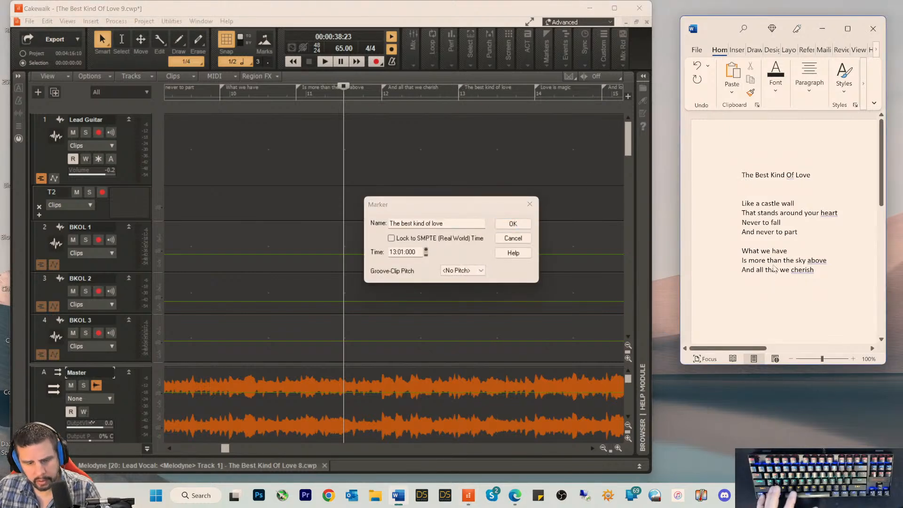
pyautogui.hotkey('ctrl', 'v')
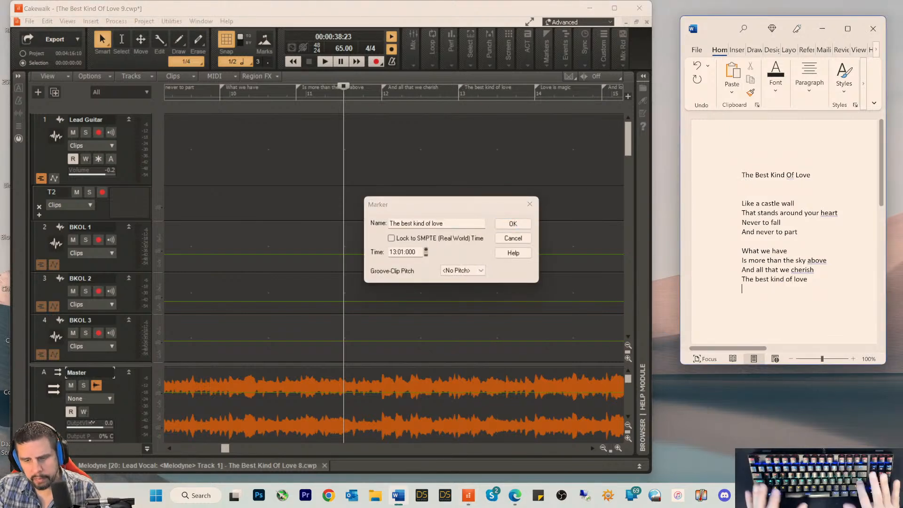
pyautogui.click(504, 238)
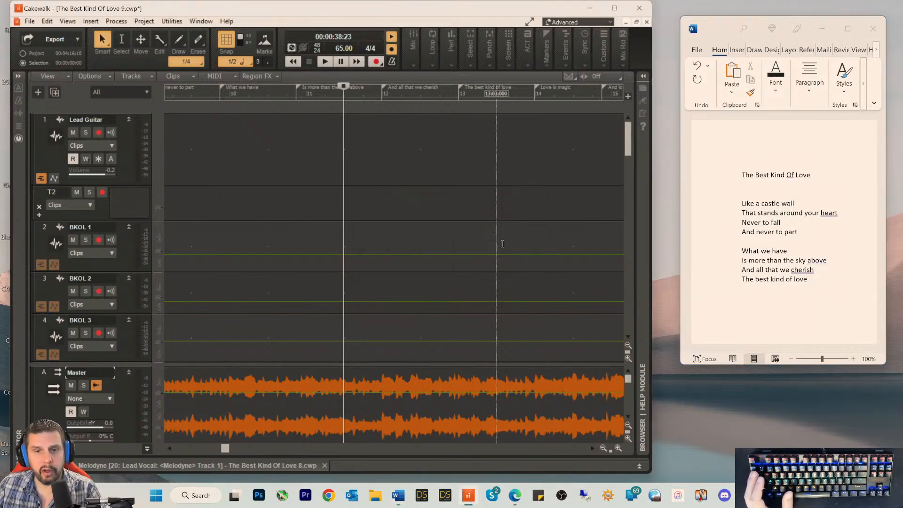
# Step: Select the Melodyne Record 3 clip at measure 3 of the Lead Guitar track in Cakewalk and display its clip properties
pyautogui.moveTo(227, 449); pyautogui.dragTo(180, 452)
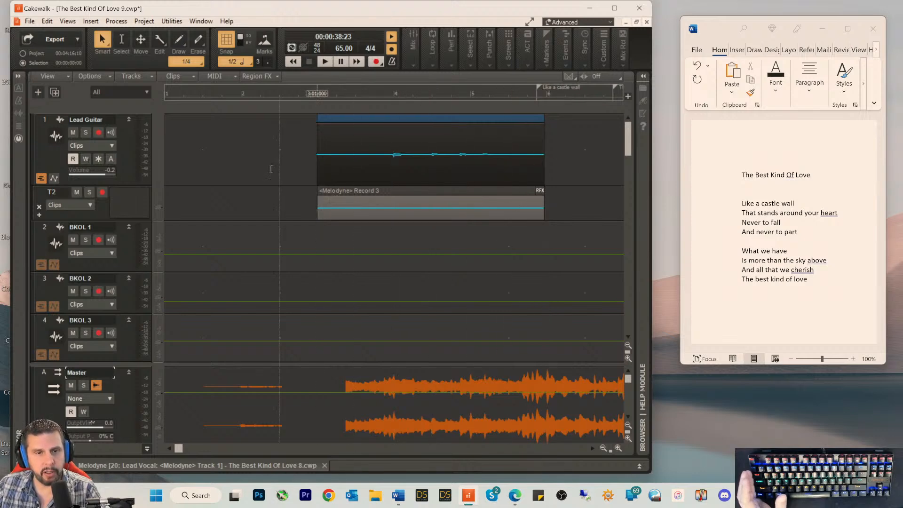
pyautogui.click(339, 190)
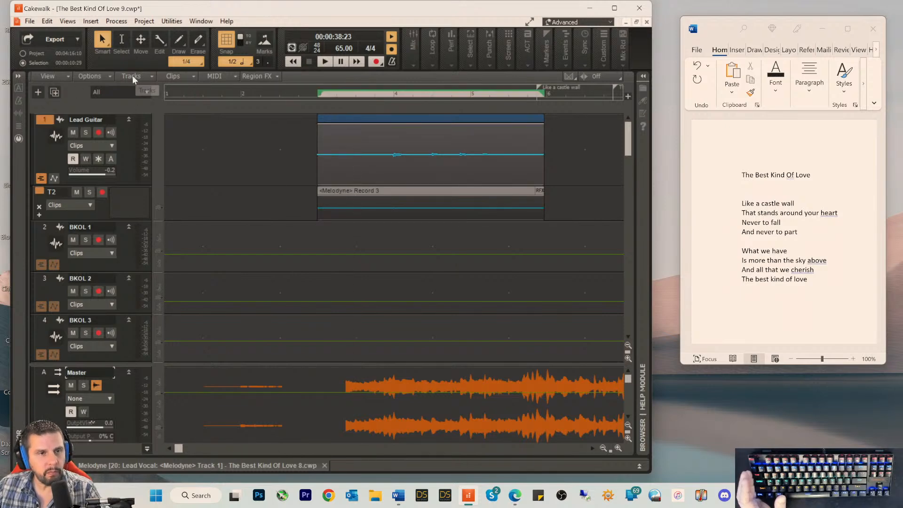
pyautogui.click(18, 77)
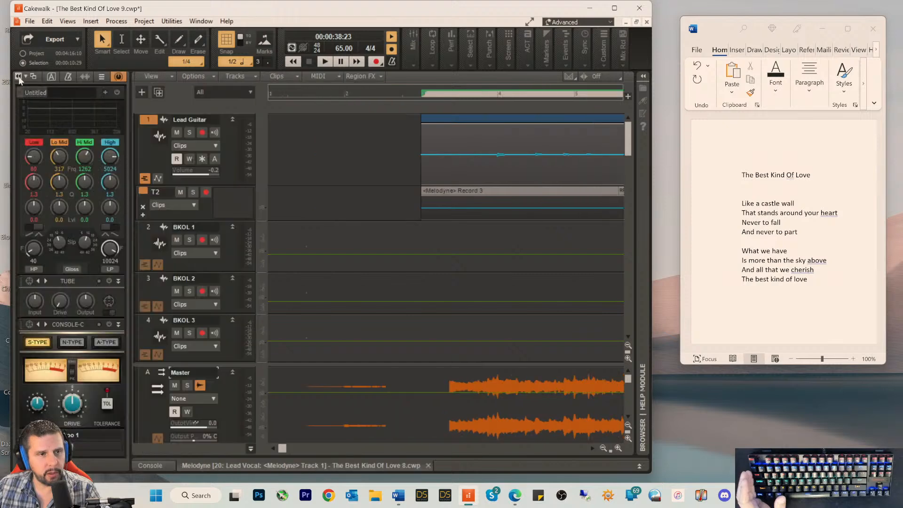
pyautogui.click(85, 77)
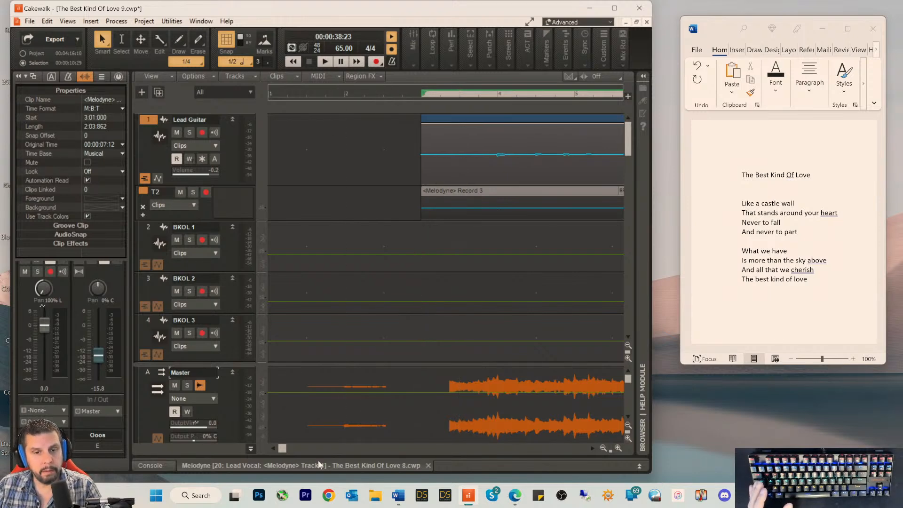
pyautogui.click(604, 450)
pyautogui.click(604, 450)
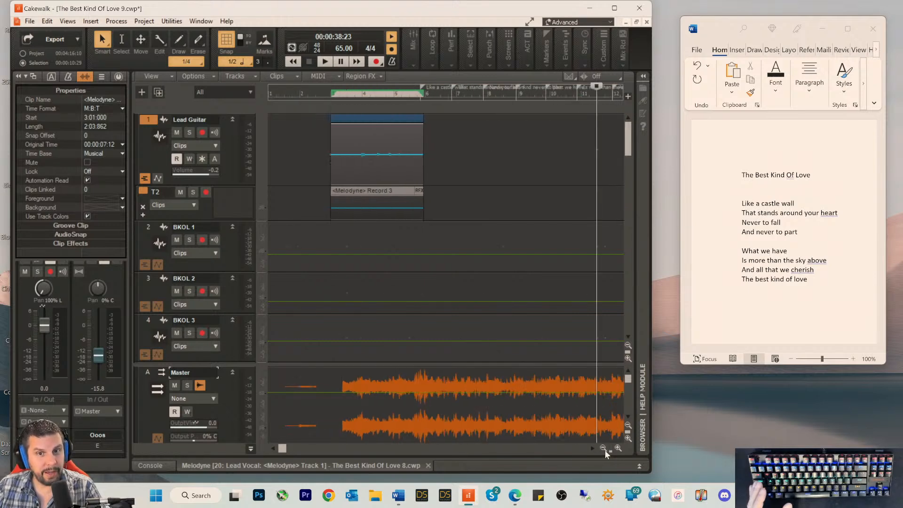
pyautogui.click(605, 449)
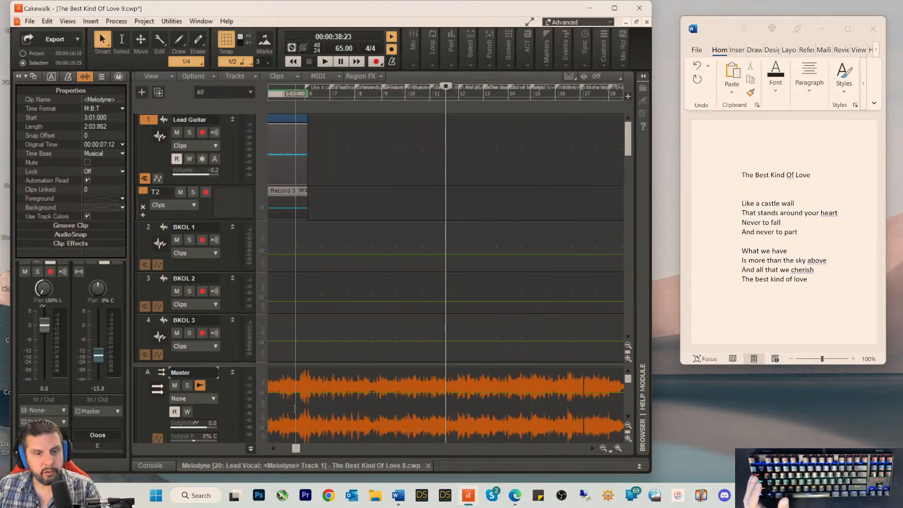
pyautogui.moveTo(296, 448); pyautogui.dragTo(245, 452)
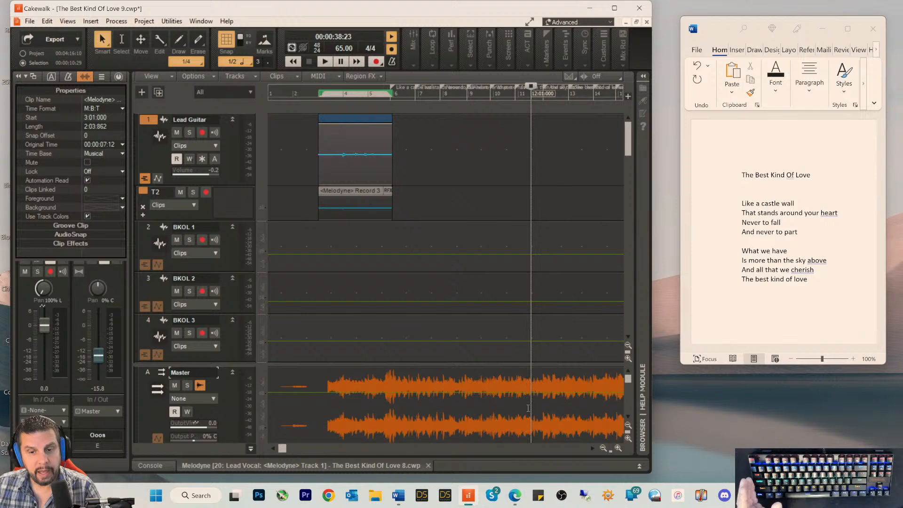
pyautogui.moveTo(282, 448); pyautogui.dragTo(253, 450)
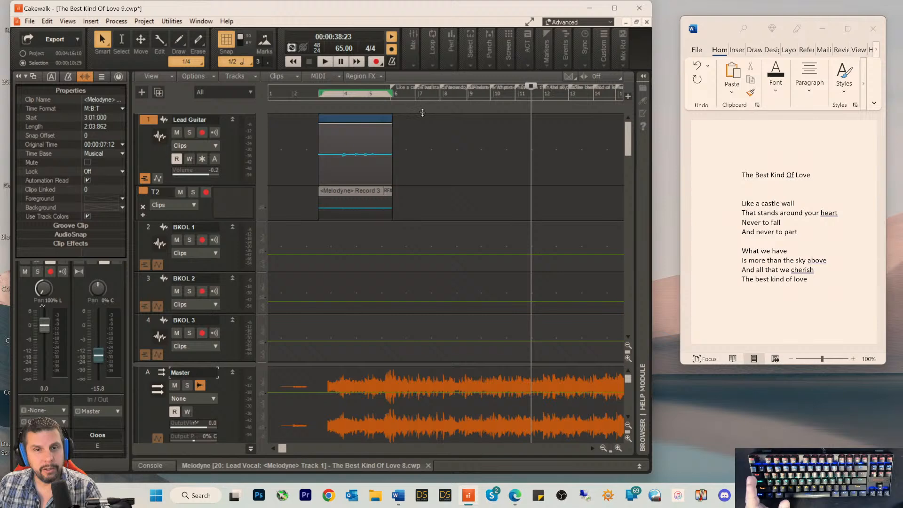
# Step: Copy the Cakewalk marker name "Love is magic" into the Word document as the first line of a third verse
pyautogui.click(619, 450)
pyautogui.click(619, 449)
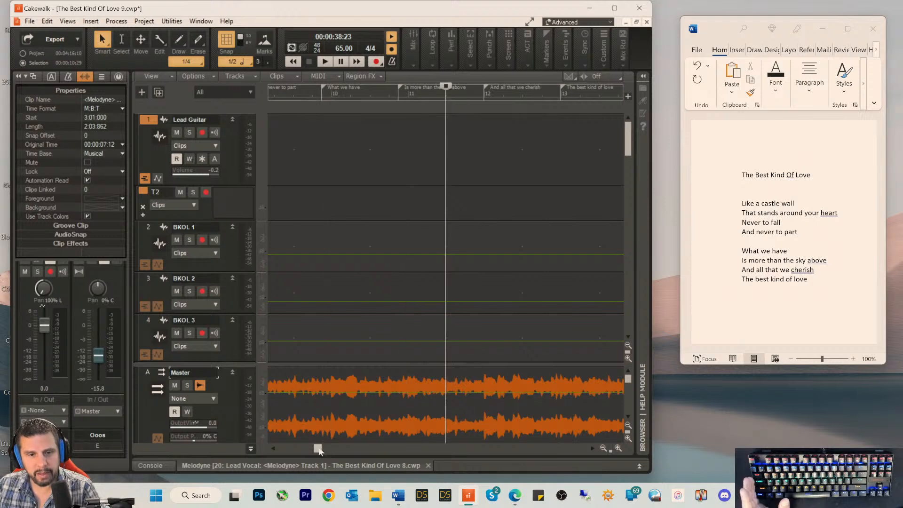
pyautogui.moveTo(317, 448); pyautogui.dragTo(328, 451)
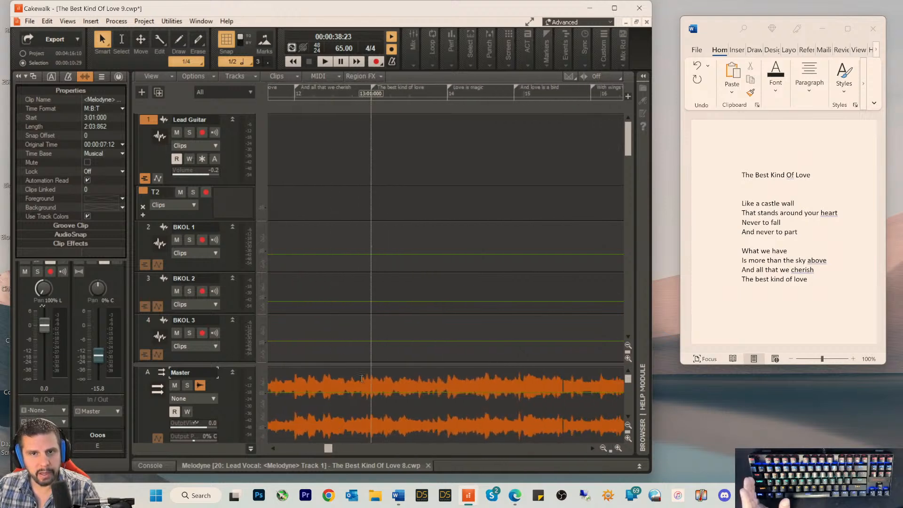
pyautogui.doubleClick(451, 93)
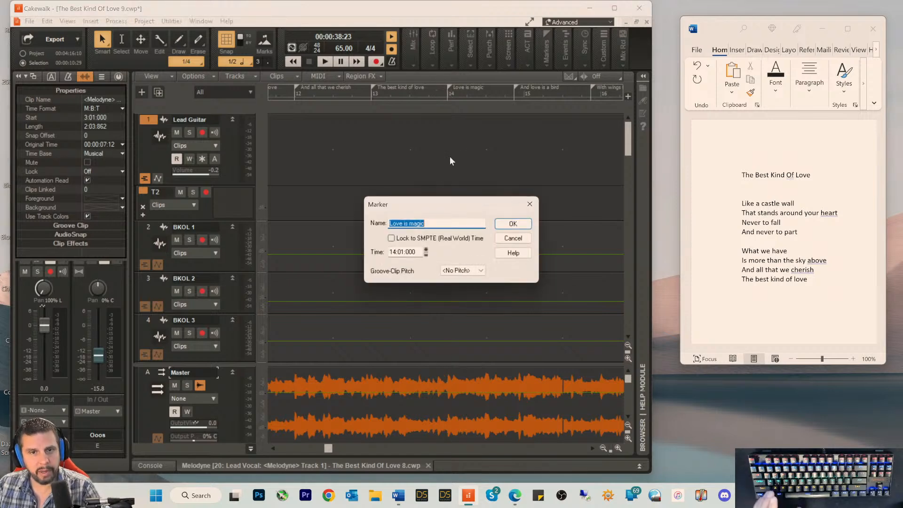
pyautogui.click(515, 238)
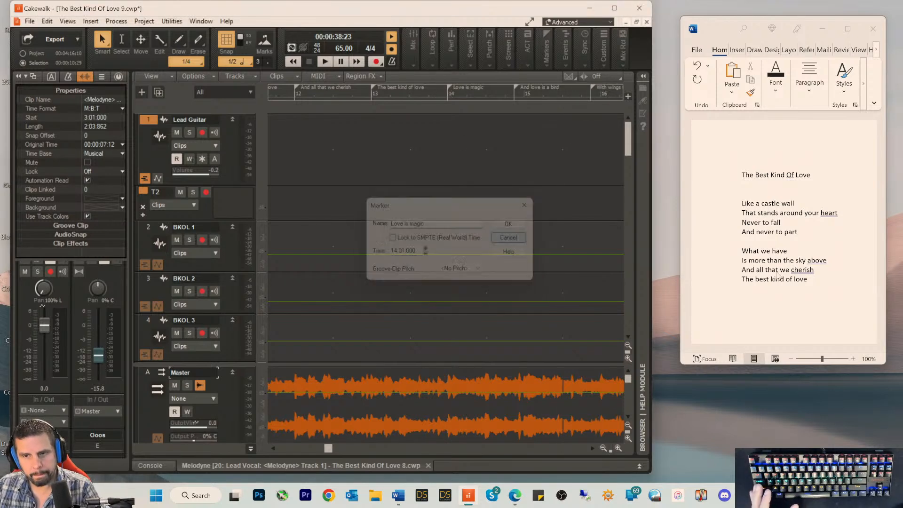
pyautogui.click(800, 306)
pyautogui.press('Return')
pyautogui.press('Return')
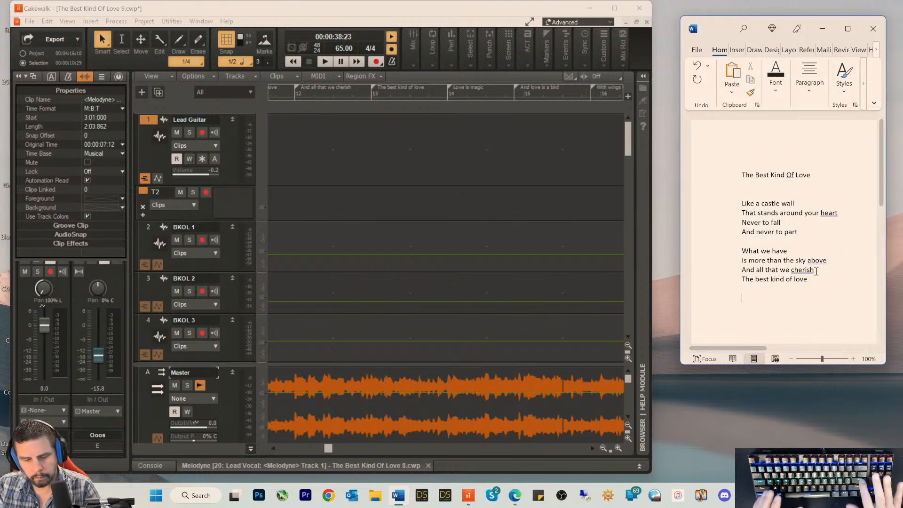
pyautogui.write('Love is magic')
pyautogui.press('Return')
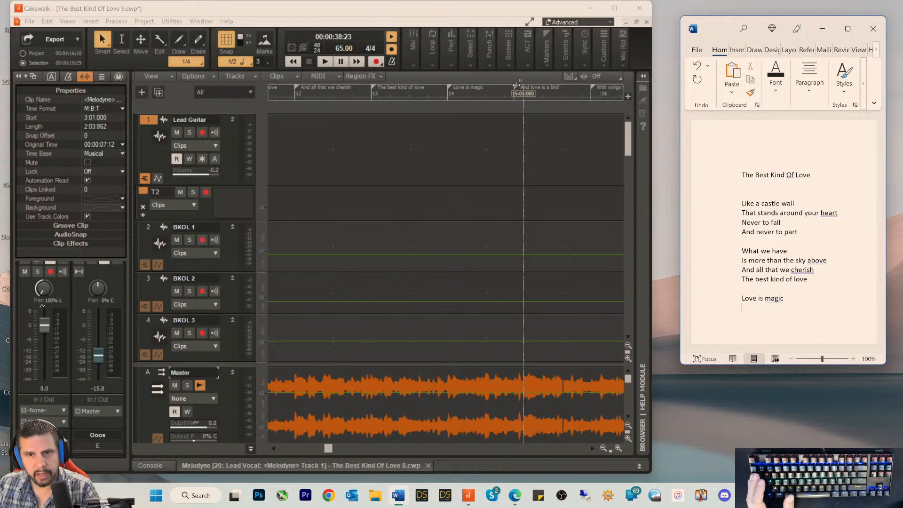
# Step: Copy the marker name "And love is a bird" from Cakewalk into the Word document as the second line of the third verse
pyautogui.click(516, 86)
pyautogui.doubleClick(515, 86)
pyautogui.hotkey('ctrl', 'c')
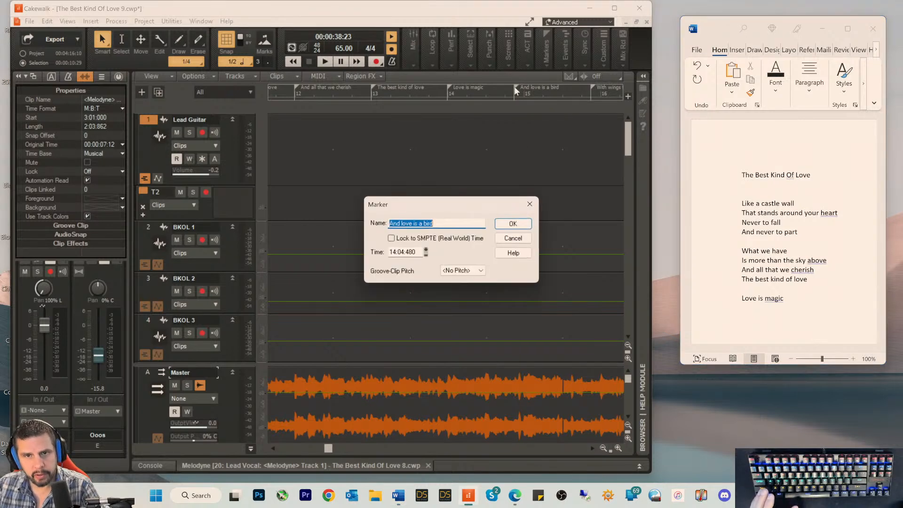
pyautogui.click(513, 238)
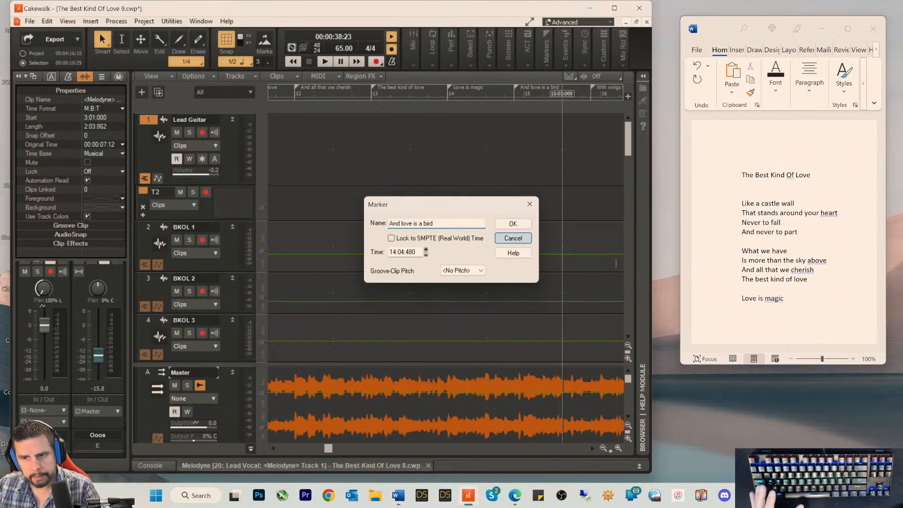
pyautogui.click(786, 322)
pyautogui.hotkey('ctrl', 'v')
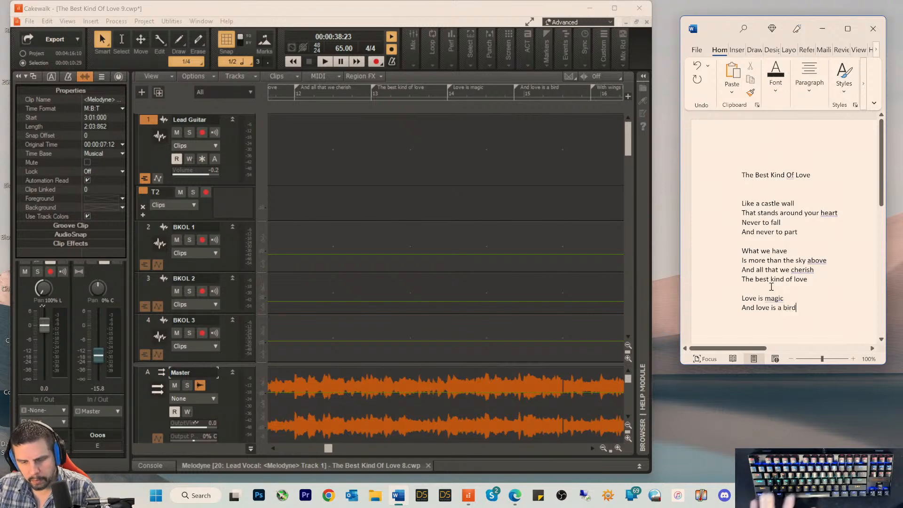
pyautogui.press('Return')
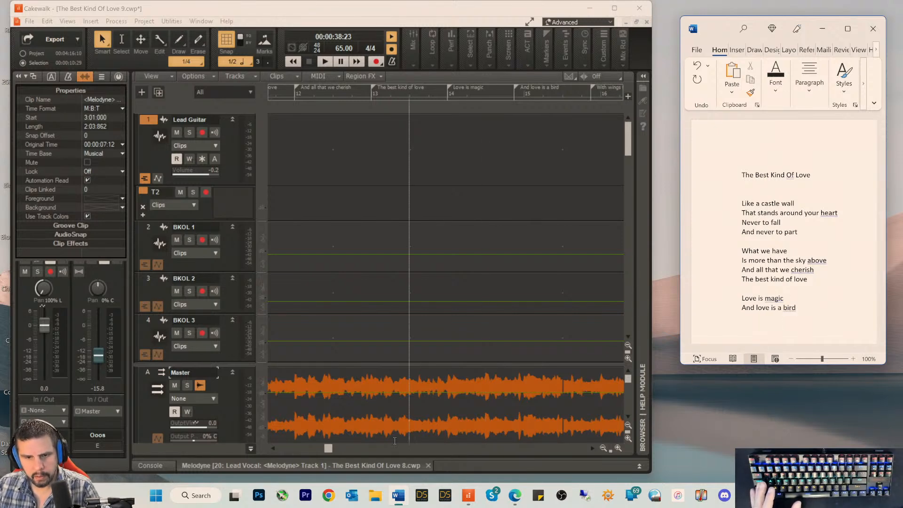
# Step: Copy the marker name "With wings to the sky" from Cakewalk into the Word document as the third line of the third verse
pyautogui.click(330, 449)
pyautogui.moveTo(332, 448); pyautogui.dragTo(342, 448)
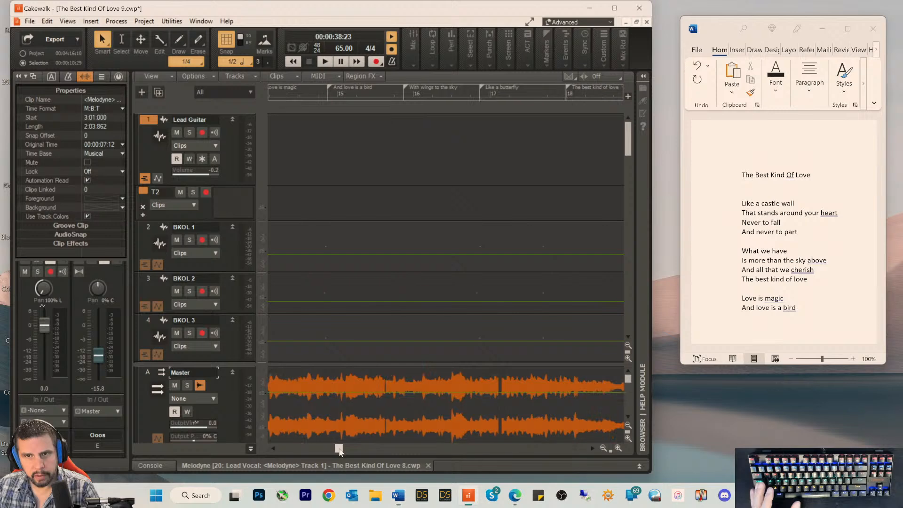
pyautogui.doubleClick(405, 85)
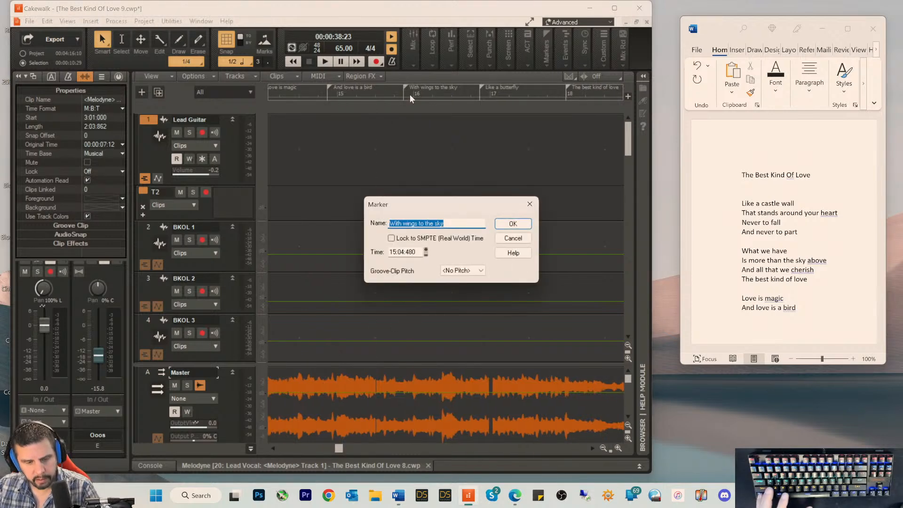
pyautogui.hotkey('ctrl', 'c')
pyautogui.click(751, 327)
pyautogui.press('Return')
pyautogui.hotkey('ctrl', 'v')
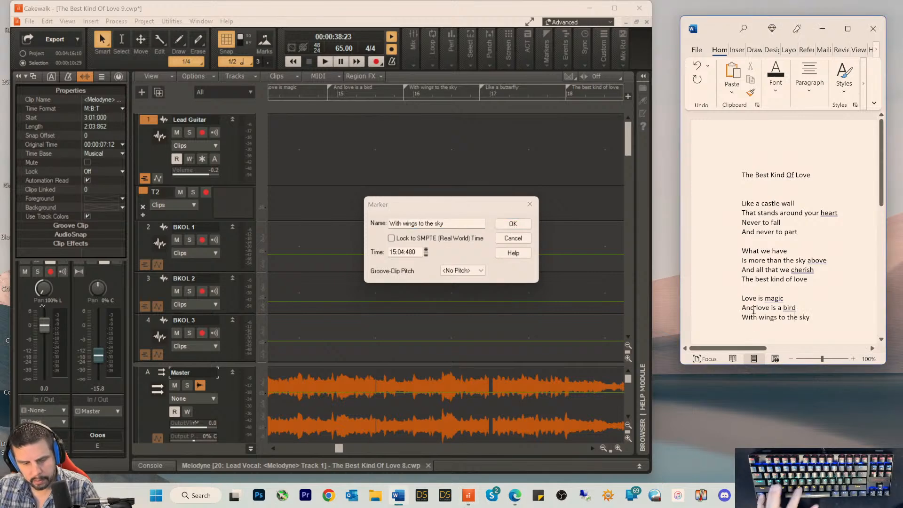
pyautogui.click(513, 238)
pyautogui.click(513, 224)
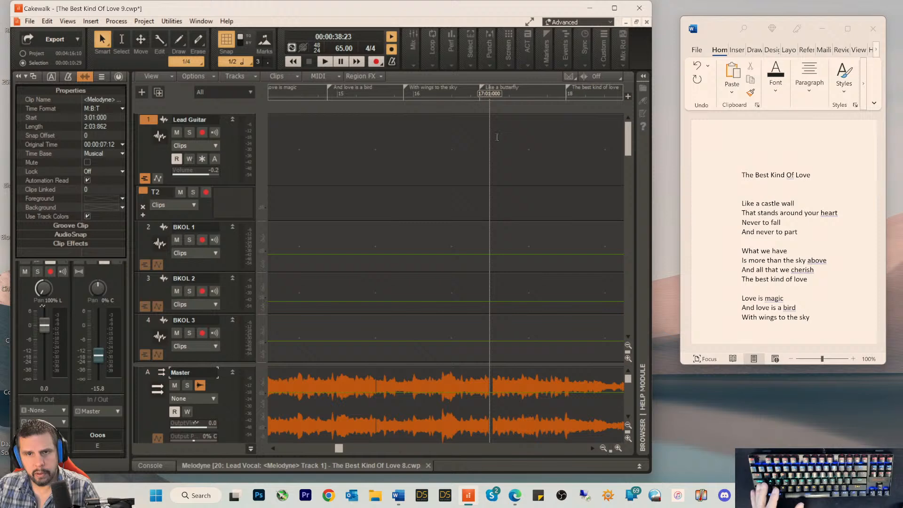
# Step: Copy the marker name "Like a butterfly" into the Word document as the third verse's last line, followed by a blank line
pyautogui.doubleClick(479, 87)
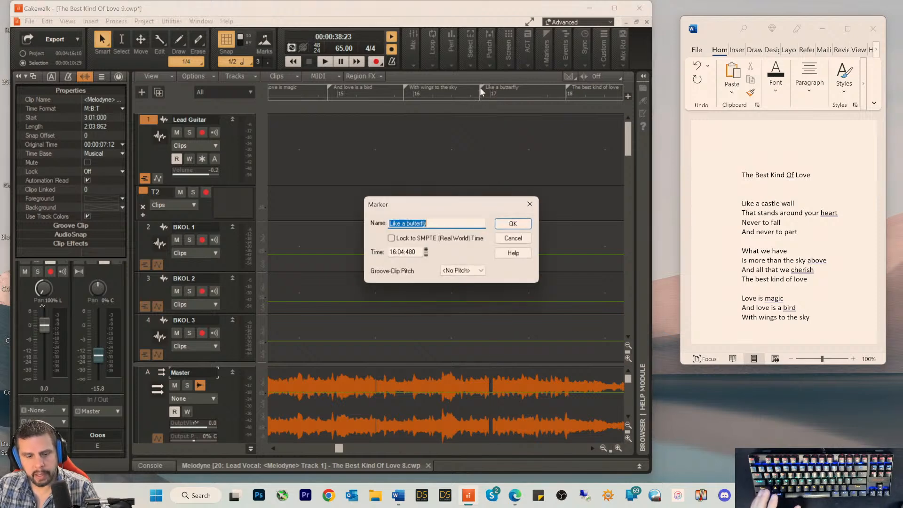
pyautogui.hotkey('ctrl', 'c')
pyautogui.click(757, 332)
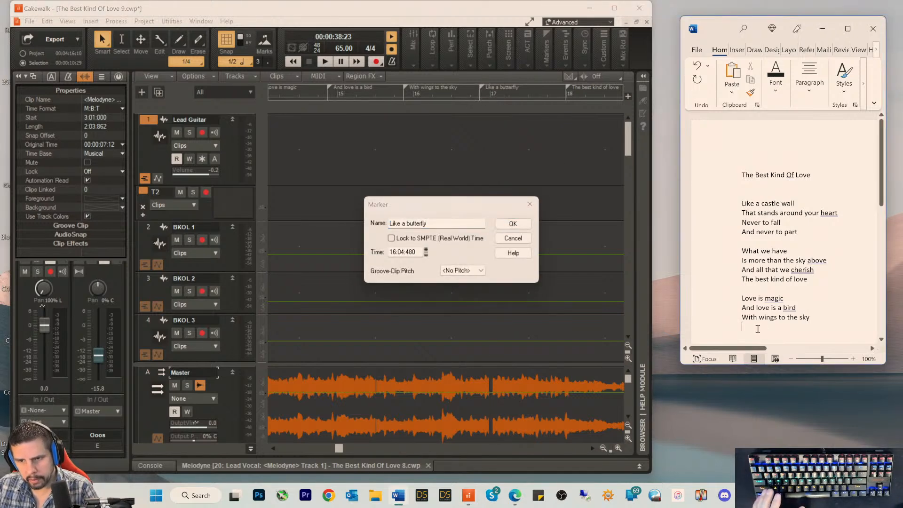
pyautogui.hotkey('ctrl', 'v')
pyautogui.press('Return')
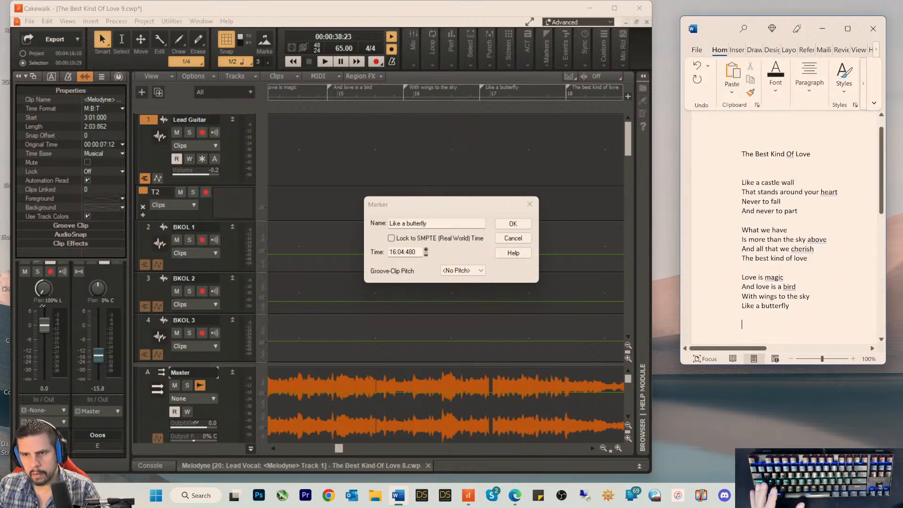
pyautogui.click(511, 241)
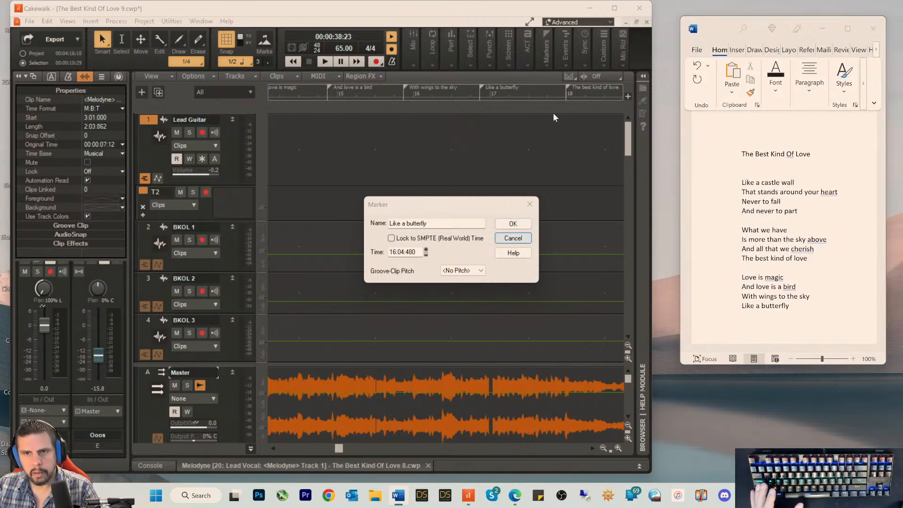
# Step: Copy the measure 18 marker name "The best kind of love" into the Word document twice, as the first two lines of the fourth verse
pyautogui.doubleClick(567, 87)
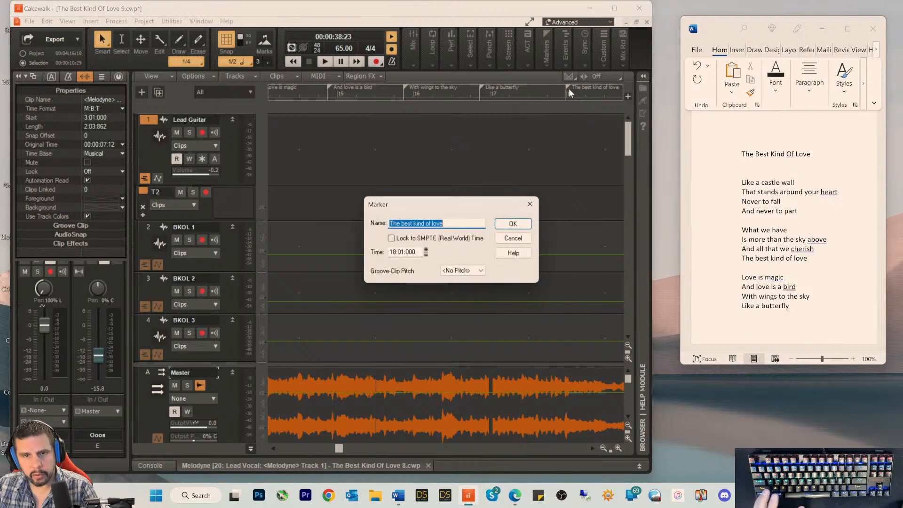
pyautogui.click(512, 238)
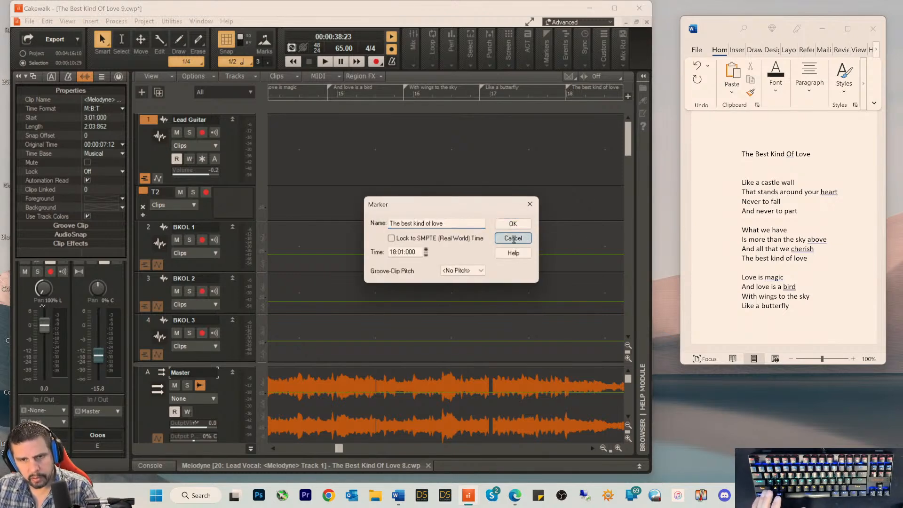
pyautogui.click(787, 325)
pyautogui.hotkey('ctrl', 'v')
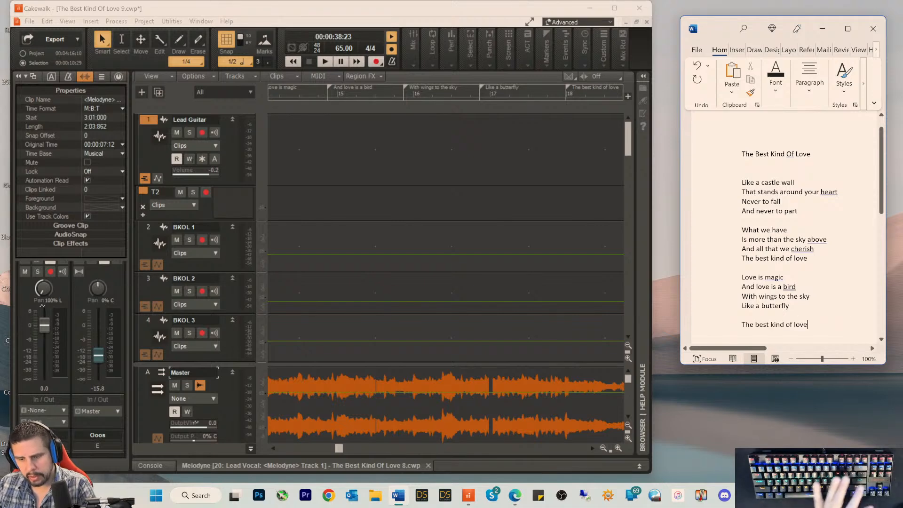
pyautogui.press('Return')
pyautogui.hotkey('ctrl', 'v')
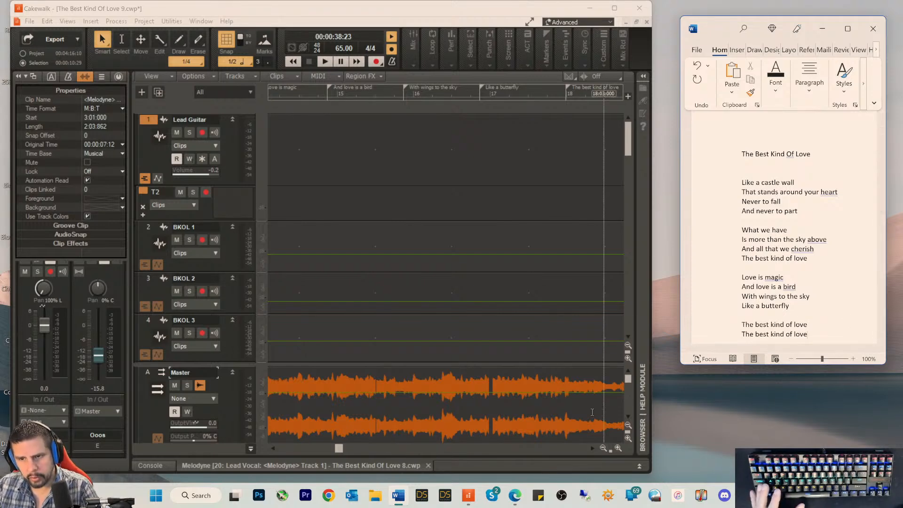
# Step: Copy the measure 20 marker name "You fill every dream" from Cakewalk into the Word document as the third line of the fourth verse
pyautogui.click(340, 449)
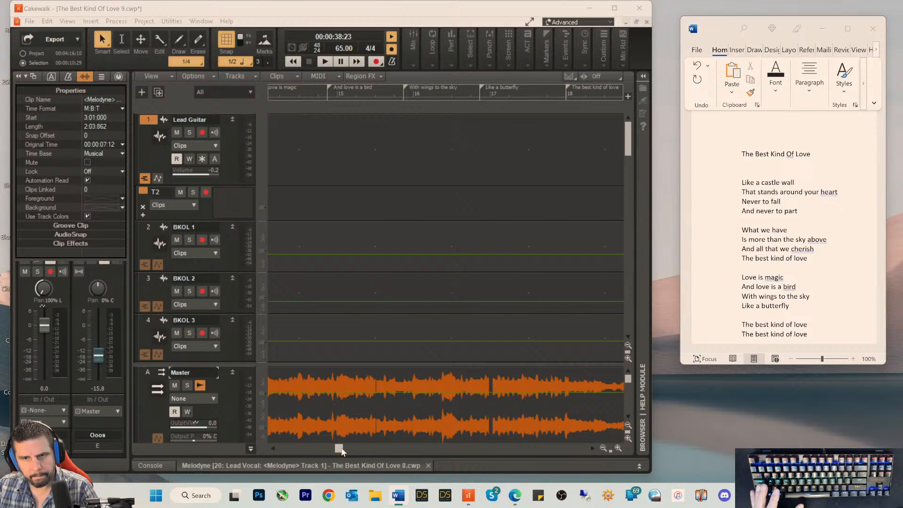
pyautogui.click(351, 447)
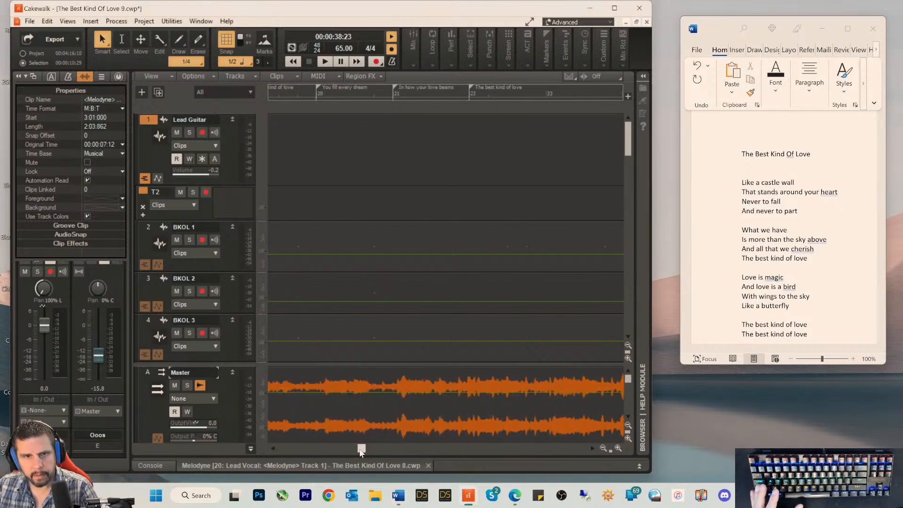
pyautogui.moveTo(351, 451); pyautogui.dragTo(357, 453)
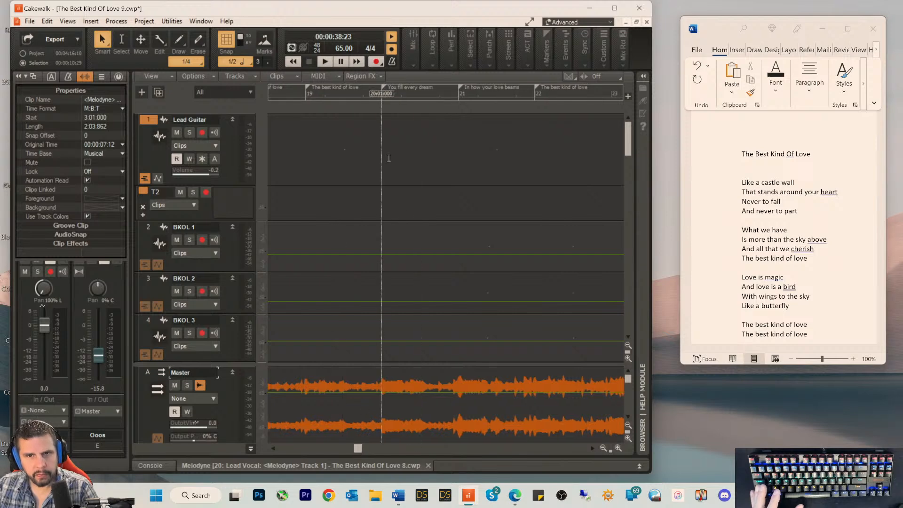
pyautogui.doubleClick(386, 87)
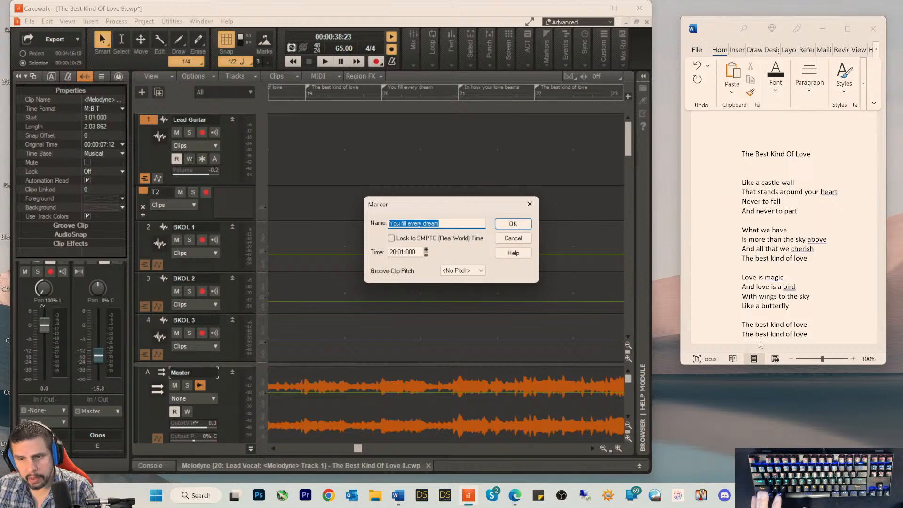
pyautogui.scroll(-2, 838, 328)
pyautogui.click(776, 300)
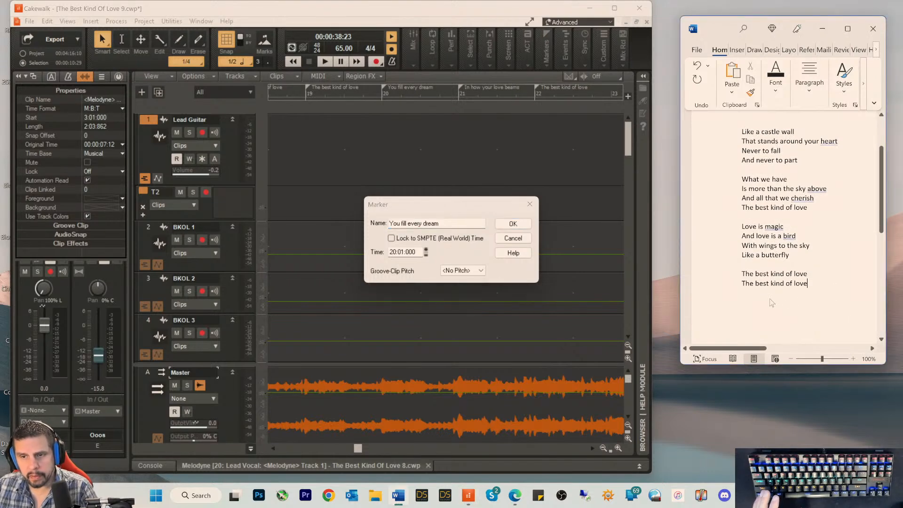
pyautogui.press('Return')
pyautogui.hotkey('ctrl', 'v')
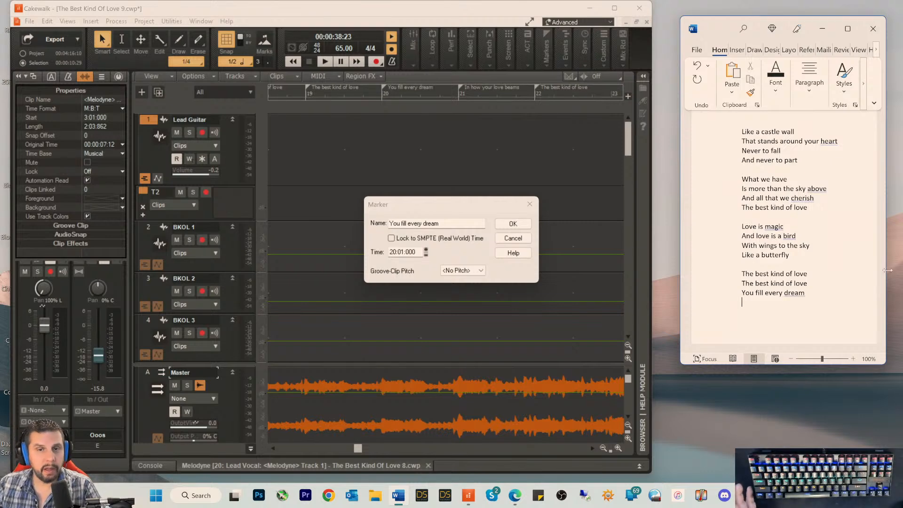
pyautogui.click(509, 239)
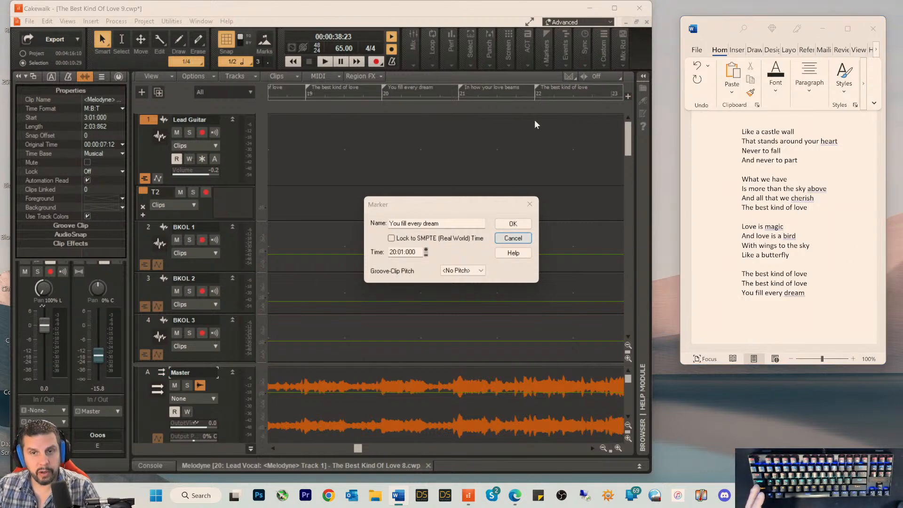
# Step: Copy the marker name "In how your love beams" from Cakewalk into the Word document as the fourth line of the fourth verse
pyautogui.doubleClick(461, 88)
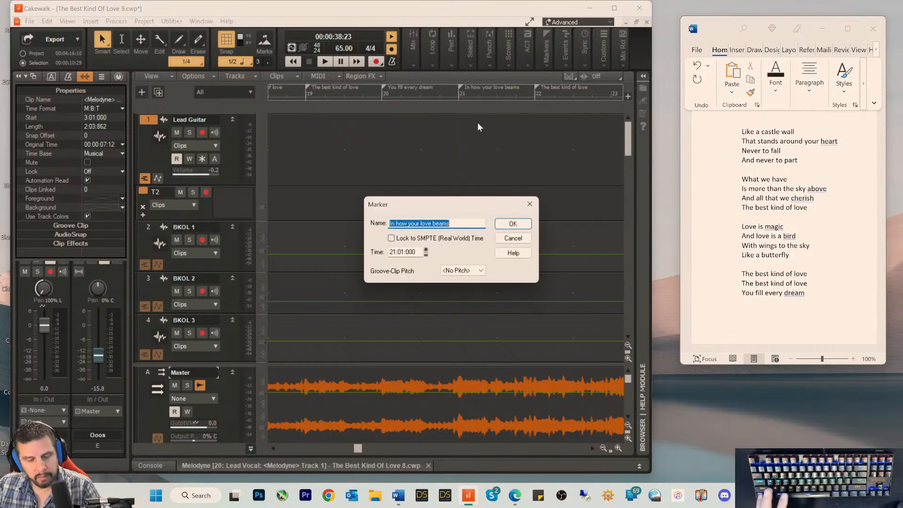
pyautogui.click(513, 238)
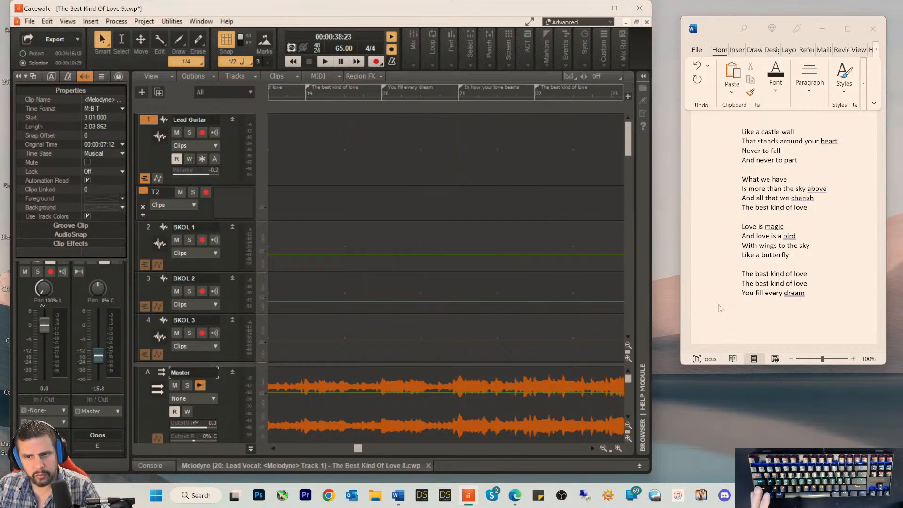
pyautogui.click(748, 305)
pyautogui.hotkey('ctrl', 'v')
pyautogui.press('Return')
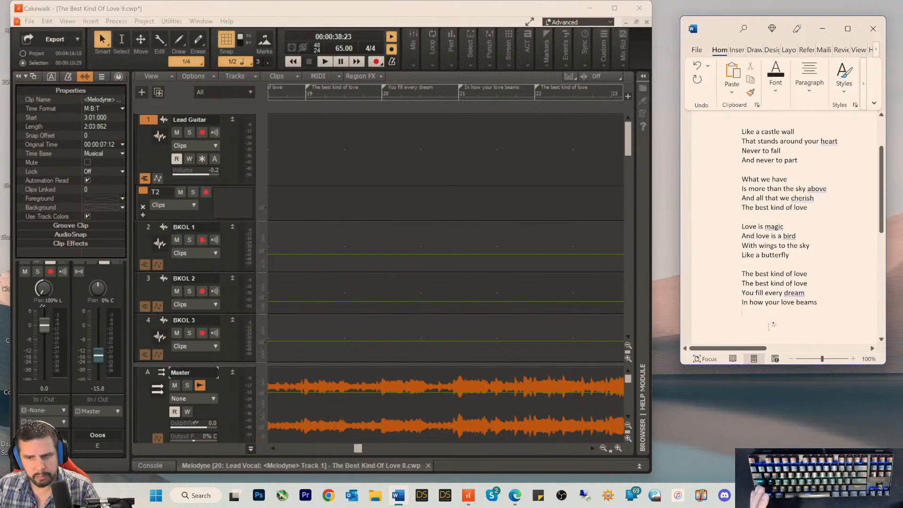
# Step: Copy the measure 22 marker name "The best kind of love" into the Word document as the fifth line of the fourth verse
pyautogui.click(536, 87)
pyautogui.doubleClick(535, 88)
pyautogui.hotkey('ctrl', 'c')
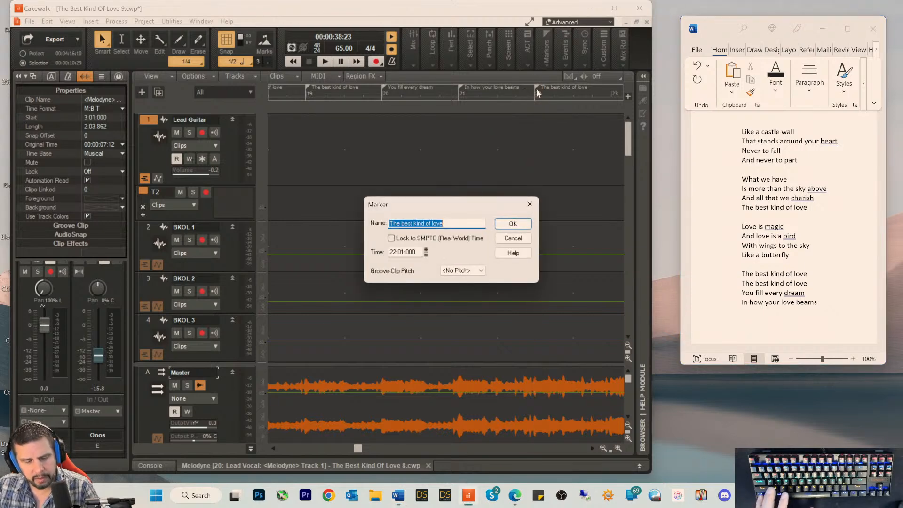
pyautogui.click(513, 238)
pyautogui.click(746, 323)
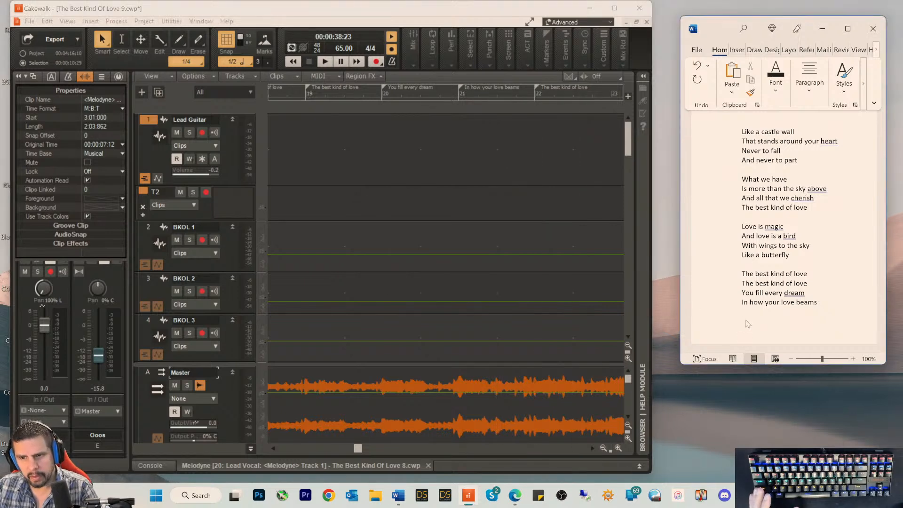
pyautogui.hotkey('ctrl', 'v')
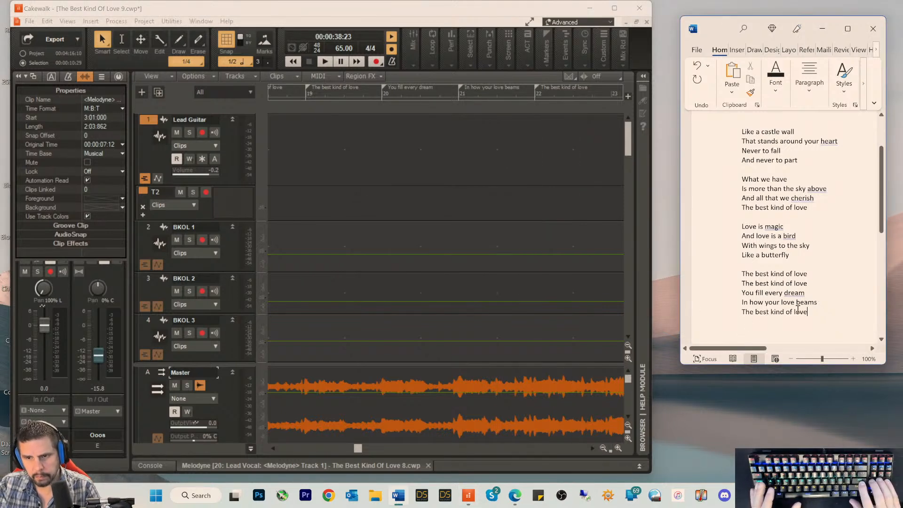
# Step: Copy the measure 36 marker name "Like a star that shines" from Cakewalk into the Word document as the first line of the fifth verse
pyautogui.press('Return')
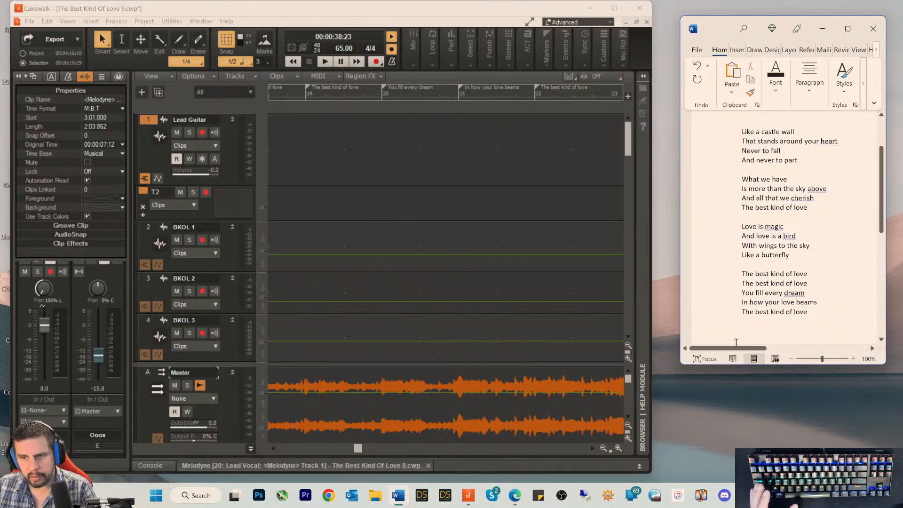
pyautogui.moveTo(730, 349); pyautogui.dragTo(743, 351)
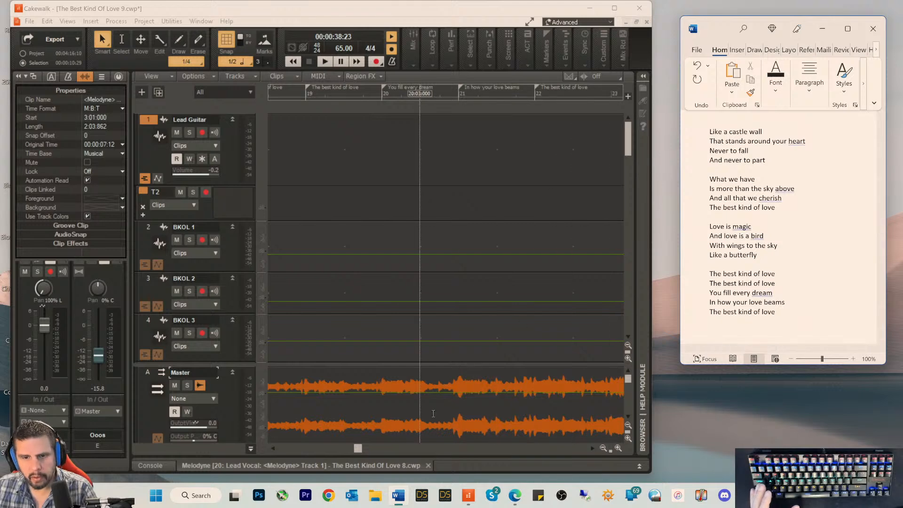
pyautogui.click(360, 450)
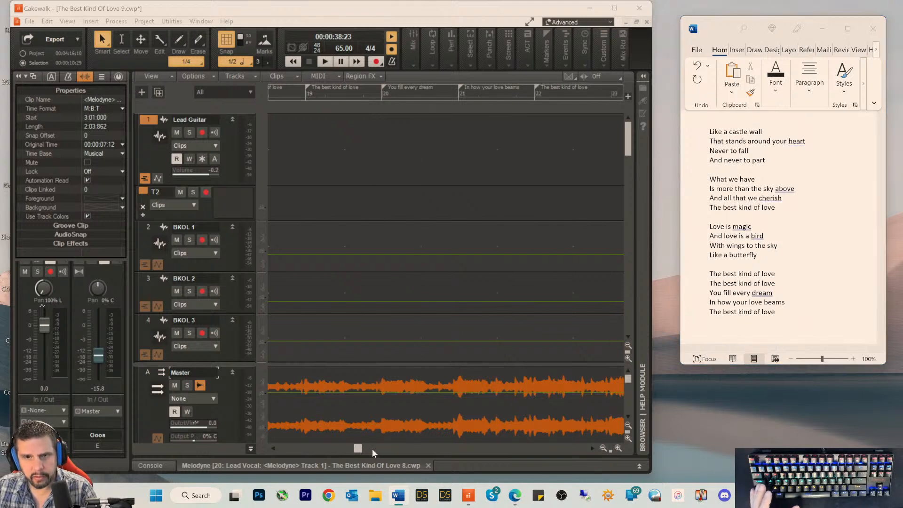
pyautogui.moveTo(373, 449); pyautogui.dragTo(432, 451)
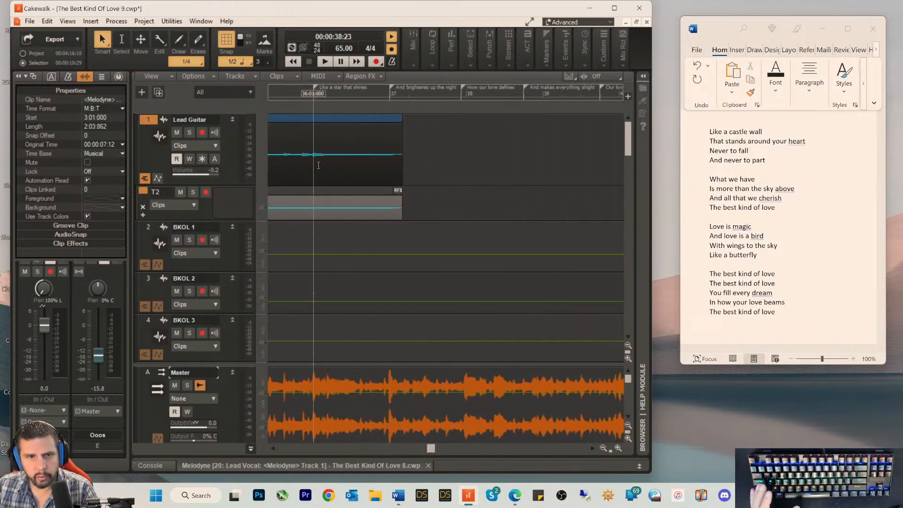
pyautogui.doubleClick(316, 87)
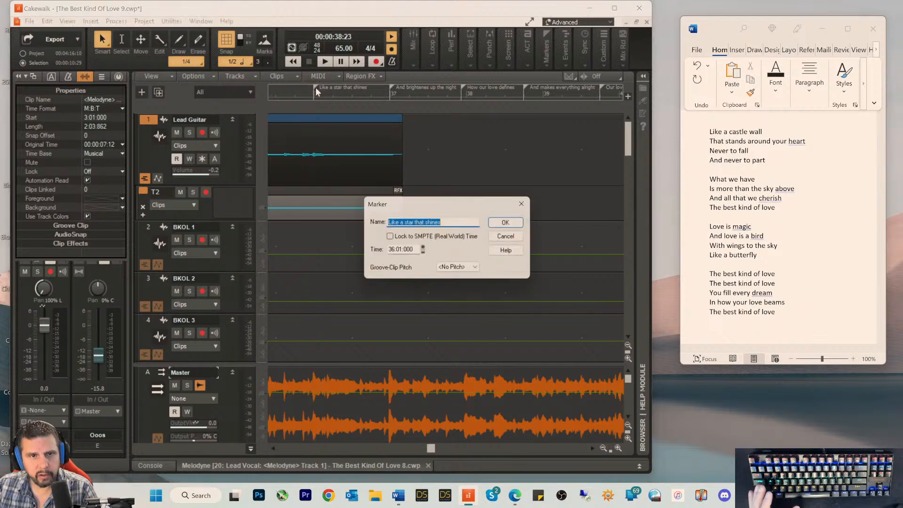
pyautogui.hotkey('ctrl', 'c')
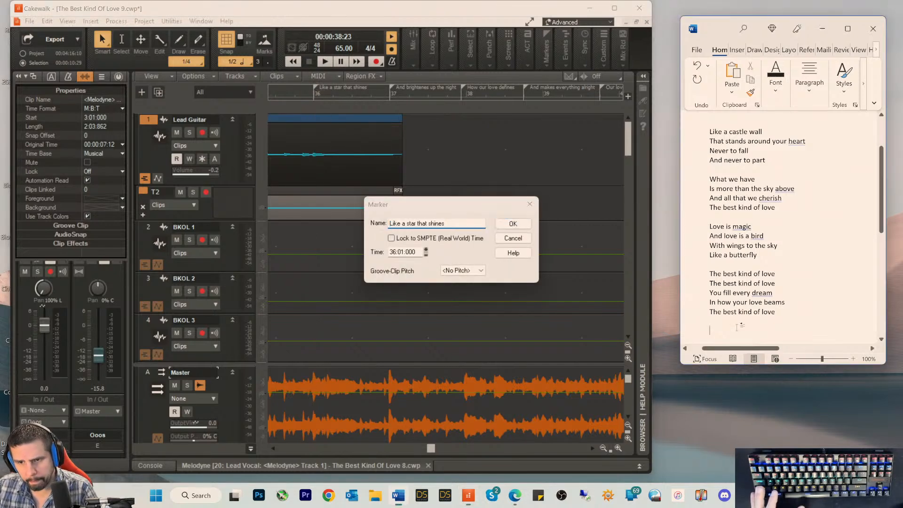
pyautogui.click(863, 331)
pyautogui.hotkey('ctrl', 'v')
pyautogui.press('Return')
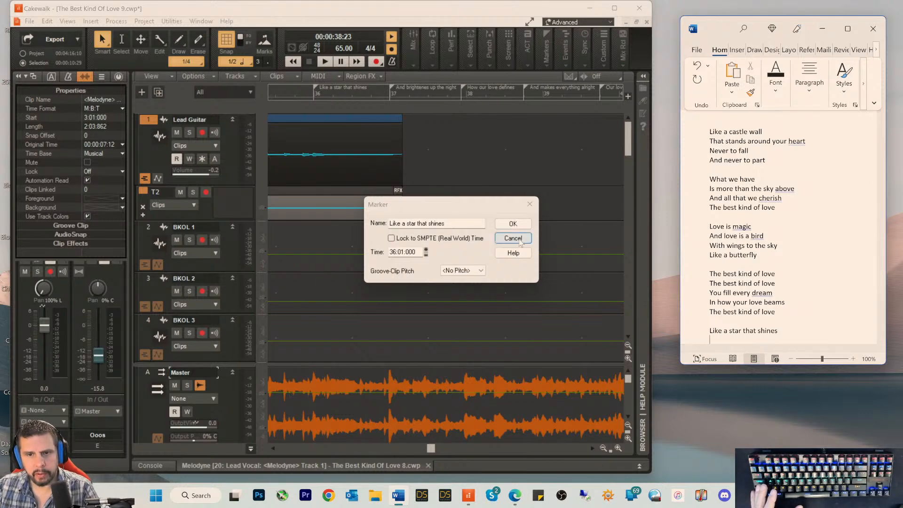
pyautogui.click(517, 240)
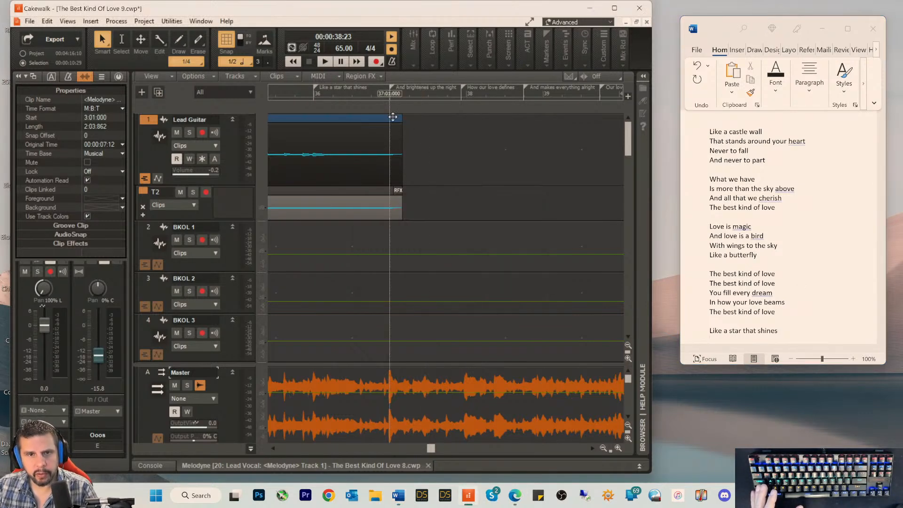
# Step: Copy the measure 37 marker name into the Word document as the fifth verse's second line, correcting it to "And brightens up the night"
pyautogui.doubleClick(394, 92)
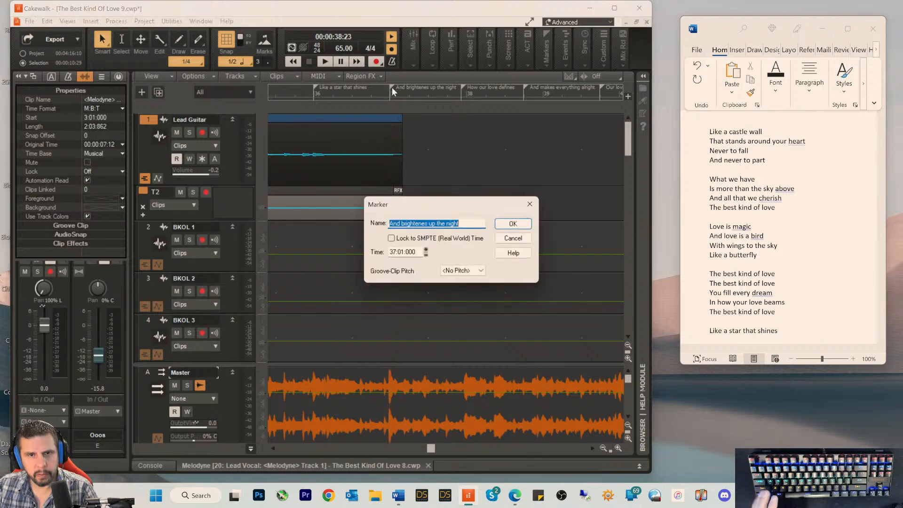
pyautogui.click(513, 238)
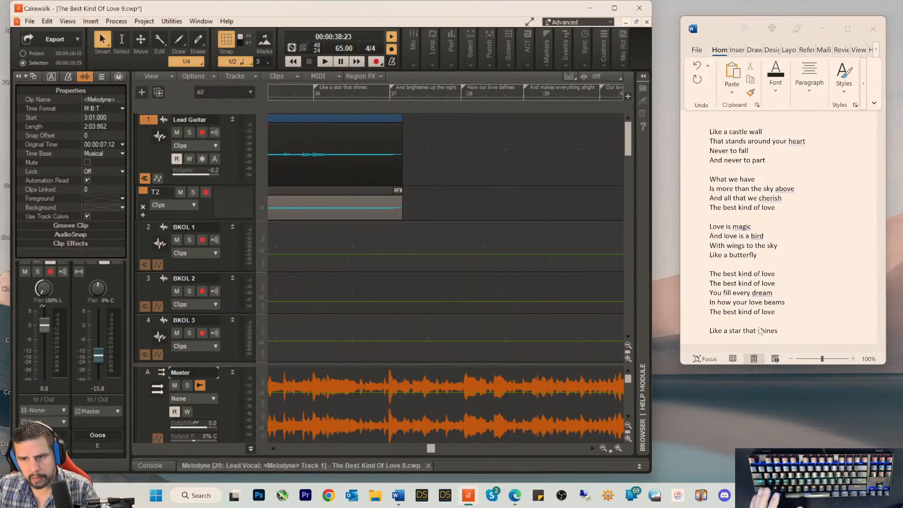
pyautogui.click(784, 337)
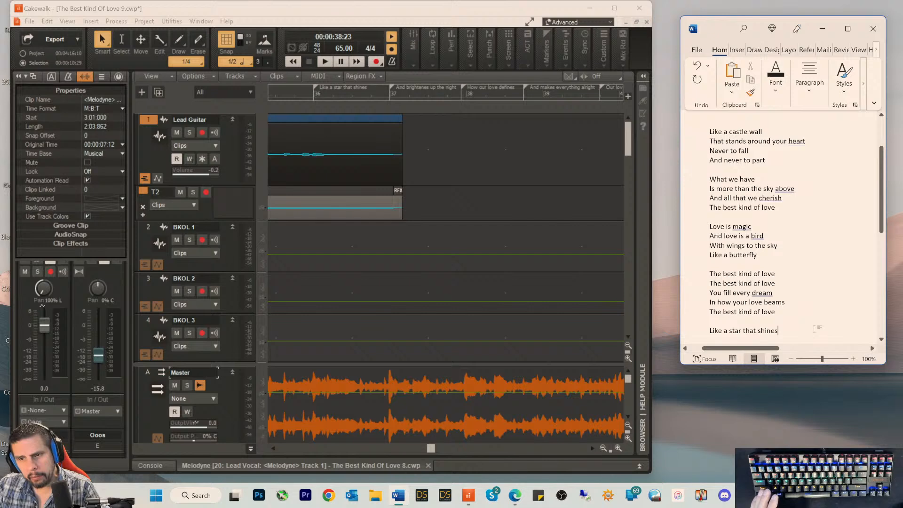
pyautogui.press('Return')
pyautogui.hotkey('ctrl', 'v')
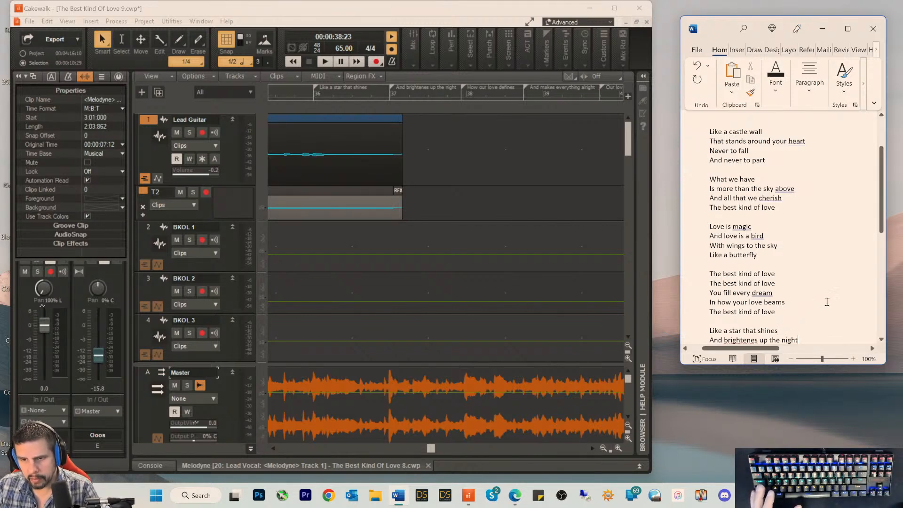
pyautogui.rightClick(759, 340)
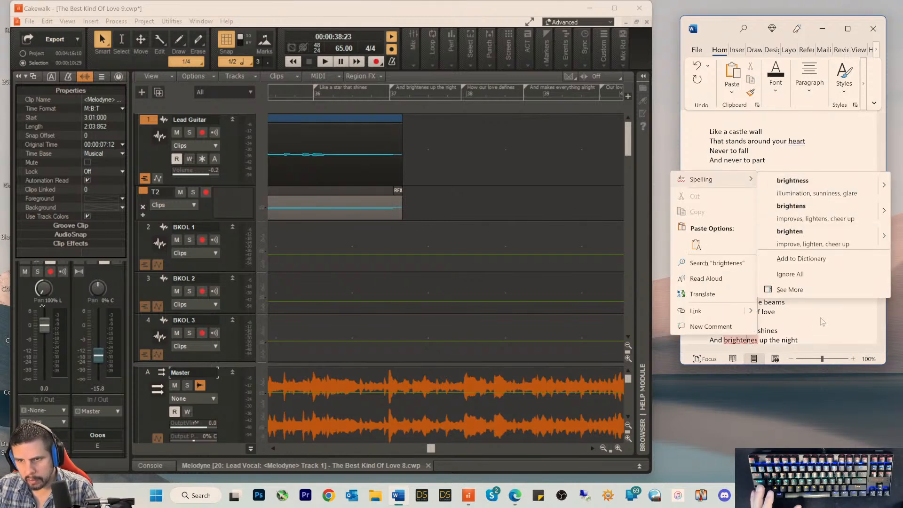
pyautogui.click(800, 209)
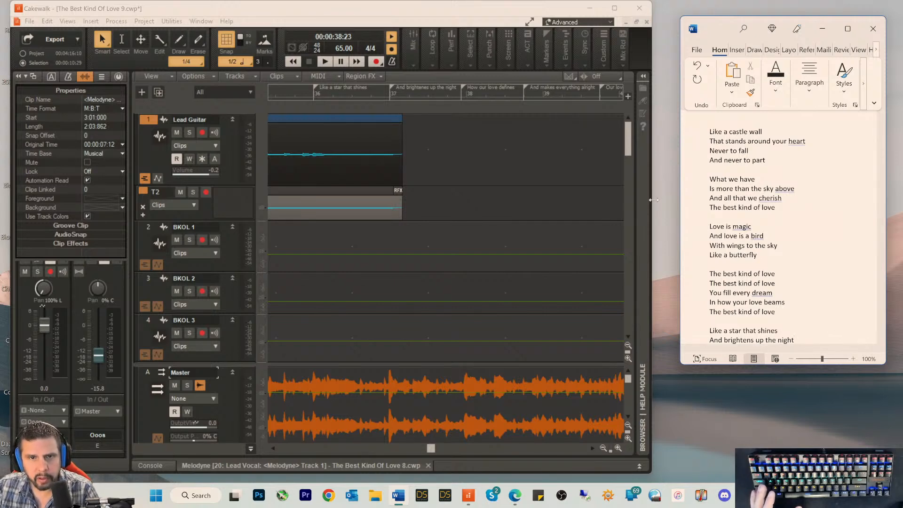
# Step: Rename the measure 37 marker in Cakewalk as "And brightens up the night"
pyautogui.click(391, 87)
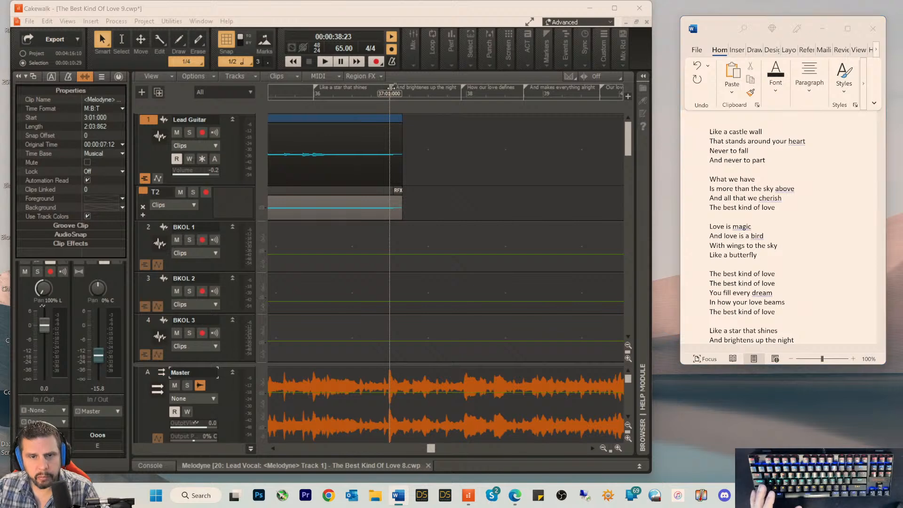
pyautogui.doubleClick(391, 87)
pyautogui.click(420, 223)
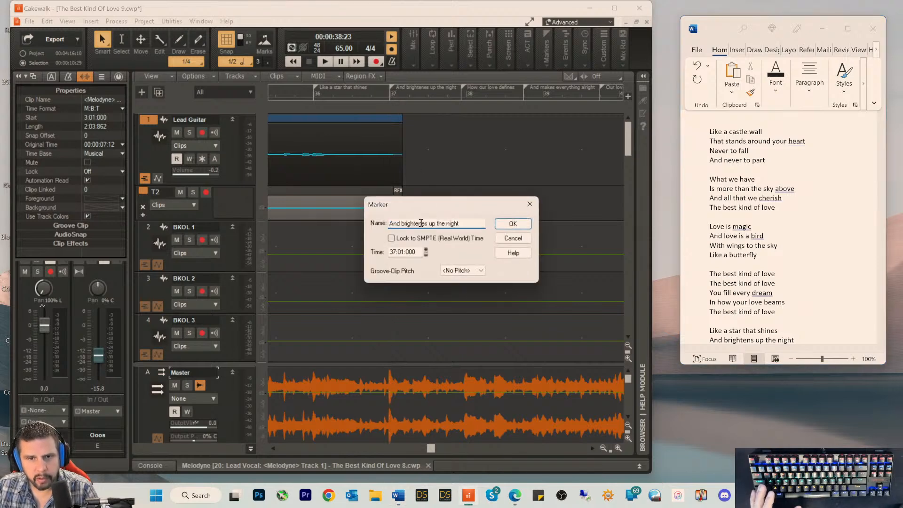
pyautogui.press('Delete')
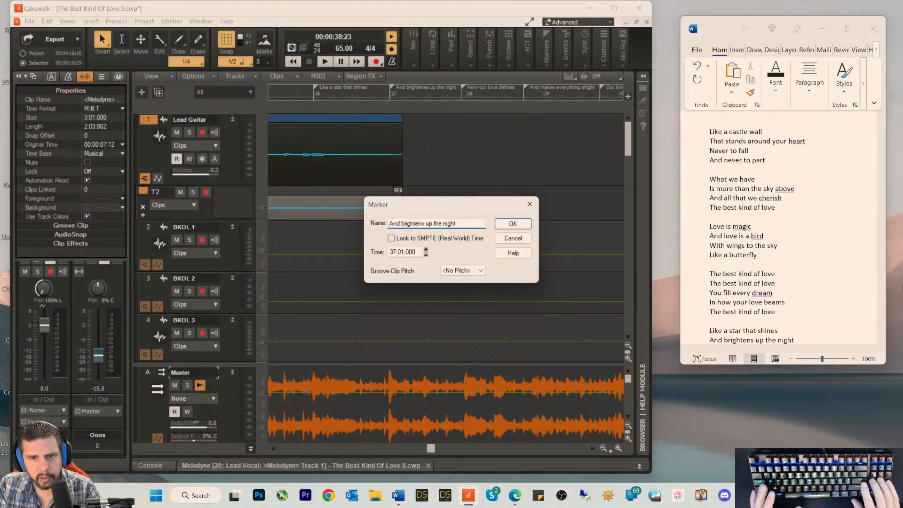
pyautogui.press('Return')
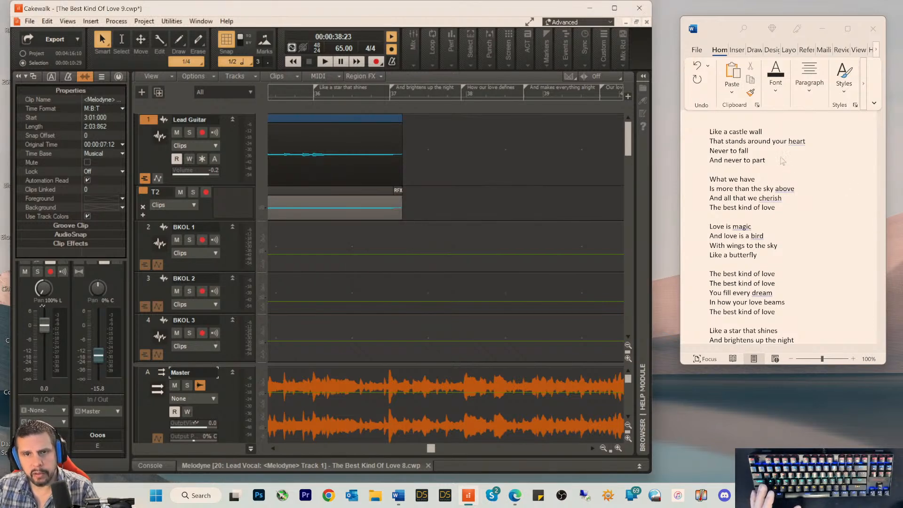
# Step: Copy the marker names "How our love defines" and "And makes everything alright" into the Word document as the fifth verse's third and fourth lines
pyautogui.scroll(-4, 784, 197)
pyautogui.click(797, 245)
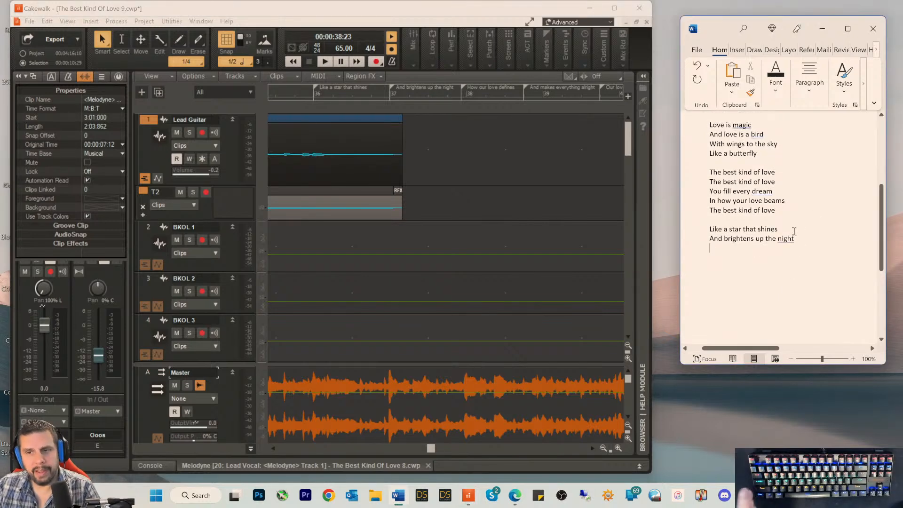
pyautogui.press('Return')
pyautogui.rightClick(461, 89)
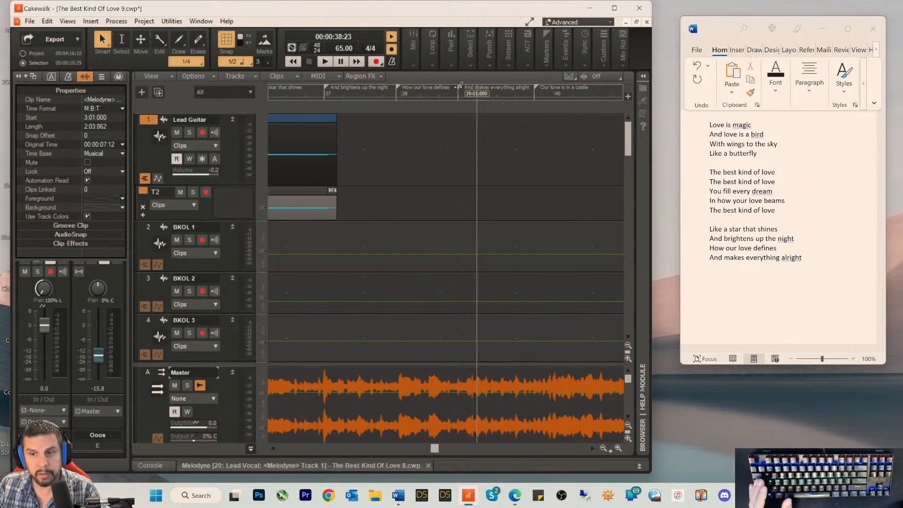
# Step: Copy the marker name "Our love is in a castle" from Cakewalk into the Word document, below "And makes everything alright"
pyautogui.doubleClick(535, 88)
pyautogui.hotkey('ctrl', 'c')
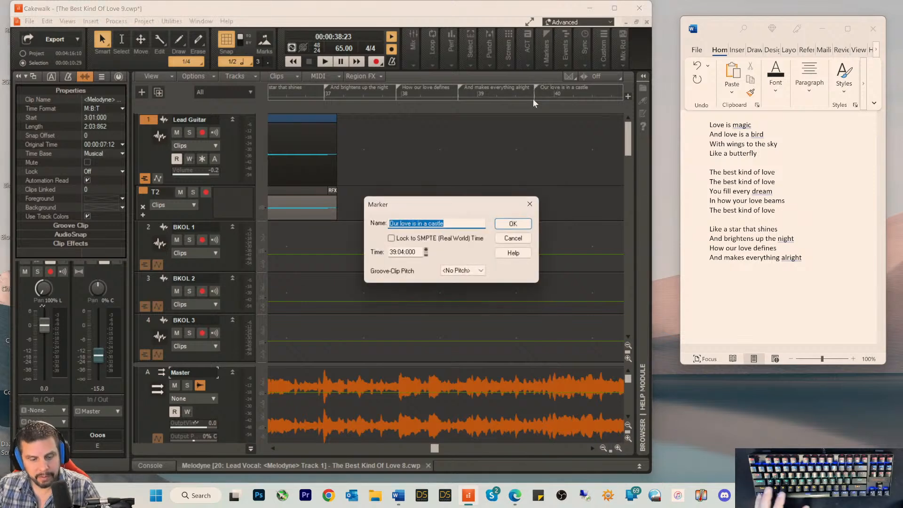
pyautogui.click(502, 241)
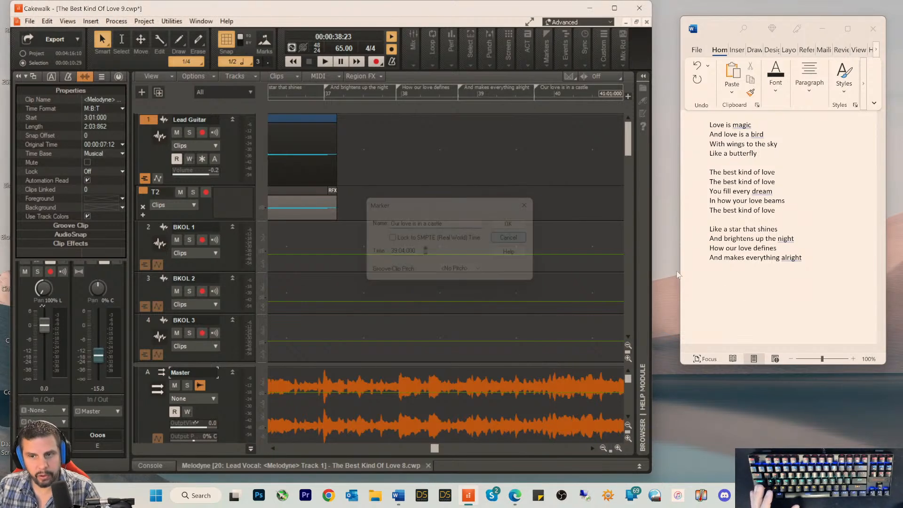
pyautogui.click(725, 278)
pyautogui.press('Return')
pyautogui.hotkey('ctrl', 'v')
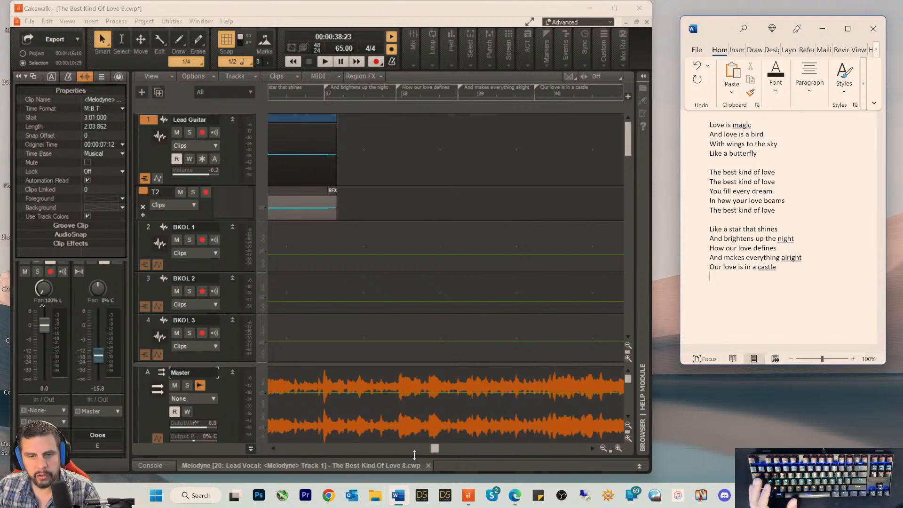
# Step: Copy the measure 41 marker name "That stands upon a hill" into the Word document and separate the last two lines as a sixth verse
pyautogui.moveTo(432, 451); pyautogui.dragTo(441, 450)
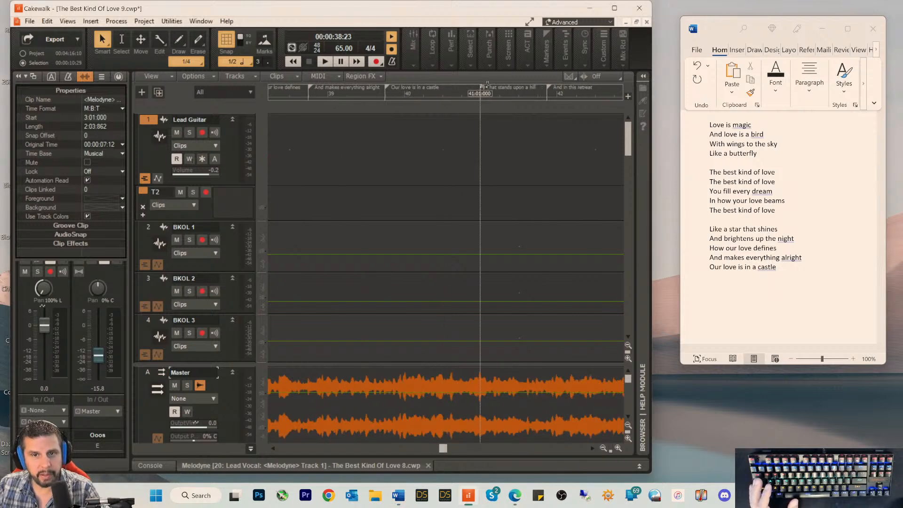
pyautogui.doubleClick(483, 88)
pyautogui.hotkey('ctrl', 'c')
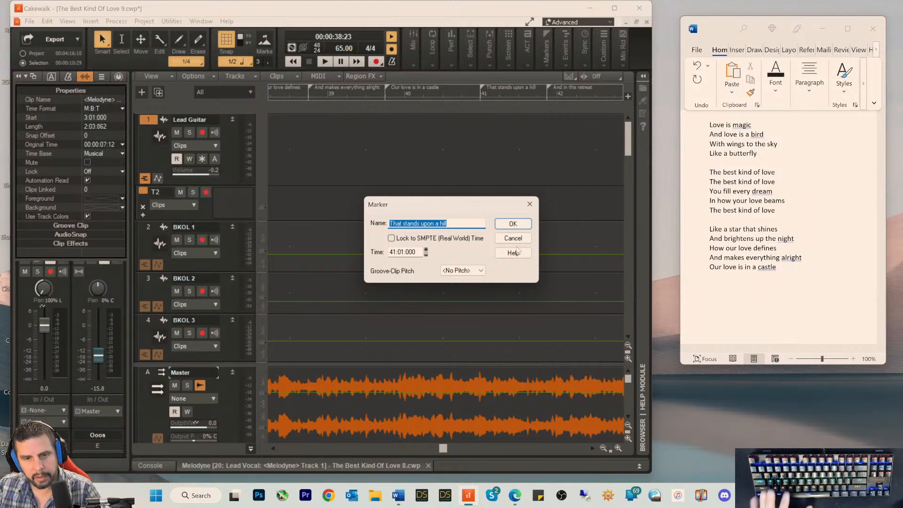
pyautogui.click(513, 238)
pyautogui.click(732, 280)
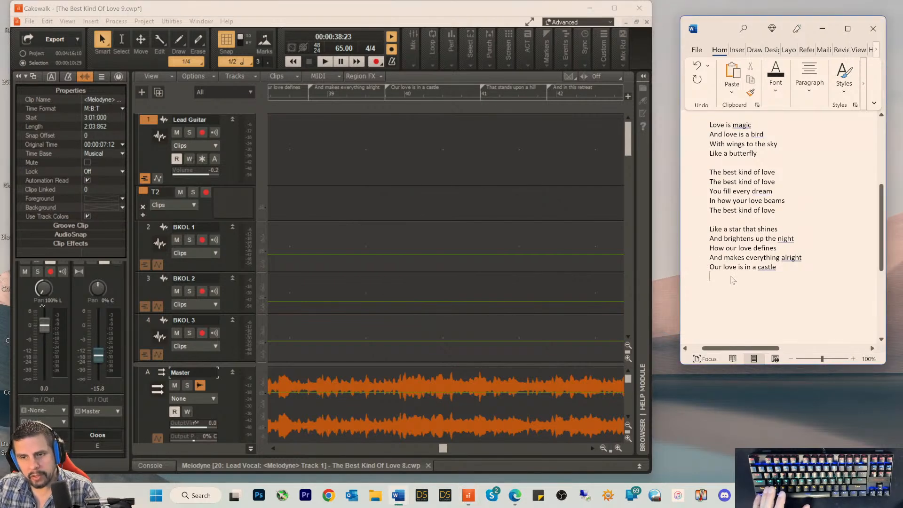
pyautogui.hotkey('ctrl', 'v')
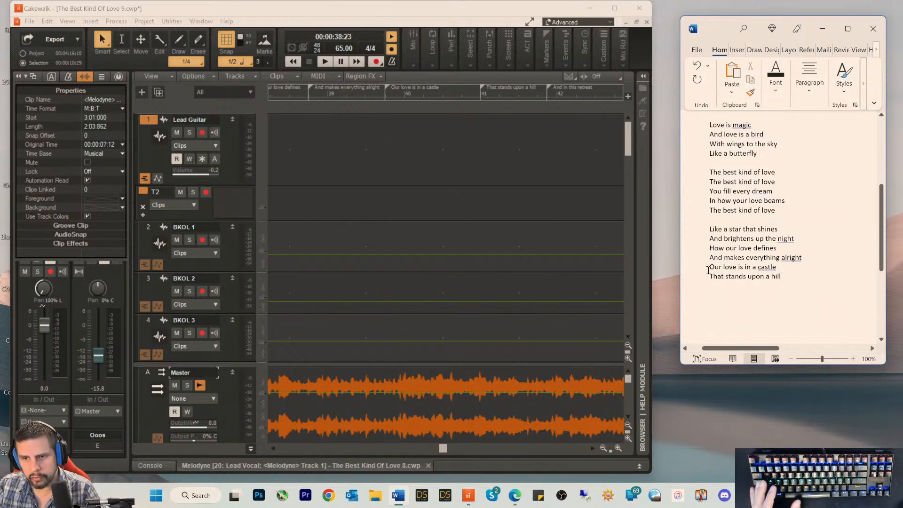
pyautogui.press('Return')
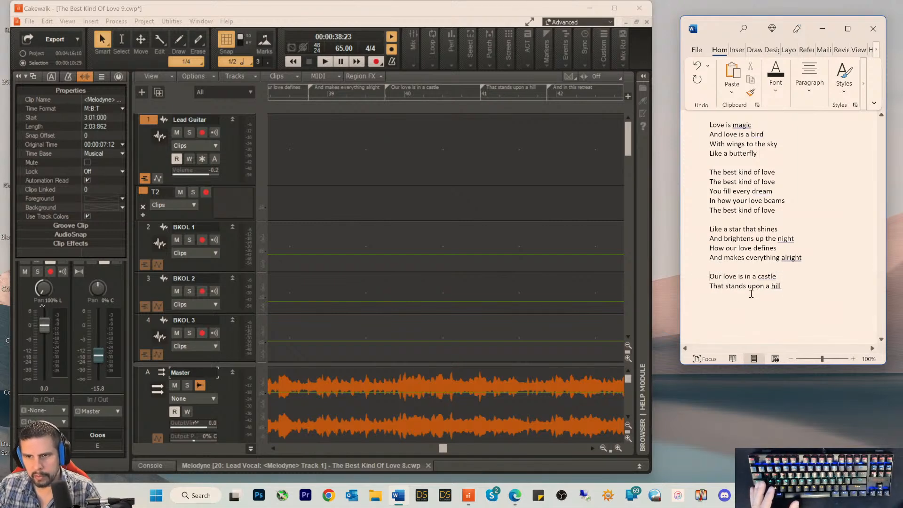
# Step: Copy the marker name "And in this retreat" from Cakewalk into the Word document as the third line of the sixth verse
pyautogui.rightClick(548, 88)
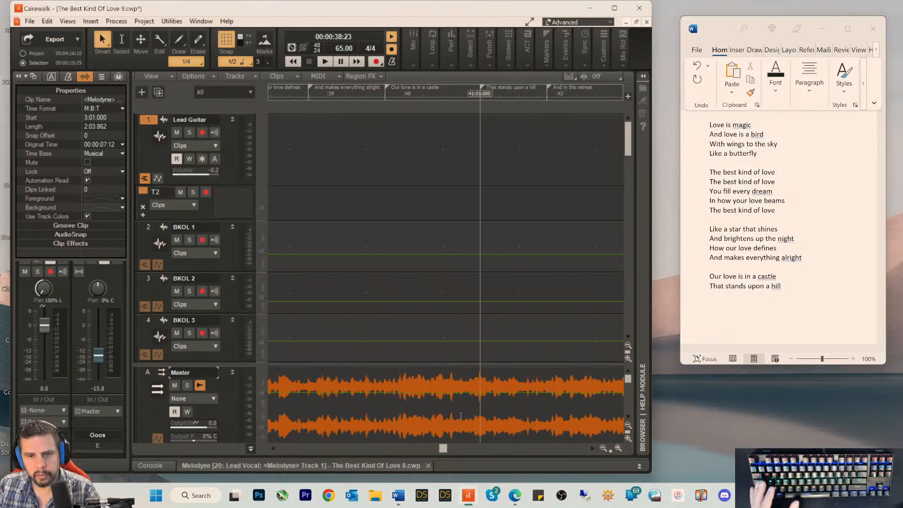
pyautogui.moveTo(442, 448); pyautogui.dragTo(449, 451)
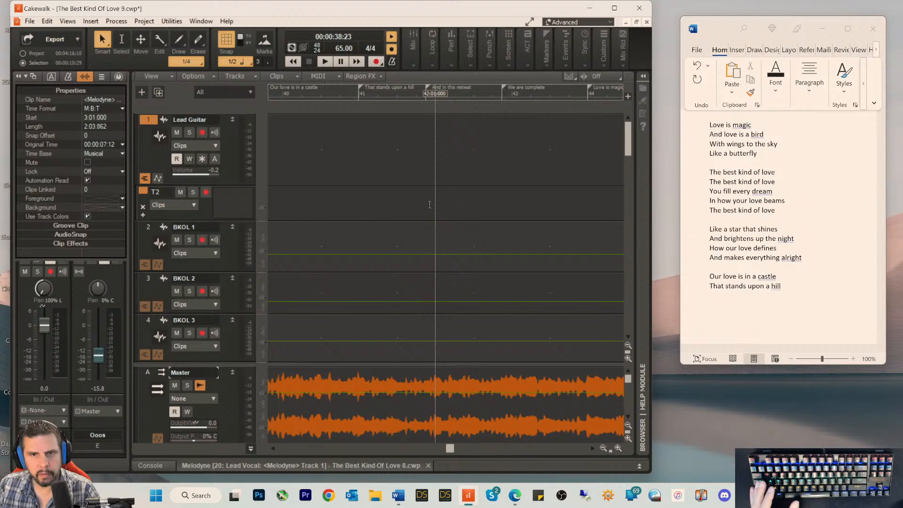
pyautogui.doubleClick(429, 88)
pyautogui.hotkey('ctrl', 'c')
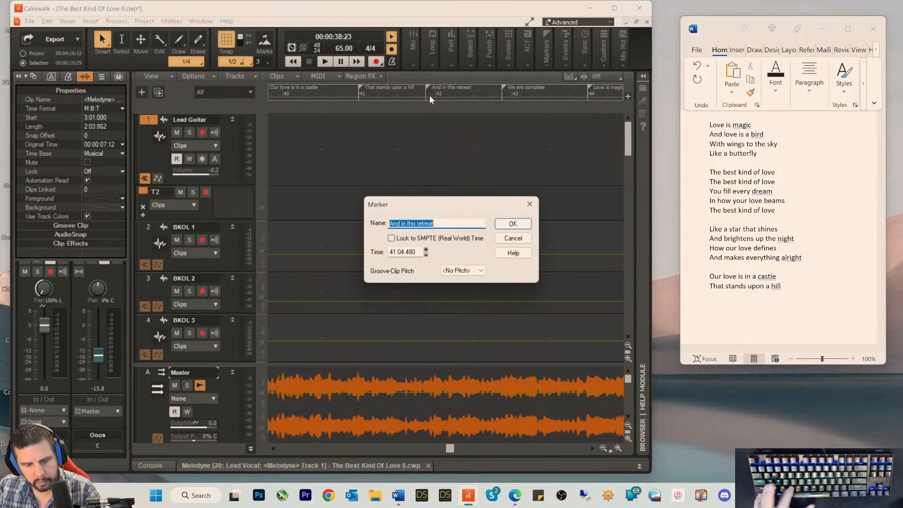
pyautogui.click(512, 238)
pyautogui.click(723, 302)
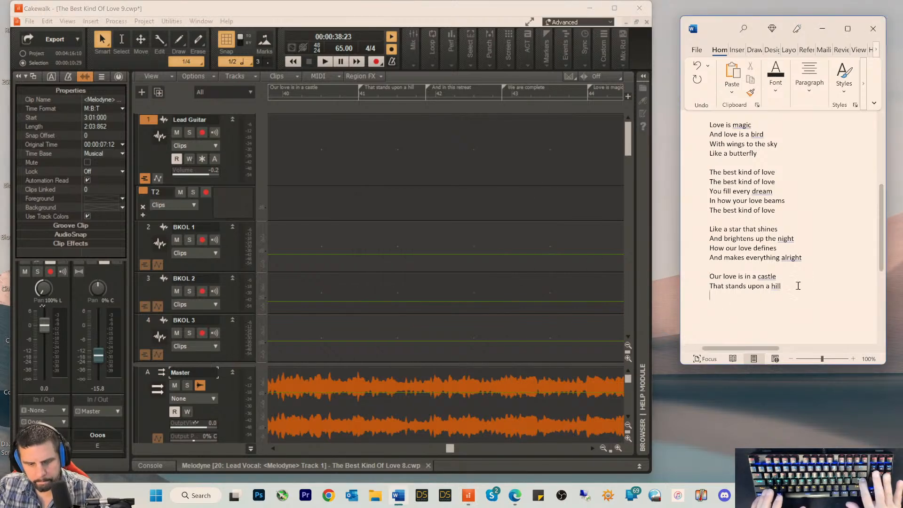
pyautogui.press('Return')
pyautogui.hotkey('ctrl', 'v')
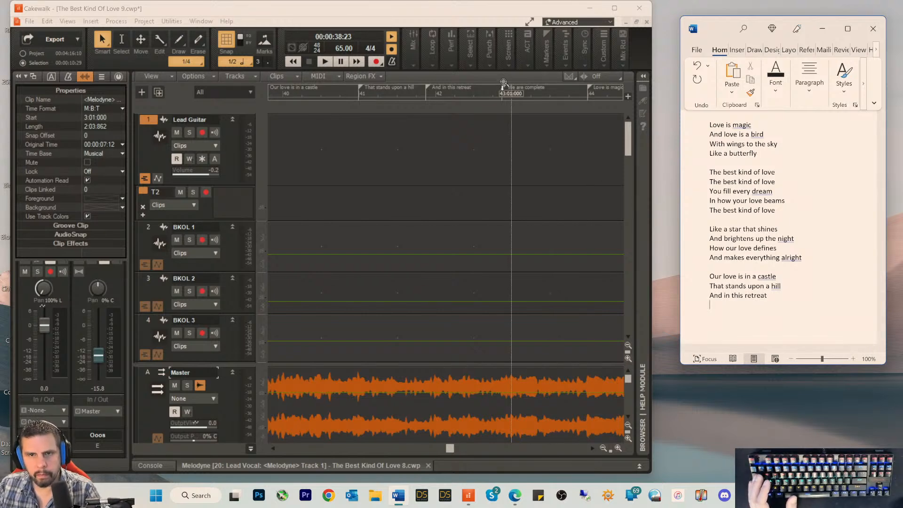
# Step: Copy the marker name "We are complete" from Cakewalk into the Word document as the fourth line of the sixth verse
pyautogui.click(504, 87)
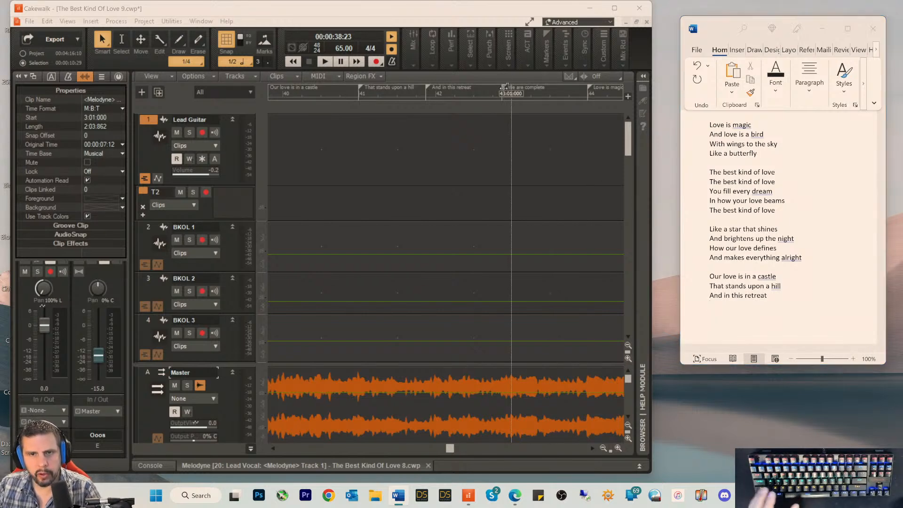
pyautogui.doubleClick(503, 88)
pyautogui.hotkey('ctrl', 'c')
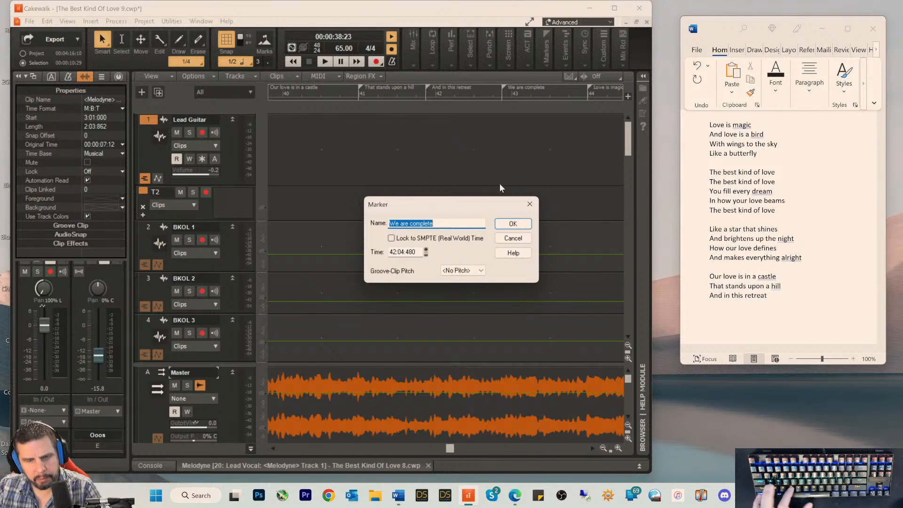
pyautogui.click(511, 241)
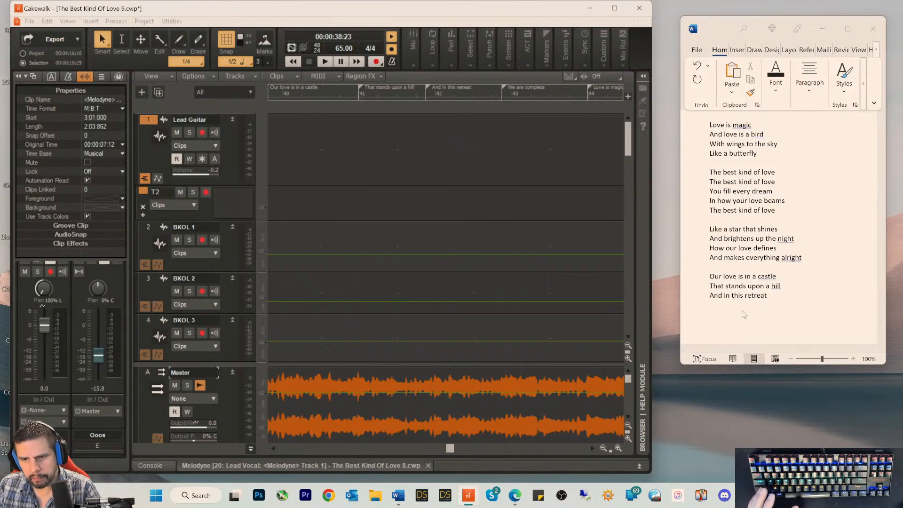
pyautogui.click(743, 314)
pyautogui.hotkey('ctrl', 'v')
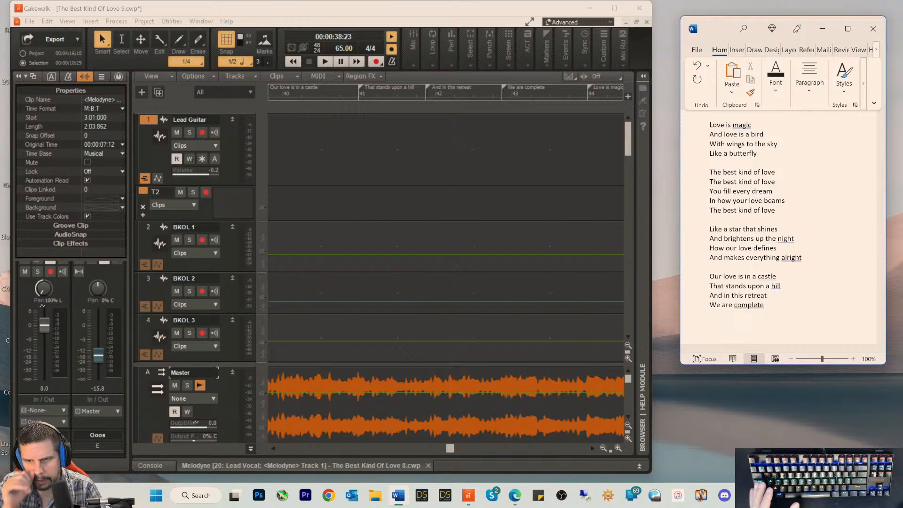
pyautogui.press('Return')
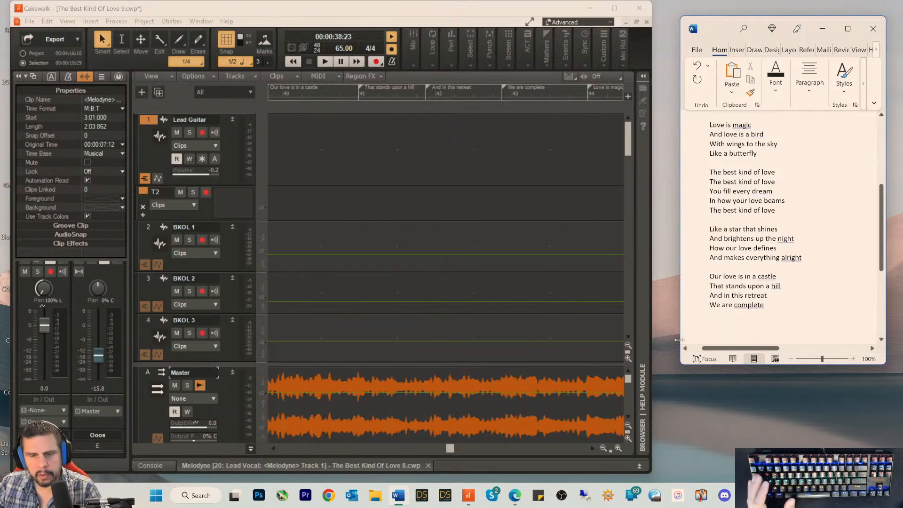
# Step: Check the measure 44 marker in Cakewalk and copy the verses from "Love is magic" through "The best kind of love" below "We are complete" in Word
pyautogui.click(450, 449)
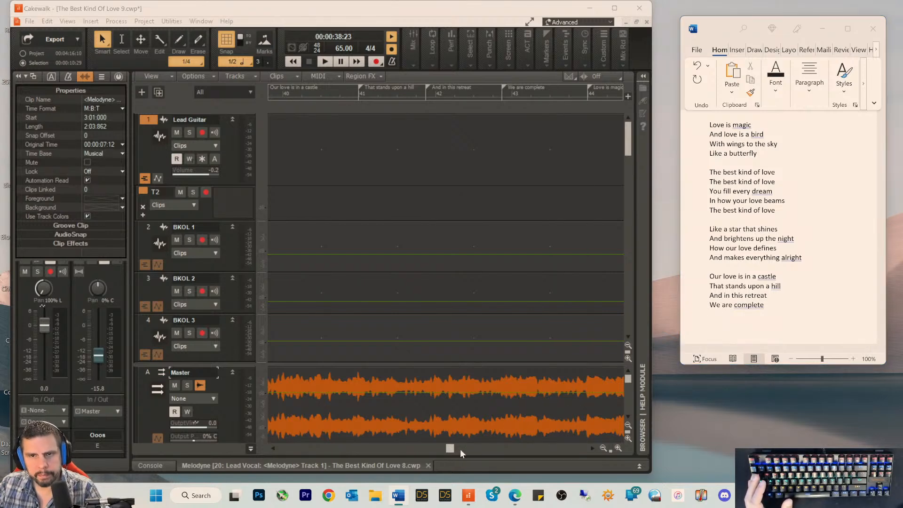
pyautogui.moveTo(459, 448); pyautogui.dragTo(470, 448)
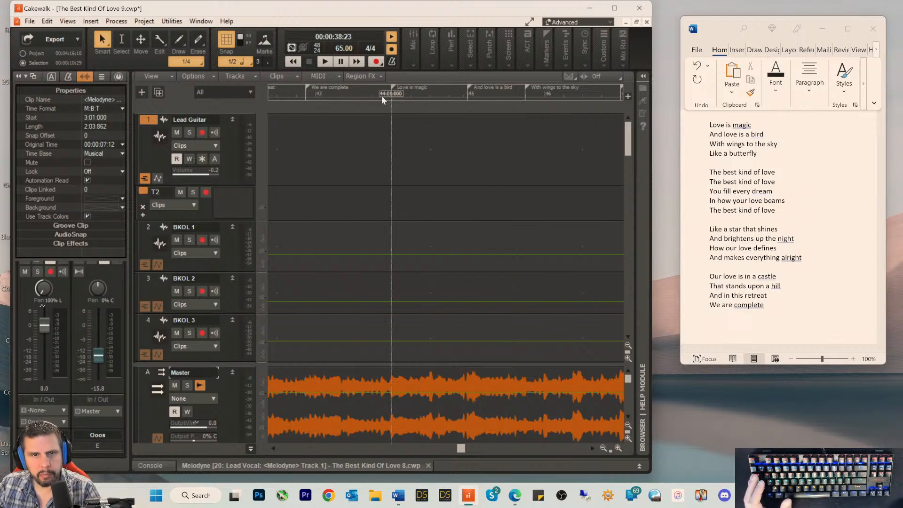
pyautogui.doubleClick(394, 87)
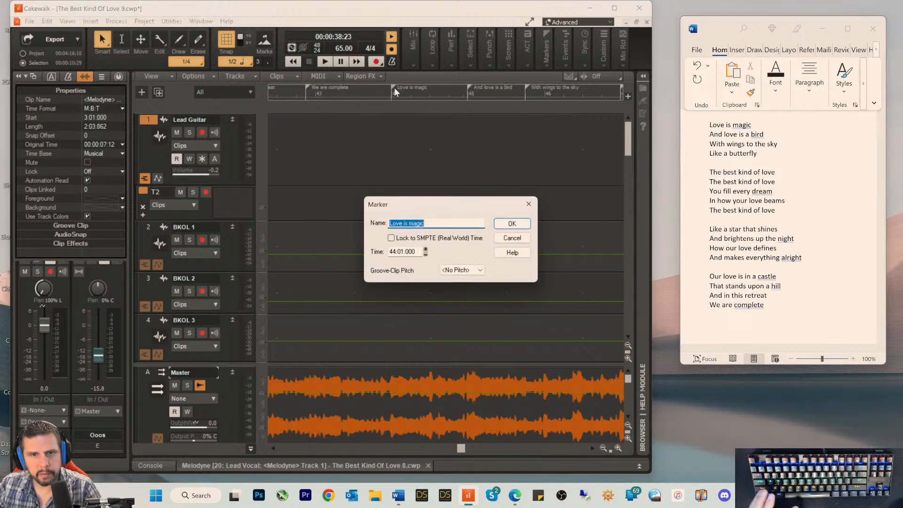
pyautogui.click(515, 239)
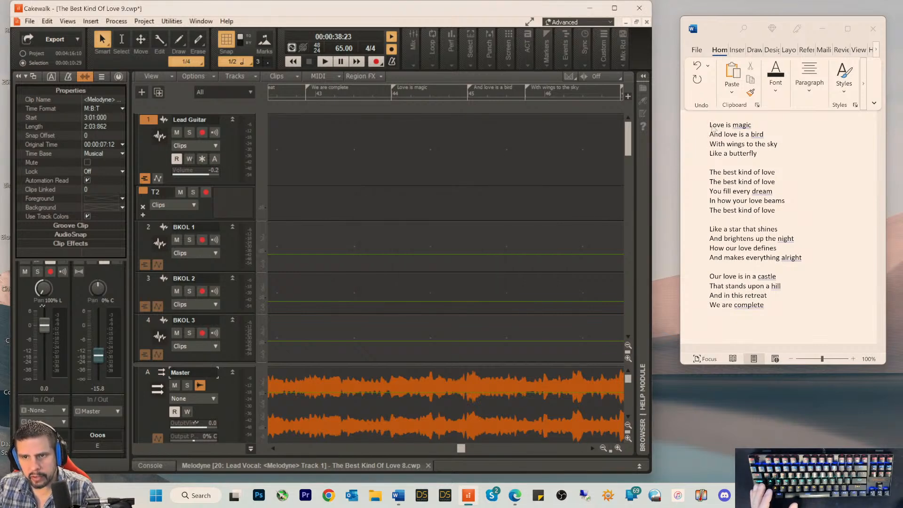
pyautogui.click(711, 126)
pyautogui.moveTo(711, 126); pyautogui.dragTo(787, 213)
pyautogui.hotkey('ctrl', 'c')
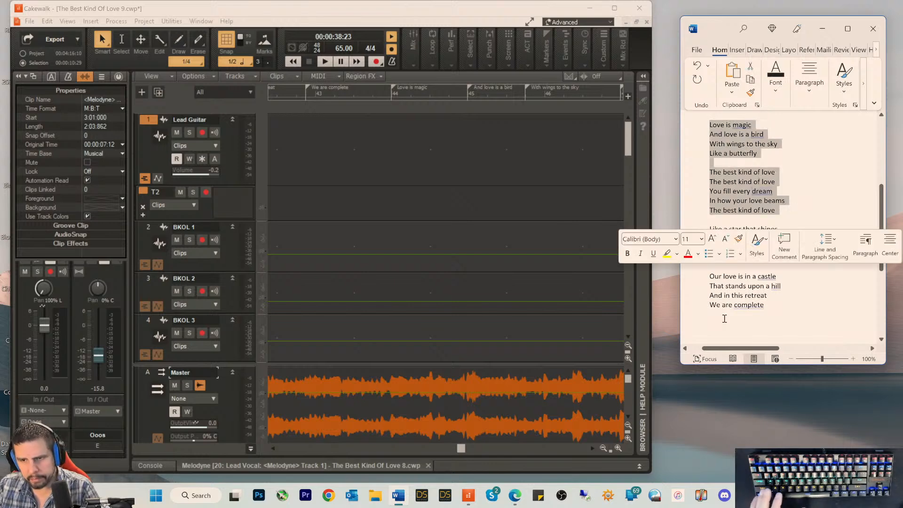
pyautogui.click(738, 318)
pyautogui.hotkey('ctrl', 'v')
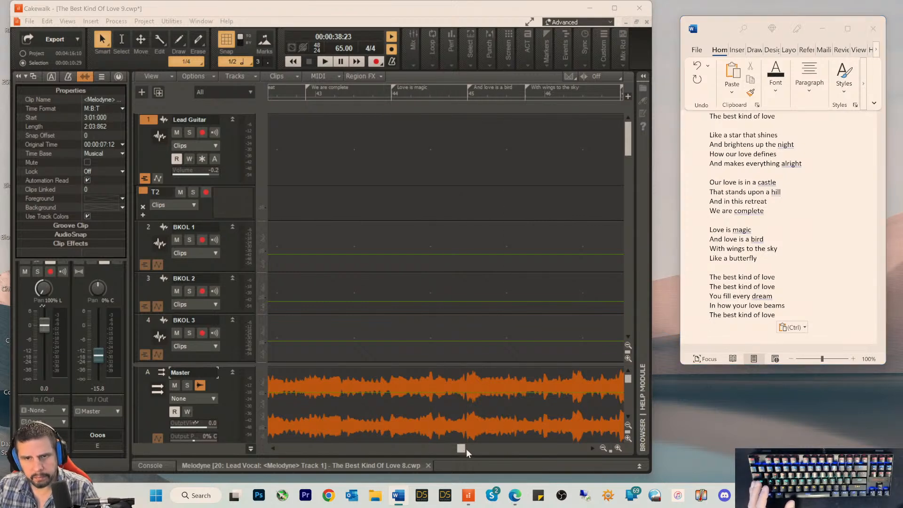
# Step: Play the Cakewalk project from measure 52 to find where the backing vocals enter, and place the playhead at measure 56
pyautogui.moveTo(464, 449); pyautogui.dragTo(492, 453)
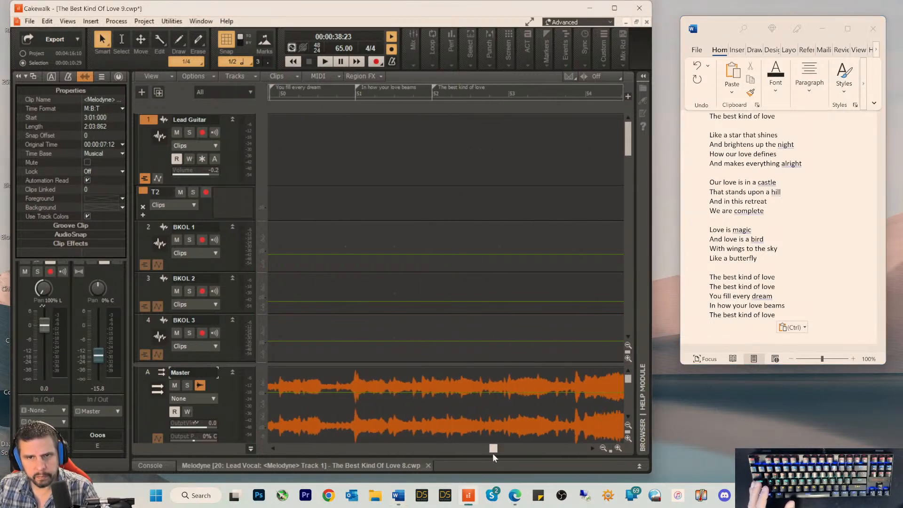
pyautogui.click(423, 97)
pyautogui.press('space')
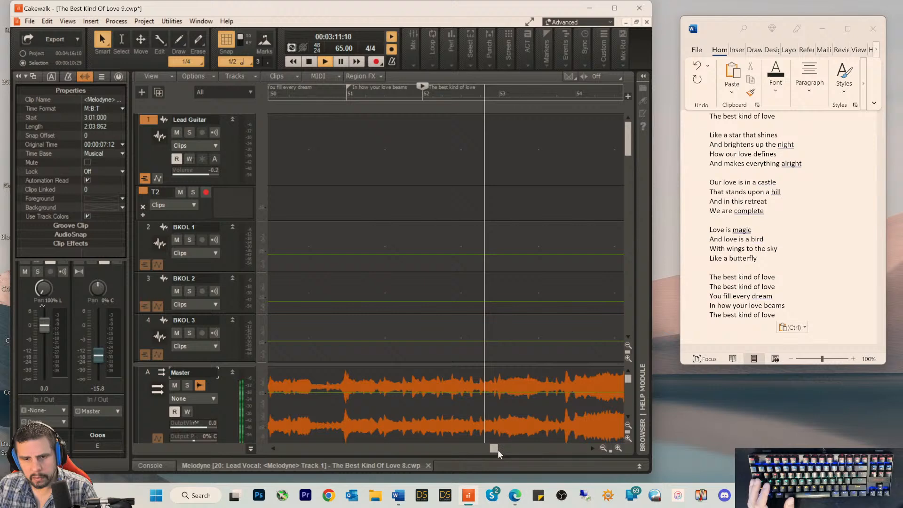
pyautogui.moveTo(495, 449); pyautogui.dragTo(511, 450)
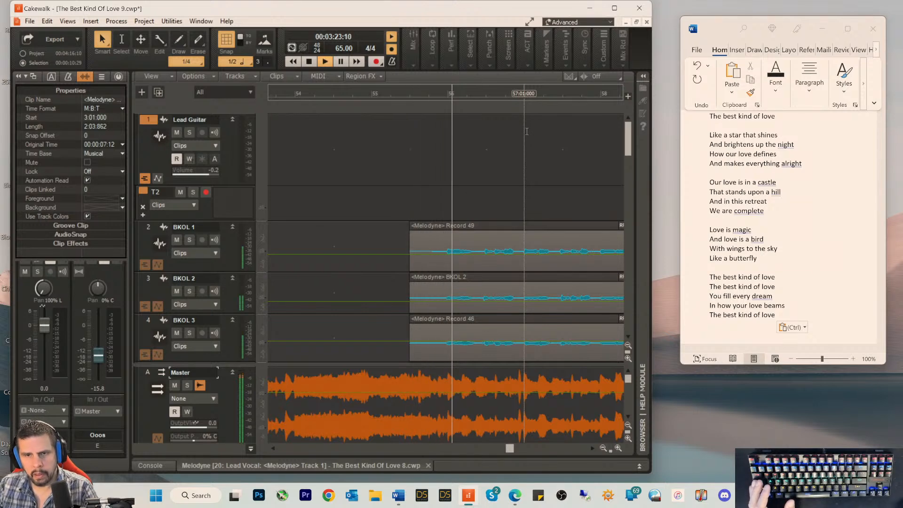
pyautogui.click(447, 92)
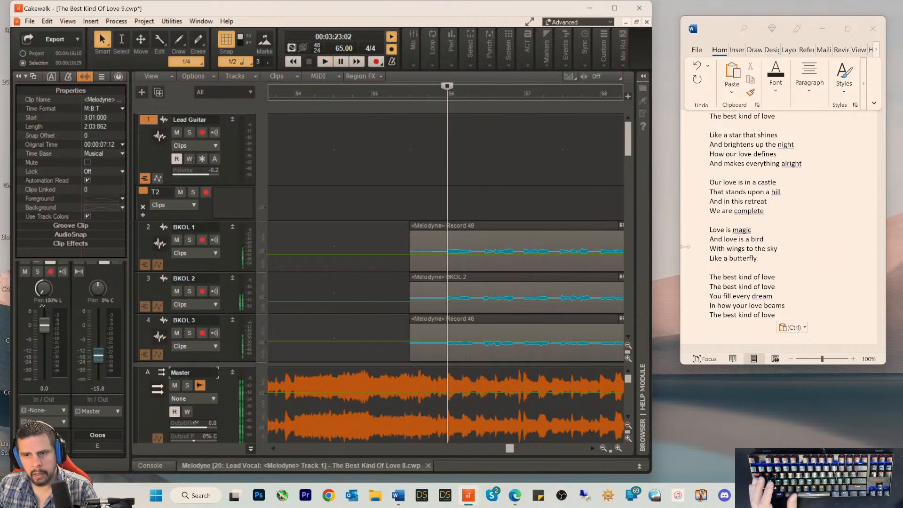
# Step: Copy the last line "The best kind of love" in Word and paste it as the first line of a new verse
pyautogui.click(767, 321)
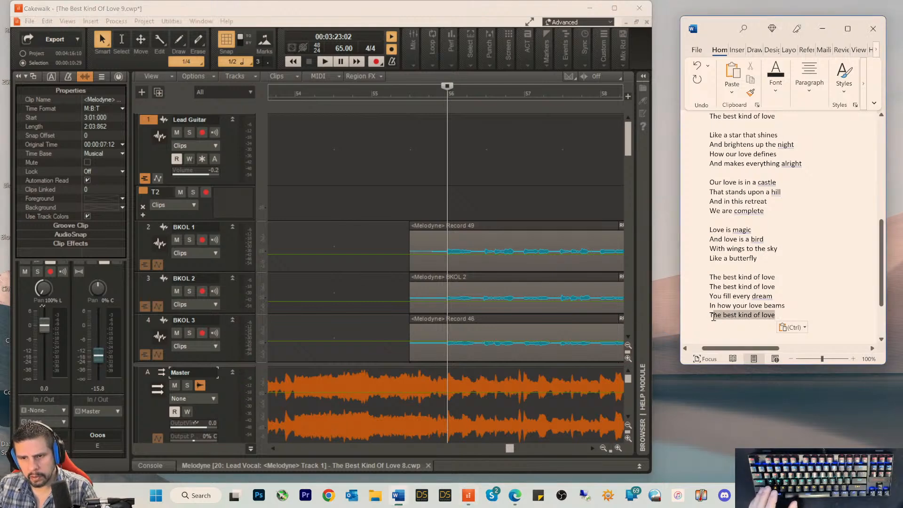
pyautogui.hotkey('ctrl', 'c')
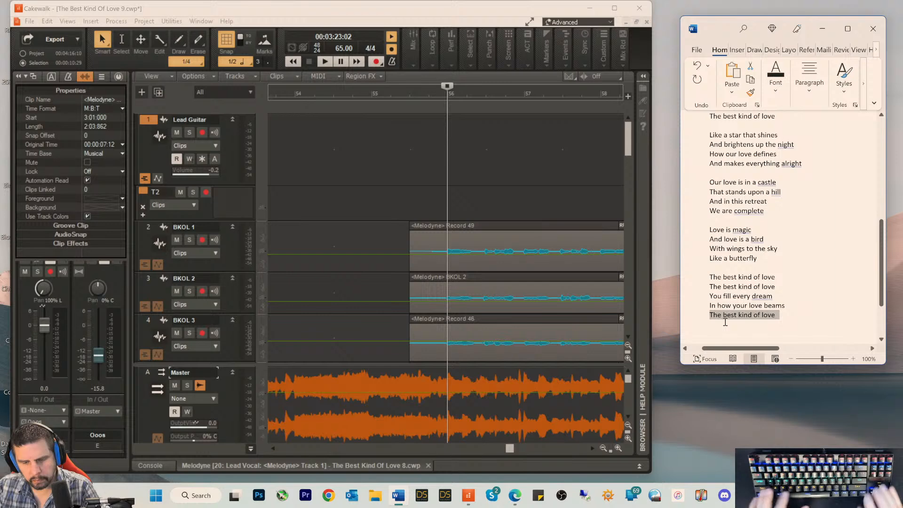
pyautogui.press('Down')
pyautogui.press('Return')
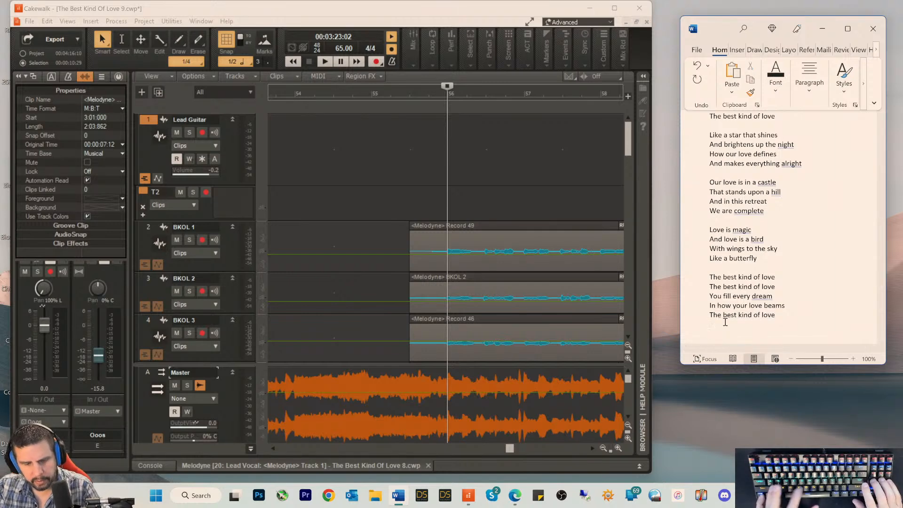
pyautogui.hotkey('ctrl', 'v')
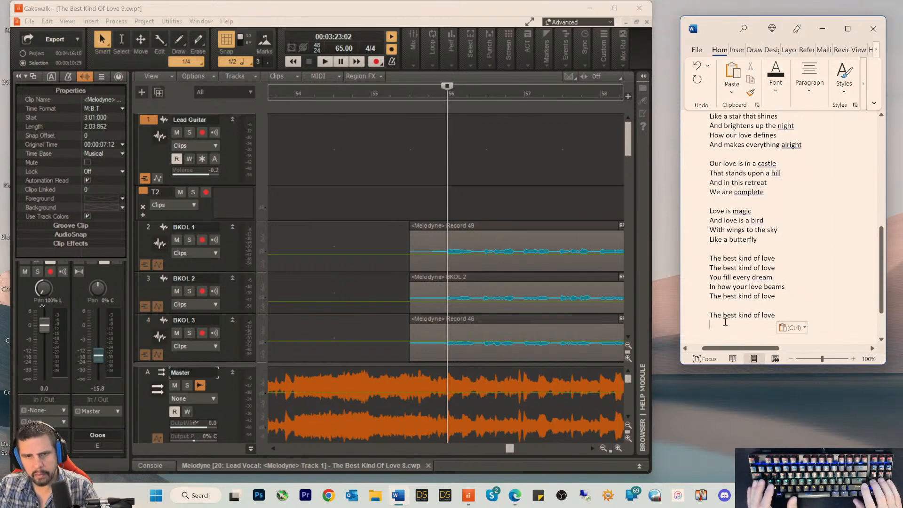
# Step: Play the song from measure 56 and add two more "The best kind of love" lines to the new verse in Word
pyautogui.click(459, 22)
pyautogui.press('space')
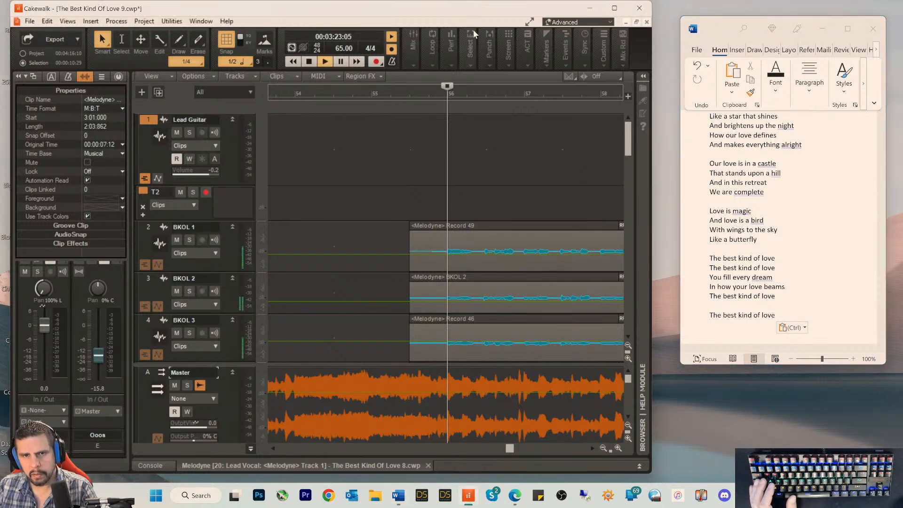
pyautogui.click(731, 329)
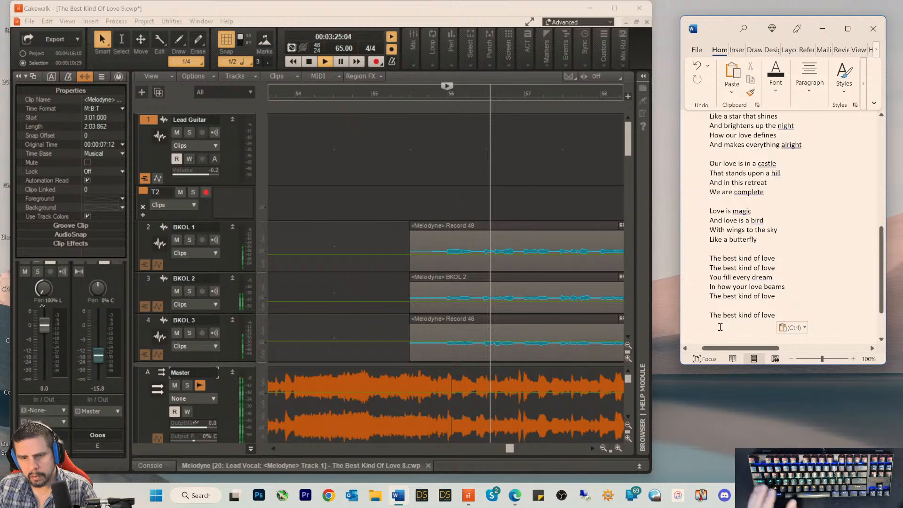
pyautogui.hotkey('ctrl', 'v')
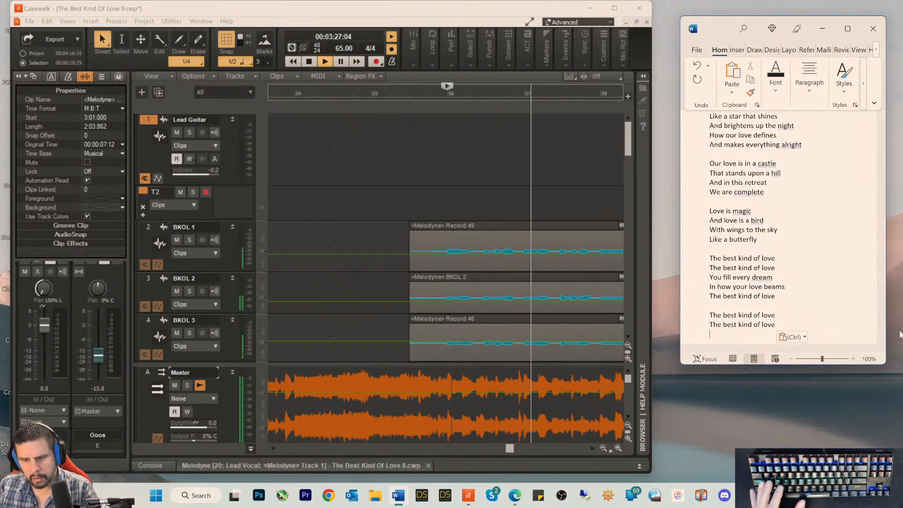
pyautogui.press('Return')
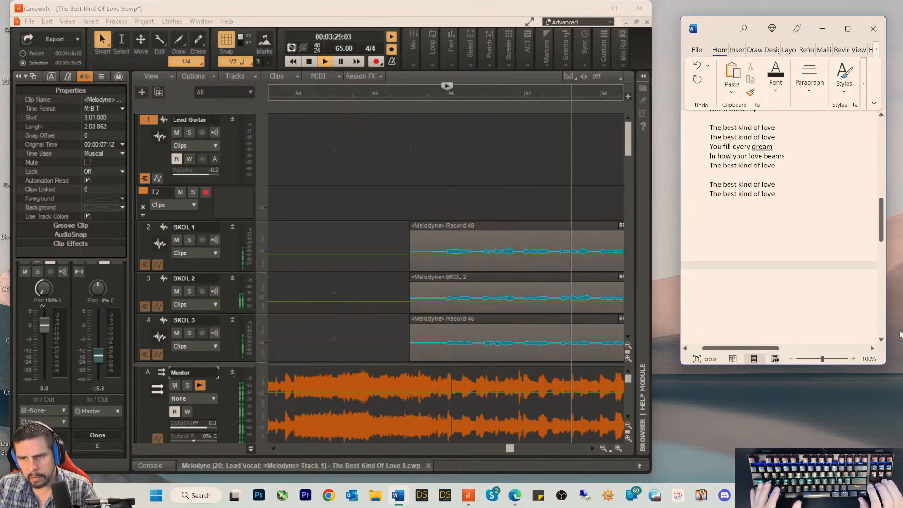
pyautogui.press('Up')
pyautogui.hotkey('ctrl', 'v')
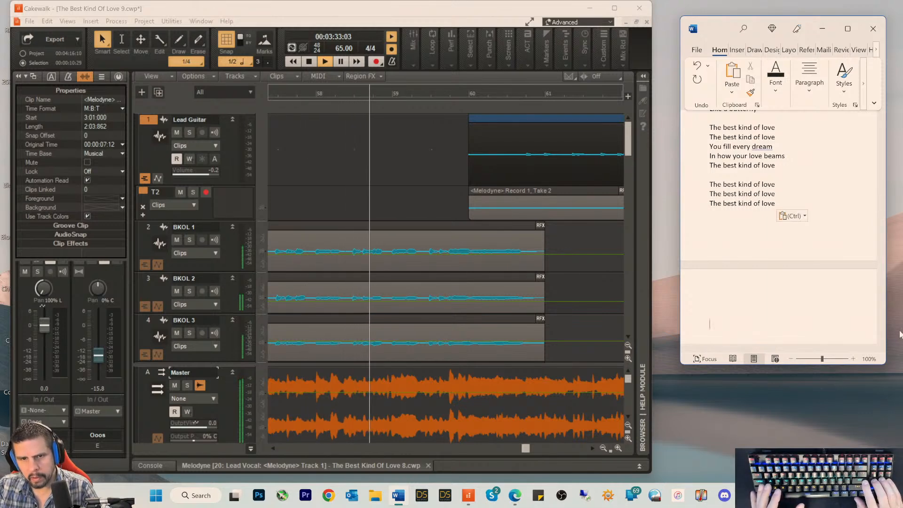
# Step: Paste three "The best kind of love" lines as a further verse on the next page of the document
pyautogui.press('Return')
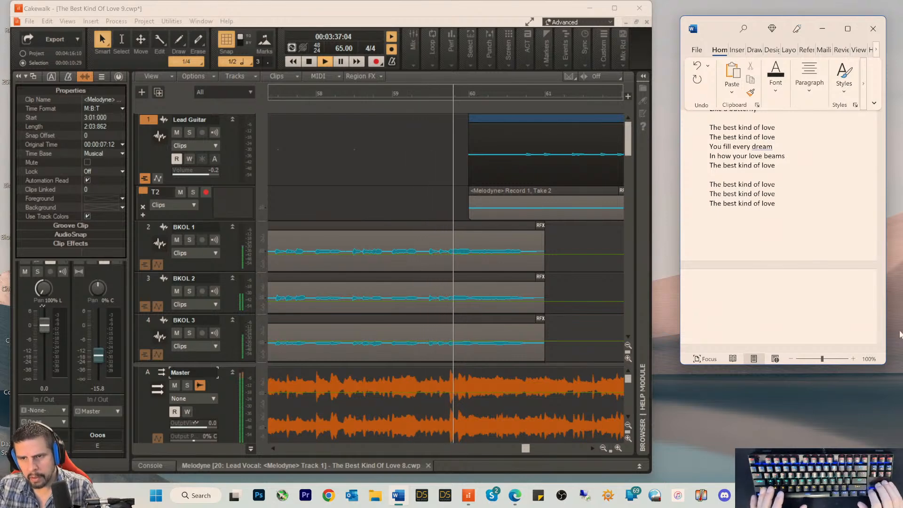
pyautogui.hotkey('ctrl', 'v')
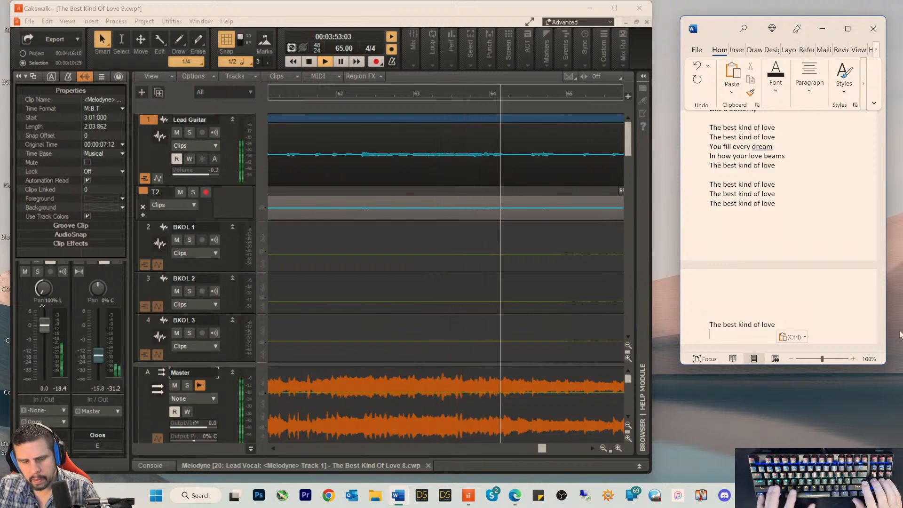
pyautogui.hotkey('ctrl', 'v')
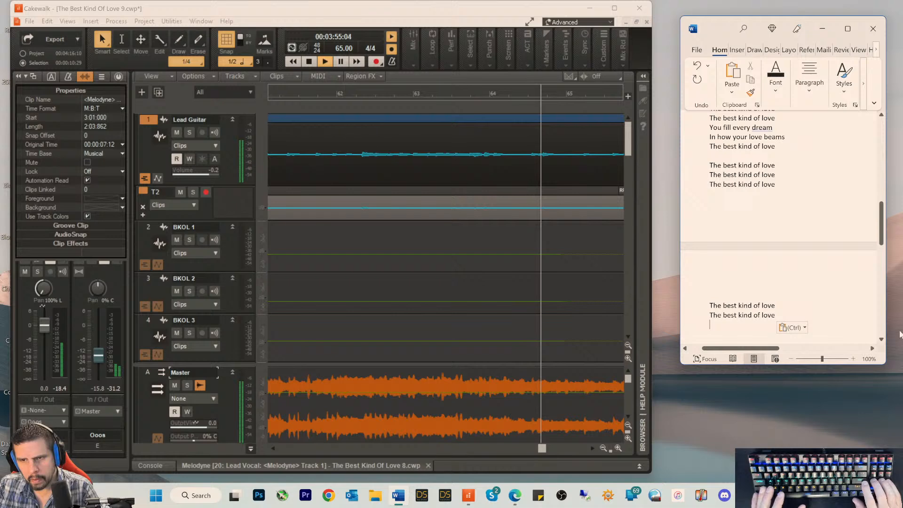
pyautogui.hotkey('ctrl', 'v')
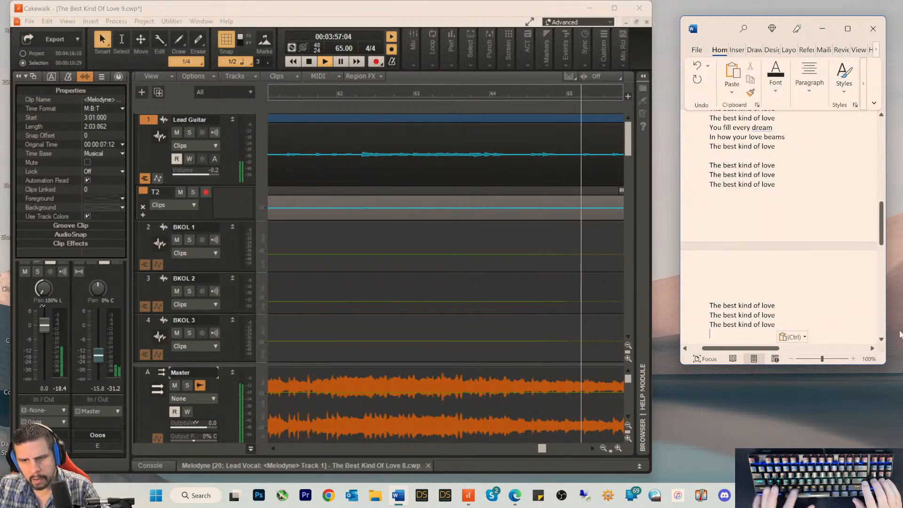
# Step: Enter the artist's name as a credit line beneath the final verse, separated by a blank line
pyautogui.press('Return')
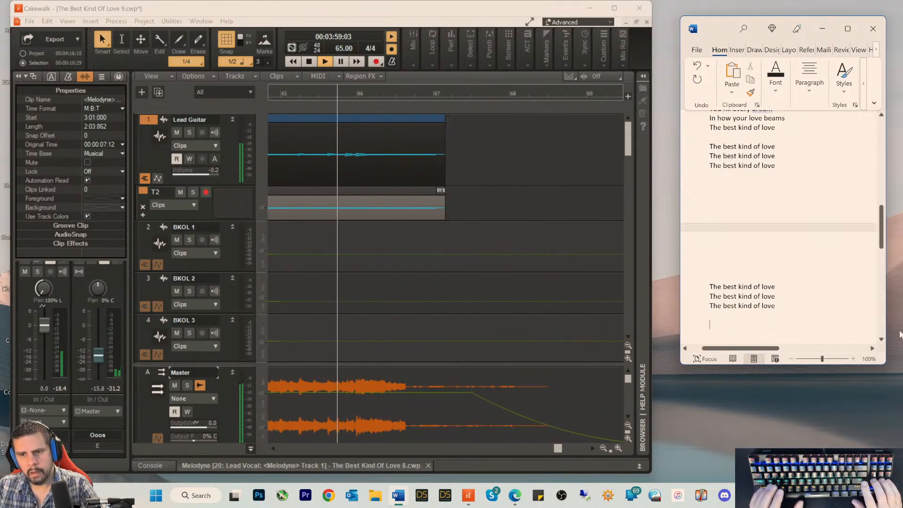
pyautogui.write('RexRed')
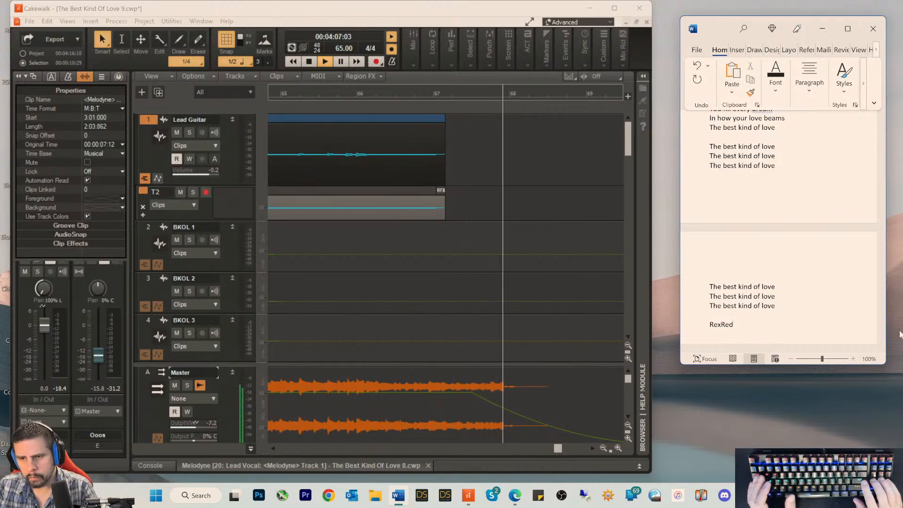
pyautogui.press('Return')
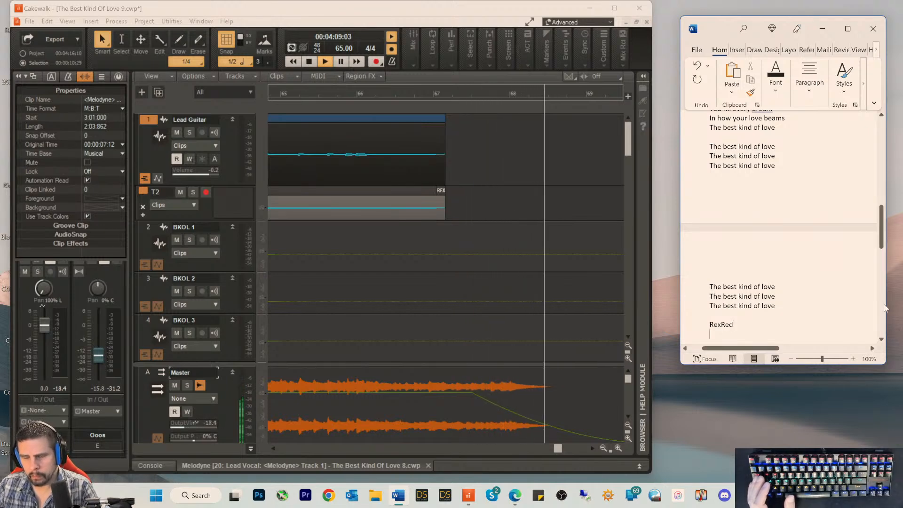
# Step: Stop the song's playback in Cakewalk and browse the saved project versions in a widened Save As dialog
pyautogui.click(433, 22)
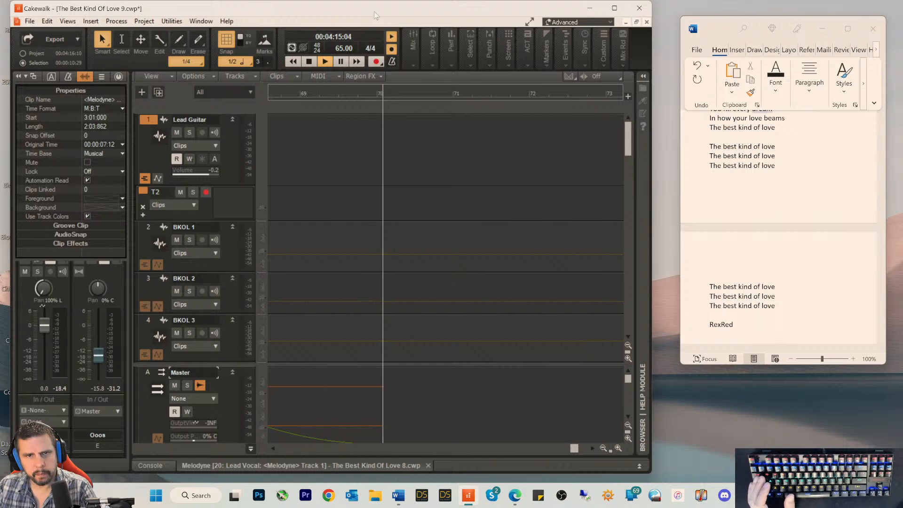
pyautogui.press('space')
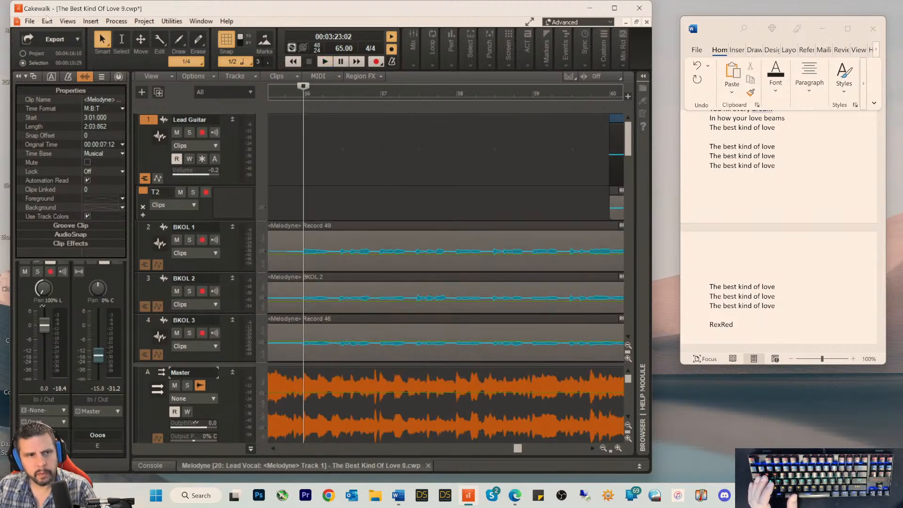
pyautogui.click(30, 21)
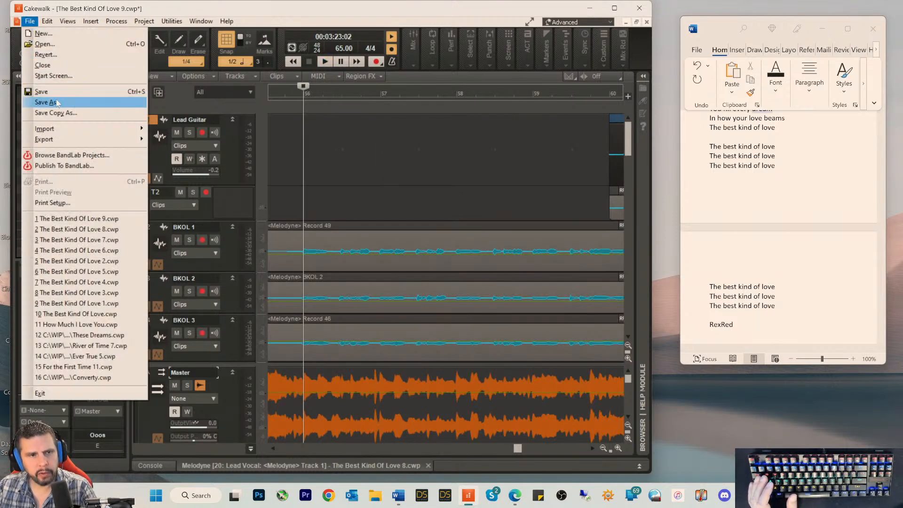
pyautogui.click(57, 103)
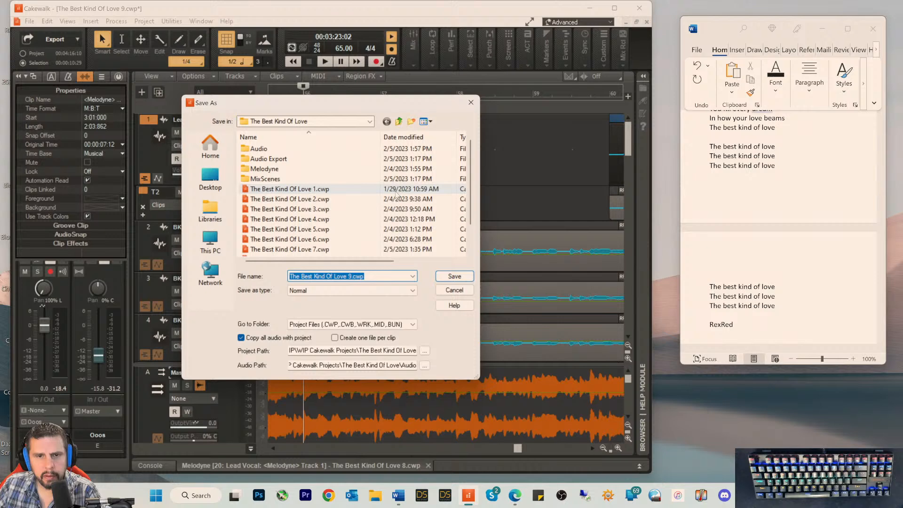
pyautogui.scroll(-1, 396, 193)
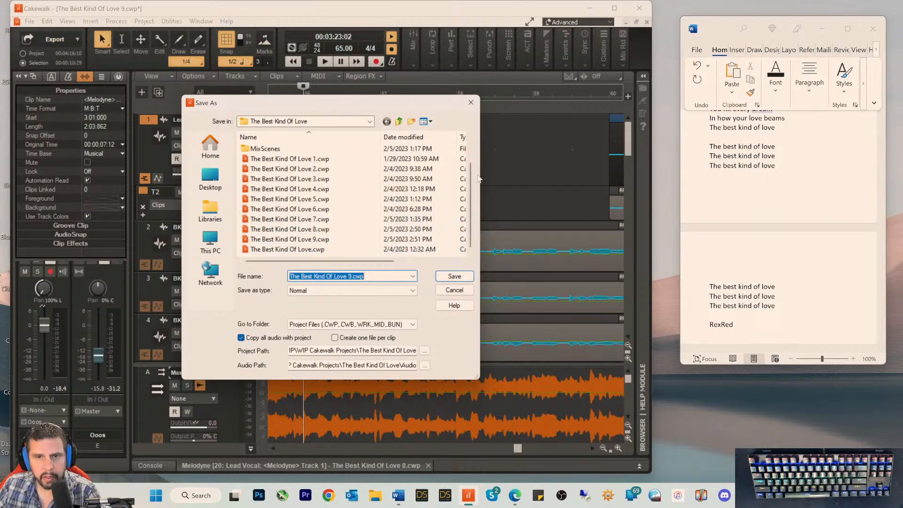
pyautogui.moveTo(479, 174); pyautogui.dragTo(588, 174)
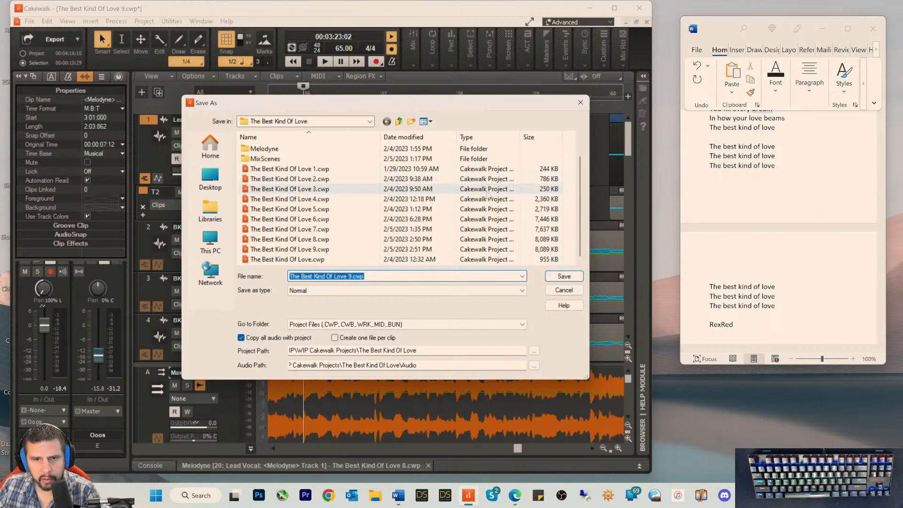
pyautogui.scroll(1, 488, 188)
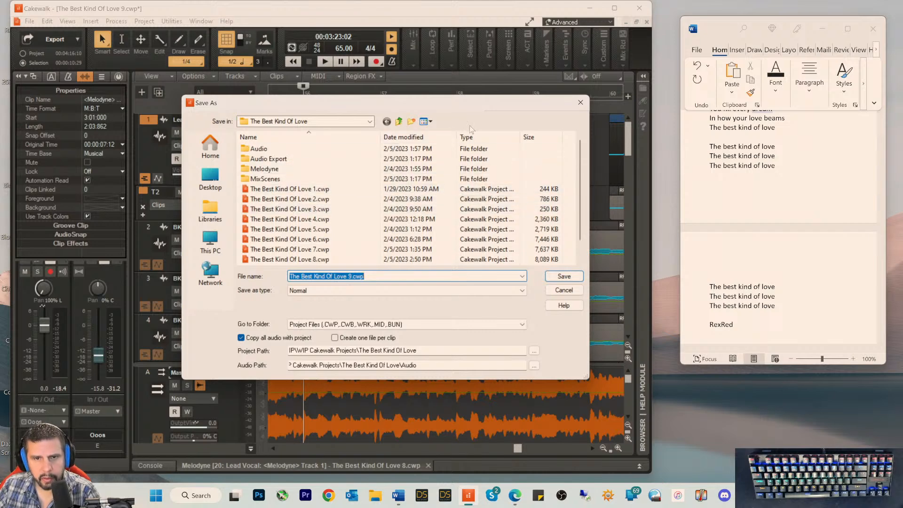
# Step: Add the Date created column to the Save As file list and look up the creation dates of the project versions
pyautogui.click(430, 122)
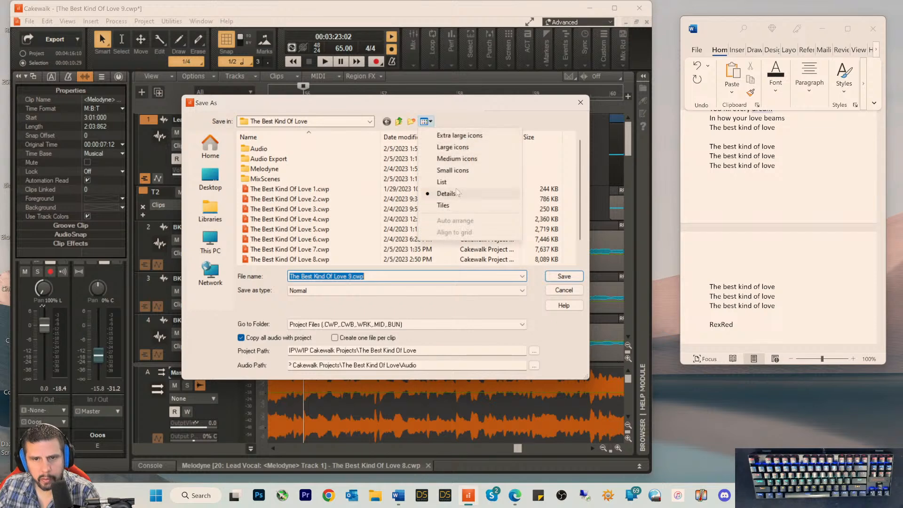
pyautogui.click(461, 103)
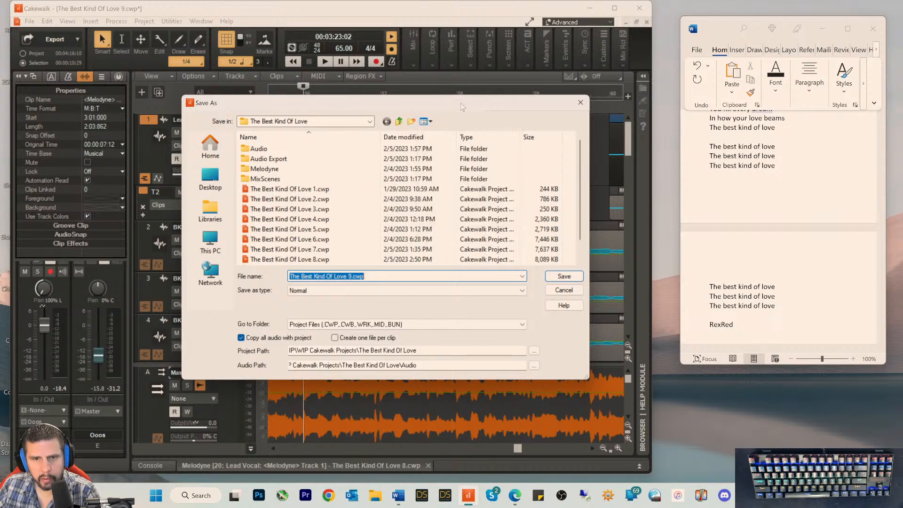
pyautogui.rightClick(447, 137)
pyautogui.click(483, 215)
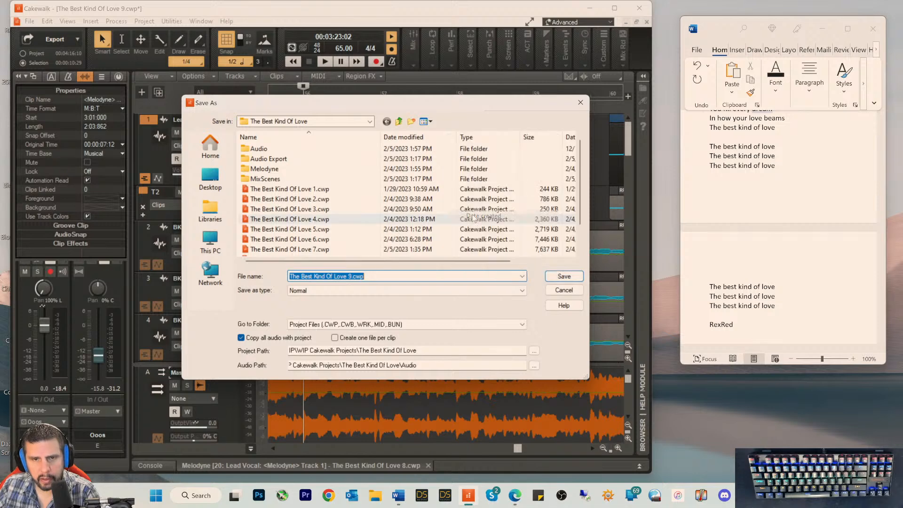
pyautogui.moveTo(371, 262); pyautogui.dragTo(447, 265)
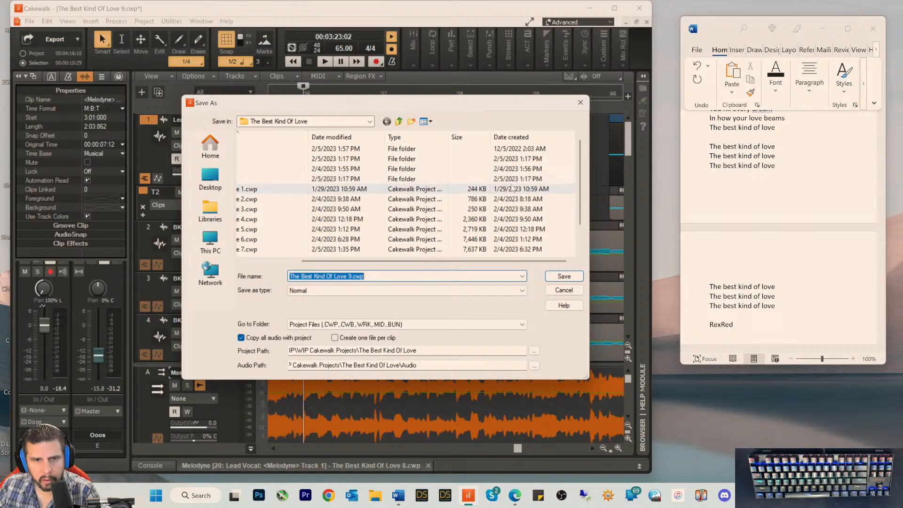
pyautogui.scroll(-1, 515, 207)
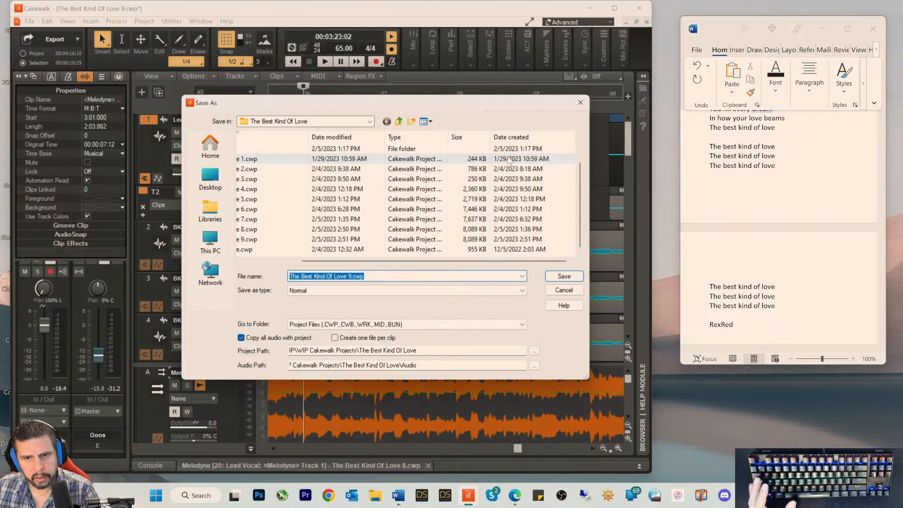
# Step: Enter the date 1/29/23 on a new line beneath the artist credit in the Word document
pyautogui.click(769, 326)
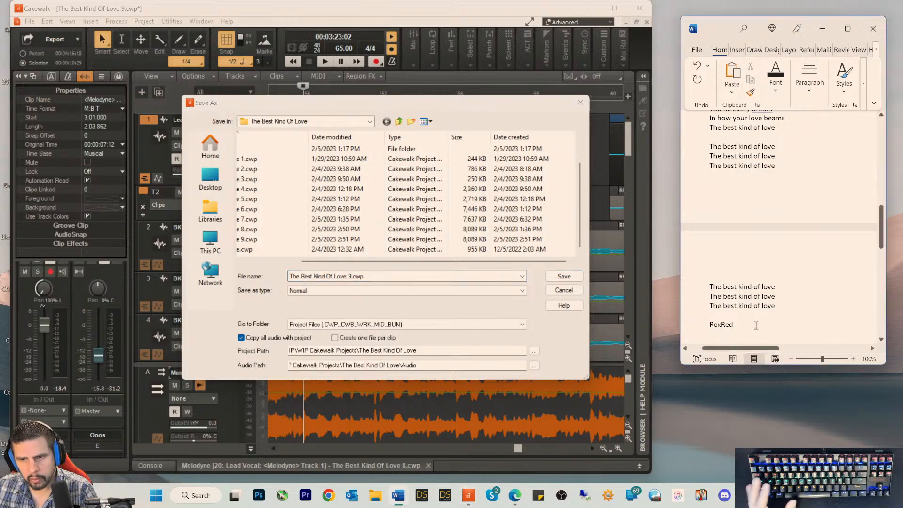
pyautogui.write('1/2')
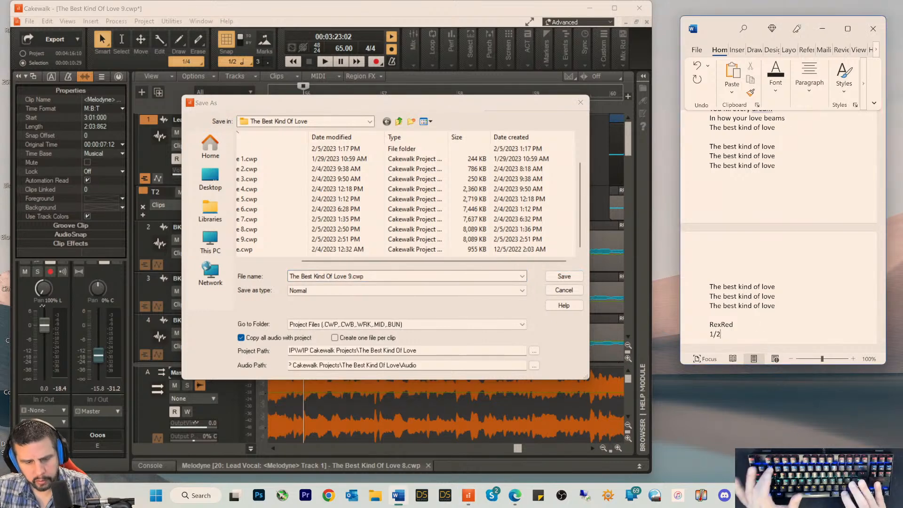
pyautogui.write('9/')
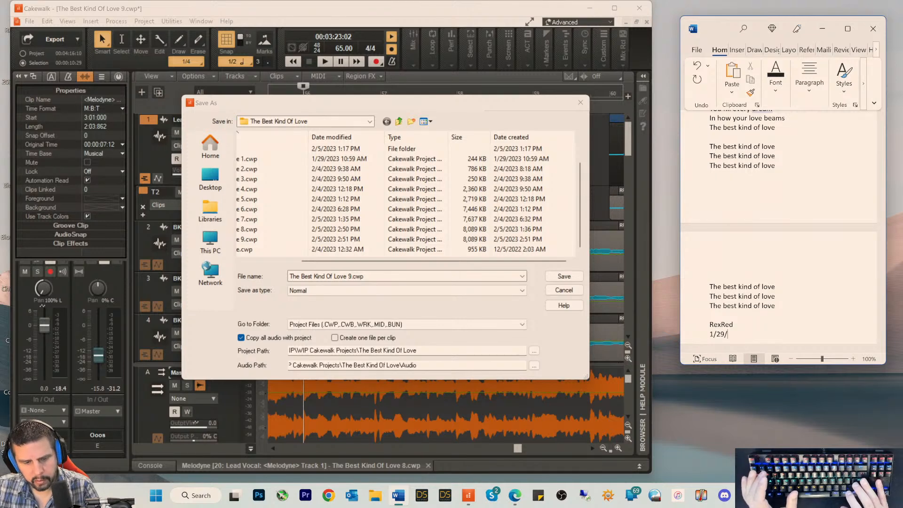
pyautogui.write('23')
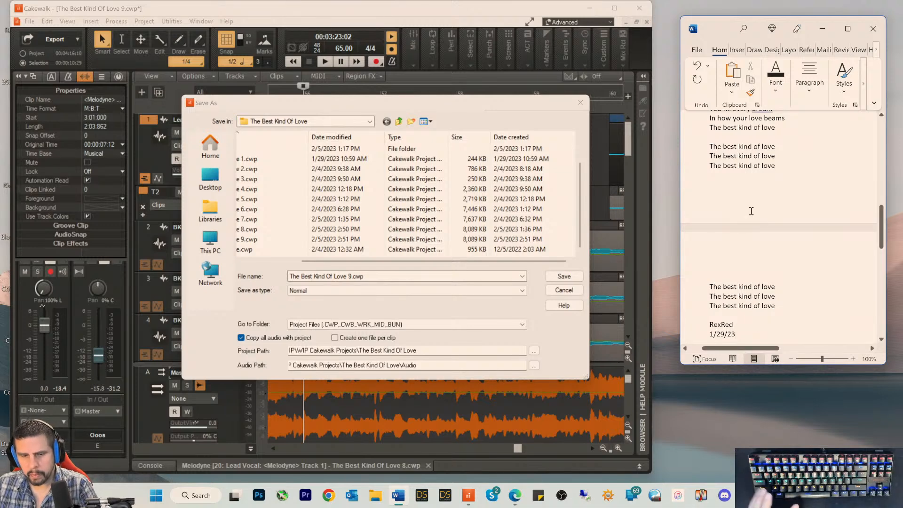
# Step: Save the Word document as The Best Kind Of Love in the Desktop folder
pyautogui.hotkey('ctrl', 's')
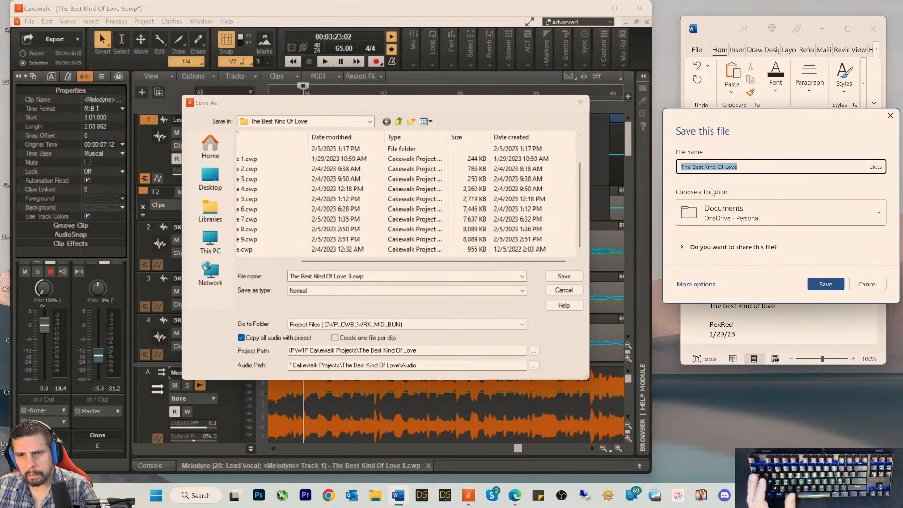
pyautogui.click(713, 214)
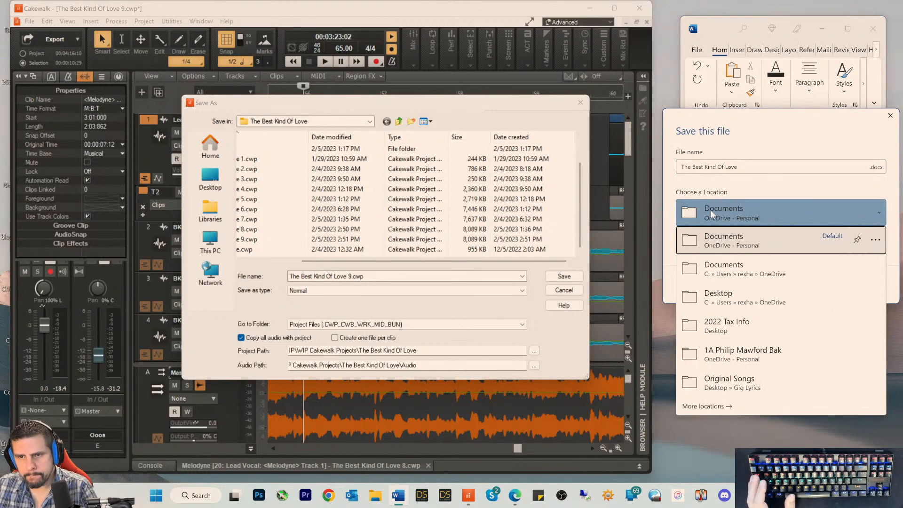
pyautogui.click(711, 301)
pyautogui.click(825, 284)
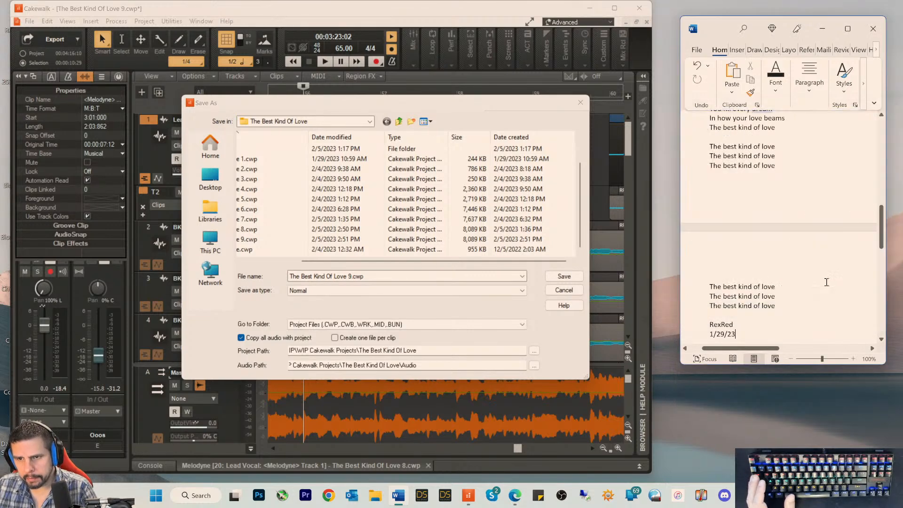
# Step: Delete the extra blank line between the song title and the first verse in the Word document
pyautogui.scroll(10, 805, 191)
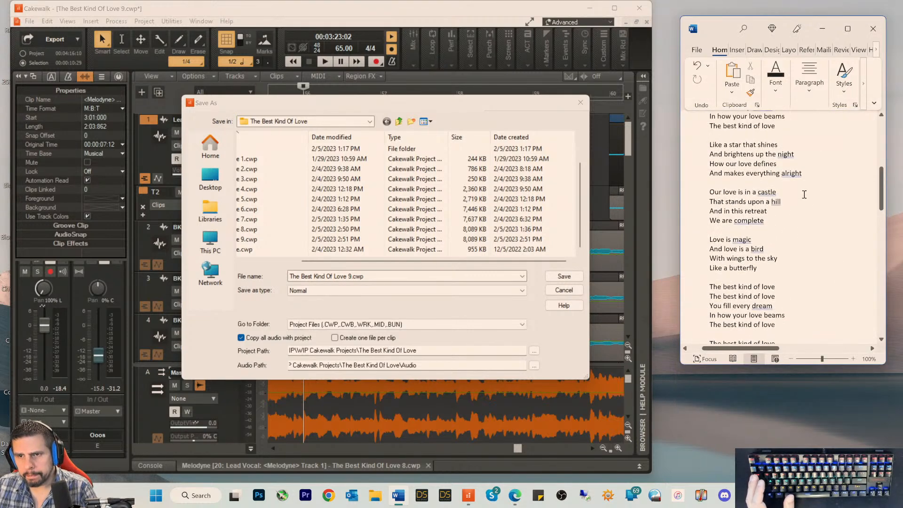
pyautogui.scroll(1, 804, 194)
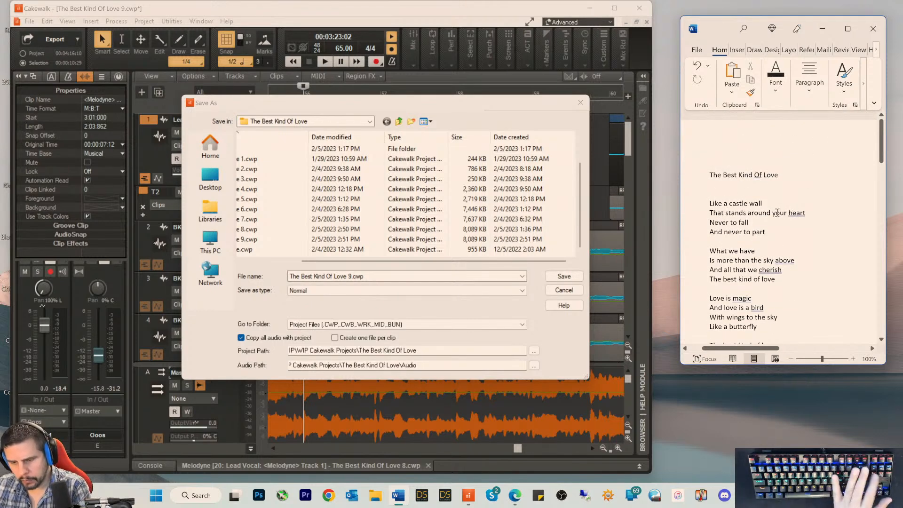
pyautogui.press('Delete')
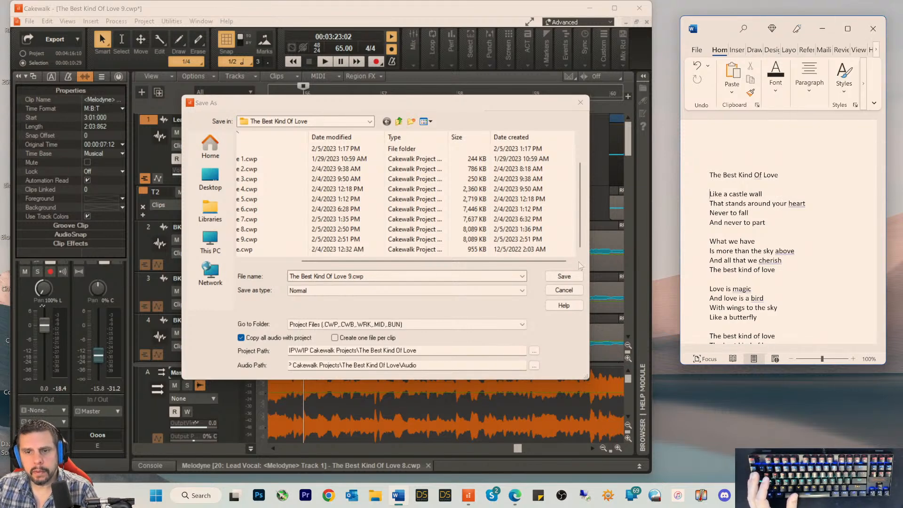
# Step: Cancel the Save As dialog in Cakewalk, return to the song's beginning and save the project under its existing name
pyautogui.click(571, 293)
pyautogui.press('Escape')
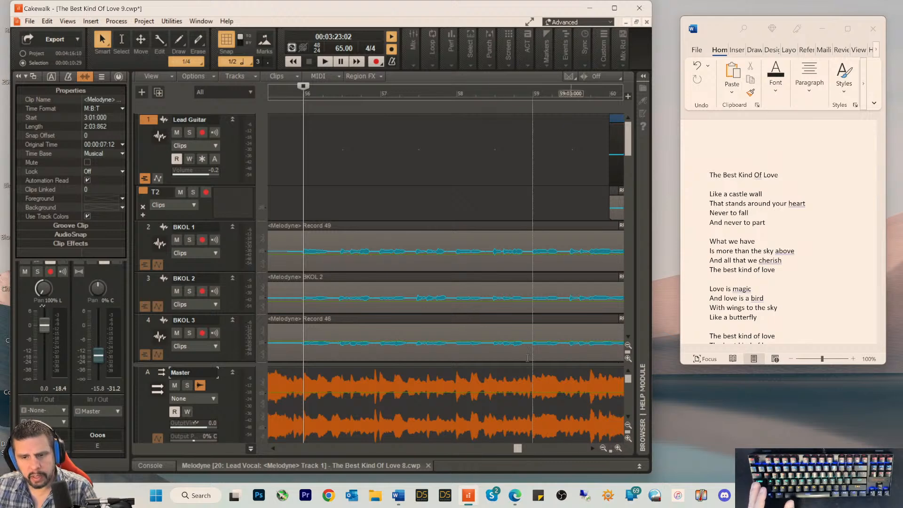
pyautogui.moveTo(517, 450); pyautogui.dragTo(264, 447)
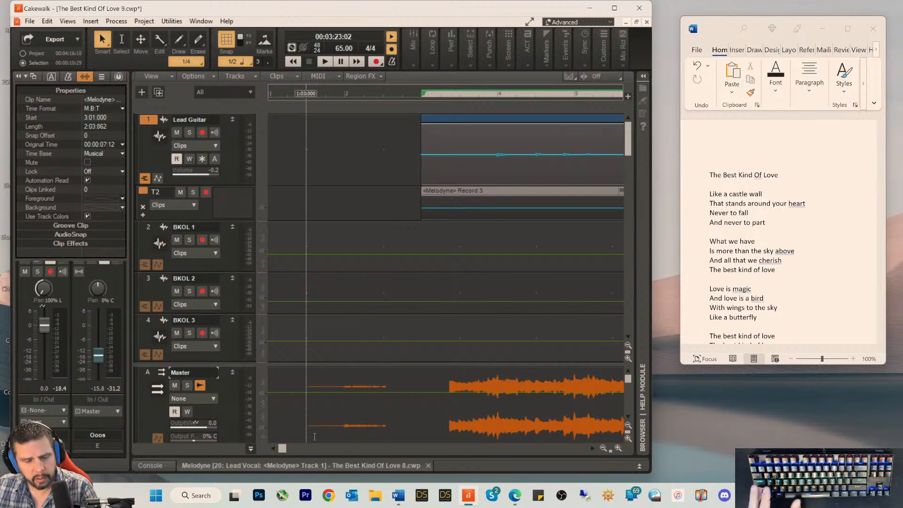
pyautogui.hotkey('ctrl', 's')
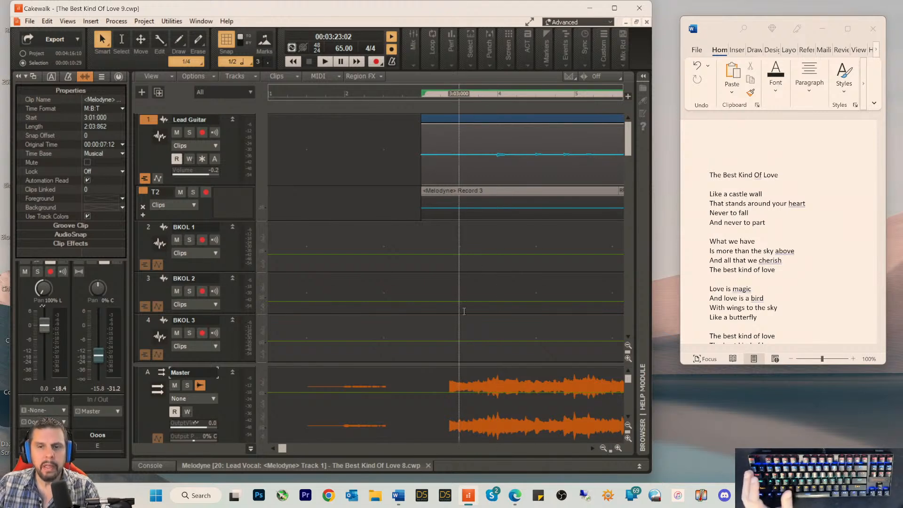
# Step: Reduce the track heights to show tracks 1 to 19 together and maximize the Cakewalk window
pyautogui.moveTo(653, 474)
pyautogui.mouseDown()
pyautogui.moveTo(708, 474)
pyautogui.moveTo(668, 473)
pyautogui.mouseUp()
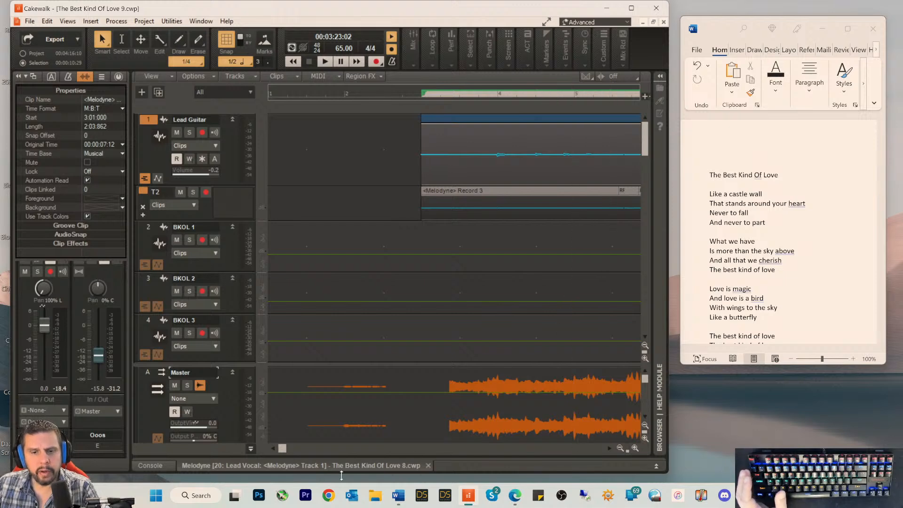
pyautogui.moveTo(284, 449); pyautogui.dragTo(313, 451)
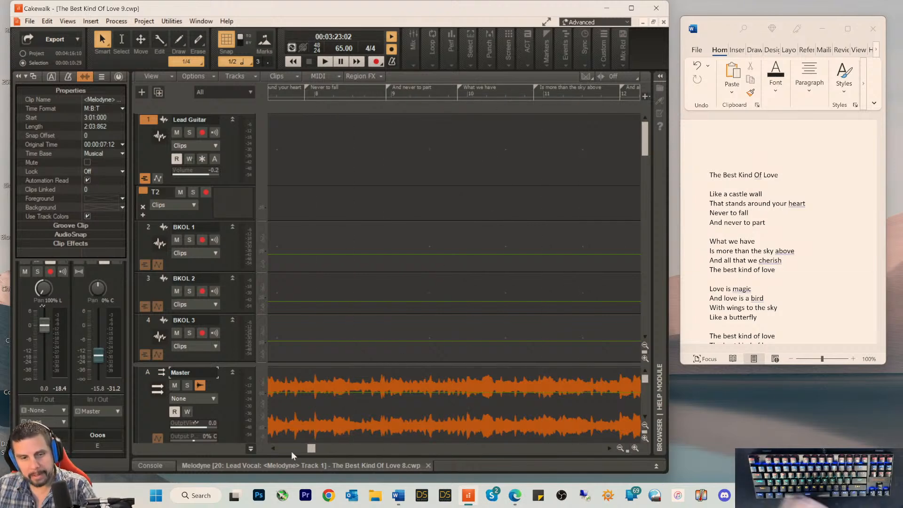
pyautogui.moveTo(308, 451); pyautogui.dragTo(282, 457)
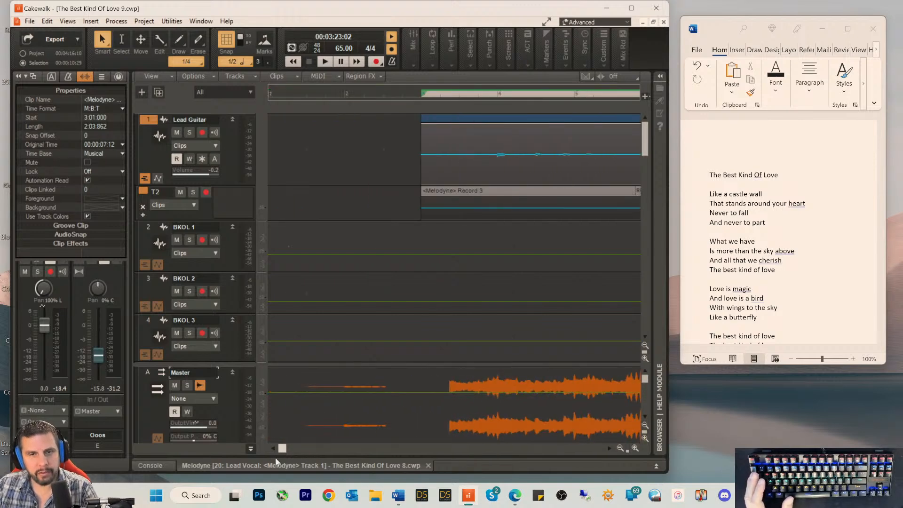
pyautogui.click(645, 346)
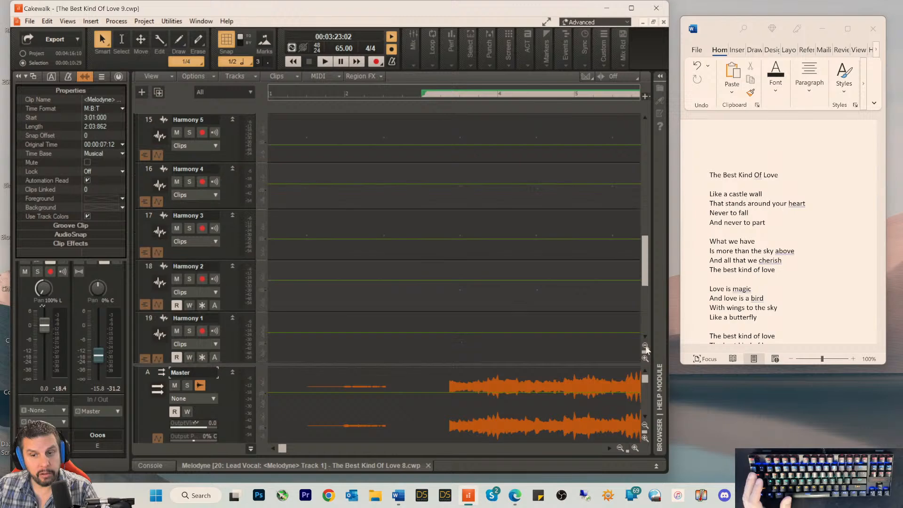
pyautogui.click(645, 346)
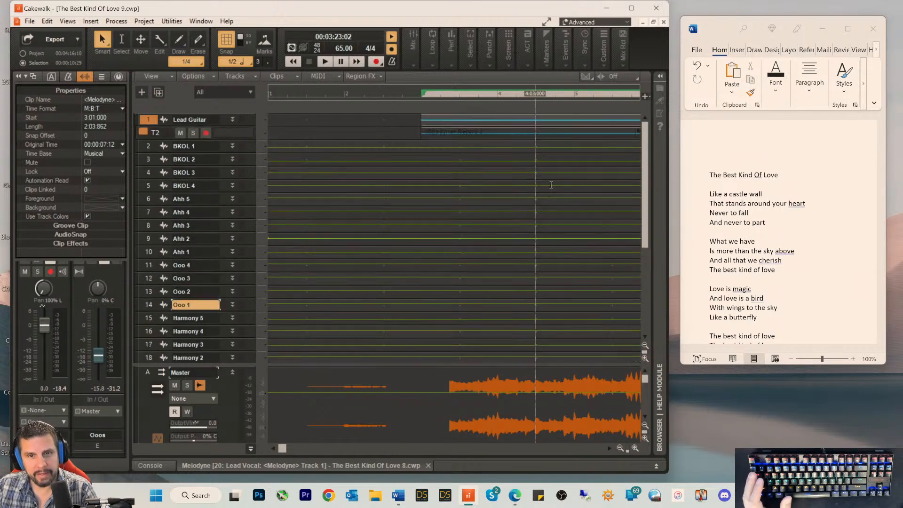
pyautogui.click(632, 8)
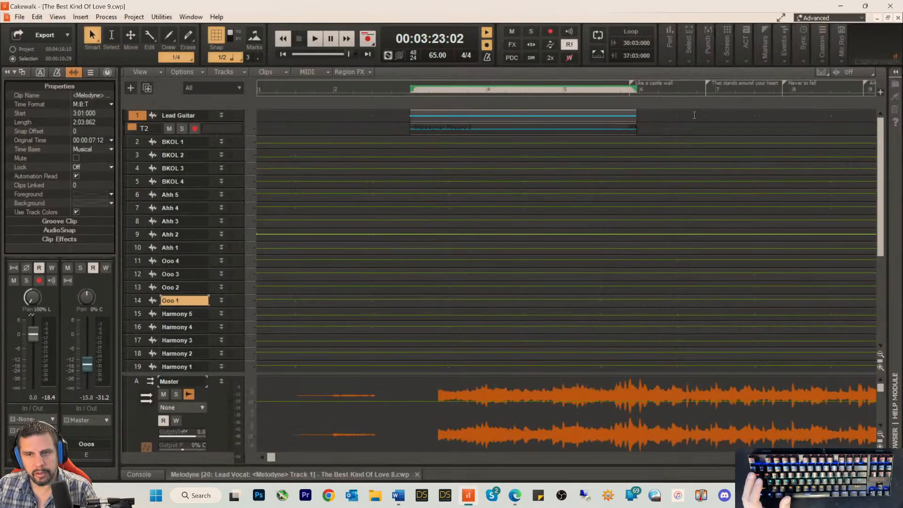
# Step: Zoom out the timeline and examine the backing vocal clips and lyric markers up to about measure 50
pyautogui.click(858, 456)
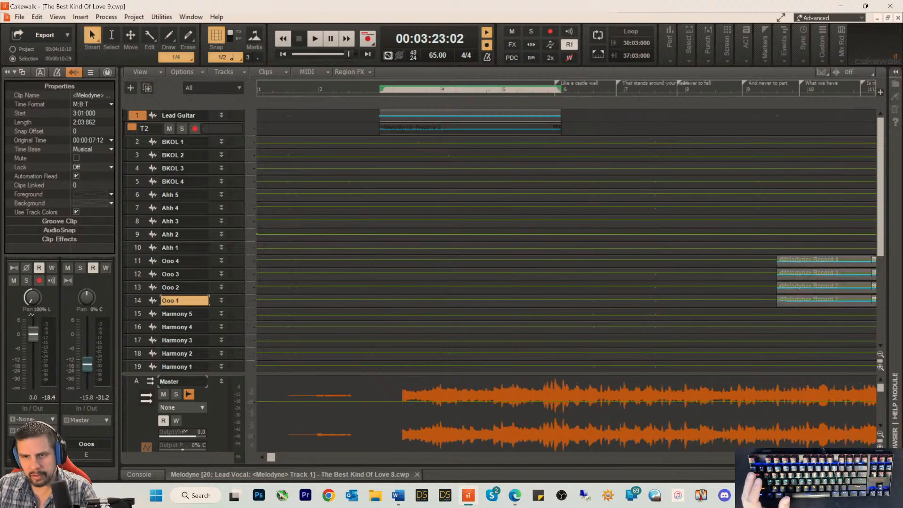
pyautogui.click(858, 457)
pyautogui.click(858, 457)
pyautogui.click(858, 457)
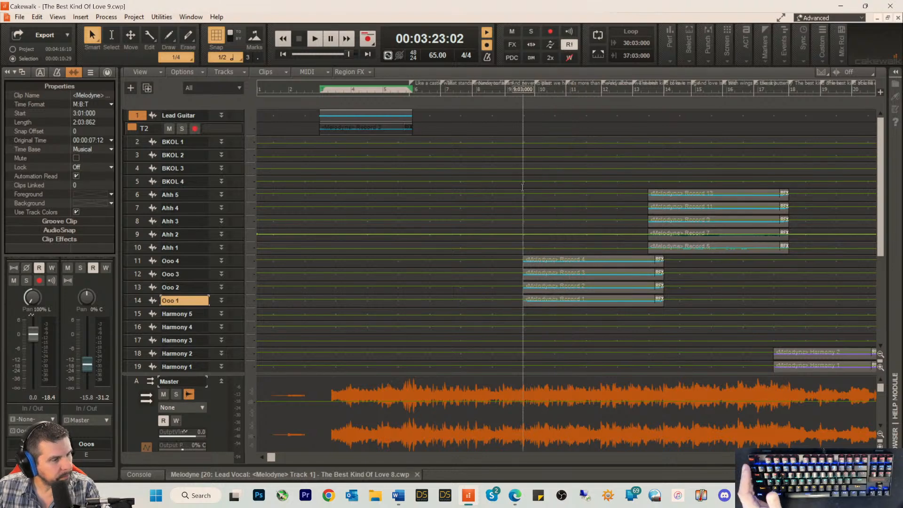
pyautogui.moveTo(273, 464); pyautogui.dragTo(377, 465)
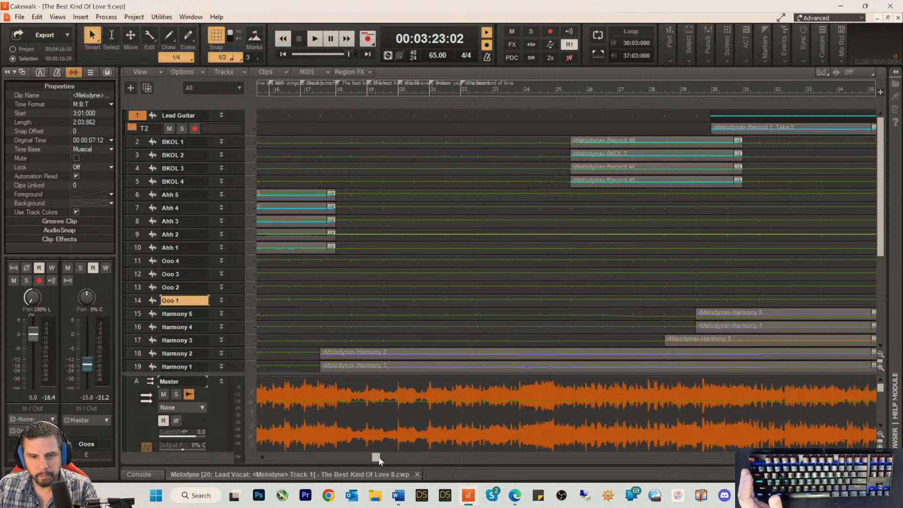
pyautogui.moveTo(378, 460); pyautogui.dragTo(490, 459)
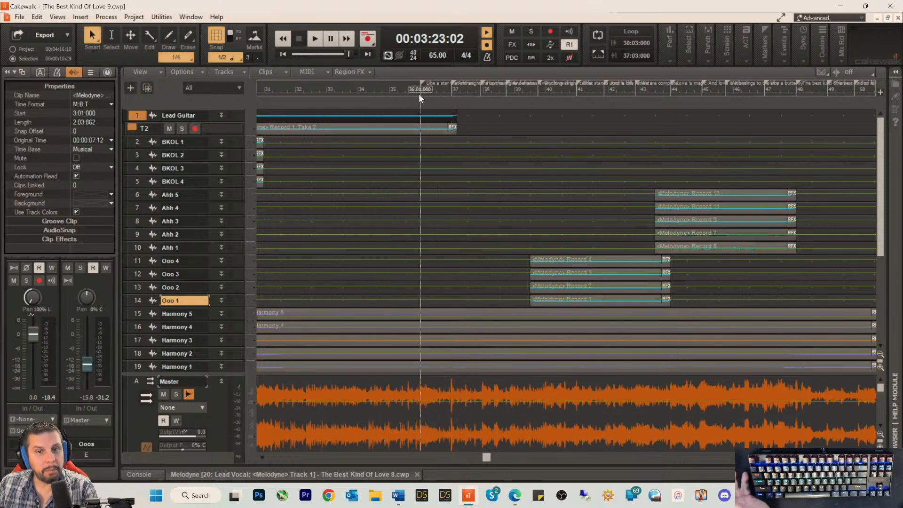
# Step: Play back the song from measure 17 and again from measure 18 to hear the transition from the Ahh vocals to the harmonies
pyautogui.moveTo(485, 457); pyautogui.dragTo(320, 461)
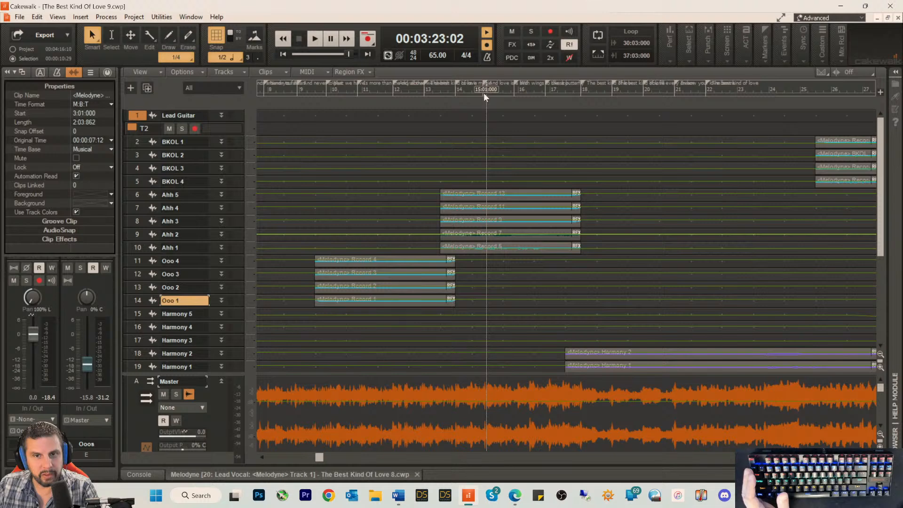
pyautogui.click(545, 97)
pyautogui.press('space')
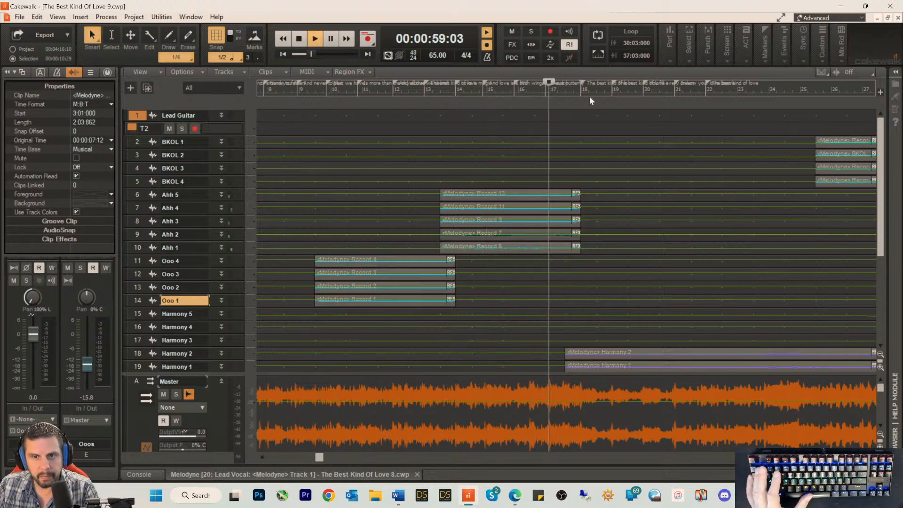
pyautogui.press('space')
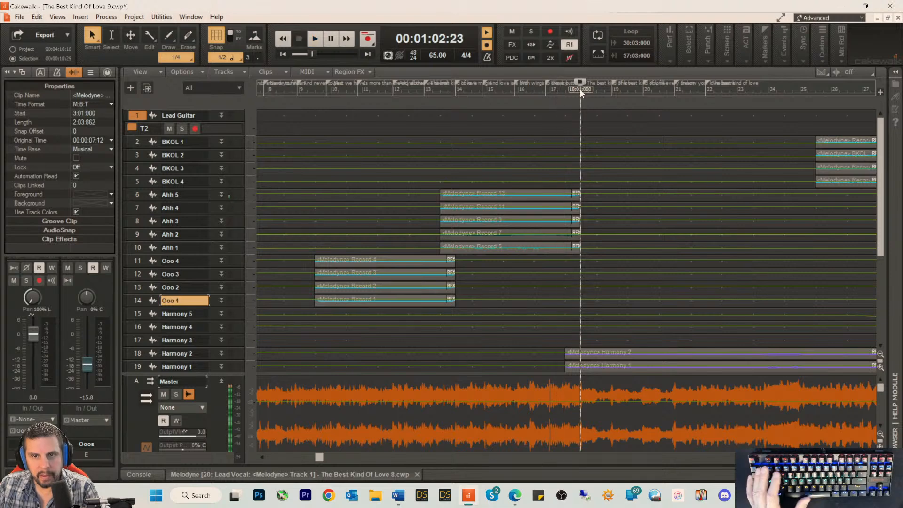
pyautogui.press('space')
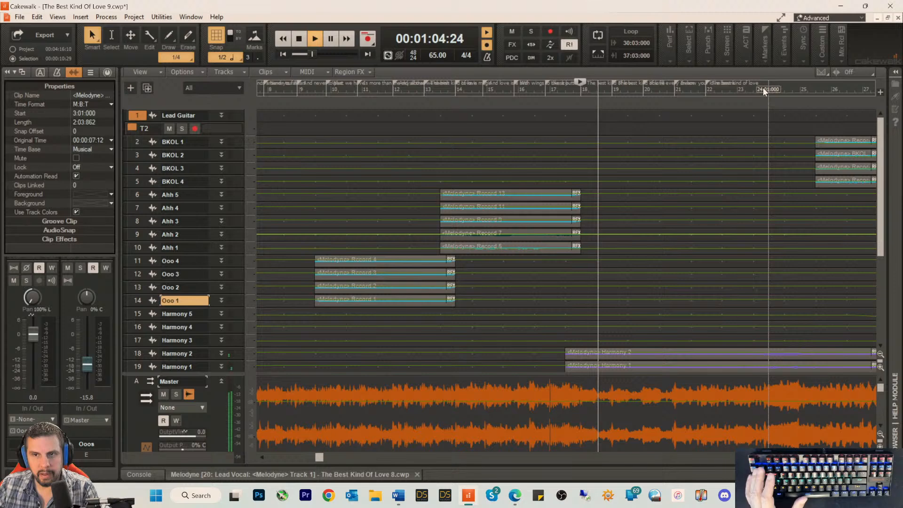
pyautogui.press('space')
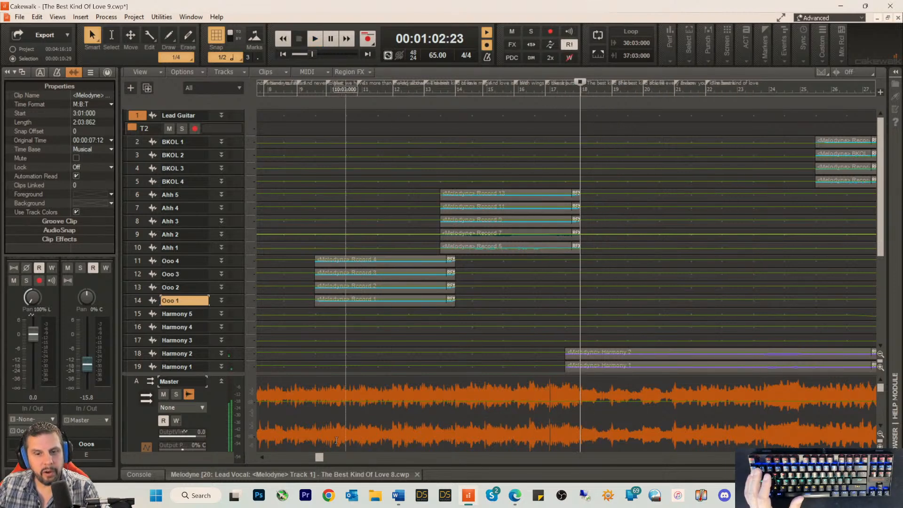
# Step: Play back the Ahh backing vocals from measure 14
pyautogui.click(455, 96)
pyautogui.press('space')
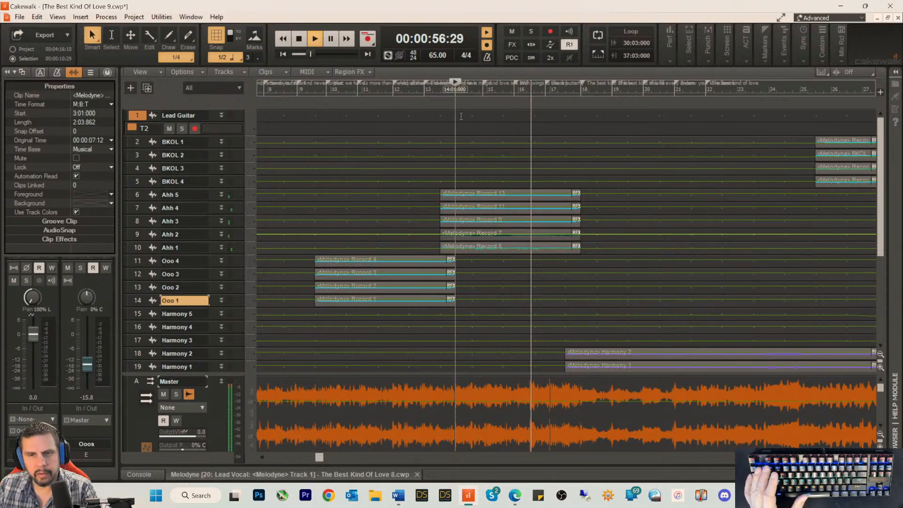
pyautogui.press('space')
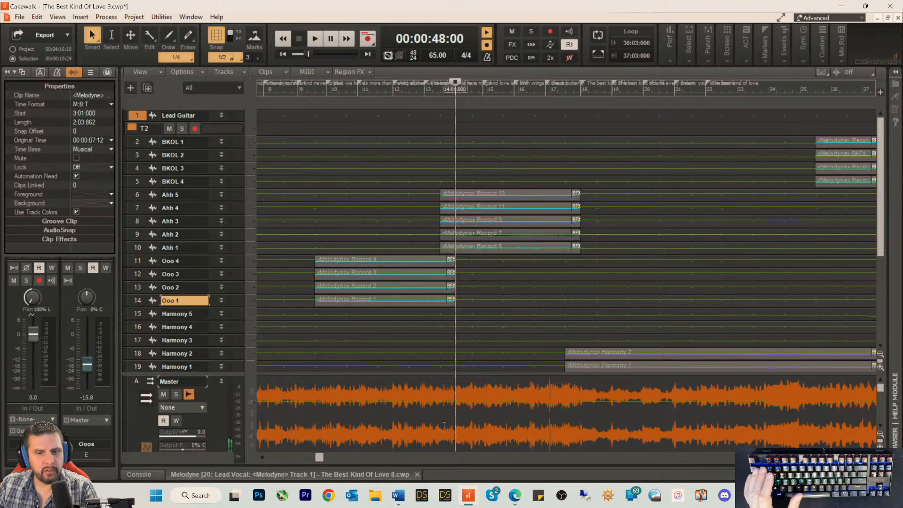
# Step: Increase the height of the Lead Guitar track and place the playhead at measure 6, where its first clip ends
pyautogui.moveTo(316, 460); pyautogui.dragTo(251, 461)
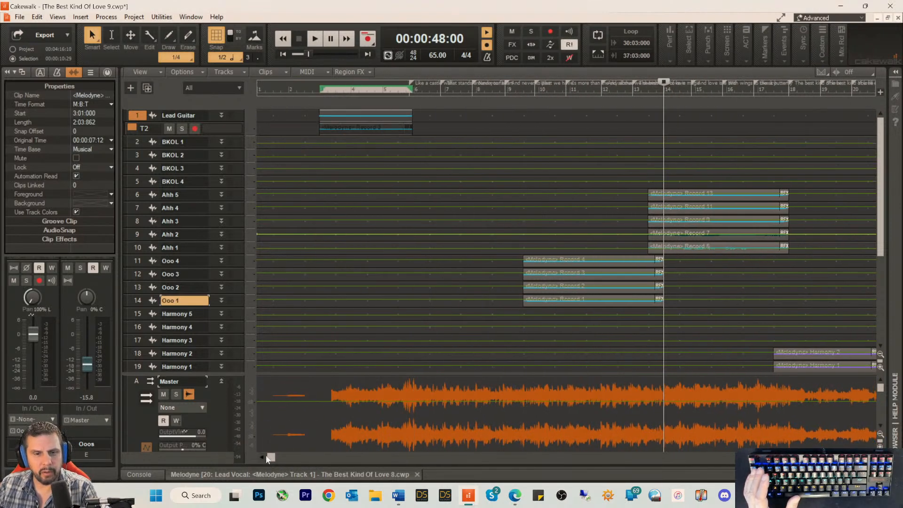
pyautogui.moveTo(268, 462); pyautogui.dragTo(248, 463)
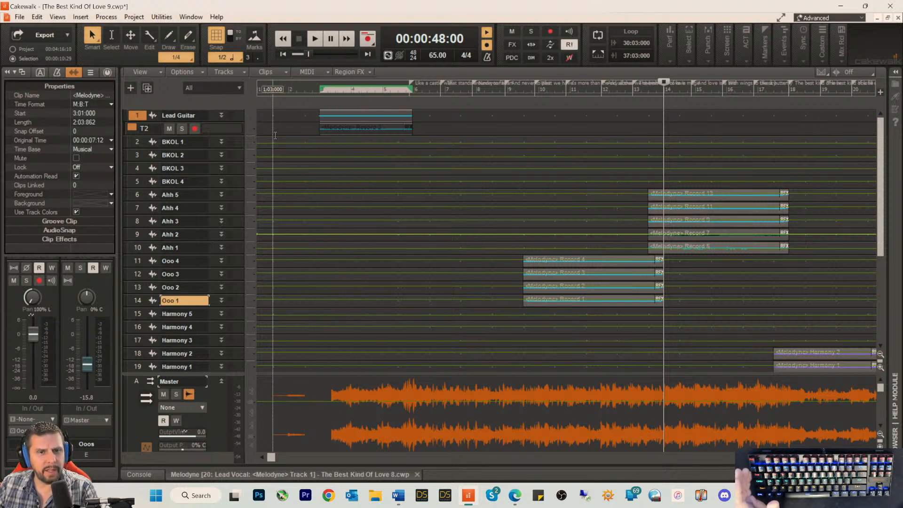
pyautogui.moveTo(233, 123); pyautogui.dragTo(232, 185)
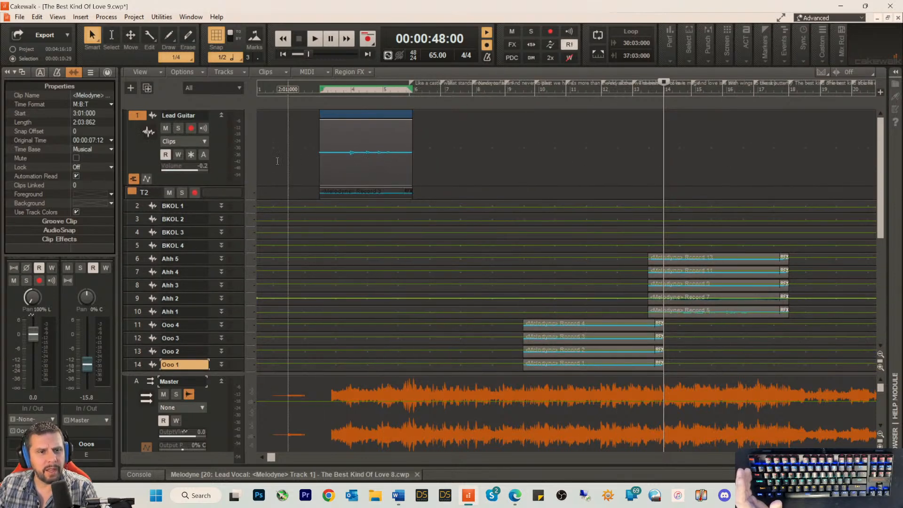
pyautogui.moveTo(342, 192); pyautogui.dragTo(341, 192)
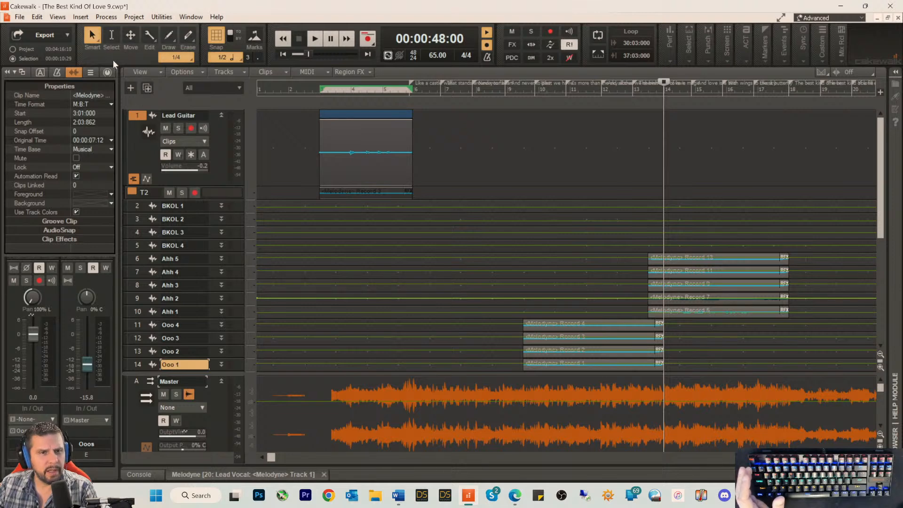
pyautogui.click(74, 73)
pyautogui.click(74, 72)
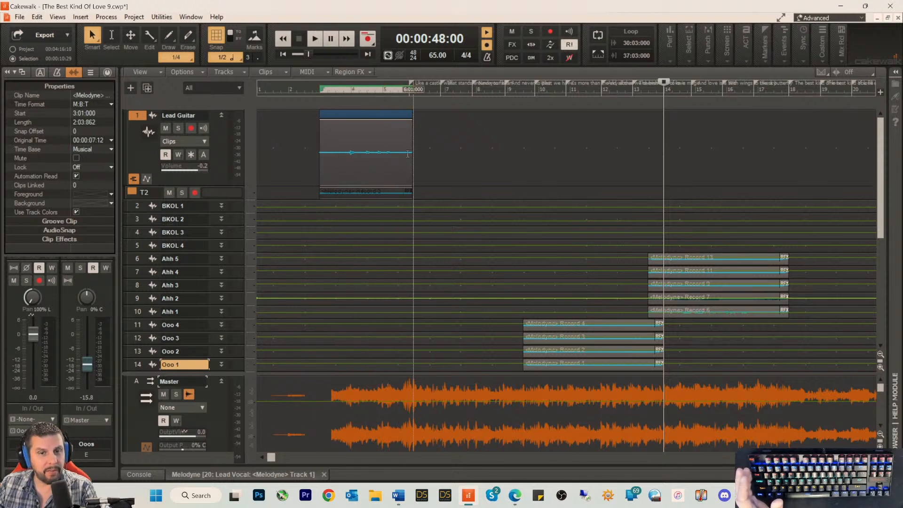
pyautogui.click(413, 96)
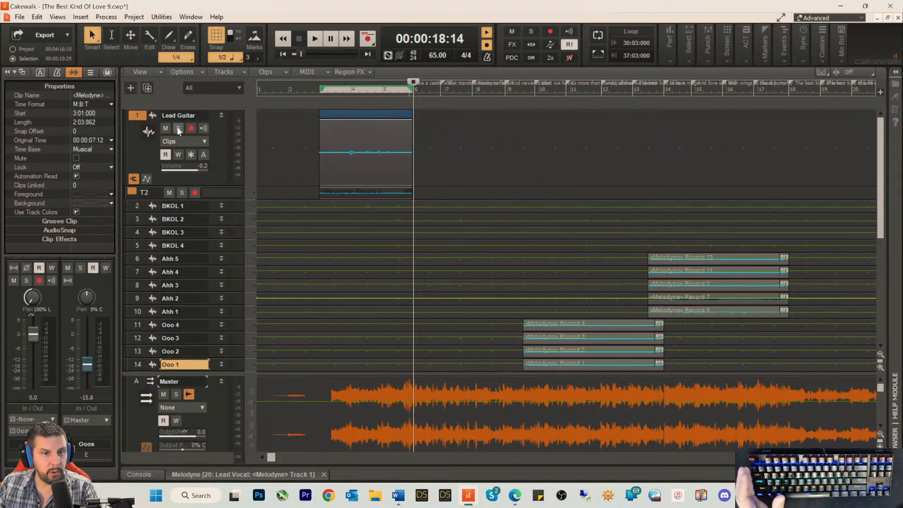
# Step: Find the second Lead Guitar clip around measures 30 to 37 and enlarge the track's T2 take lane
pyautogui.moveTo(273, 460); pyautogui.dragTo(398, 466)
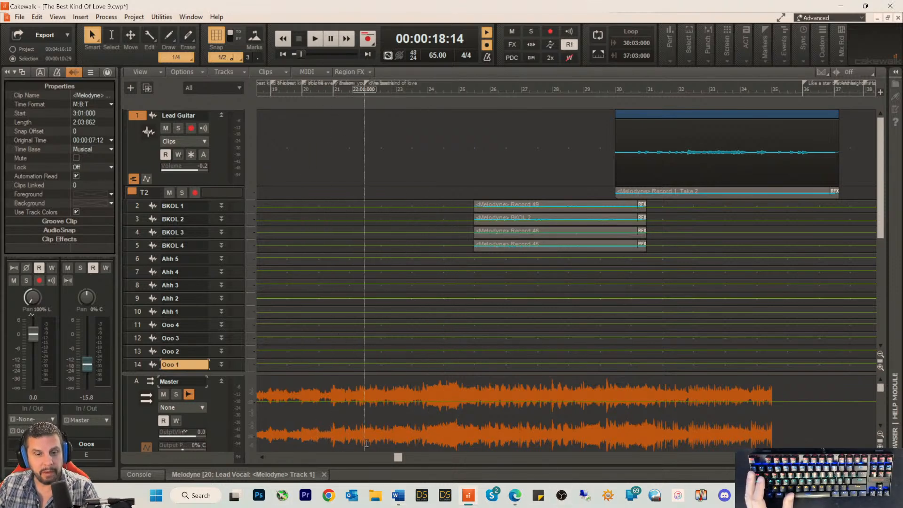
pyautogui.moveTo(395, 457); pyautogui.dragTo(336, 457)
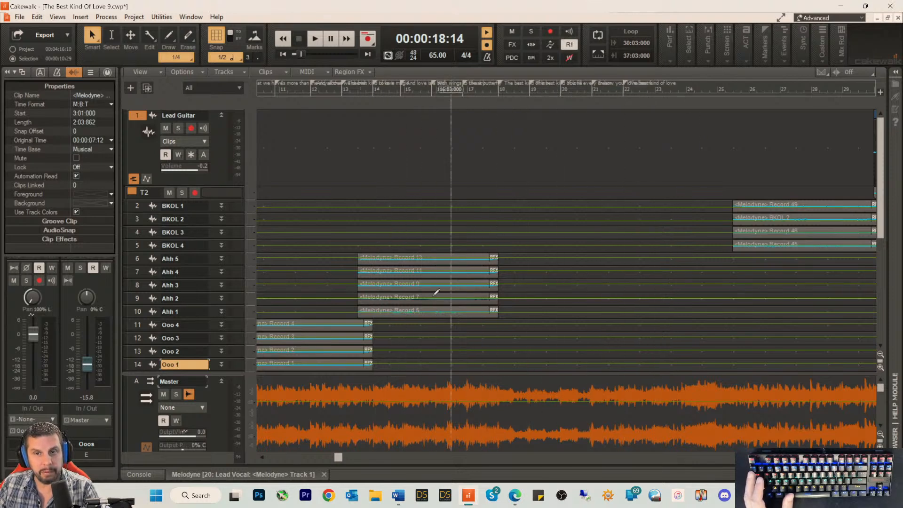
pyautogui.moveTo(337, 458); pyautogui.dragTo(431, 458)
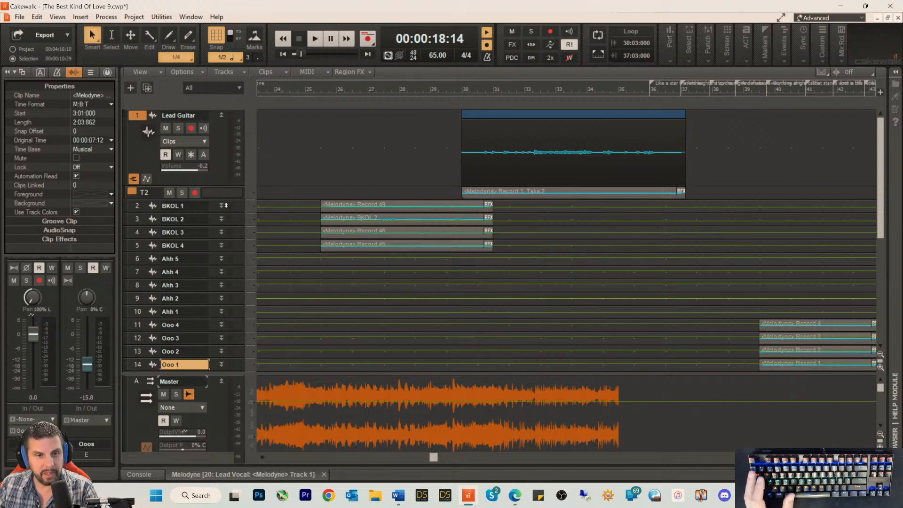
pyautogui.moveTo(163, 199); pyautogui.dragTo(162, 260)
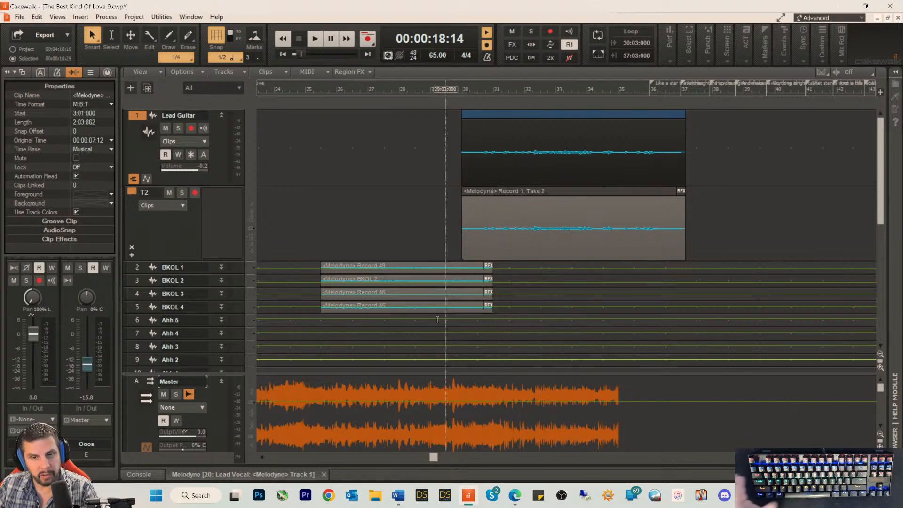
# Step: Return to the song's beginning and enlarge the Lead Guitar track further until its volume, pan and gain controls show
pyautogui.moveTo(431, 457); pyautogui.dragTo(281, 469)
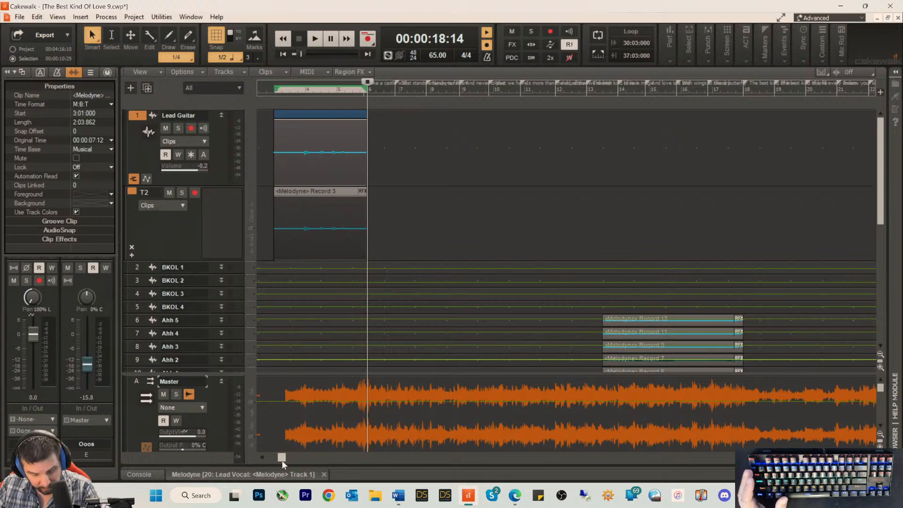
pyautogui.moveTo(282, 463); pyautogui.dragTo(250, 478)
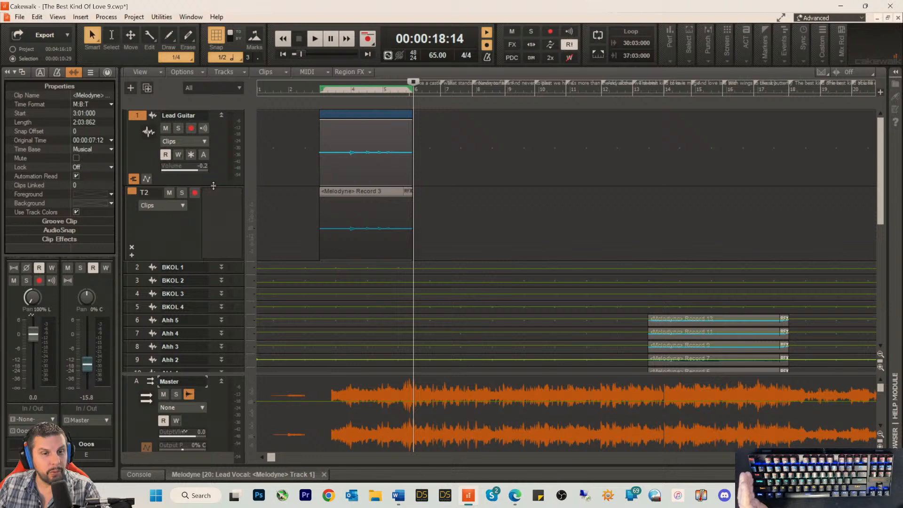
pyautogui.moveTo(213, 185); pyautogui.dragTo(210, 269)
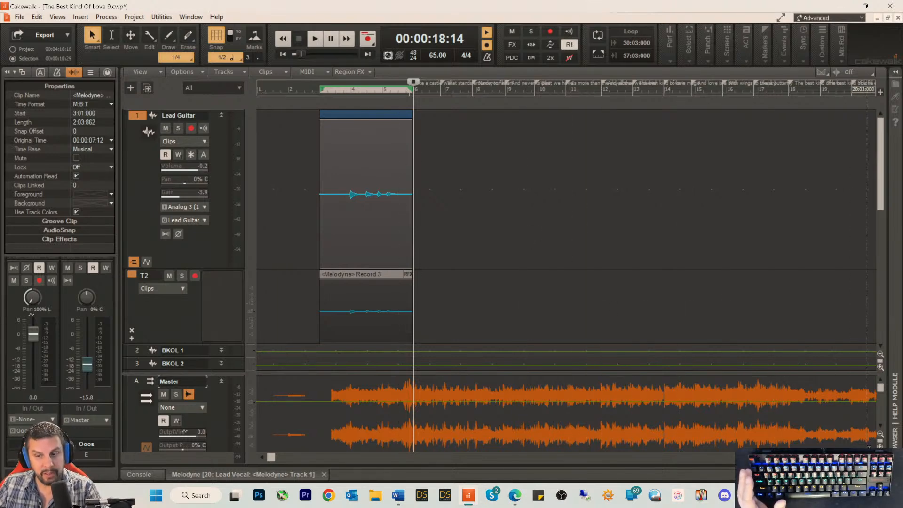
# Step: Place the playhead midway through measure 5 near the end of the first Lead Guitar clip and save the project
pyautogui.click(871, 457)
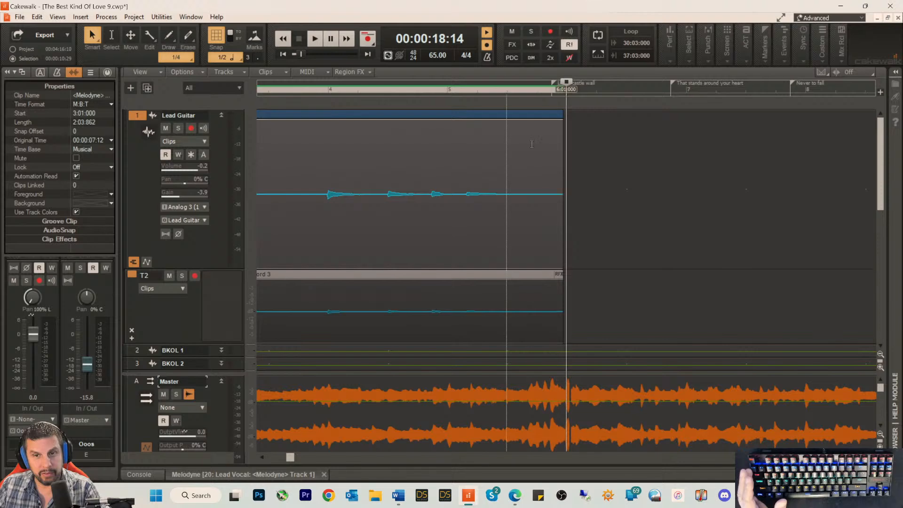
pyautogui.click(500, 101)
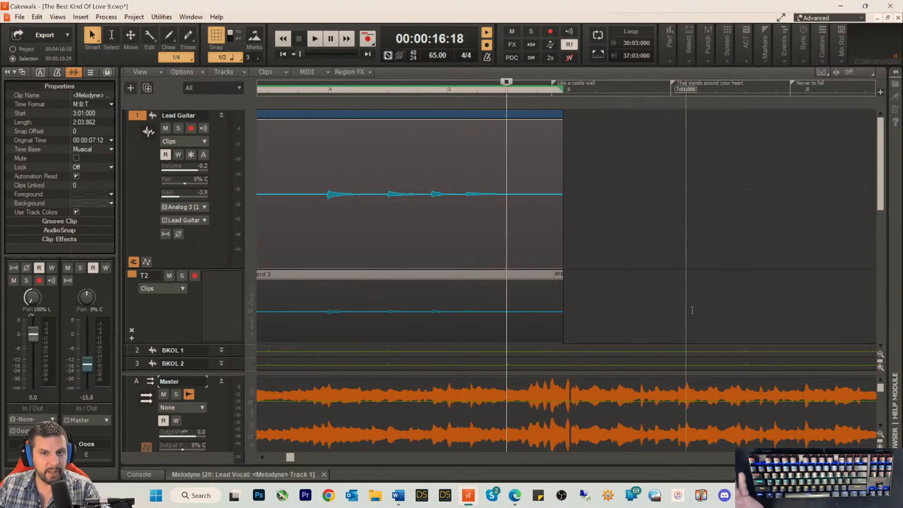
pyautogui.click(858, 457)
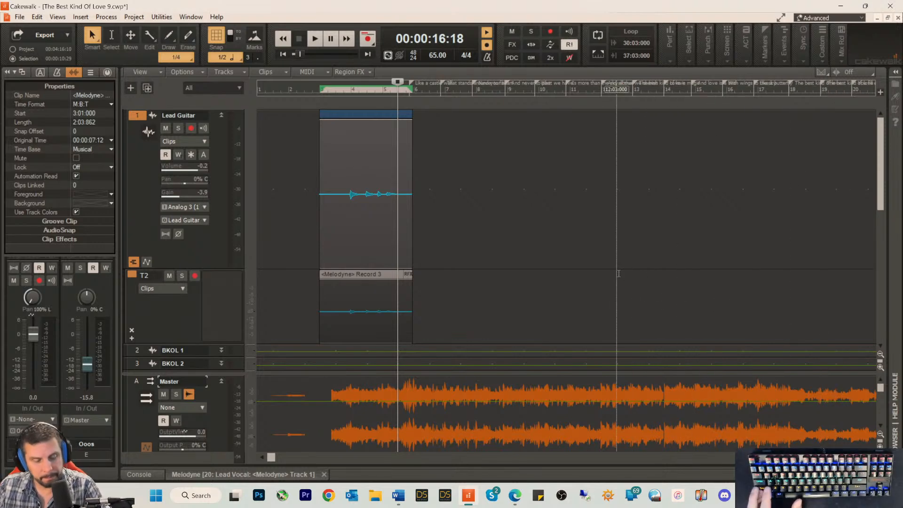
pyautogui.hotkey('ctrl', 's')
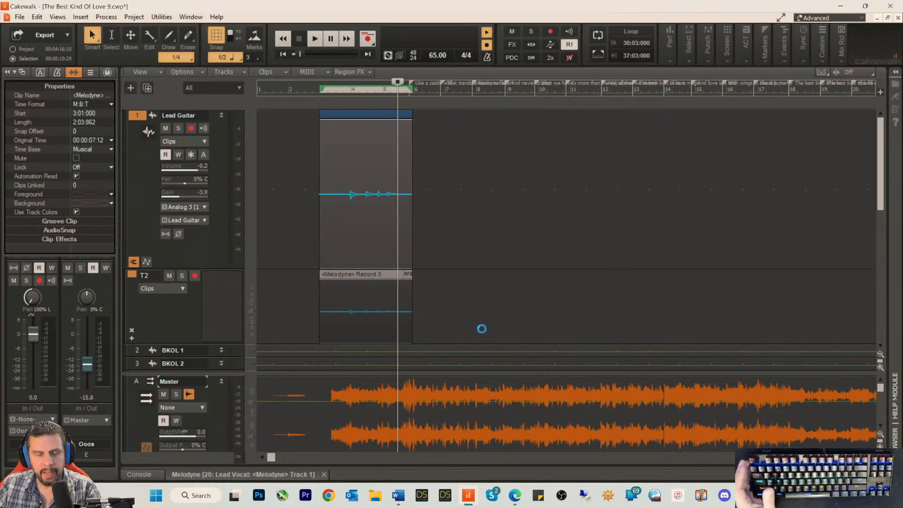
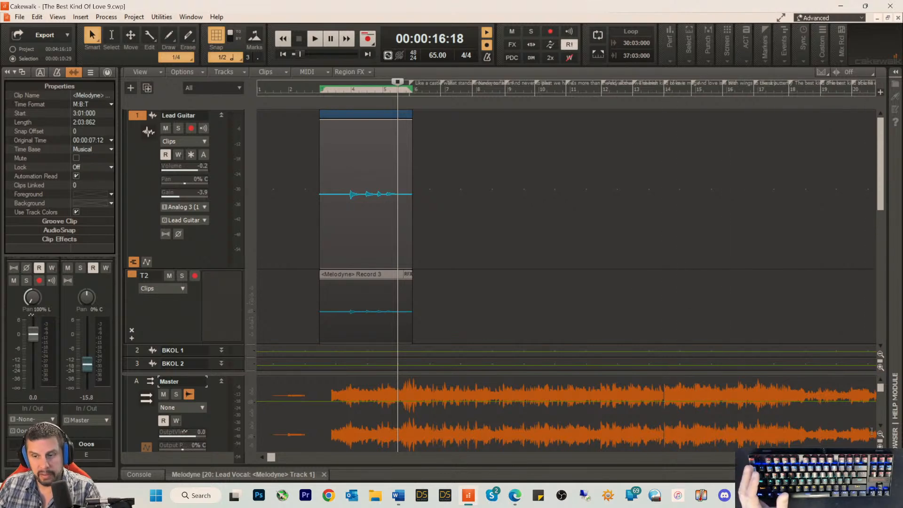
# Step: Minimize the Cakewalk project to reach the desktop and select the The Best Kind Of Love 8.wav file
pyautogui.scroll(-3, 639, 272)
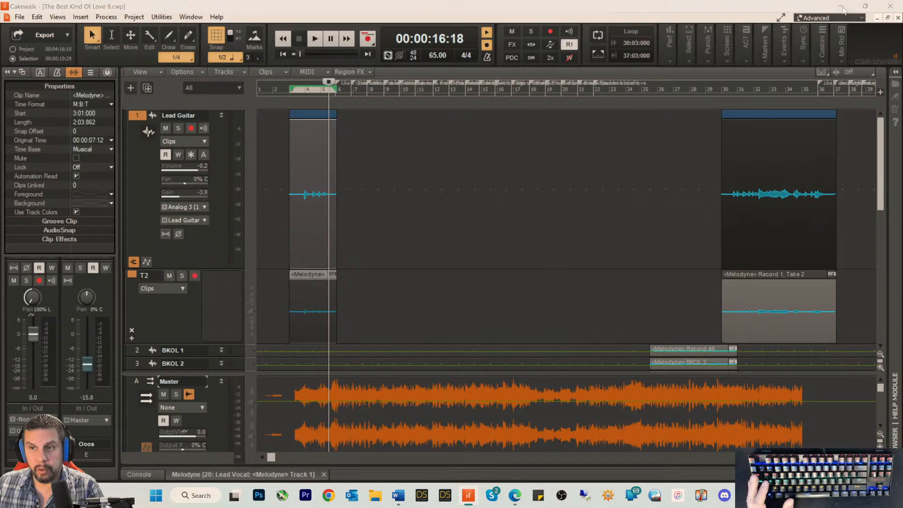
pyautogui.click(840, 7)
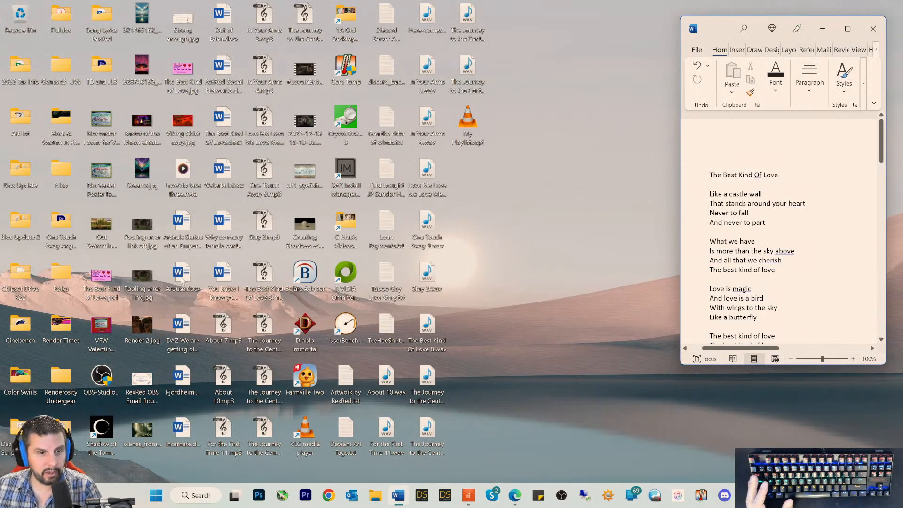
pyautogui.click(421, 337)
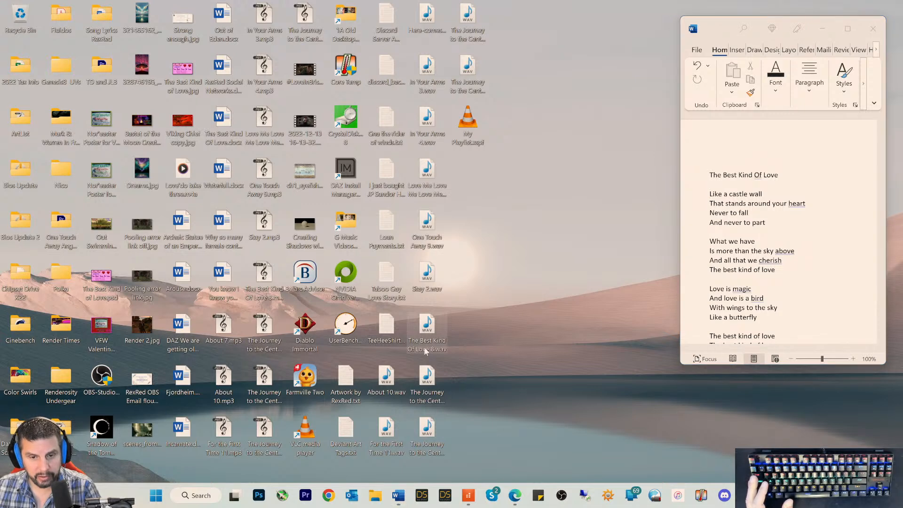